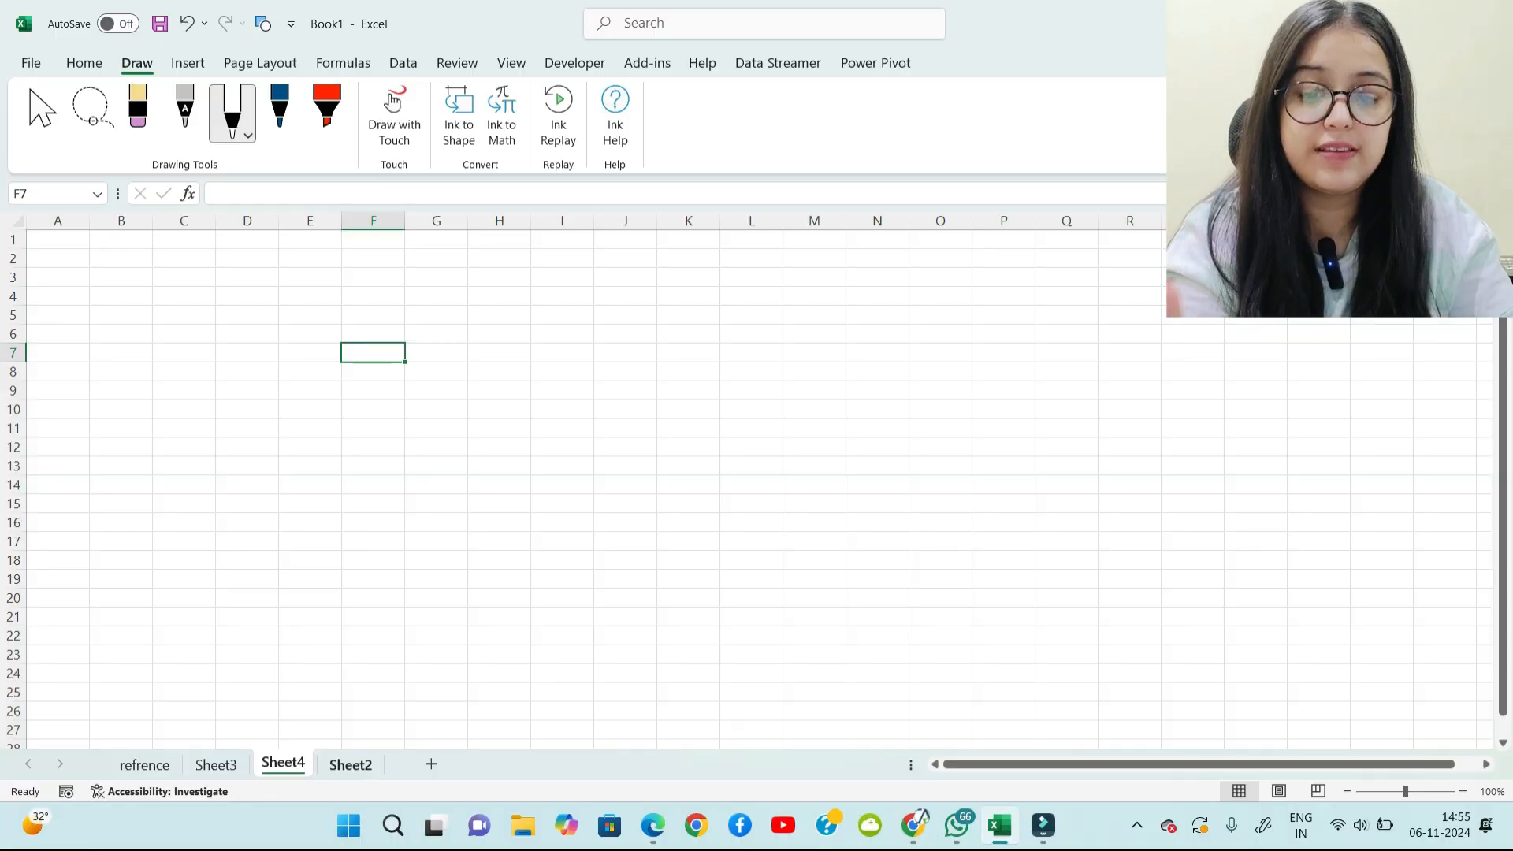
# Step: Handwrite the heading "Cell Refrence" in blue pen across cells A1 to F4 of Sheet3, underline both words and add a tick under "Cell"
pyautogui.click(351, 764)
pyautogui.click(283, 764)
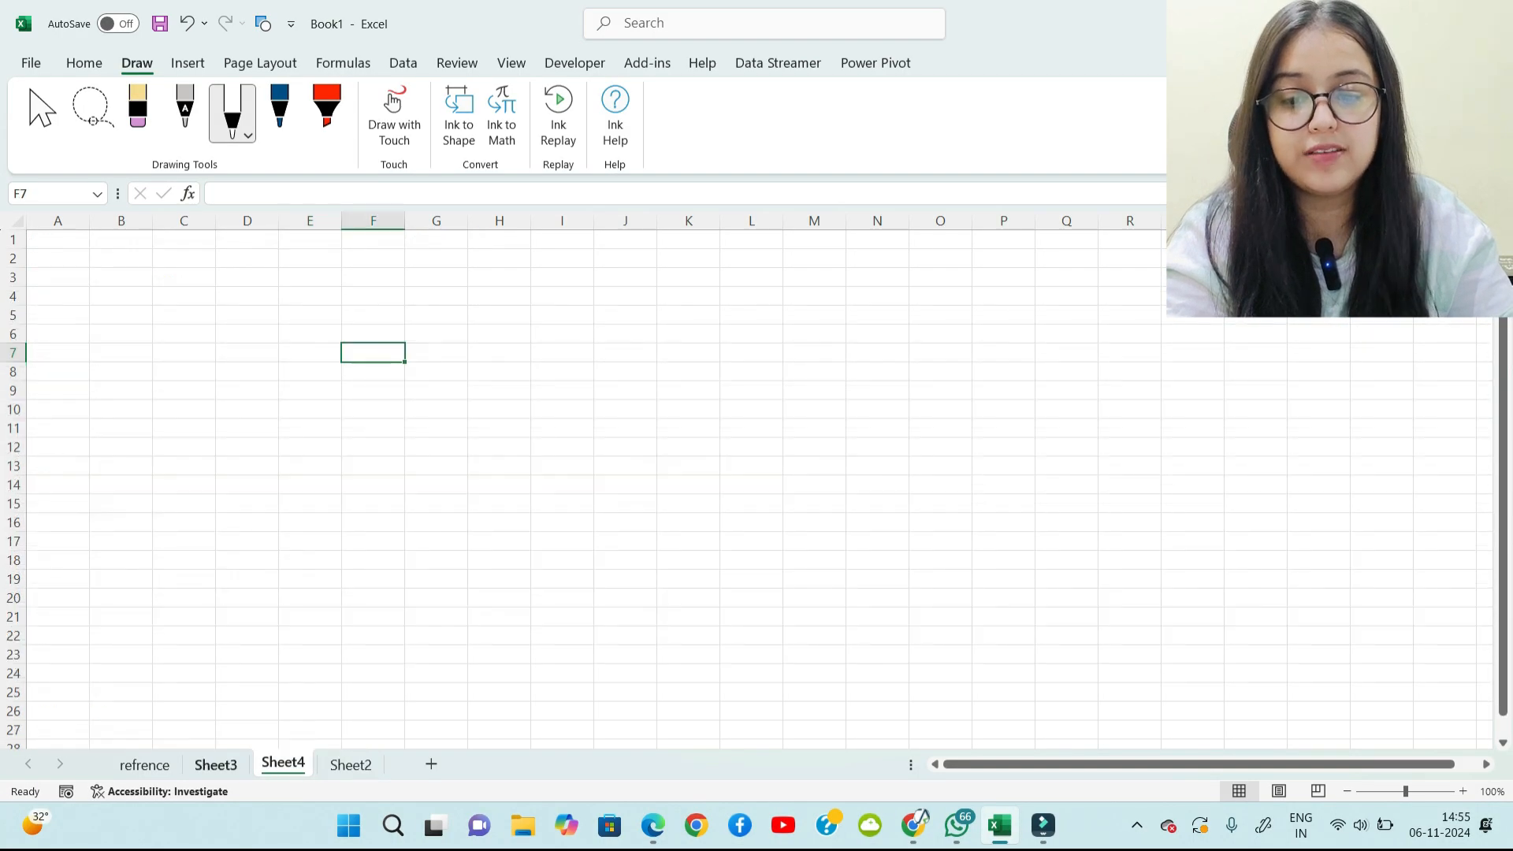
pyautogui.click(216, 765)
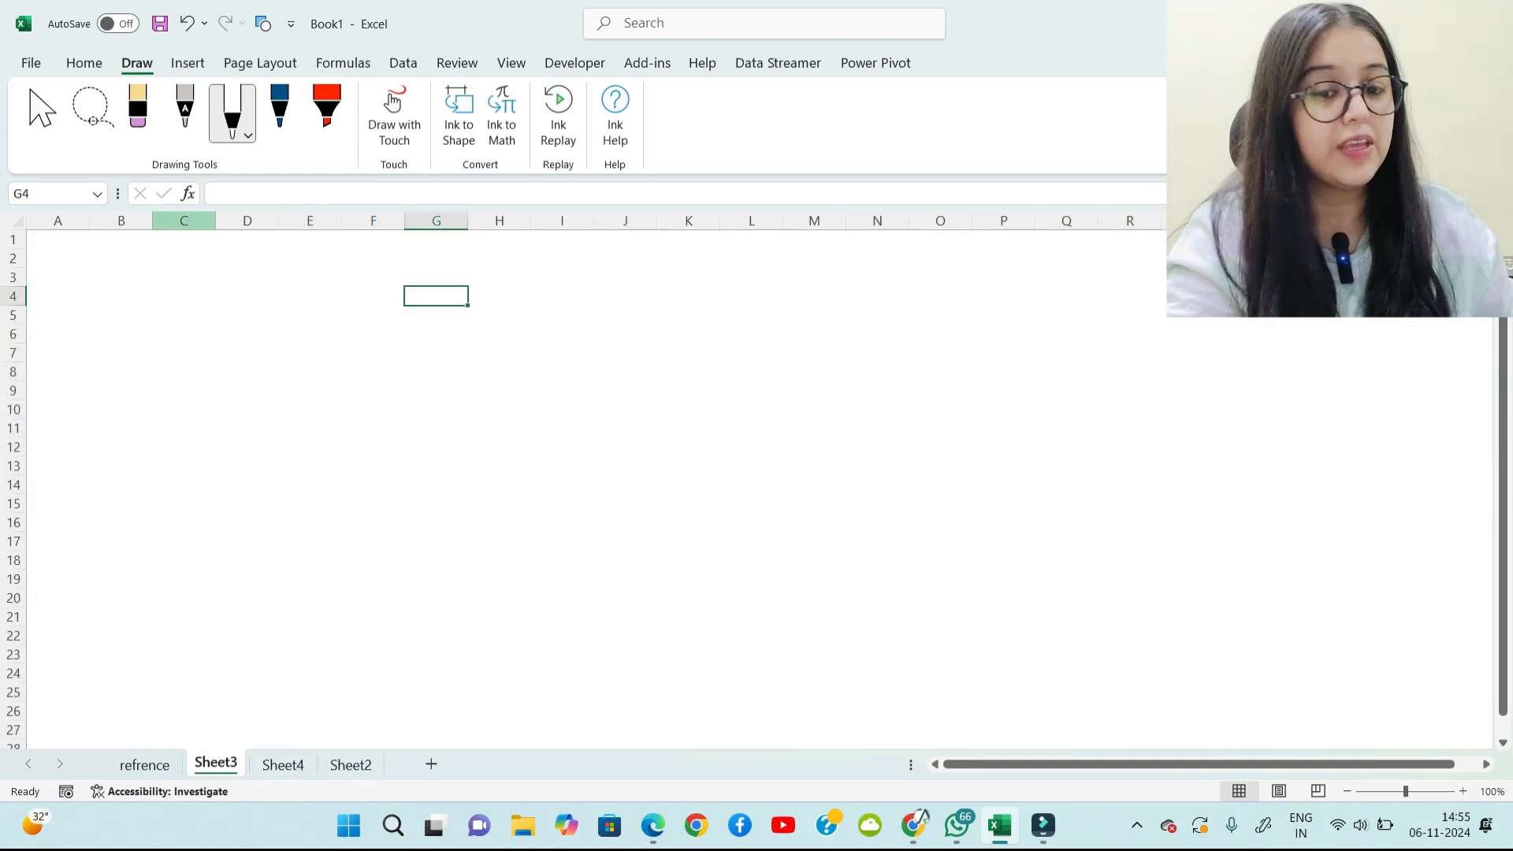
pyautogui.click(280, 113)
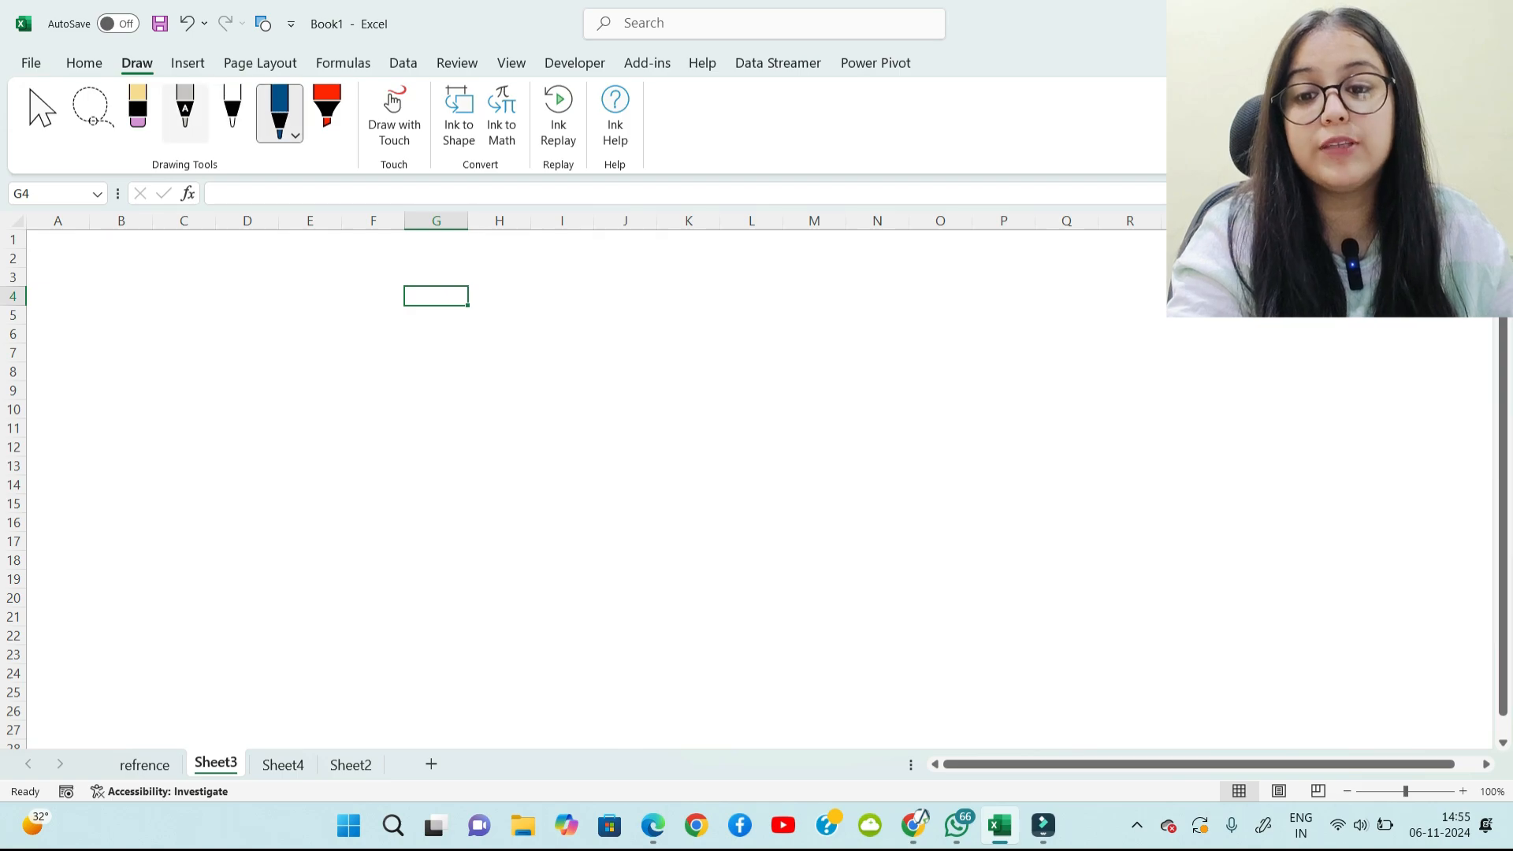
pyautogui.moveTo(81, 257); pyautogui.dragTo(81, 275)
pyautogui.moveTo(91, 270)
pyautogui.mouseDown()
pyautogui.moveTo(135, 249)
pyautogui.moveTo(138, 274)
pyautogui.mouseUp()
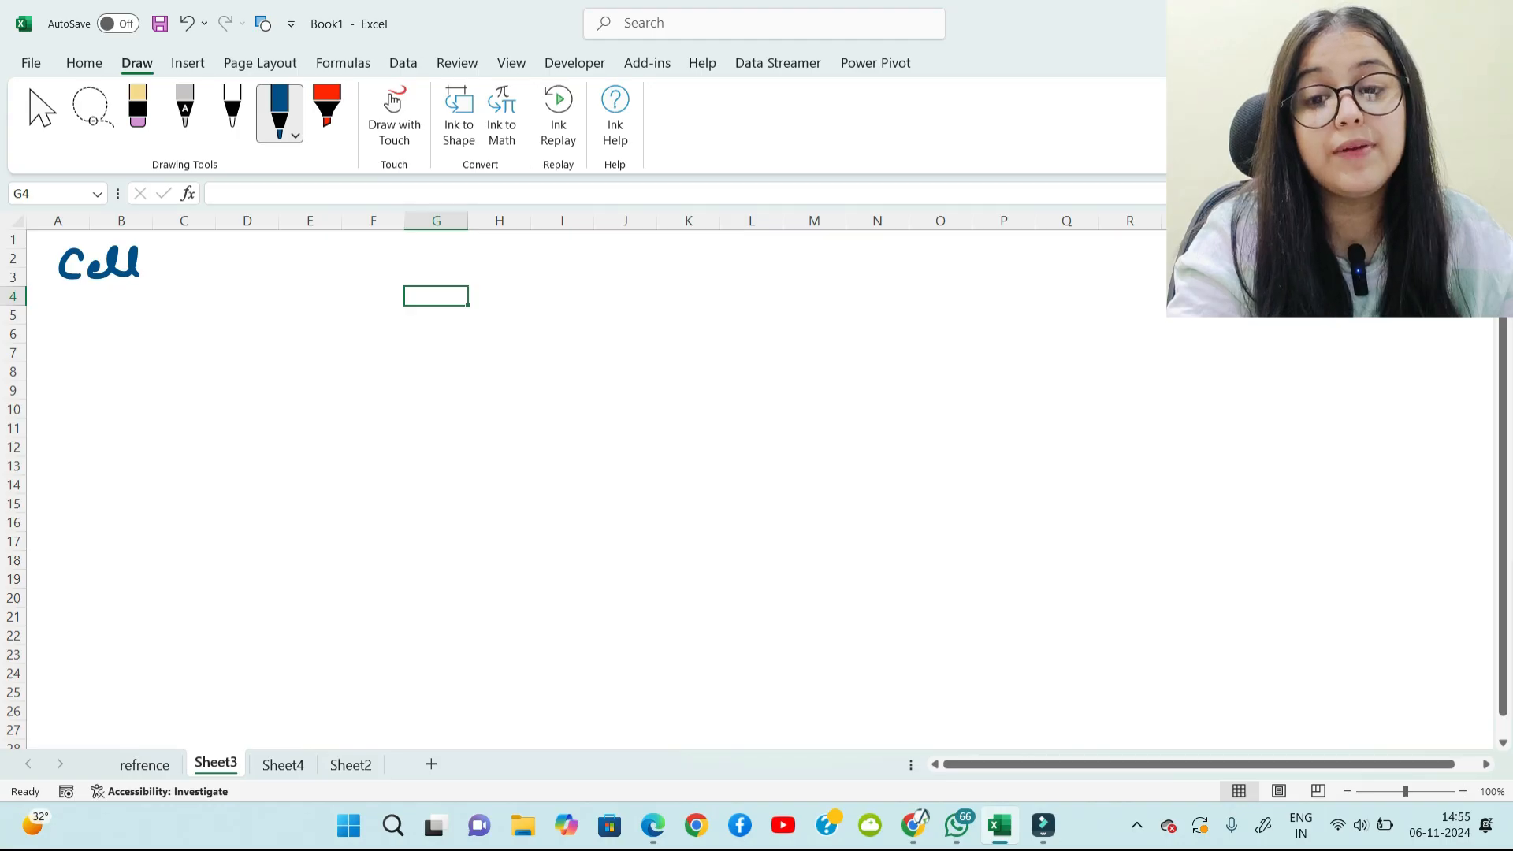
pyautogui.moveTo(170, 250); pyautogui.dragTo(194, 292)
pyautogui.moveTo(190, 284); pyautogui.dragTo(241, 293)
pyautogui.moveTo(210, 275); pyautogui.dragTo(224, 272)
pyautogui.moveTo(246, 282); pyautogui.dragTo(299, 291)
pyautogui.moveTo(317, 284); pyautogui.dragTo(339, 288)
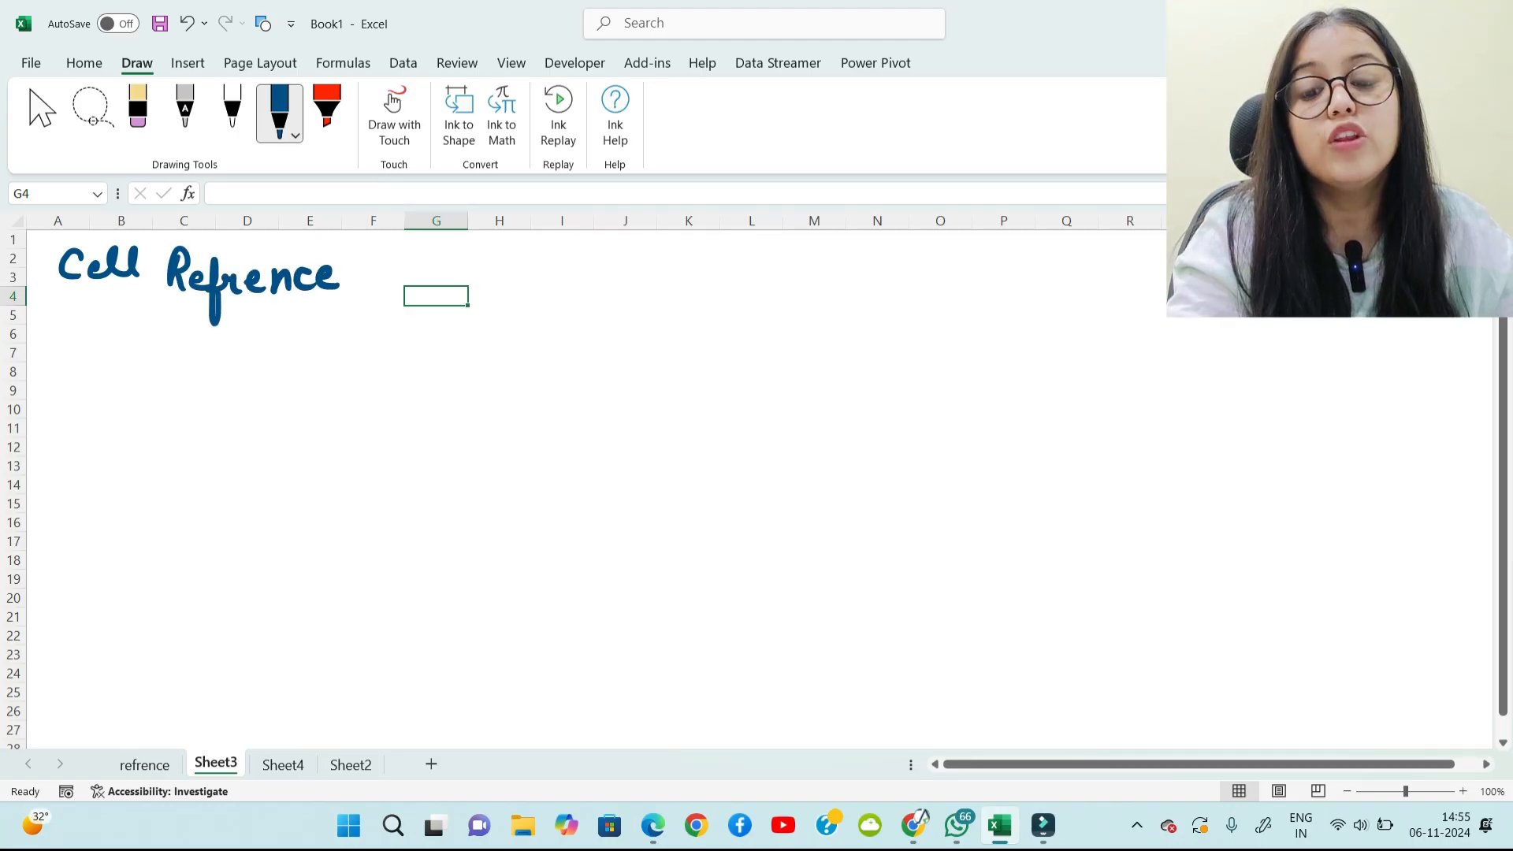
pyautogui.moveTo(53, 300)
pyautogui.mouseDown()
pyautogui.moveTo(162, 293)
pyautogui.moveTo(104, 314)
pyautogui.moveTo(114, 299)
pyautogui.moveTo(328, 300)
pyautogui.mouseUp()
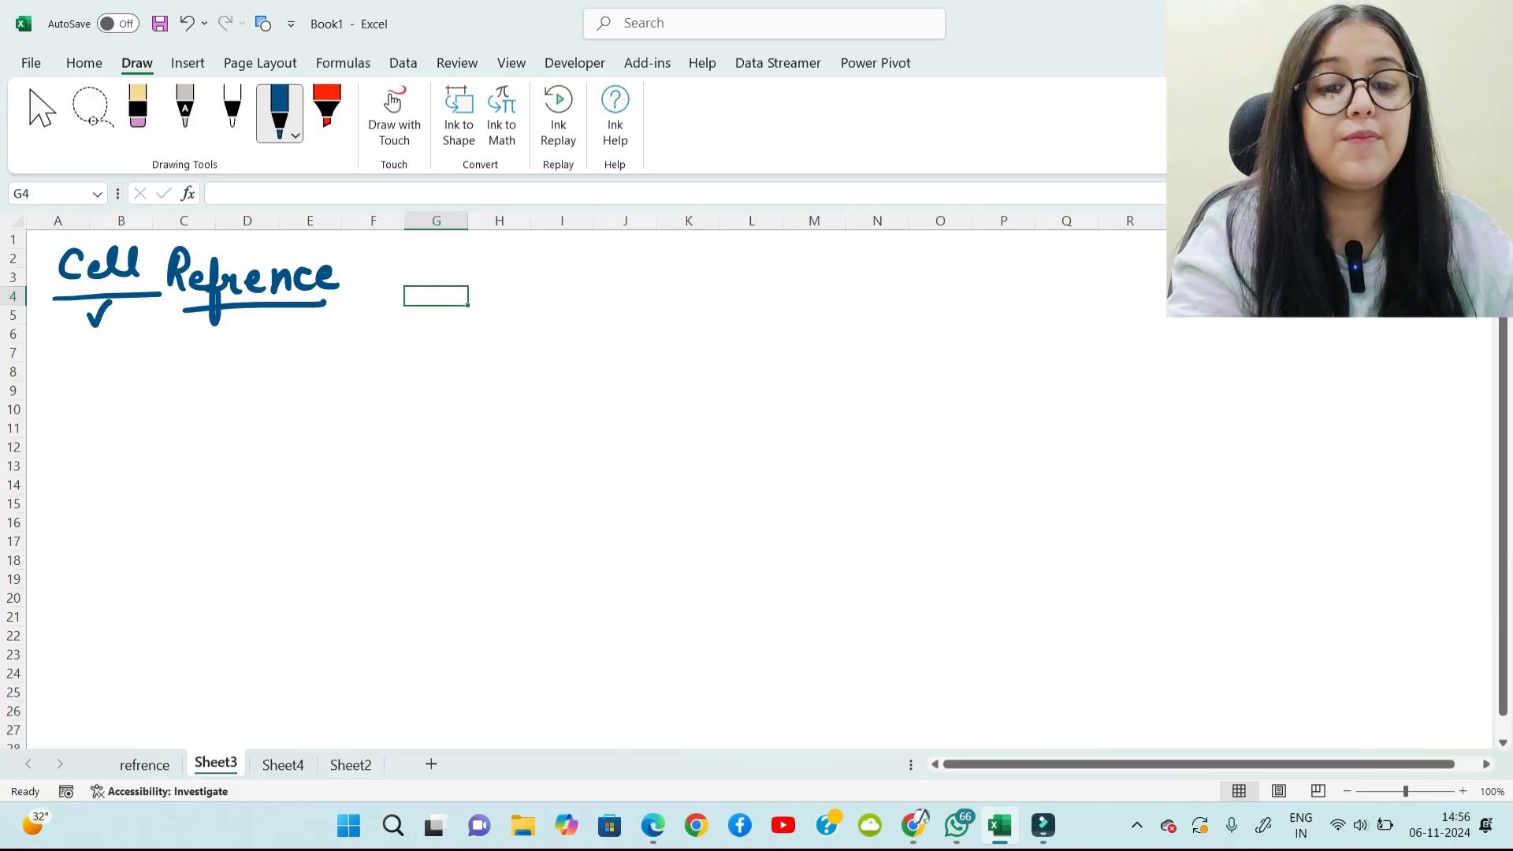
# Step: Draw a cell rectangle around columns H to J, extend its vertical sides beyond the corners and label them 1 and 2
pyautogui.moveTo(528, 337)
pyautogui.mouseDown()
pyautogui.moveTo(523, 391)
pyautogui.moveTo(614, 382)
pyautogui.moveTo(515, 391)
pyautogui.mouseUp()
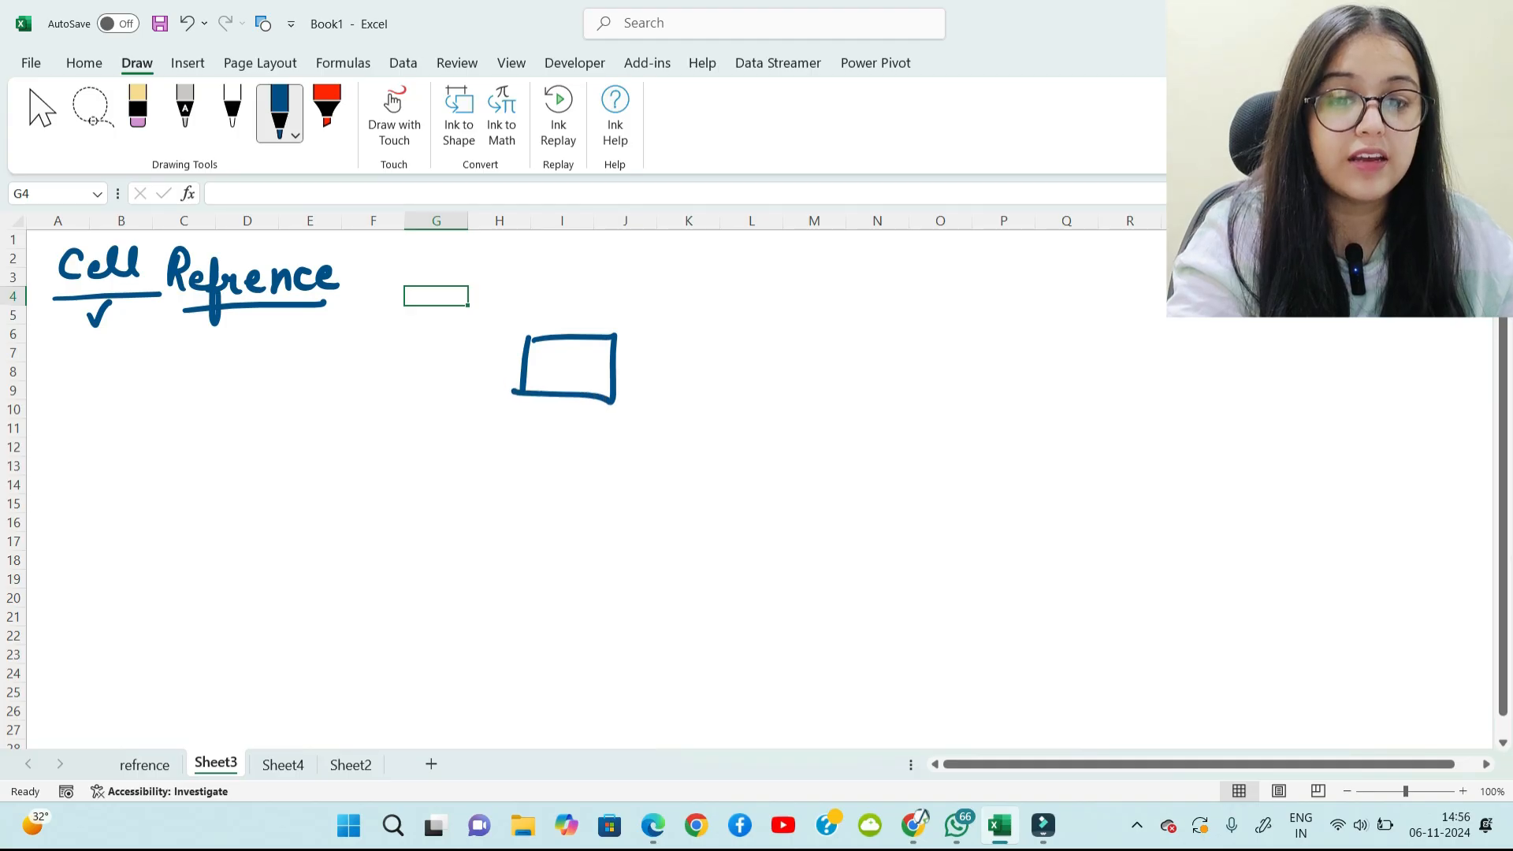
pyautogui.moveTo(530, 295); pyautogui.dragTo(516, 432)
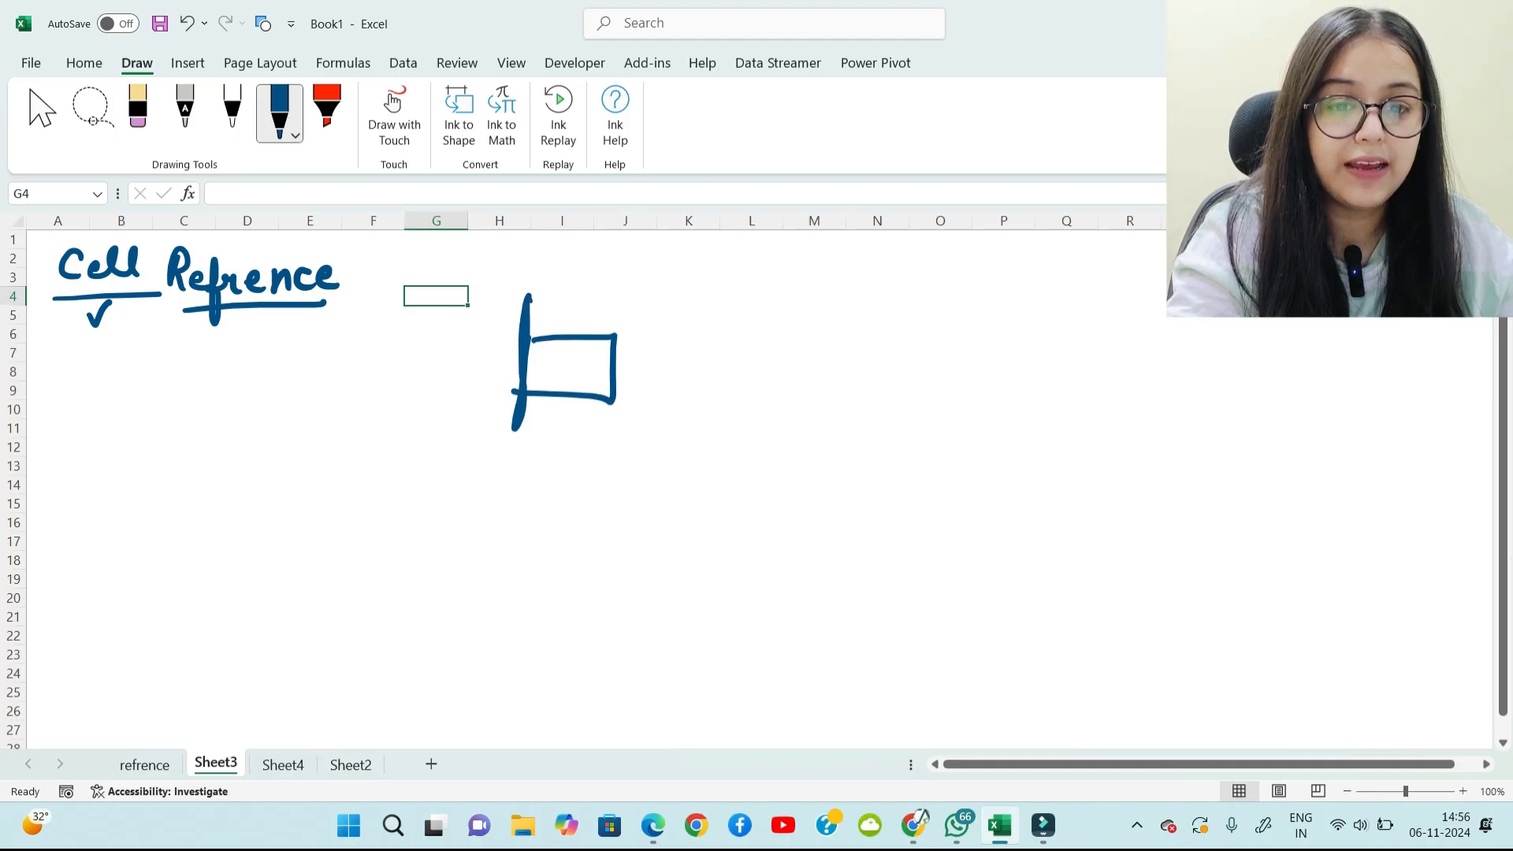
pyautogui.moveTo(615, 294)
pyautogui.mouseDown()
pyautogui.moveTo(603, 419)
pyautogui.moveTo(616, 295)
pyautogui.mouseUp()
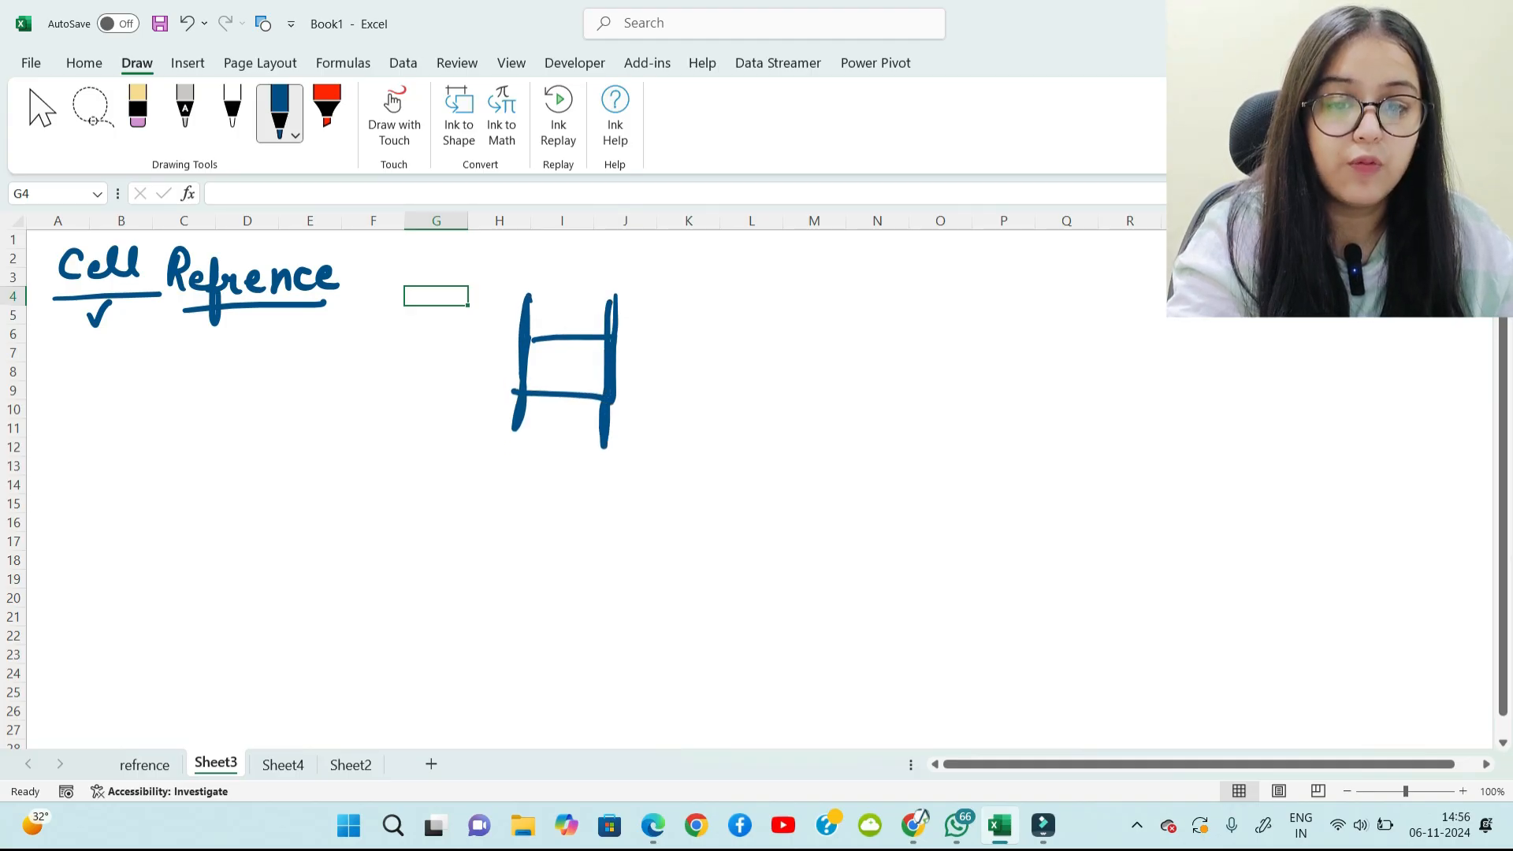
pyautogui.moveTo(509, 447); pyautogui.dragTo(505, 473)
pyautogui.moveTo(601, 457)
pyautogui.mouseDown()
pyautogui.moveTo(608, 481)
pyautogui.moveTo(632, 476)
pyautogui.mouseUp()
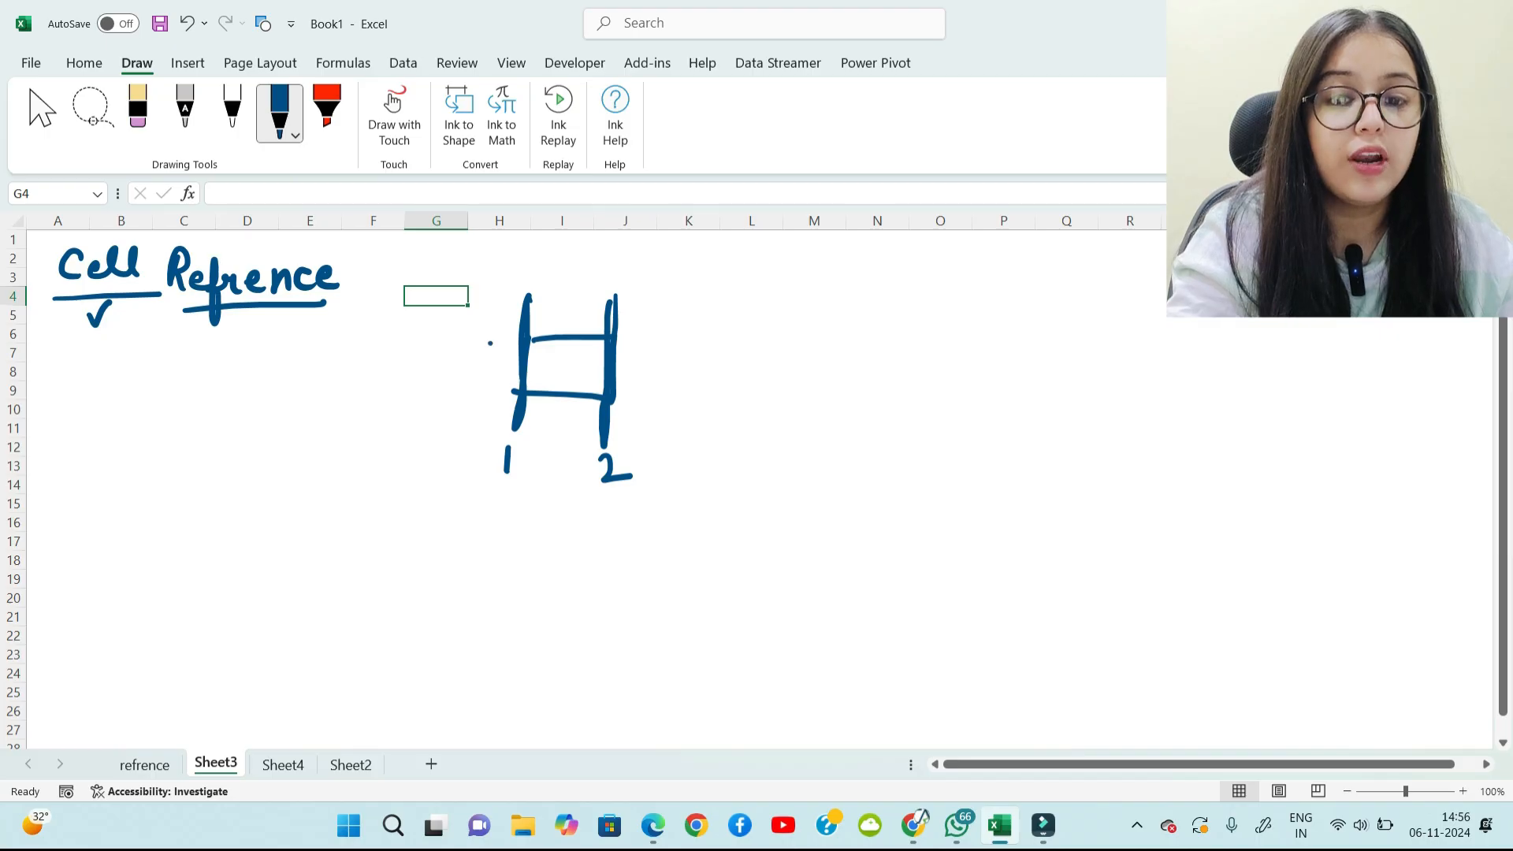
# Step: Extend the rectangle's horizontal sides past its corners and label them A and B
pyautogui.moveTo(489, 343); pyautogui.dragTo(669, 333)
pyautogui.moveTo(482, 396); pyautogui.dragTo(667, 402)
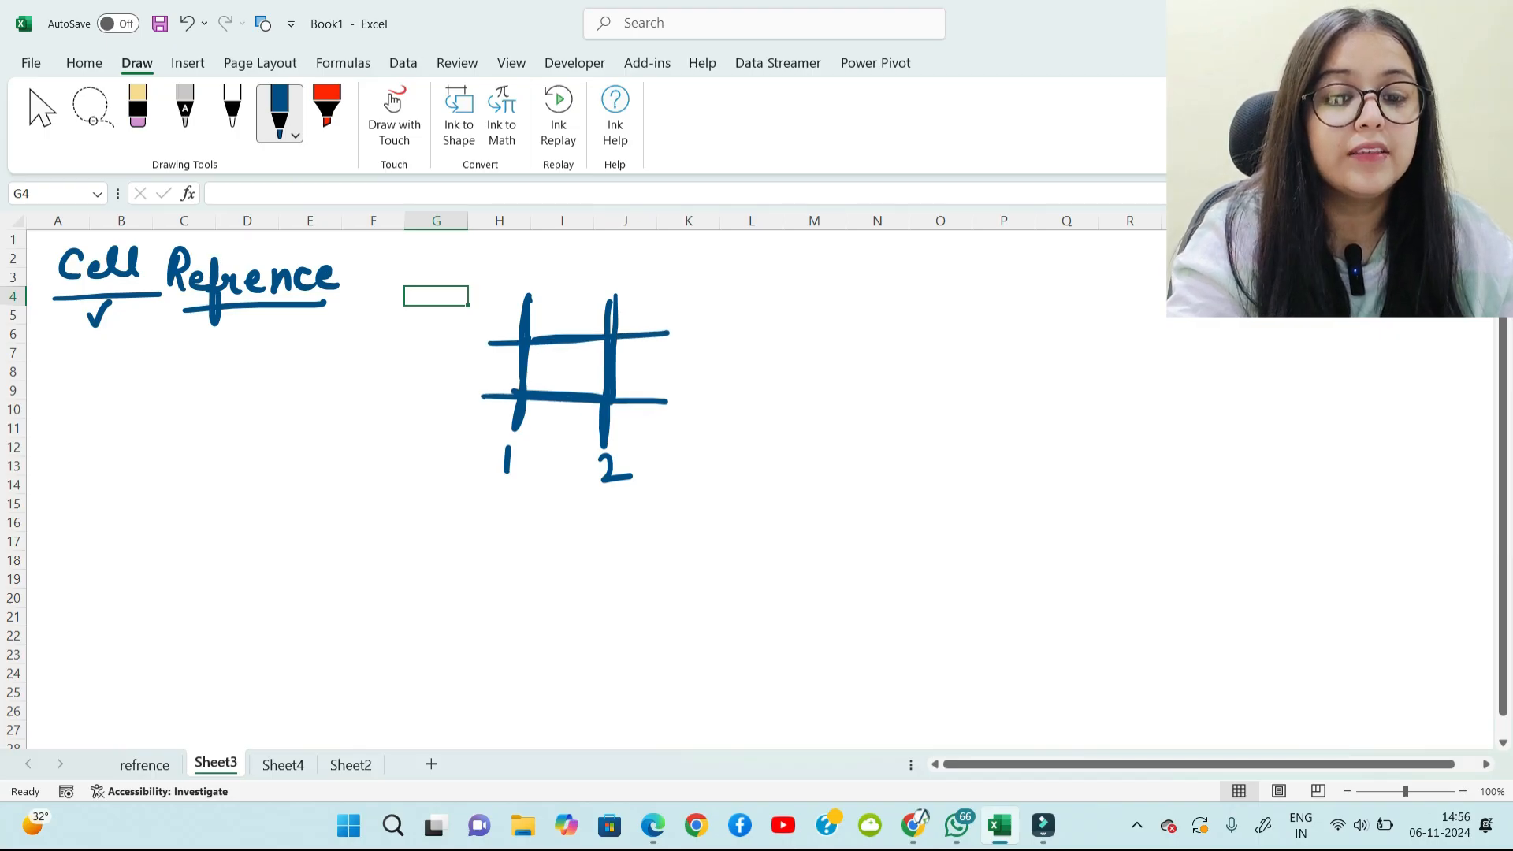
pyautogui.moveTo(685, 343); pyautogui.dragTo(702, 332)
pyautogui.moveTo(692, 400); pyautogui.dragTo(695, 420)
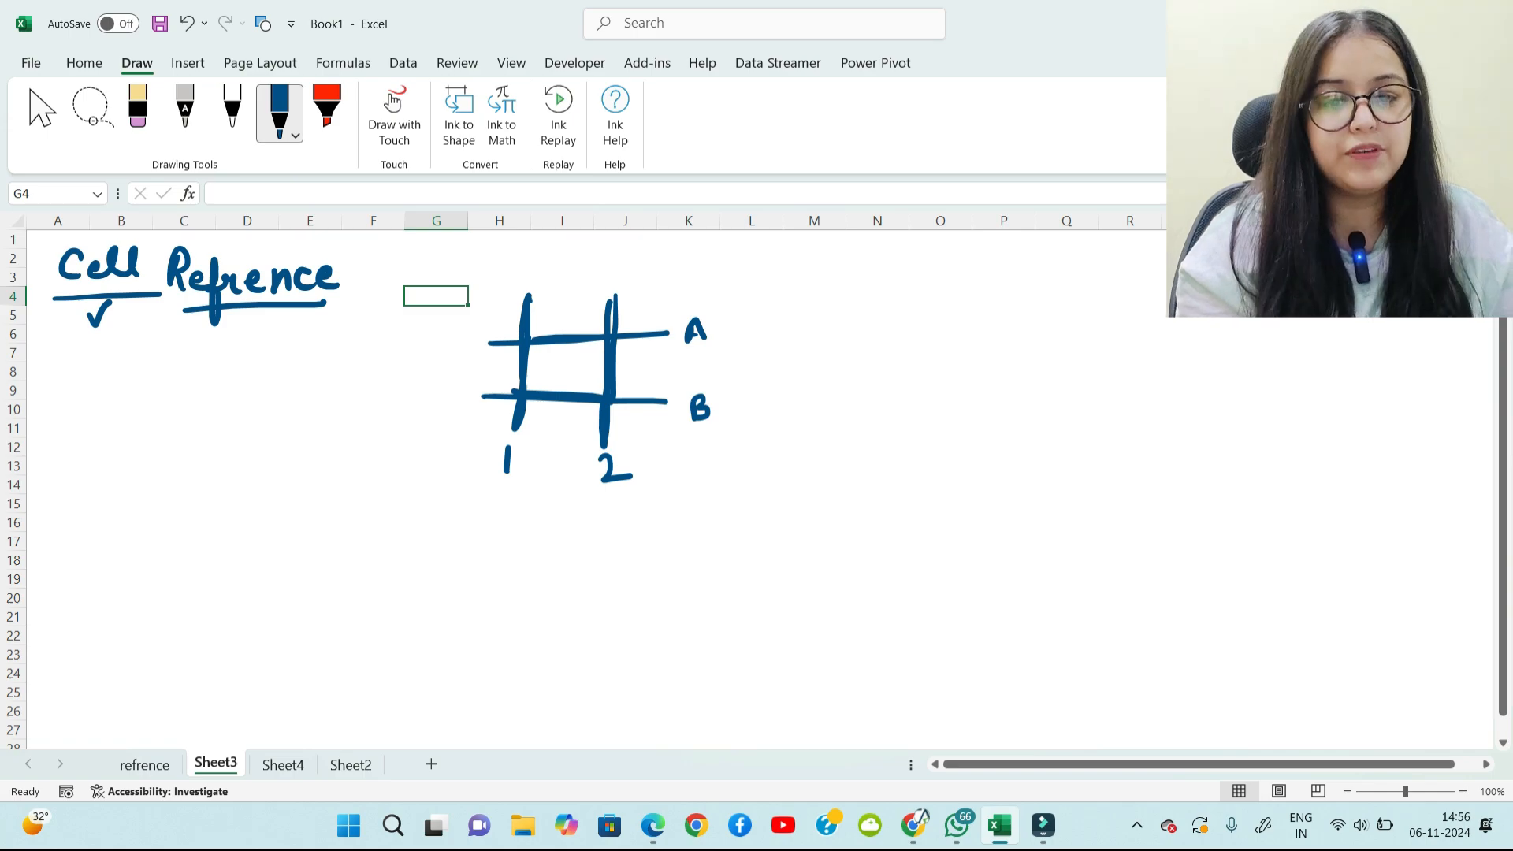
# Step: Overwrite the labels so the vertical lines read A and B and the horizontal lines read 1 and 2
pyautogui.moveTo(510, 443); pyautogui.dragTo(519, 474)
pyautogui.moveTo(498, 460); pyautogui.dragTo(513, 457)
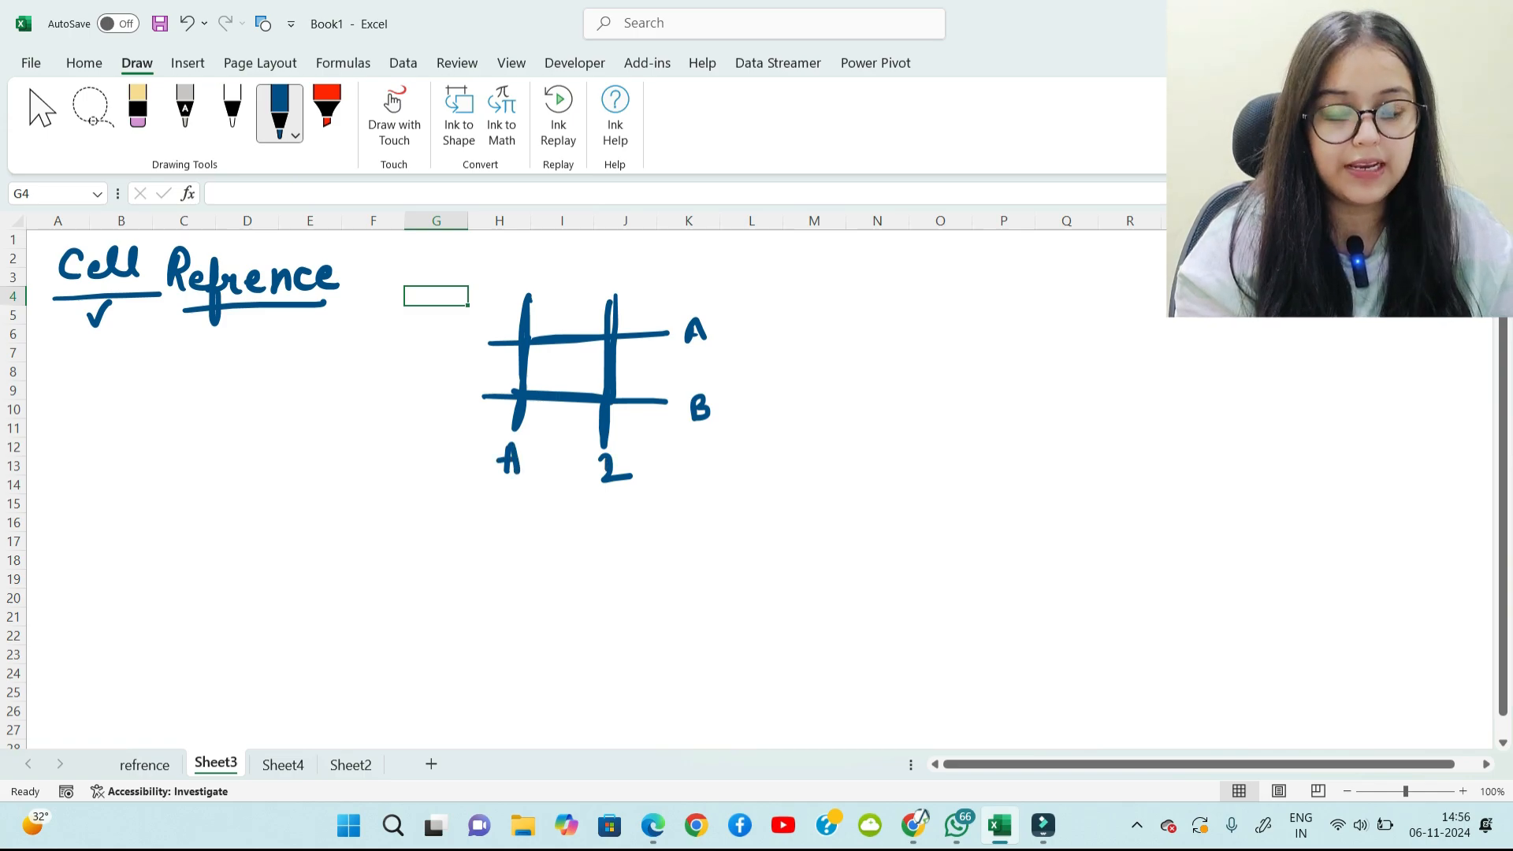
pyautogui.moveTo(604, 478); pyautogui.dragTo(607, 450)
pyautogui.moveTo(609, 448)
pyautogui.mouseDown()
pyautogui.moveTo(614, 487)
pyautogui.moveTo(629, 487)
pyautogui.mouseUp()
pyautogui.moveTo(696, 326); pyautogui.dragTo(686, 409)
pyautogui.moveTo(689, 430); pyautogui.dragTo(729, 422)
# Step: Retrace the crossing vertical and horizontal lines of the sketch and mark the enclosed cell with a thick circle
pyautogui.moveTo(525, 300); pyautogui.dragTo(517, 432)
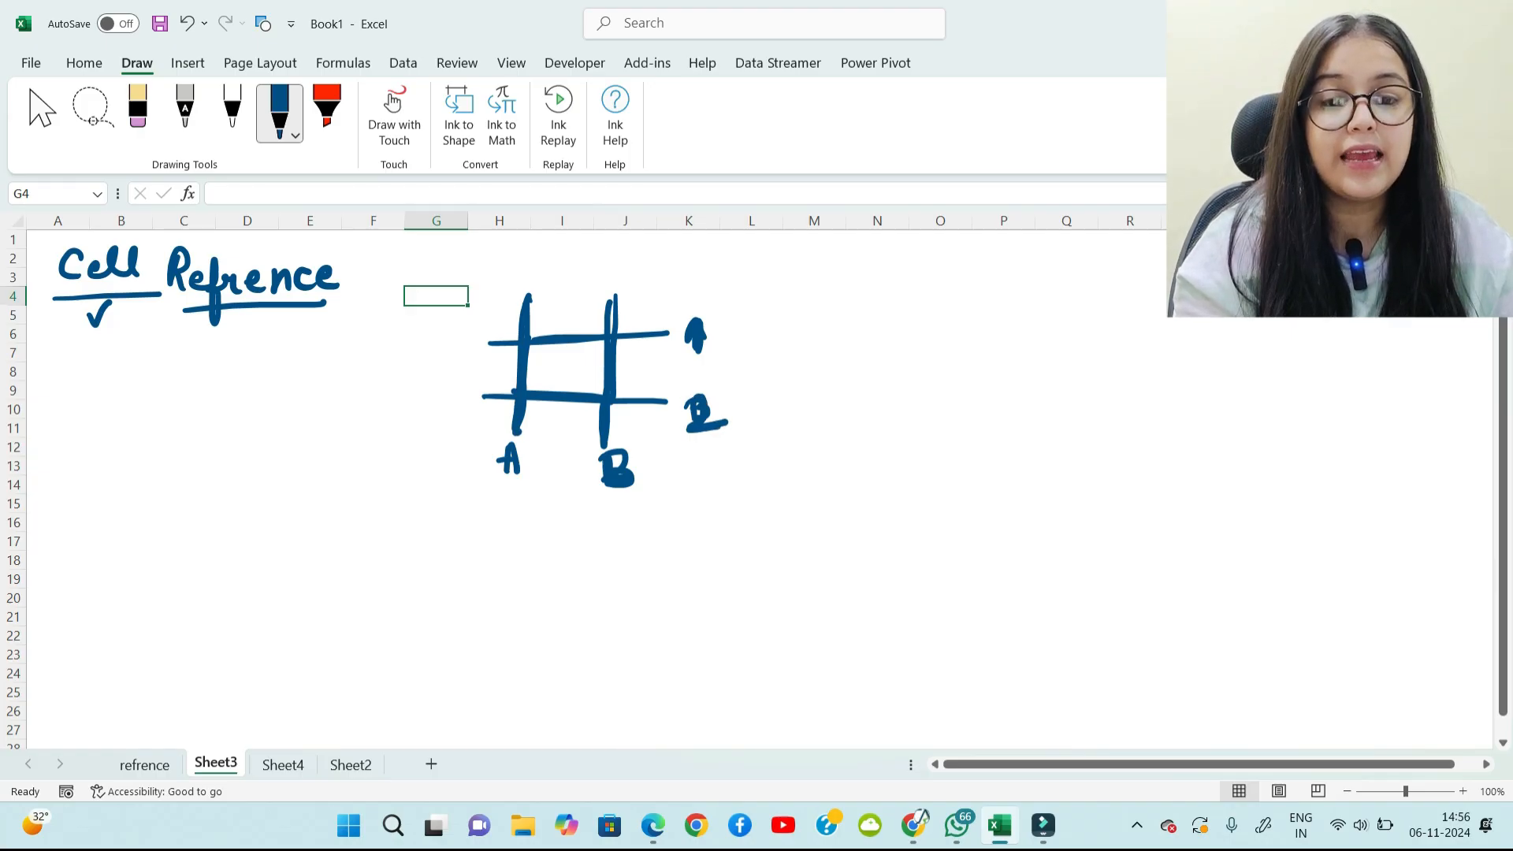
pyautogui.moveTo(484, 344)
pyautogui.mouseDown()
pyautogui.moveTo(673, 332)
pyautogui.moveTo(612, 336)
pyautogui.mouseUp()
pyautogui.moveTo(484, 397); pyautogui.dragTo(674, 390)
pyautogui.moveTo(569, 352)
pyautogui.mouseDown()
pyautogui.moveTo(551, 367)
pyautogui.moveTo(591, 384)
pyautogui.mouseUp()
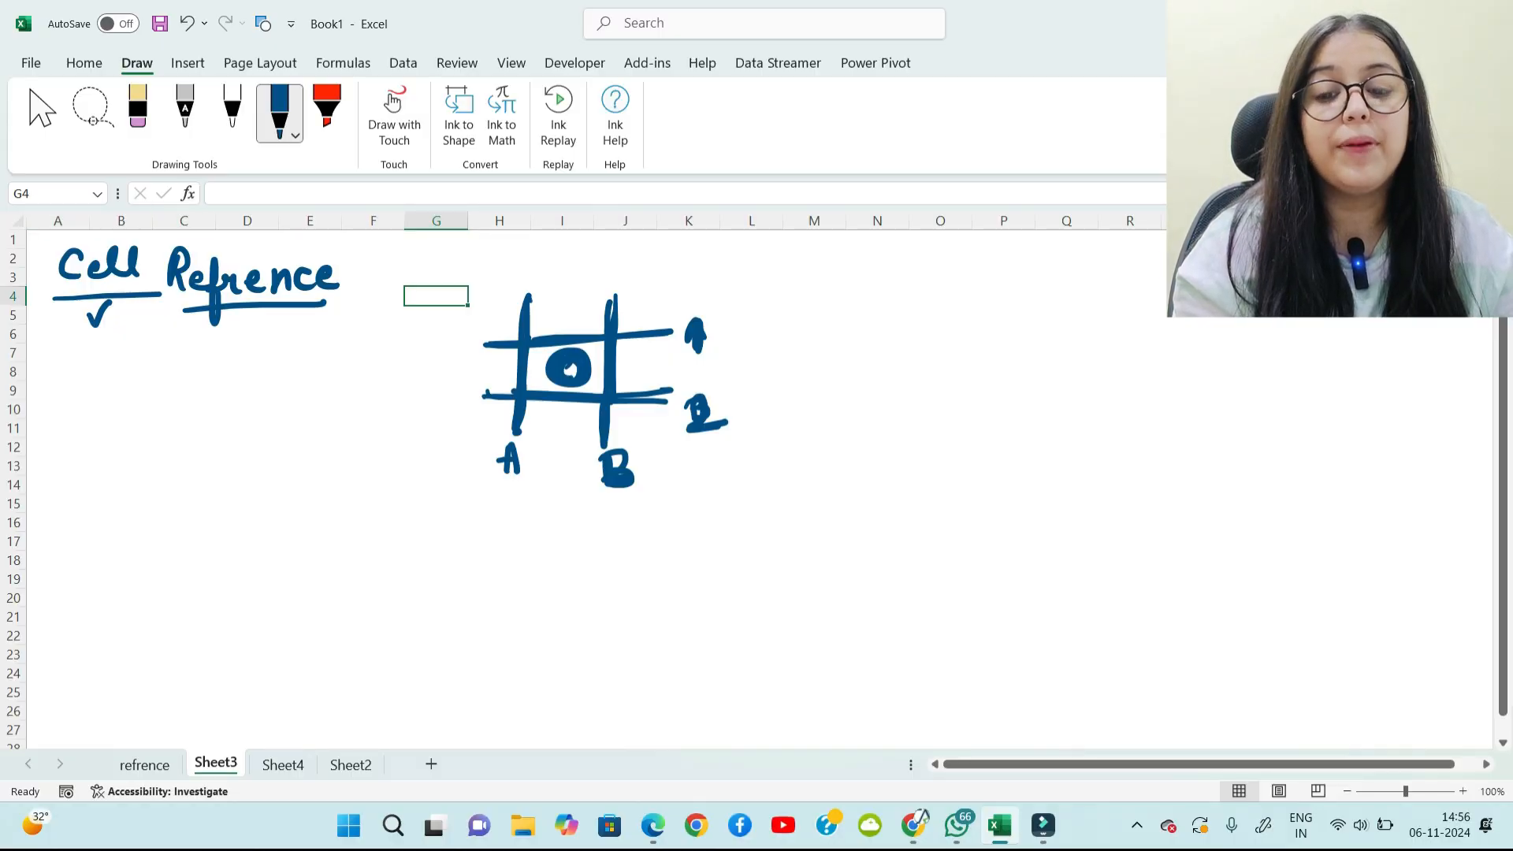
# Step: Handwrite "Alphabets" and, below it, "Numbers" beside the grid sketch, around columns N to P
pyautogui.moveTo(843, 355)
pyautogui.mouseDown()
pyautogui.moveTo(887, 335)
pyautogui.moveTo(942, 356)
pyautogui.mouseUp()
pyautogui.moveTo(944, 325); pyautogui.dragTo(955, 357)
pyautogui.moveTo(966, 346); pyautogui.dragTo(981, 358)
pyautogui.moveTo(973, 335)
pyautogui.mouseDown()
pyautogui.moveTo(995, 333)
pyautogui.moveTo(995, 357)
pyautogui.mouseUp()
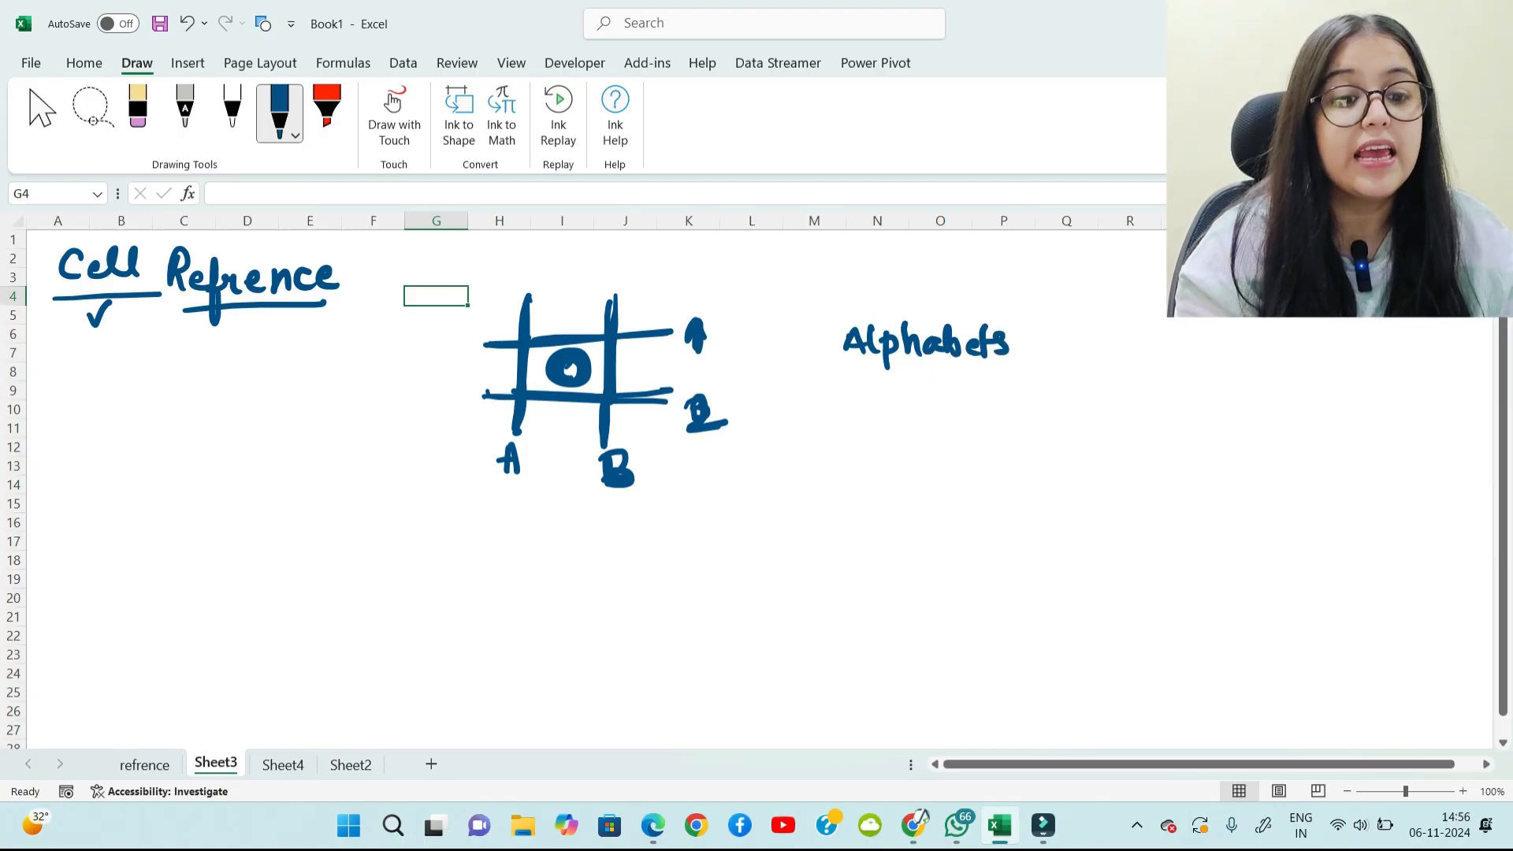
pyautogui.moveTo(866, 425)
pyautogui.mouseDown()
pyautogui.moveTo(896, 398)
pyautogui.moveTo(912, 425)
pyautogui.moveTo(1007, 430)
pyautogui.moveTo(1015, 411)
pyautogui.mouseUp()
pyautogui.moveTo(1029, 409); pyautogui.dragTo(1016, 430)
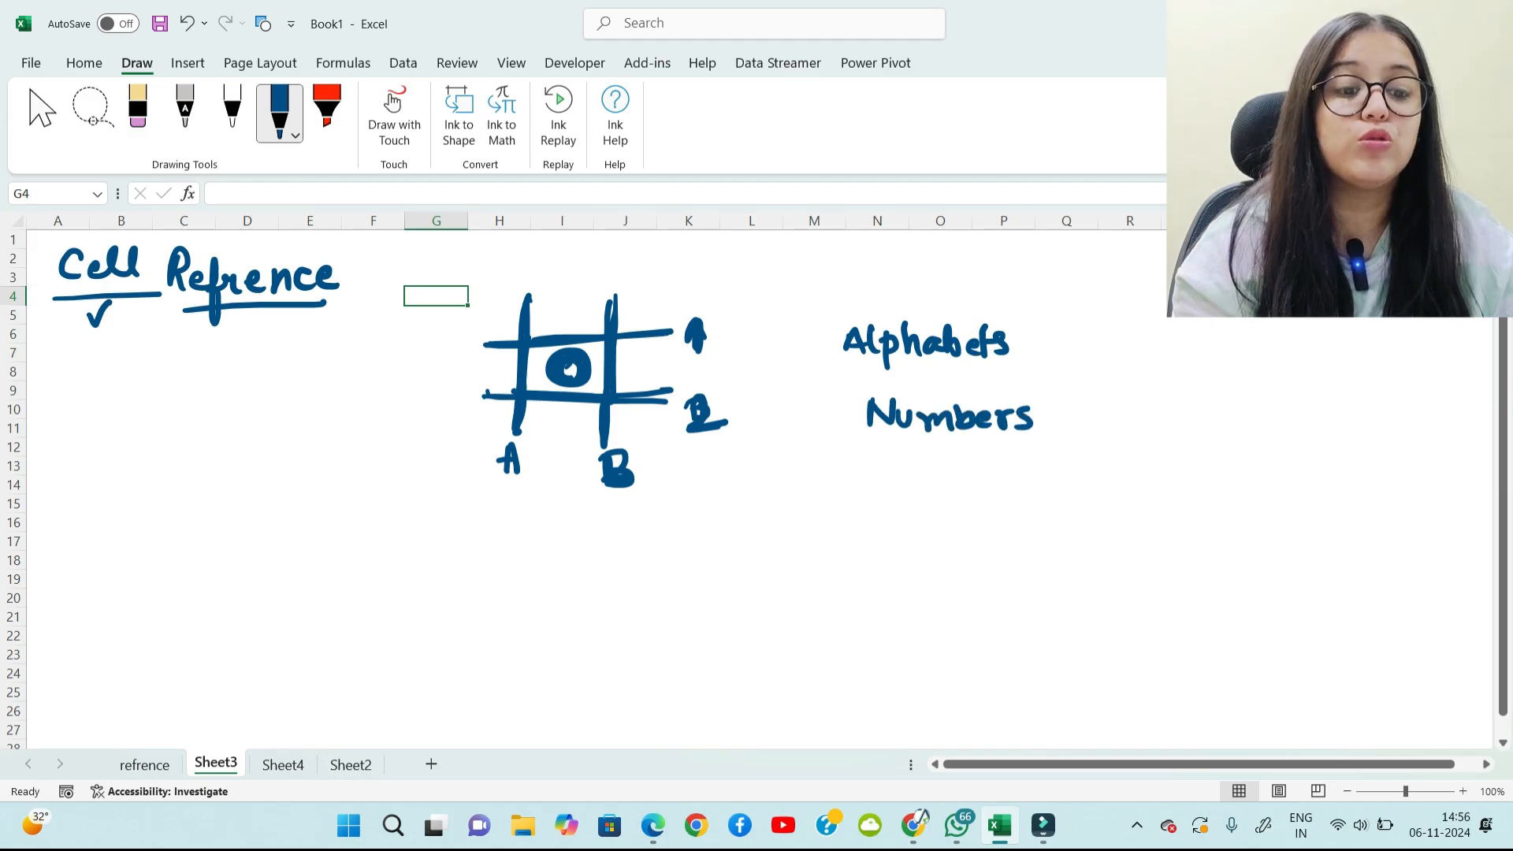
# Step: Add an arrow from "Alphabets" to the handwritten word "Column" and one from "Numbers" to "Rows"
pyautogui.moveTo(1037, 344); pyautogui.dragTo(1070, 344)
pyautogui.moveTo(1057, 331)
pyautogui.mouseDown()
pyautogui.moveTo(1059, 355)
pyautogui.moveTo(1124, 341)
pyautogui.mouseUp()
pyautogui.moveTo(1135, 314)
pyautogui.mouseDown()
pyautogui.moveTo(1137, 349)
pyautogui.moveTo(1174, 347)
pyautogui.mouseUp()
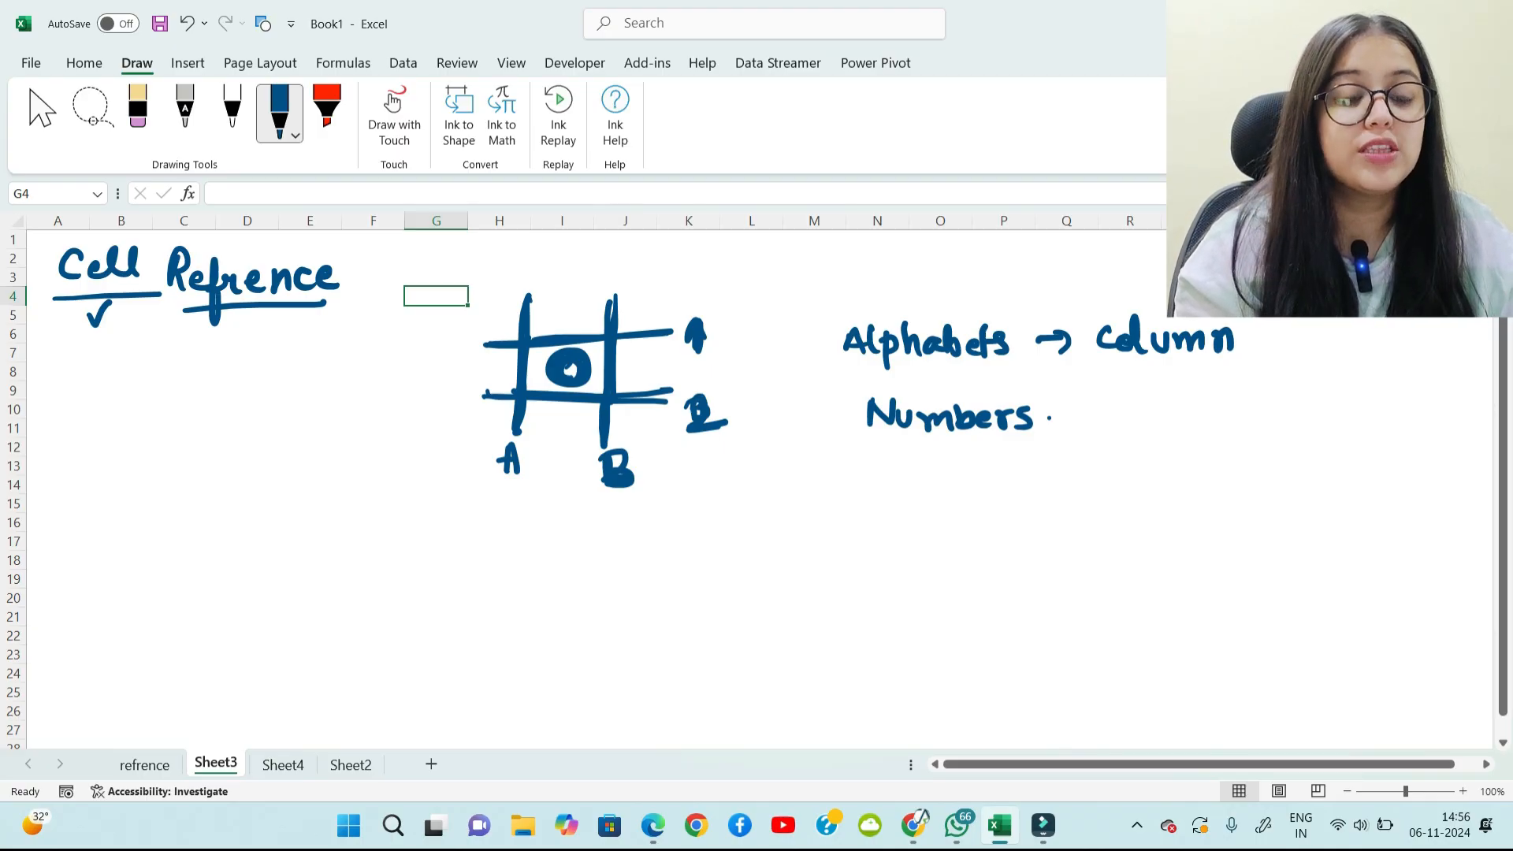
pyautogui.moveTo(1048, 419); pyautogui.dragTo(1078, 419)
pyautogui.moveTo(1064, 407)
pyautogui.mouseDown()
pyautogui.moveTo(1065, 432)
pyautogui.moveTo(1114, 432)
pyautogui.moveTo(1118, 418)
pyautogui.mouseUp()
pyautogui.moveTo(1119, 417)
pyautogui.mouseDown()
pyautogui.moveTo(1139, 435)
pyautogui.moveTo(1144, 414)
pyautogui.mouseUp()
pyautogui.moveTo(1159, 416)
pyautogui.mouseDown()
pyautogui.moveTo(1174, 431)
pyautogui.moveTo(1188, 408)
pyautogui.mouseUp()
pyautogui.moveTo(1207, 410); pyautogui.dragTo(1193, 430)
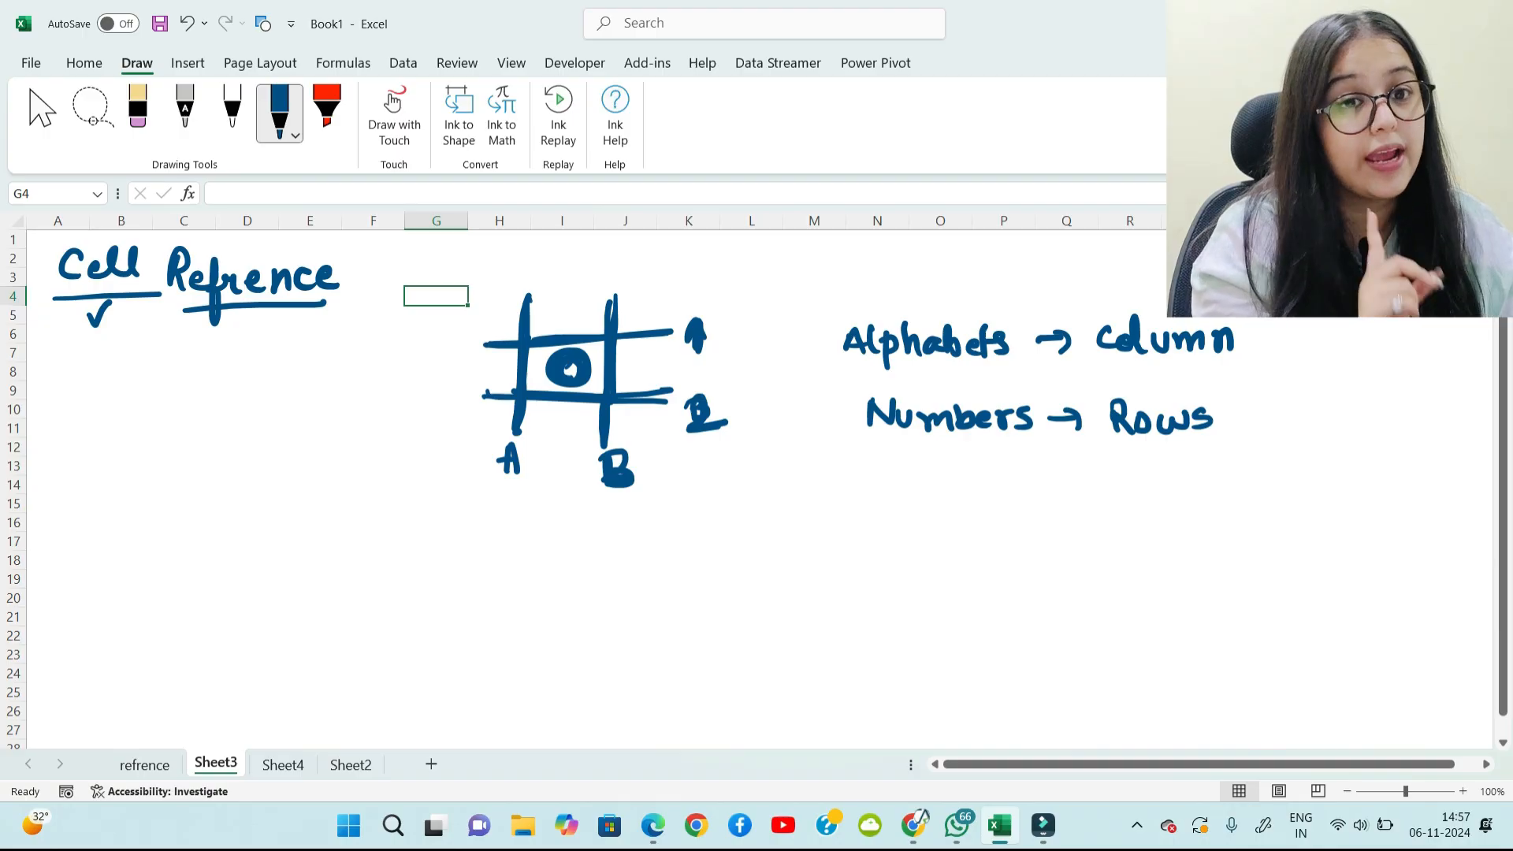
# Step: Draw a cell rectangle below "Numbers" with an arrow leading to a double-underlined "A1"
pyautogui.moveTo(870, 493)
pyautogui.mouseDown()
pyautogui.moveTo(869, 555)
pyautogui.moveTo(990, 490)
pyautogui.moveTo(919, 553)
pyautogui.moveTo(870, 554)
pyautogui.mouseUp()
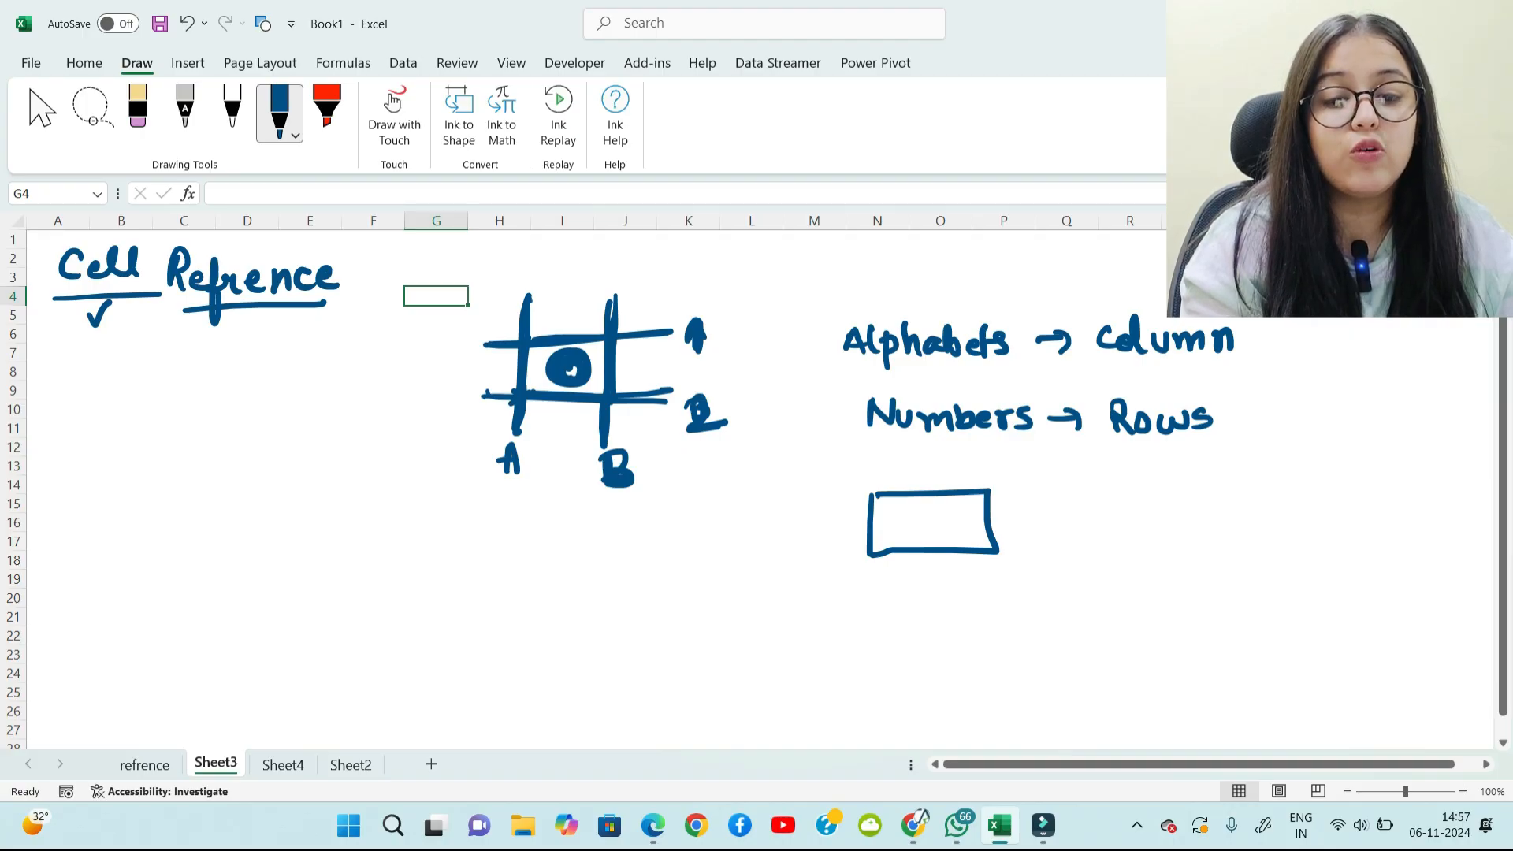
pyautogui.moveTo(1016, 519); pyautogui.dragTo(1040, 527)
pyautogui.moveTo(1029, 504)
pyautogui.mouseDown()
pyautogui.moveTo(1045, 537)
pyautogui.moveTo(1139, 496)
pyautogui.moveTo(1152, 526)
pyautogui.mouseUp()
pyautogui.click(1126, 510)
pyautogui.moveTo(1127, 514); pyautogui.dragTo(1213, 550)
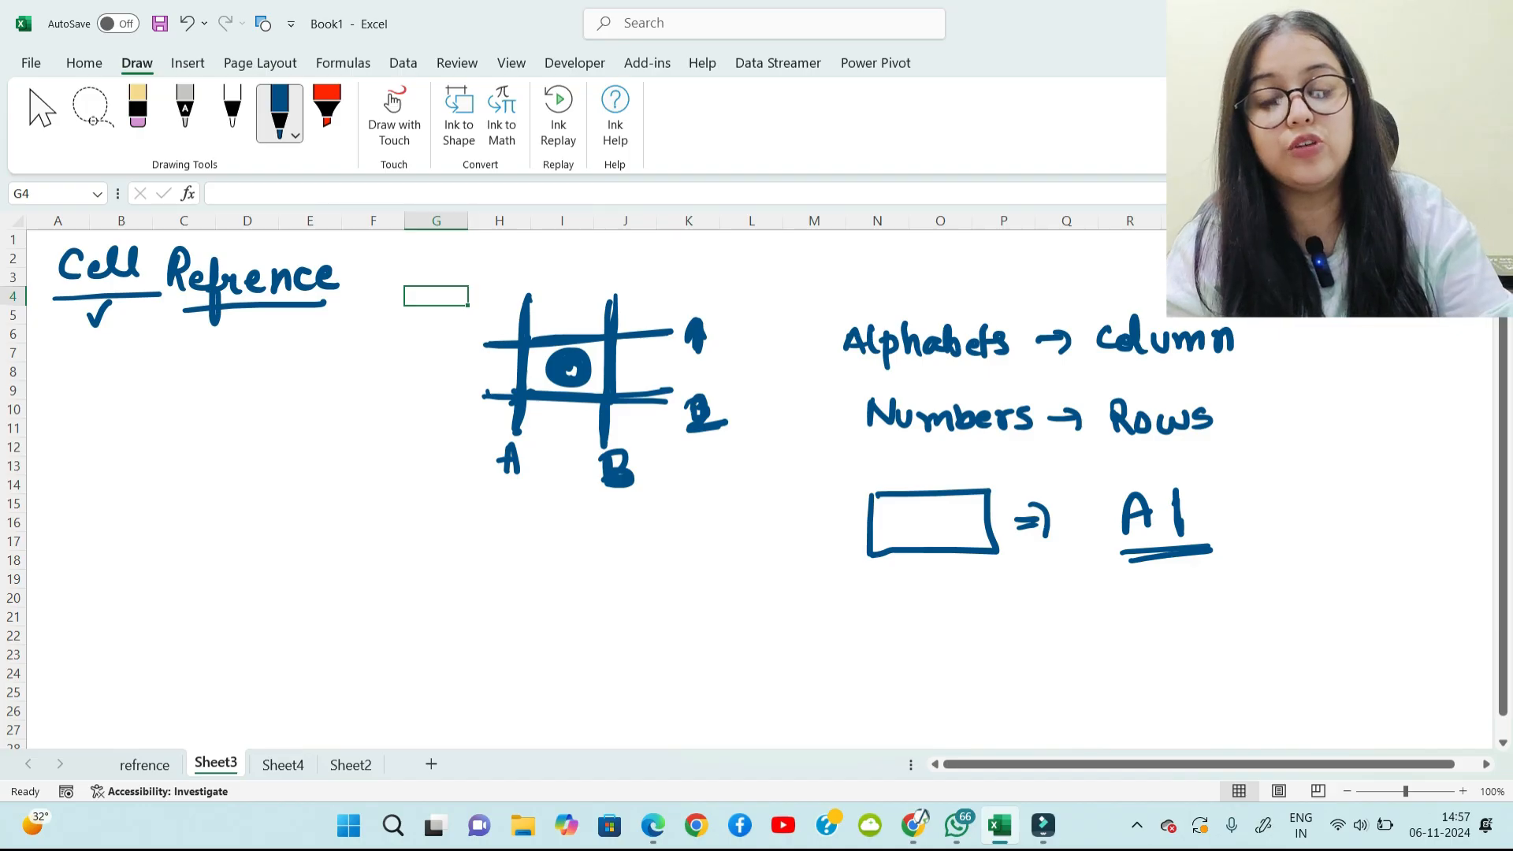
# Step: On Sheet4, select cell H10, handwrite a circled and underlined "H10" above it, and draw arrows to column H and row 10
pyautogui.click(372, 390)
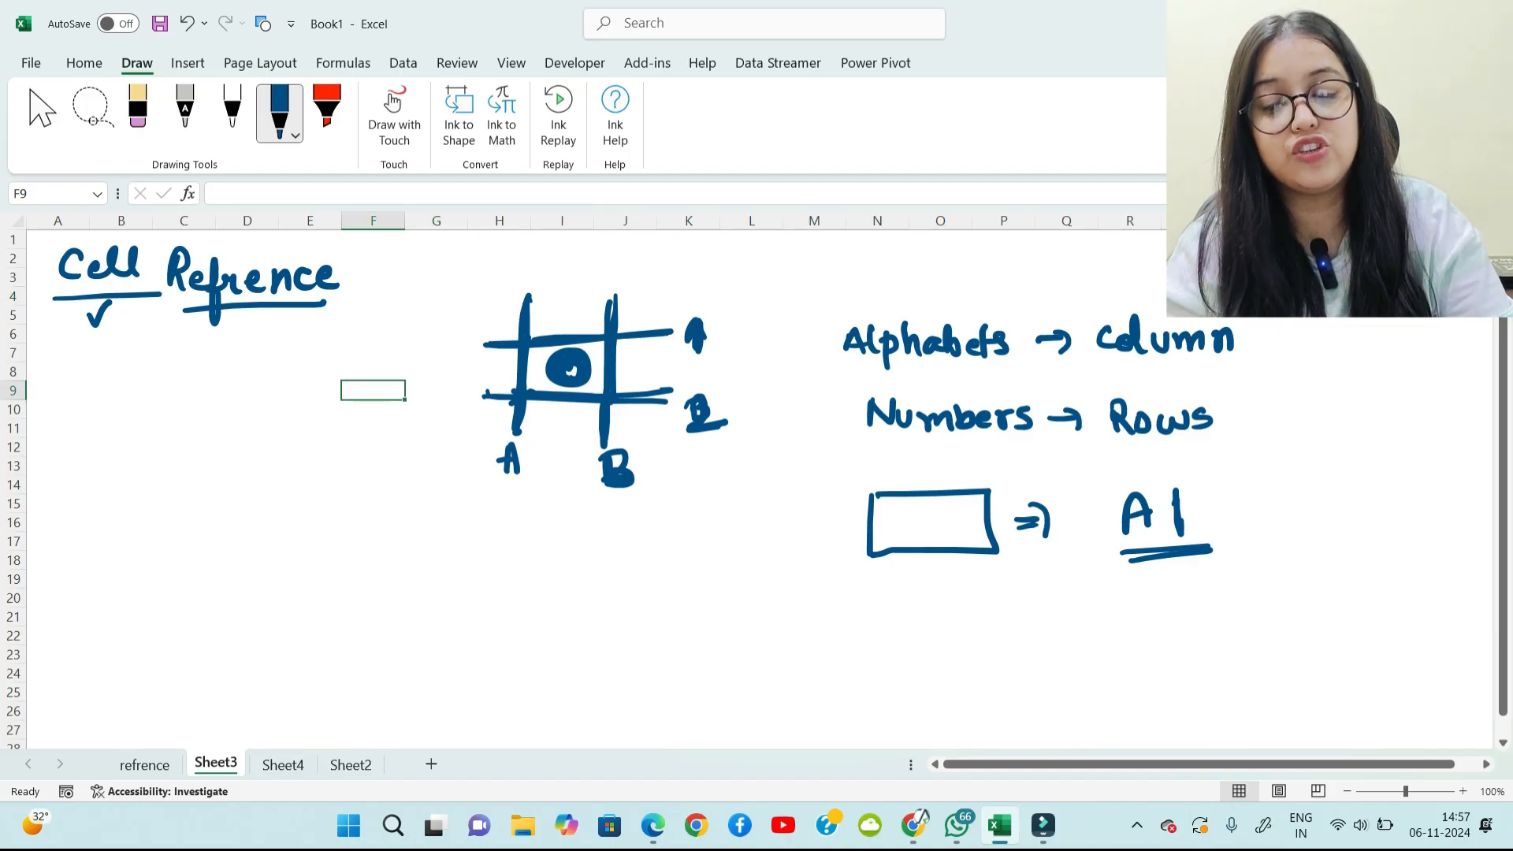
pyautogui.hotkey('ctrl', 'pagedown')
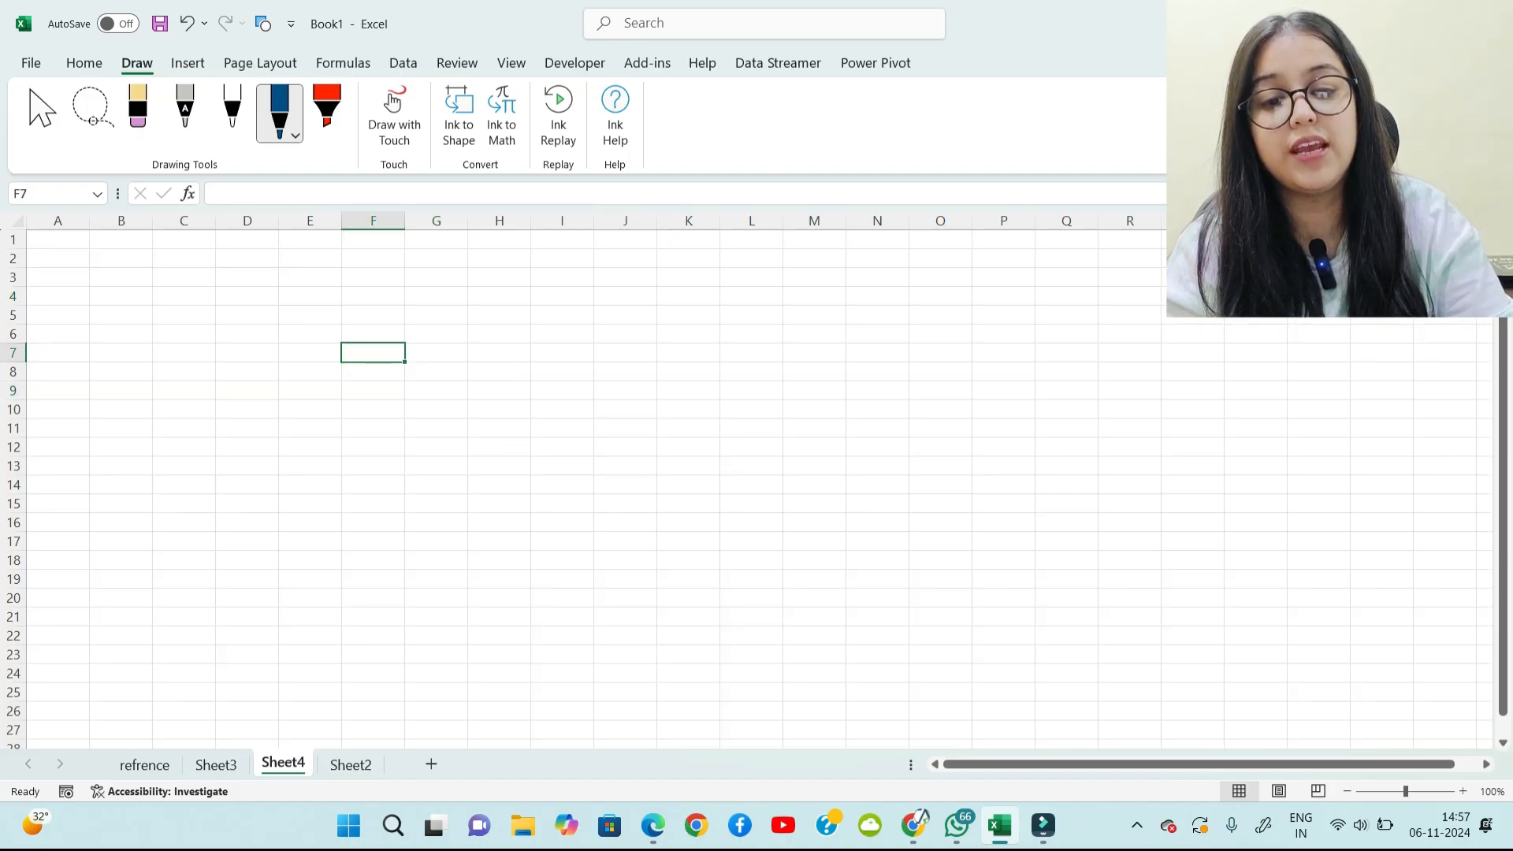
pyautogui.click(499, 409)
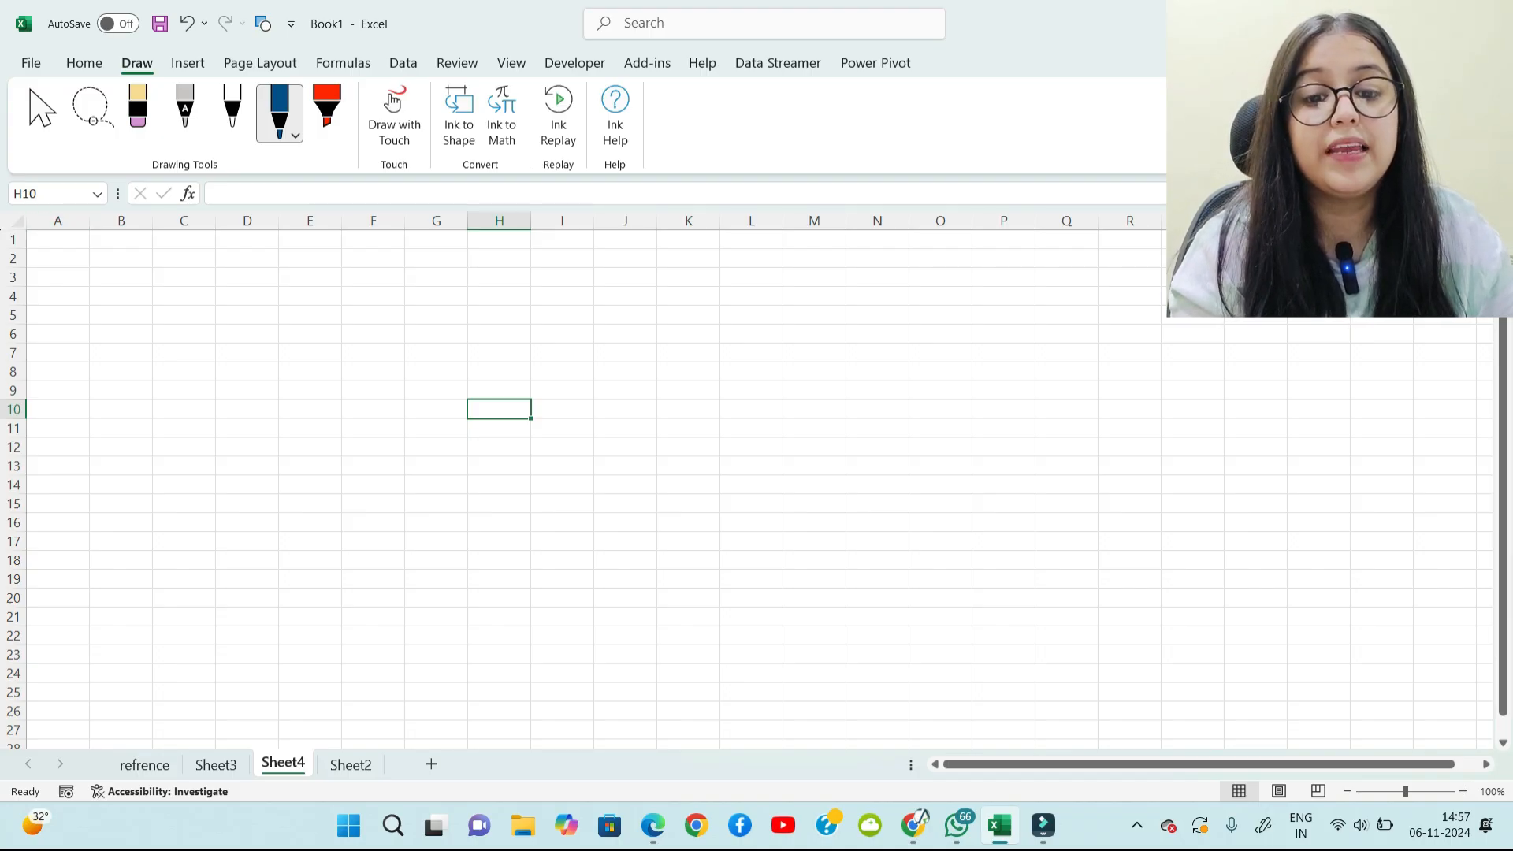
pyautogui.moveTo(488, 340); pyautogui.dragTo(488, 377)
pyautogui.moveTo(489, 361)
pyautogui.mouseDown()
pyautogui.moveTo(511, 356)
pyautogui.moveTo(510, 372)
pyautogui.mouseUp()
pyautogui.moveTo(528, 347)
pyautogui.mouseDown()
pyautogui.moveTo(532, 370)
pyautogui.moveTo(554, 344)
pyautogui.moveTo(579, 375)
pyautogui.mouseUp()
pyautogui.moveTo(516, 322)
pyautogui.mouseDown()
pyautogui.moveTo(471, 369)
pyautogui.moveTo(505, 321)
pyautogui.moveTo(484, 381)
pyautogui.moveTo(574, 370)
pyautogui.moveTo(521, 317)
pyautogui.mouseUp()
pyautogui.moveTo(498, 234); pyautogui.dragTo(499, 270)
pyautogui.moveTo(484, 247)
pyautogui.mouseDown()
pyautogui.moveTo(498, 232)
pyautogui.moveTo(521, 249)
pyautogui.mouseUp()
pyautogui.moveTo(62, 416)
pyautogui.mouseDown()
pyautogui.moveTo(35, 415)
pyautogui.moveTo(59, 428)
pyautogui.mouseUp()
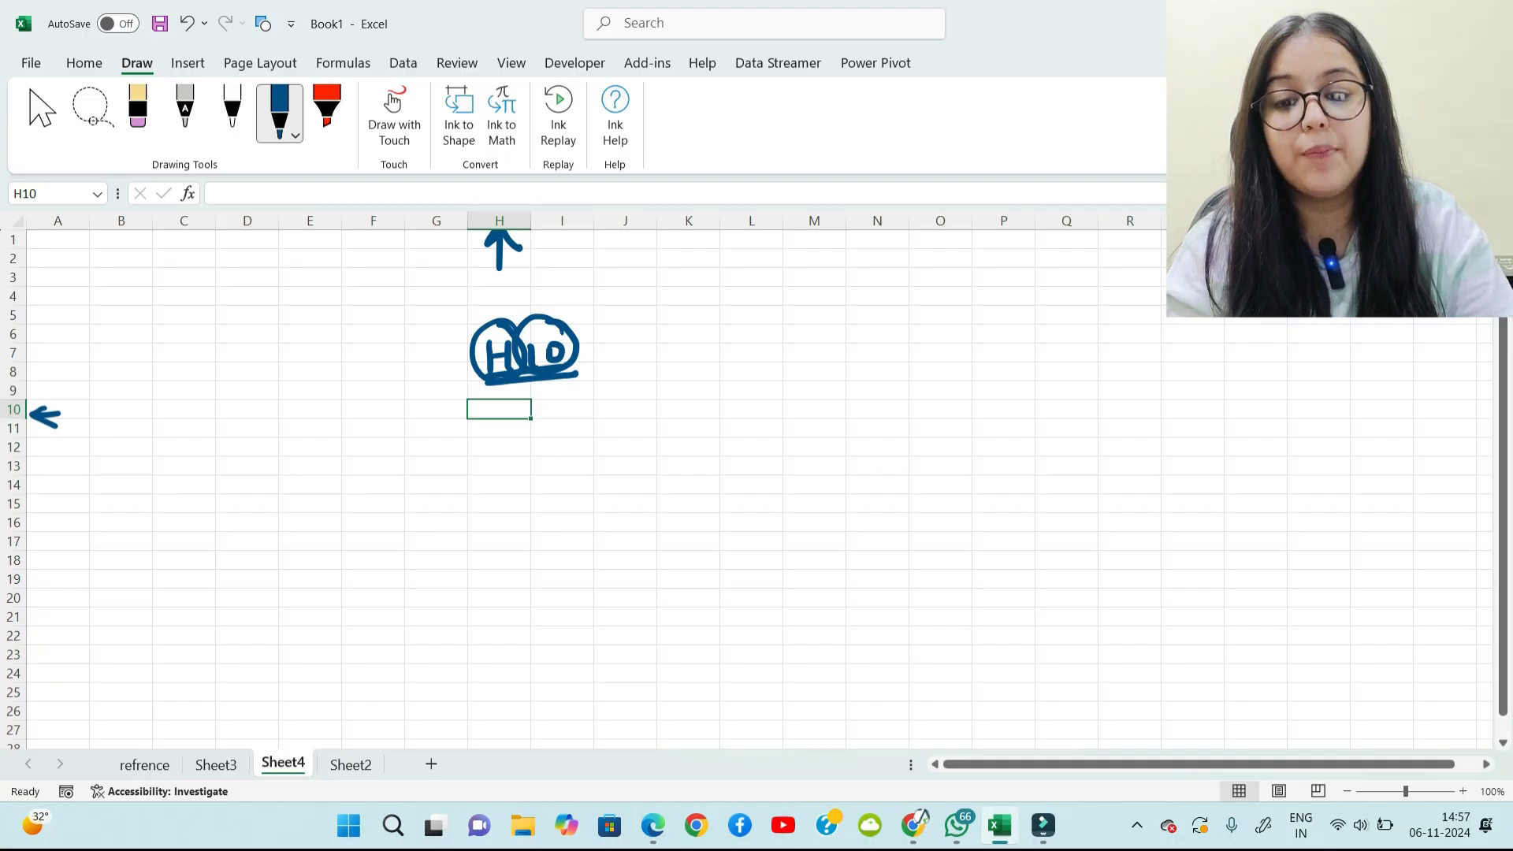
# Step: Select cell B15, draw an arrow to the column B header and handwrite "B15" with a double underline
pyautogui.click(121, 503)
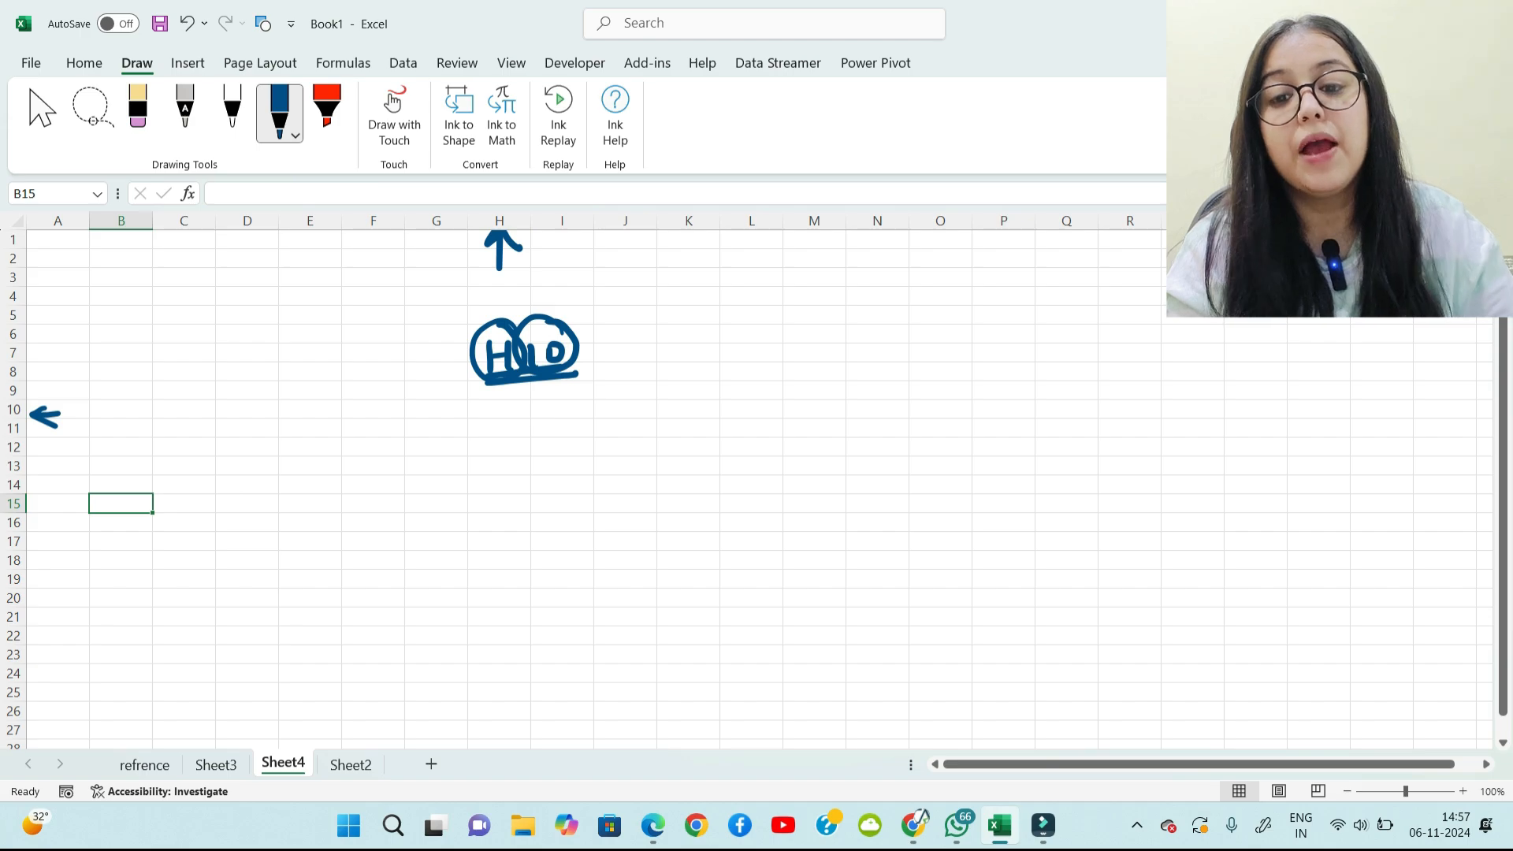
pyautogui.moveTo(109, 245)
pyautogui.mouseDown()
pyautogui.moveTo(115, 293)
pyautogui.moveTo(111, 235)
pyautogui.moveTo(126, 253)
pyautogui.mouseUp()
pyautogui.moveTo(128, 306)
pyautogui.mouseDown()
pyautogui.moveTo(129, 337)
pyautogui.moveTo(167, 338)
pyautogui.moveTo(179, 313)
pyautogui.moveTo(175, 337)
pyautogui.mouseUp()
pyautogui.moveTo(134, 339); pyautogui.dragTo(198, 323)
pyautogui.moveTo(142, 364); pyautogui.dragTo(217, 343)
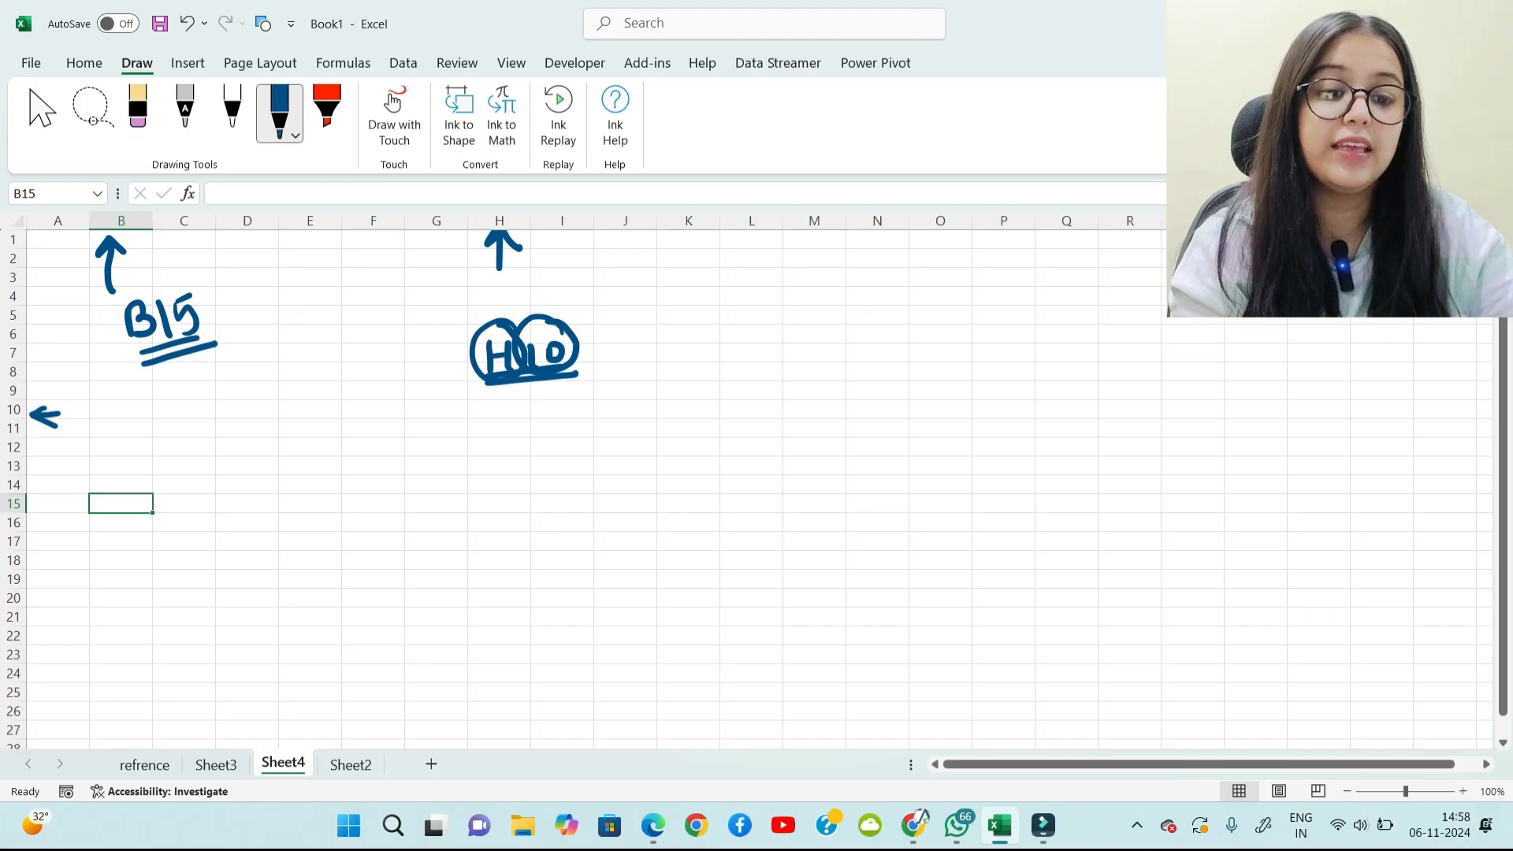
# Step: Select cell O10, draw an arrow to the column O header and handwrite "O10" beneath the arrow
pyautogui.click(940, 409)
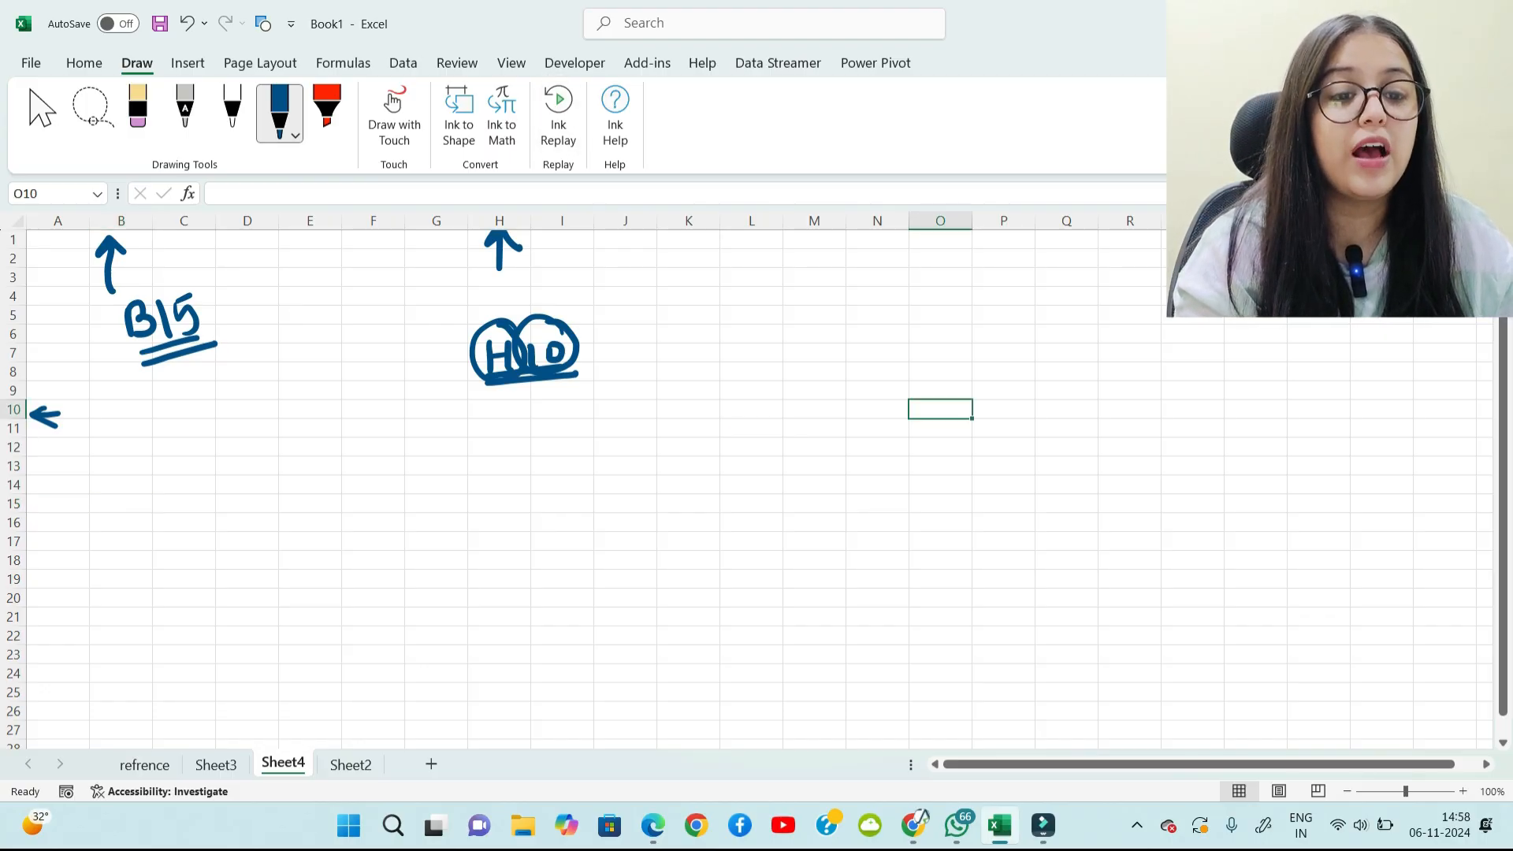
pyautogui.moveTo(939, 269)
pyautogui.mouseDown()
pyautogui.moveTo(940, 233)
pyautogui.moveTo(961, 249)
pyautogui.moveTo(944, 310)
pyautogui.moveTo(949, 286)
pyautogui.mouseUp()
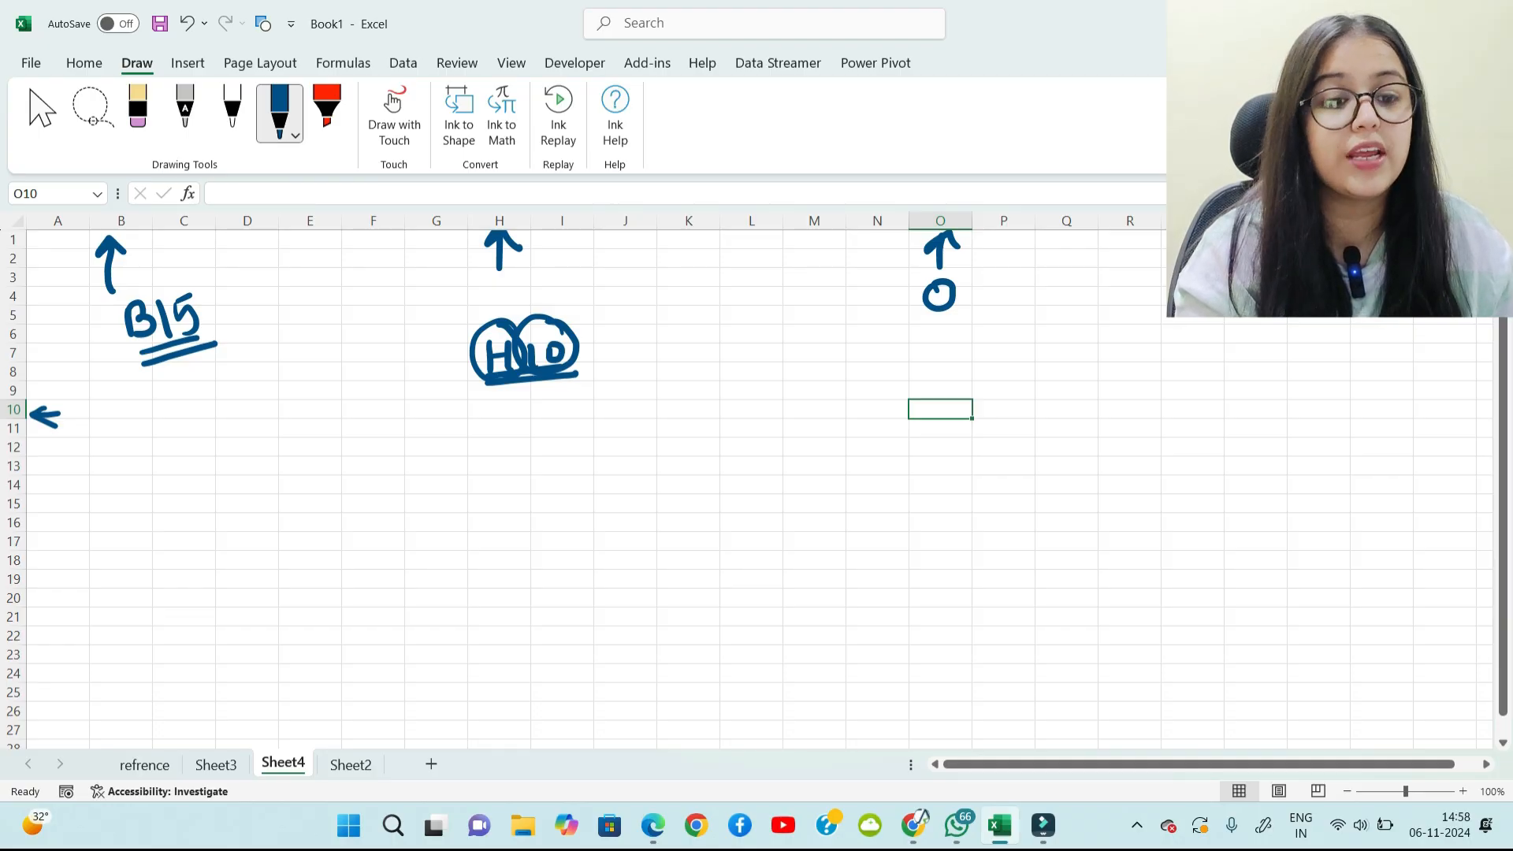
pyautogui.moveTo(970, 279); pyautogui.dragTo(961, 316)
pyautogui.moveTo(980, 292)
pyautogui.mouseDown()
pyautogui.moveTo(979, 312)
pyautogui.moveTo(985, 289)
pyautogui.mouseUp()
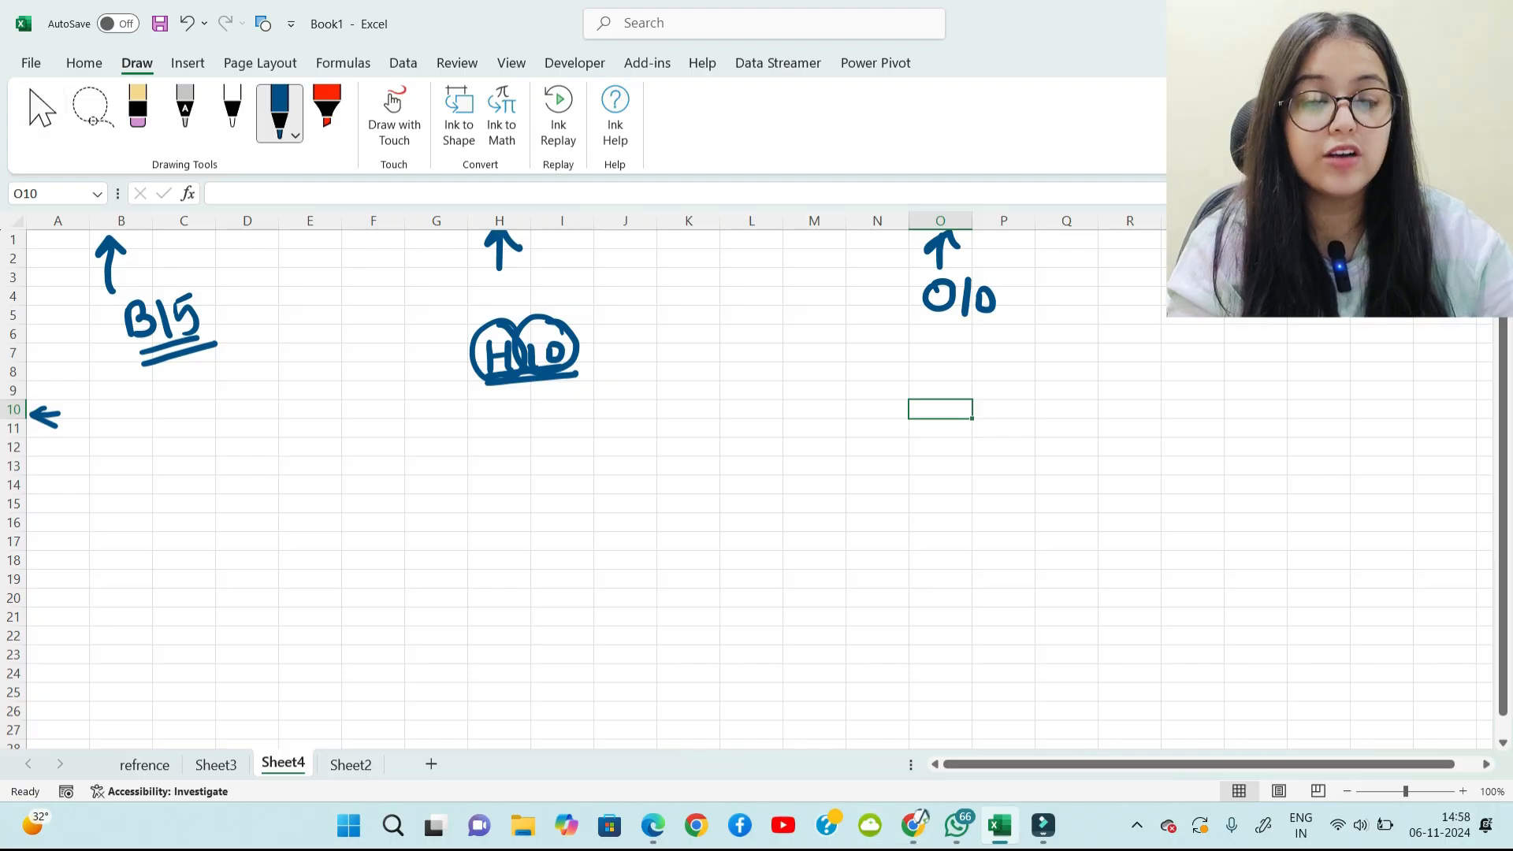
# Step: Select cell L17, draw an arrow to the column L header and handwrite "L17" above the cell with a double underline
pyautogui.click(751, 541)
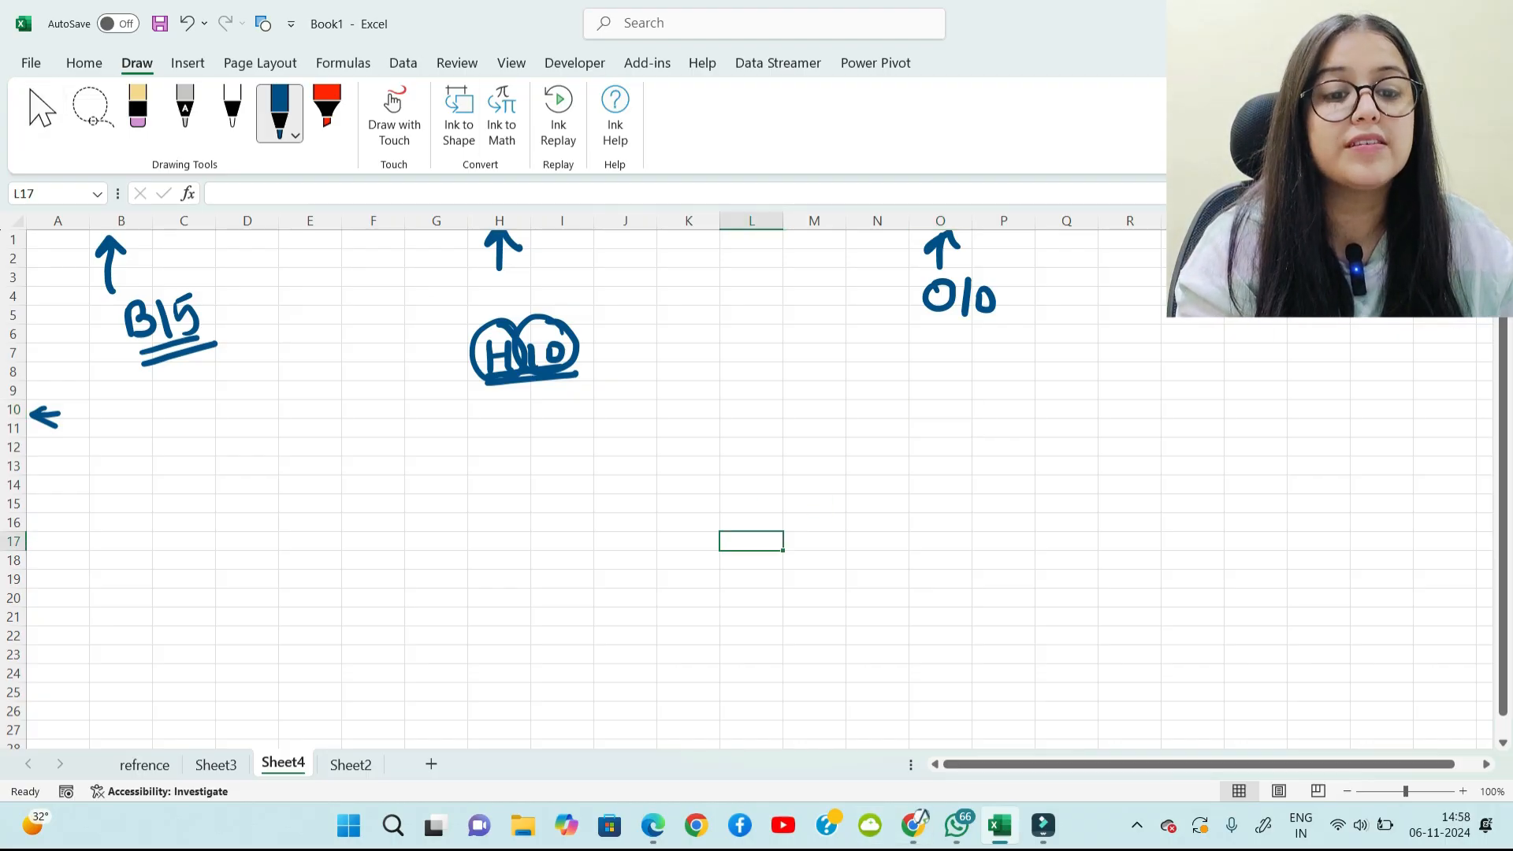
pyautogui.moveTo(744, 291); pyautogui.dragTo(744, 241)
pyautogui.moveTo(731, 261)
pyautogui.mouseDown()
pyautogui.moveTo(744, 240)
pyautogui.moveTo(758, 257)
pyautogui.mouseUp()
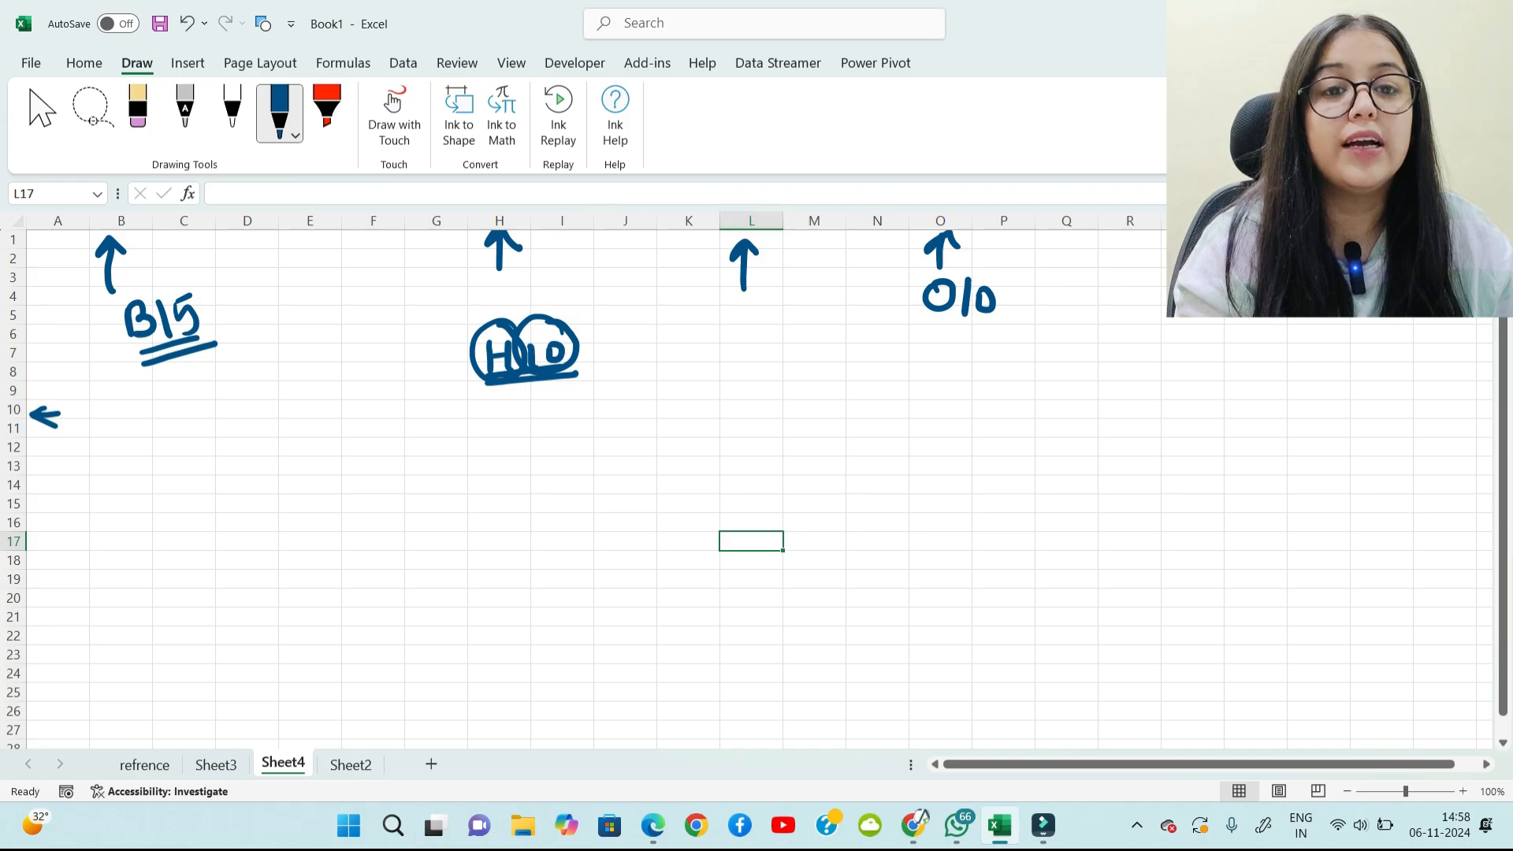
pyautogui.moveTo(733, 344)
pyautogui.mouseDown()
pyautogui.moveTo(718, 382)
pyautogui.moveTo(740, 376)
pyautogui.mouseUp()
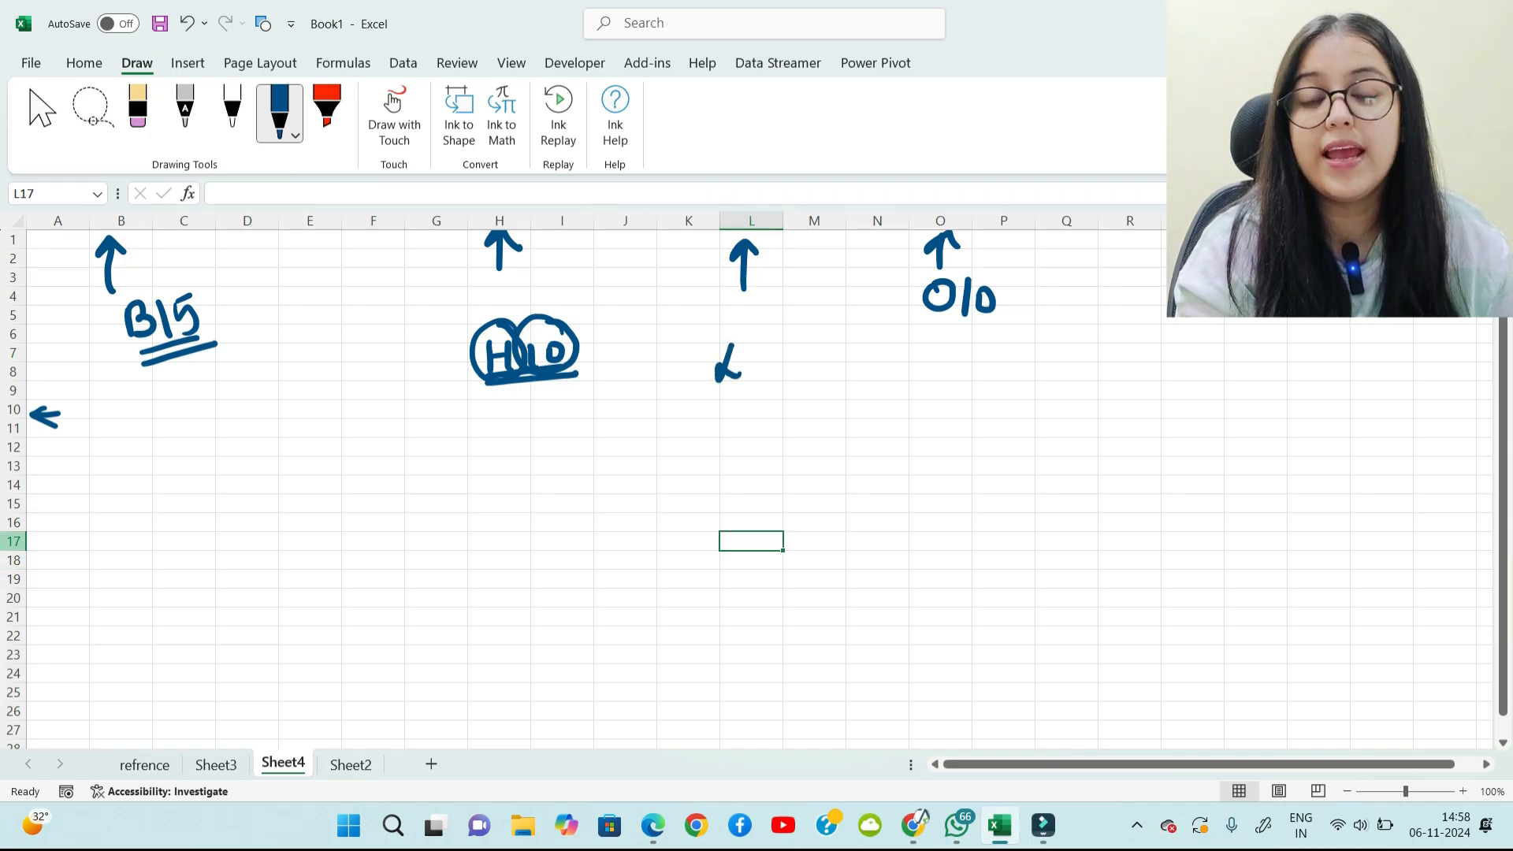
pyautogui.moveTo(757, 347); pyautogui.dragTo(755, 386)
pyautogui.moveTo(768, 354)
pyautogui.mouseDown()
pyautogui.moveTo(790, 350)
pyautogui.moveTo(778, 384)
pyautogui.moveTo(791, 388)
pyautogui.mouseUp()
pyautogui.moveTo(722, 409); pyautogui.dragTo(800, 397)
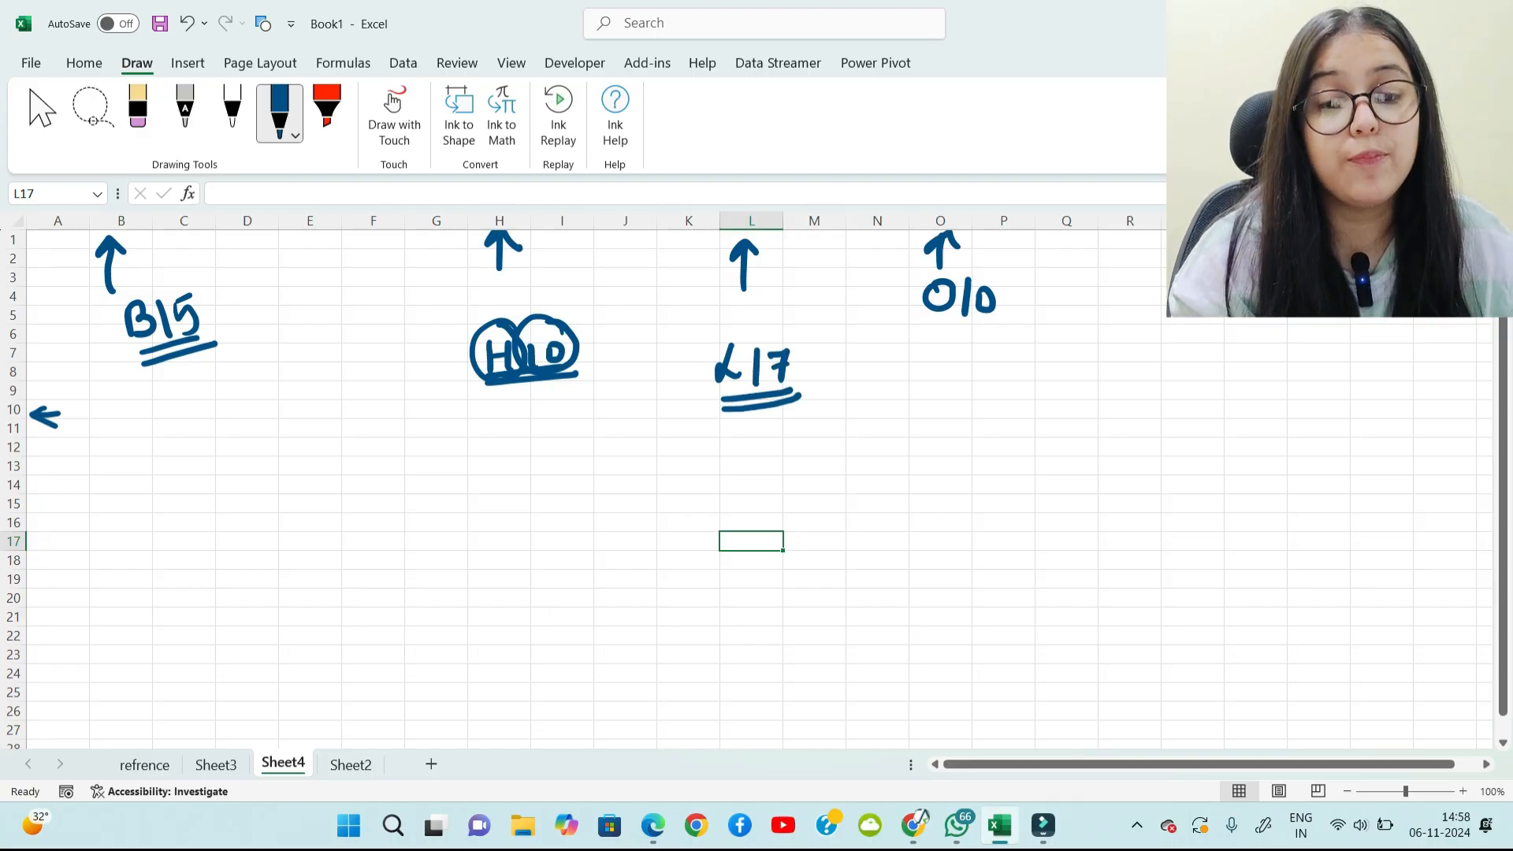
# Step: Handwrite the word "Cell" around H15 and double-underline it
pyautogui.moveTo(503, 499)
pyautogui.mouseDown()
pyautogui.moveTo(486, 512)
pyautogui.moveTo(505, 533)
pyautogui.mouseUp()
pyautogui.moveTo(494, 516); pyautogui.dragTo(527, 526)
pyautogui.moveTo(552, 484); pyautogui.dragTo(556, 534)
pyautogui.moveTo(494, 554); pyautogui.dragTo(560, 540)
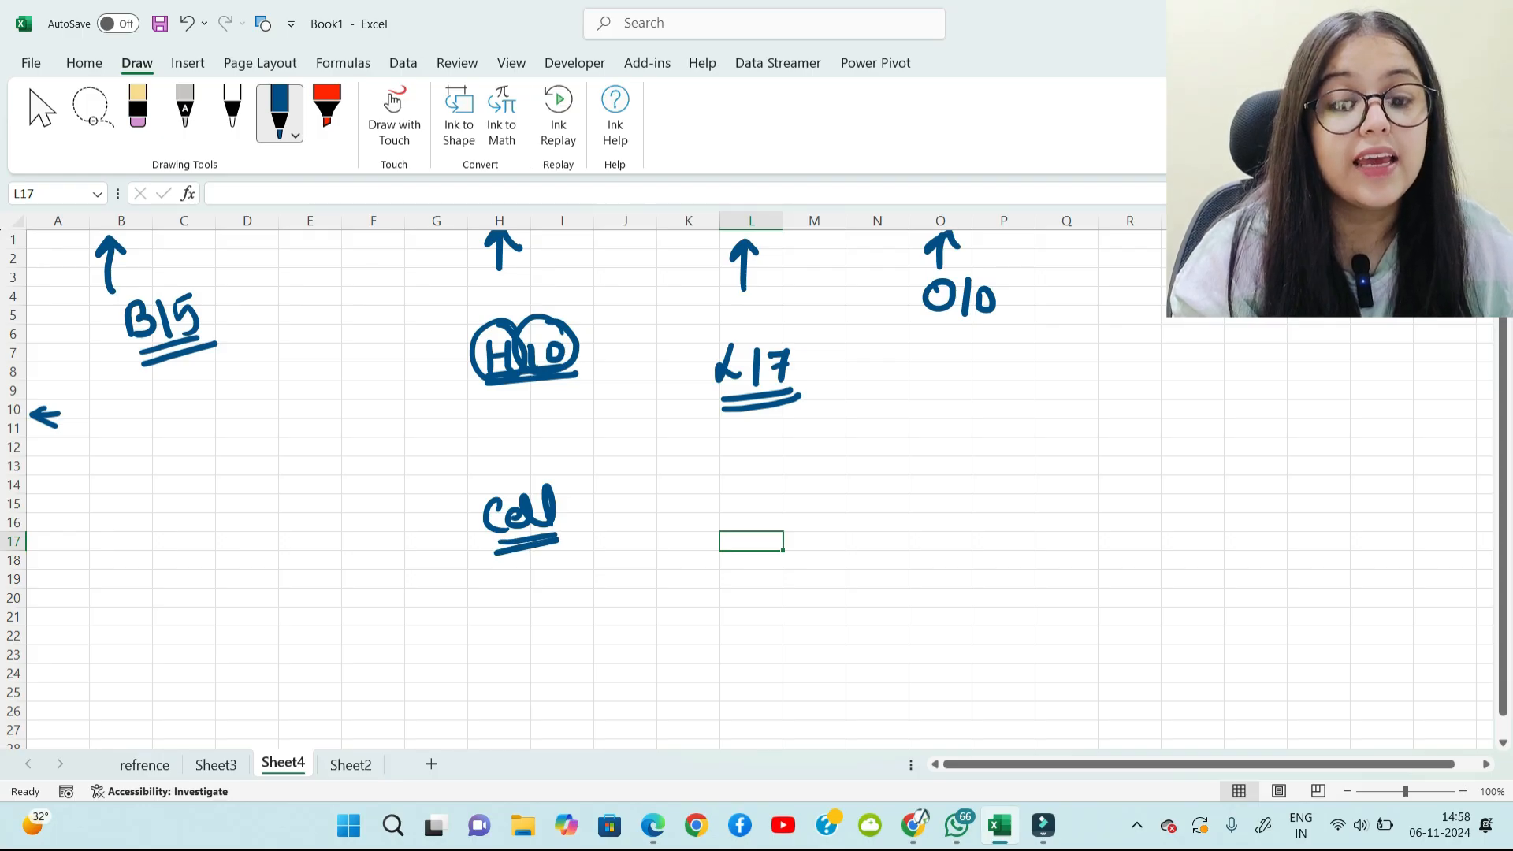
# Step: Handwrite "C+R" around J14:L14, circle both letters and add a tick mark to each circle
pyautogui.moveTo(654, 471)
pyautogui.mouseDown()
pyautogui.moveTo(635, 492)
pyautogui.moveTo(655, 502)
pyautogui.mouseUp()
pyautogui.moveTo(662, 486)
pyautogui.mouseDown()
pyautogui.moveTo(683, 484)
pyautogui.moveTo(671, 500)
pyautogui.mouseUp()
pyautogui.moveTo(692, 465)
pyautogui.mouseDown()
pyautogui.moveTo(693, 496)
pyautogui.moveTo(721, 493)
pyautogui.moveTo(679, 498)
pyautogui.moveTo(656, 471)
pyautogui.moveTo(674, 418)
pyautogui.mouseUp()
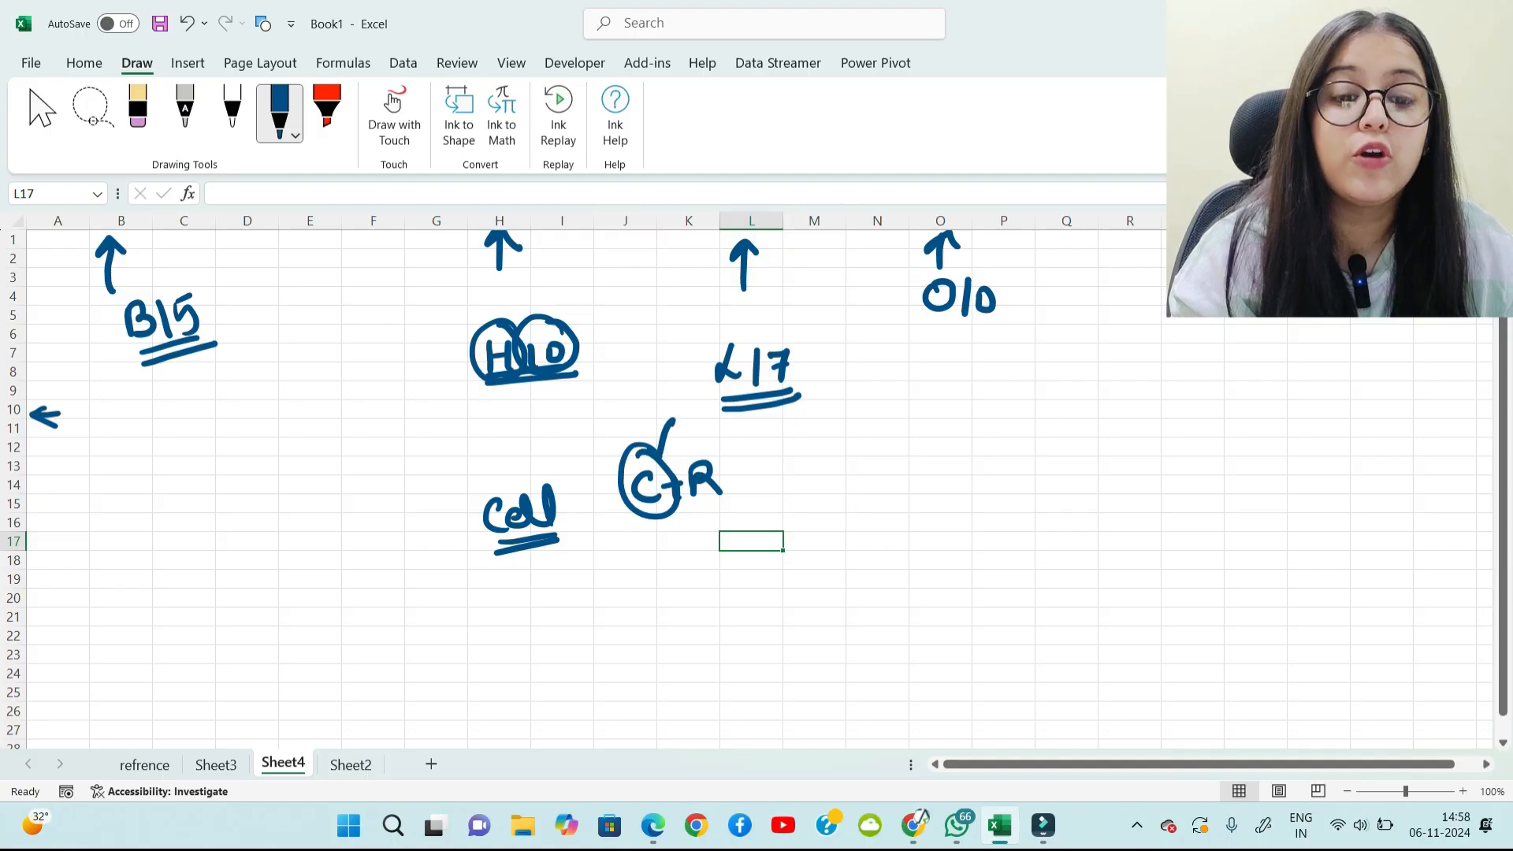
pyautogui.moveTo(753, 453)
pyautogui.mouseDown()
pyautogui.moveTo(705, 441)
pyautogui.moveTo(758, 465)
pyautogui.moveTo(729, 453)
pyautogui.moveTo(785, 429)
pyautogui.mouseUp()
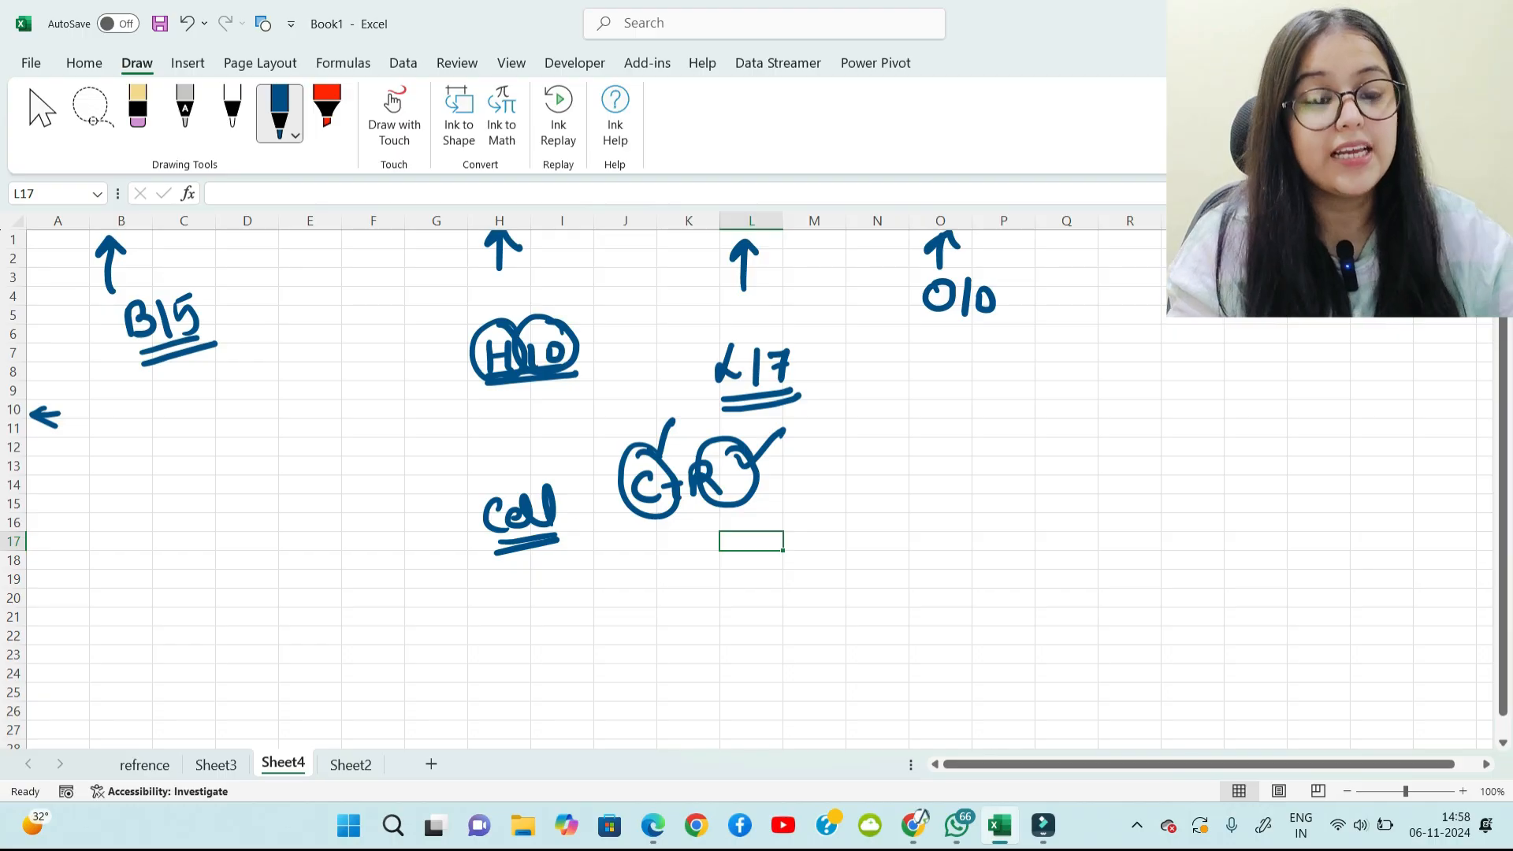
# Step: Enter 20 in cell O8 and 30 in cell P8 as sample values
pyautogui.click(940, 353)
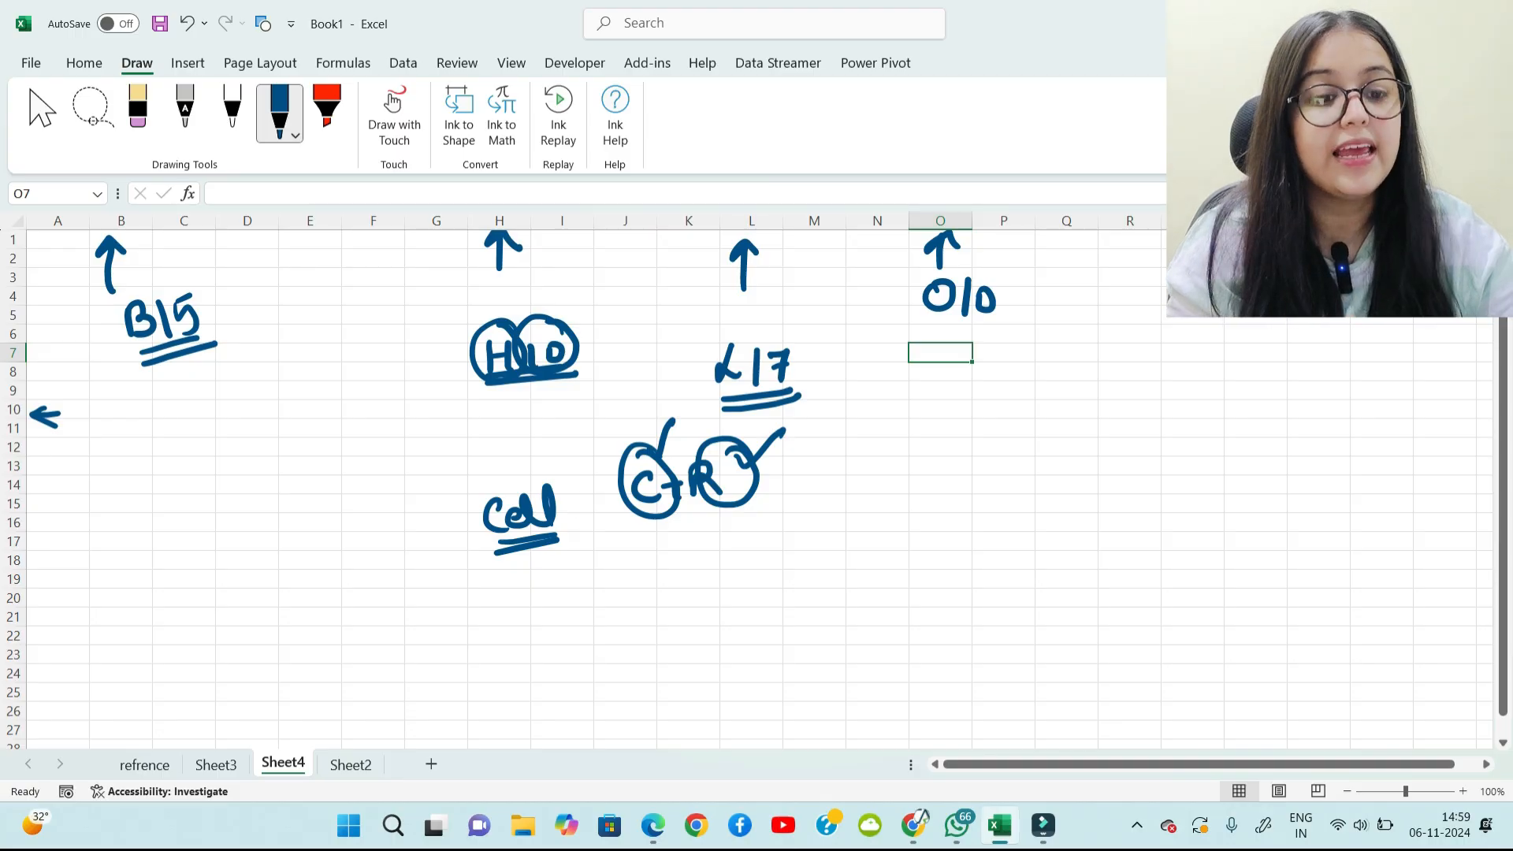
pyautogui.press('Down')
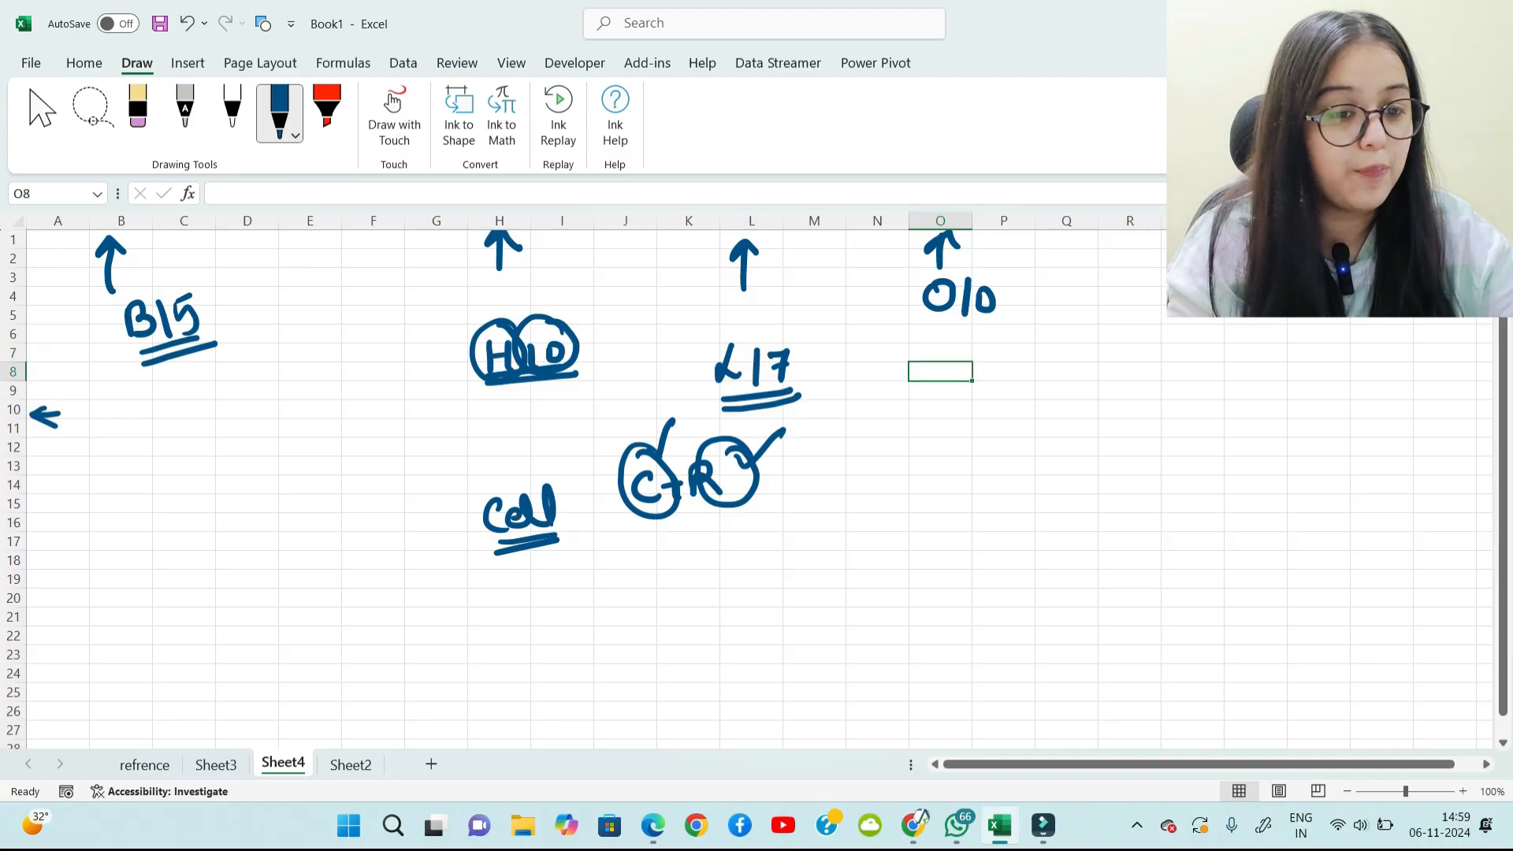
pyautogui.moveTo(940, 372); pyautogui.dragTo(1066, 466)
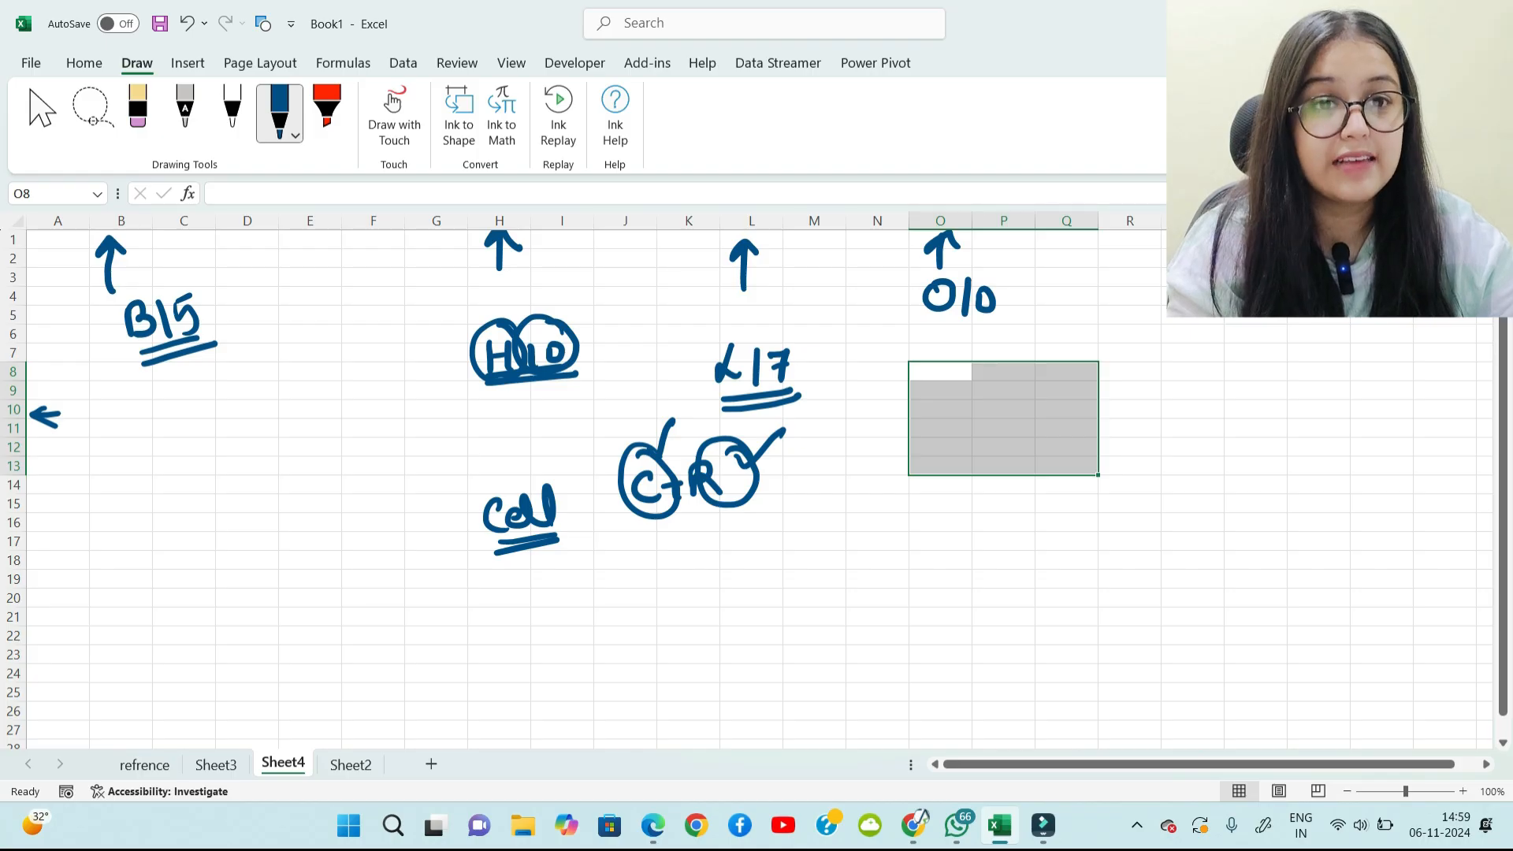
pyautogui.moveTo(940, 371); pyautogui.dragTo(1003, 485)
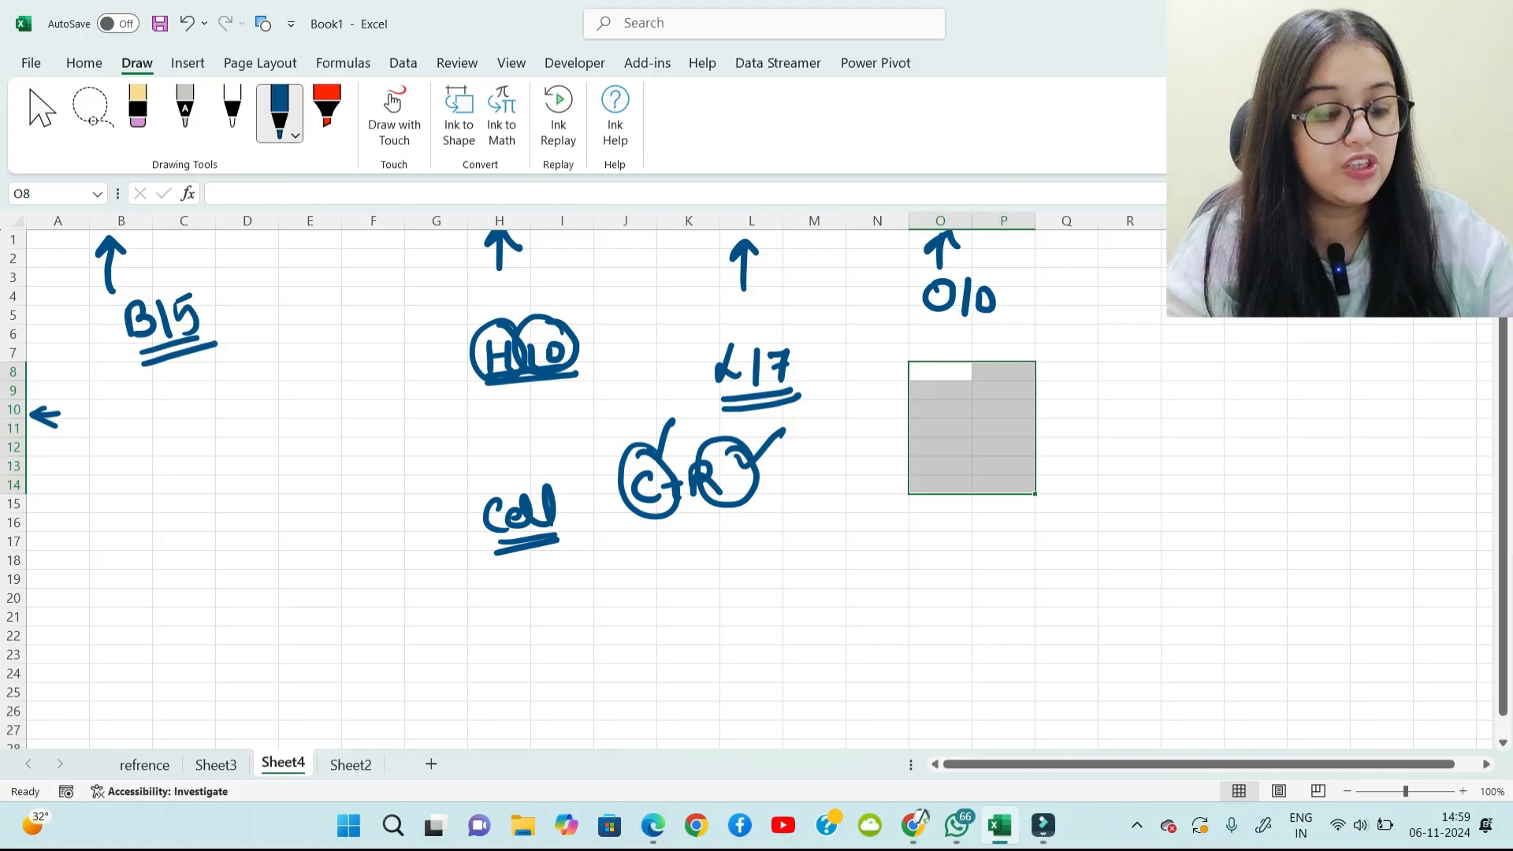
pyautogui.write('20')
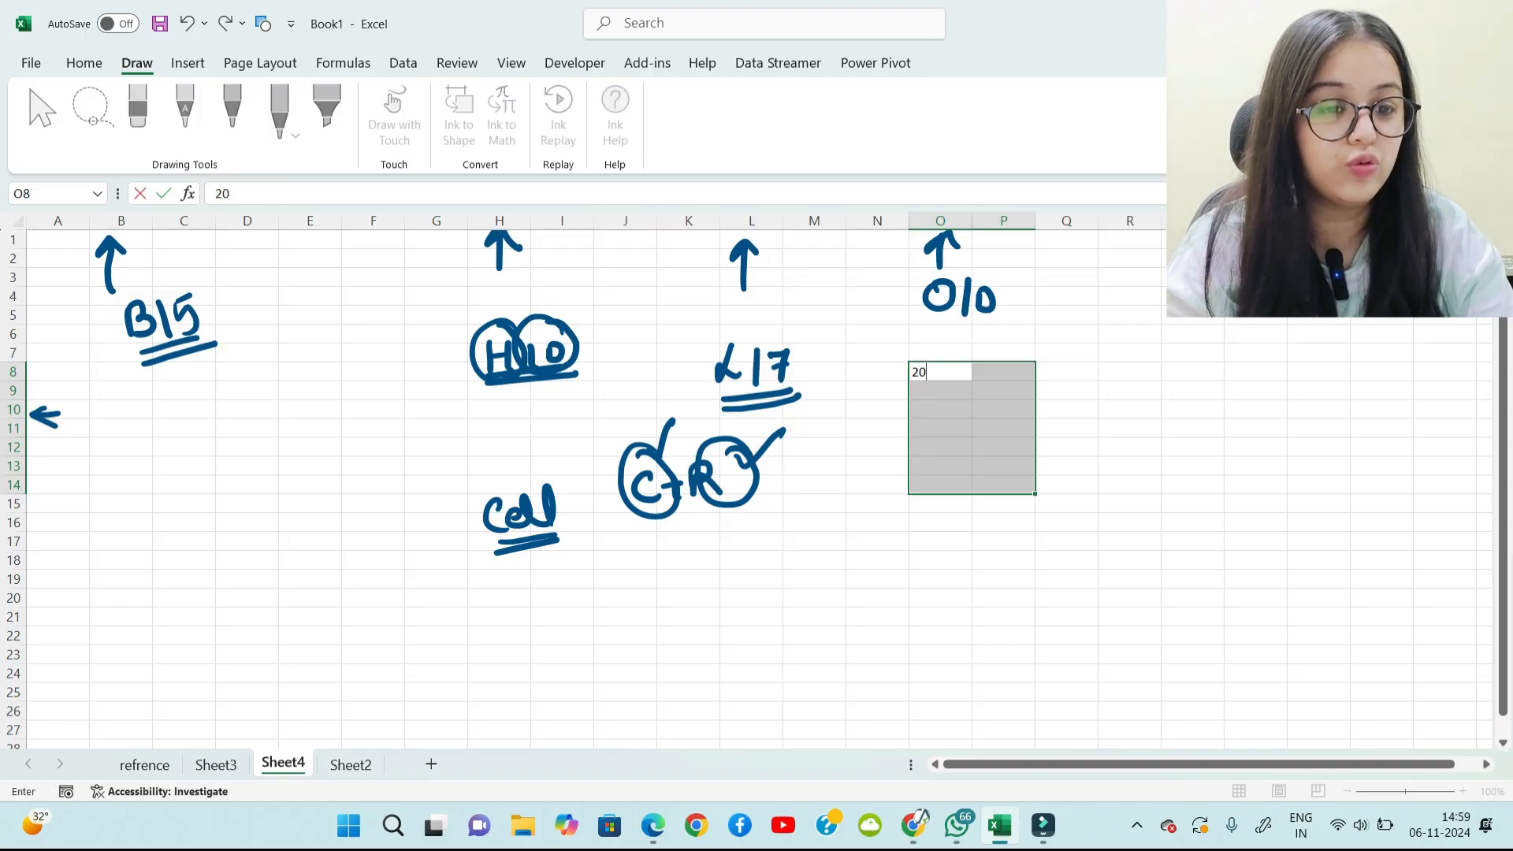
pyautogui.press('Right')
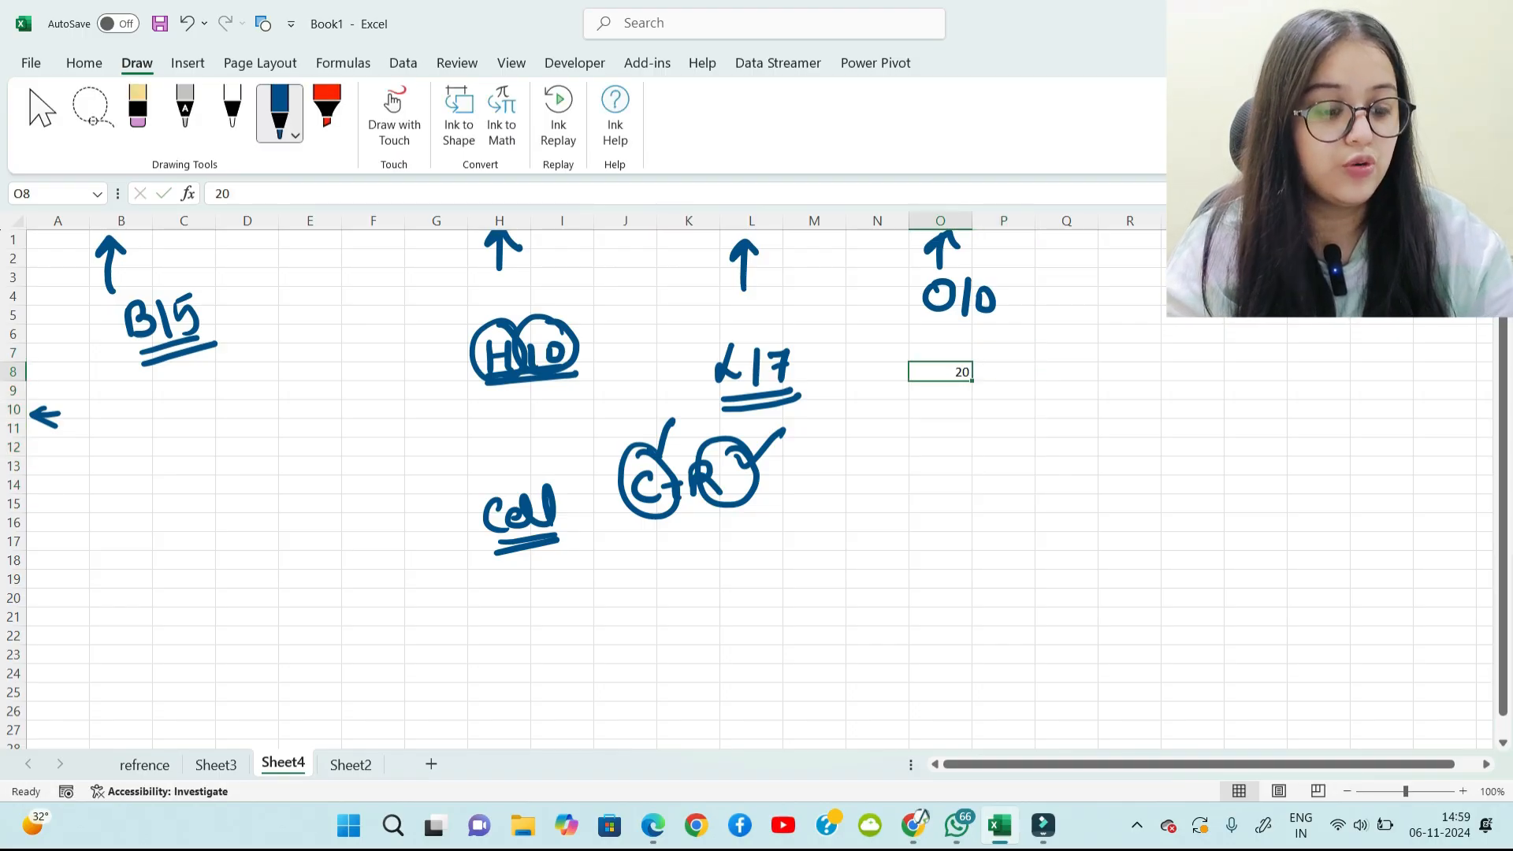
pyautogui.write('30')
pyautogui.press('Return')
# Step: Enter 40 in cell O9 and 50 in cell P9
pyautogui.press('Left')
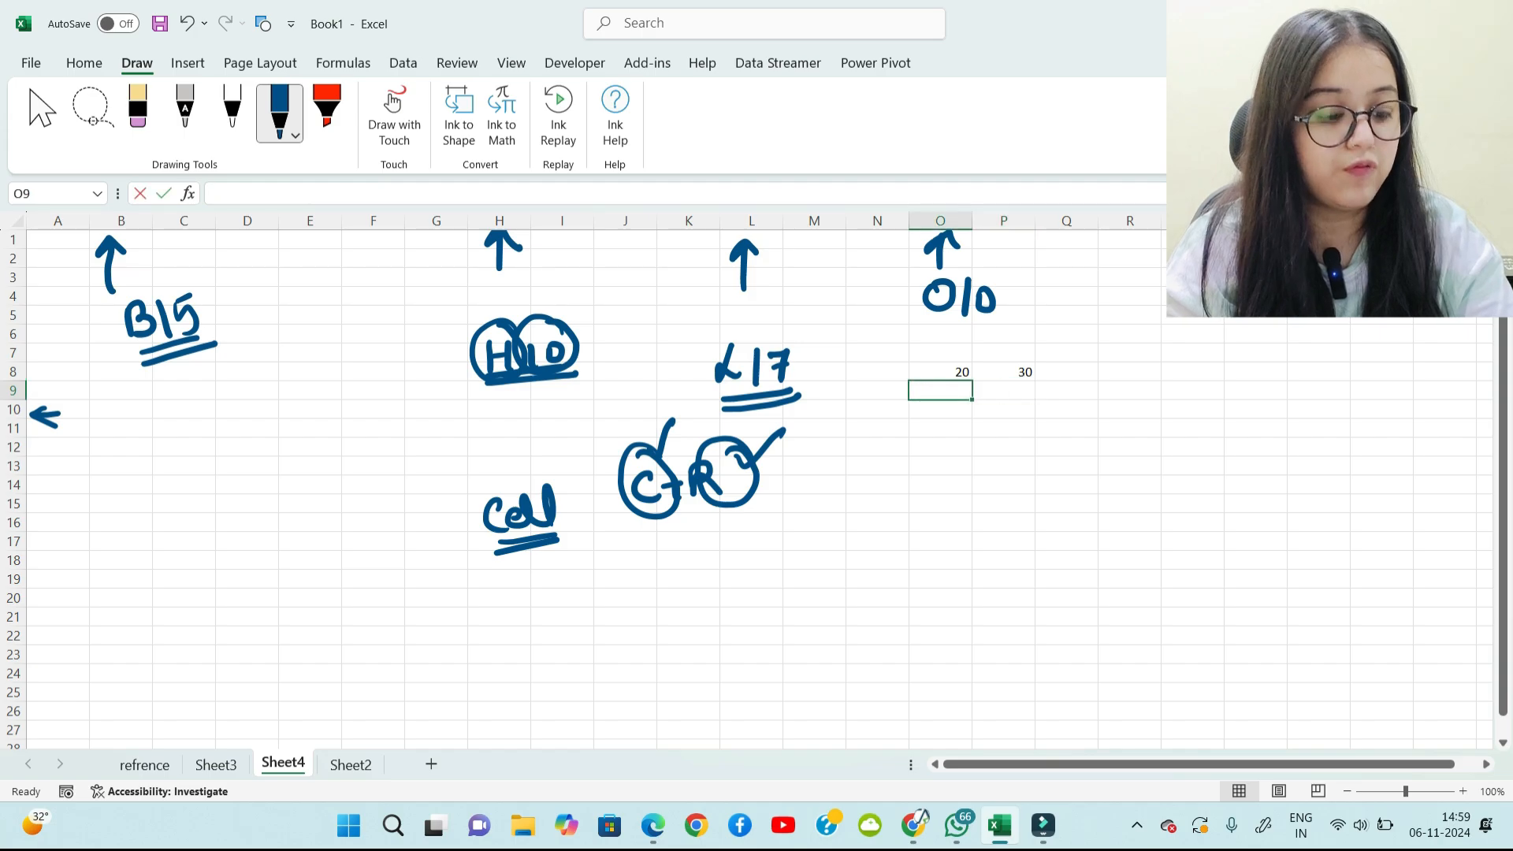
pyautogui.write('40')
pyautogui.press('Right')
pyautogui.write('50')
pyautogui.press('Return')
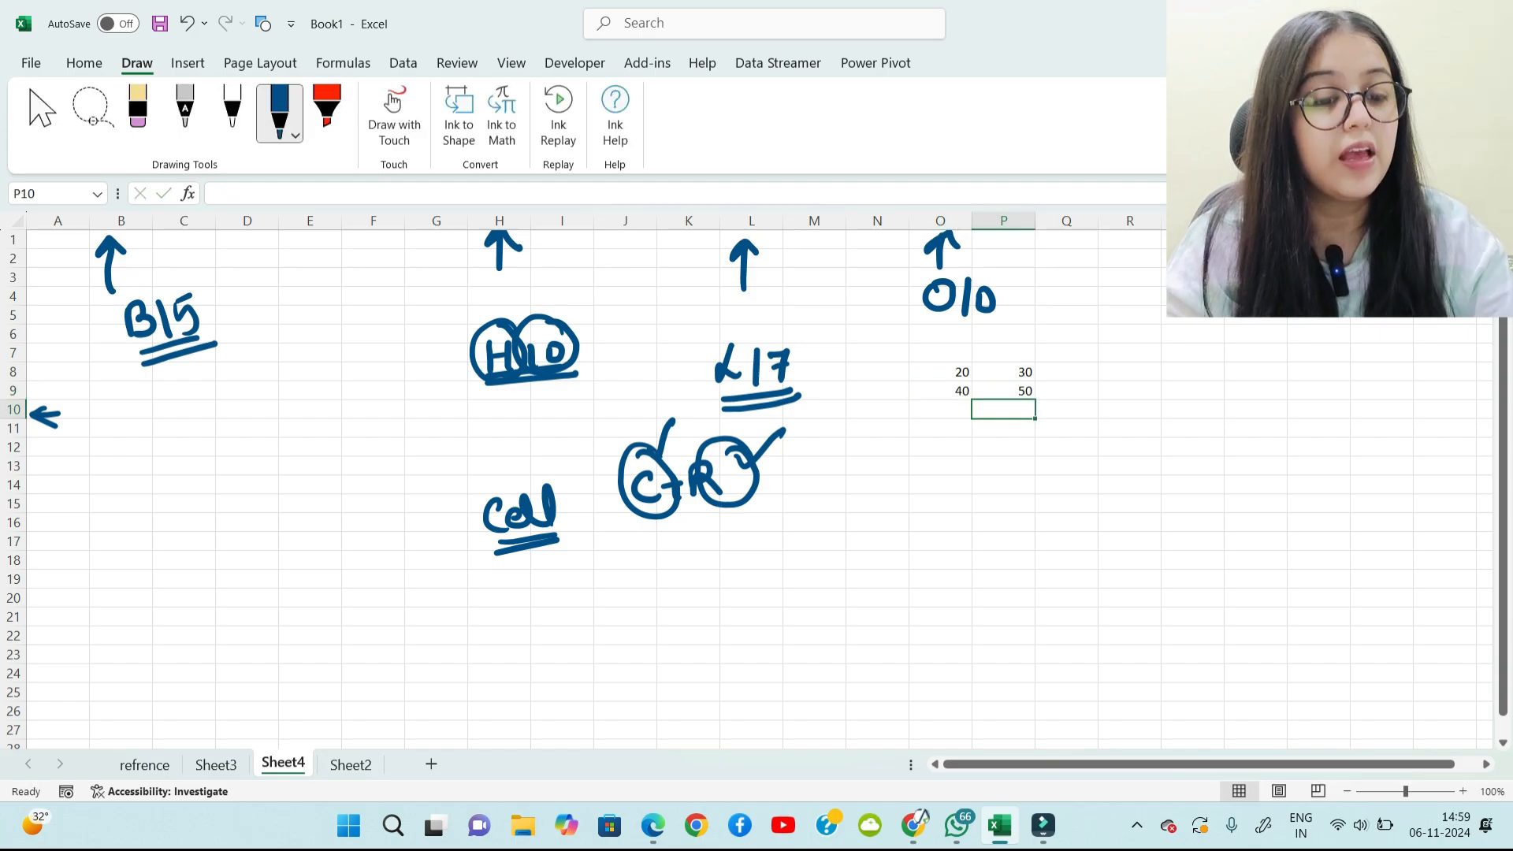
# Step: Select cell O8 and handwrite its address "O8" around M17, underlined and circled
pyautogui.press('Up')
pyautogui.press('Up')
pyautogui.press('Left')
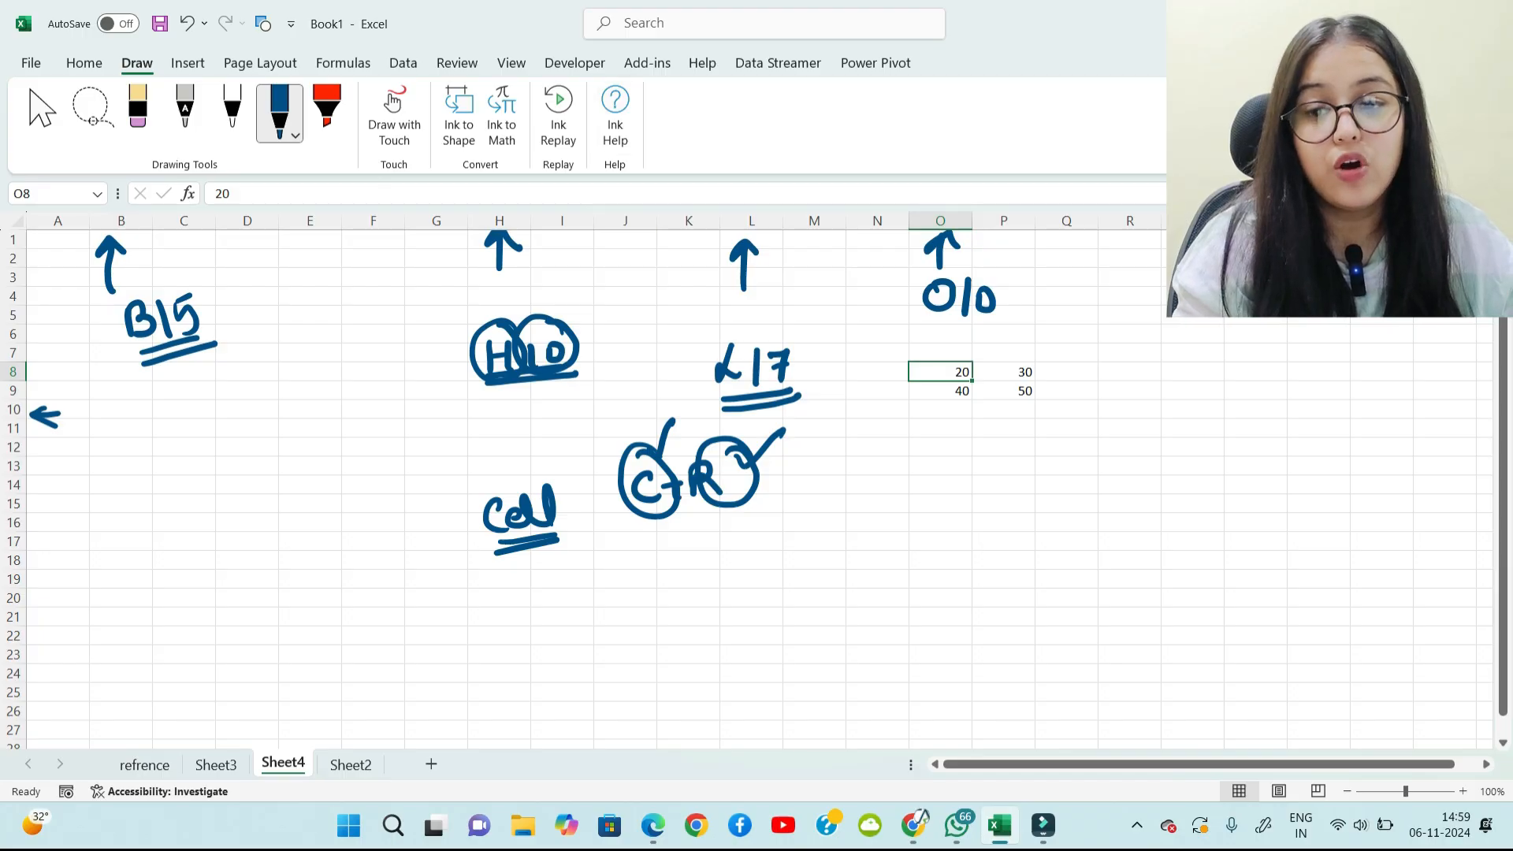
pyautogui.moveTo(804, 527)
pyautogui.mouseDown()
pyautogui.moveTo(839, 523)
pyautogui.moveTo(860, 558)
pyautogui.mouseUp()
pyautogui.moveTo(872, 495); pyautogui.dragTo(890, 512)
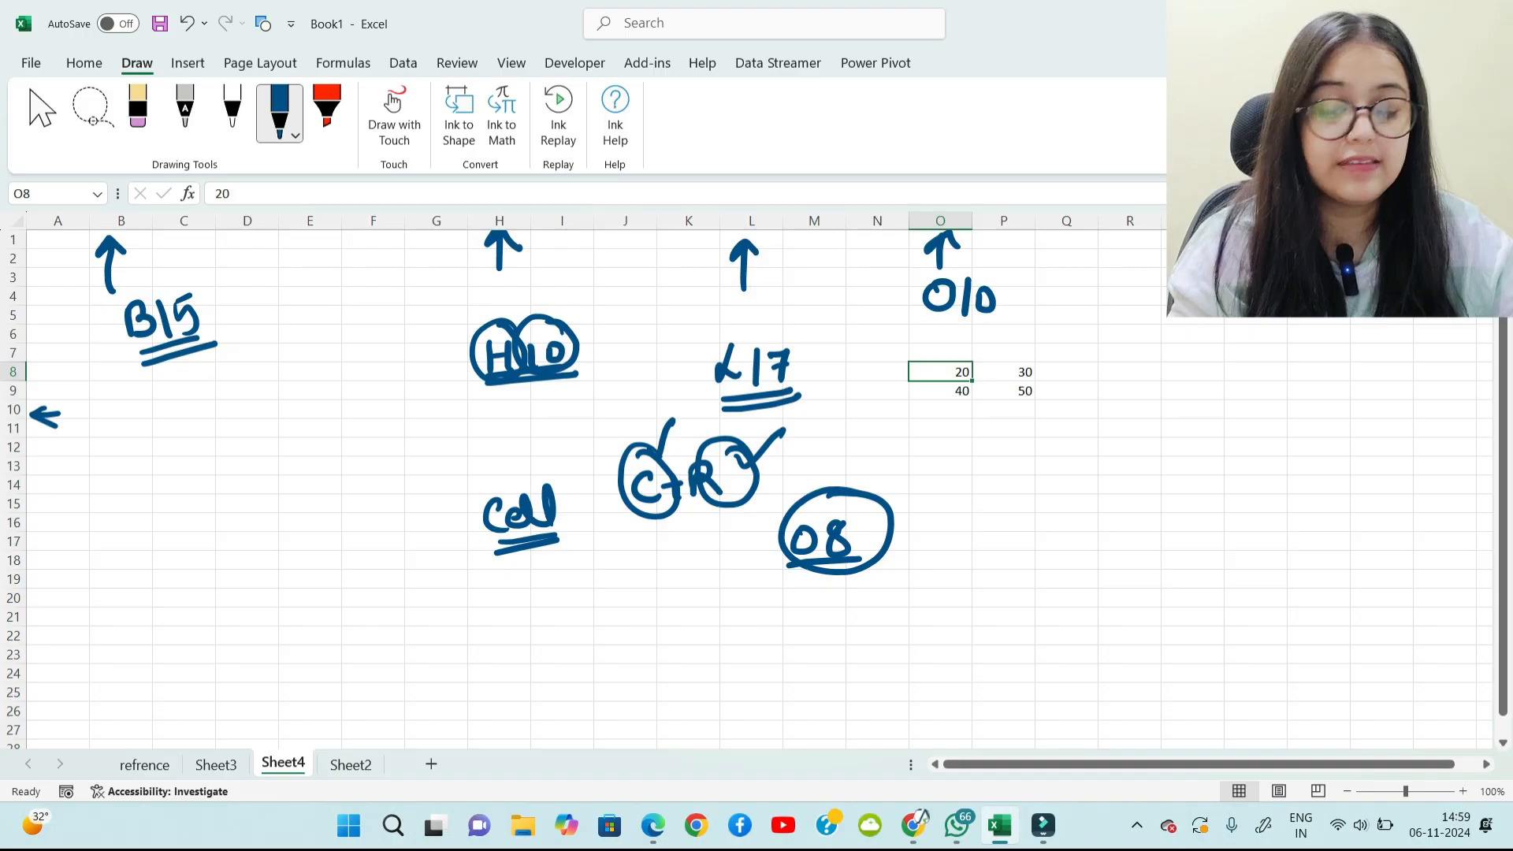
# Step: Select O8:P8, handwrite "O8 : P8" below the data, circle the colon and label it with an arrow to an underlined "Range"
pyautogui.hotkey('shift', 'Right')
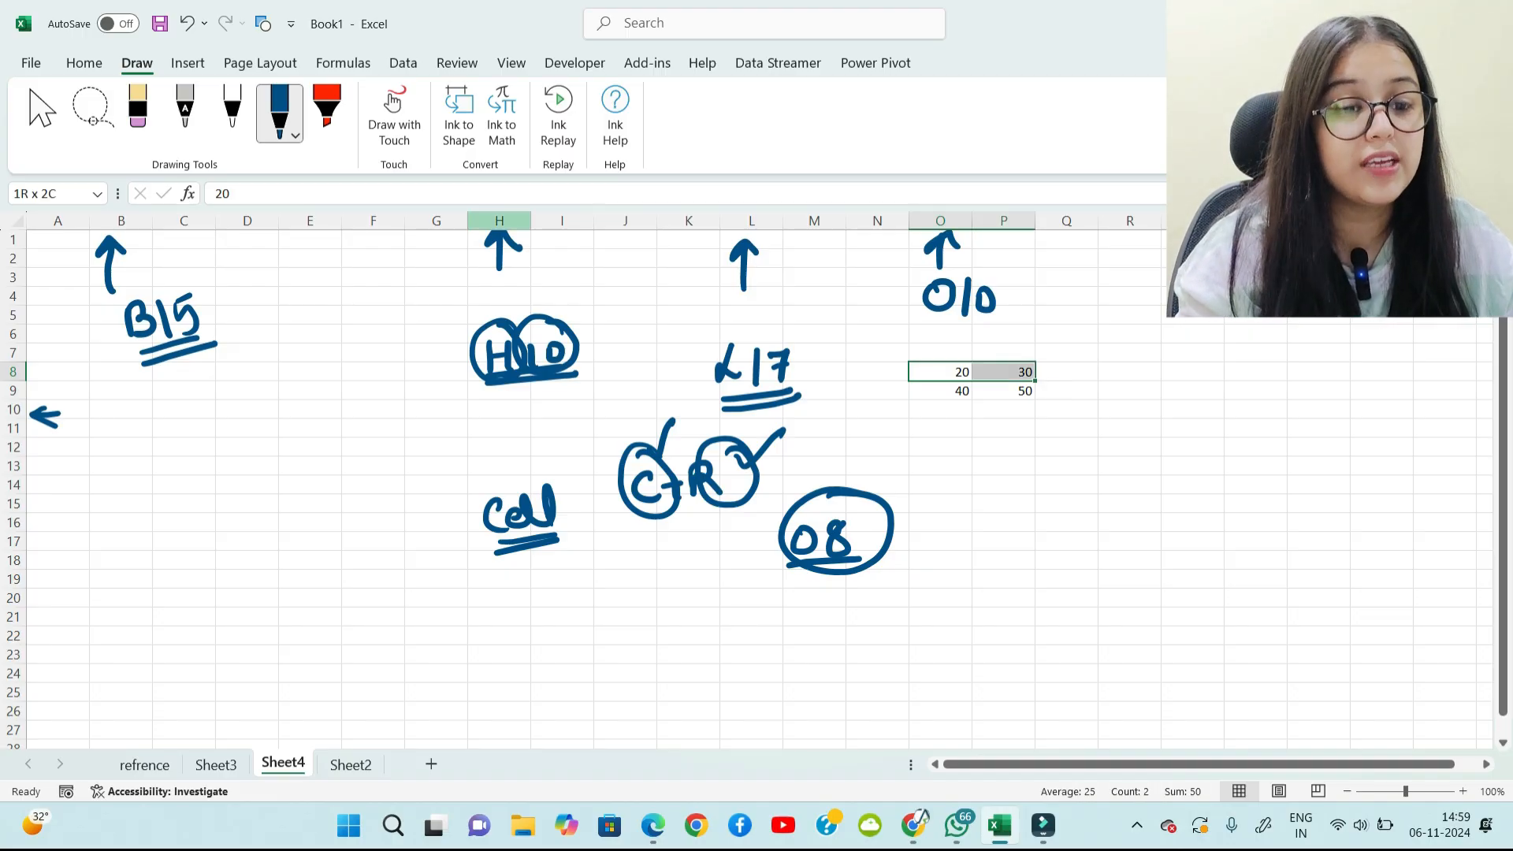
pyautogui.moveTo(933, 579)
pyautogui.mouseDown()
pyautogui.moveTo(957, 601)
pyautogui.moveTo(969, 577)
pyautogui.moveTo(1048, 608)
pyautogui.moveTo(1086, 568)
pyautogui.moveTo(975, 584)
pyautogui.moveTo(1048, 545)
pyautogui.moveTo(1099, 552)
pyautogui.moveTo(1157, 522)
pyautogui.moveTo(1150, 563)
pyautogui.moveTo(1191, 520)
pyautogui.mouseUp()
pyautogui.click(1003, 574)
pyautogui.click(1007, 601)
pyautogui.moveTo(1091, 555); pyautogui.dragTo(1156, 552)
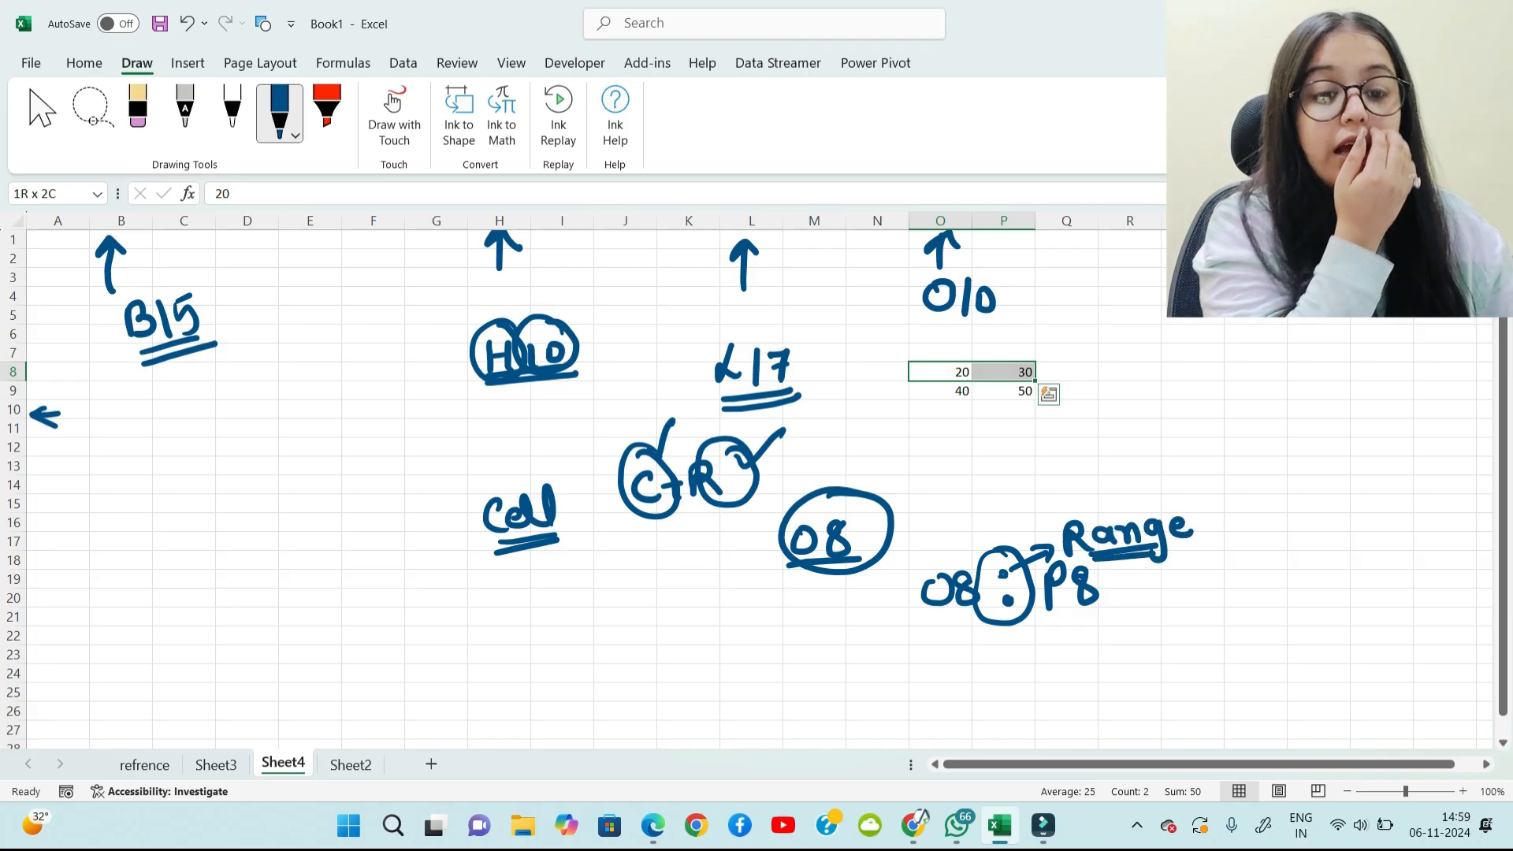
# Step: Extend the selection to O8:P9, handwrite "O8 : P9" in a box beside the data and write a double-underlined "Range" below it
pyautogui.hotkey('shift', 'Down')
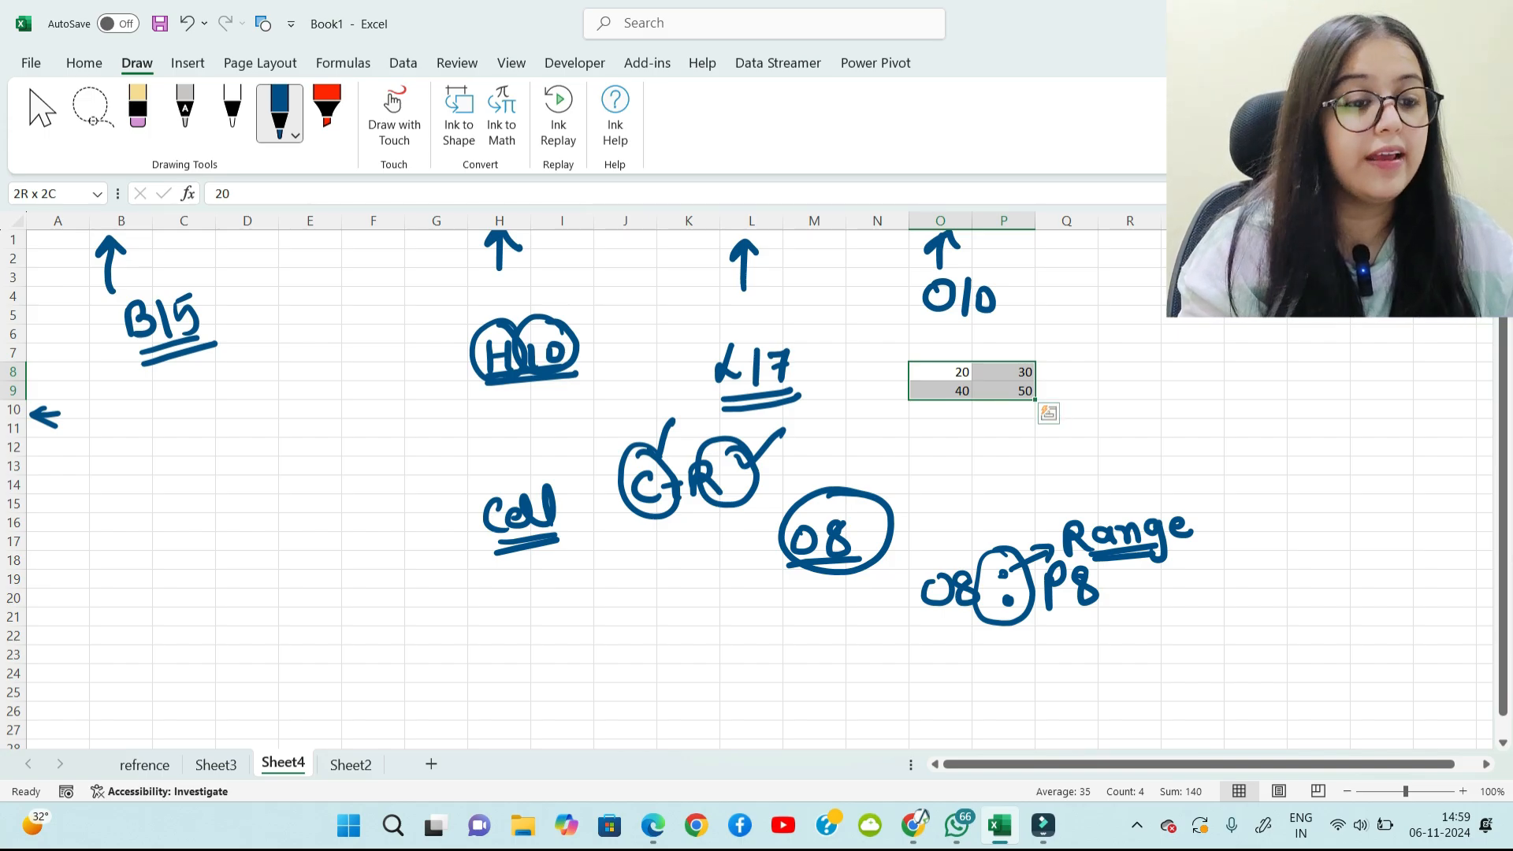
pyautogui.moveTo(1255, 389)
pyautogui.mouseDown()
pyautogui.moveTo(1256, 411)
pyautogui.moveTo(1259, 388)
pyautogui.mouseUp()
pyautogui.moveTo(1281, 386)
pyautogui.mouseDown()
pyautogui.moveTo(1269, 399)
pyautogui.moveTo(1278, 386)
pyautogui.mouseUp()
pyautogui.click(1310, 388)
pyautogui.click(1313, 407)
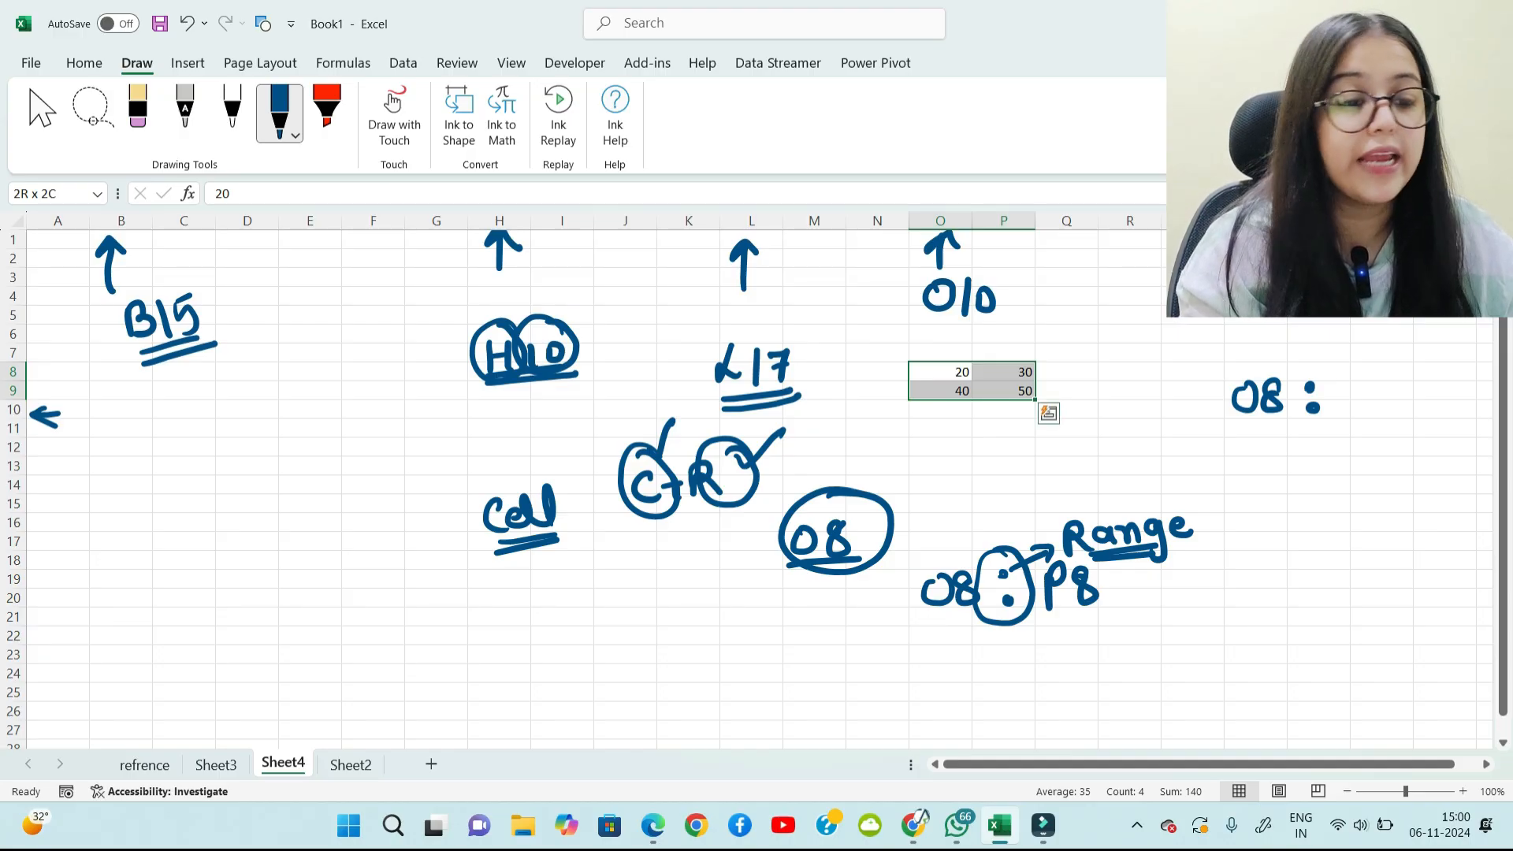
pyautogui.moveTo(1347, 380)
pyautogui.mouseDown()
pyautogui.moveTo(1348, 418)
pyautogui.moveTo(1349, 400)
pyautogui.mouseUp()
pyautogui.moveTo(1391, 380); pyautogui.dragTo(1383, 422)
pyautogui.moveTo(1245, 434)
pyautogui.mouseDown()
pyautogui.moveTo(1427, 432)
pyautogui.moveTo(1229, 347)
pyautogui.moveTo(1293, 442)
pyautogui.moveTo(1268, 517)
pyautogui.mouseUp()
pyautogui.moveTo(1269, 478)
pyautogui.mouseDown()
pyautogui.moveTo(1297, 512)
pyautogui.moveTo(1360, 508)
pyautogui.moveTo(1344, 528)
pyautogui.moveTo(1386, 497)
pyautogui.mouseUp()
pyautogui.moveTo(1275, 528); pyautogui.dragTo(1347, 533)
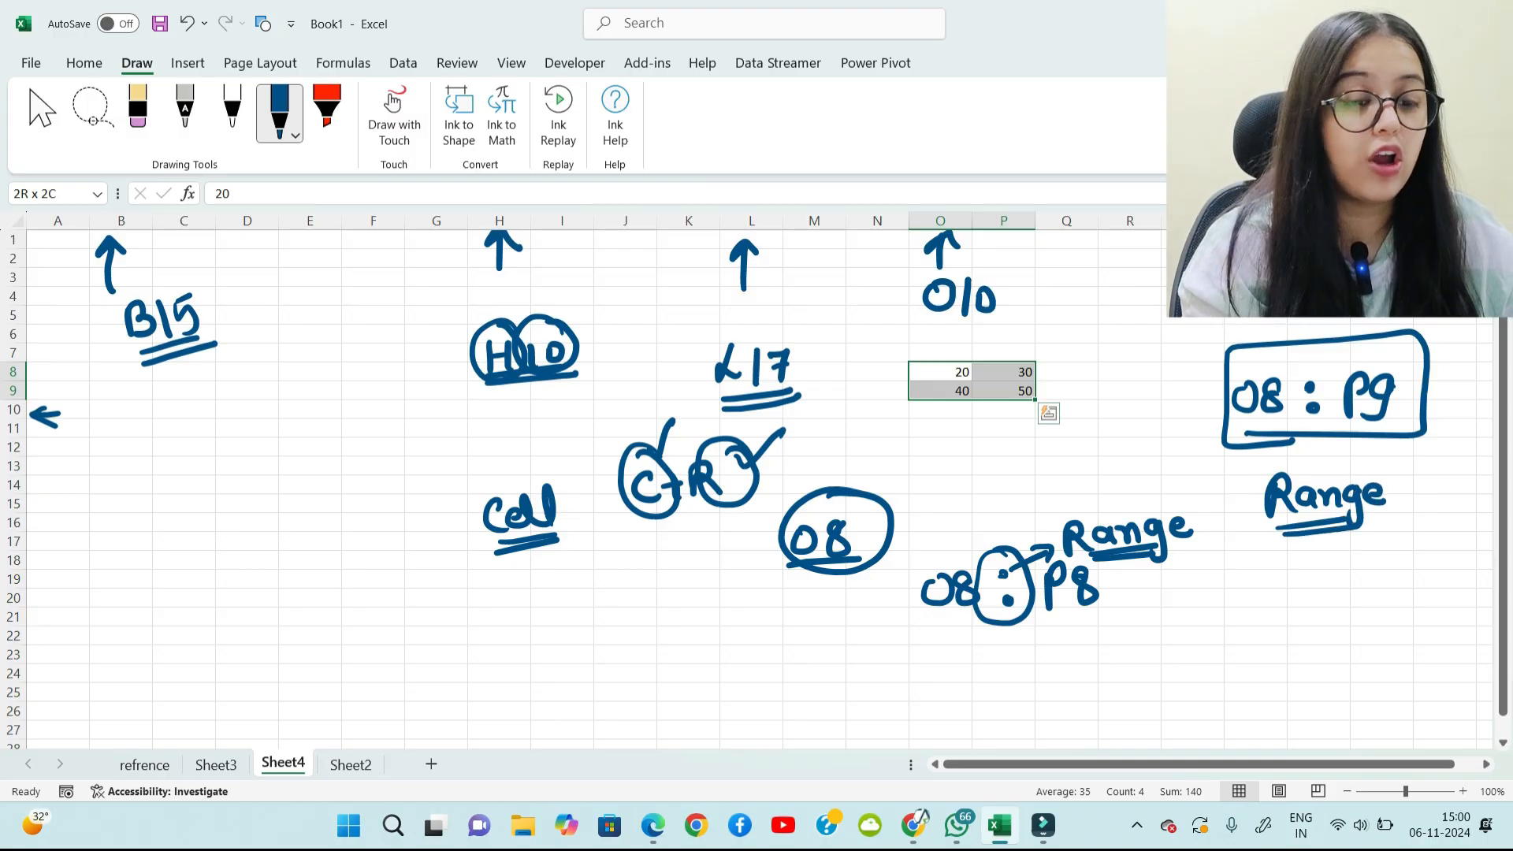
# Step: Underline the circled colon in "O8 : P8" and handwrite "formula" with a double underline around B19
pyautogui.moveTo(977, 637); pyautogui.dragTo(1044, 633)
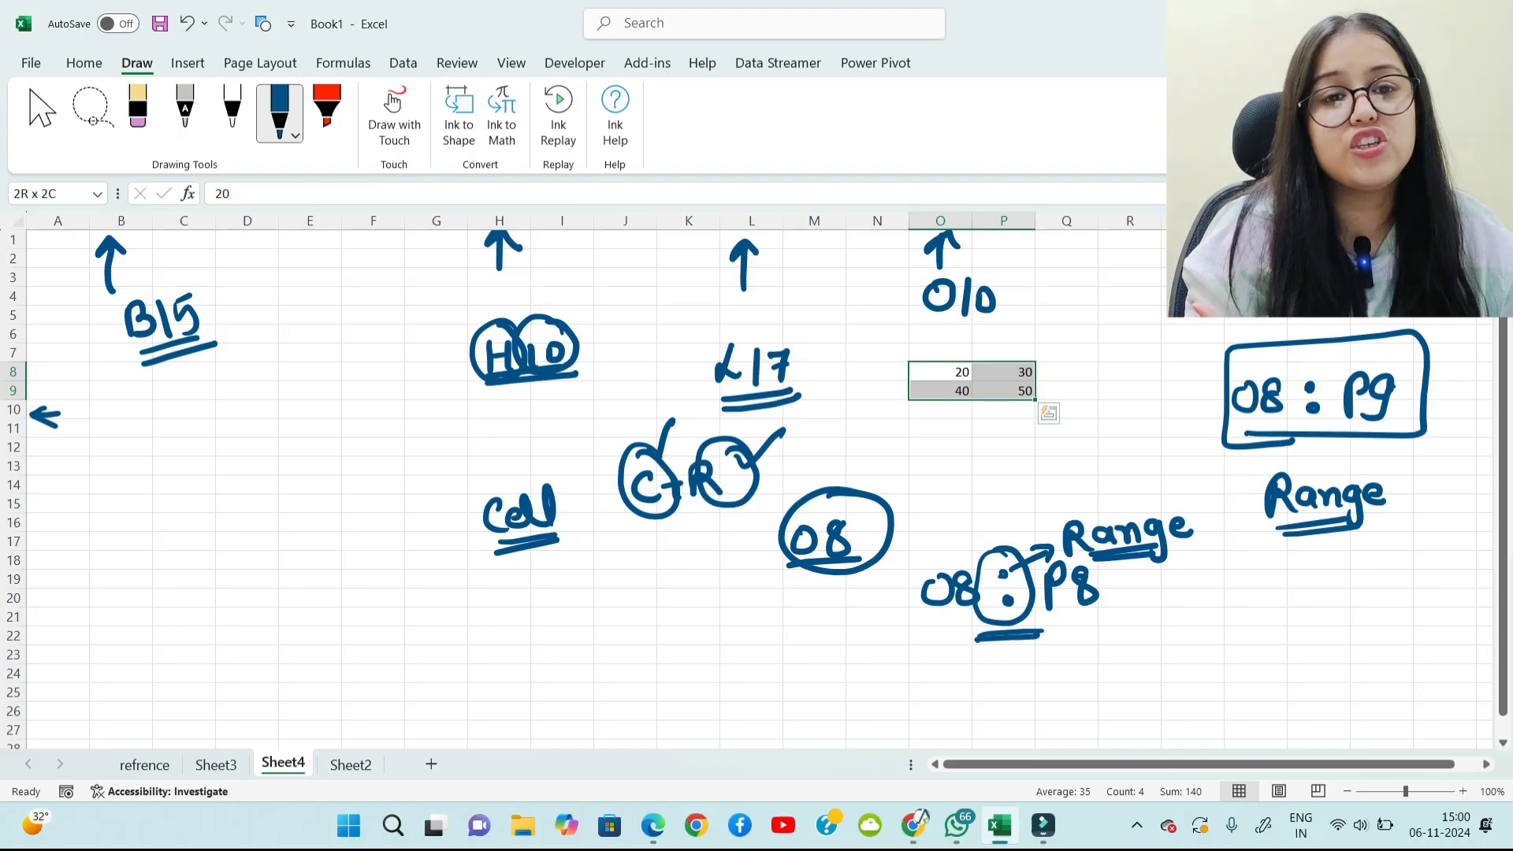
pyautogui.moveTo(114, 556); pyautogui.dragTo(106, 641)
pyautogui.moveTo(107, 599)
pyautogui.mouseDown()
pyautogui.moveTo(206, 583)
pyautogui.moveTo(233, 587)
pyautogui.moveTo(235, 604)
pyautogui.mouseUp()
pyautogui.moveTo(122, 620); pyautogui.dragTo(219, 623)
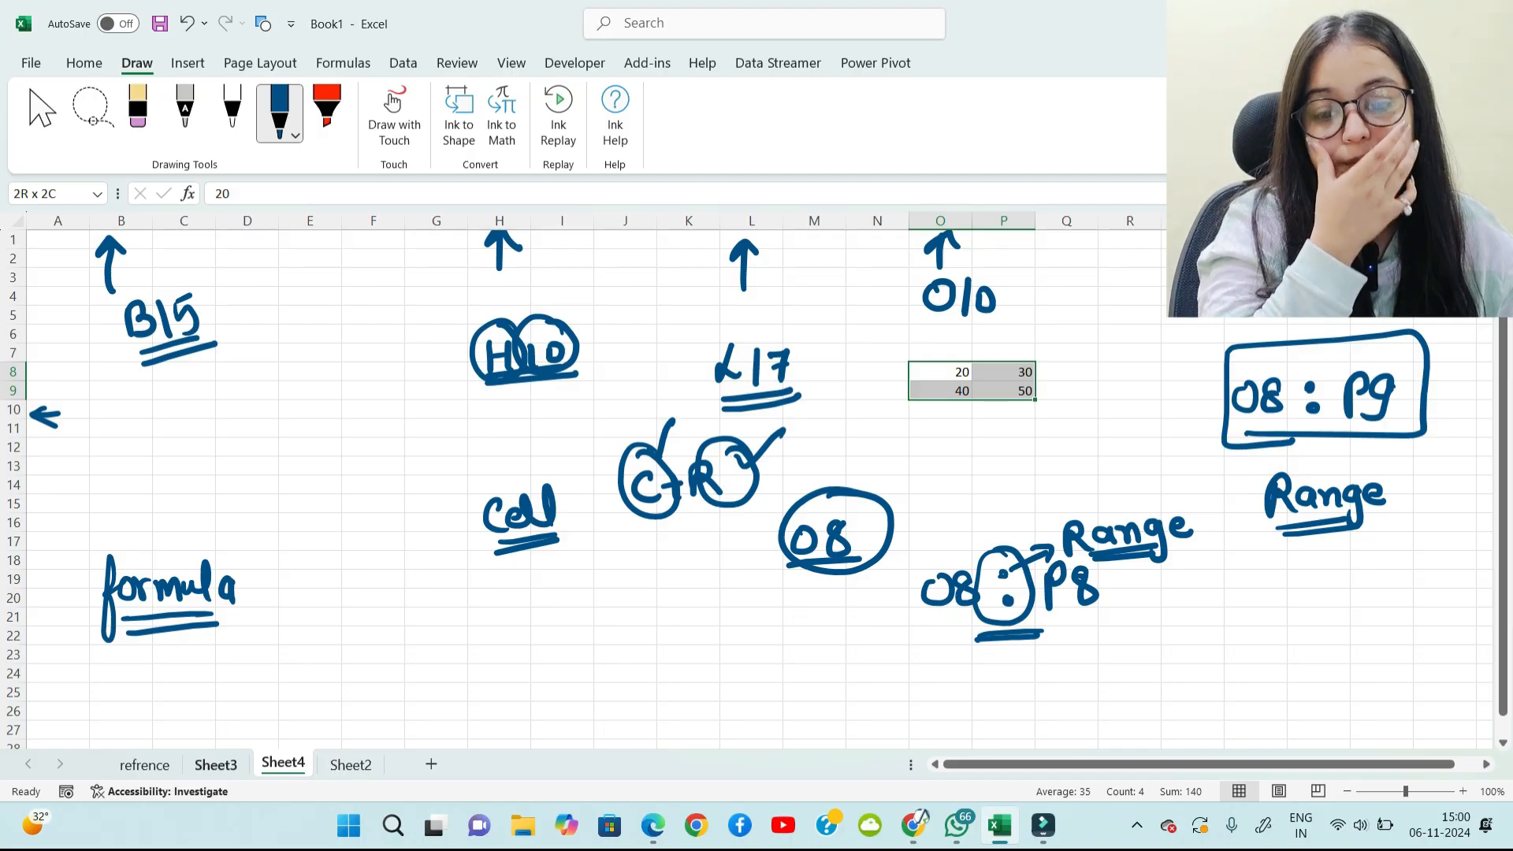
# Step: On a blank area of Sheet3, handwrite "Refrence" with three branch lines and write "Relative" at the first branch
pyautogui.click(216, 764)
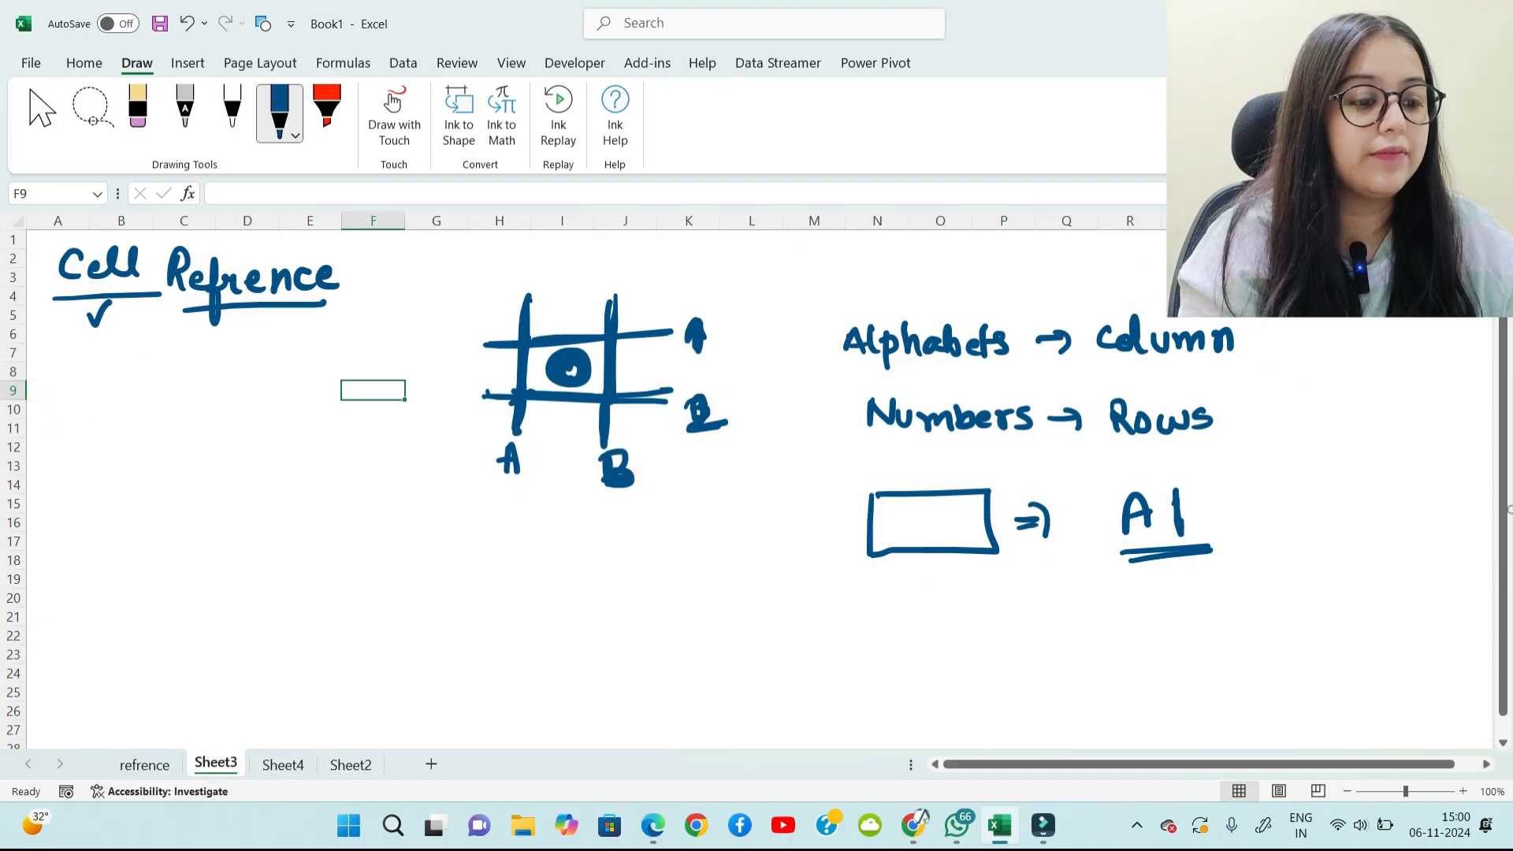
pyautogui.scroll(-8, 757, 488)
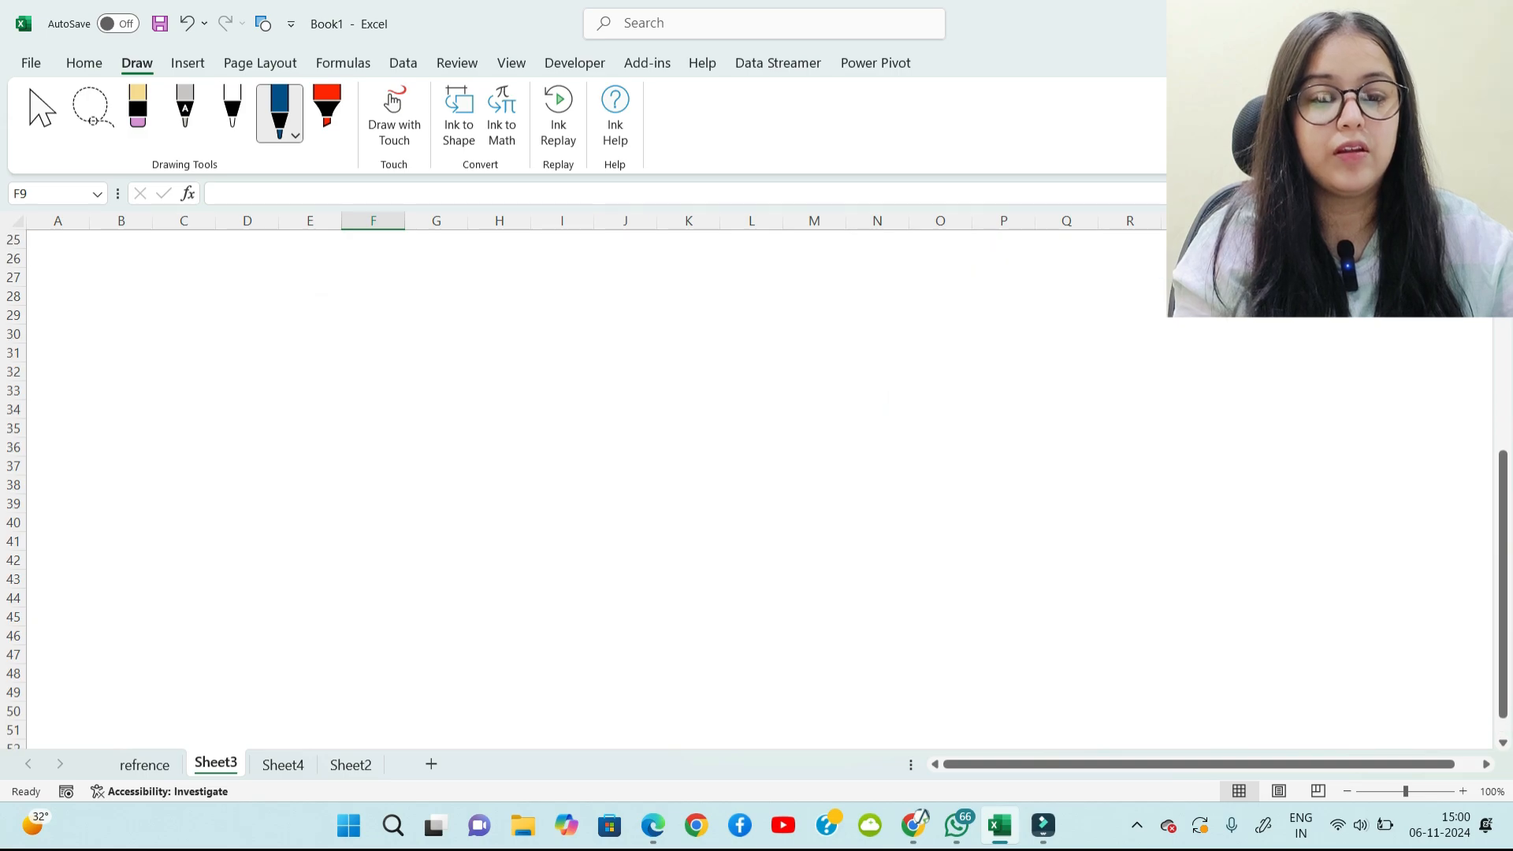
pyautogui.moveTo(77, 319)
pyautogui.mouseDown()
pyautogui.moveTo(71, 349)
pyautogui.moveTo(126, 377)
pyautogui.moveTo(152, 341)
pyautogui.moveTo(227, 343)
pyautogui.moveTo(343, 297)
pyautogui.mouseUp()
pyautogui.moveTo(253, 336)
pyautogui.mouseDown()
pyautogui.moveTo(308, 378)
pyautogui.moveTo(258, 456)
pyautogui.mouseUp()
pyautogui.moveTo(364, 276); pyautogui.dragTo(365, 319)
pyautogui.moveTo(365, 280); pyautogui.dragTo(398, 317)
pyautogui.moveTo(405, 278)
pyautogui.mouseDown()
pyautogui.moveTo(413, 317)
pyautogui.moveTo(432, 315)
pyautogui.mouseUp()
pyautogui.moveTo(438, 280)
pyautogui.mouseDown()
pyautogui.moveTo(441, 315)
pyautogui.moveTo(449, 293)
pyautogui.mouseUp()
pyautogui.moveTo(451, 292)
pyautogui.mouseDown()
pyautogui.moveTo(454, 313)
pyautogui.moveTo(484, 312)
pyautogui.mouseUp()
pyautogui.moveTo(495, 296); pyautogui.dragTo(513, 307)
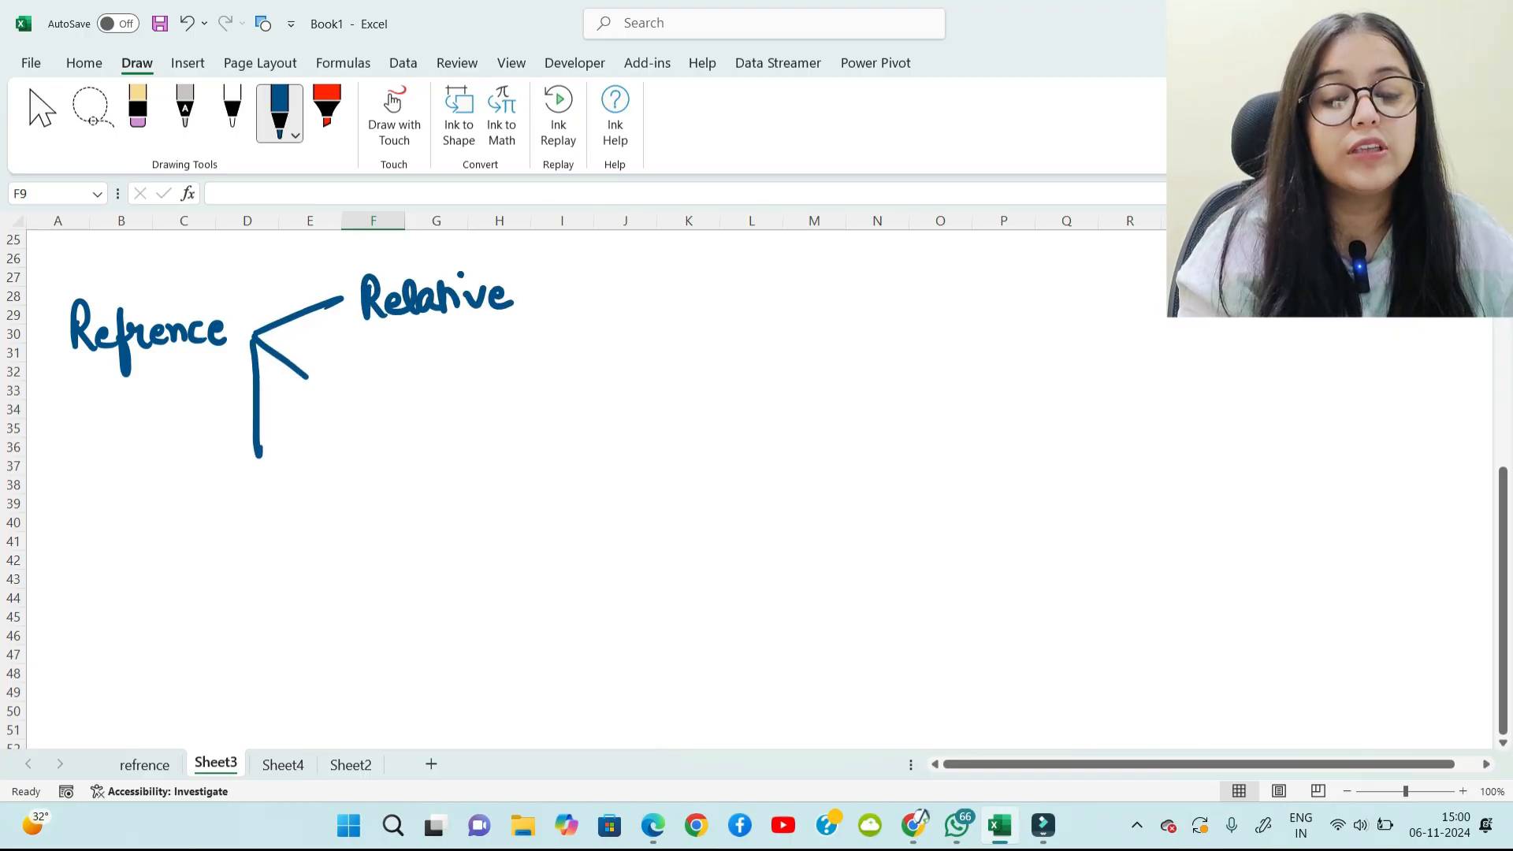
# Step: Handwrite "Absolute" at the second branch and a double-underlined "Mixed" at the third branch
pyautogui.moveTo(375, 361)
pyautogui.mouseDown()
pyautogui.moveTo(363, 402)
pyautogui.moveTo(386, 401)
pyautogui.mouseUp()
pyautogui.moveTo(391, 364); pyautogui.dragTo(403, 401)
pyautogui.moveTo(429, 378)
pyautogui.mouseDown()
pyautogui.moveTo(413, 402)
pyautogui.moveTo(432, 383)
pyautogui.mouseUp()
pyautogui.moveTo(446, 362)
pyautogui.mouseDown()
pyautogui.moveTo(449, 403)
pyautogui.moveTo(495, 400)
pyautogui.mouseUp()
pyautogui.moveTo(504, 388)
pyautogui.mouseDown()
pyautogui.moveTo(525, 394)
pyautogui.moveTo(504, 374)
pyautogui.mouseUp()
pyautogui.moveTo(312, 461)
pyautogui.mouseDown()
pyautogui.moveTo(340, 490)
pyautogui.moveTo(424, 464)
pyautogui.moveTo(417, 493)
pyautogui.mouseUp()
pyautogui.moveTo(309, 521)
pyautogui.mouseDown()
pyautogui.moveTo(416, 508)
pyautogui.moveTo(308, 525)
pyautogui.mouseUp()
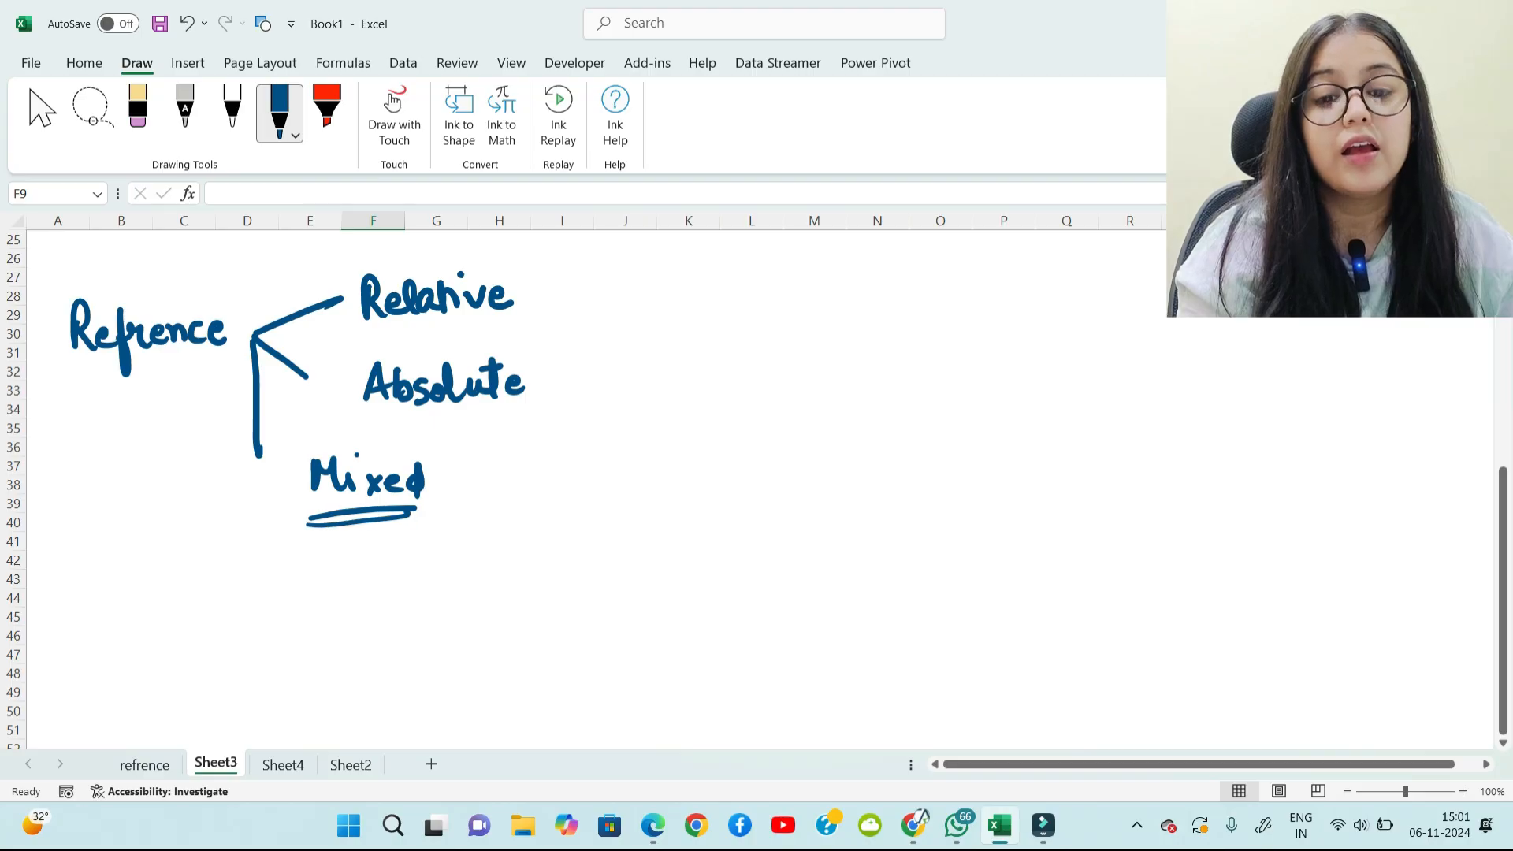
# Step: Handwrite "– Relative + Absolute" after "Mixed" and put a dash and a tick after the "Relative" and "Absolute" branches
pyautogui.moveTo(551, 281); pyautogui.dragTo(580, 276)
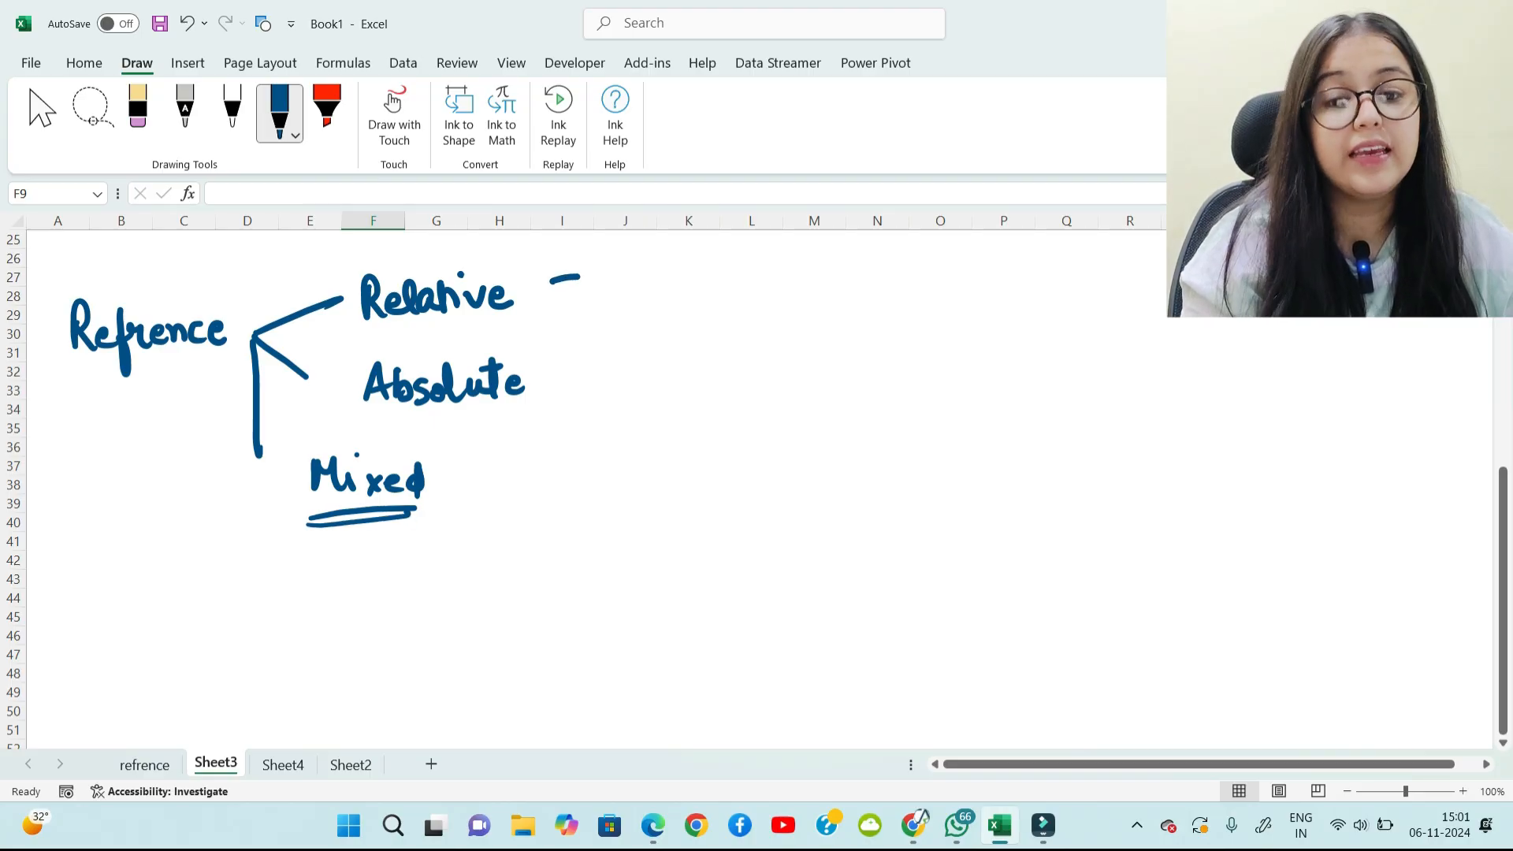
pyautogui.moveTo(545, 385); pyautogui.dragTo(580, 384)
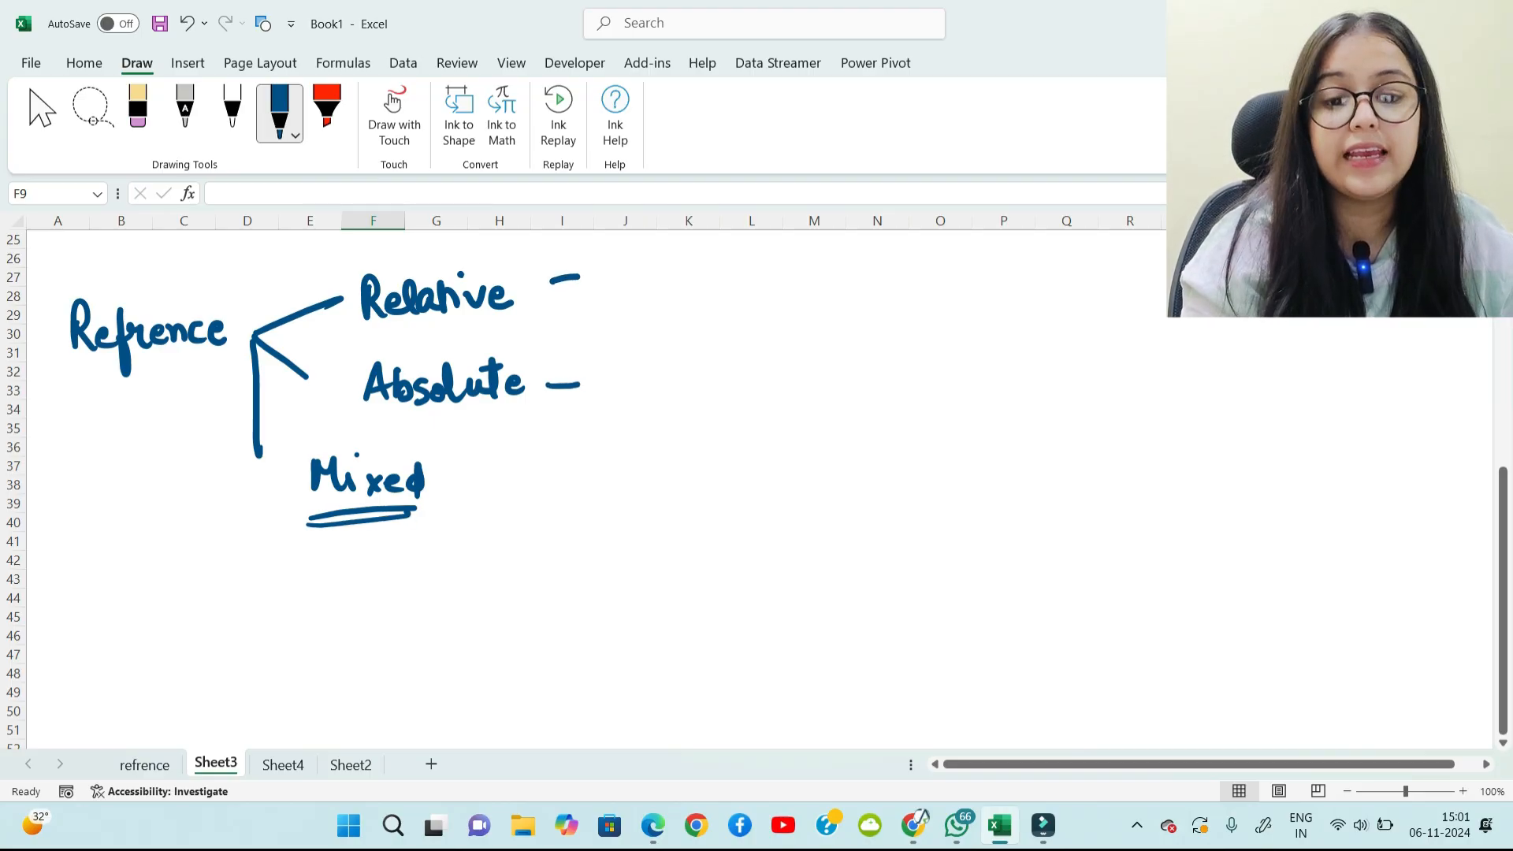
pyautogui.moveTo(454, 489)
pyautogui.mouseDown()
pyautogui.moveTo(524, 506)
pyautogui.moveTo(733, 487)
pyautogui.moveTo(723, 504)
pyautogui.mouseUp()
pyautogui.moveTo(752, 500)
pyautogui.mouseDown()
pyautogui.moveTo(766, 465)
pyautogui.moveTo(788, 499)
pyautogui.mouseUp()
pyautogui.moveTo(756, 484); pyautogui.dragTo(805, 498)
pyautogui.moveTo(829, 477)
pyautogui.mouseDown()
pyautogui.moveTo(813, 498)
pyautogui.moveTo(857, 472)
pyautogui.moveTo(855, 498)
pyautogui.mouseUp()
pyautogui.moveTo(861, 477)
pyautogui.mouseDown()
pyautogui.moveTo(893, 496)
pyautogui.moveTo(914, 465)
pyautogui.moveTo(916, 489)
pyautogui.mouseUp()
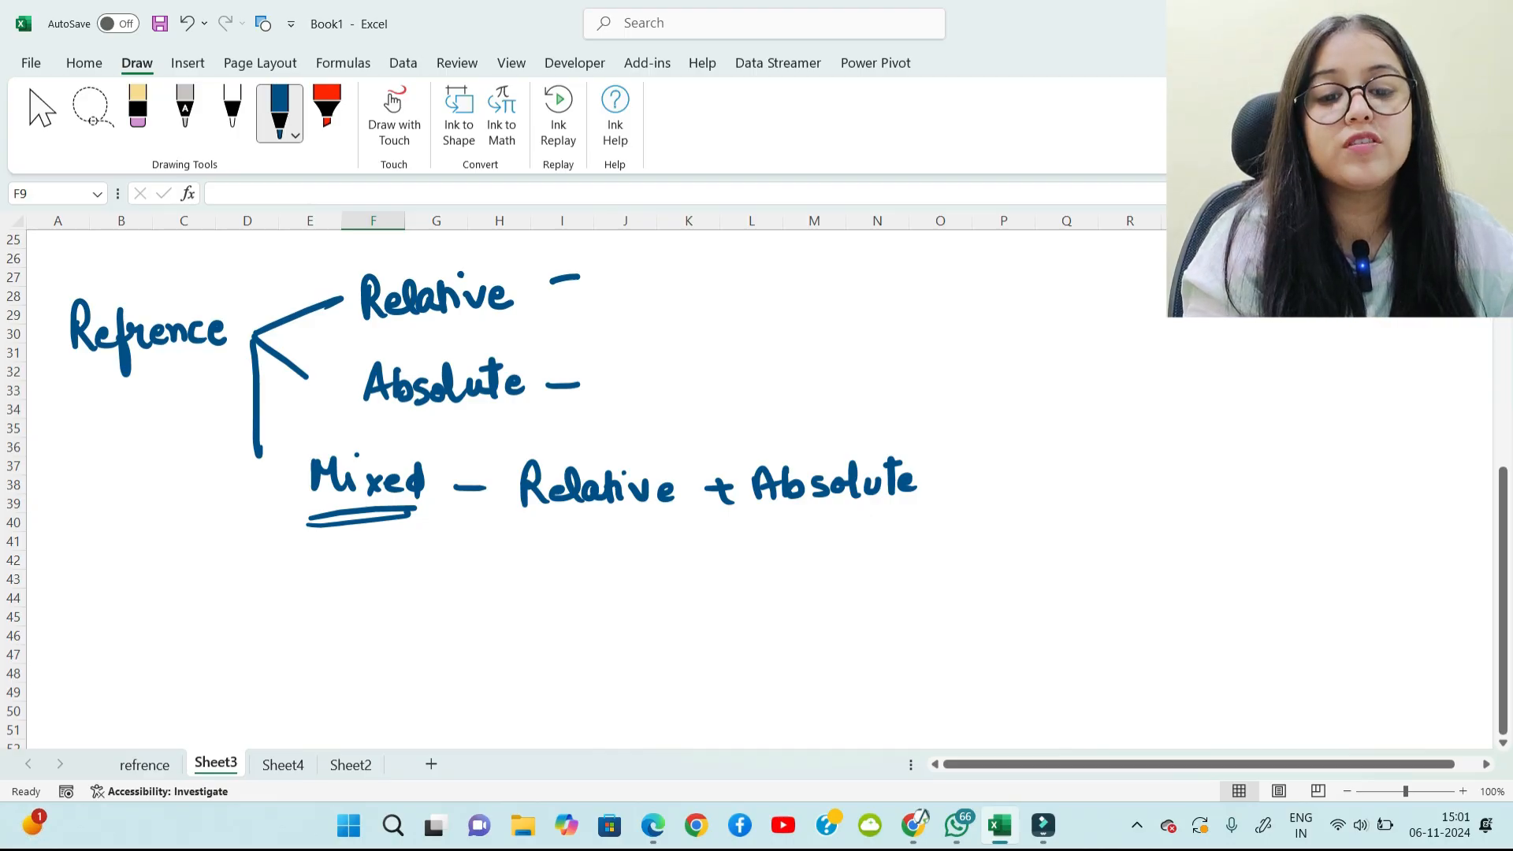
pyautogui.moveTo(595, 281); pyautogui.dragTo(629, 268)
pyautogui.moveTo(595, 389); pyautogui.dragTo(635, 375)
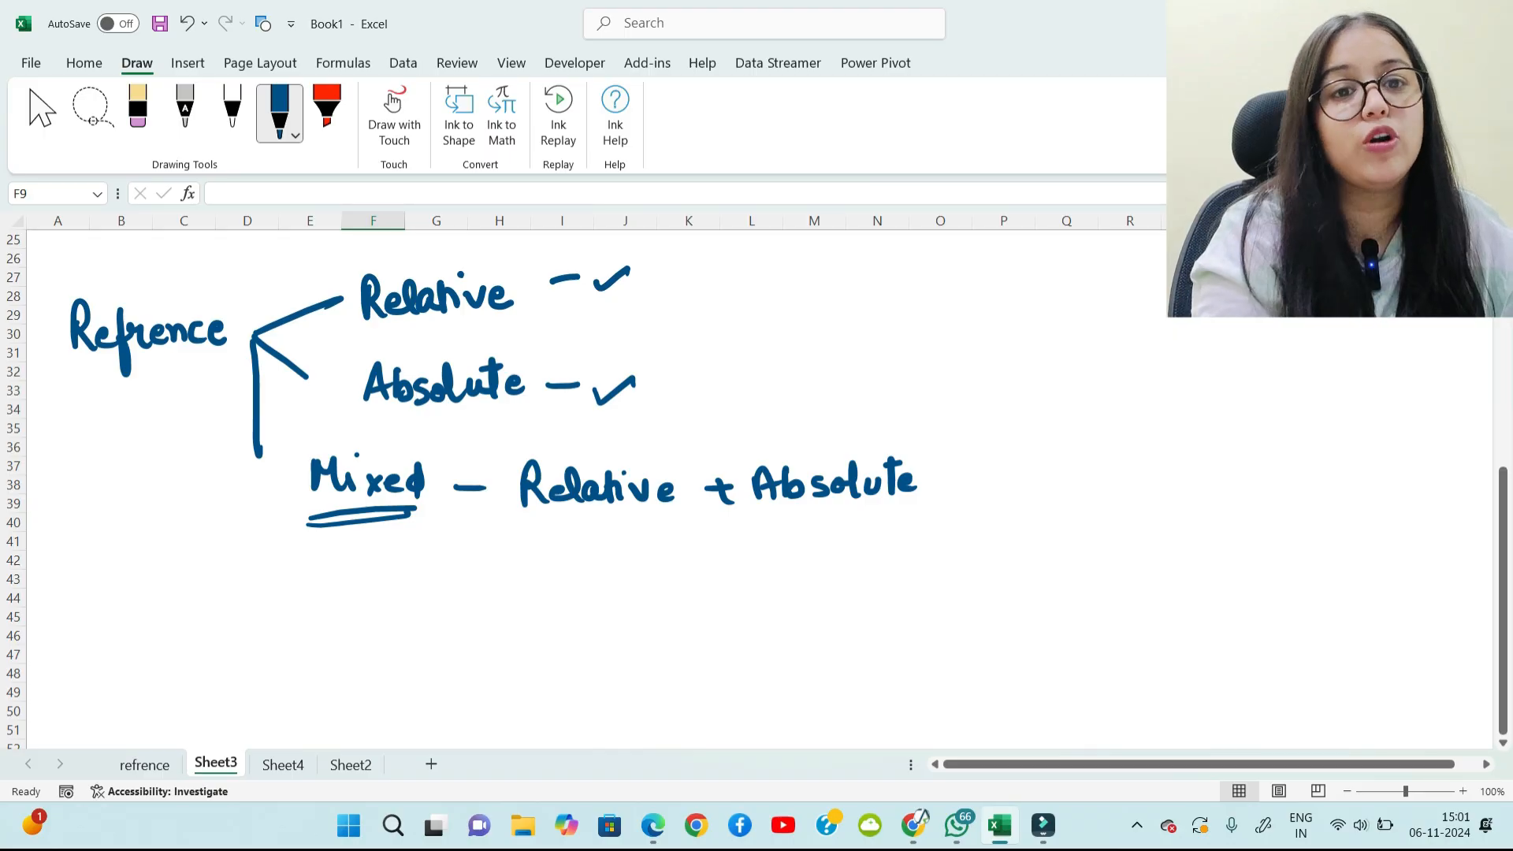
# Step: On the blank area below row 43, handwrite the heading "Relative" with a double underline and a following arrow
pyautogui.scroll(-6, 599, 489)
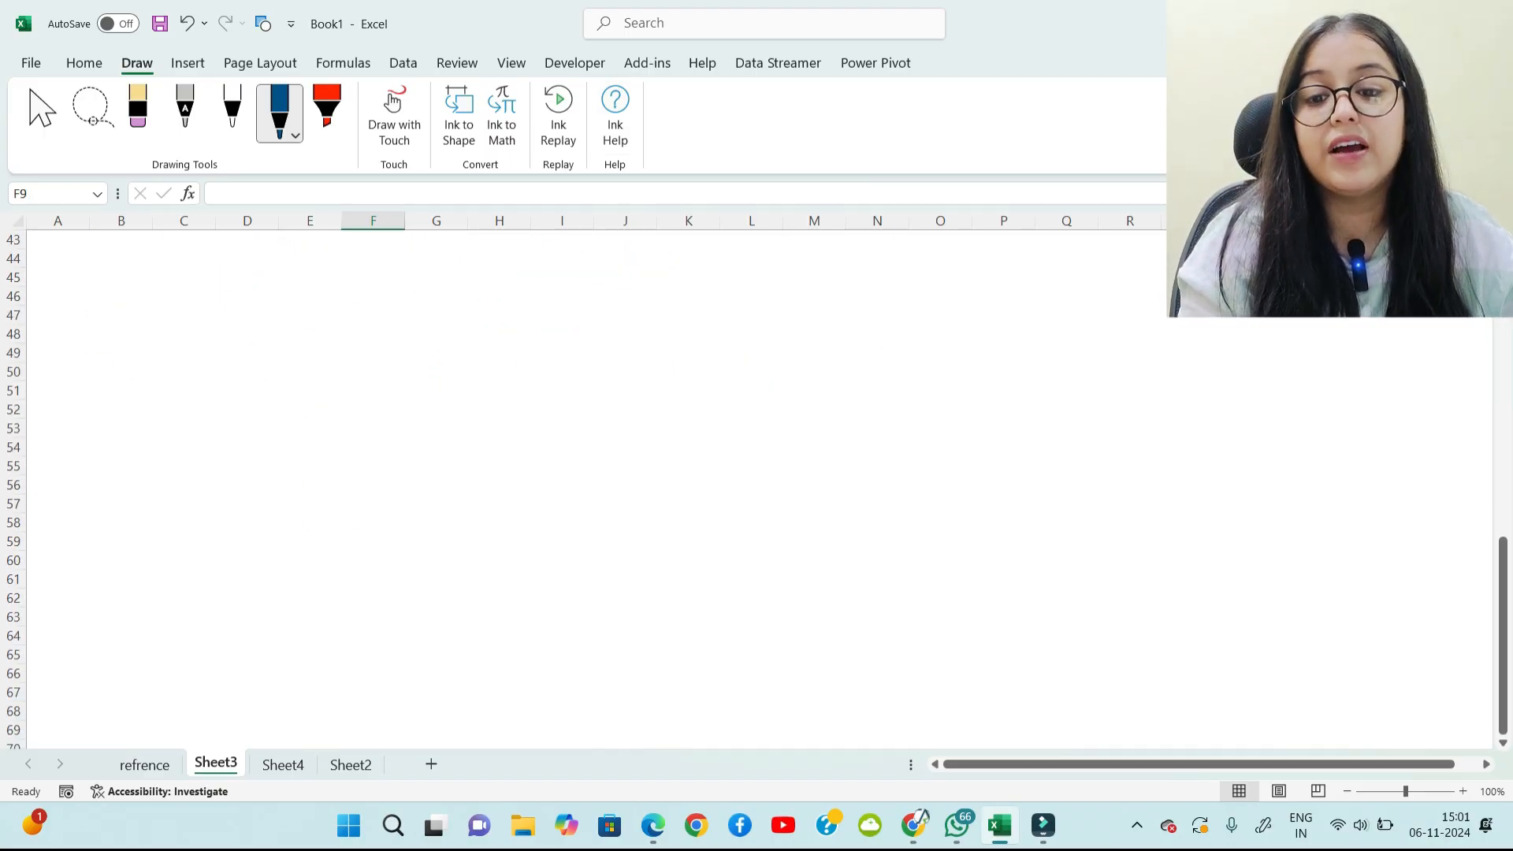
pyautogui.moveTo(66, 272)
pyautogui.mouseDown()
pyautogui.moveTo(68, 314)
pyautogui.moveTo(111, 313)
pyautogui.mouseUp()
pyautogui.moveTo(115, 280)
pyautogui.mouseDown()
pyautogui.moveTo(119, 316)
pyautogui.moveTo(140, 313)
pyautogui.mouseUp()
pyautogui.moveTo(147, 281)
pyautogui.mouseDown()
pyautogui.moveTo(154, 313)
pyautogui.moveTo(184, 313)
pyautogui.mouseUp()
pyautogui.moveTo(187, 303); pyautogui.dragTo(203, 311)
pyautogui.moveTo(70, 335); pyautogui.dragTo(246, 316)
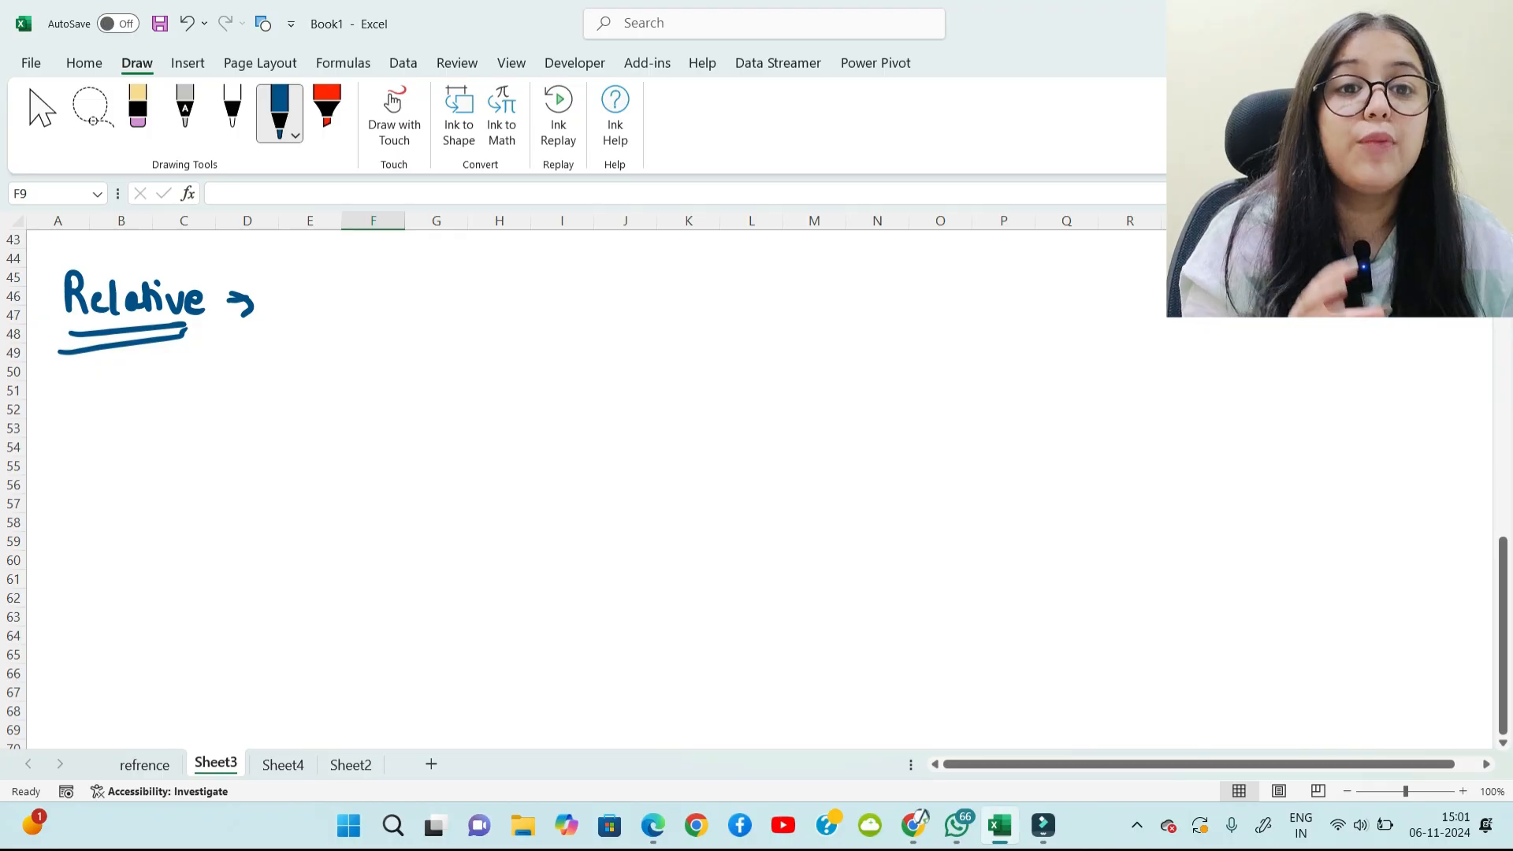
# Step: Handwrite a "$" sign beside the "Relative" heading, followed by a double-underlined "F4" with an arrow
pyautogui.moveTo(408, 260)
pyautogui.mouseDown()
pyautogui.moveTo(391, 295)
pyautogui.moveTo(407, 291)
pyautogui.moveTo(415, 315)
pyautogui.mouseUp()
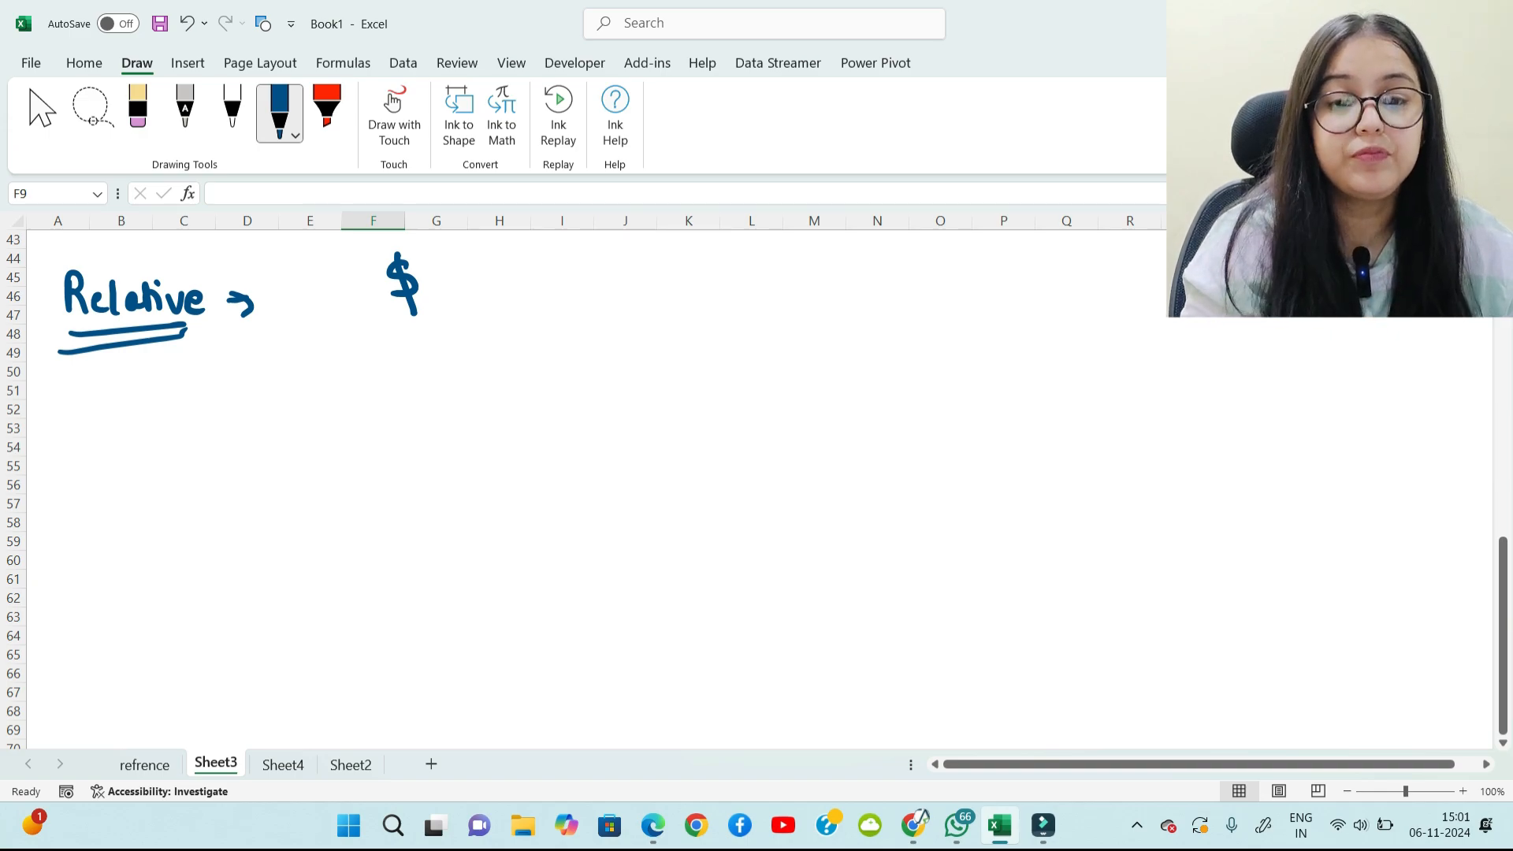
pyautogui.moveTo(537, 265)
pyautogui.mouseDown()
pyautogui.moveTo(534, 303)
pyautogui.moveTo(555, 263)
pyautogui.mouseUp()
pyautogui.moveTo(541, 288); pyautogui.dragTo(551, 285)
pyautogui.moveTo(568, 267)
pyautogui.mouseDown()
pyautogui.moveTo(563, 290)
pyautogui.moveTo(584, 288)
pyautogui.mouseUp()
pyautogui.moveTo(578, 272)
pyautogui.mouseDown()
pyautogui.moveTo(588, 321)
pyautogui.moveTo(624, 291)
pyautogui.mouseUp()
pyautogui.moveTo(612, 280)
pyautogui.mouseDown()
pyautogui.moveTo(625, 290)
pyautogui.moveTo(612, 301)
pyautogui.mouseUp()
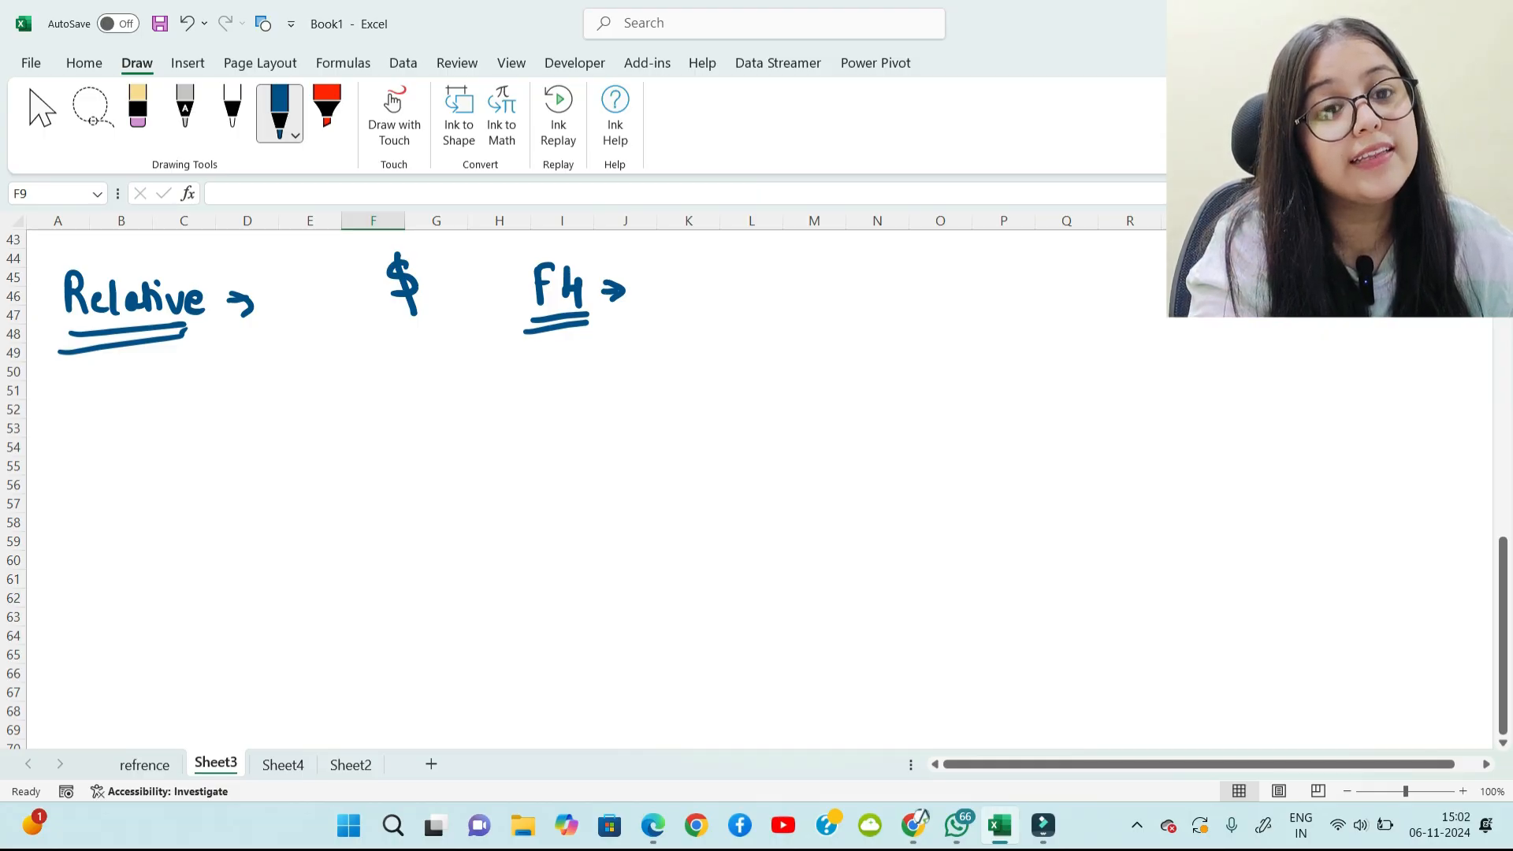
# Step: Handwrite a circled, underlined "$" after the F4 arrow and an underlined "Automatic" beside it
pyautogui.moveTo(824, 274)
pyautogui.mouseDown()
pyautogui.moveTo(801, 309)
pyautogui.moveTo(824, 328)
pyautogui.mouseUp()
pyautogui.moveTo(844, 266); pyautogui.dragTo(837, 251)
pyautogui.moveTo(793, 335); pyautogui.dragTo(990, 307)
pyautogui.moveTo(961, 304); pyautogui.dragTo(1100, 308)
pyautogui.moveTo(1118, 294); pyautogui.dragTo(1105, 312)
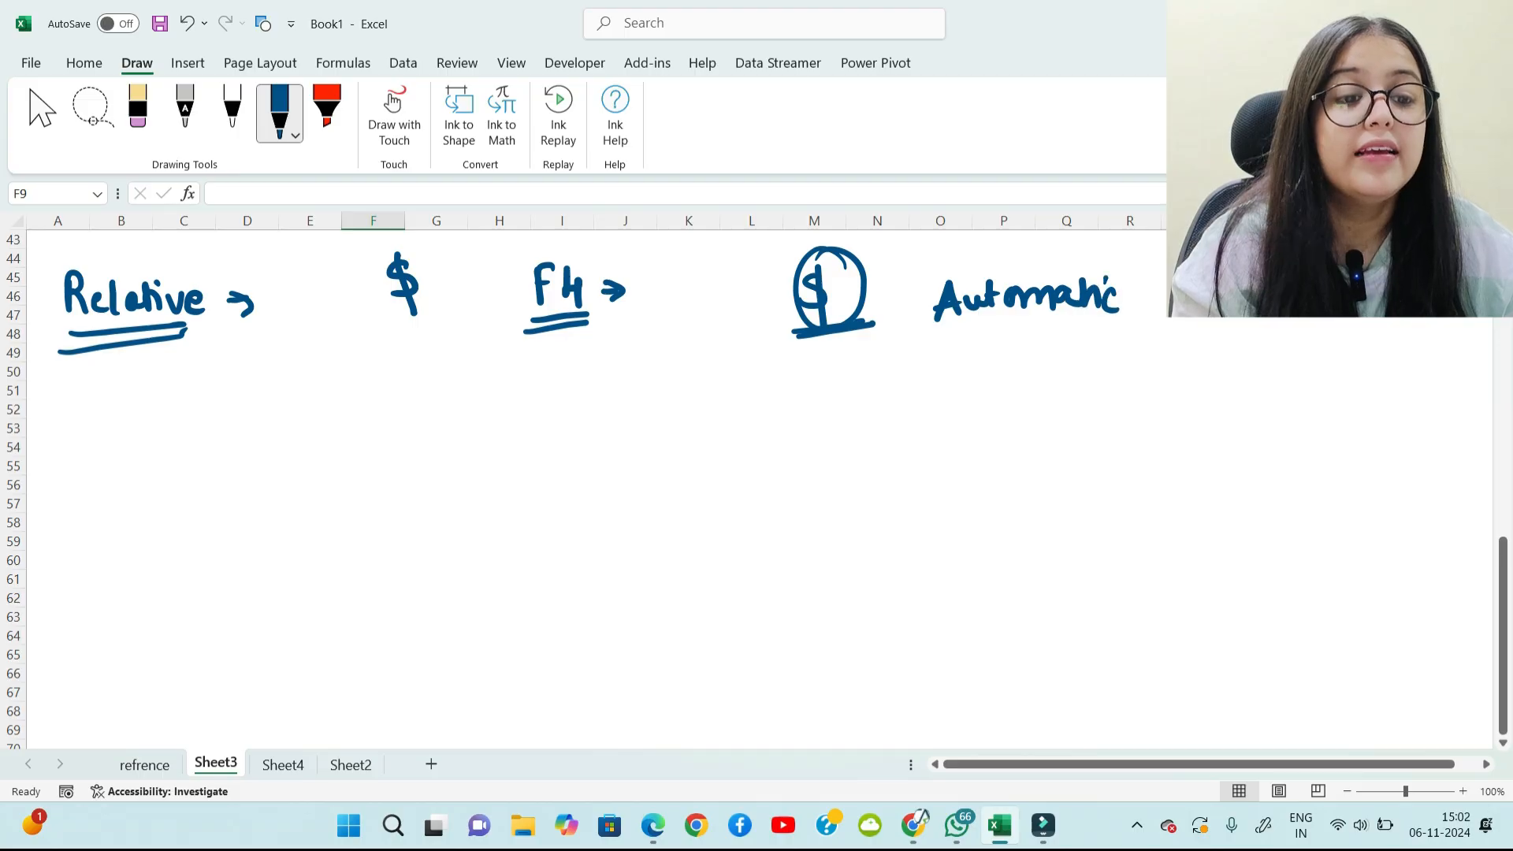
pyautogui.moveTo(924, 323); pyautogui.dragTo(1086, 309)
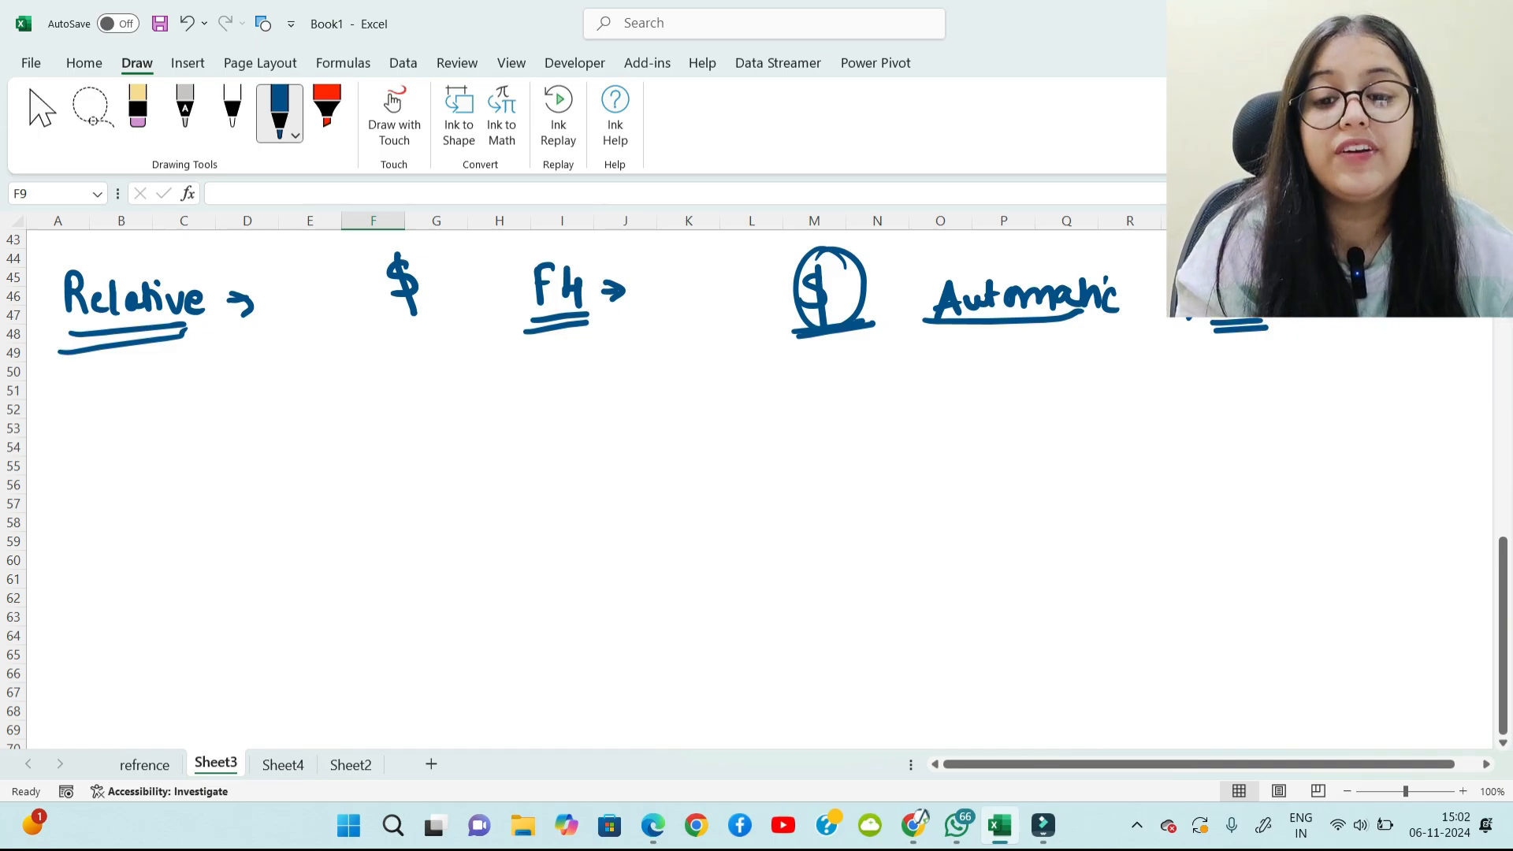
# Step: Draw a double-line down arrow under "Relative" and handwrite "Koi dollar lgana h nhi h" below it
pyautogui.moveTo(99, 354); pyautogui.dragTo(112, 386)
pyautogui.moveTo(87, 375)
pyautogui.mouseDown()
pyautogui.moveTo(108, 392)
pyautogui.moveTo(134, 373)
pyautogui.mouseUp()
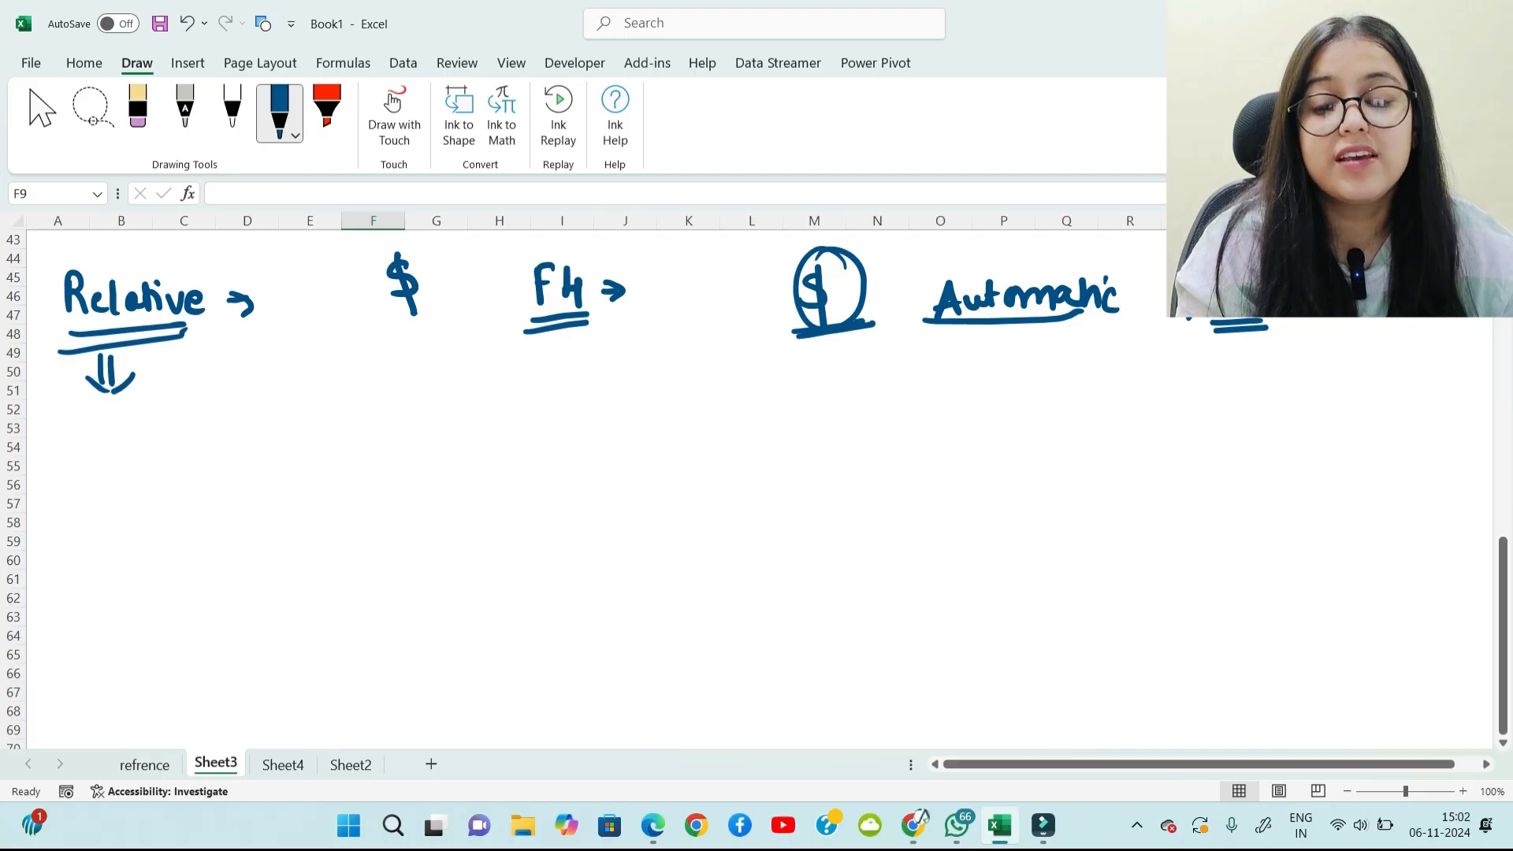
pyautogui.moveTo(99, 435)
pyautogui.mouseDown()
pyautogui.moveTo(101, 470)
pyautogui.moveTo(130, 465)
pyautogui.mouseUp()
pyautogui.moveTo(144, 446); pyautogui.dragTo(158, 455)
pyautogui.moveTo(152, 423)
pyautogui.mouseDown()
pyautogui.moveTo(192, 427)
pyautogui.moveTo(206, 448)
pyautogui.mouseUp()
pyautogui.moveTo(226, 429); pyautogui.dragTo(241, 443)
pyautogui.moveTo(249, 408)
pyautogui.mouseDown()
pyautogui.moveTo(252, 442)
pyautogui.moveTo(276, 438)
pyautogui.mouseUp()
pyautogui.moveTo(282, 437)
pyautogui.mouseDown()
pyautogui.moveTo(290, 416)
pyautogui.moveTo(342, 446)
pyautogui.mouseUp()
pyautogui.moveTo(367, 418)
pyautogui.mouseDown()
pyautogui.moveTo(356, 463)
pyautogui.moveTo(399, 436)
pyautogui.moveTo(566, 428)
pyautogui.mouseUp()
pyautogui.moveTo(563, 392)
pyautogui.mouseDown()
pyautogui.moveTo(567, 430)
pyautogui.moveTo(603, 427)
pyautogui.mouseUp()
pyautogui.moveTo(608, 411); pyautogui.dragTo(611, 425)
pyautogui.moveTo(601, 390); pyautogui.dragTo(684, 430)
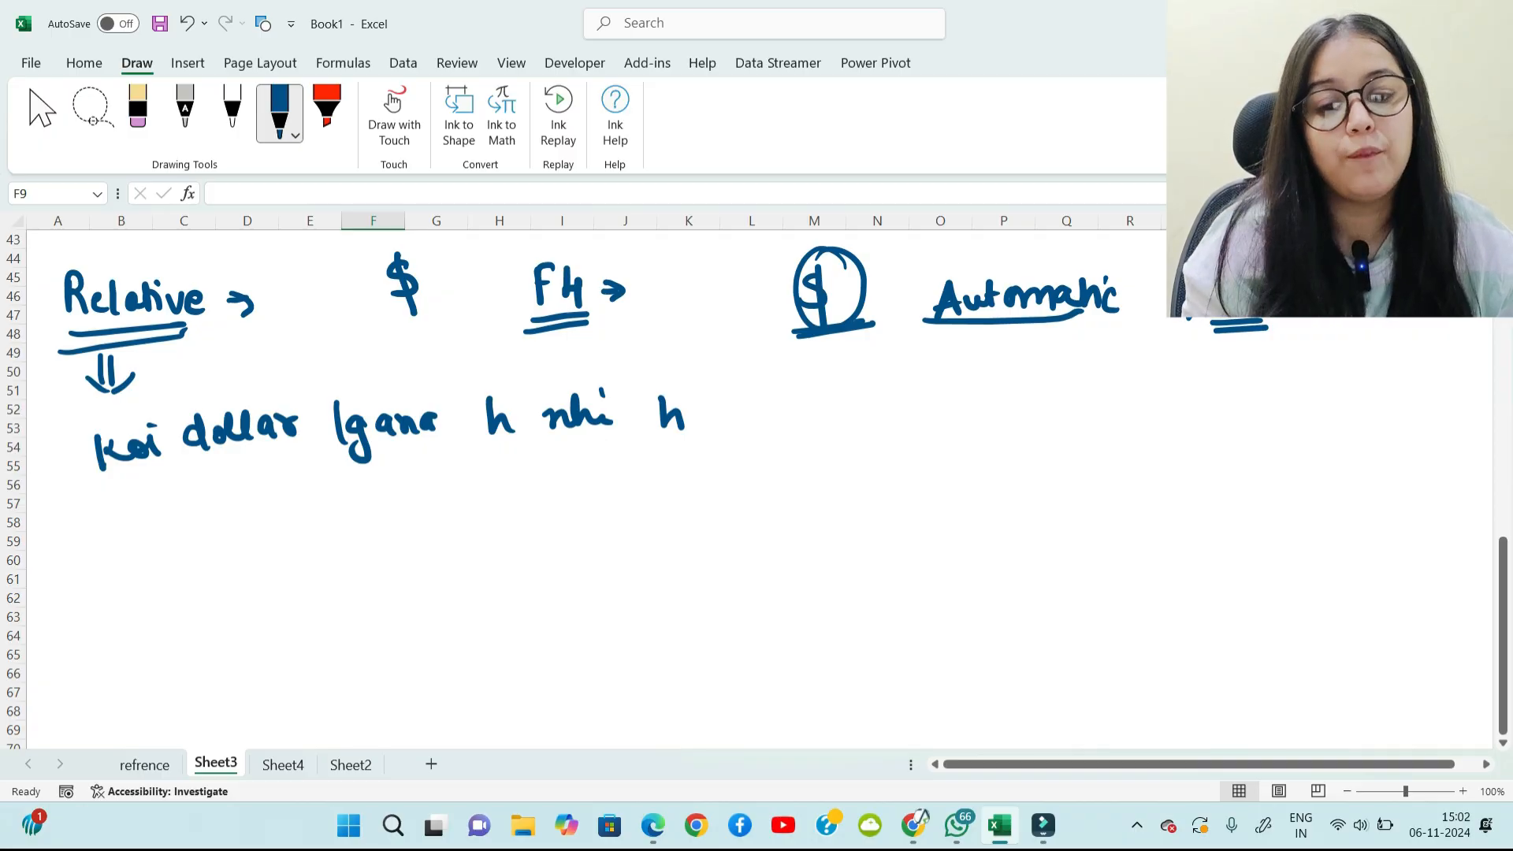
# Step: Handwrite a double-underlined "formula" below the "Koi dollar lgana h nhi h" note, followed by a right-pointing arrow
pyautogui.moveTo(175, 532)
pyautogui.mouseDown()
pyautogui.moveTo(168, 613)
pyautogui.moveTo(227, 557)
pyautogui.moveTo(272, 577)
pyautogui.mouseUp()
pyautogui.moveTo(277, 547)
pyautogui.mouseDown()
pyautogui.moveTo(285, 579)
pyautogui.moveTo(316, 578)
pyautogui.mouseUp()
pyautogui.moveTo(202, 592); pyautogui.dragTo(296, 592)
pyautogui.click(380, 562)
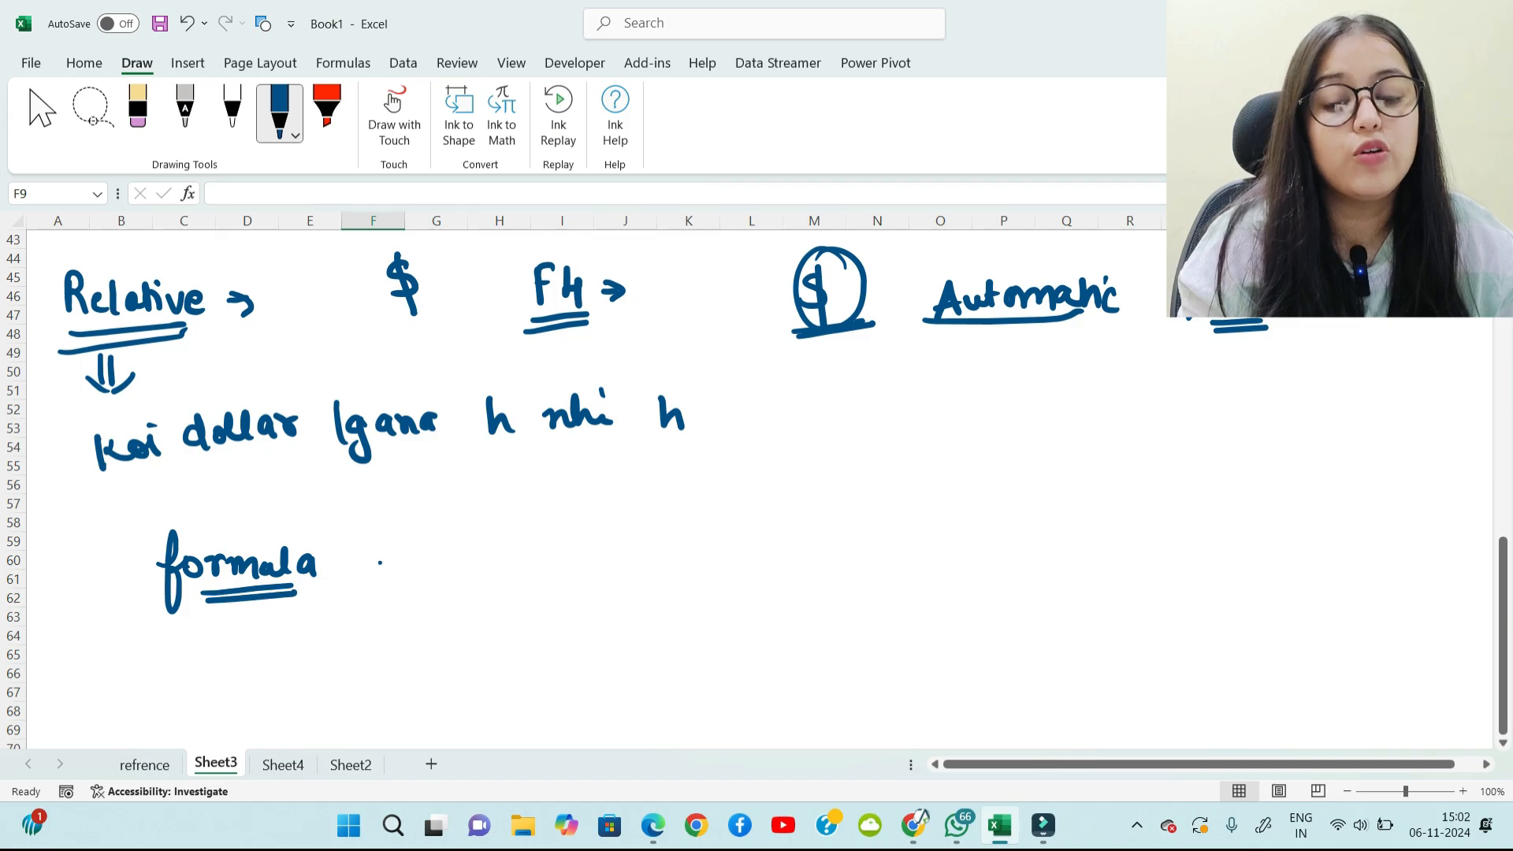
pyautogui.moveTo(381, 558); pyautogui.dragTo(410, 561)
pyautogui.moveTo(380, 572)
pyautogui.mouseDown()
pyautogui.moveTo(410, 569)
pyautogui.moveTo(399, 581)
pyautogui.mouseUp()
# Step: Handwrite "Jiskne location" after the arrow beside "formula"
pyautogui.moveTo(483, 549)
pyautogui.mouseDown()
pyautogui.moveTo(506, 545)
pyautogui.moveTo(485, 582)
pyautogui.mouseUp()
pyautogui.moveTo(516, 561); pyautogui.dragTo(520, 577)
pyautogui.moveTo(558, 543)
pyautogui.mouseDown()
pyautogui.moveTo(560, 575)
pyautogui.moveTo(592, 569)
pyautogui.moveTo(578, 564)
pyautogui.mouseUp()
pyautogui.moveTo(559, 564)
pyautogui.mouseDown()
pyautogui.moveTo(566, 580)
pyautogui.moveTo(603, 580)
pyautogui.mouseUp()
pyautogui.moveTo(604, 567); pyautogui.dragTo(626, 576)
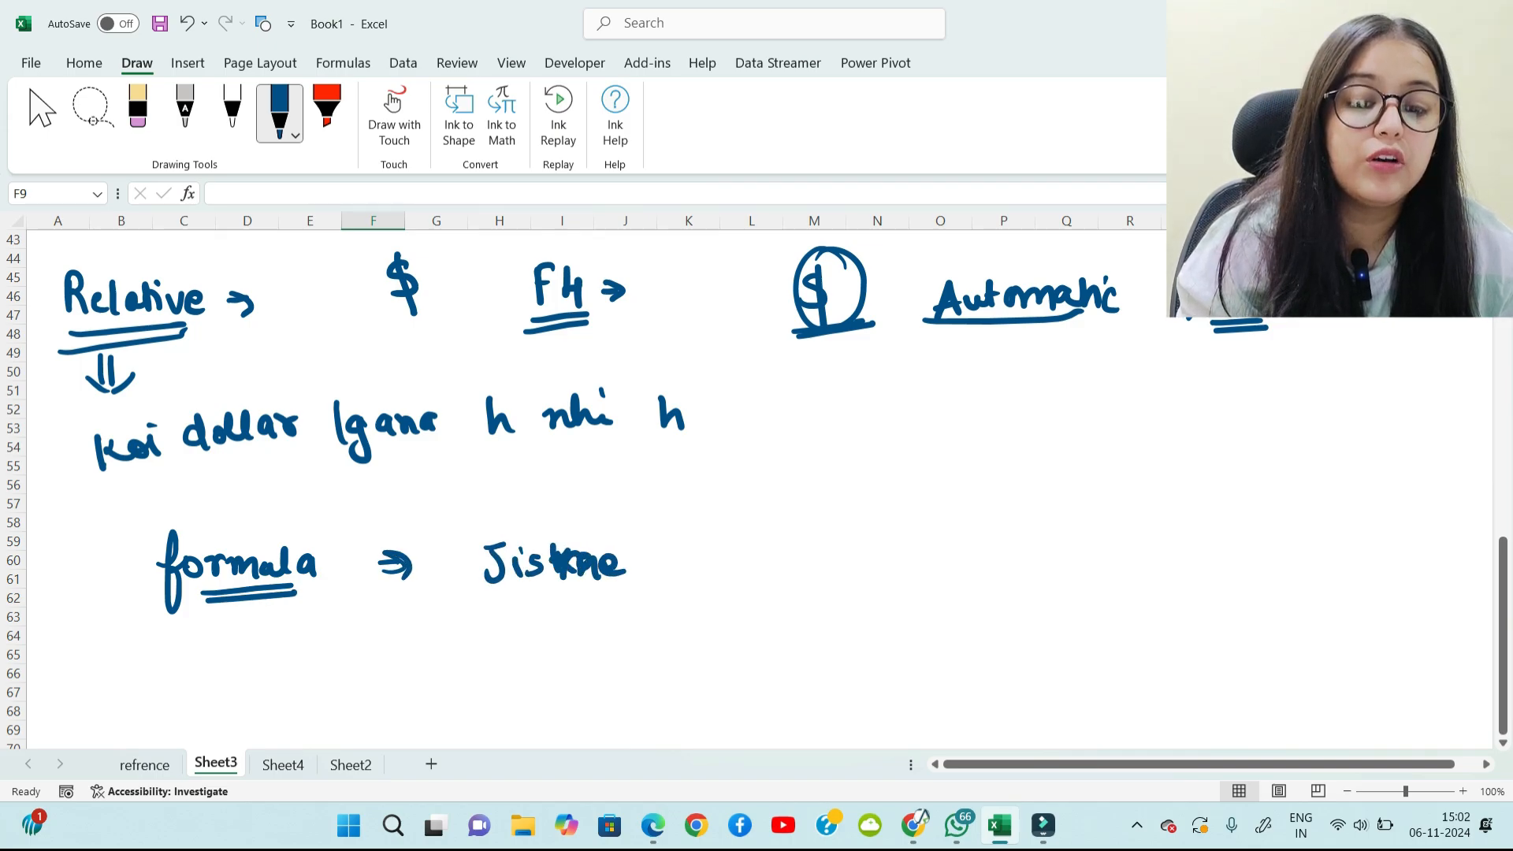
pyautogui.moveTo(678, 533)
pyautogui.mouseDown()
pyautogui.moveTo(685, 579)
pyautogui.moveTo(718, 554)
pyautogui.mouseUp()
pyautogui.moveTo(743, 553)
pyautogui.mouseDown()
pyautogui.moveTo(736, 567)
pyautogui.moveTo(766, 567)
pyautogui.mouseUp()
pyautogui.moveTo(769, 530)
pyautogui.mouseDown()
pyautogui.moveTo(772, 563)
pyautogui.moveTo(792, 540)
pyautogui.mouseUp()
pyautogui.click(797, 532)
pyautogui.moveTo(790, 546)
pyautogui.mouseDown()
pyautogui.moveTo(792, 564)
pyautogui.moveTo(816, 544)
pyautogui.mouseUp()
pyautogui.moveTo(834, 544); pyautogui.dragTo(854, 564)
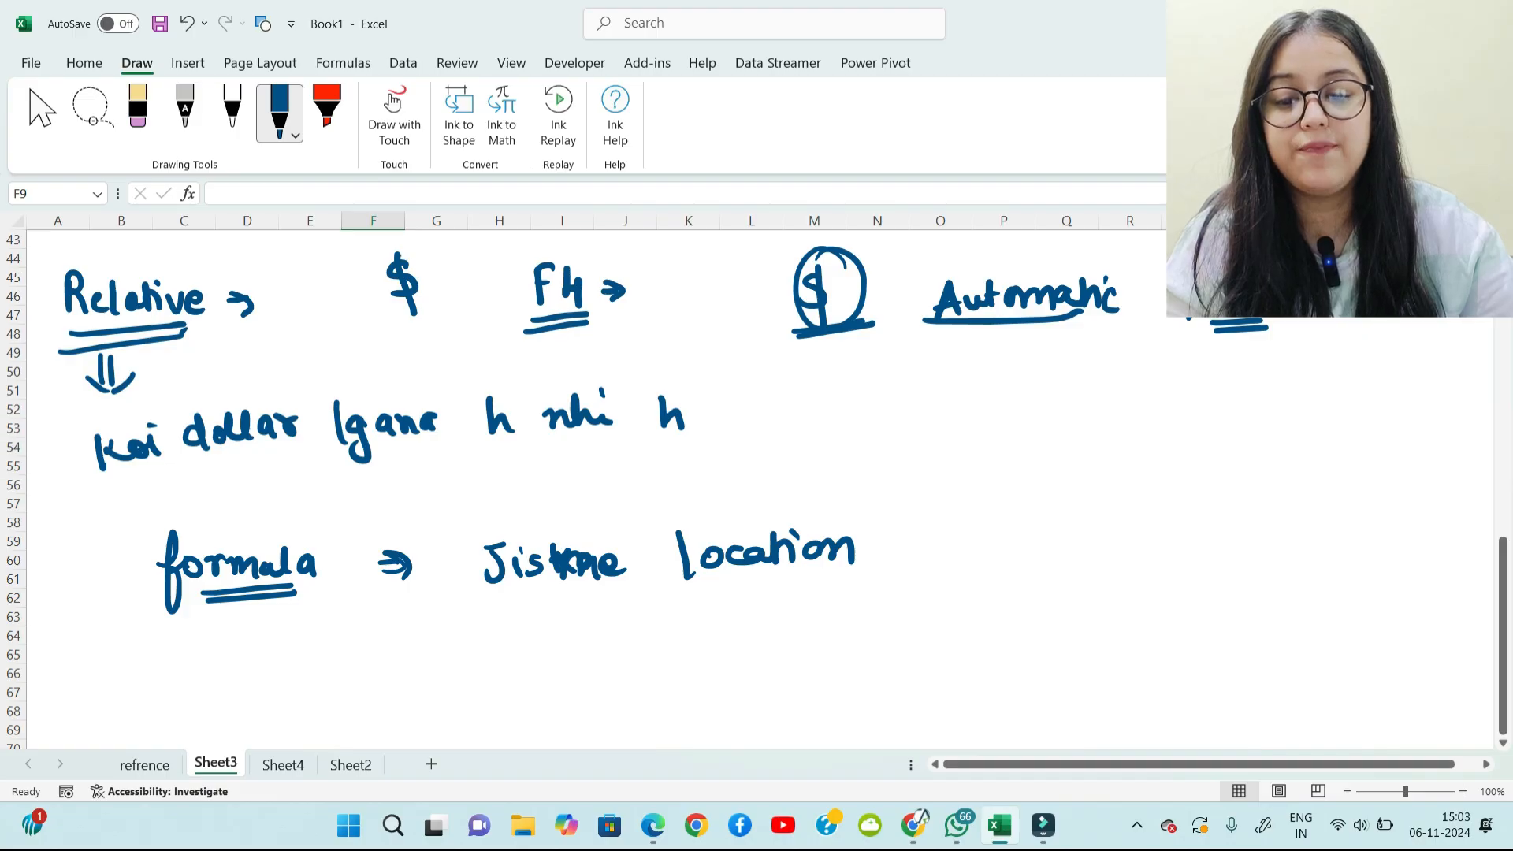
# Step: On the refrence sheet, total the first student's marks in G2 with =SUM(C2:F2)
pyautogui.click(144, 764)
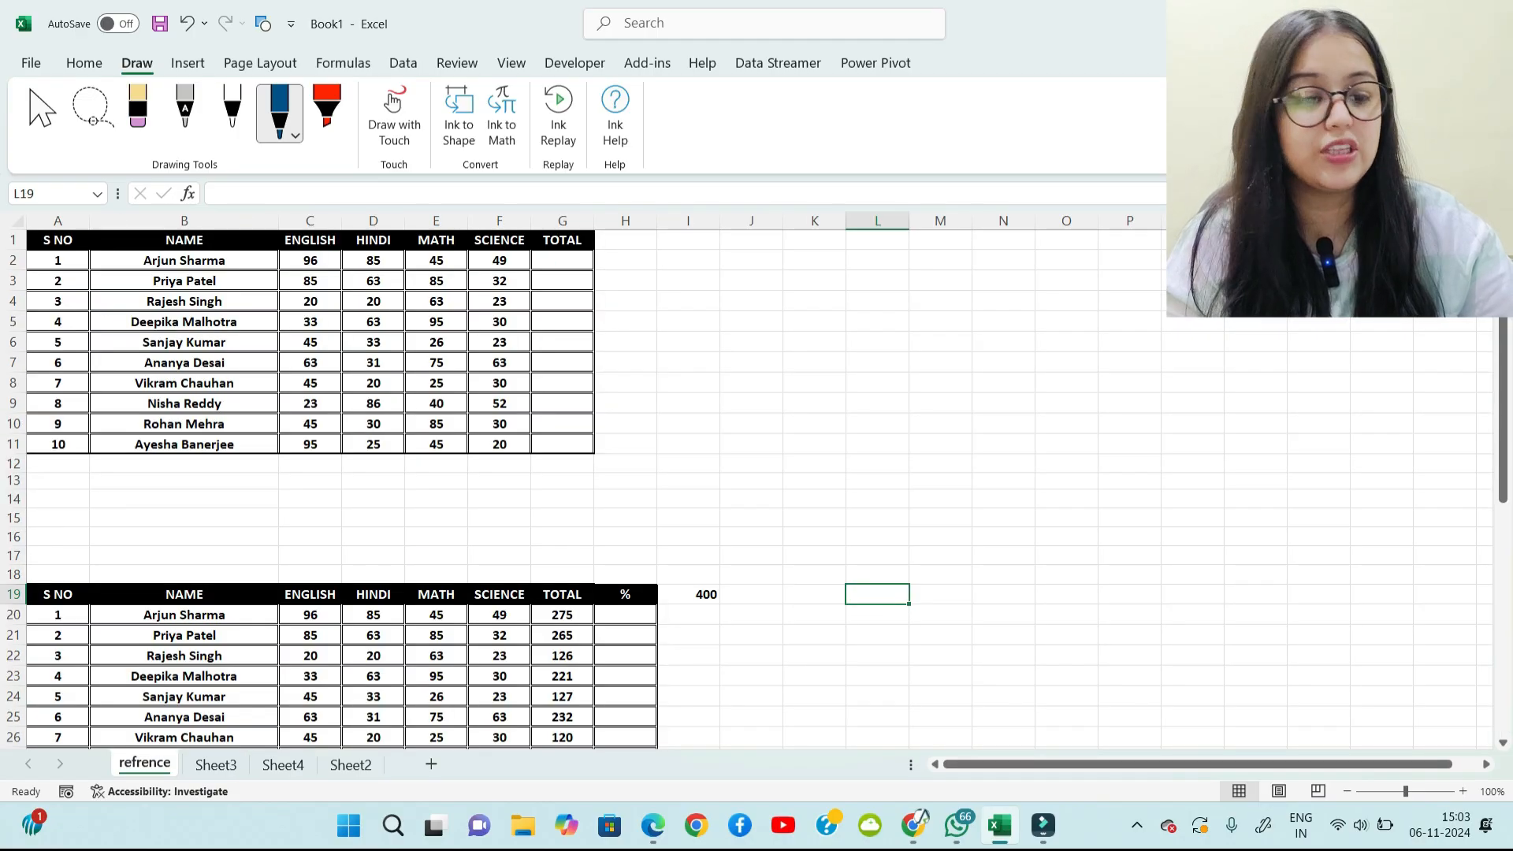
pyautogui.scroll(4, 745, 481)
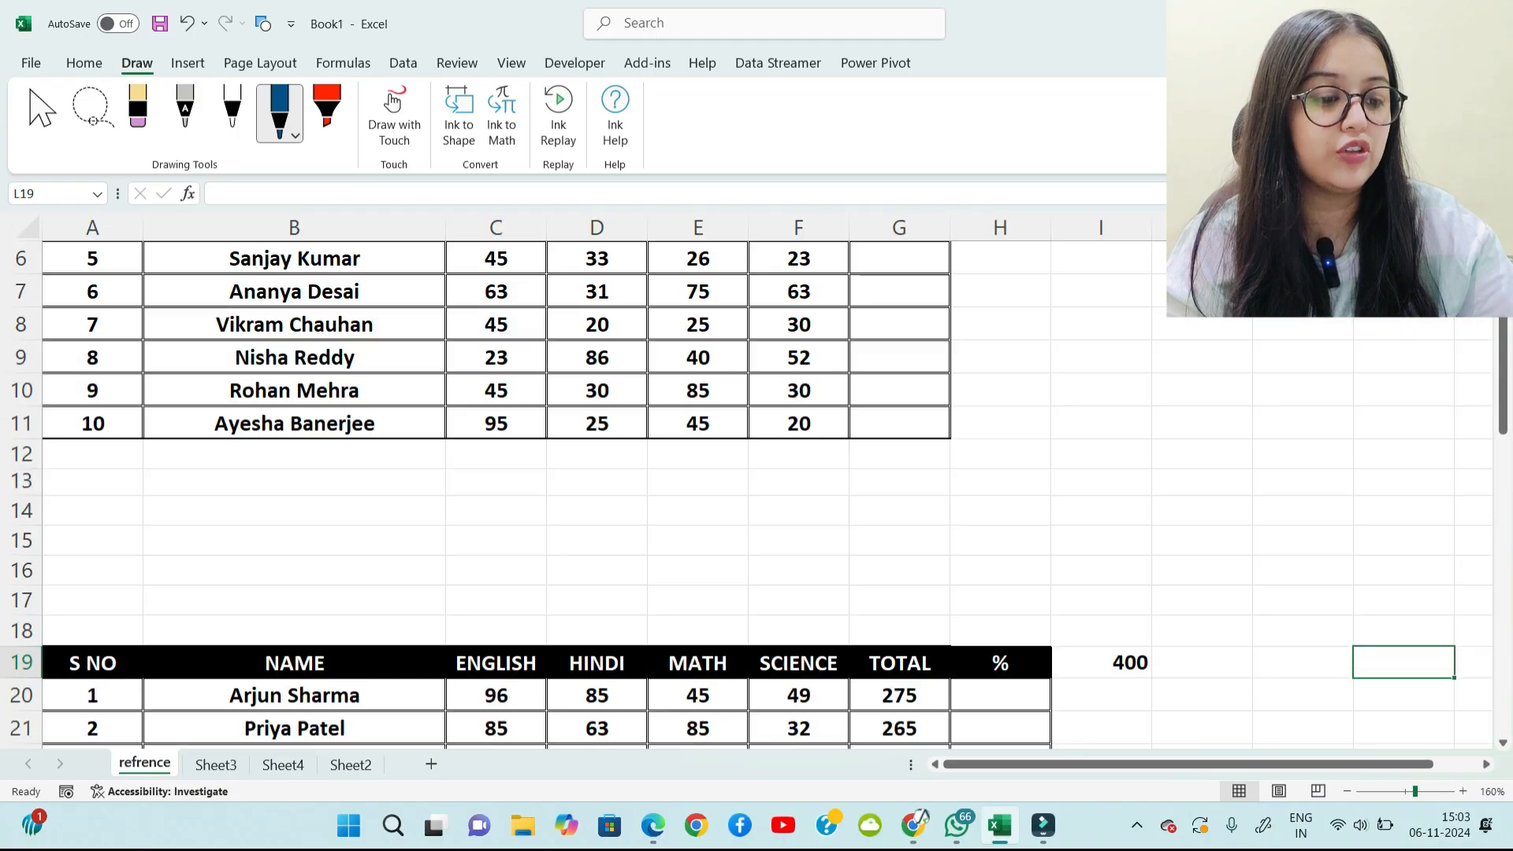
pyautogui.scroll(2, 745, 481)
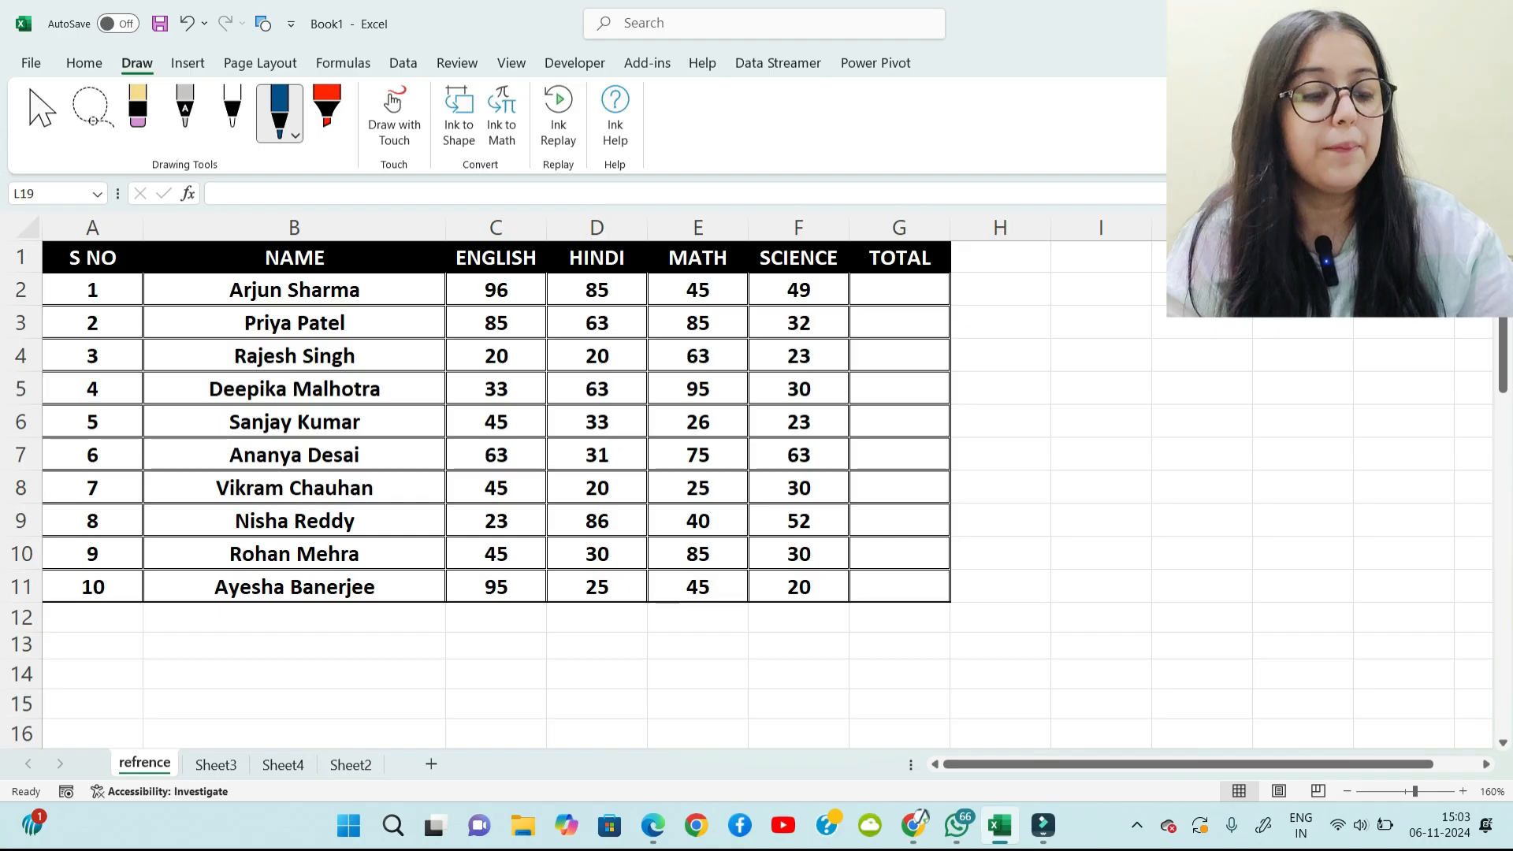
pyautogui.scroll(5, 746, 480)
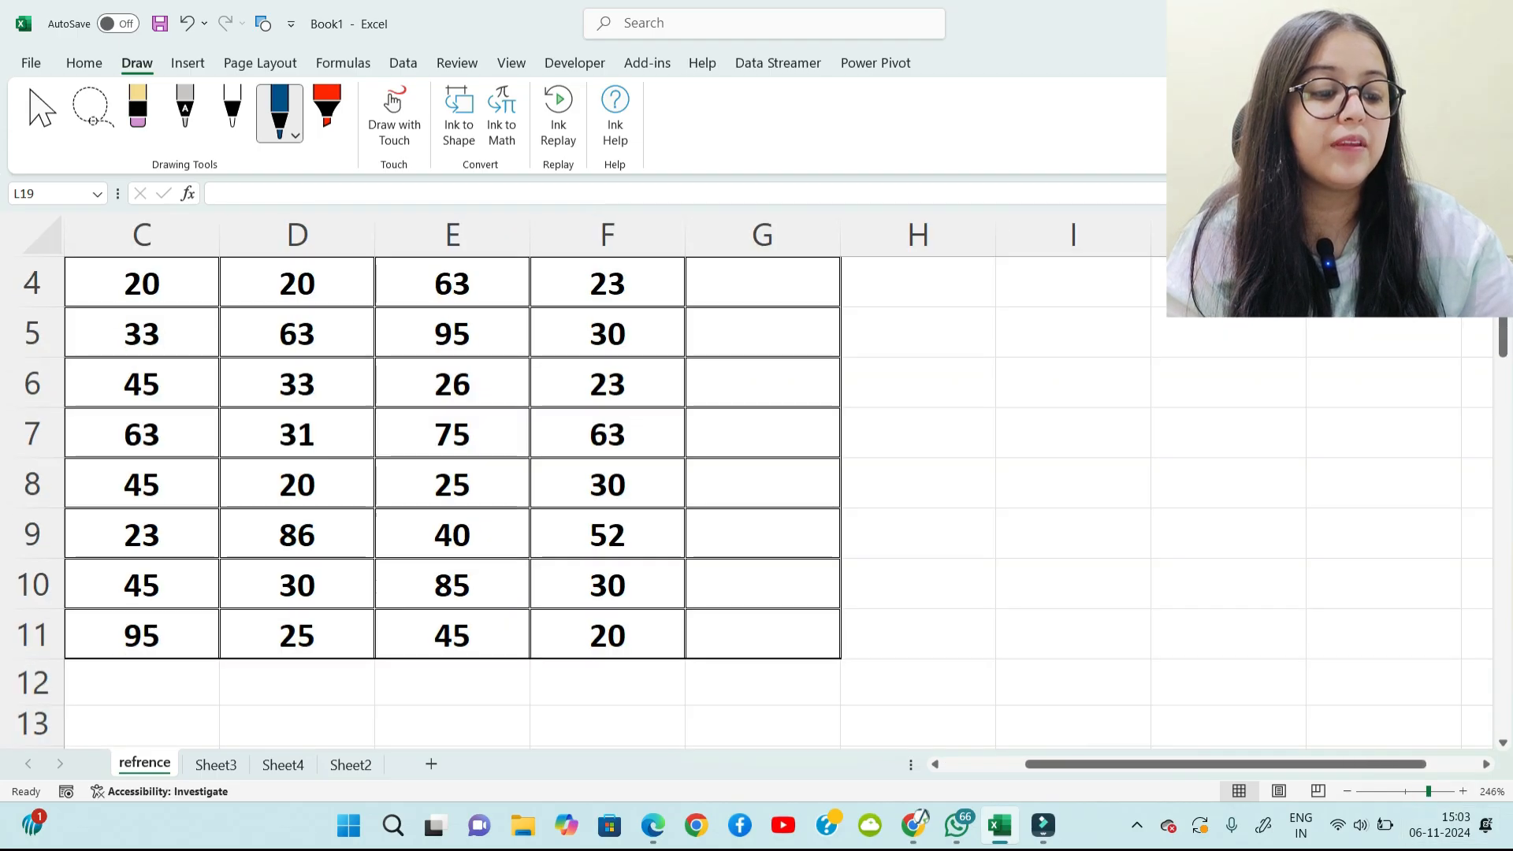
pyautogui.hscroll(-3, 745, 480)
pyautogui.scroll(1, 746, 481)
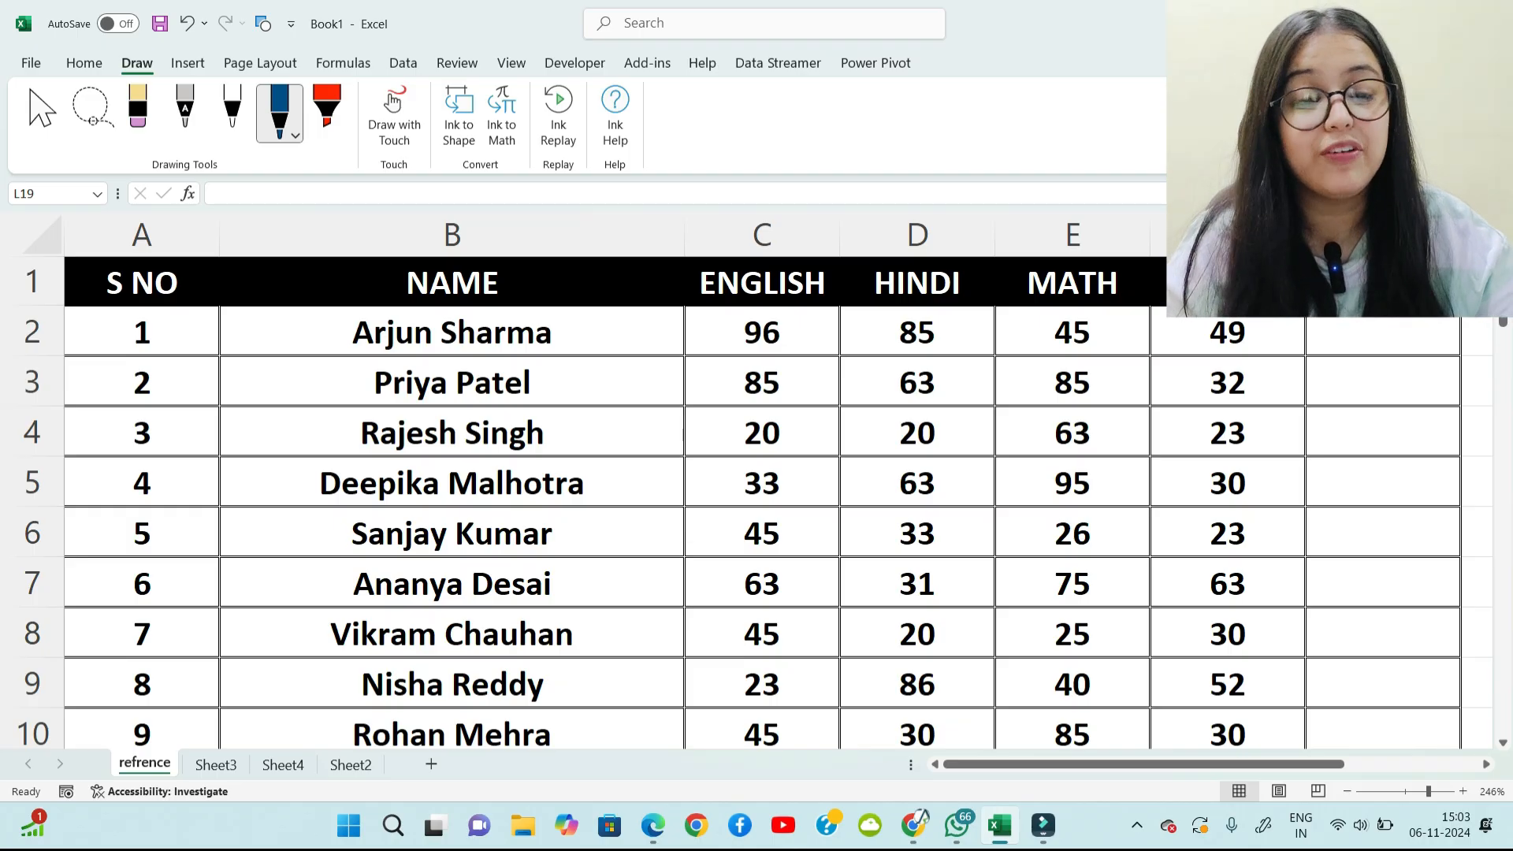
pyautogui.click(1383, 332)
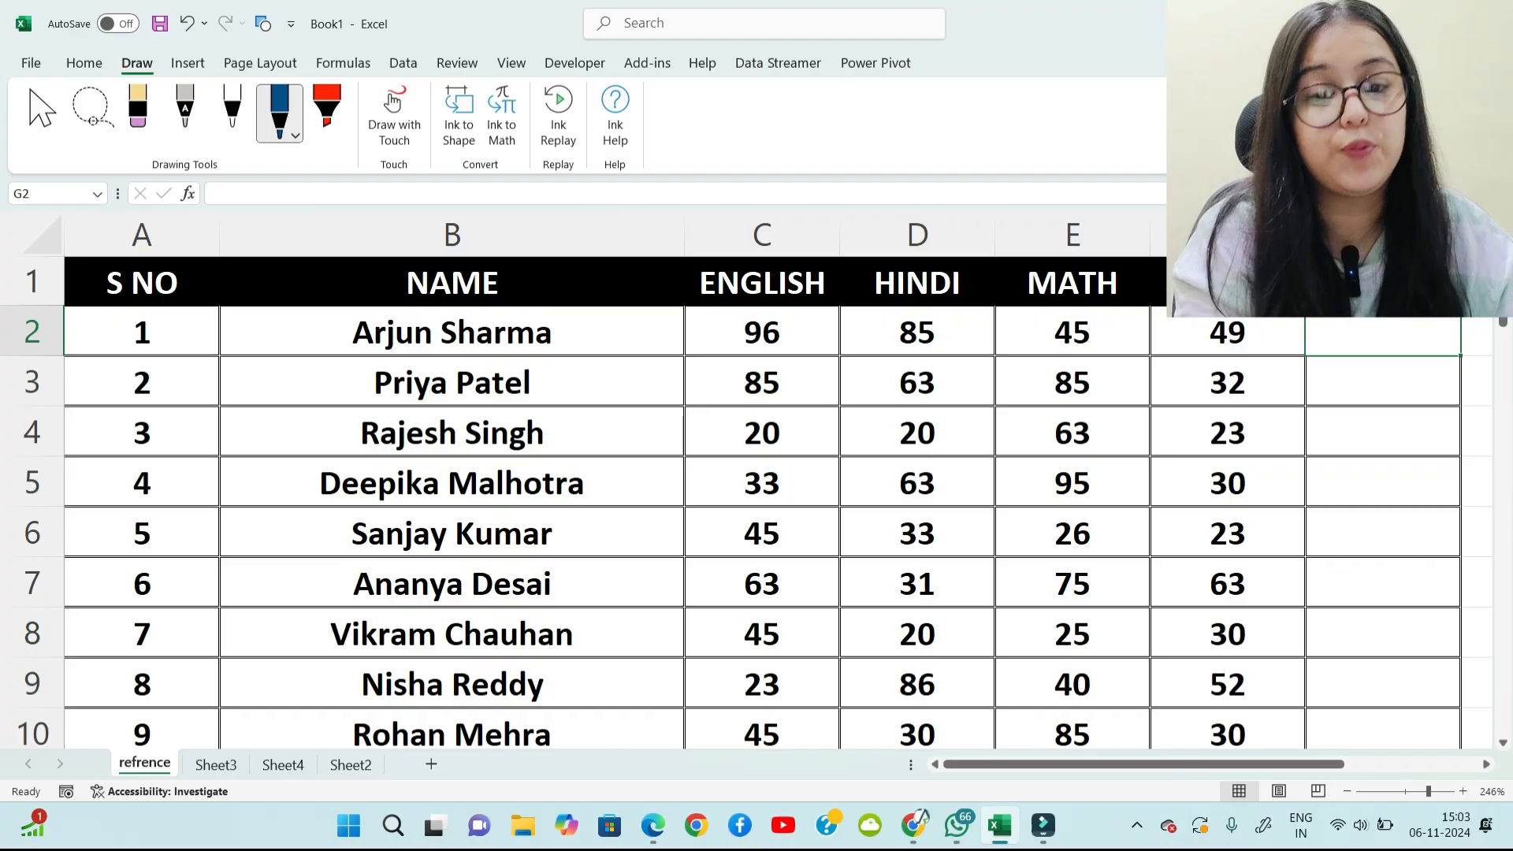
pyautogui.write('=SUM(')
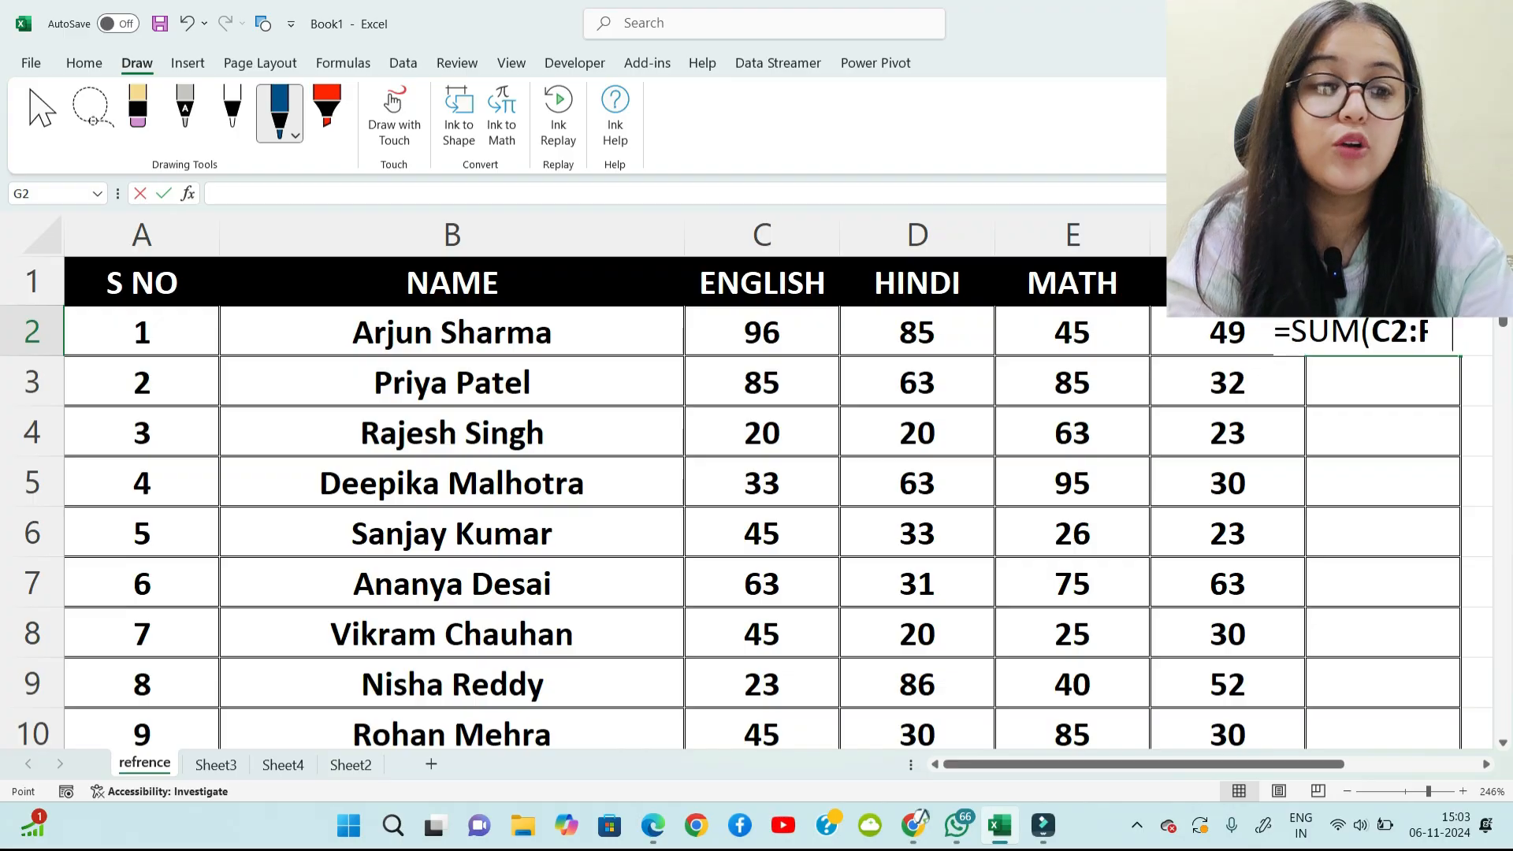
pyautogui.moveTo(762, 332); pyautogui.dragTo(1227, 332)
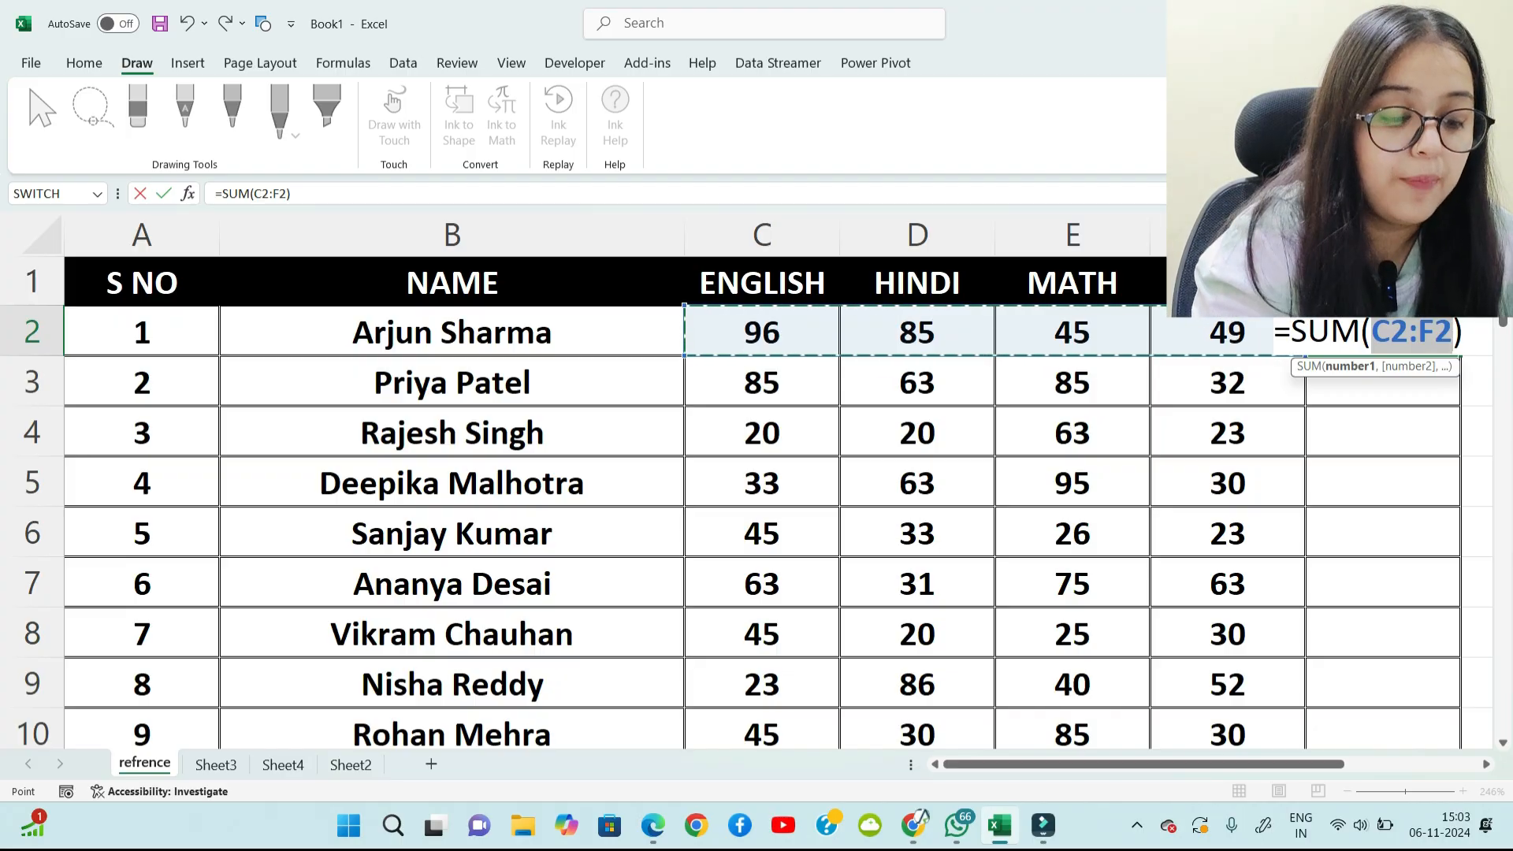
pyautogui.press('Return')
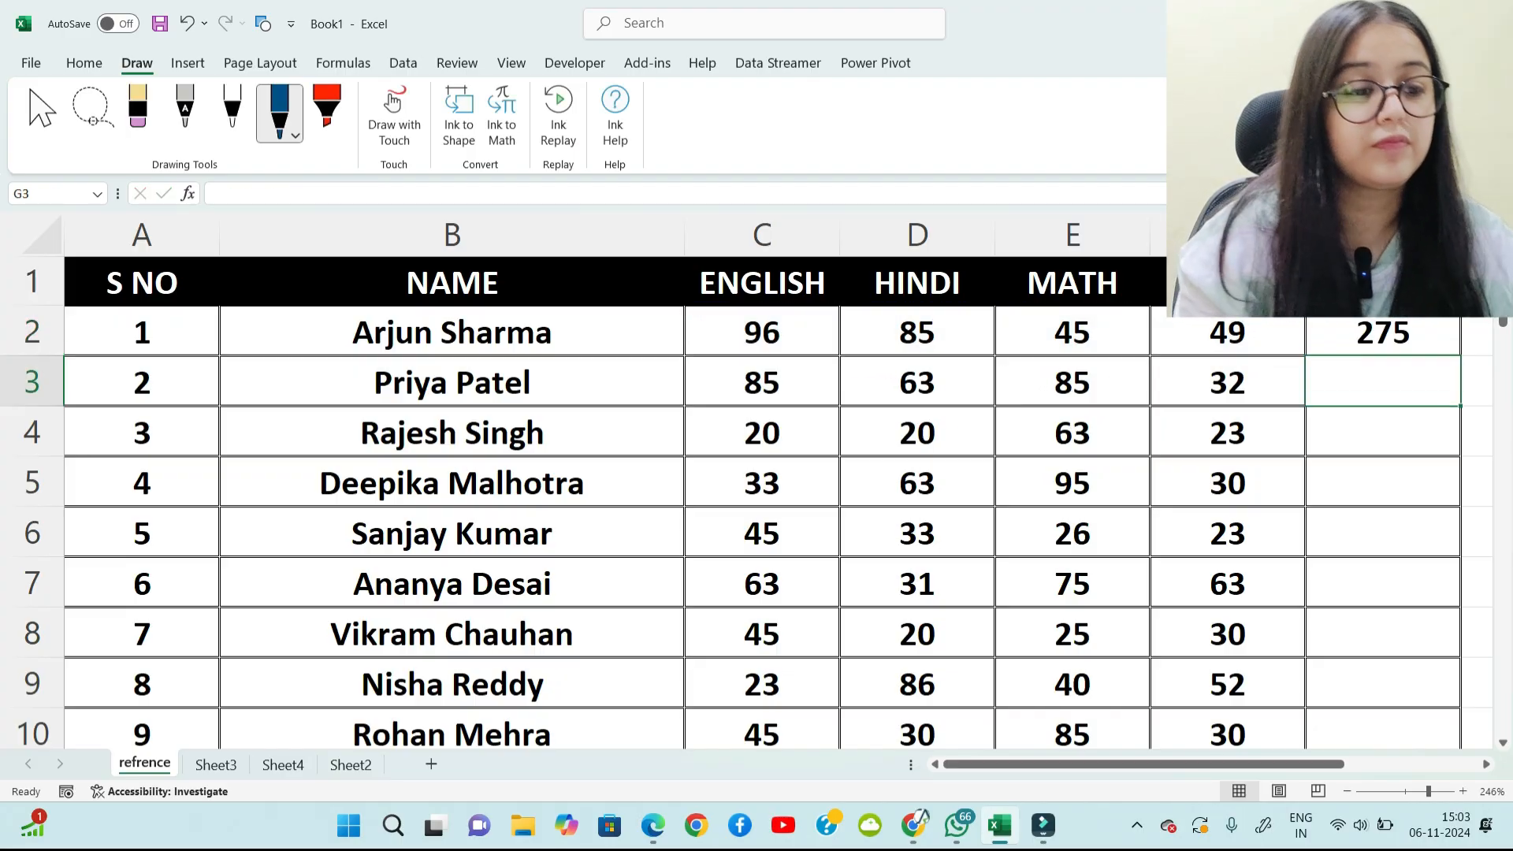
# Step: Change the drawing pen's colour to red and handwrite "=SUM(C2:F2)" beside the total in G2
pyautogui.click(1383, 331)
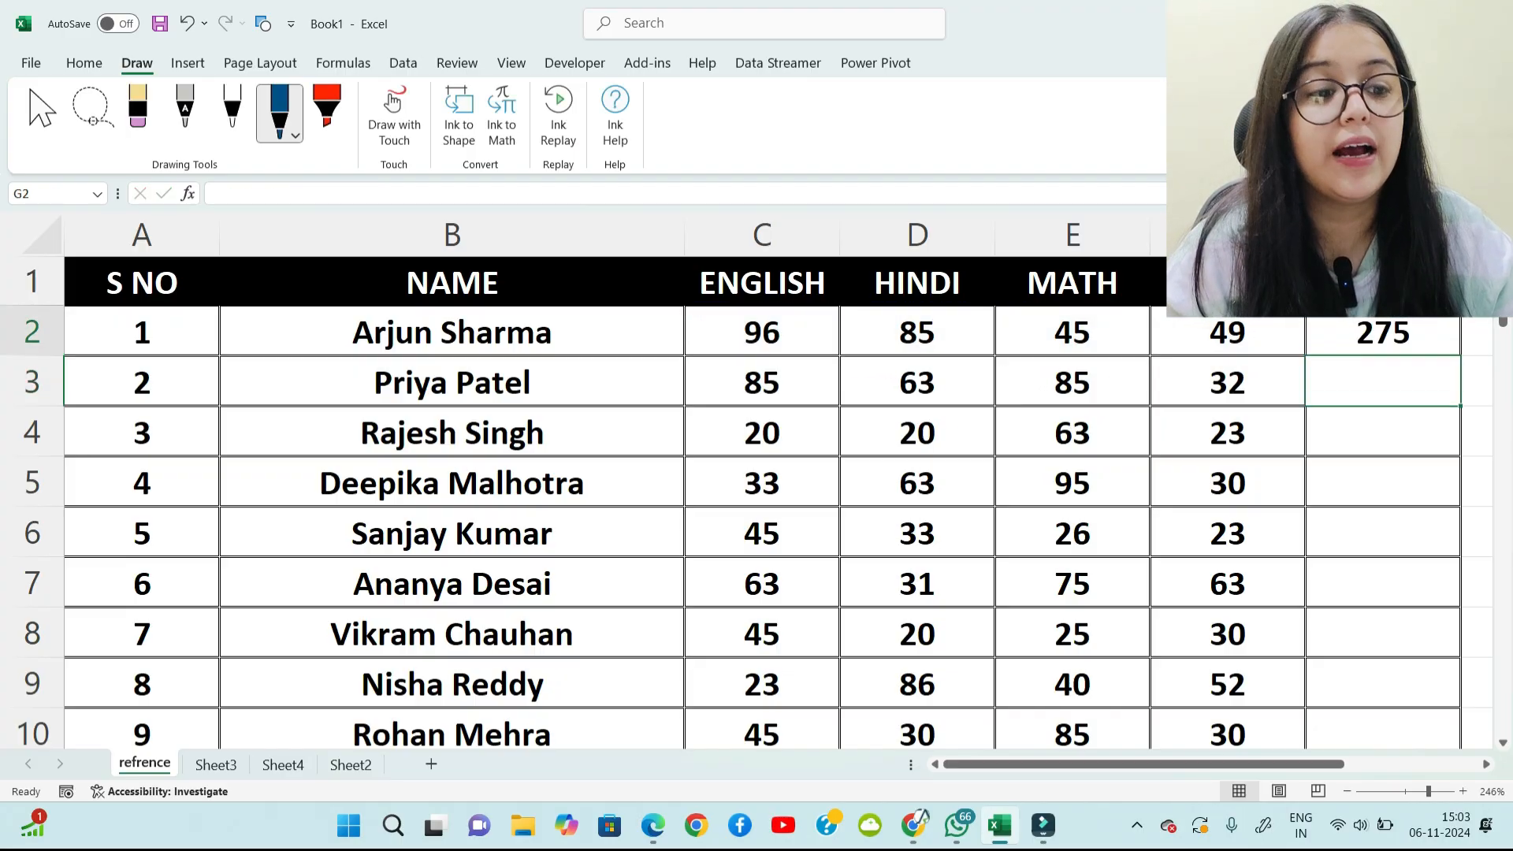
pyautogui.moveTo(1143, 764); pyautogui.dragTo(1277, 765)
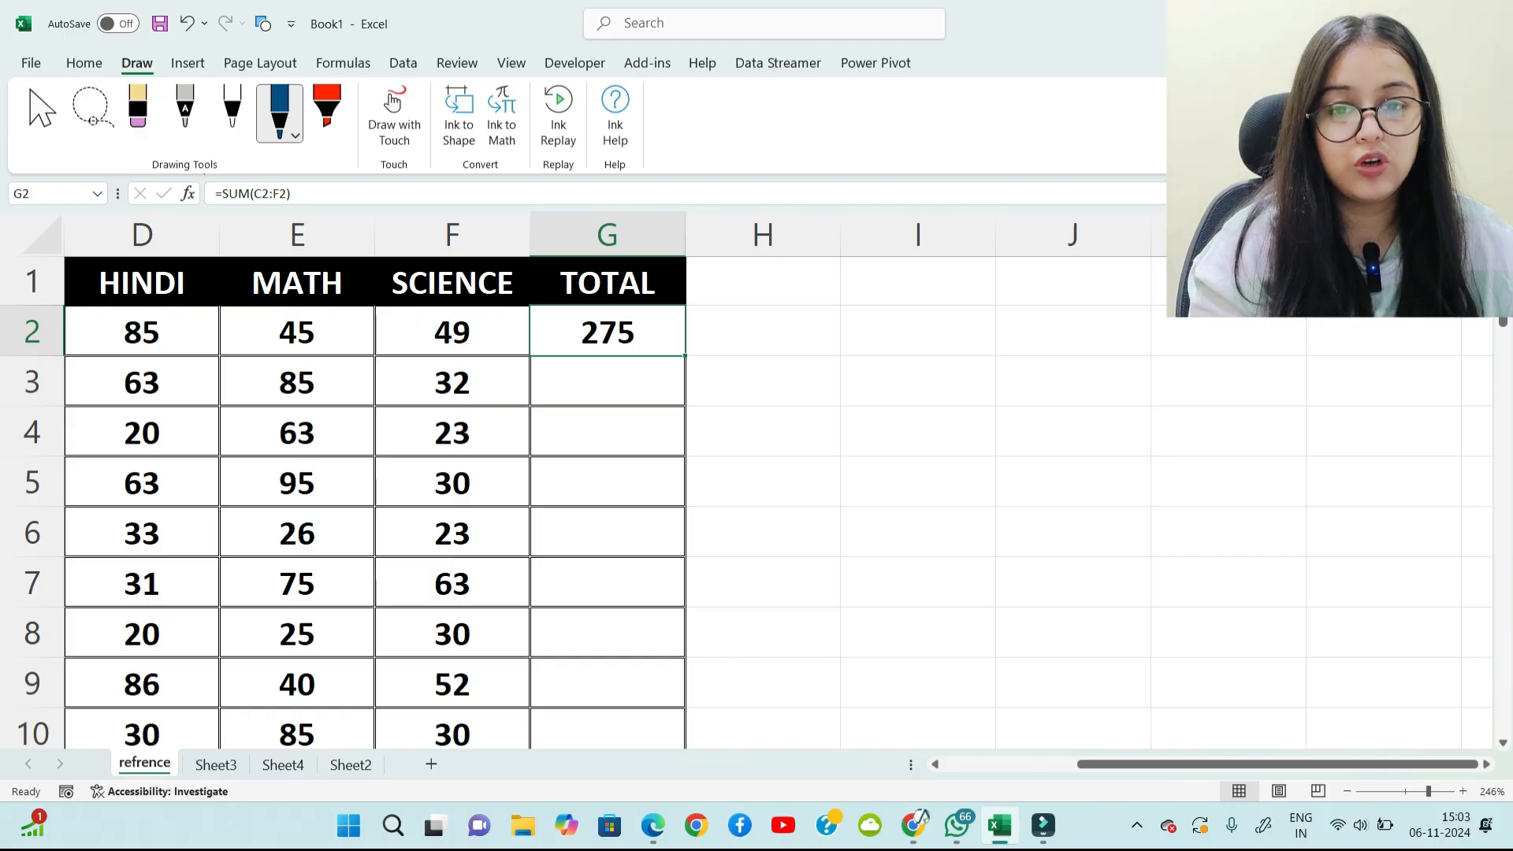
pyautogui.click(279, 110)
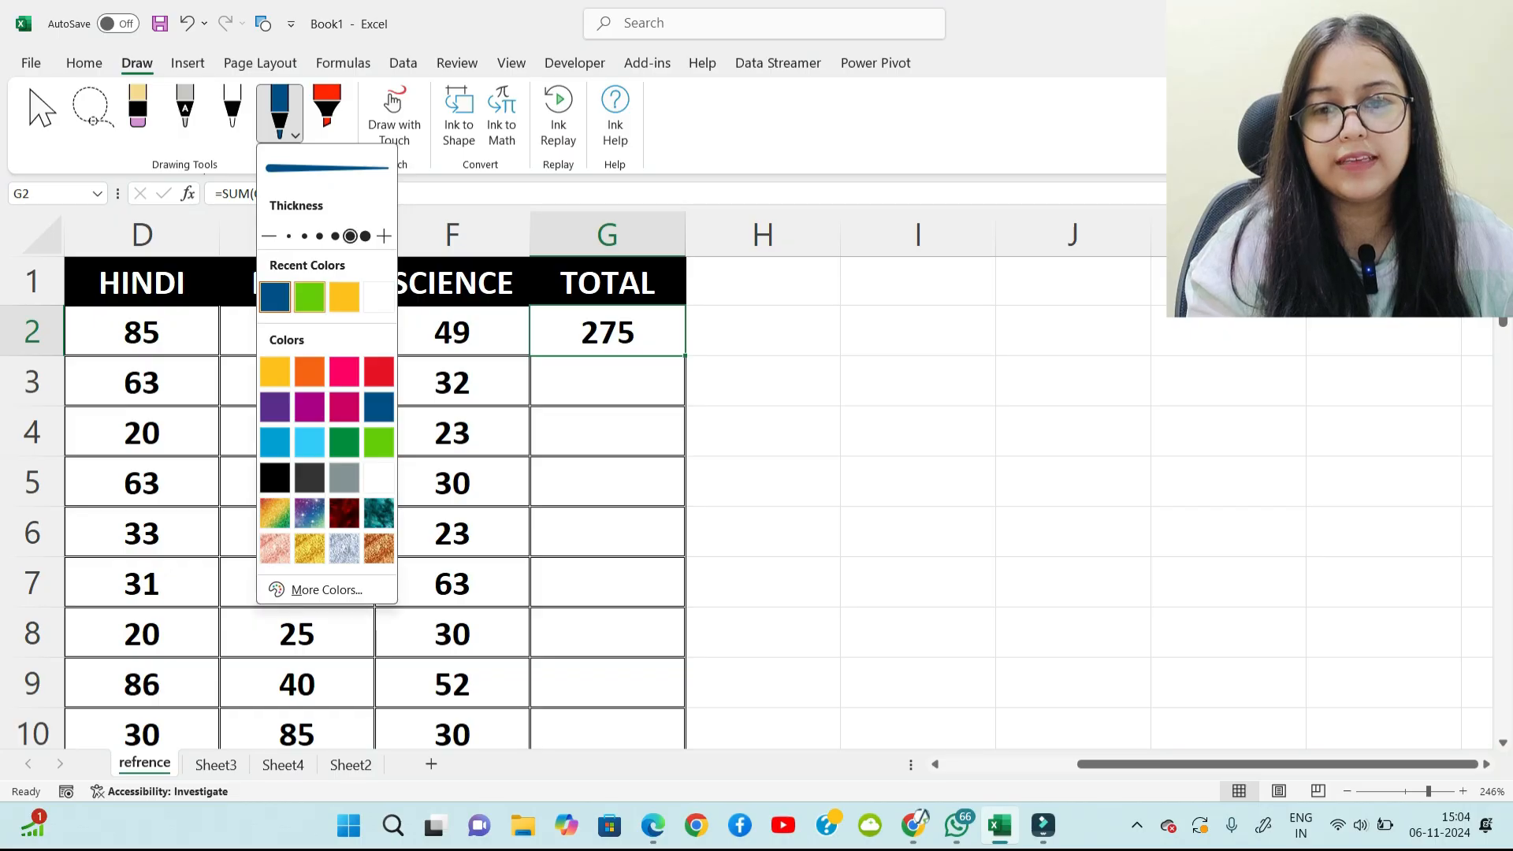
pyautogui.press('Escape')
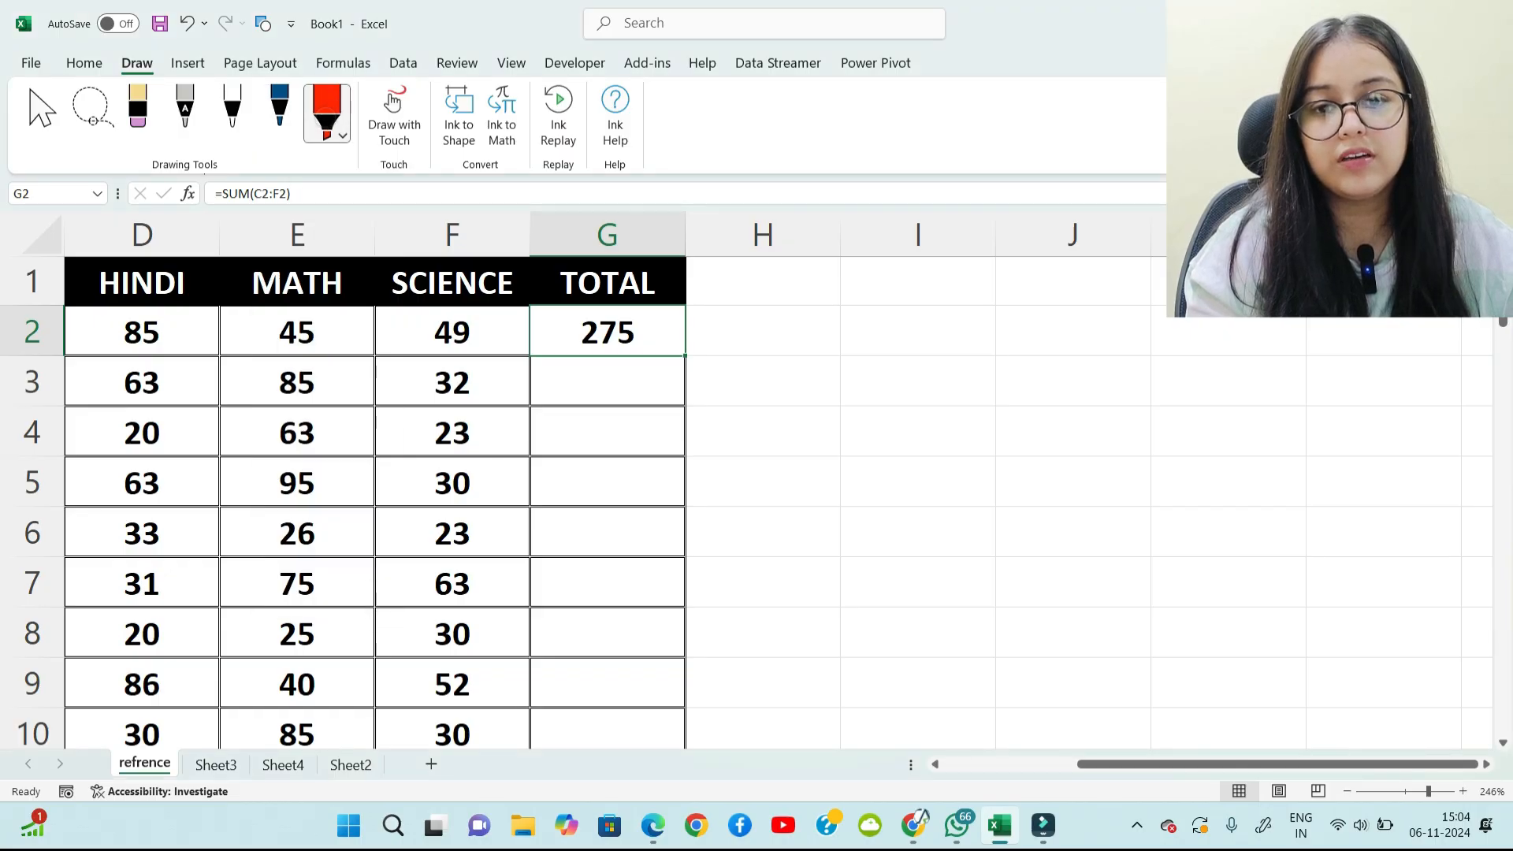
pyautogui.click(279, 110)
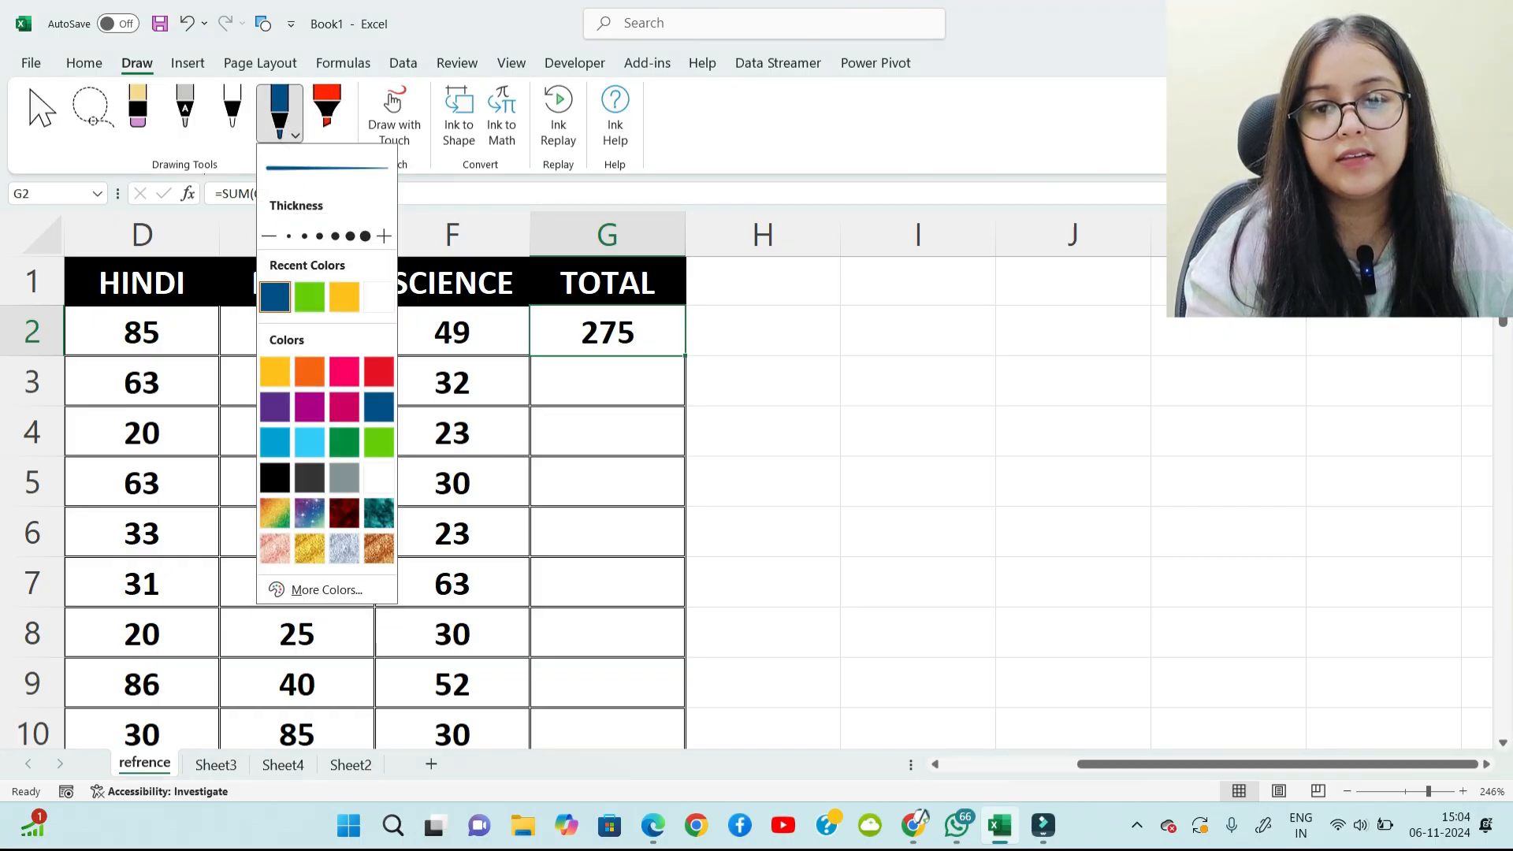
pyautogui.click(379, 371)
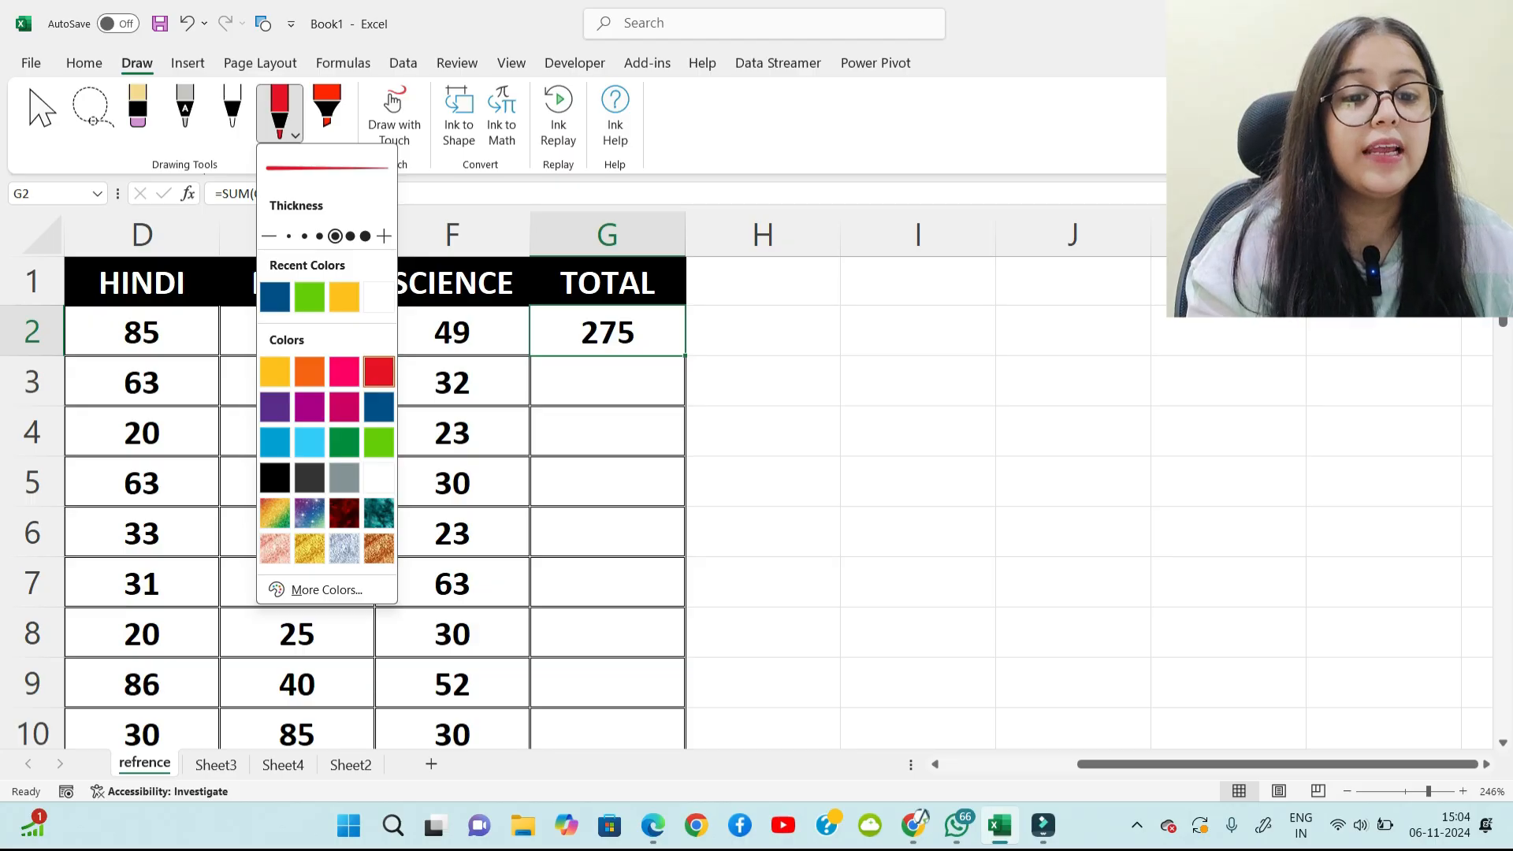
pyautogui.click(767, 332)
pyautogui.moveTo(767, 331); pyautogui.dragTo(769, 341)
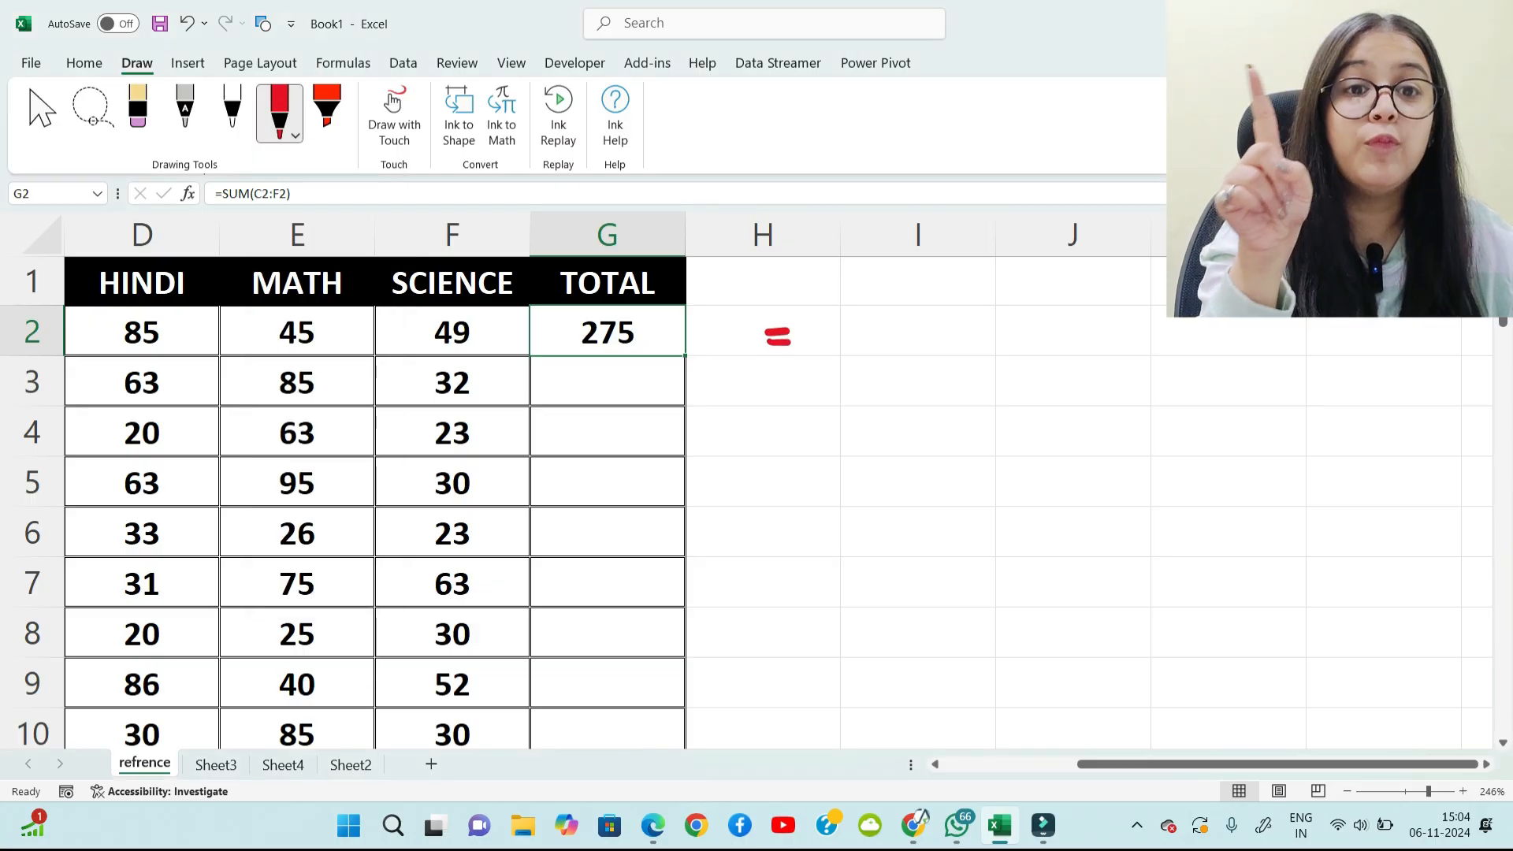
pyautogui.moveTo(832, 321)
pyautogui.mouseDown()
pyautogui.moveTo(807, 353)
pyautogui.moveTo(912, 359)
pyautogui.mouseUp()
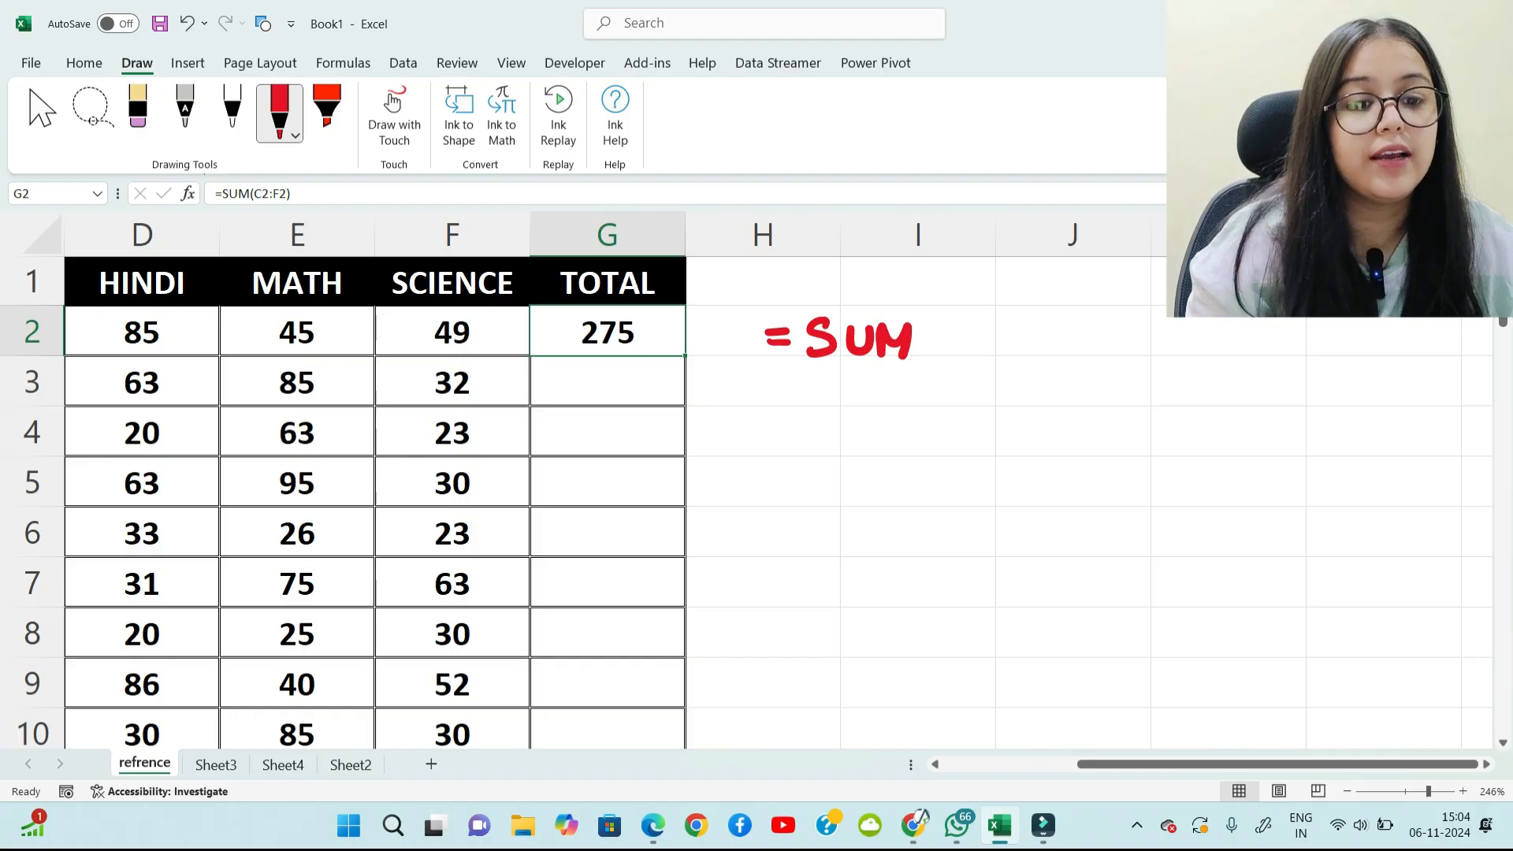
pyautogui.moveTo(971, 318)
pyautogui.mouseDown()
pyautogui.moveTo(945, 343)
pyautogui.moveTo(976, 364)
pyautogui.mouseUp()
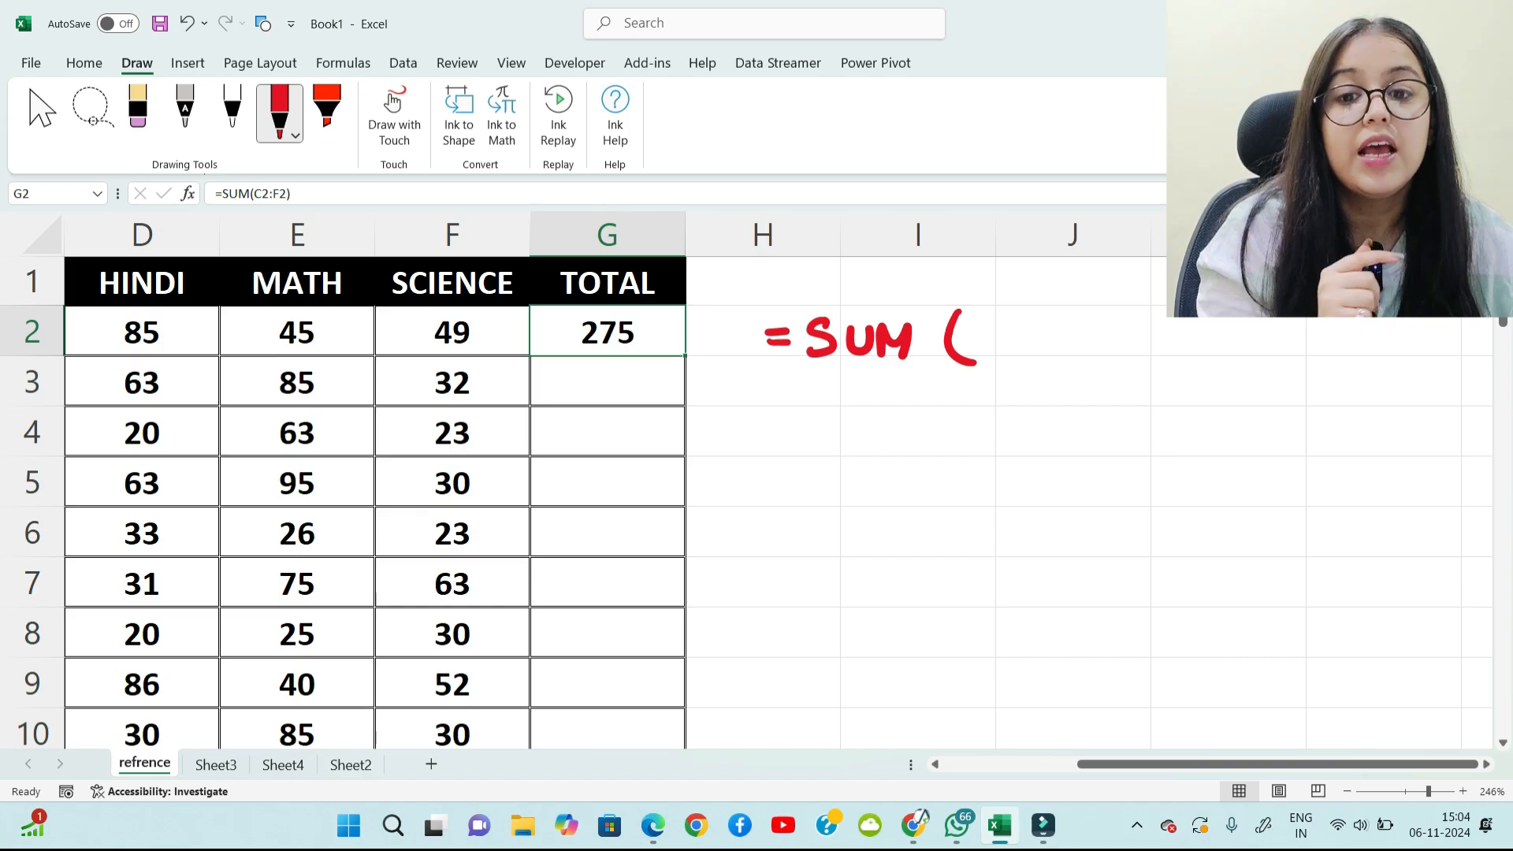
pyautogui.moveTo(1024, 325)
pyautogui.mouseDown()
pyautogui.moveTo(1027, 353)
pyautogui.moveTo(1096, 332)
pyautogui.mouseUp()
pyautogui.moveTo(1089, 345)
pyautogui.mouseDown()
pyautogui.moveTo(1149, 324)
pyautogui.moveTo(1198, 360)
pyautogui.mouseUp()
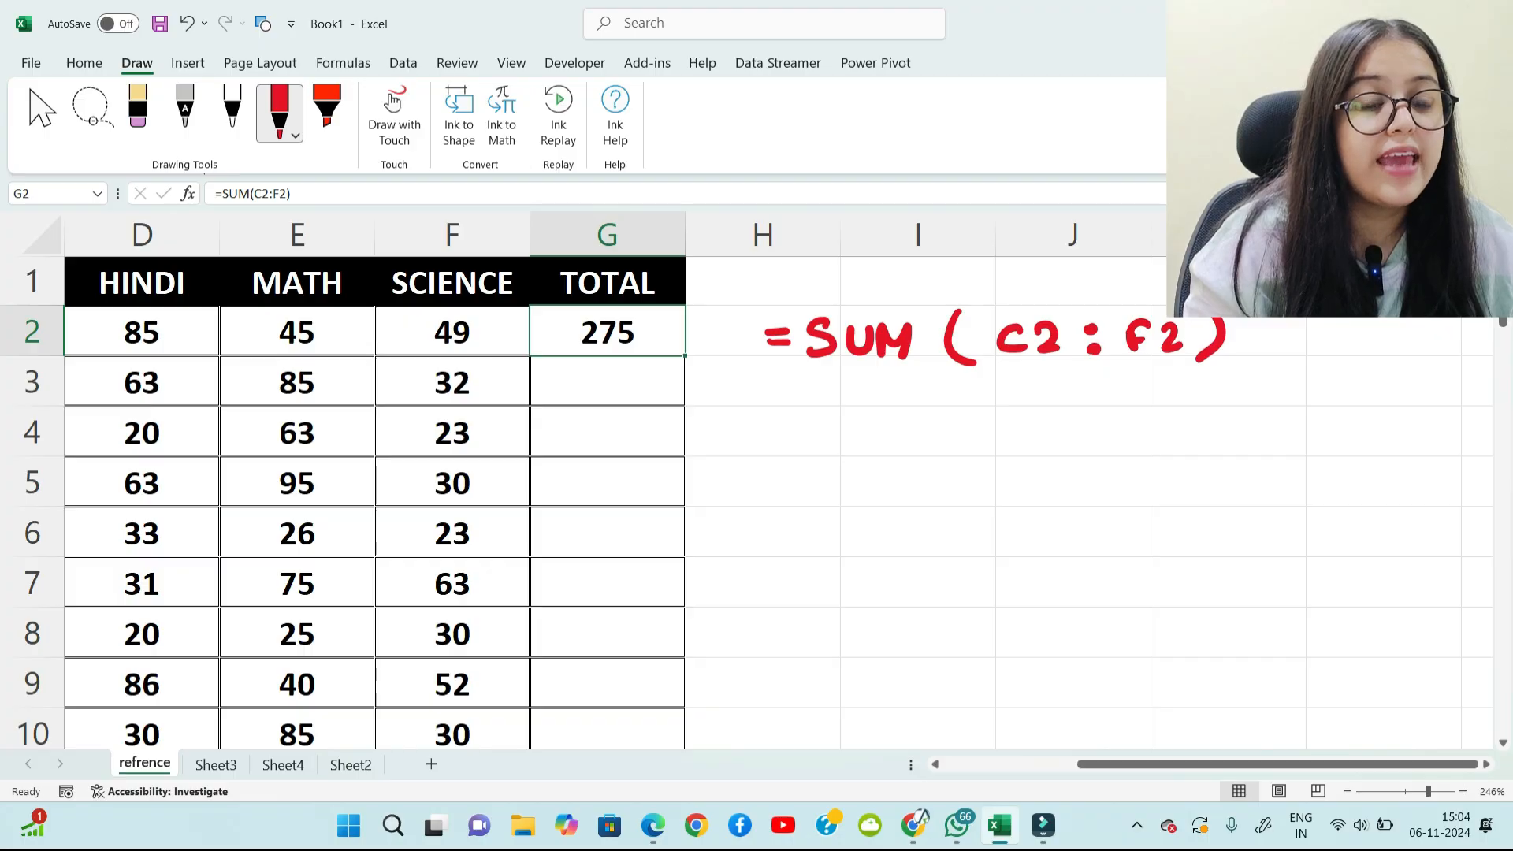
# Step: Draw down arrows under the C and 2 of the handwritten formula, and select column C to tick cell C2
pyautogui.moveTo(1008, 359); pyautogui.dragTo(1011, 393)
pyautogui.moveTo(998, 379); pyautogui.dragTo(1047, 396)
pyautogui.moveTo(1031, 380)
pyautogui.mouseDown()
pyautogui.moveTo(1046, 397)
pyautogui.moveTo(1066, 378)
pyautogui.mouseUp()
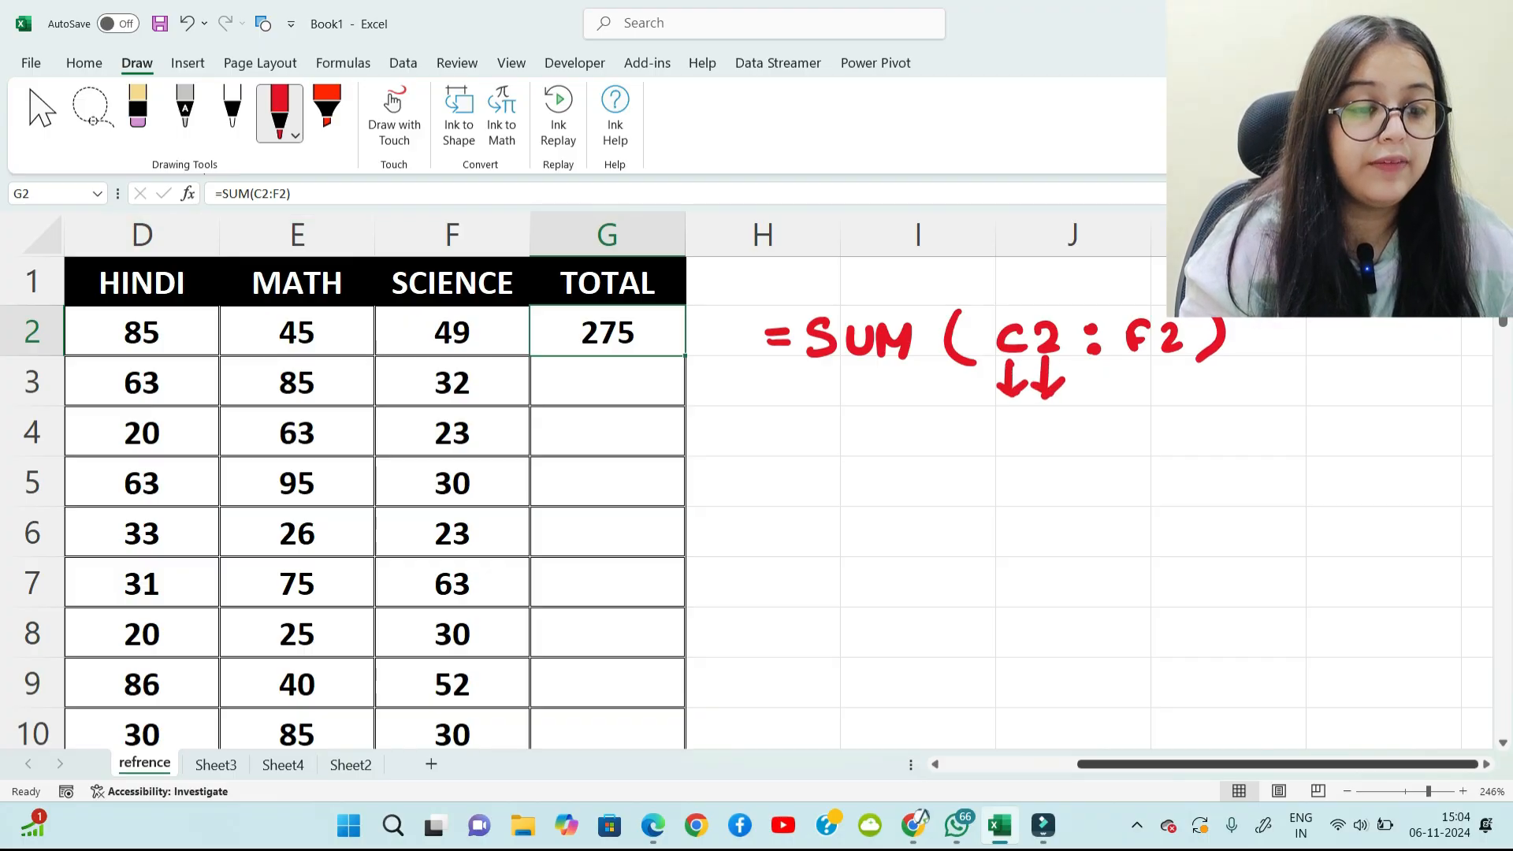
pyautogui.hscroll(-3, 599, 473)
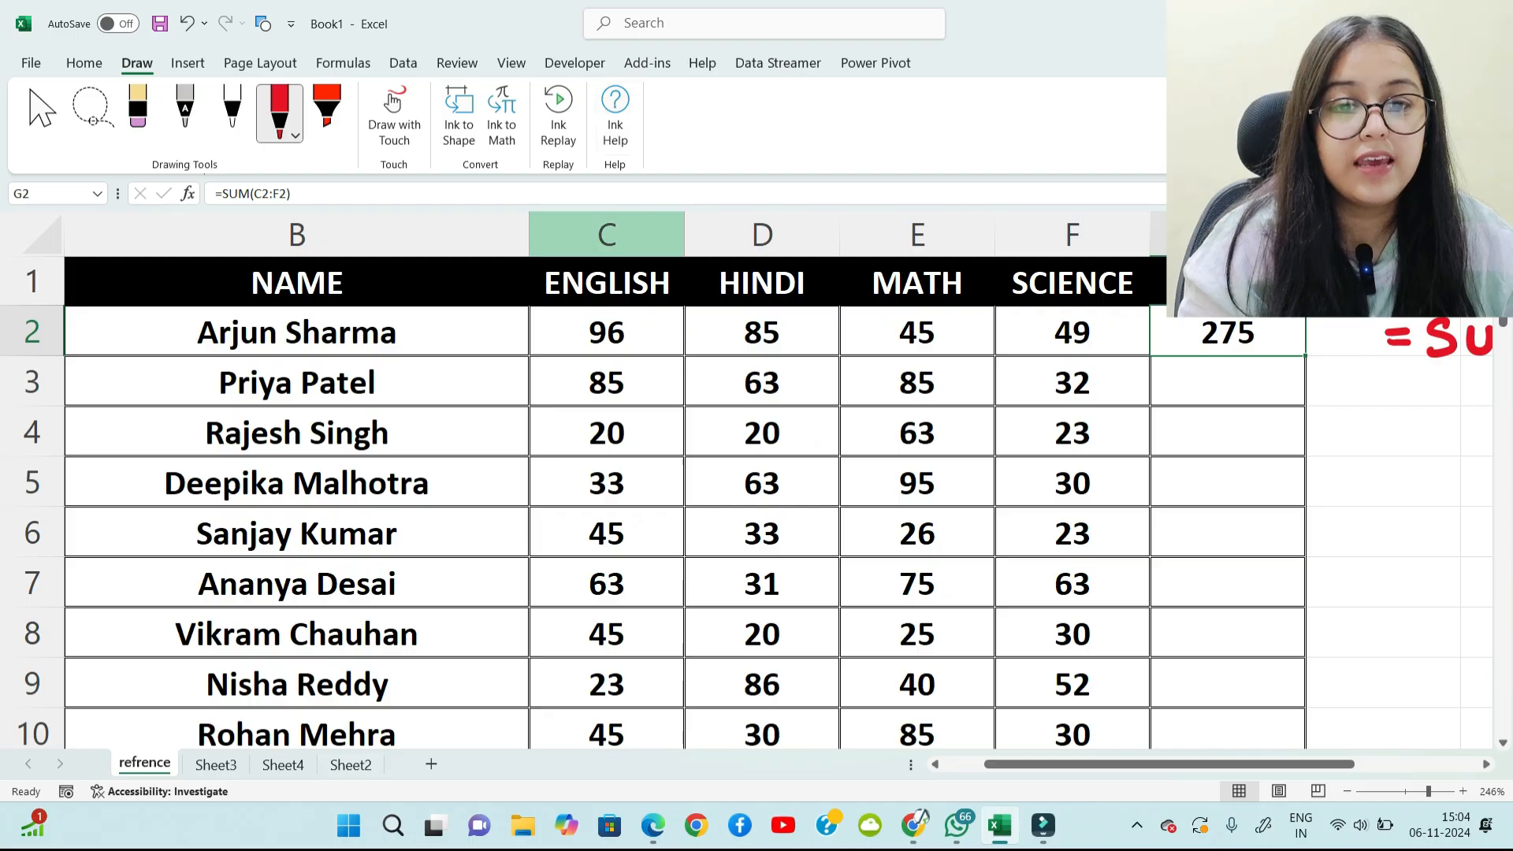
pyautogui.click(621, 235)
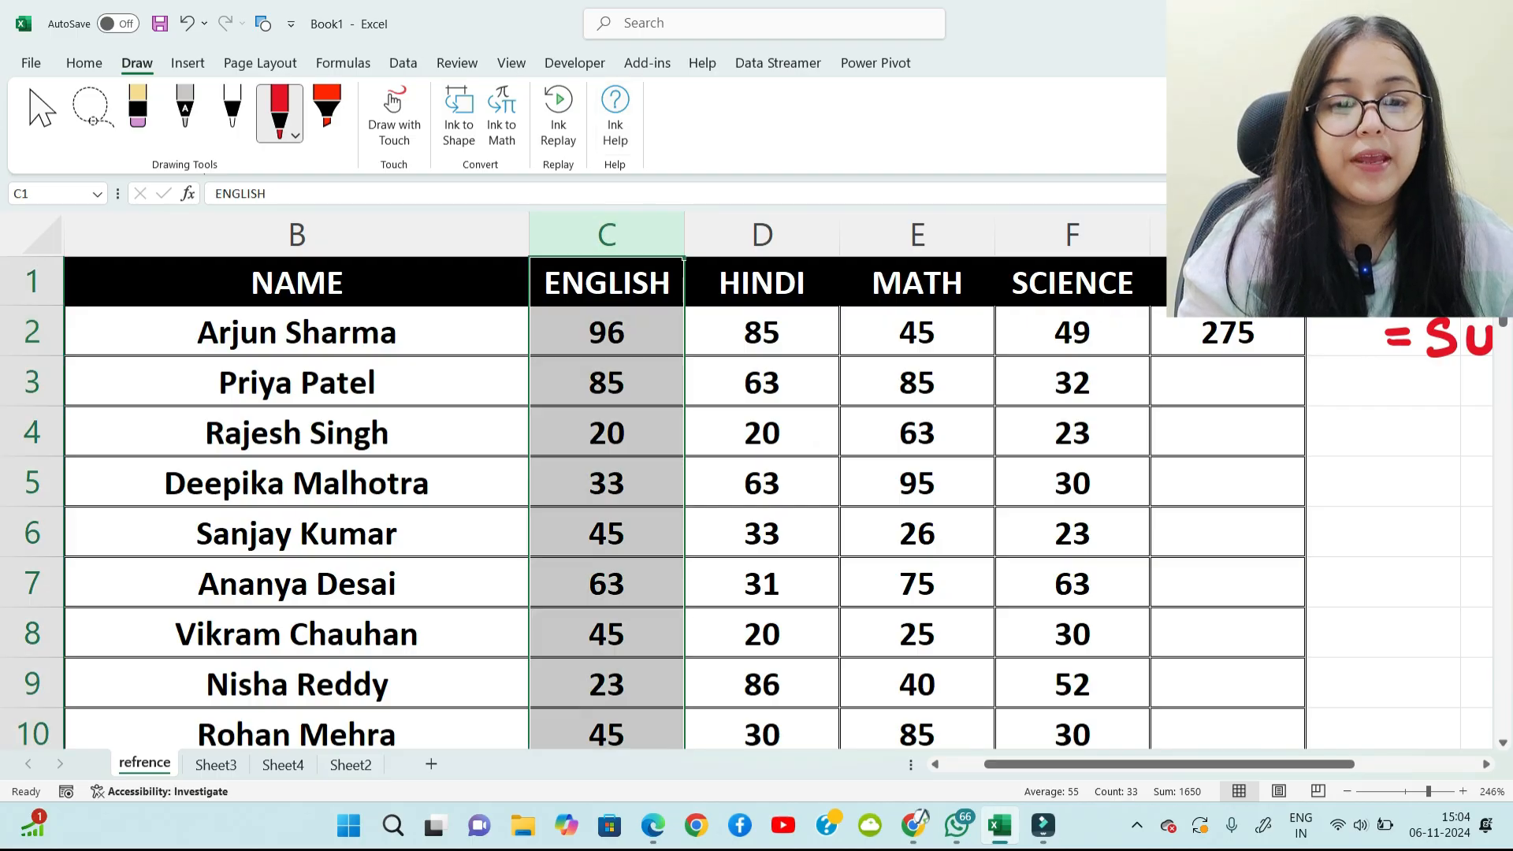
pyautogui.moveTo(630, 342); pyautogui.dragTo(672, 334)
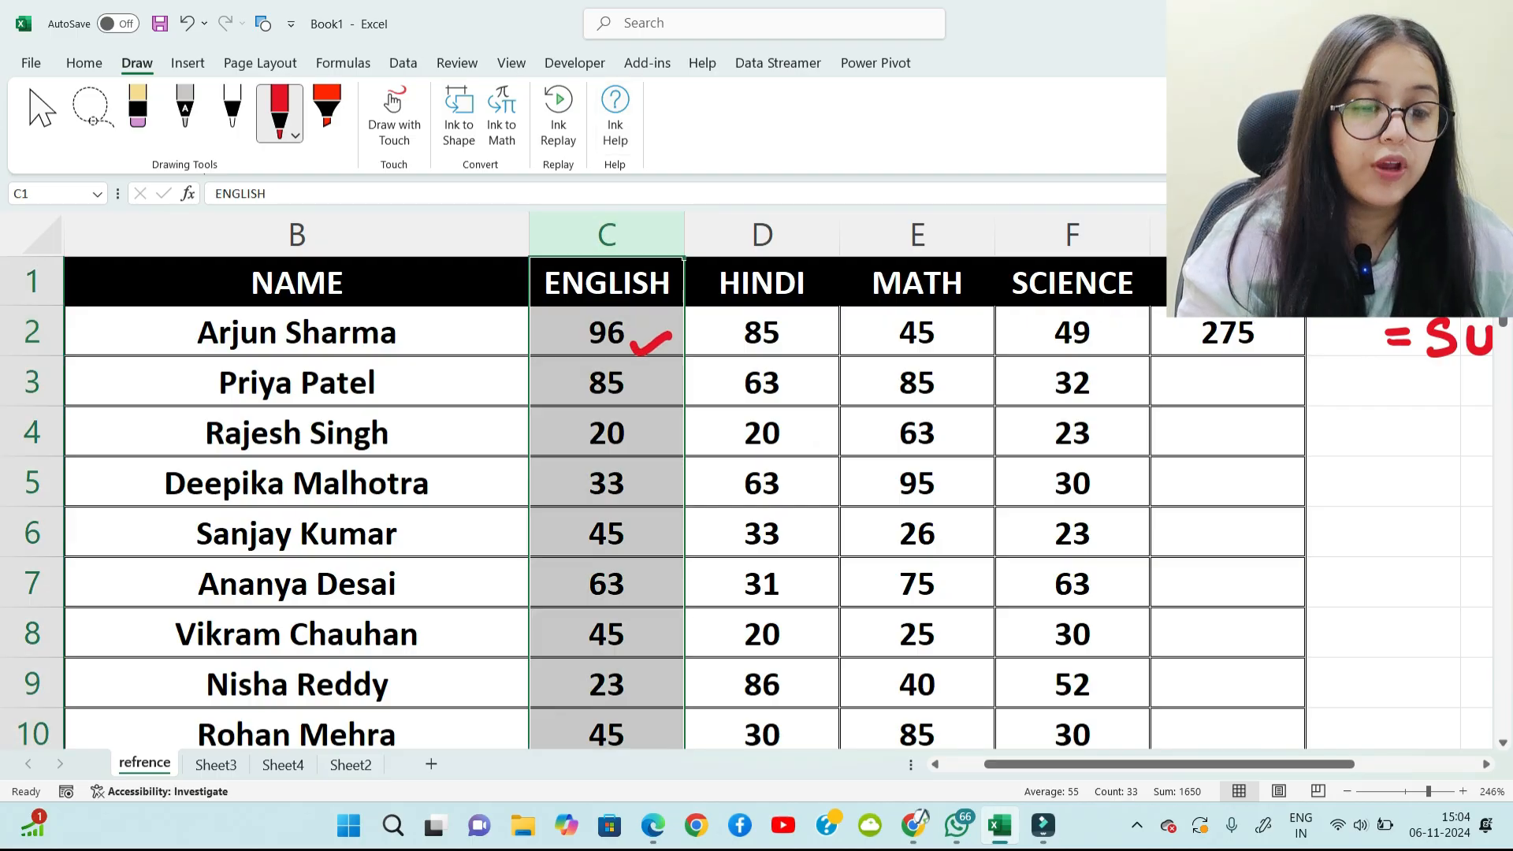
# Step: Draw underlined down arrows beneath the F and 2 of the handwritten formula and tick cell F2 in the table
pyautogui.moveTo(1170, 764); pyautogui.dragTo(1252, 764)
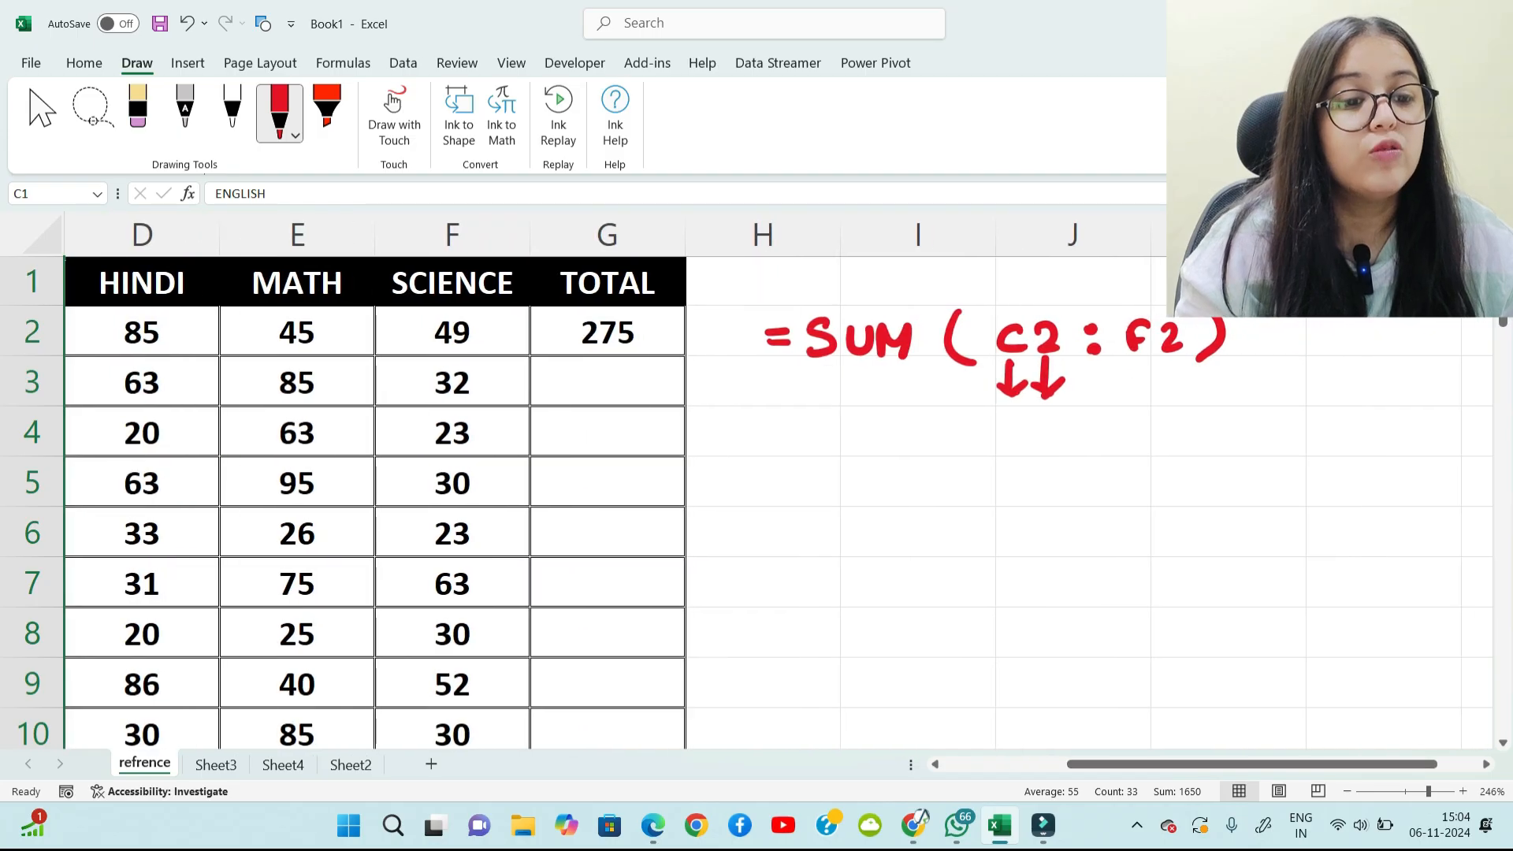
pyautogui.moveTo(1128, 361)
pyautogui.mouseDown()
pyautogui.moveTo(1128, 402)
pyautogui.moveTo(1142, 378)
pyautogui.mouseUp()
pyautogui.moveTo(1171, 371)
pyautogui.mouseDown()
pyautogui.moveTo(1174, 393)
pyautogui.moveTo(1191, 380)
pyautogui.moveTo(1123, 408)
pyautogui.moveTo(1192, 405)
pyautogui.mouseUp()
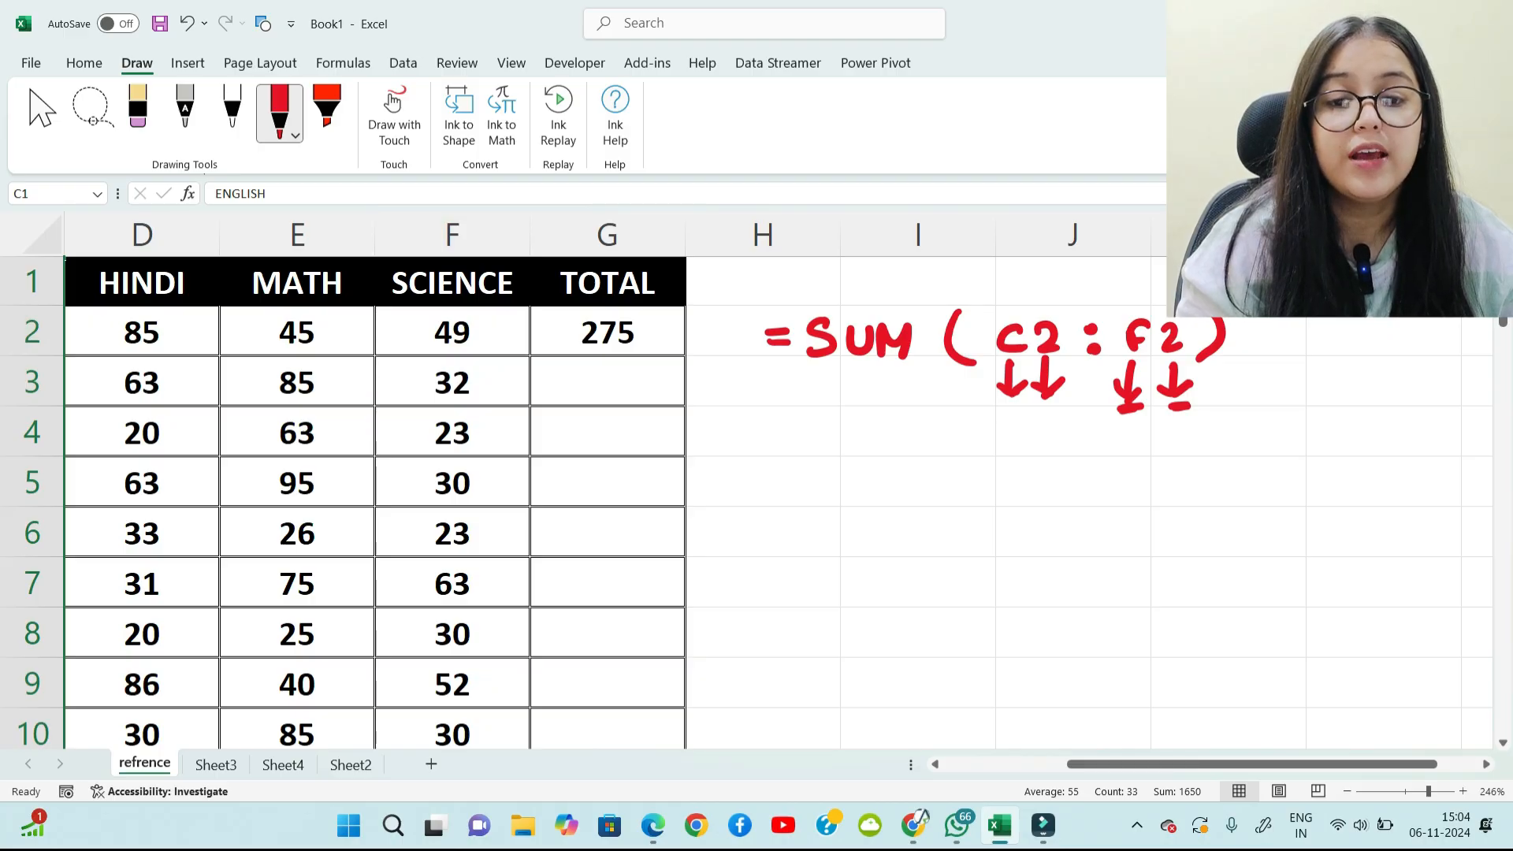
pyautogui.moveTo(481, 338); pyautogui.dragTo(524, 326)
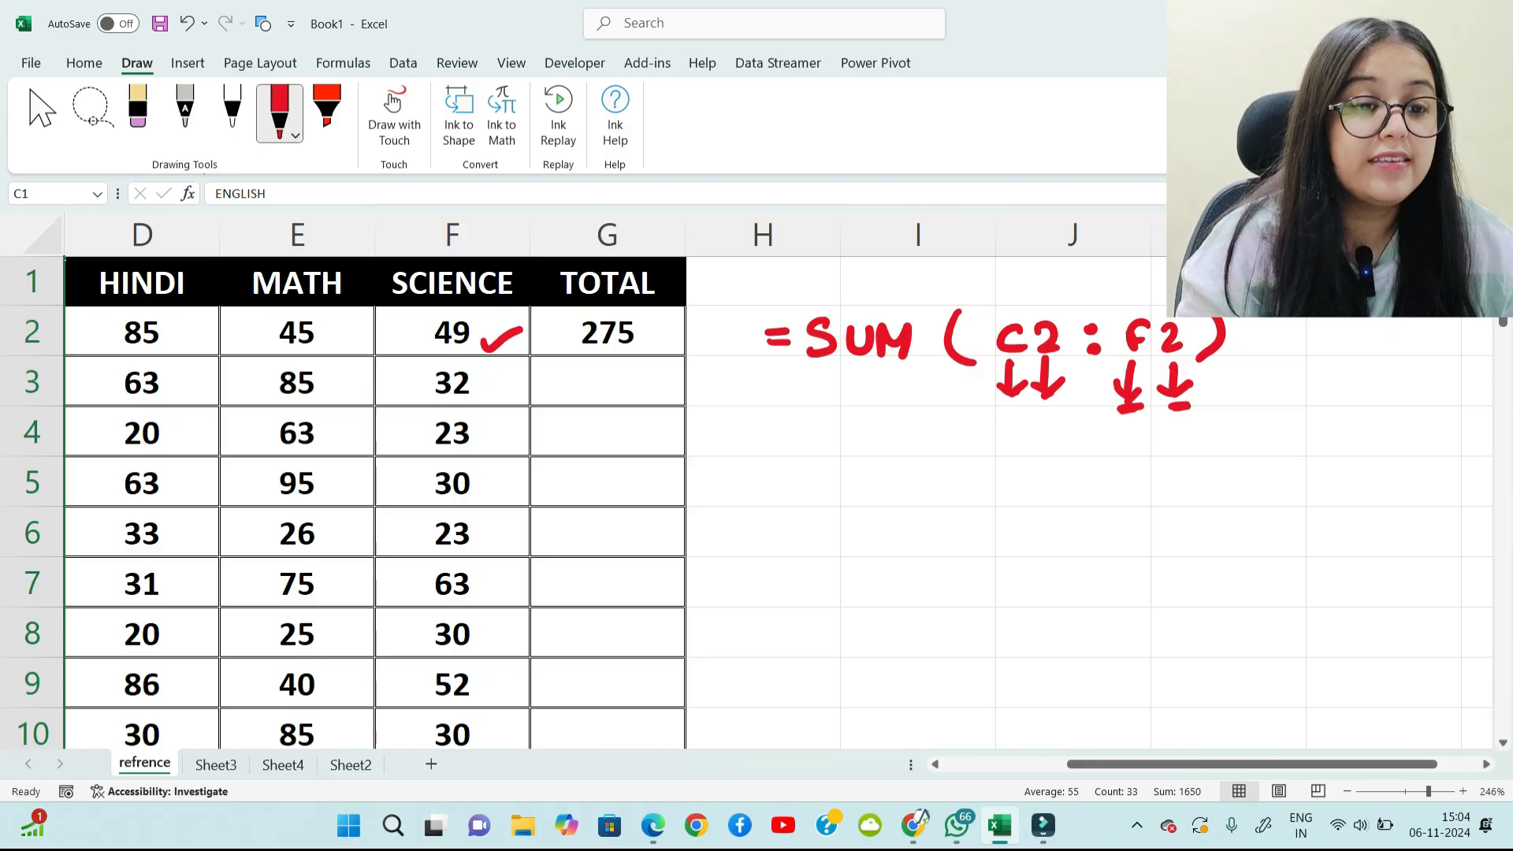
# Step: Circle the colon in the handwritten formula and label C2:F2 as "Range" beneath a wavy line
pyautogui.moveTo(1111, 314)
pyautogui.mouseDown()
pyautogui.moveTo(1084, 311)
pyautogui.moveTo(1099, 367)
pyautogui.moveTo(1112, 315)
pyautogui.mouseUp()
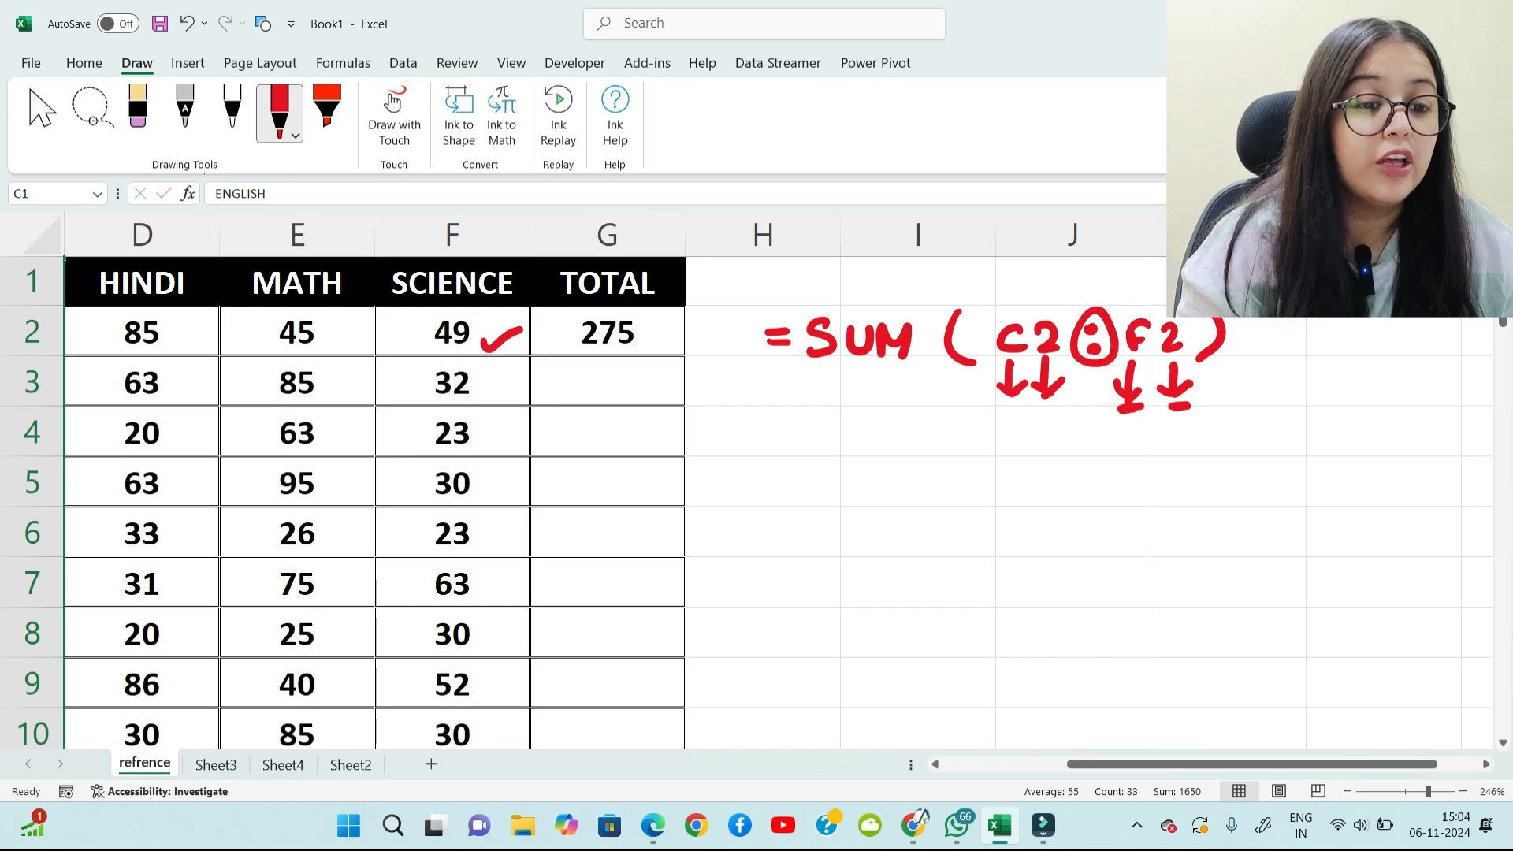
pyautogui.moveTo(1007, 437)
pyautogui.mouseDown()
pyautogui.moveTo(1174, 438)
pyautogui.moveTo(1195, 424)
pyautogui.mouseUp()
pyautogui.moveTo(1054, 477)
pyautogui.mouseDown()
pyautogui.moveTo(1054, 511)
pyautogui.moveTo(1150, 502)
pyautogui.moveTo(1139, 520)
pyautogui.mouseUp()
pyautogui.moveTo(1165, 490)
pyautogui.mouseDown()
pyautogui.moveTo(1185, 482)
pyautogui.moveTo(1185, 500)
pyautogui.mouseUp()
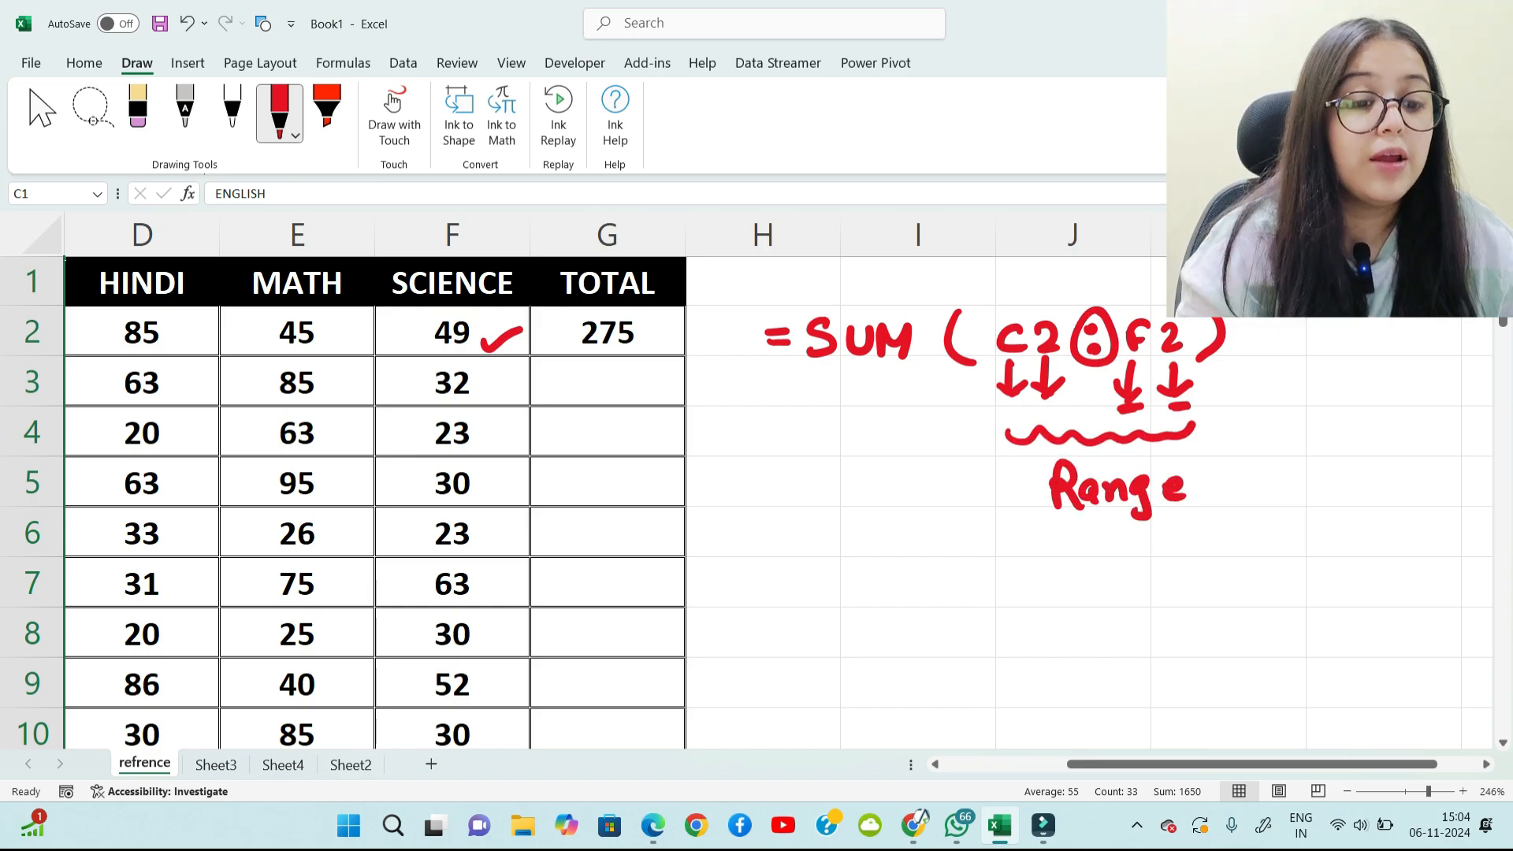
# Step: Handwrite "C2," and "F2" below "Range", circle each one, and add a tick above the colon in the handwritten formula
pyautogui.moveTo(1013, 569); pyautogui.dragTo(1010, 596)
pyautogui.moveTo(1018, 562); pyautogui.dragTo(1033, 592)
pyautogui.moveTo(1050, 585); pyautogui.dragTo(1046, 604)
pyautogui.moveTo(1081, 556)
pyautogui.mouseDown()
pyautogui.moveTo(1074, 598)
pyautogui.moveTo(1092, 575)
pyautogui.mouseUp()
pyautogui.moveTo(1100, 564); pyautogui.dragTo(1143, 581)
pyautogui.moveTo(1034, 536)
pyautogui.mouseDown()
pyautogui.moveTo(1060, 562)
pyautogui.moveTo(1001, 539)
pyautogui.moveTo(1028, 605)
pyautogui.mouseUp()
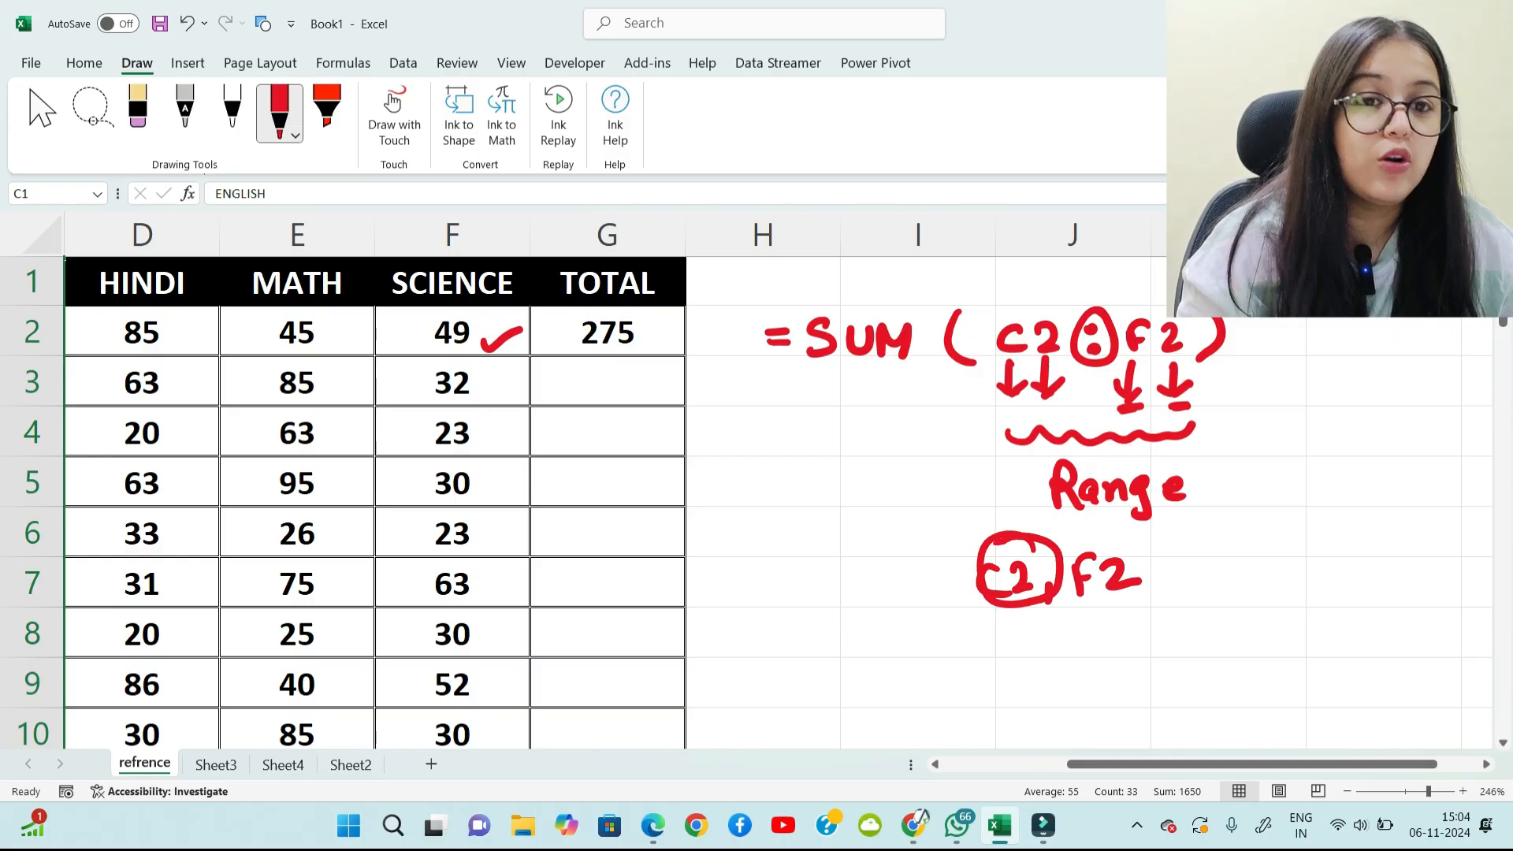
pyautogui.moveTo(1091, 548); pyautogui.dragTo(1128, 531)
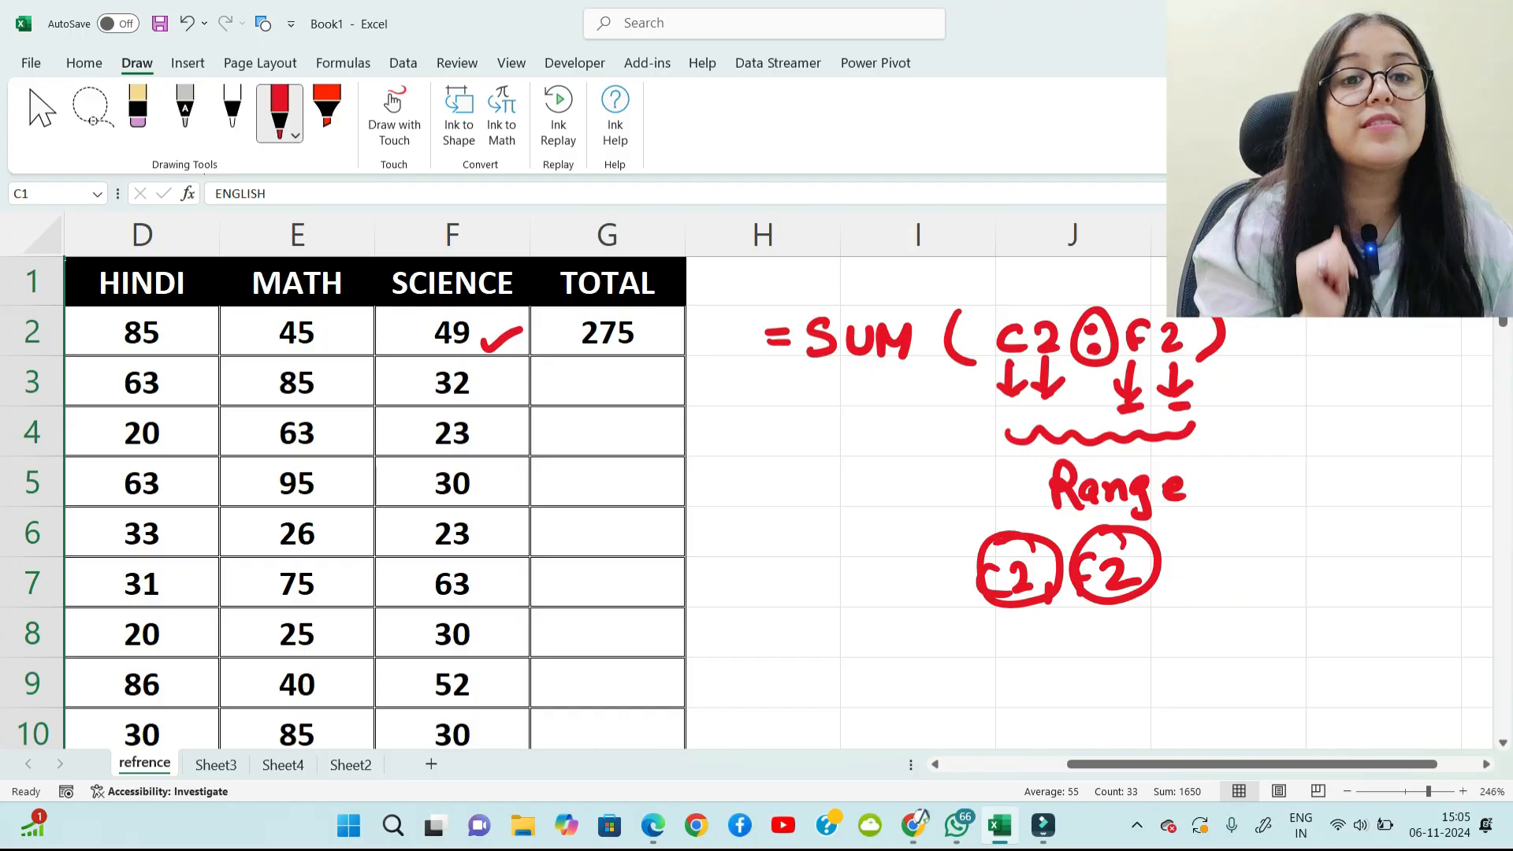
pyautogui.moveTo(1105, 296); pyautogui.dragTo(1140, 280)
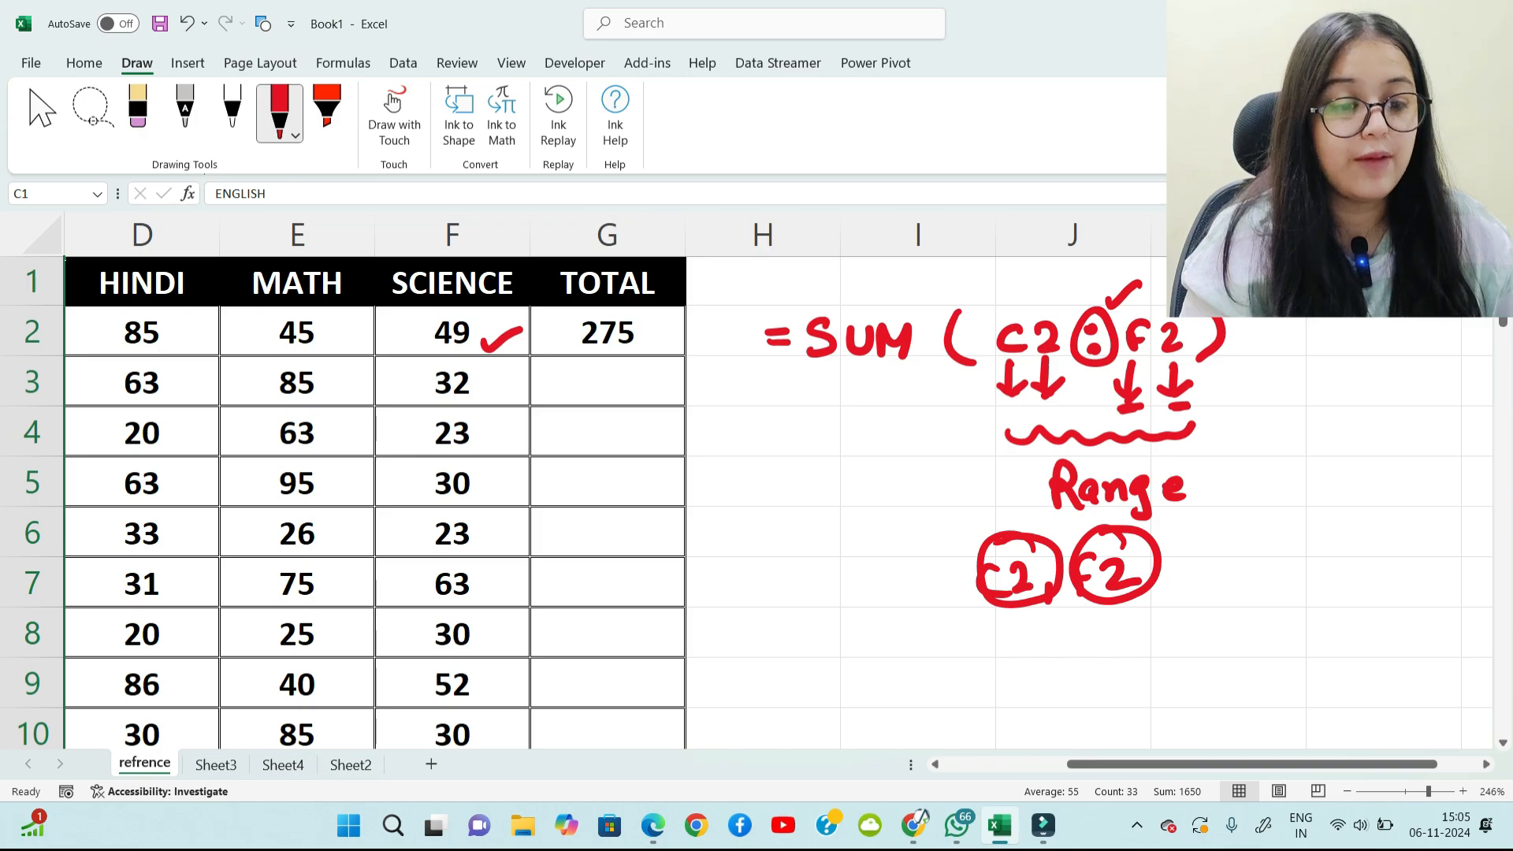
pyautogui.moveTo(1177, 764); pyautogui.dragTo(1094, 765)
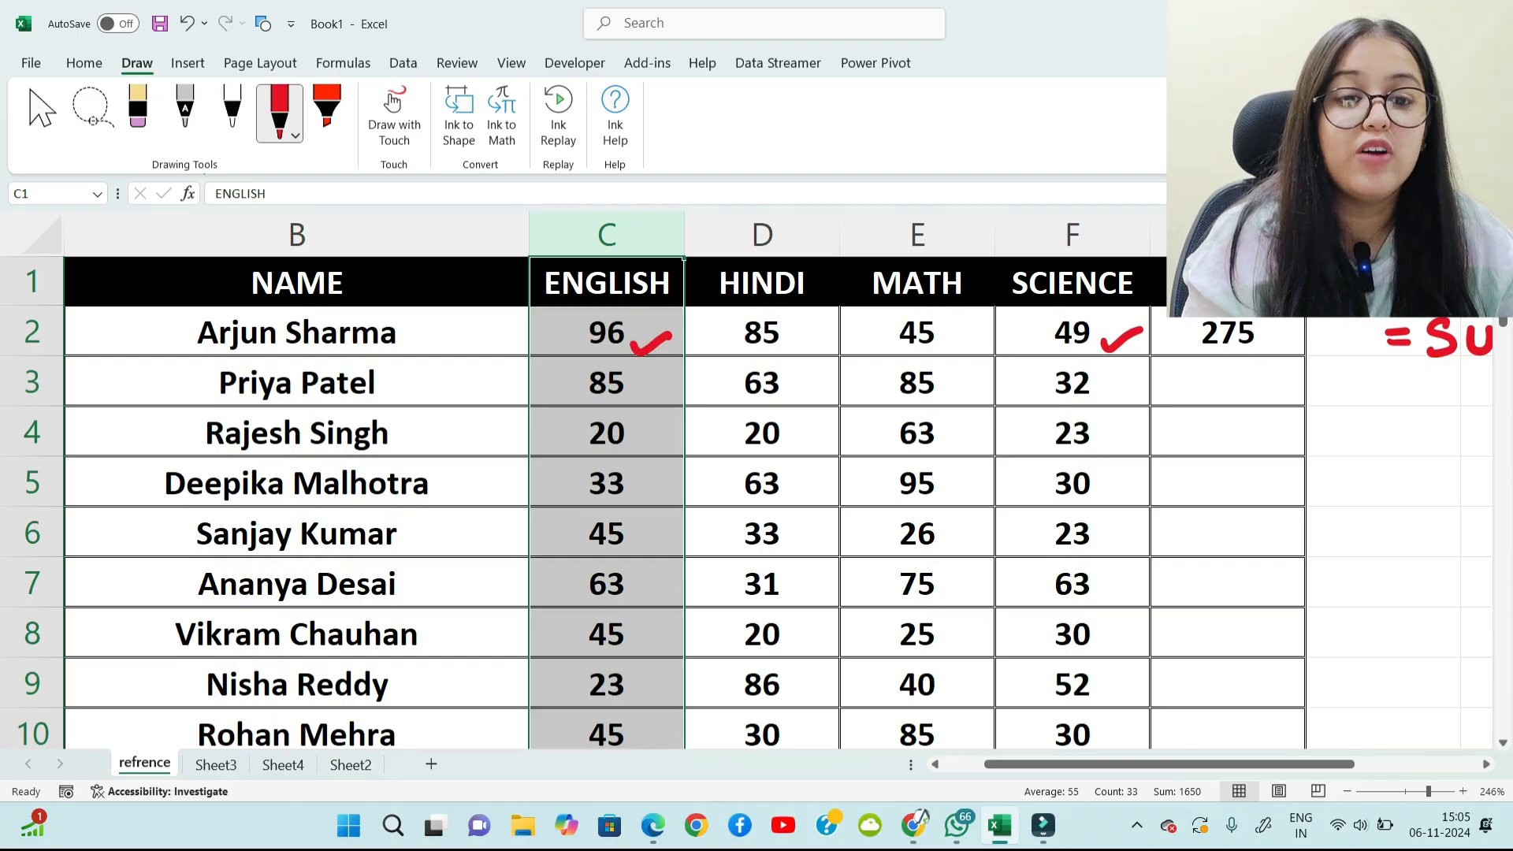
# Step: Draw ticks beside the HINDI and MATH marks in row 2 and circle the total in G2
pyautogui.moveTo(790, 335); pyautogui.dragTo(830, 323)
pyautogui.moveTo(961, 337); pyautogui.dragTo(989, 325)
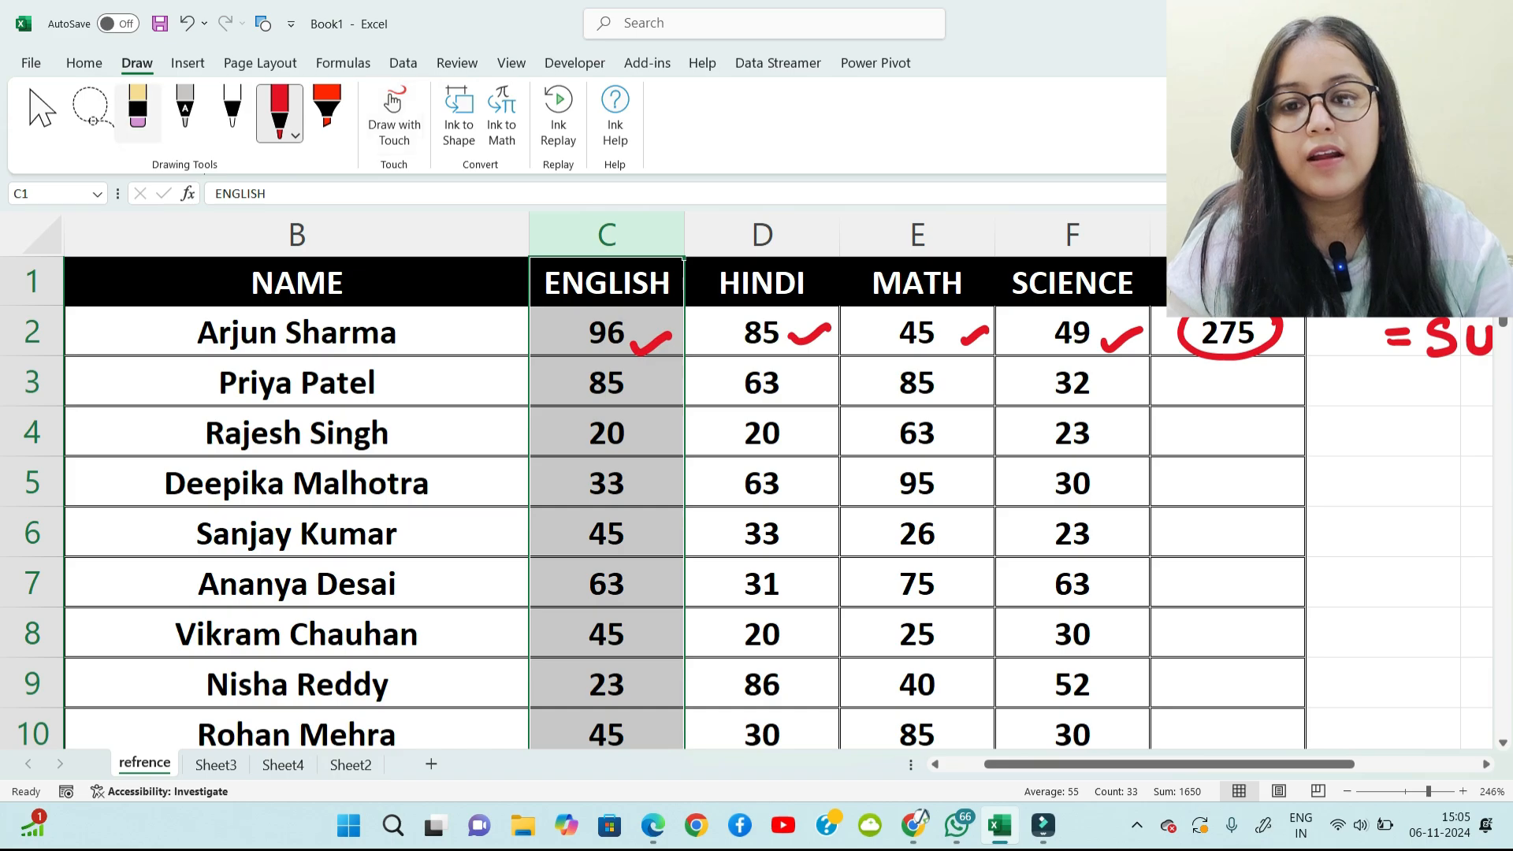
# Step: Erase the ticks in row 2, the circle around G2 and the handwritten formula notes beside the table
pyautogui.click(138, 113)
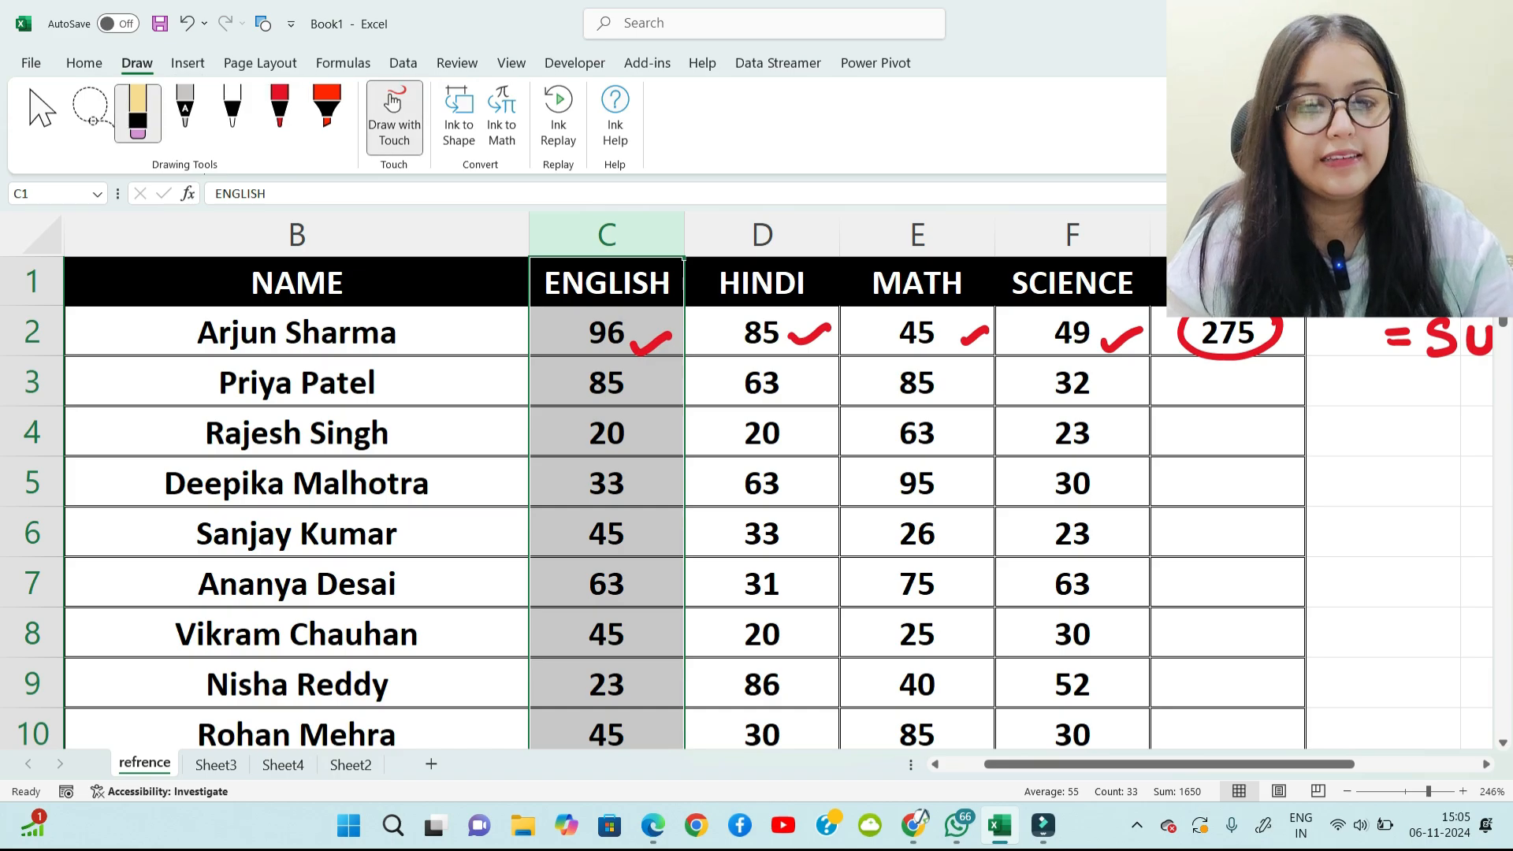
pyautogui.click(651, 344)
pyautogui.click(975, 337)
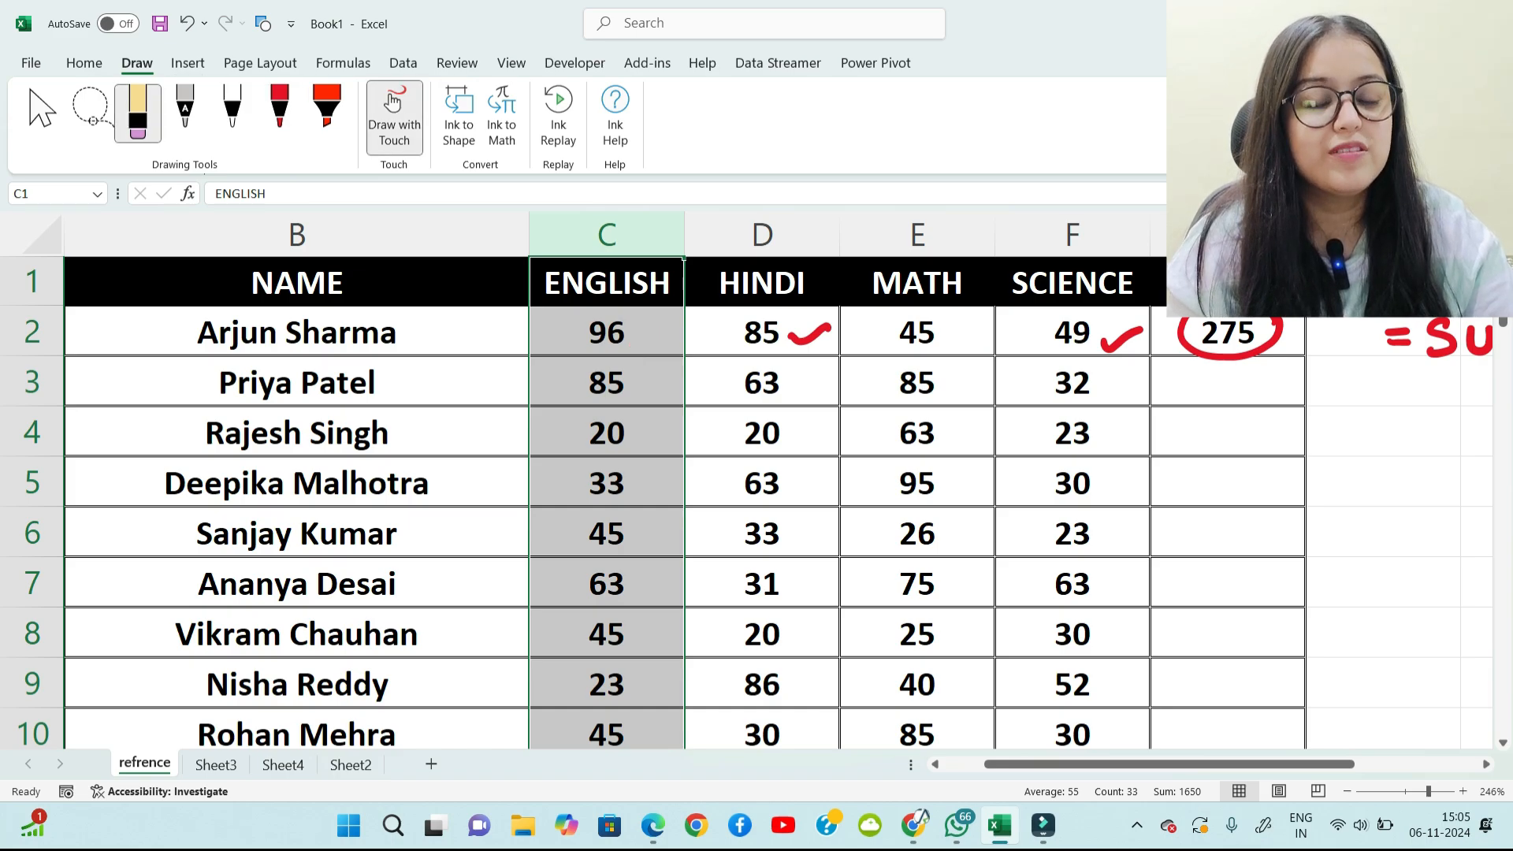
pyautogui.click(809, 335)
pyautogui.click(1121, 340)
pyautogui.click(1398, 343)
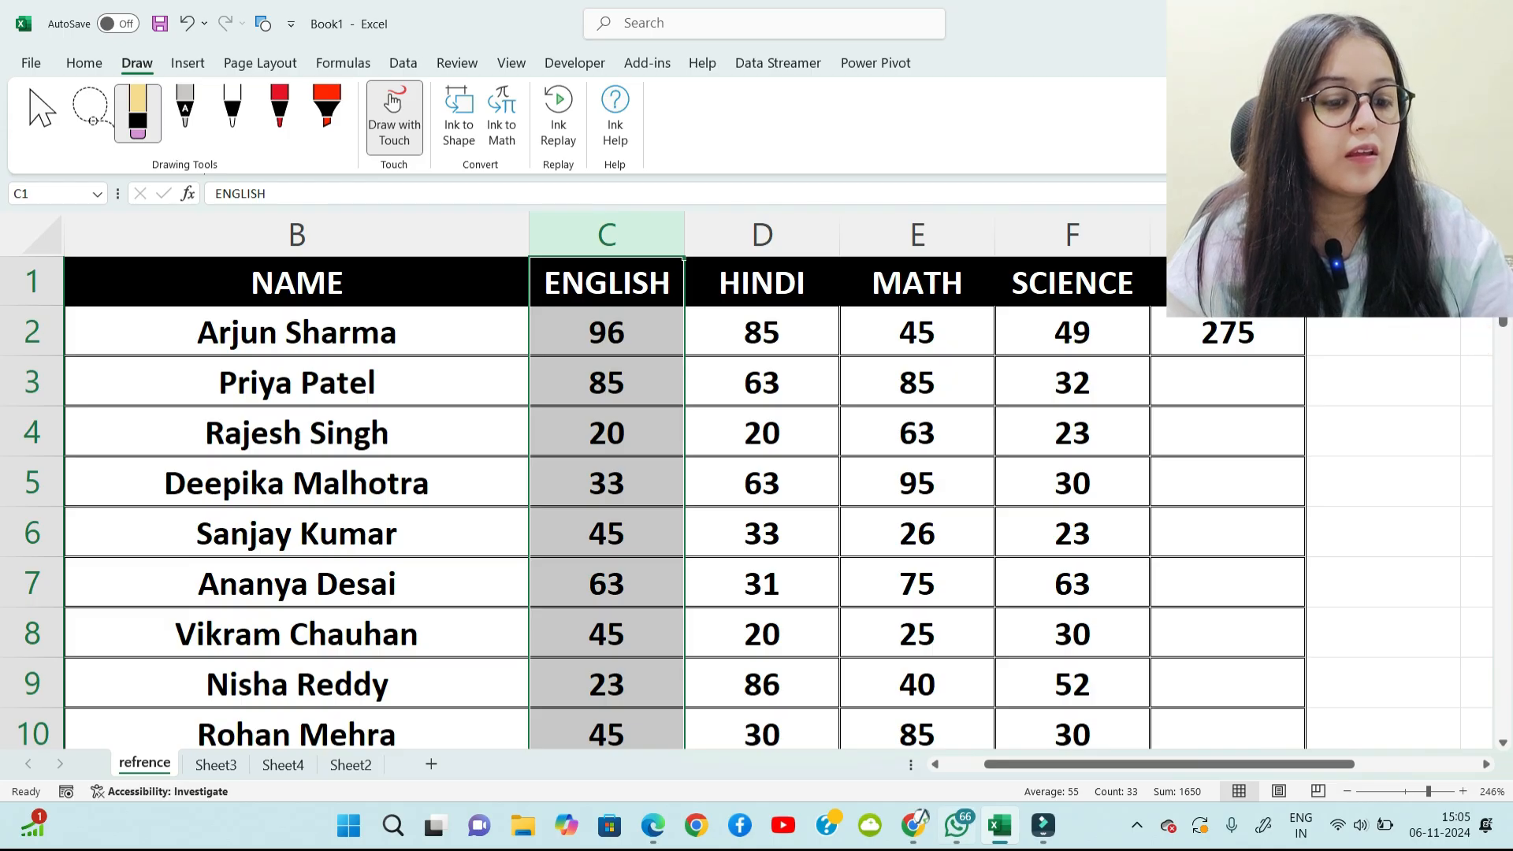
pyautogui.moveTo(1046, 764); pyautogui.dragTo(1174, 764)
pyautogui.moveTo(965, 387)
pyautogui.mouseDown()
pyautogui.moveTo(930, 388)
pyautogui.moveTo(968, 297)
pyautogui.moveTo(1060, 350)
pyautogui.moveTo(940, 355)
pyautogui.mouseUp()
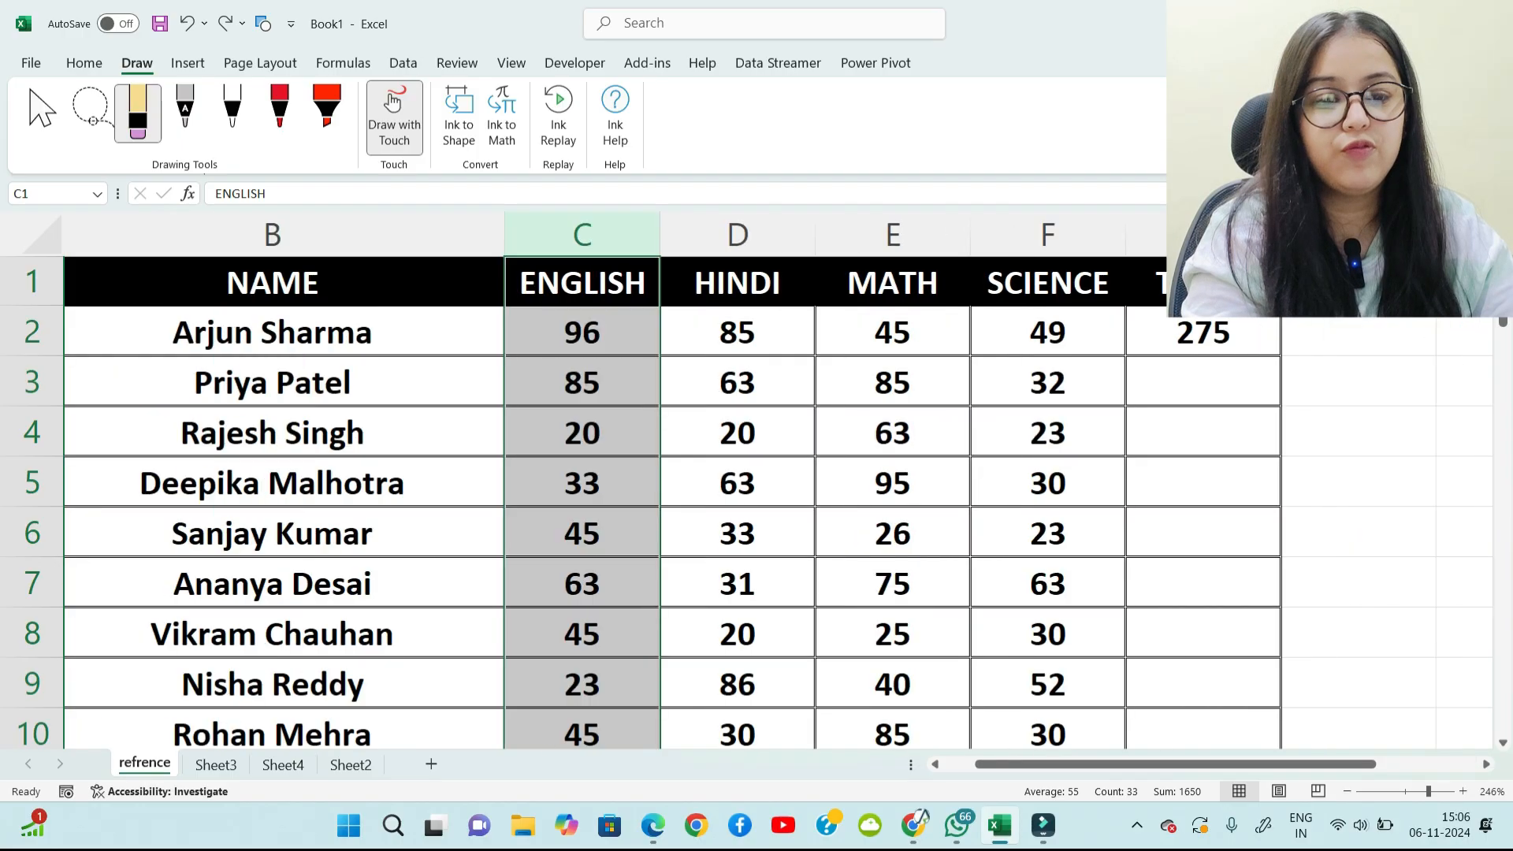
# Step: Fill the =SUM(C2:F2) formula from G2 down the total column to G11
pyautogui.hscroll(-1, 757, 481)
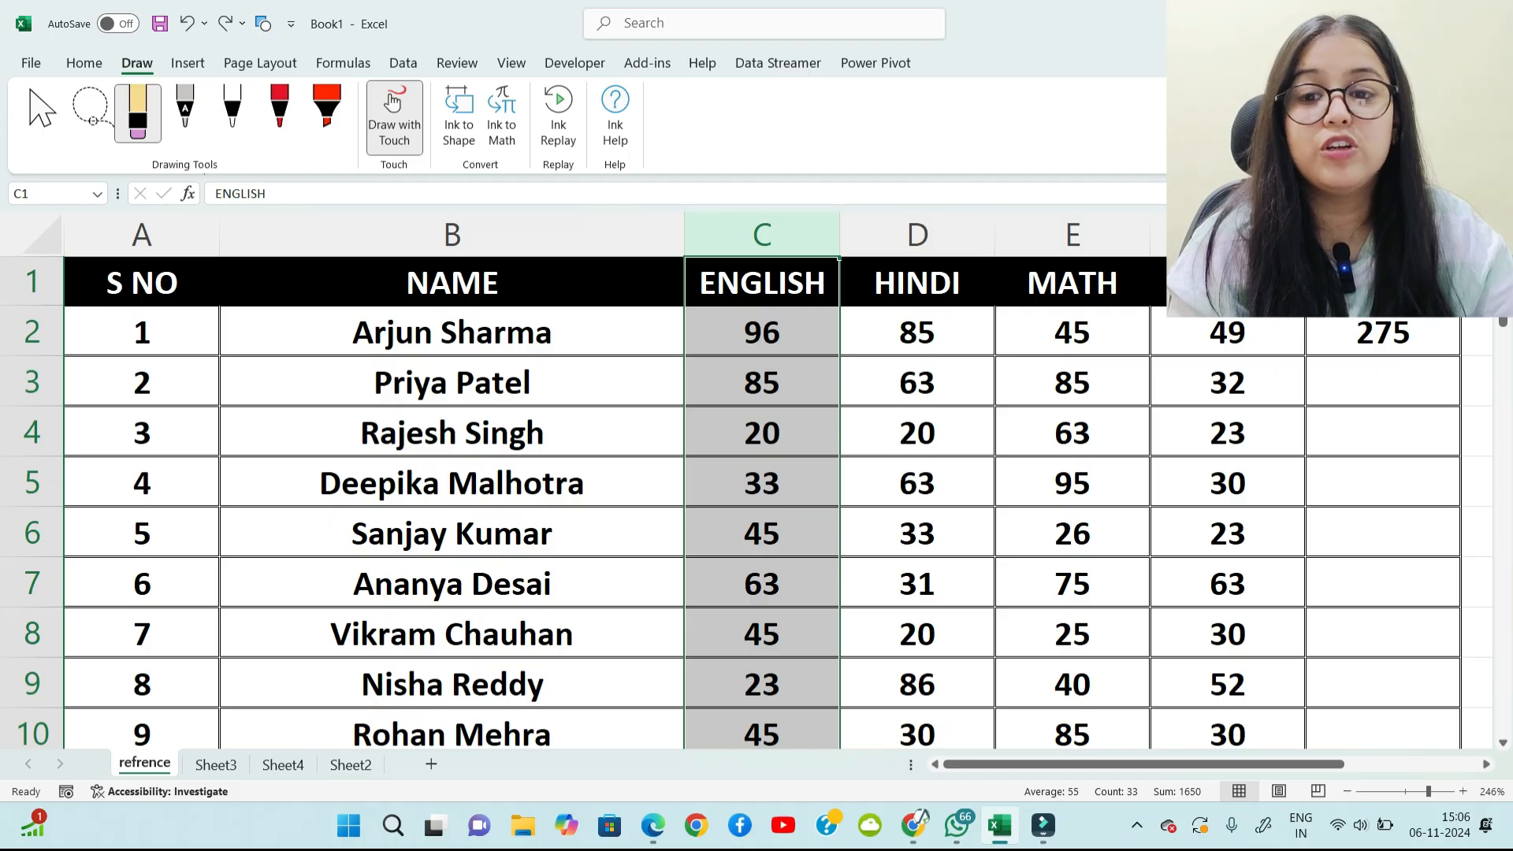
pyautogui.click(43, 114)
pyautogui.click(1383, 334)
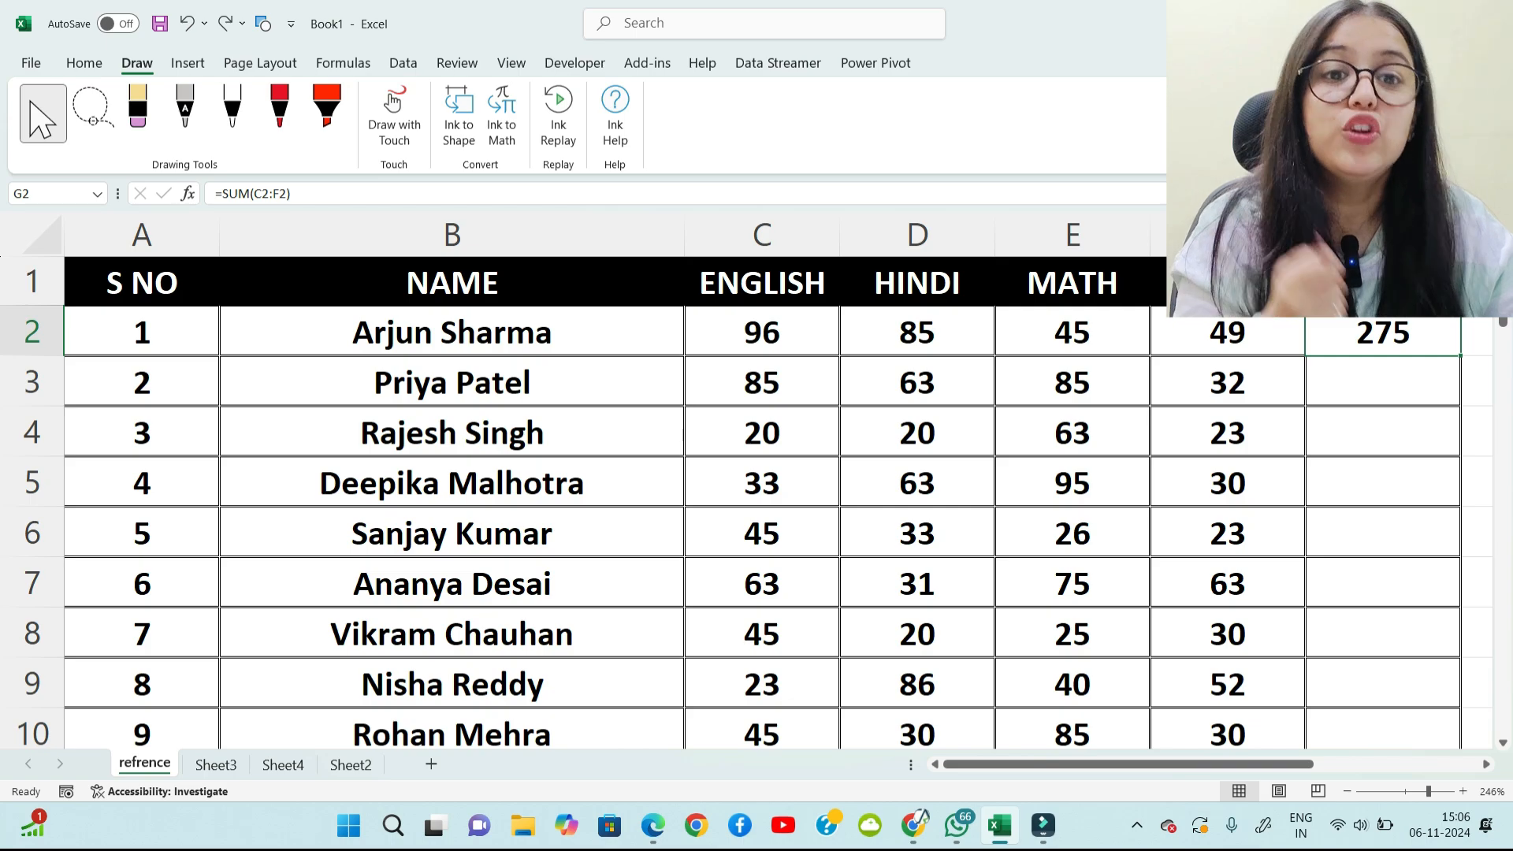
pyautogui.moveTo(1460, 355); pyautogui.dragTo(1458, 710)
pyautogui.scroll(1, 756, 496)
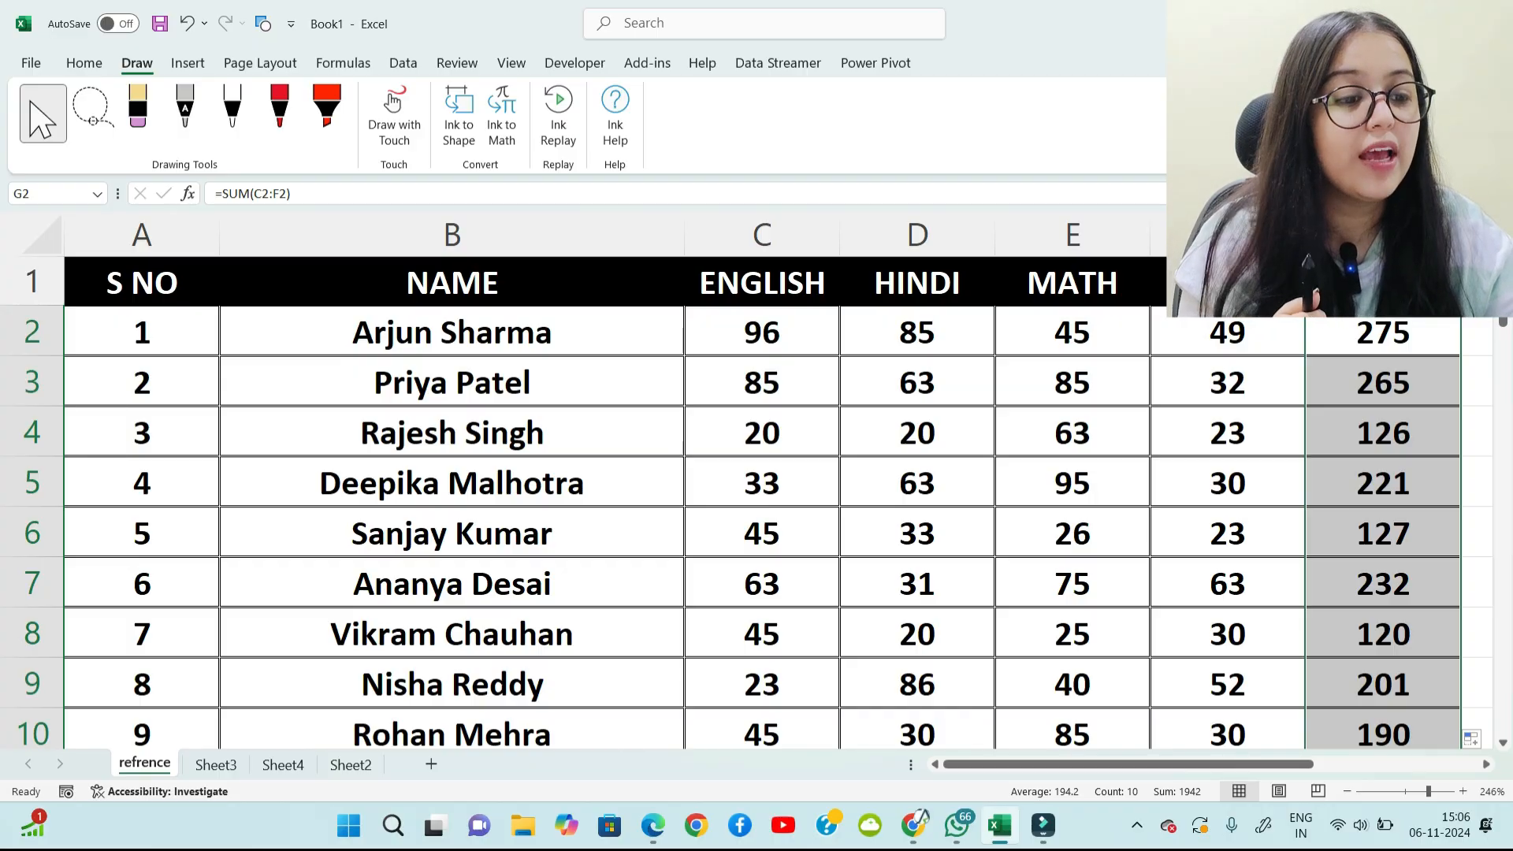
# Step: Compare the formulas in G2, G3 and G4 to examine how the row references change
pyautogui.click(1382, 382)
pyautogui.click(1383, 334)
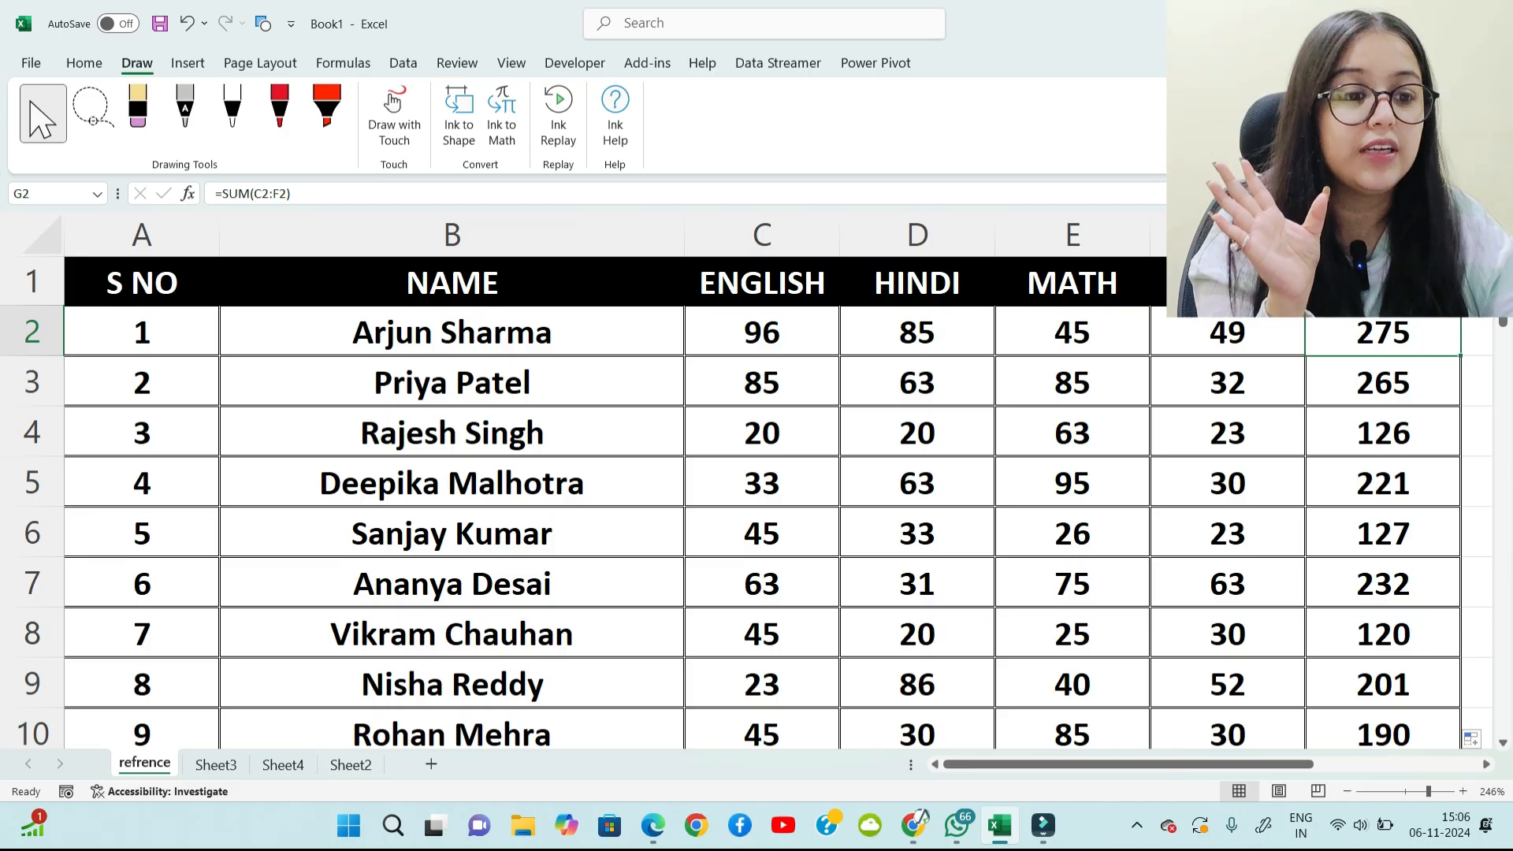
pyautogui.click(1383, 383)
pyautogui.click(1382, 332)
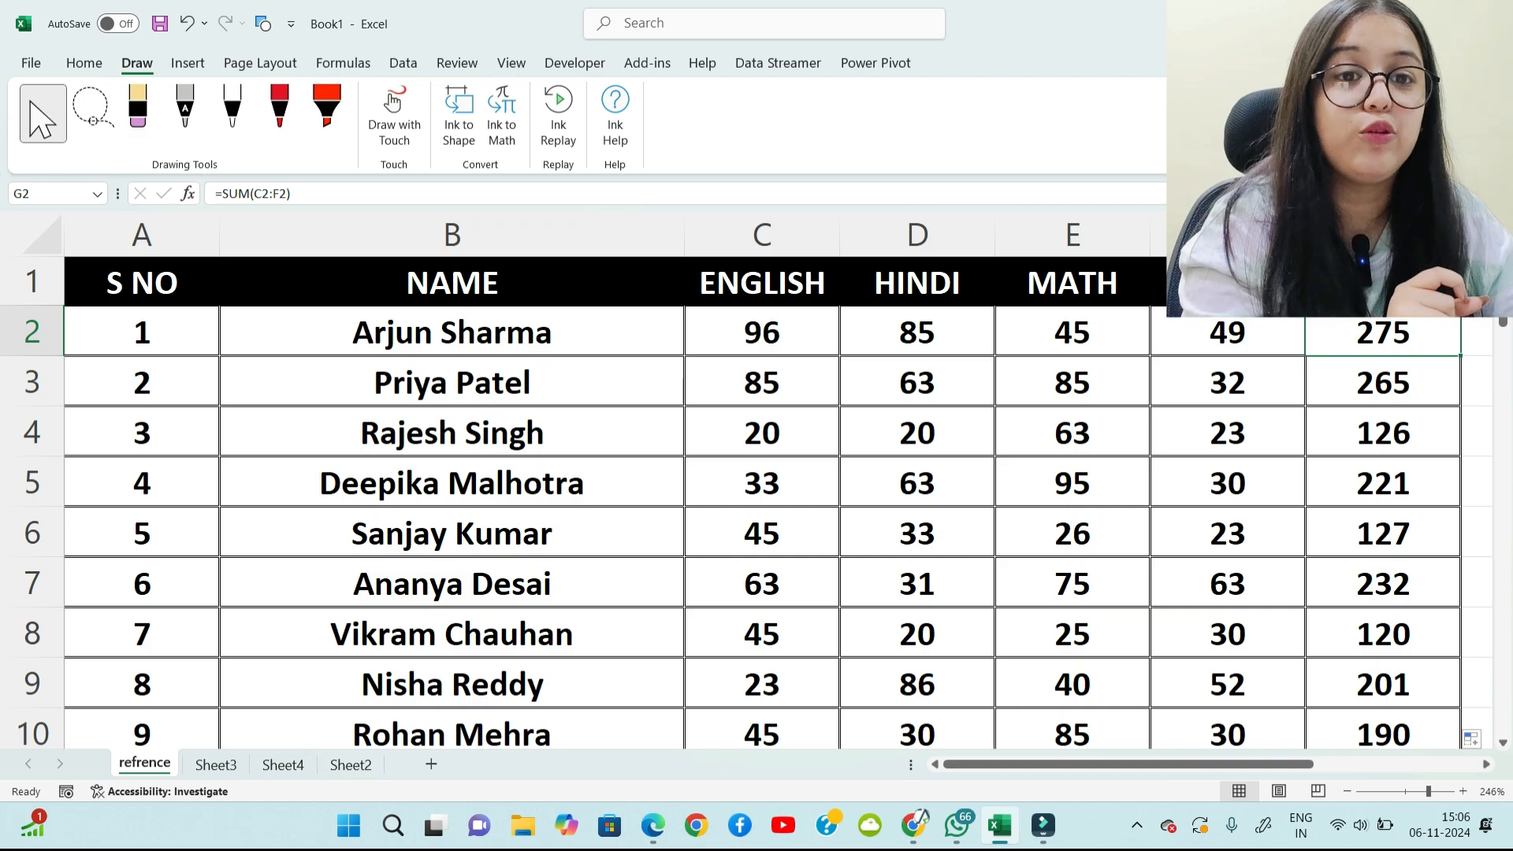
pyautogui.press('Down')
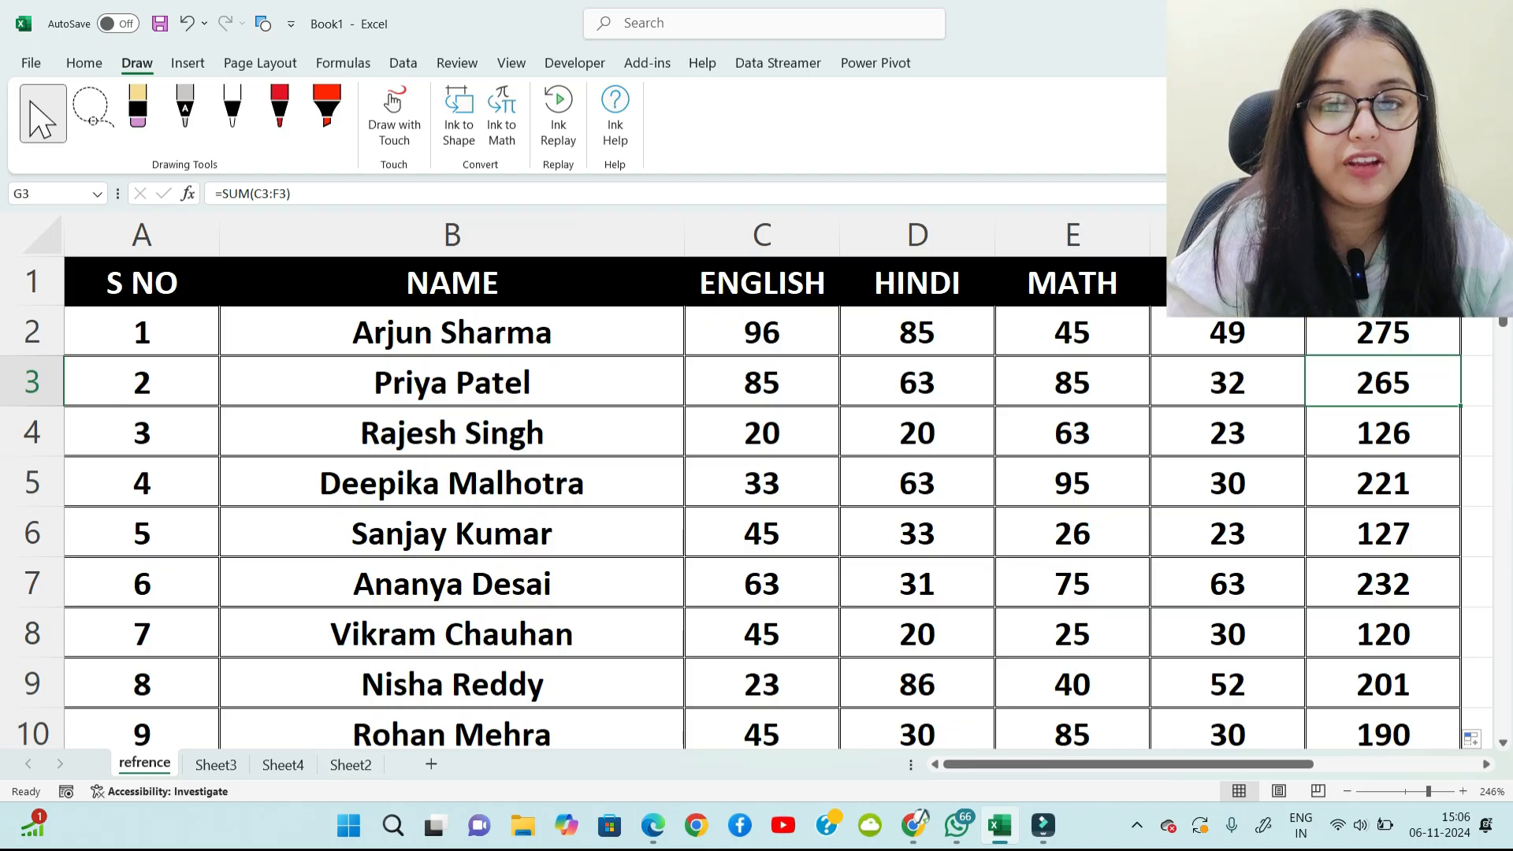
pyautogui.click(1383, 432)
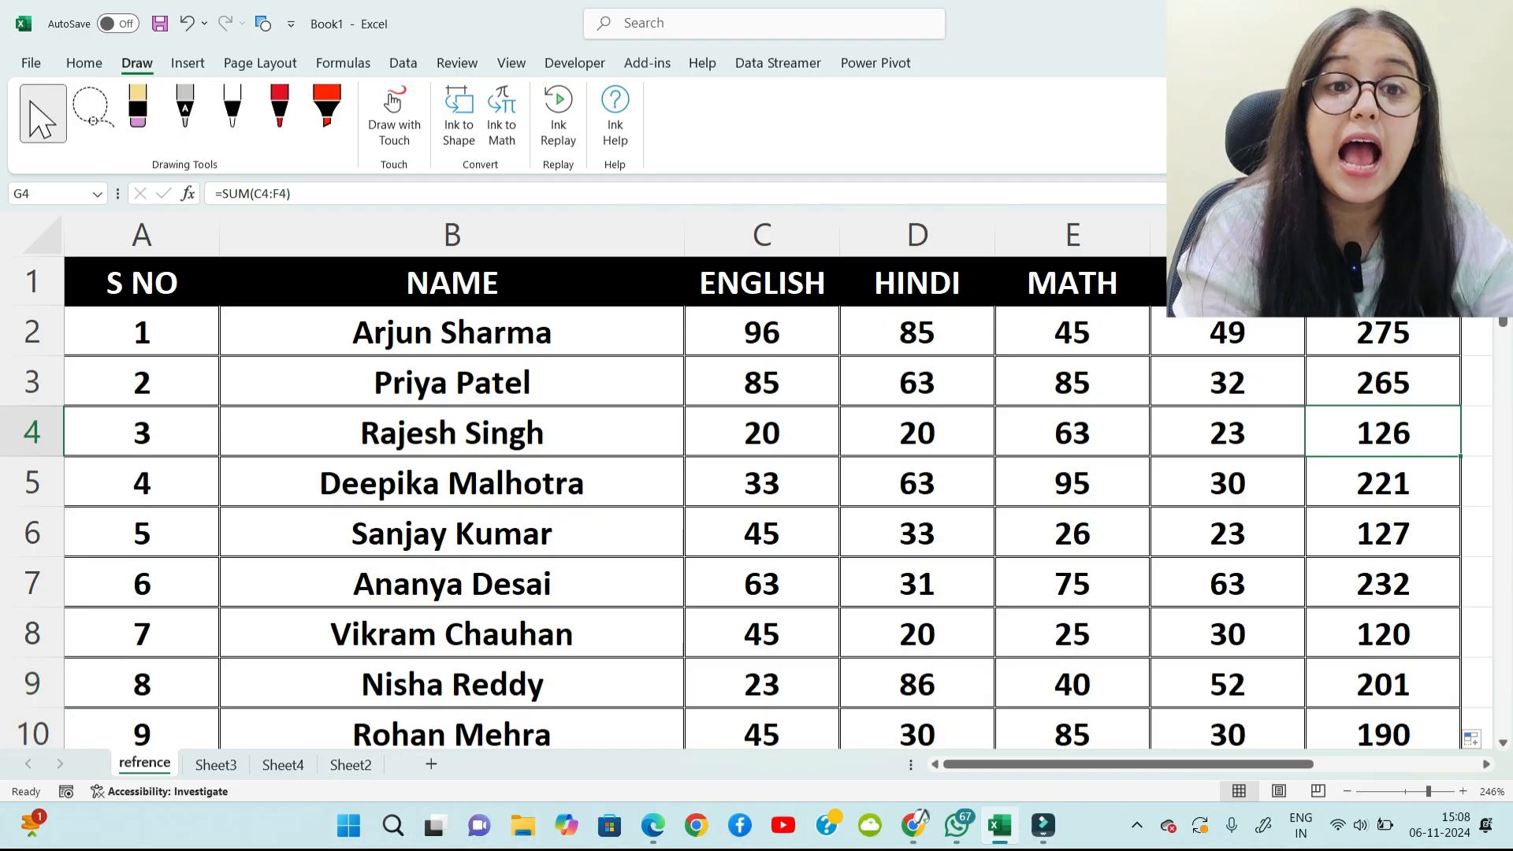
pyautogui.click(283, 764)
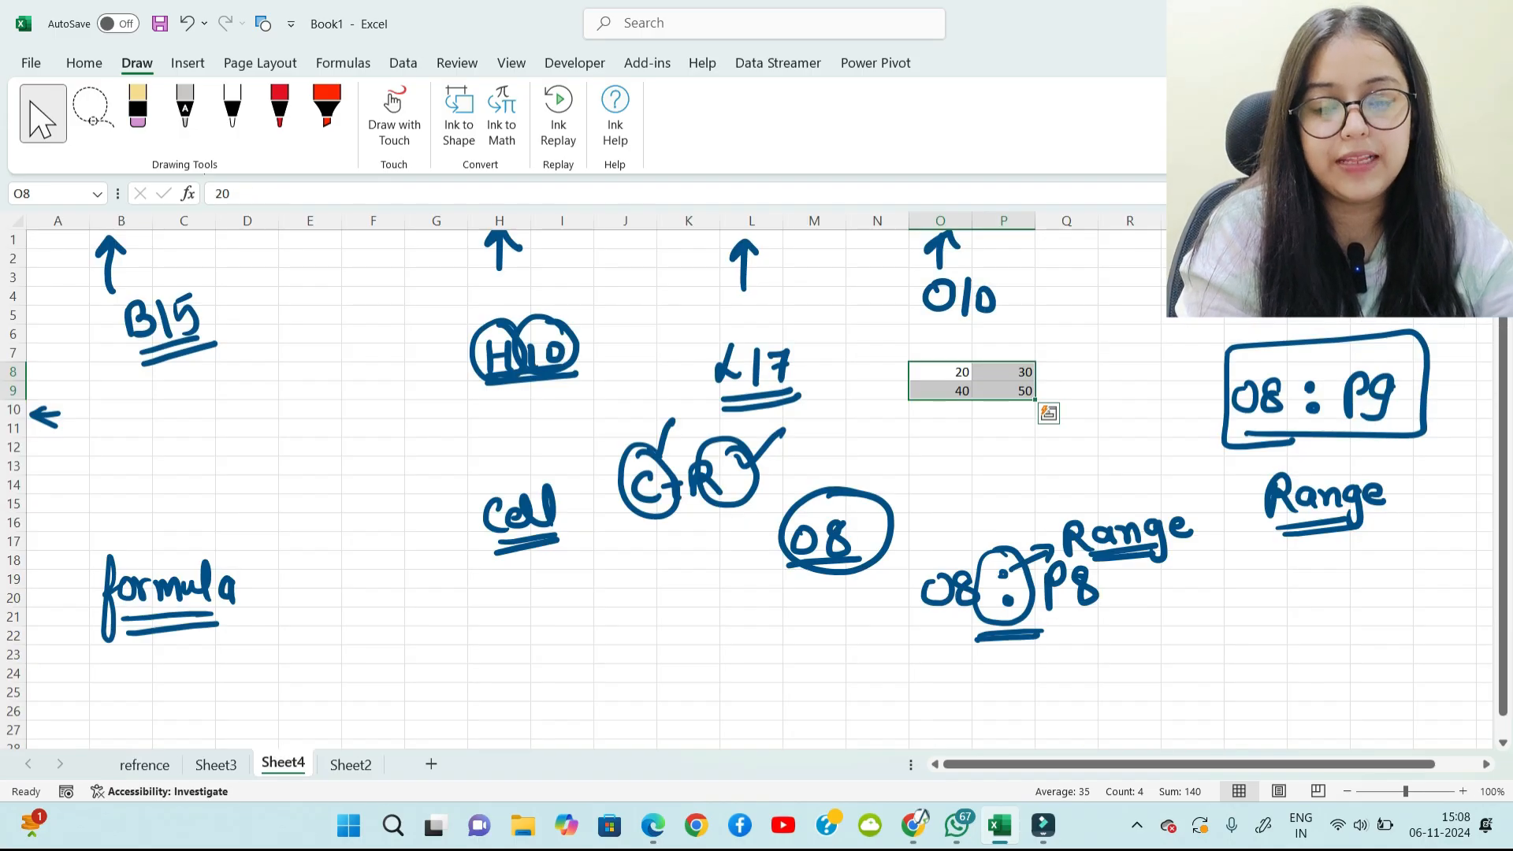
pyautogui.scroll(-4, 599, 488)
pyautogui.scroll(-4, 599, 488)
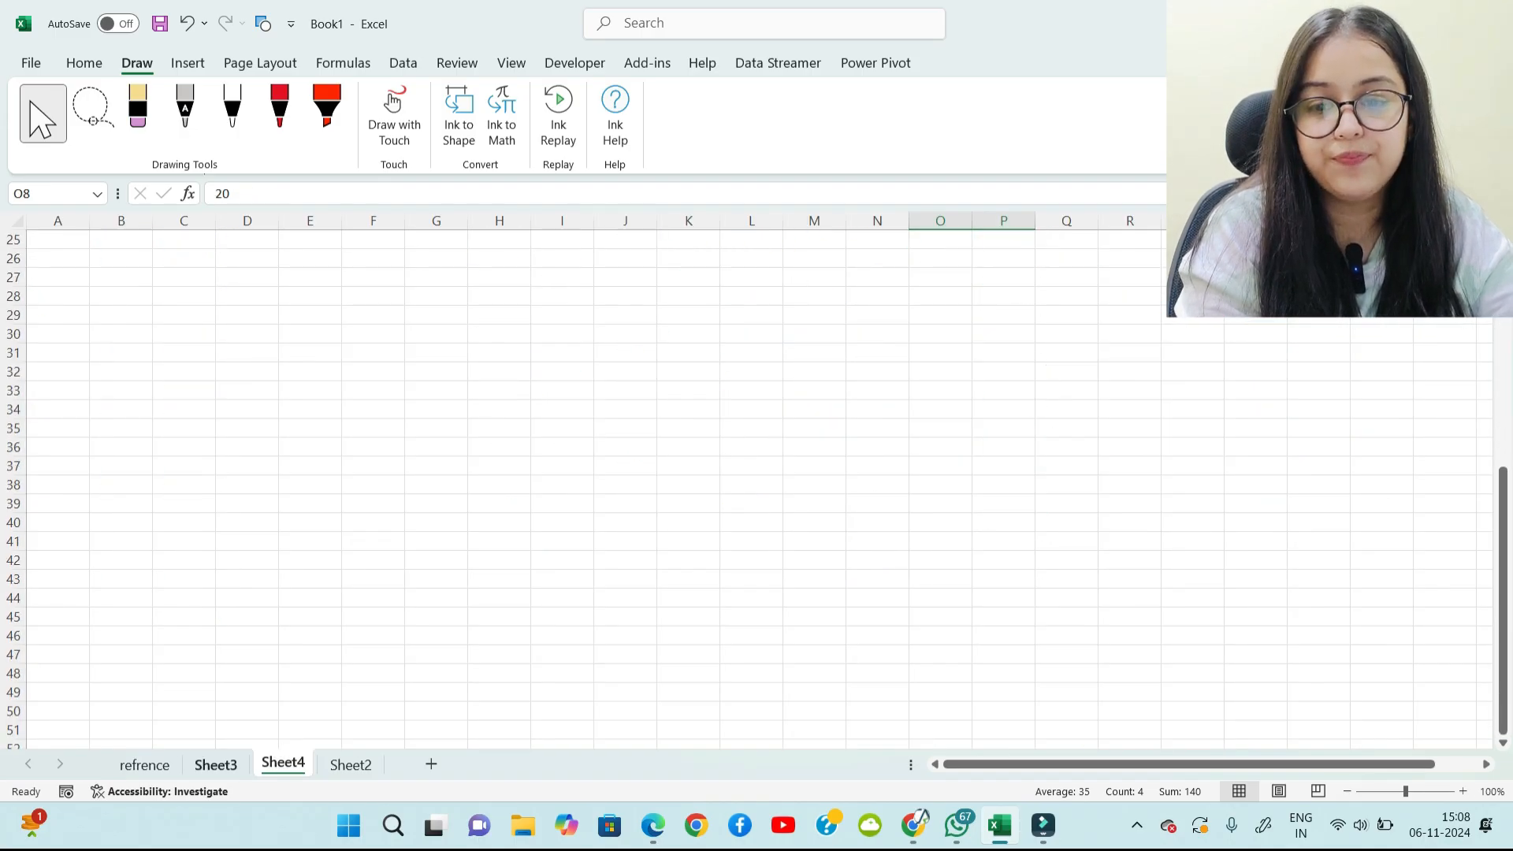
# Step: In the blank area of Sheet3 around row 70, handwrite the red heading "Absolute Refrence" and double-underline it
pyautogui.click(215, 765)
pyautogui.scroll(-8, 598, 488)
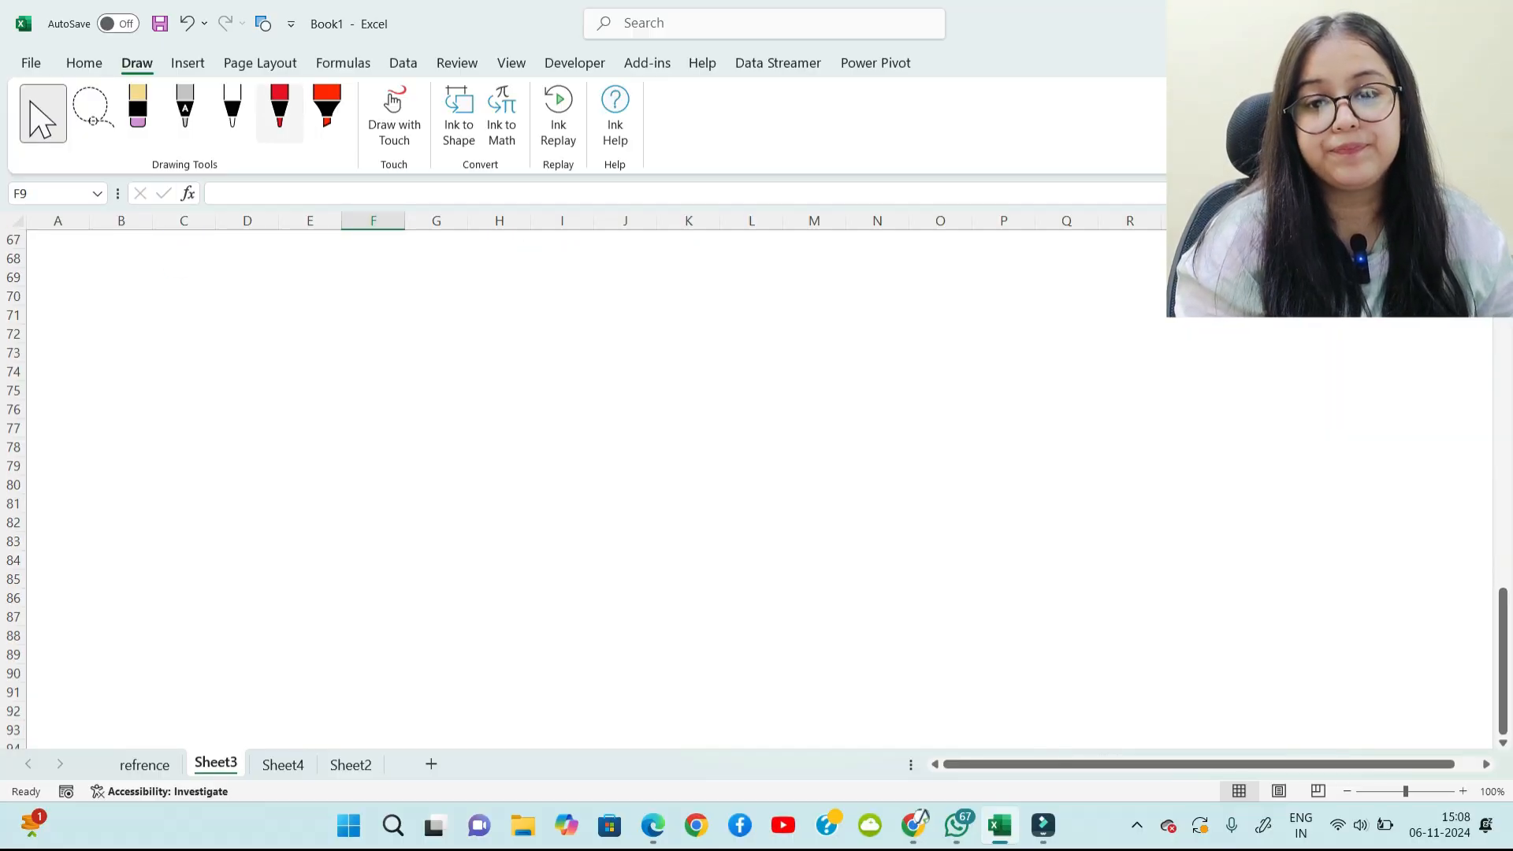
pyautogui.click(280, 113)
pyautogui.moveTo(55, 317); pyautogui.dragTo(75, 302)
pyautogui.moveTo(83, 286); pyautogui.dragTo(99, 319)
pyautogui.moveTo(118, 298)
pyautogui.mouseDown()
pyautogui.moveTo(108, 319)
pyautogui.moveTo(144, 315)
pyautogui.mouseUp()
pyautogui.moveTo(150, 284)
pyautogui.mouseDown()
pyautogui.moveTo(162, 327)
pyautogui.moveTo(195, 317)
pyautogui.mouseUp()
pyautogui.moveTo(181, 299); pyautogui.dragTo(203, 300)
pyautogui.moveTo(217, 300)
pyautogui.mouseDown()
pyautogui.moveTo(206, 317)
pyautogui.moveTo(288, 315)
pyautogui.mouseUp()
pyautogui.moveTo(299, 285)
pyautogui.mouseDown()
pyautogui.moveTo(291, 346)
pyautogui.moveTo(316, 304)
pyautogui.moveTo(337, 321)
pyautogui.mouseUp()
pyautogui.moveTo(335, 307)
pyautogui.mouseDown()
pyautogui.moveTo(354, 325)
pyautogui.moveTo(401, 316)
pyautogui.mouseUp()
pyautogui.moveTo(69, 337)
pyautogui.mouseDown()
pyautogui.moveTo(293, 329)
pyautogui.moveTo(276, 344)
pyautogui.mouseUp()
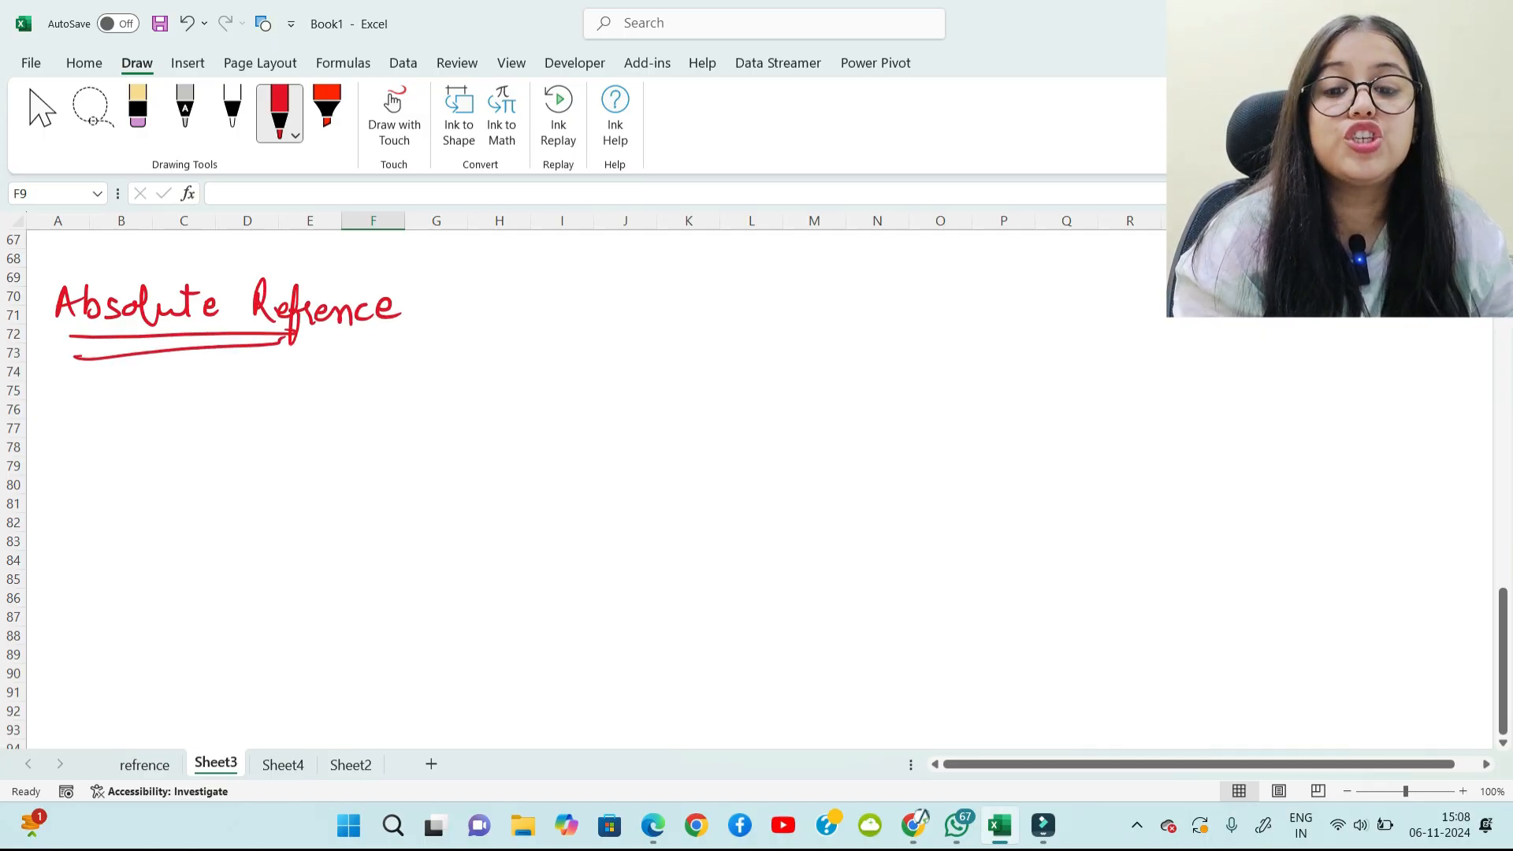
# Step: Draw an arrow after the "Absolute Refrence" heading and handwrite "fix" inside a box
pyautogui.moveTo(396, 303); pyautogui.dragTo(444, 311)
pyautogui.moveTo(432, 286)
pyautogui.mouseDown()
pyautogui.moveTo(457, 305)
pyautogui.moveTo(441, 323)
pyautogui.mouseUp()
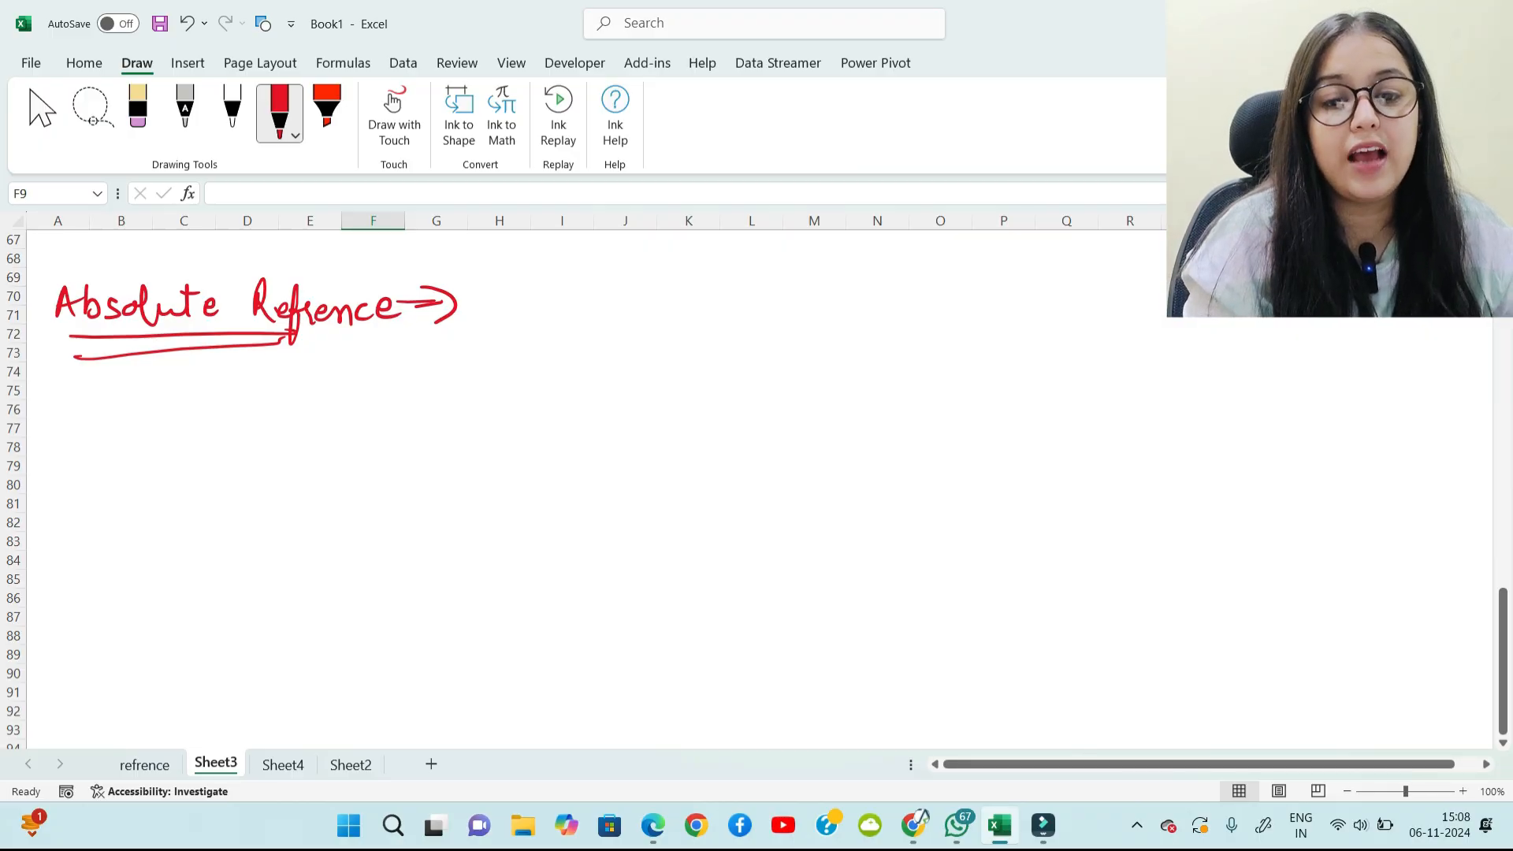
pyautogui.moveTo(518, 337)
pyautogui.mouseDown()
pyautogui.moveTo(579, 276)
pyautogui.moveTo(520, 344)
pyautogui.moveTo(562, 364)
pyautogui.moveTo(569, 321)
pyautogui.mouseUp()
pyautogui.moveTo(566, 315)
pyautogui.mouseDown()
pyautogui.moveTo(568, 336)
pyautogui.moveTo(590, 338)
pyautogui.mouseUp()
pyautogui.moveTo(589, 309); pyautogui.dragTo(573, 340)
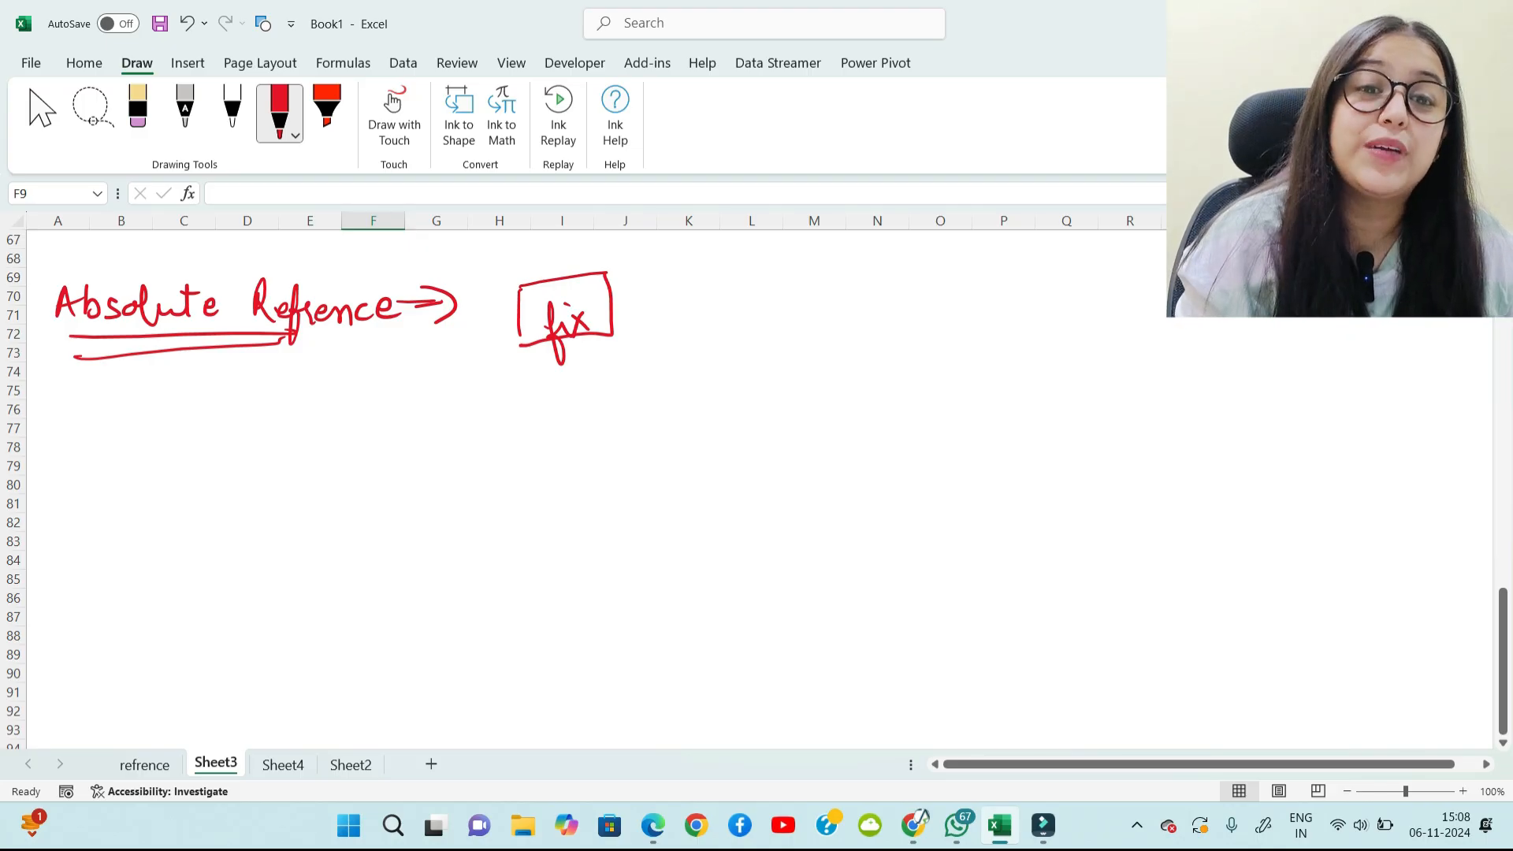
# Step: Handwrite "A1" beside the "fix" box, circle and tick each character, and double-underline the reference
pyautogui.moveTo(677, 316); pyautogui.dragTo(708, 315)
pyautogui.moveTo(682, 304)
pyautogui.mouseDown()
pyautogui.moveTo(727, 309)
pyautogui.moveTo(665, 272)
pyautogui.moveTo(758, 255)
pyautogui.moveTo(729, 258)
pyautogui.mouseUp()
pyautogui.moveTo(666, 347)
pyautogui.mouseDown()
pyautogui.moveTo(767, 336)
pyautogui.moveTo(651, 361)
pyautogui.mouseUp()
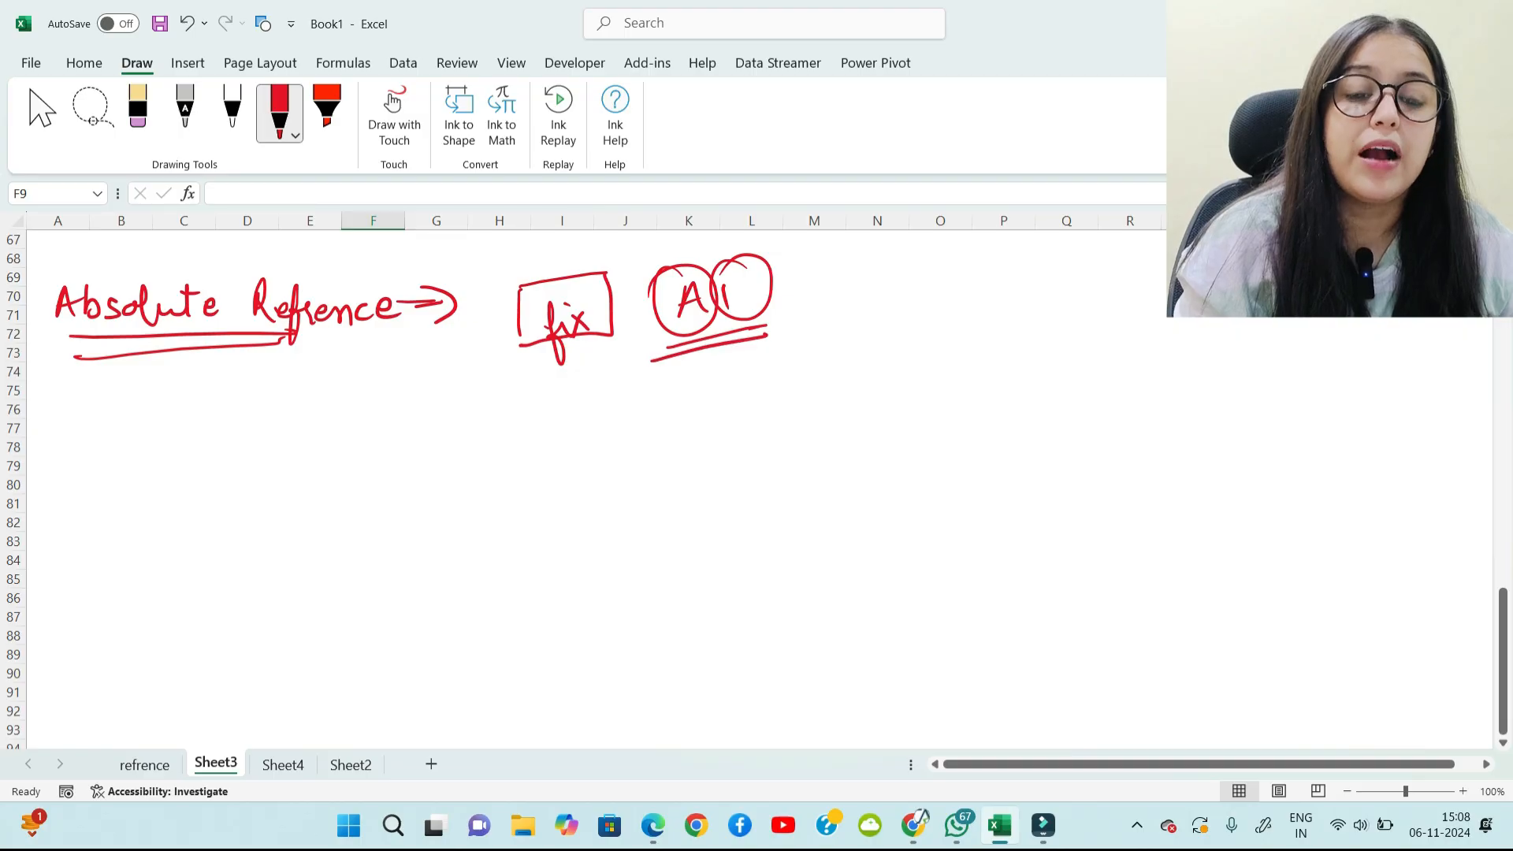
pyautogui.moveTo(683, 282); pyautogui.dragTo(706, 247)
pyautogui.moveTo(734, 268); pyautogui.dragTo(755, 241)
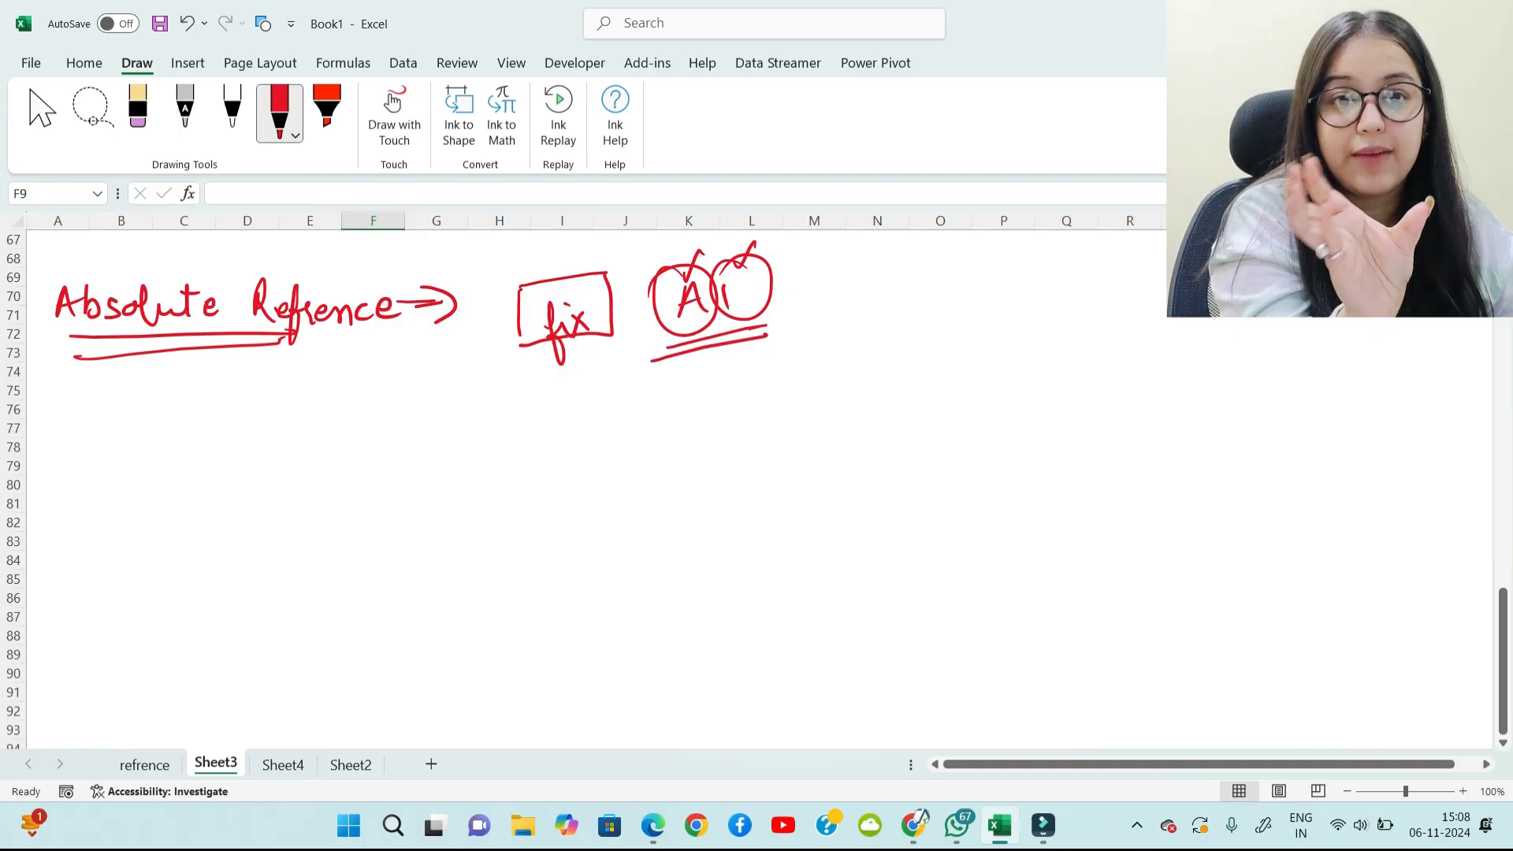
# Step: Handwrite a second "A1" inside one circle, followed by "$A$1" beside it
pyautogui.moveTo(872, 293); pyautogui.dragTo(899, 281)
pyautogui.moveTo(918, 267)
pyautogui.mouseDown()
pyautogui.moveTo(918, 291)
pyautogui.moveTo(944, 260)
pyautogui.moveTo(886, 253)
pyautogui.mouseUp()
pyautogui.moveTo(1022, 279)
pyautogui.mouseDown()
pyautogui.moveTo(1015, 319)
pyautogui.moveTo(1054, 310)
pyautogui.mouseUp()
pyautogui.moveTo(1038, 298); pyautogui.dragTo(1079, 324)
pyautogui.moveTo(1116, 275); pyautogui.dragTo(1116, 312)
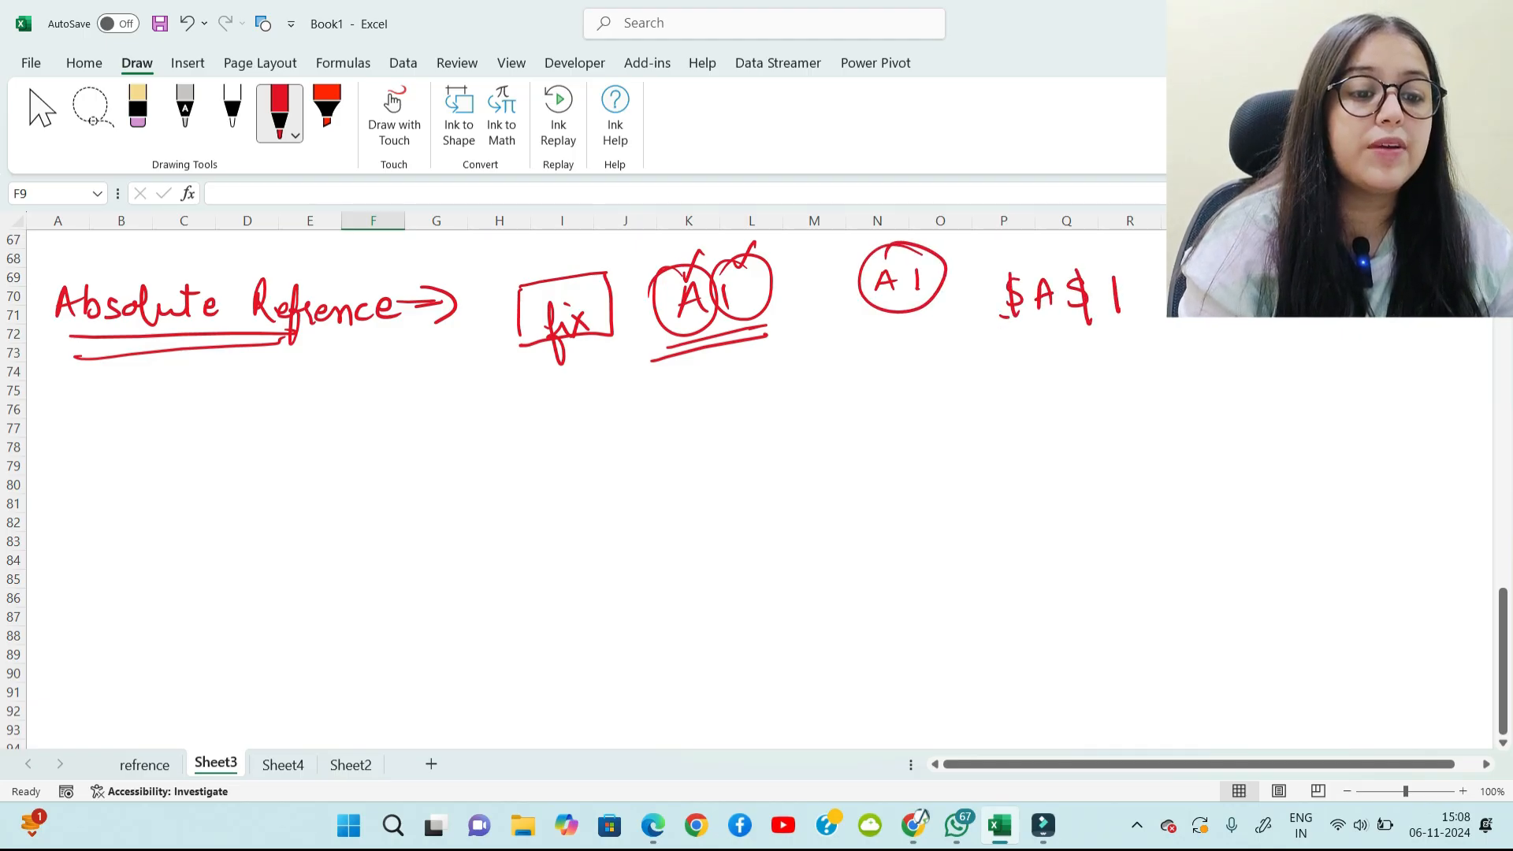
# Step: Box the $A and $1 parts of "$A$1", tick the A, and bracket both parts with the label "Absolute" below
pyautogui.moveTo(1059, 264)
pyautogui.mouseDown()
pyautogui.moveTo(991, 272)
pyautogui.moveTo(1024, 321)
pyautogui.moveTo(1070, 248)
pyautogui.mouseUp()
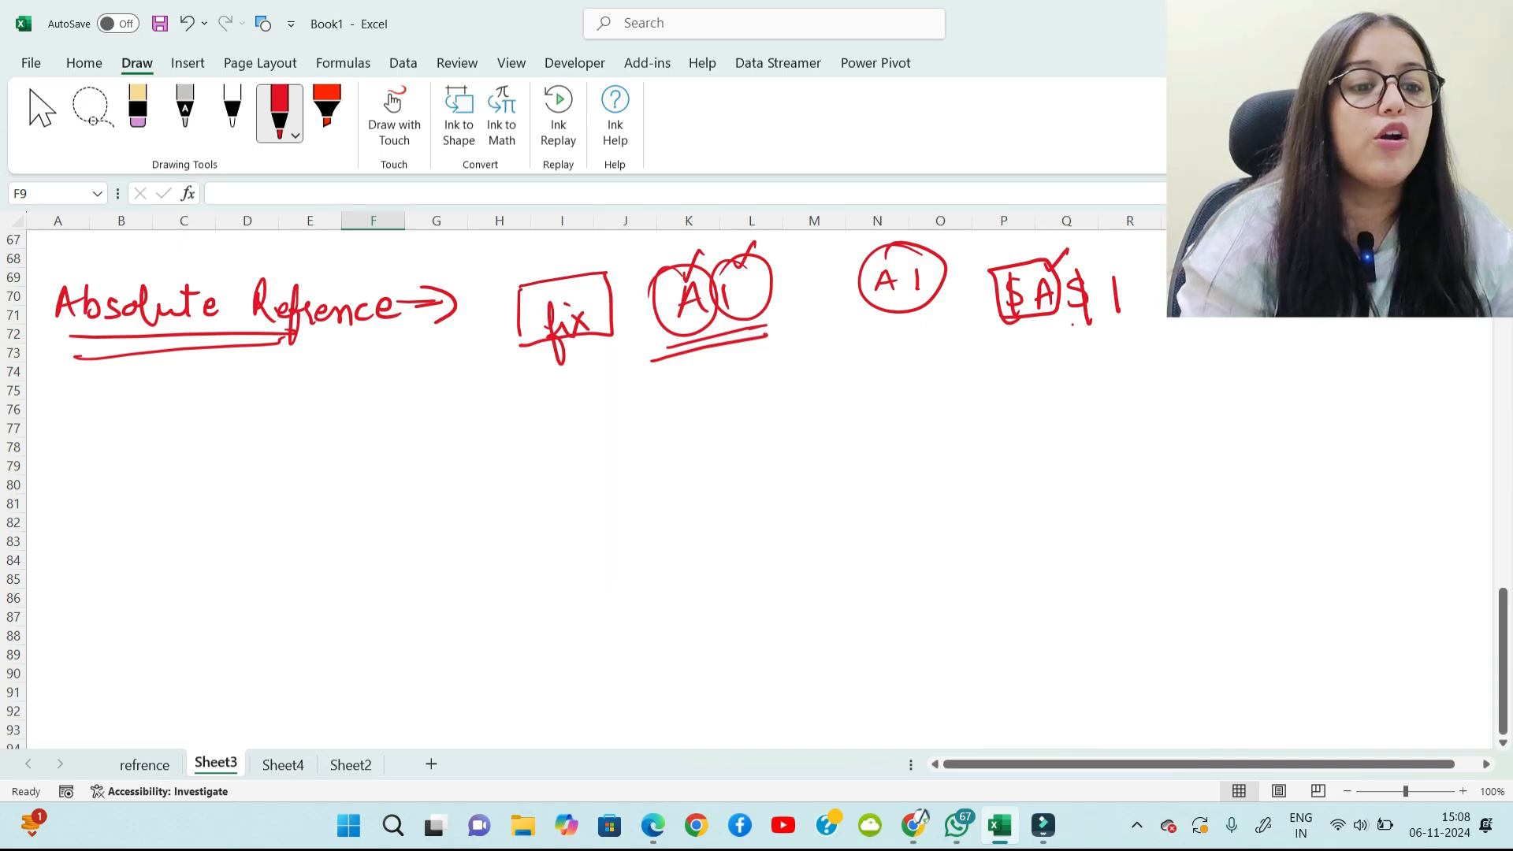
pyautogui.moveTo(1074, 323)
pyautogui.mouseDown()
pyautogui.moveTo(1080, 250)
pyautogui.moveTo(1071, 323)
pyautogui.moveTo(1111, 324)
pyautogui.mouseUp()
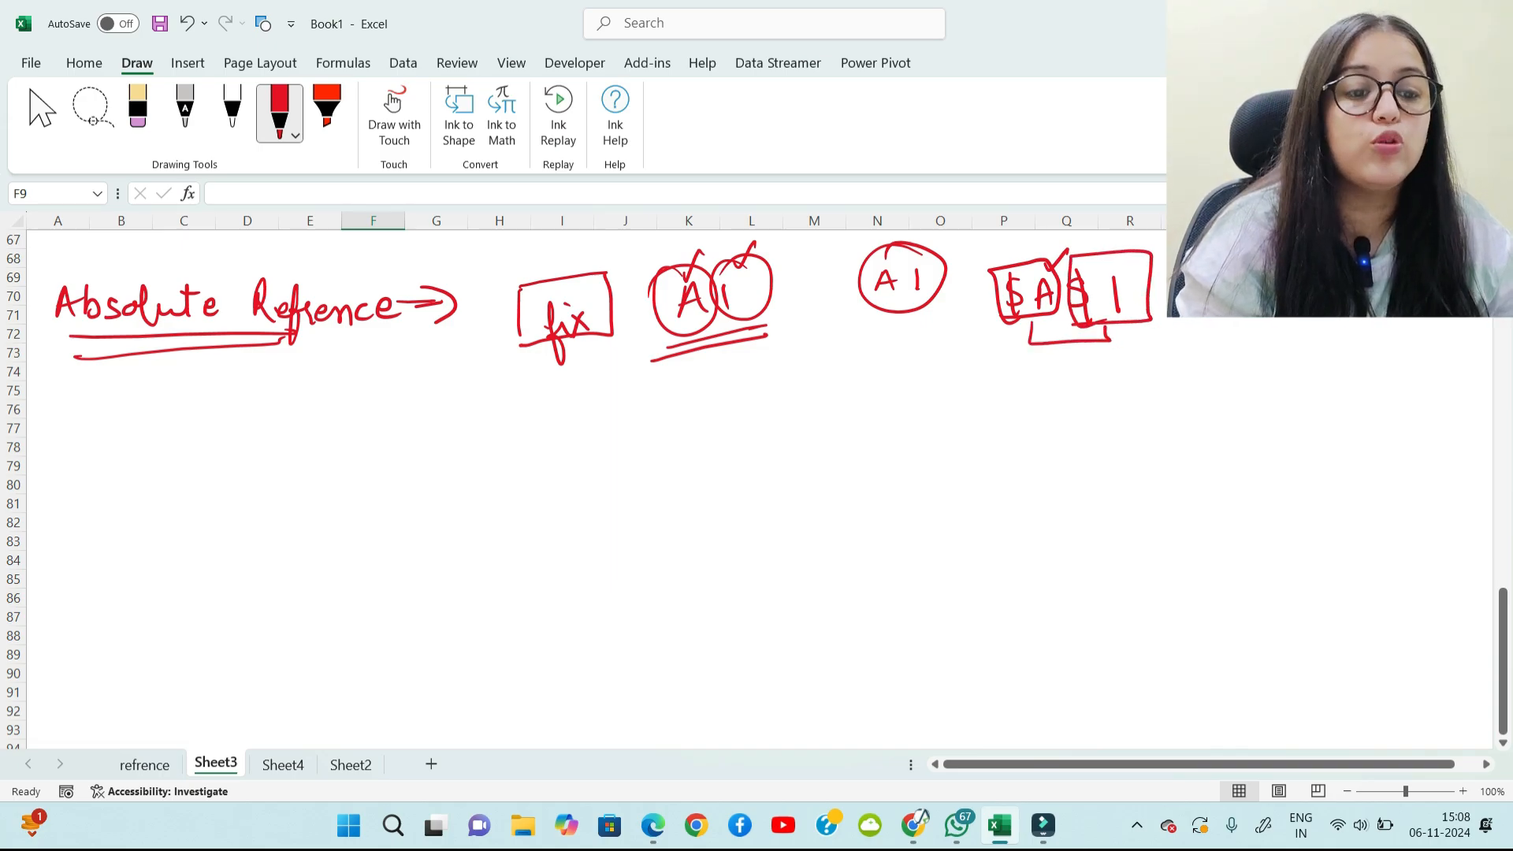
pyautogui.moveTo(1020, 392); pyautogui.dragTo(1131, 386)
pyautogui.moveTo(1137, 359)
pyautogui.mouseDown()
pyautogui.moveTo(1139, 388)
pyautogui.moveTo(1158, 379)
pyautogui.mouseUp()
pyautogui.moveTo(1123, 367); pyautogui.dragTo(1149, 363)
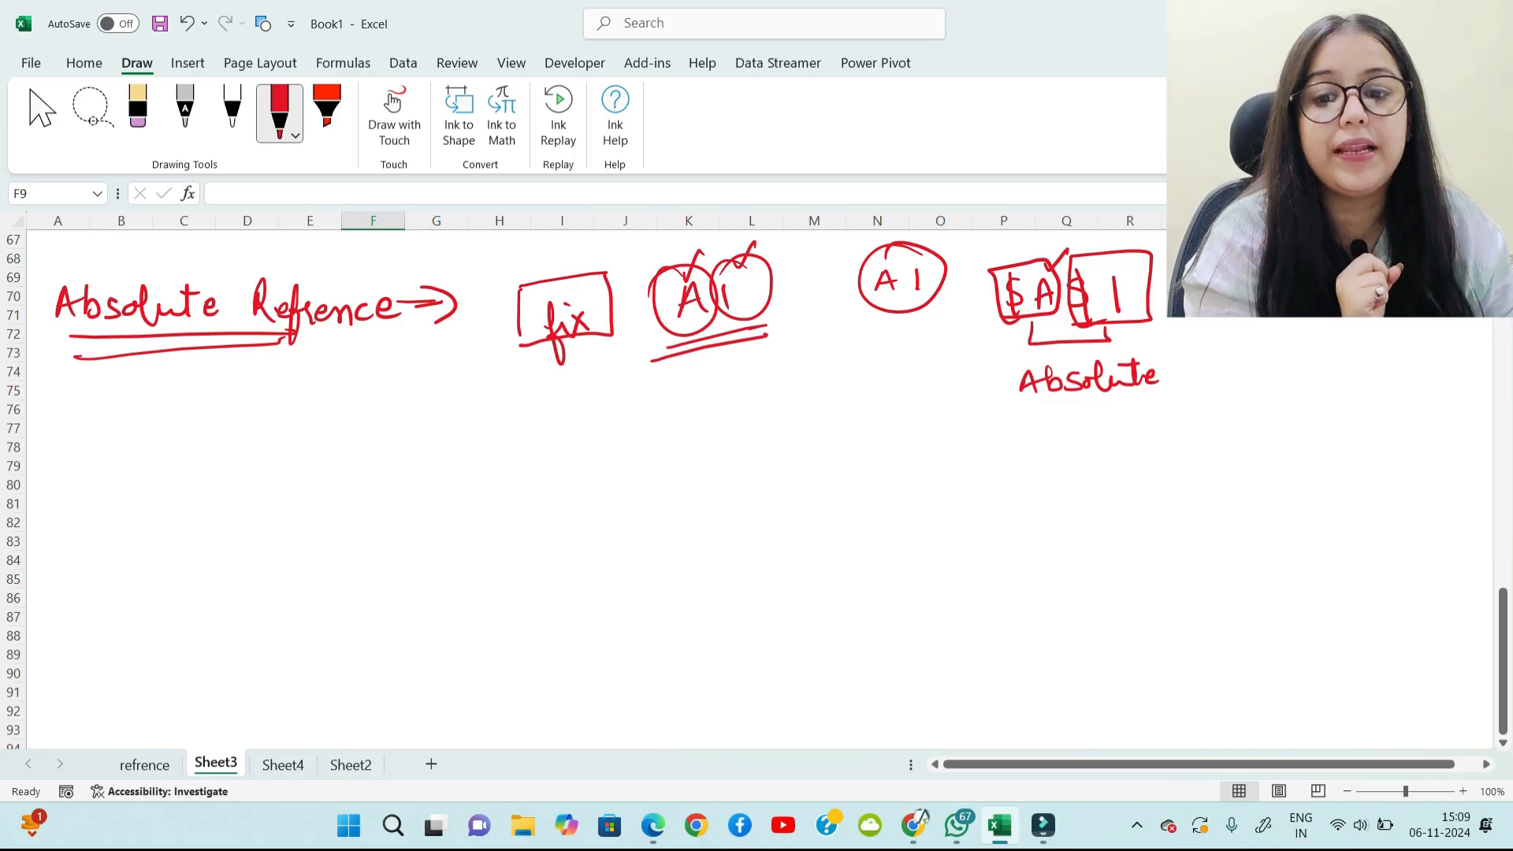
# Step: Handwrite a double-underlined "Example" below the heading, followed by an arrow and a circled 5
pyautogui.moveTo(187, 406)
pyautogui.mouseDown()
pyautogui.moveTo(169, 415)
pyautogui.moveTo(197, 436)
pyautogui.moveTo(299, 416)
pyautogui.mouseUp()
pyautogui.moveTo(181, 457); pyautogui.dragTo(295, 446)
pyautogui.moveTo(316, 422)
pyautogui.mouseDown()
pyautogui.moveTo(338, 418)
pyautogui.moveTo(332, 432)
pyautogui.mouseUp()
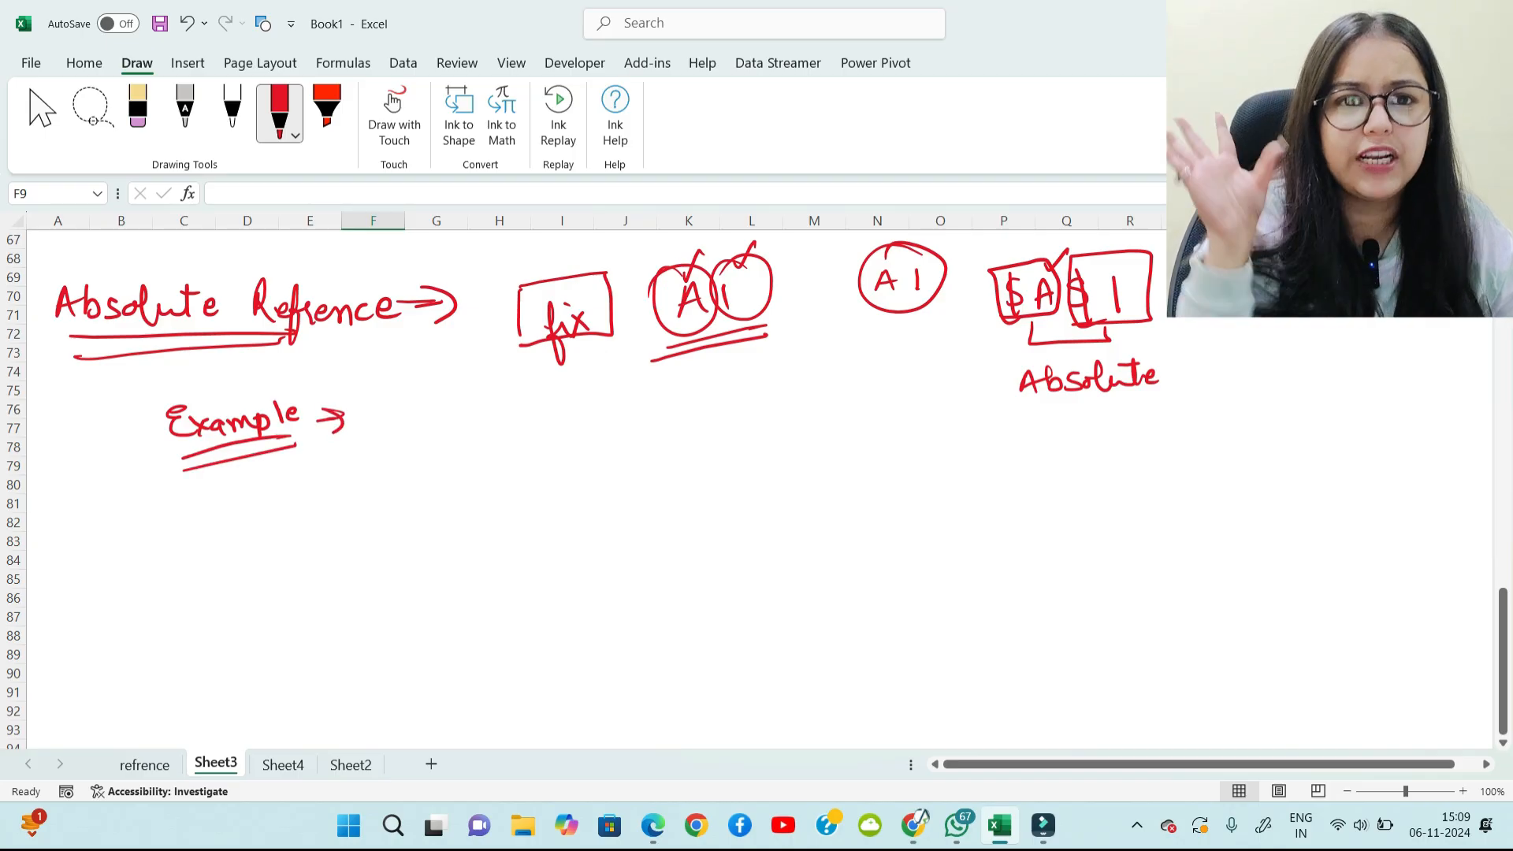
pyautogui.moveTo(391, 403); pyautogui.dragTo(394, 433)
pyautogui.moveTo(392, 402)
pyautogui.mouseDown()
pyautogui.moveTo(413, 402)
pyautogui.moveTo(364, 426)
pyautogui.moveTo(402, 390)
pyautogui.mouseUp()
# Step: Draw a double arrow after the circled 5 and handwrite "5 Subjects"
pyautogui.moveTo(458, 423); pyautogui.dragTo(480, 428)
pyautogui.moveTo(471, 407)
pyautogui.mouseDown()
pyautogui.moveTo(475, 435)
pyautogui.moveTo(540, 406)
pyautogui.mouseUp()
pyautogui.moveTo(519, 409)
pyautogui.mouseDown()
pyautogui.moveTo(514, 432)
pyautogui.moveTo(603, 431)
pyautogui.mouseUp()
pyautogui.moveTo(606, 409)
pyautogui.mouseDown()
pyautogui.moveTo(628, 443)
pyautogui.moveTo(642, 415)
pyautogui.mouseUp()
pyautogui.moveTo(645, 423); pyautogui.dragTo(661, 429)
pyautogui.moveTo(673, 404); pyautogui.dragTo(672, 430)
pyautogui.moveTo(666, 414); pyautogui.dragTo(681, 412)
pyautogui.moveTo(695, 410); pyautogui.dragTo(686, 428)
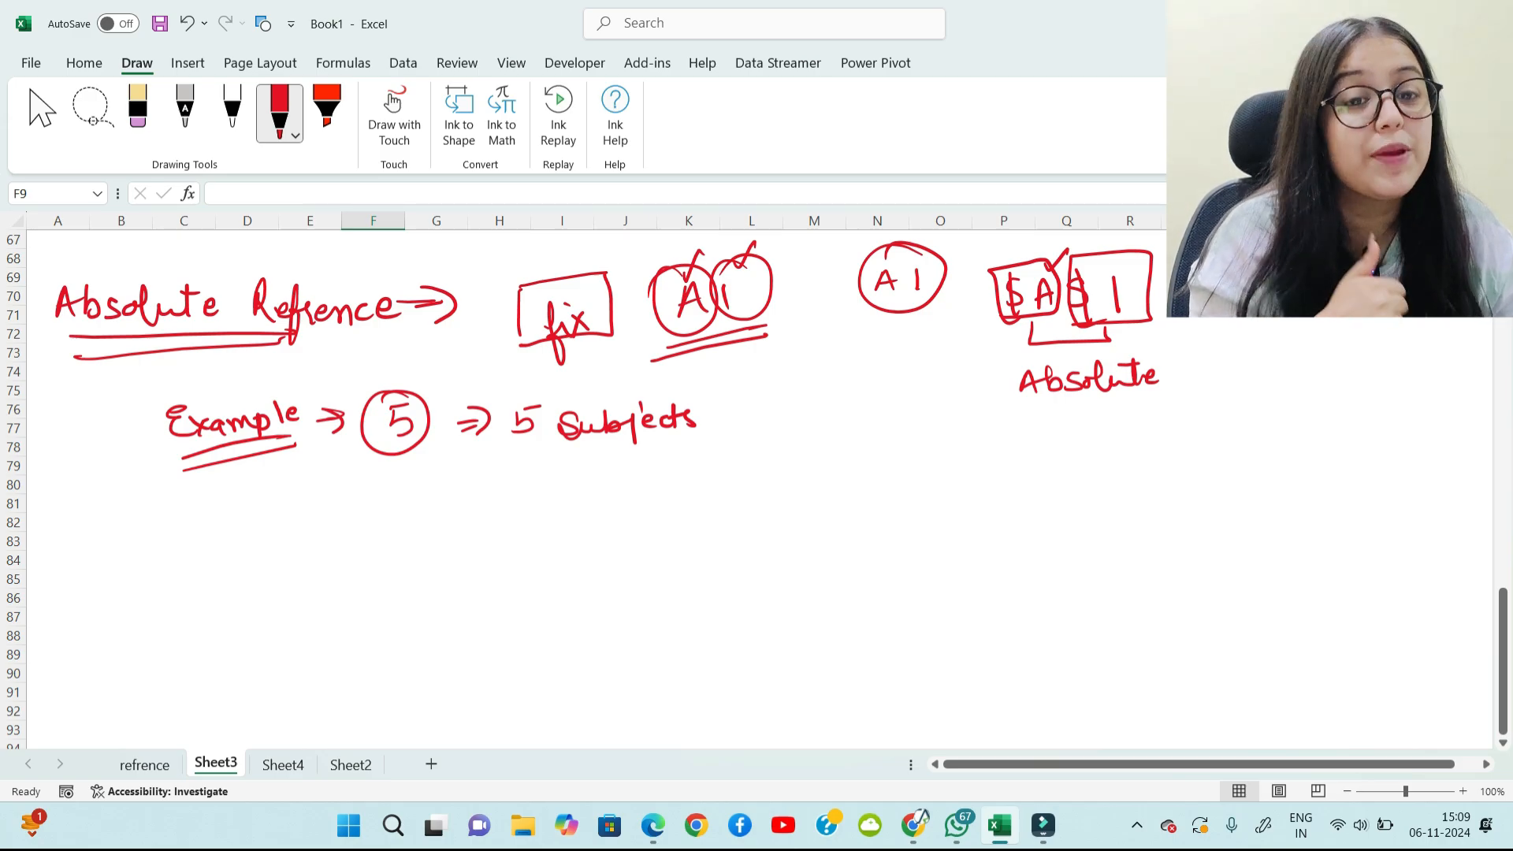
# Step: Handwrite the marks 65, 75, 85, 95 and 55 in a column beneath "5 Subjects"
pyautogui.moveTo(522, 479); pyautogui.dragTo(518, 495)
pyautogui.moveTo(543, 484); pyautogui.dragTo(542, 502)
pyautogui.moveTo(557, 479); pyautogui.dragTo(573, 474)
pyautogui.moveTo(515, 534); pyautogui.dragTo(535, 558)
pyautogui.moveTo(561, 528); pyautogui.dragTo(546, 597)
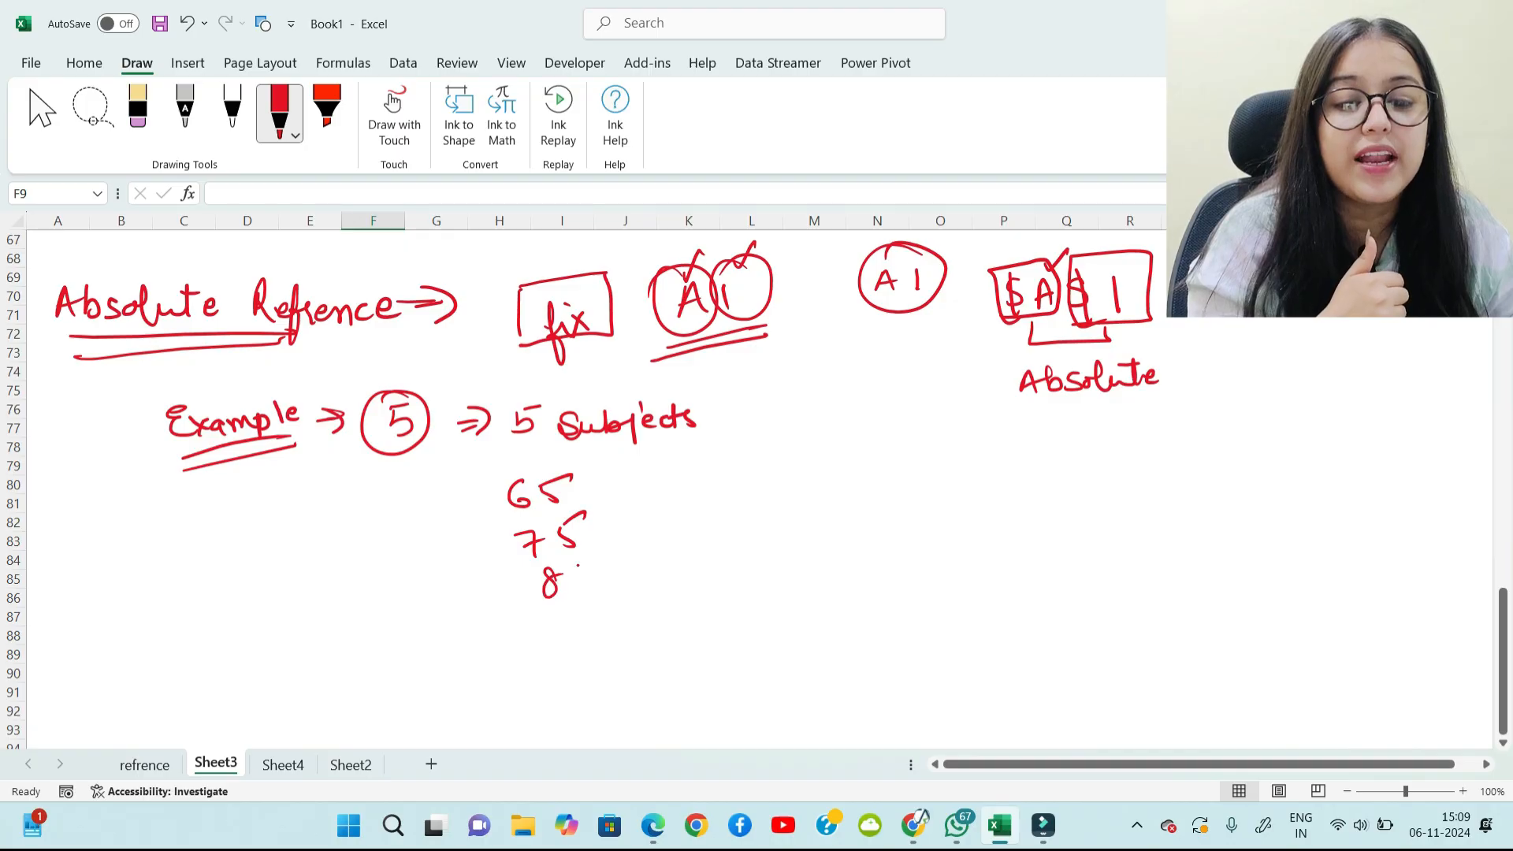
pyautogui.moveTo(602, 552)
pyautogui.mouseDown()
pyautogui.moveTo(551, 638)
pyautogui.moveTo(603, 590)
pyautogui.mouseUp()
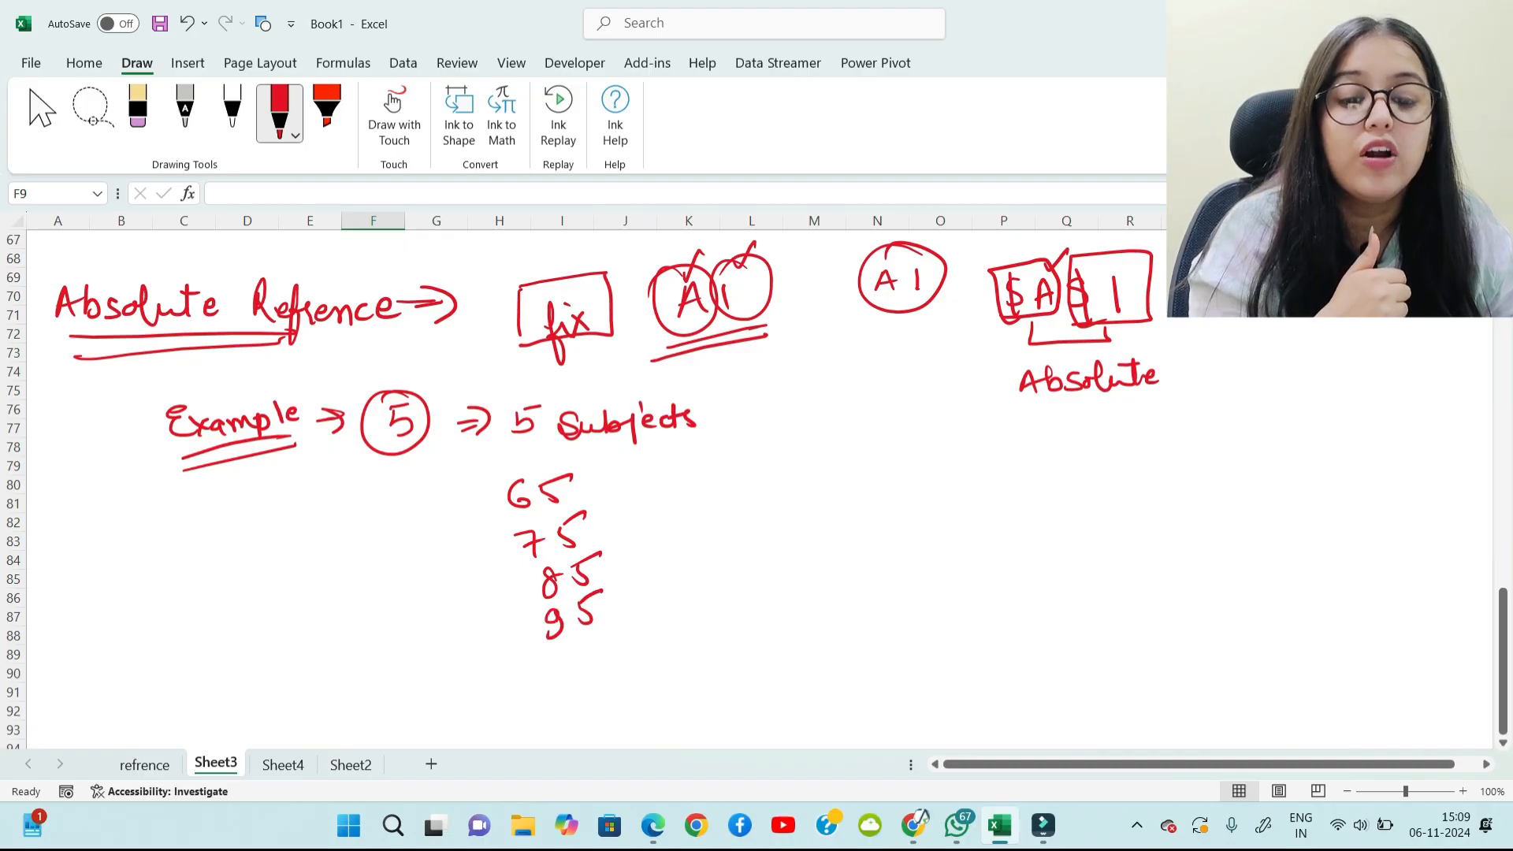
pyautogui.moveTo(561, 639); pyautogui.dragTo(556, 672)
pyautogui.moveTo(597, 642)
pyautogui.mouseDown()
pyautogui.moveTo(598, 666)
pyautogui.moveTo(622, 632)
pyautogui.mouseUp()
# Step: Draw a bracket along the column of handwritten marks with a double arrow pointing away from it
pyautogui.moveTo(588, 484)
pyautogui.mouseDown()
pyautogui.moveTo(616, 473)
pyautogui.moveTo(624, 629)
pyautogui.mouseUp()
pyautogui.moveTo(657, 542); pyautogui.dragTo(672, 550)
pyautogui.moveTo(667, 531); pyautogui.dragTo(663, 566)
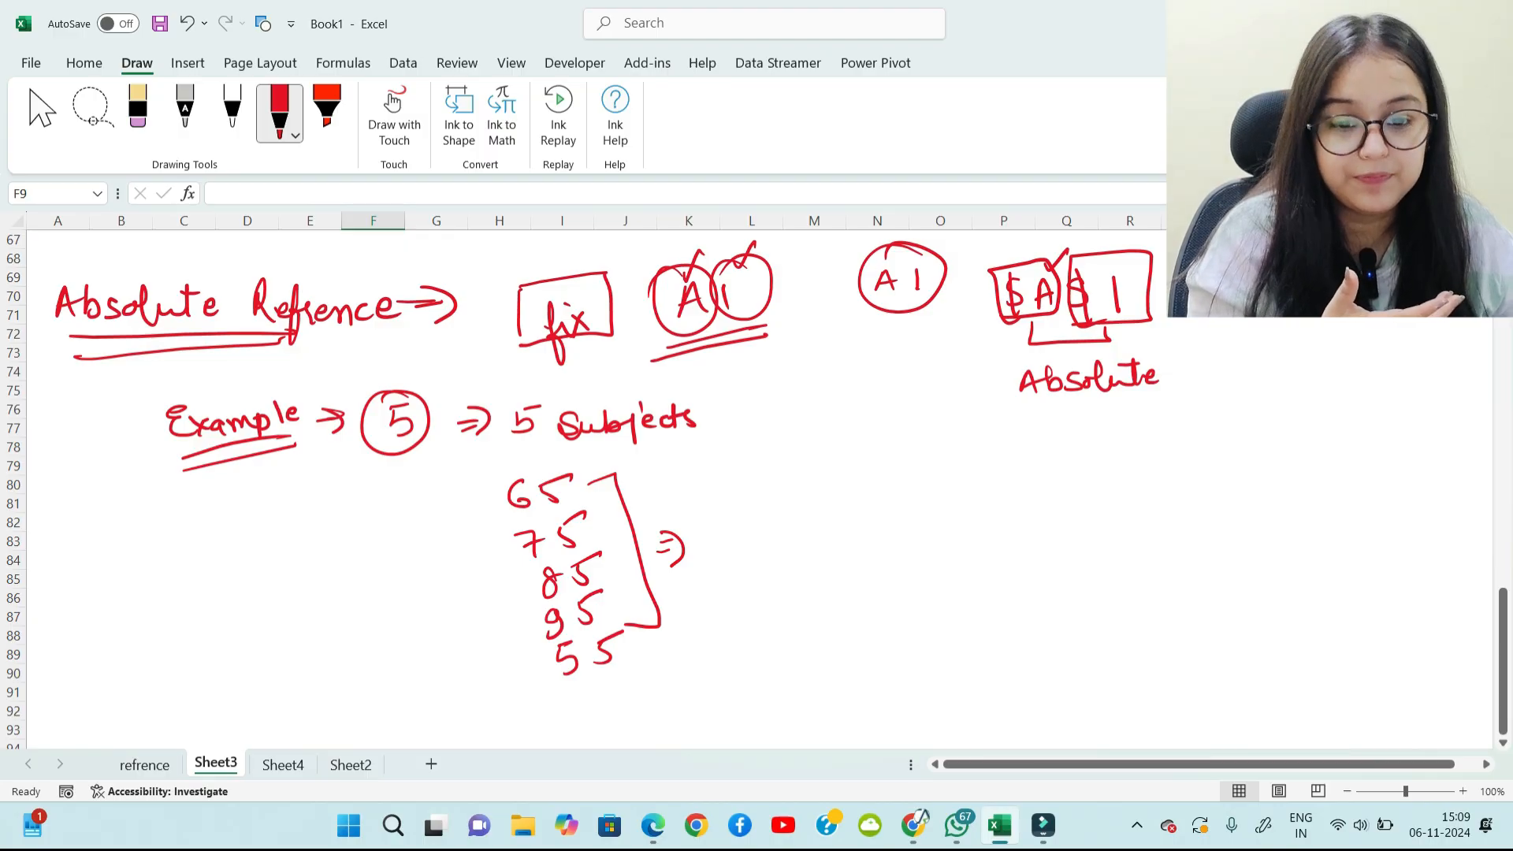
# Step: Draw a sum line below the marks, add a carry mark above 65, and handwrite the underlined total 375
pyautogui.moveTo(548, 697)
pyautogui.mouseDown()
pyautogui.moveTo(655, 656)
pyautogui.moveTo(662, 703)
pyautogui.mouseUp()
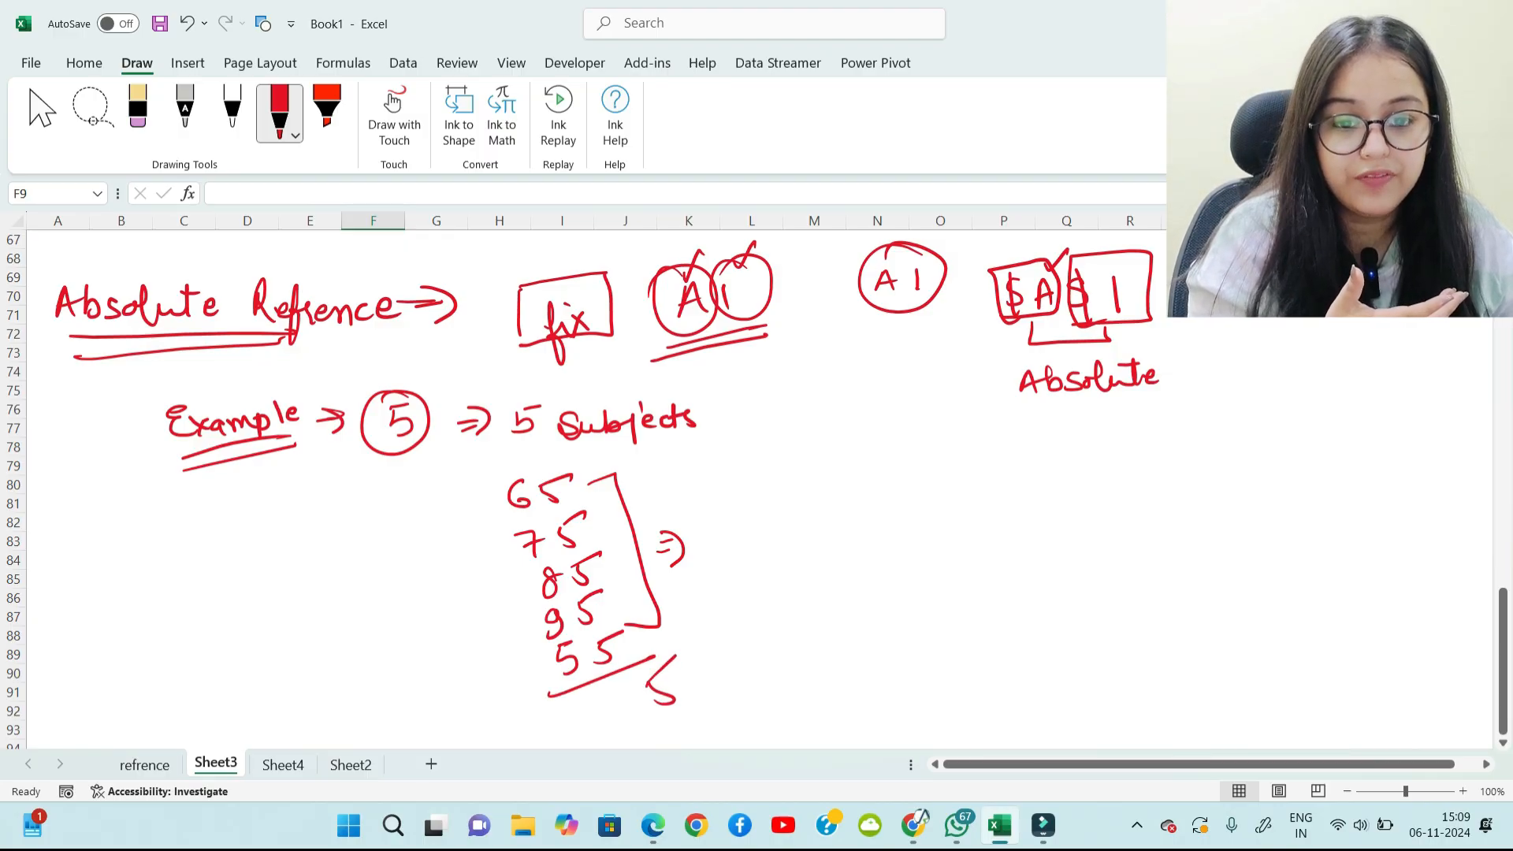
pyautogui.moveTo(487, 478); pyautogui.dragTo(532, 465)
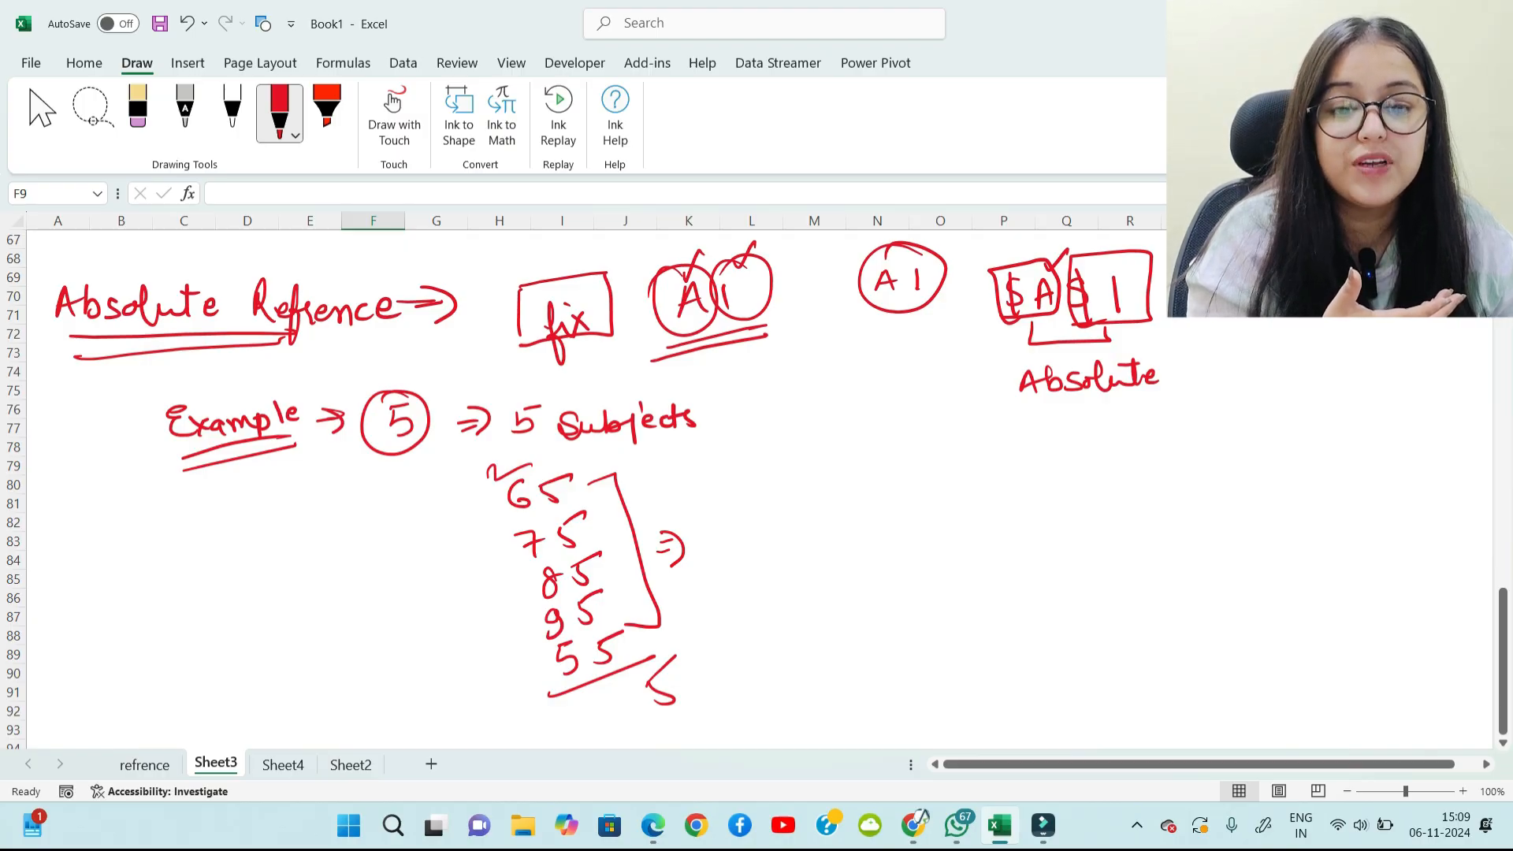
pyautogui.moveTo(588, 706); pyautogui.dragTo(604, 734)
pyautogui.moveTo(614, 698)
pyautogui.mouseDown()
pyautogui.moveTo(636, 696)
pyautogui.moveTo(627, 717)
pyautogui.mouseUp()
pyautogui.moveTo(617, 742); pyautogui.dragTo(690, 713)
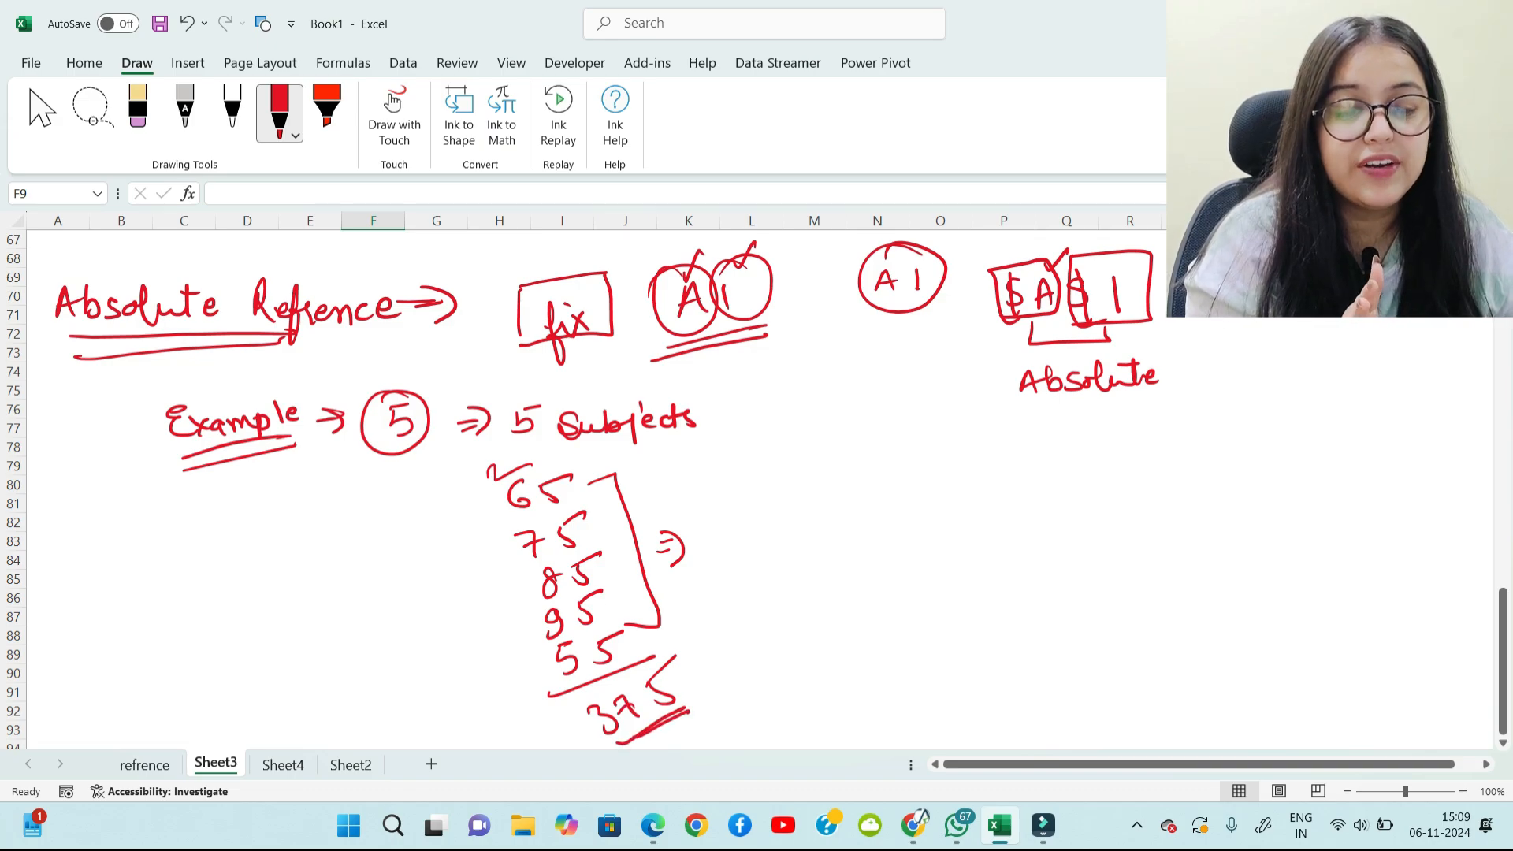
# Step: Handwrite the percentage calculation 375/500 × 100 beside the marks and add a tick next to 65
pyautogui.moveTo(774, 476)
pyautogui.mouseDown()
pyautogui.moveTo(782, 501)
pyautogui.moveTo(825, 482)
pyautogui.mouseUp()
pyautogui.moveTo(766, 521); pyautogui.dragTo(858, 489)
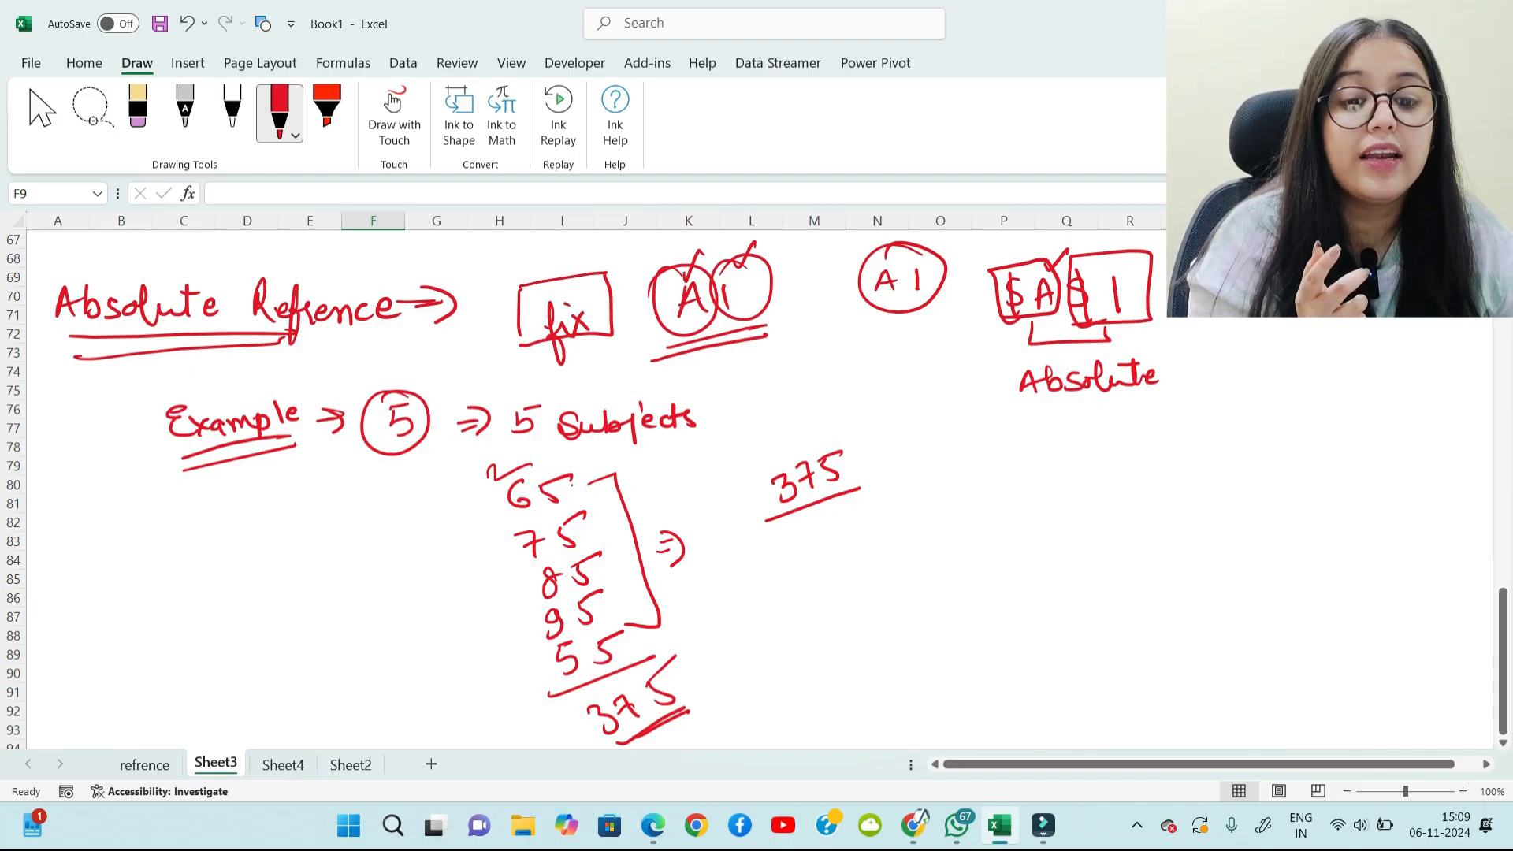
pyautogui.moveTo(572, 482); pyautogui.dragTo(598, 469)
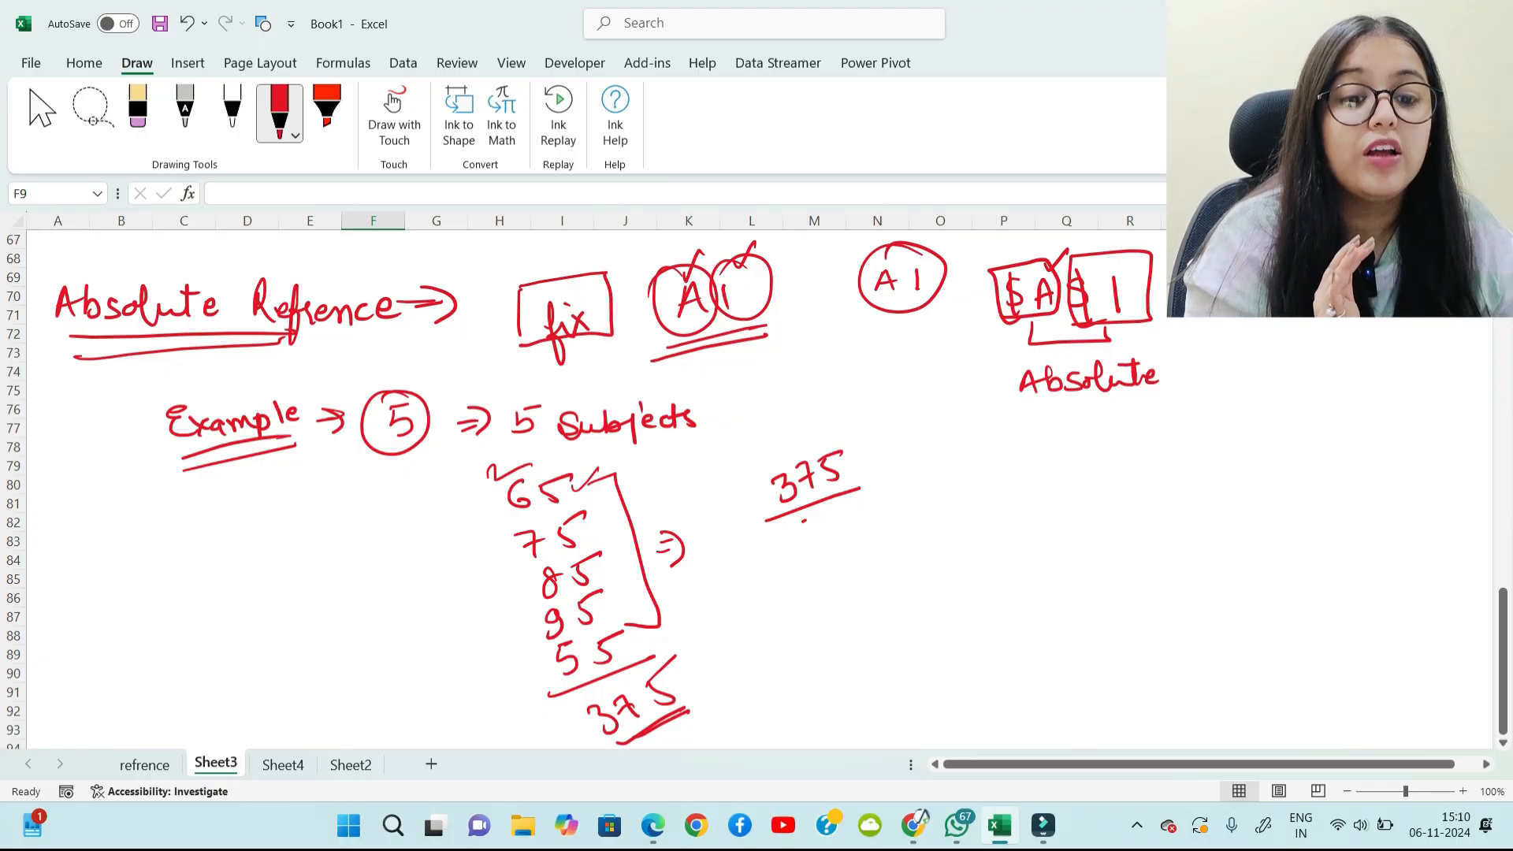
pyautogui.moveTo(821, 512)
pyautogui.mouseDown()
pyautogui.moveTo(801, 548)
pyautogui.moveTo(852, 518)
pyautogui.mouseUp()
pyautogui.moveTo(875, 466); pyautogui.dragTo(891, 485)
pyautogui.moveTo(890, 467)
pyautogui.mouseDown()
pyautogui.moveTo(876, 487)
pyautogui.moveTo(907, 483)
pyautogui.mouseUp()
pyautogui.moveTo(926, 454); pyautogui.dragTo(948, 445)
pyautogui.moveTo(861, 518); pyautogui.dragTo(832, 536)
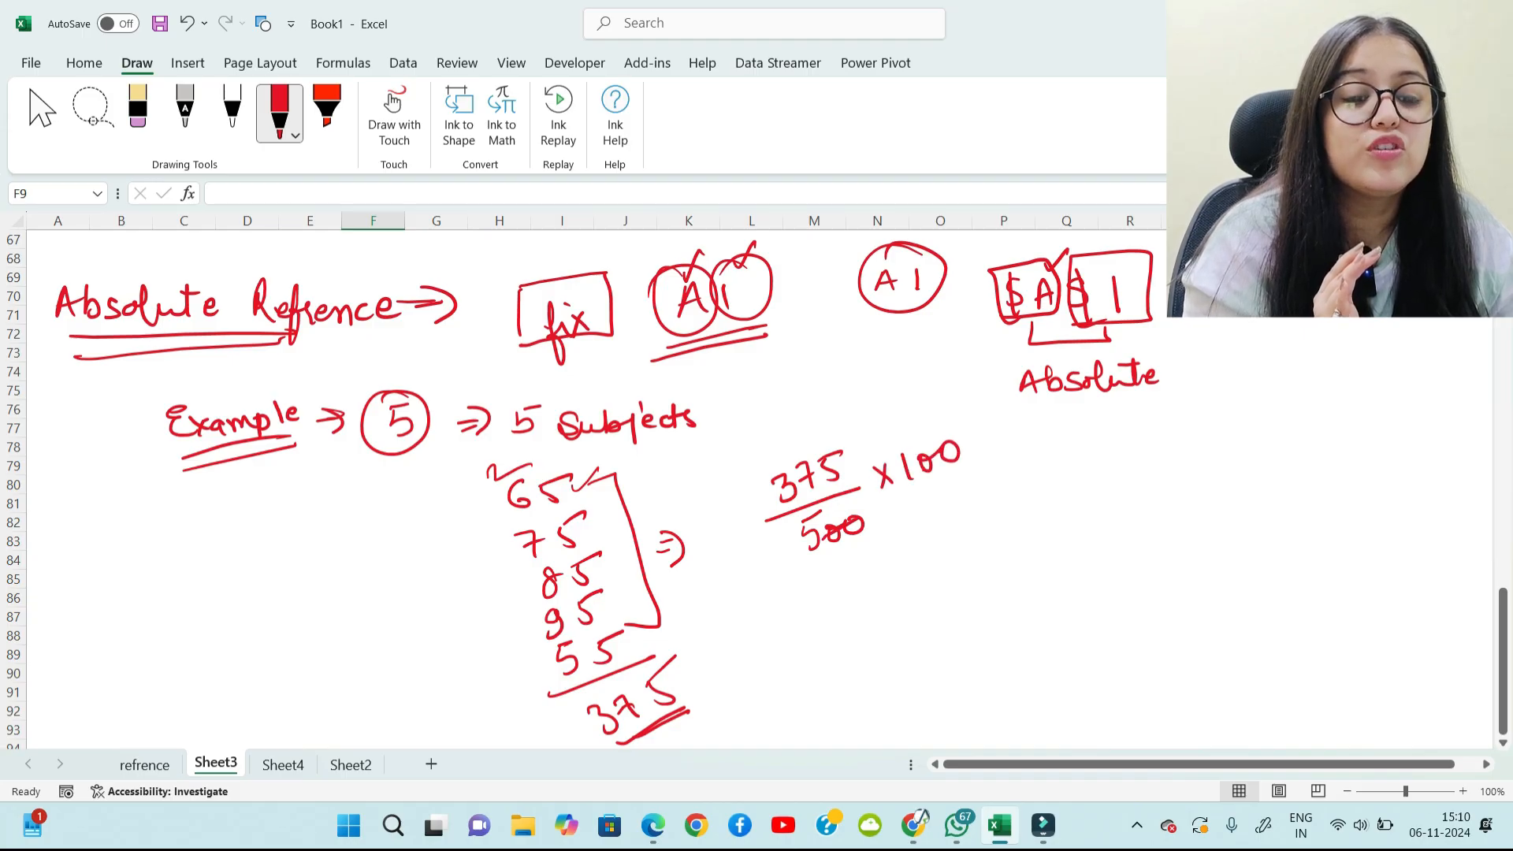
# Step: Strike out the cancelled numbers in the percentage calculation, write 75 above 375, and handwrite the result ⇒ 75% with 75 underlined
pyautogui.moveTo(920, 470); pyautogui.dragTo(956, 449)
pyautogui.moveTo(812, 540)
pyautogui.mouseDown()
pyautogui.moveTo(834, 520)
pyautogui.moveTo(845, 455)
pyautogui.moveTo(783, 452)
pyautogui.moveTo(801, 425)
pyautogui.moveTo(803, 444)
pyautogui.moveTo(834, 446)
pyautogui.mouseUp()
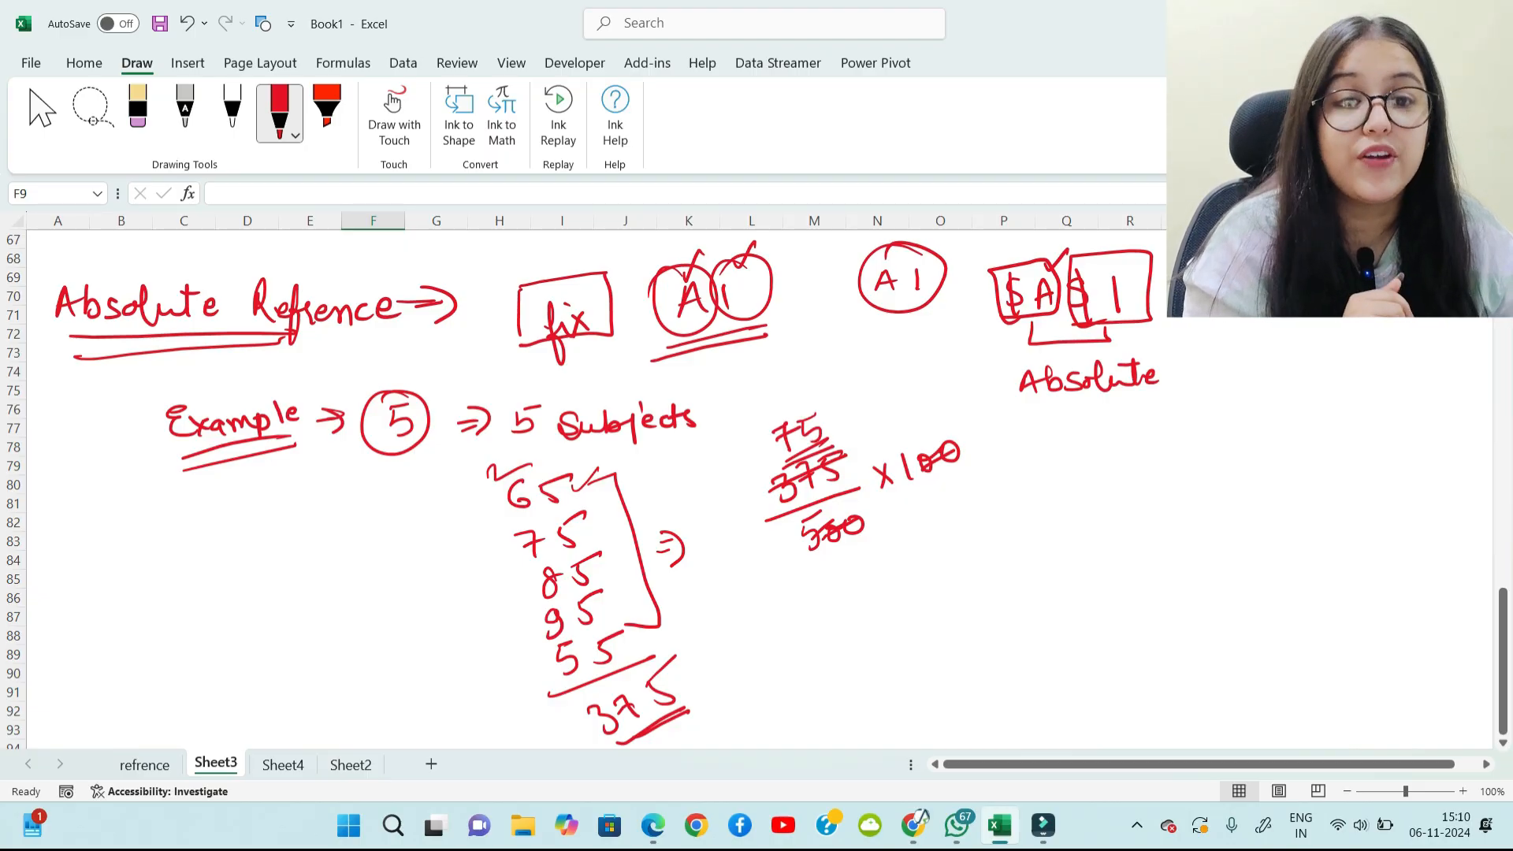
pyautogui.moveTo(881, 622); pyautogui.dragTo(905, 615)
pyautogui.moveTo(894, 592)
pyautogui.mouseDown()
pyautogui.moveTo(914, 615)
pyautogui.moveTo(938, 593)
pyautogui.mouseUp()
pyautogui.moveTo(934, 577); pyautogui.dragTo(971, 585)
pyautogui.moveTo(950, 610); pyautogui.dragTo(993, 589)
pyautogui.moveTo(1012, 543); pyautogui.dragTo(1007, 565)
pyautogui.click(999, 558)
pyautogui.click(1023, 553)
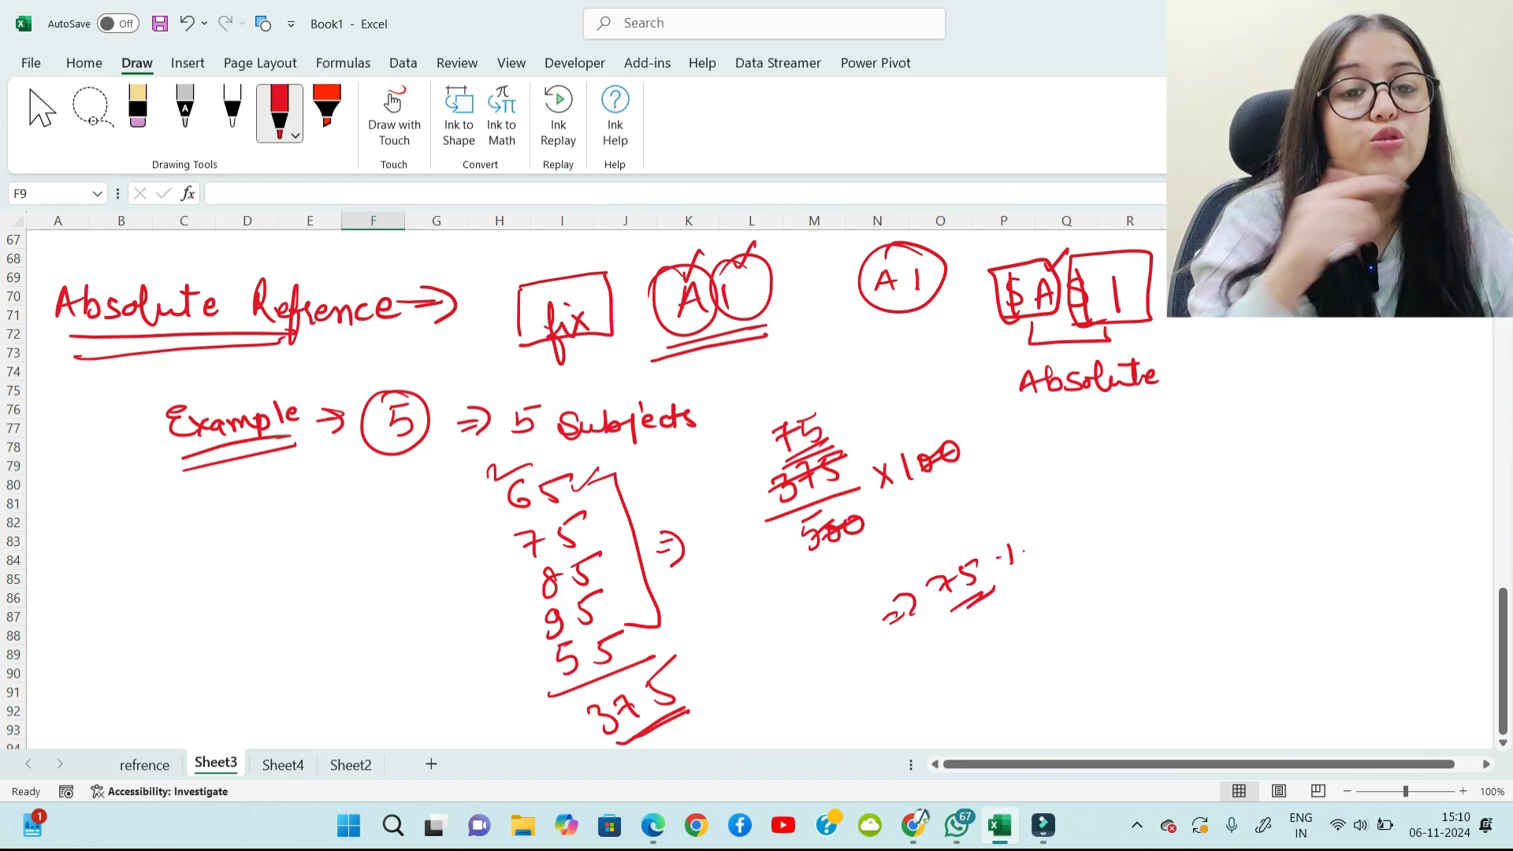
# Step: Handwrite an underlined circled 2, a column of marks 45, 63, 79, 85 and 57, and their underlined total 423
pyautogui.moveTo(1190, 417)
pyautogui.mouseDown()
pyautogui.moveTo(1209, 442)
pyautogui.moveTo(1196, 407)
pyautogui.mouseUp()
pyautogui.moveTo(1185, 466); pyautogui.dragTo(1219, 456)
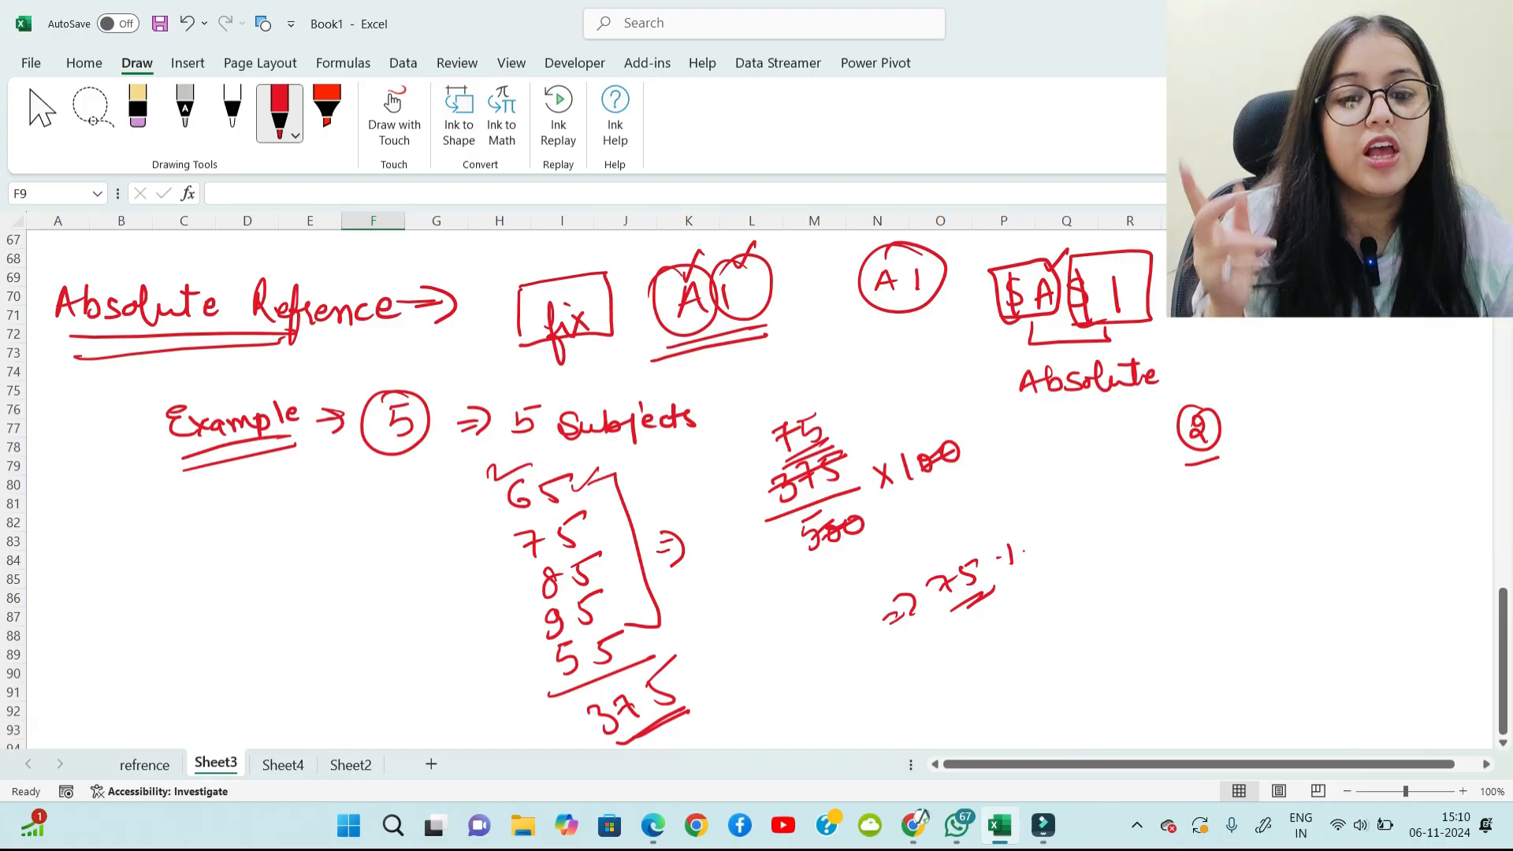
pyautogui.moveTo(1099, 526); pyautogui.dragTo(1113, 550)
pyautogui.moveTo(1121, 527)
pyautogui.mouseDown()
pyautogui.moveTo(1125, 549)
pyautogui.moveTo(1140, 516)
pyautogui.mouseUp()
pyautogui.moveTo(1119, 566); pyautogui.dragTo(1123, 584)
pyautogui.moveTo(1135, 564)
pyautogui.mouseDown()
pyautogui.moveTo(1152, 573)
pyautogui.moveTo(1123, 624)
pyautogui.moveTo(1152, 622)
pyautogui.moveTo(1176, 650)
pyautogui.moveTo(1193, 614)
pyautogui.mouseUp()
pyautogui.moveTo(1158, 680); pyautogui.dragTo(1158, 711)
pyautogui.moveTo(1178, 677)
pyautogui.mouseDown()
pyautogui.moveTo(1193, 669)
pyautogui.moveTo(1202, 697)
pyautogui.mouseUp()
pyautogui.moveTo(1160, 740); pyautogui.dragTo(1291, 682)
pyautogui.moveTo(1285, 670)
pyautogui.mouseDown()
pyautogui.moveTo(1287, 700)
pyautogui.moveTo(1329, 692)
pyautogui.mouseUp()
pyautogui.moveTo(1270, 715)
pyautogui.mouseDown()
pyautogui.moveTo(1338, 696)
pyautogui.moveTo(1344, 709)
pyautogui.mouseUp()
# Step: Handwrite the percentage calculation 423/500 × 100 beside the circled 2
pyautogui.moveTo(1275, 388); pyautogui.dragTo(1291, 418)
pyautogui.moveTo(1295, 396); pyautogui.dragTo(1349, 414)
pyautogui.moveTo(1305, 447); pyautogui.dragTo(1311, 473)
pyautogui.moveTo(1316, 443); pyautogui.dragTo(1337, 446)
pyautogui.moveTo(1349, 441); pyautogui.dragTo(1381, 434)
pyautogui.moveTo(1380, 406)
pyautogui.mouseDown()
pyautogui.moveTo(1369, 433)
pyautogui.moveTo(1400, 424)
pyautogui.mouseUp()
pyautogui.moveTo(1422, 394); pyautogui.dragTo(1438, 395)
# Step: Handwrite a circled 3 and the calculation 333/500 × 100 beneath the second example, with 100 underlined
pyautogui.moveTo(1262, 513)
pyautogui.mouseDown()
pyautogui.moveTo(1272, 535)
pyautogui.moveTo(1284, 502)
pyautogui.moveTo(1336, 511)
pyautogui.moveTo(1341, 528)
pyautogui.moveTo(1403, 515)
pyautogui.mouseUp()
pyautogui.moveTo(1357, 549)
pyautogui.mouseDown()
pyautogui.moveTo(1362, 573)
pyautogui.moveTo(1373, 539)
pyautogui.mouseUp()
pyautogui.moveTo(1377, 547); pyautogui.dragTo(1389, 545)
pyautogui.moveTo(1414, 493)
pyautogui.mouseDown()
pyautogui.moveTo(1428, 483)
pyautogui.moveTo(1429, 497)
pyautogui.mouseUp()
pyautogui.moveTo(1436, 472)
pyautogui.mouseDown()
pyautogui.moveTo(1433, 492)
pyautogui.moveTo(1449, 480)
pyautogui.mouseUp()
pyautogui.moveTo(1460, 473); pyautogui.dragTo(1470, 499)
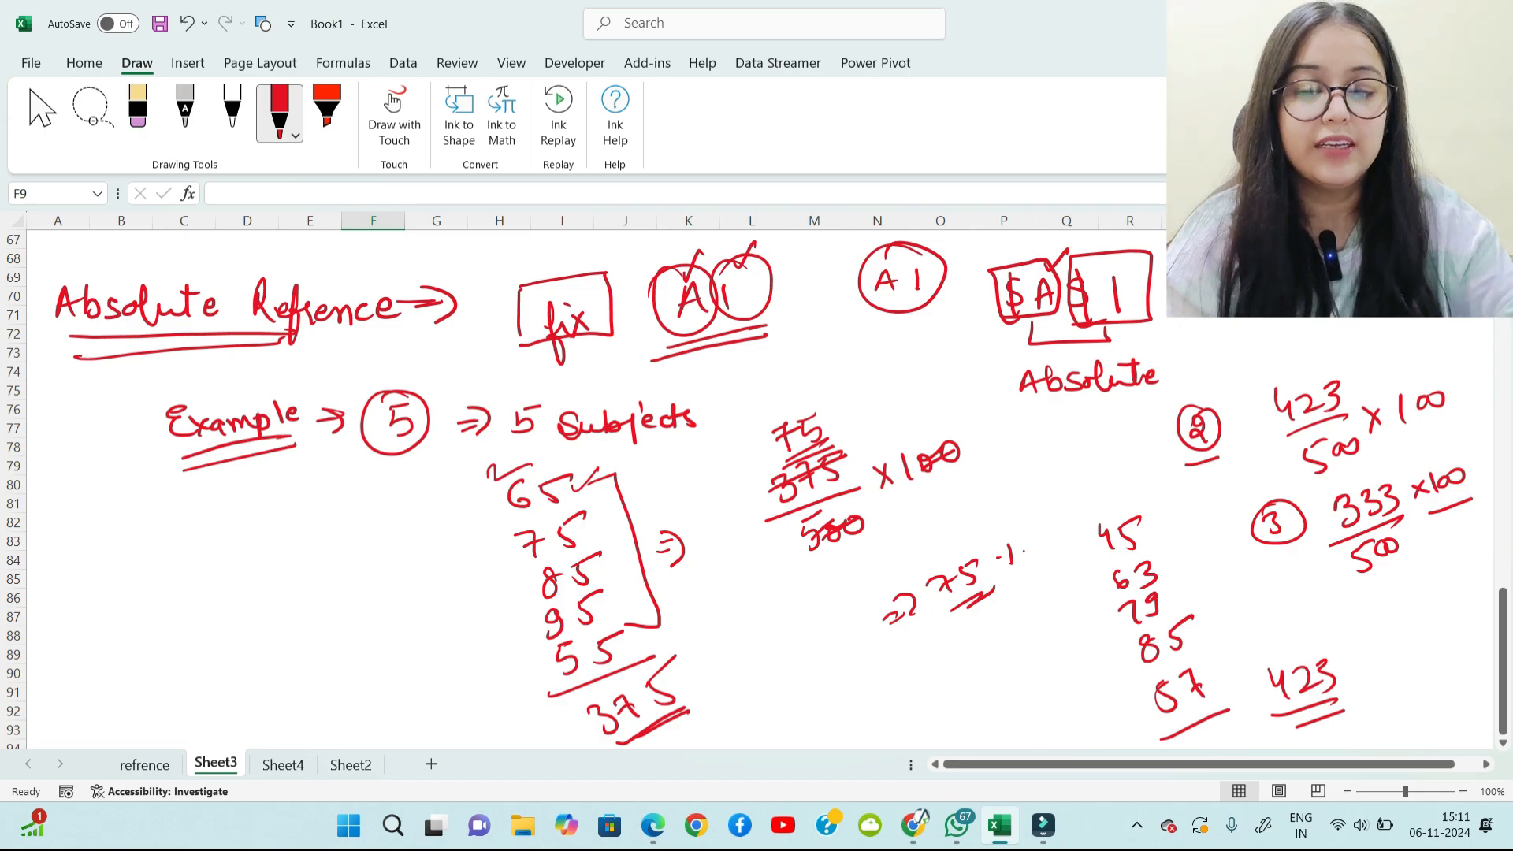
# Step: On the refrence sheet, examine the second marks table starting at row 19, its empty % column and the 400 in I19
pyautogui.click(144, 765)
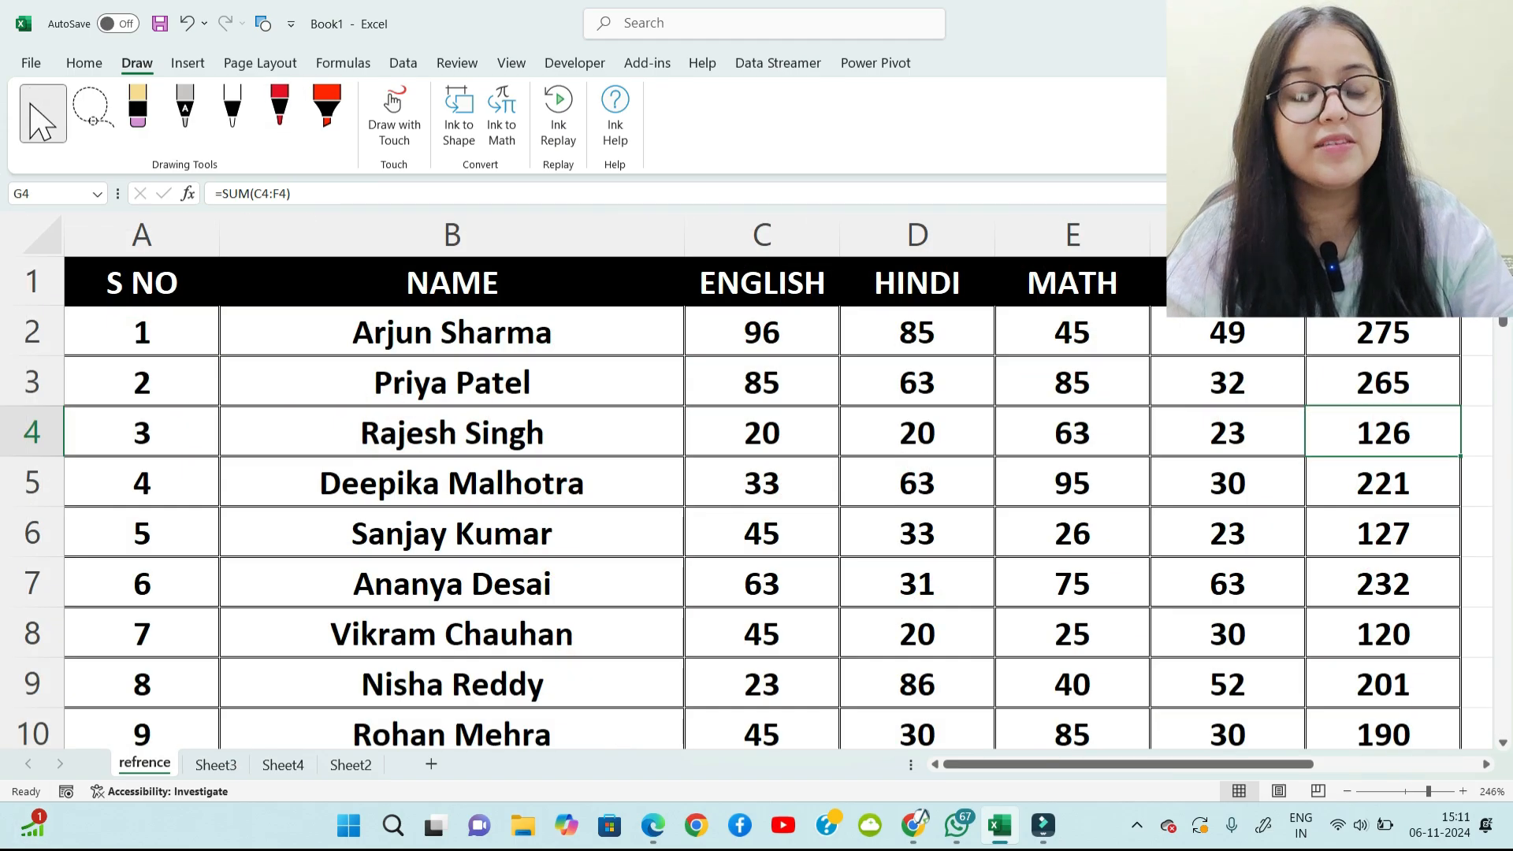
pyautogui.scroll(-2, 757, 504)
pyautogui.scroll(-4, 756, 504)
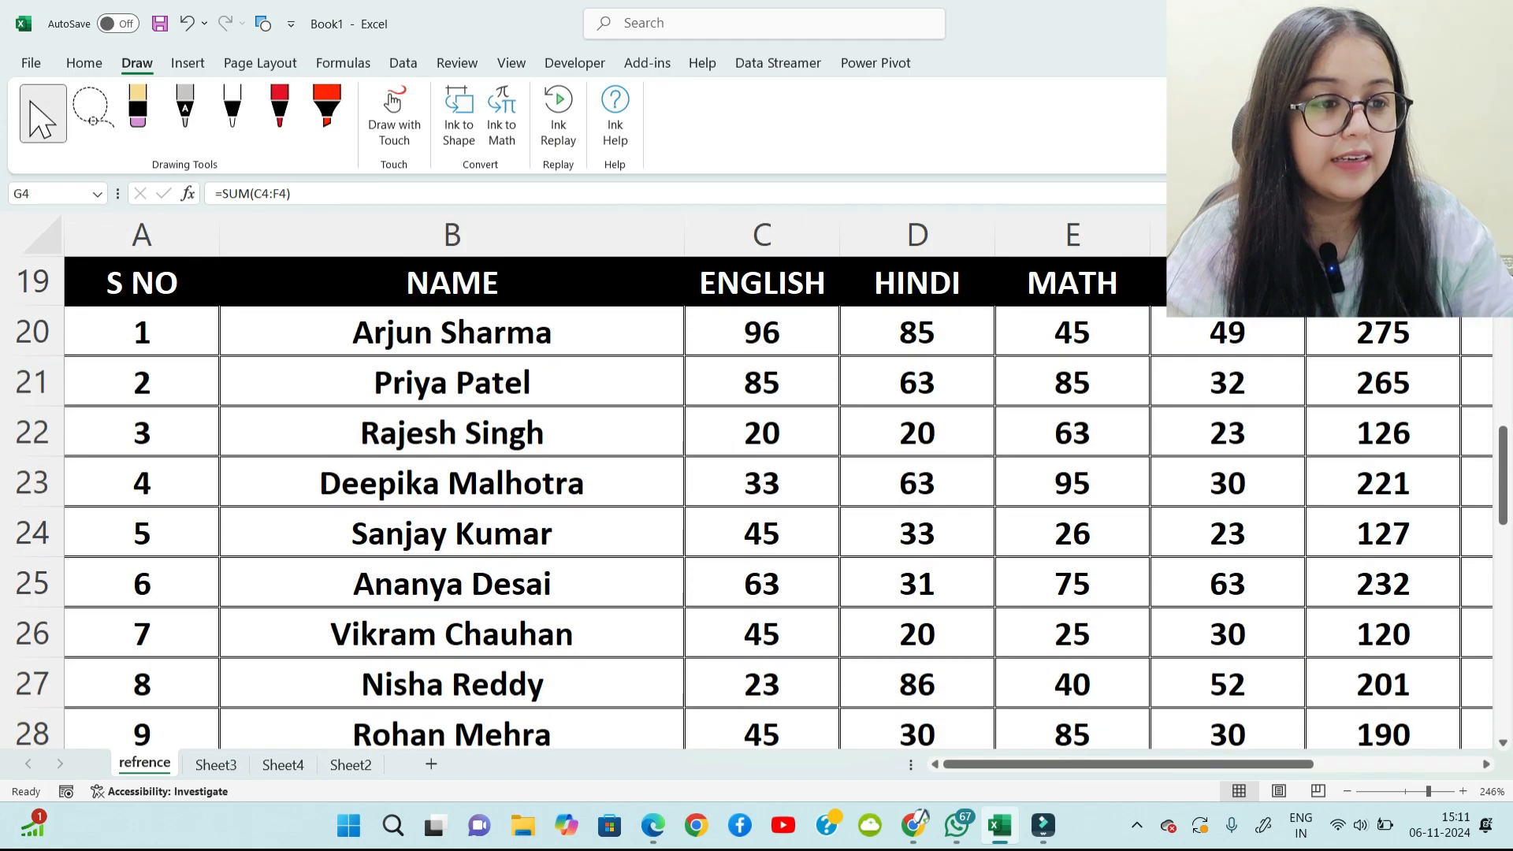
pyautogui.hscroll(2, 756, 504)
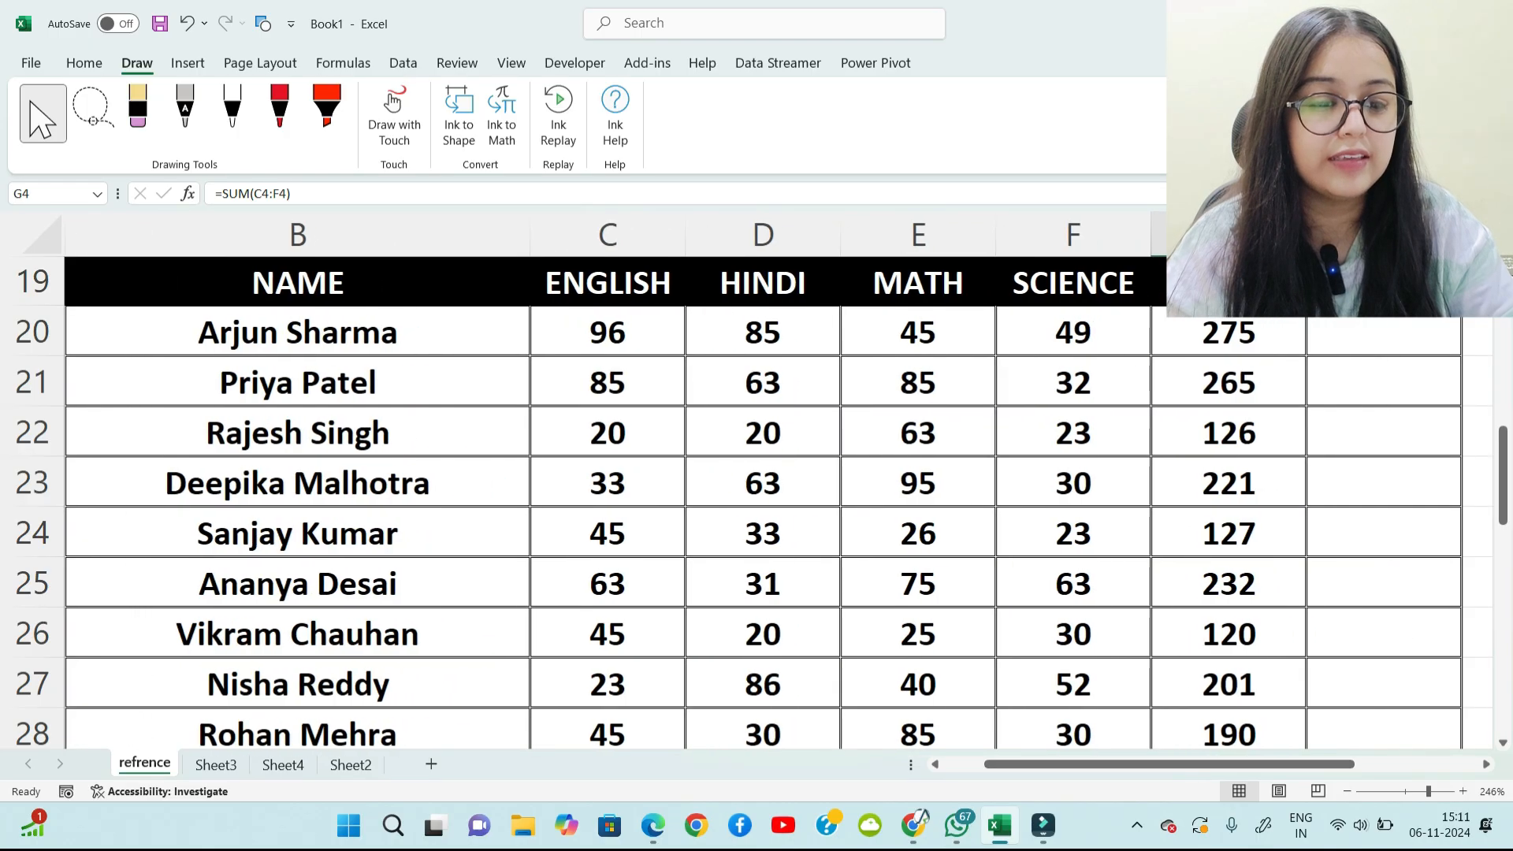
pyautogui.keyDown('ctrl'); pyautogui.scroll(-2, 756, 504); pyautogui.keyUp('ctrl')
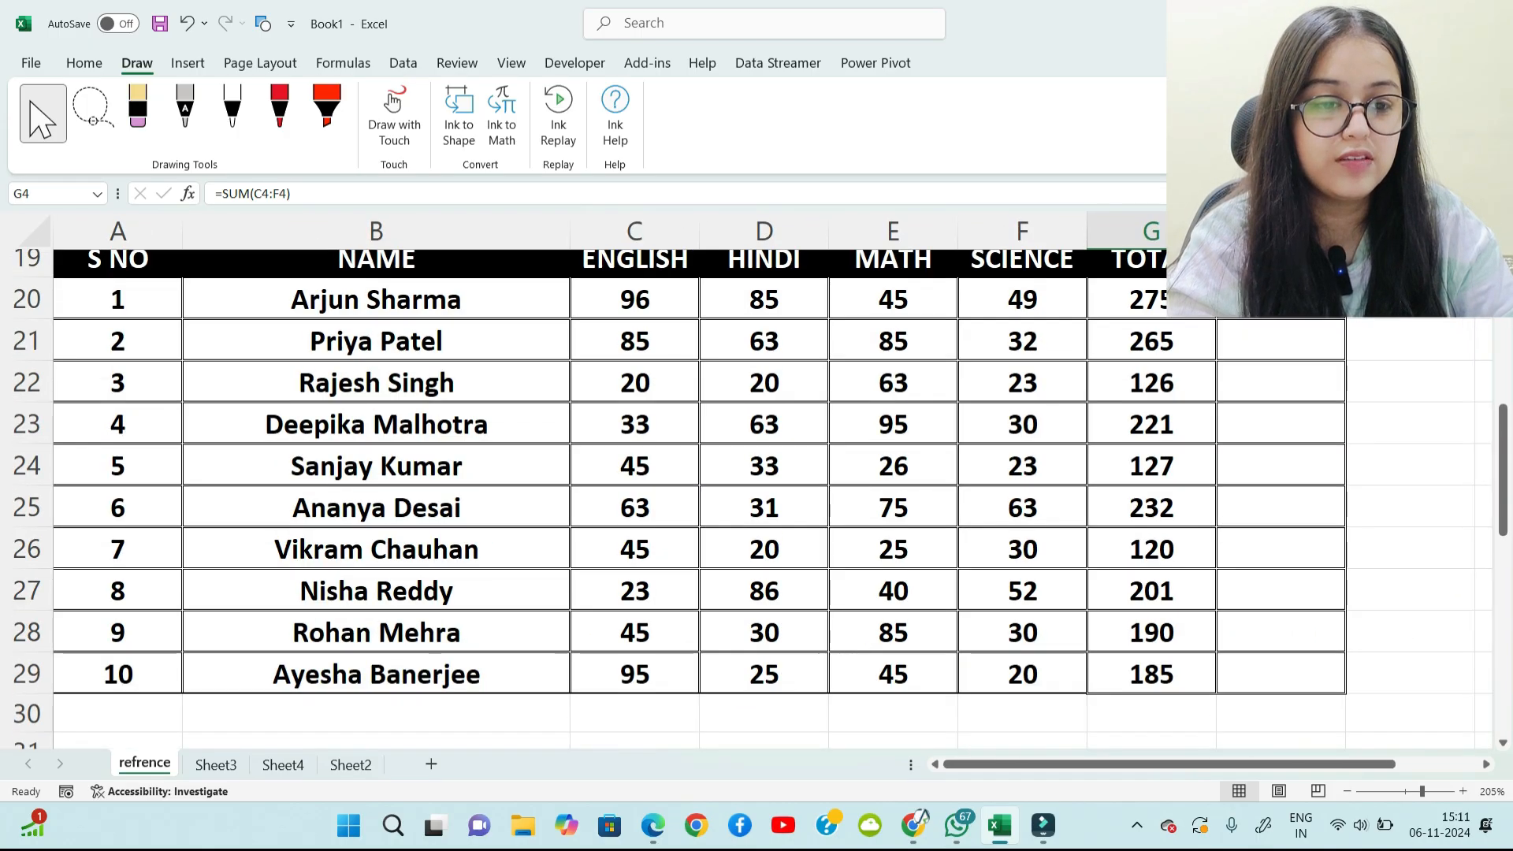
pyautogui.scroll(2, 756, 504)
pyautogui.scroll(-1, 757, 504)
pyautogui.scroll(-1, 756, 504)
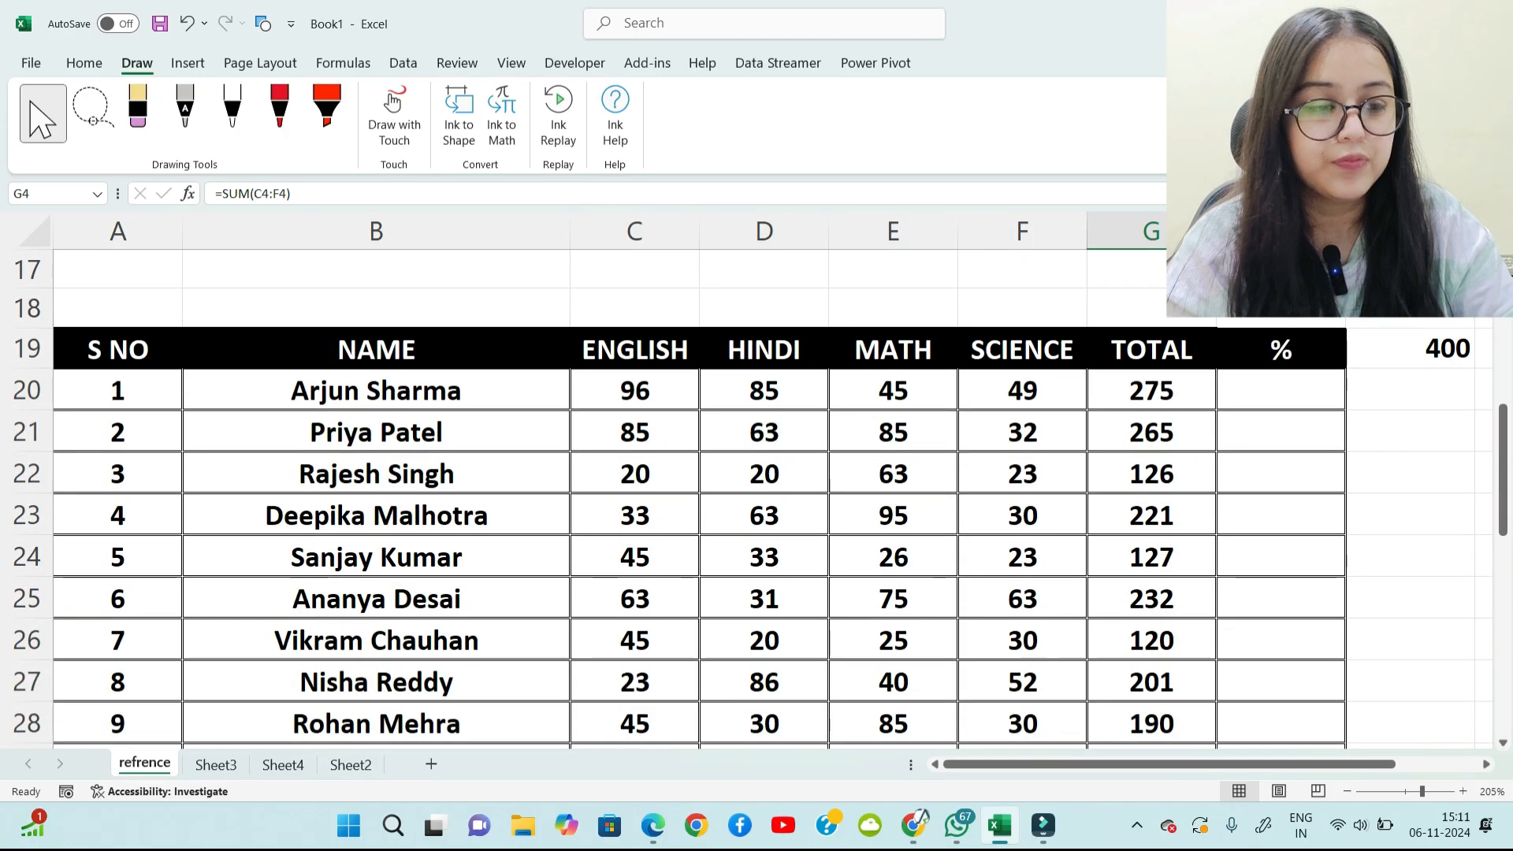
pyautogui.click(1409, 349)
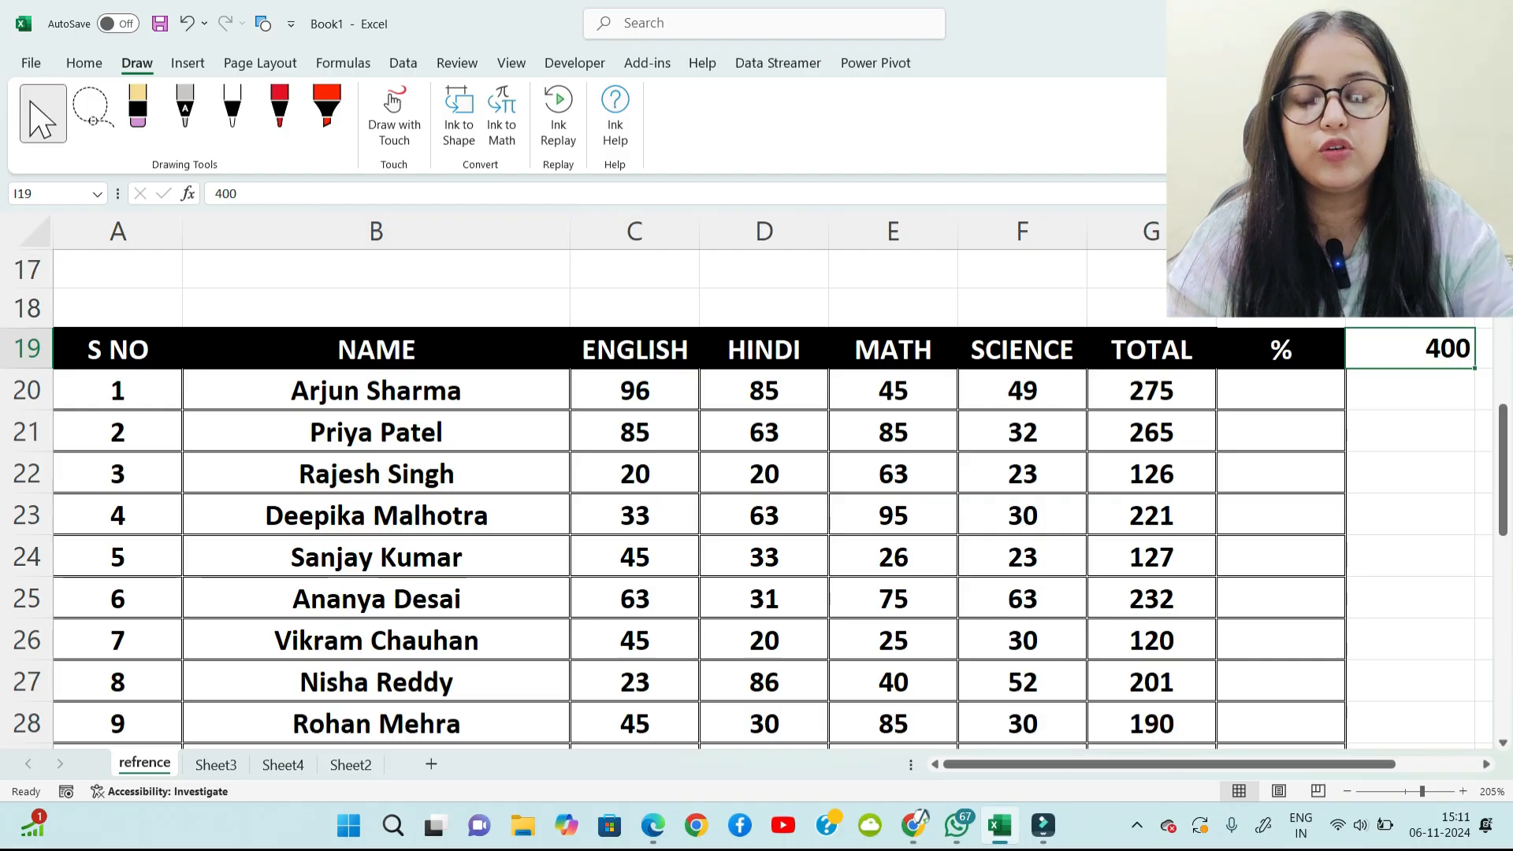
# Step: Apply all borders to cells A17:H17 above the marks table
pyautogui.click(117, 308)
pyautogui.click(117, 269)
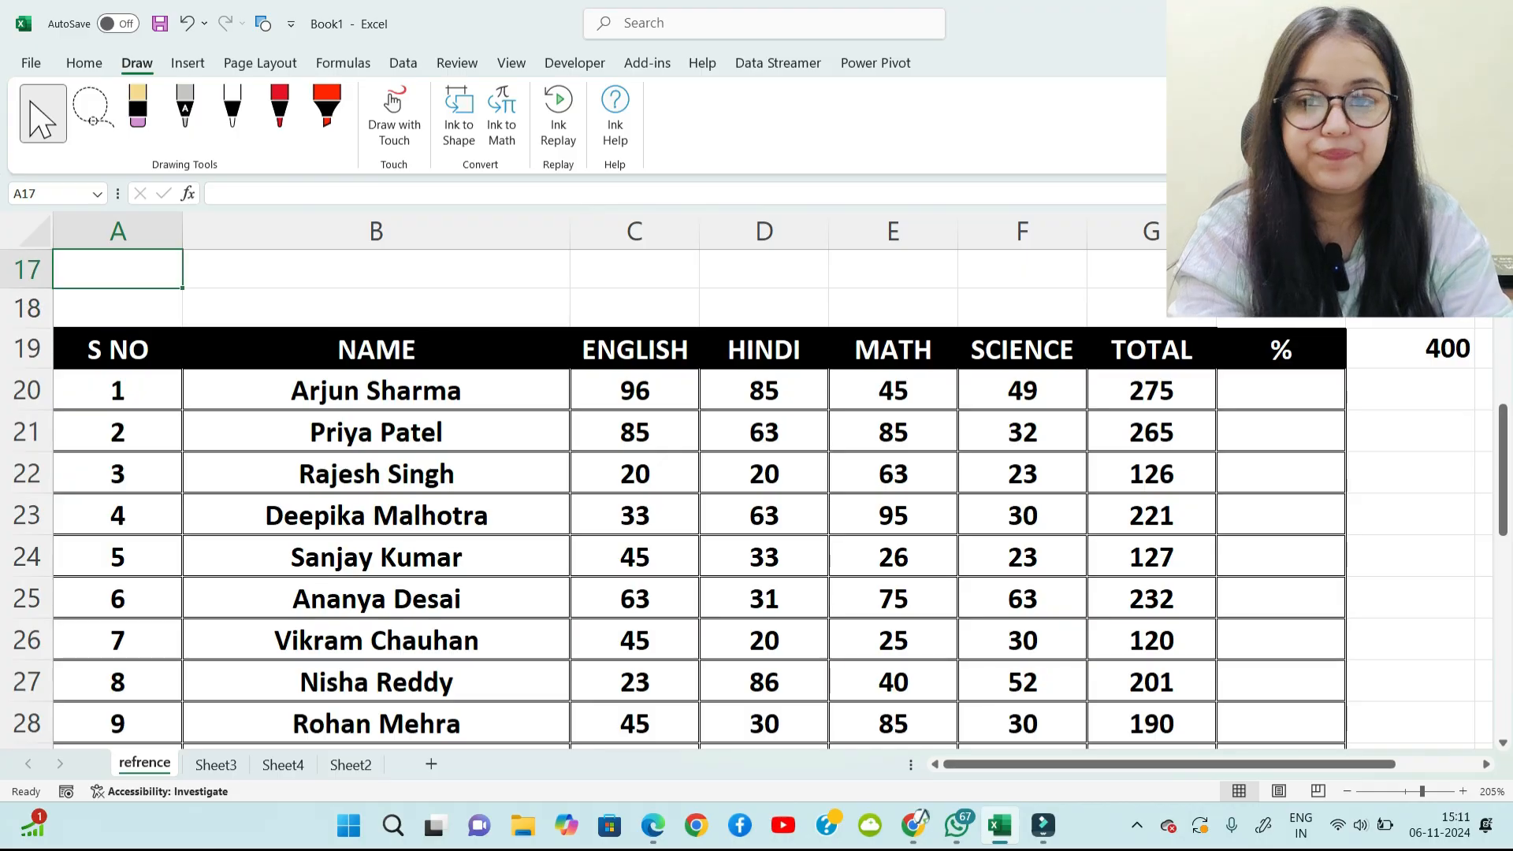
pyautogui.hotkey('shift', 'Right')
pyautogui.hotkey('shift', 'Right')
pyautogui.hotkey('shift', 'Right')
pyautogui.hotkey('shift', 'Right')
pyautogui.hotkey('shift', 'Right')
pyautogui.hotkey('shift', 'Right')
pyautogui.hotkey('shift', 'Right')
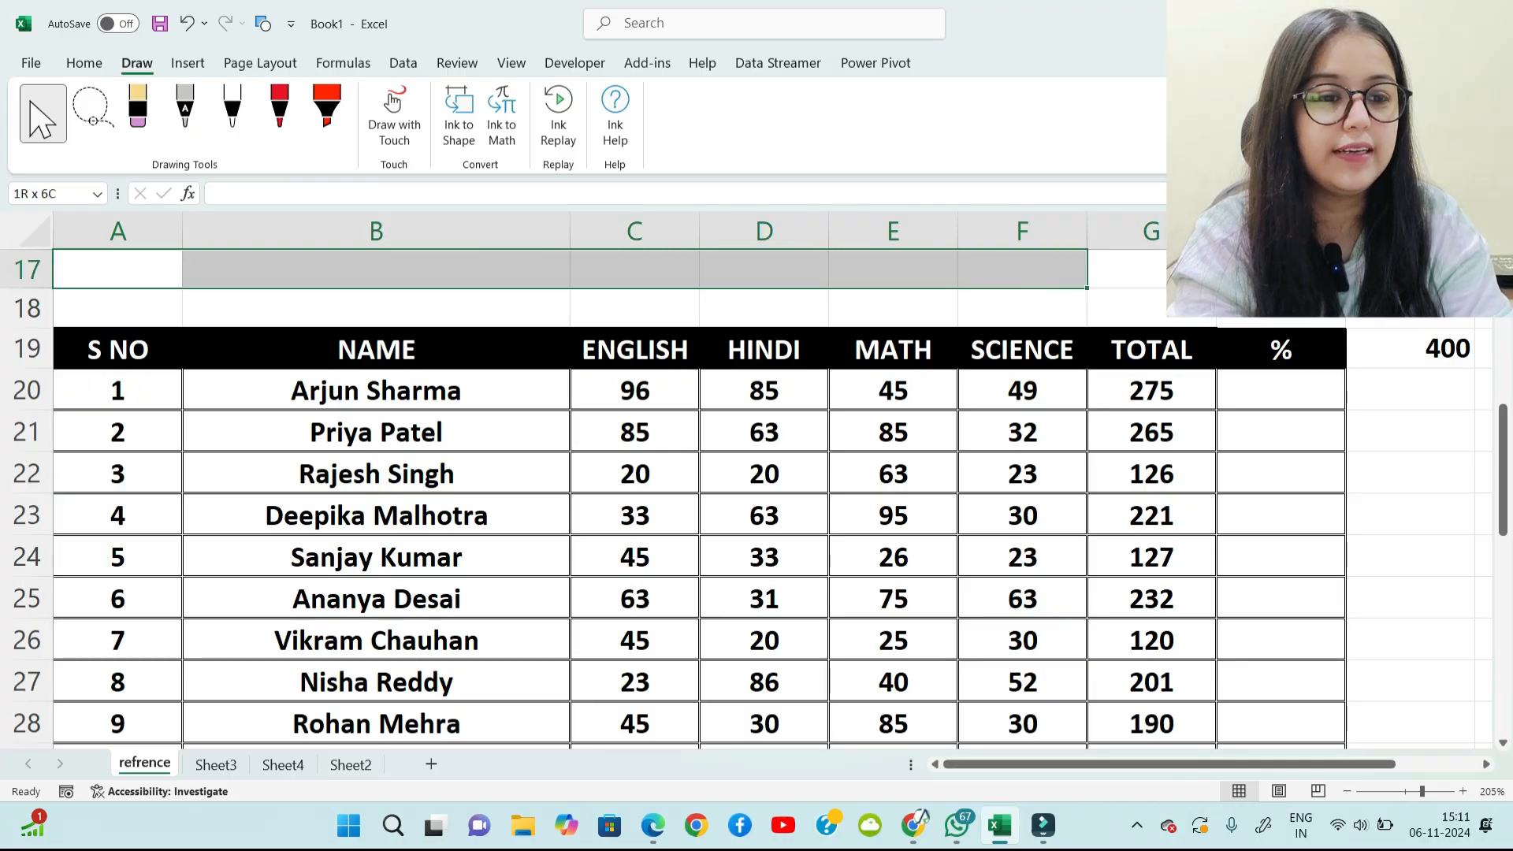
pyautogui.click(85, 63)
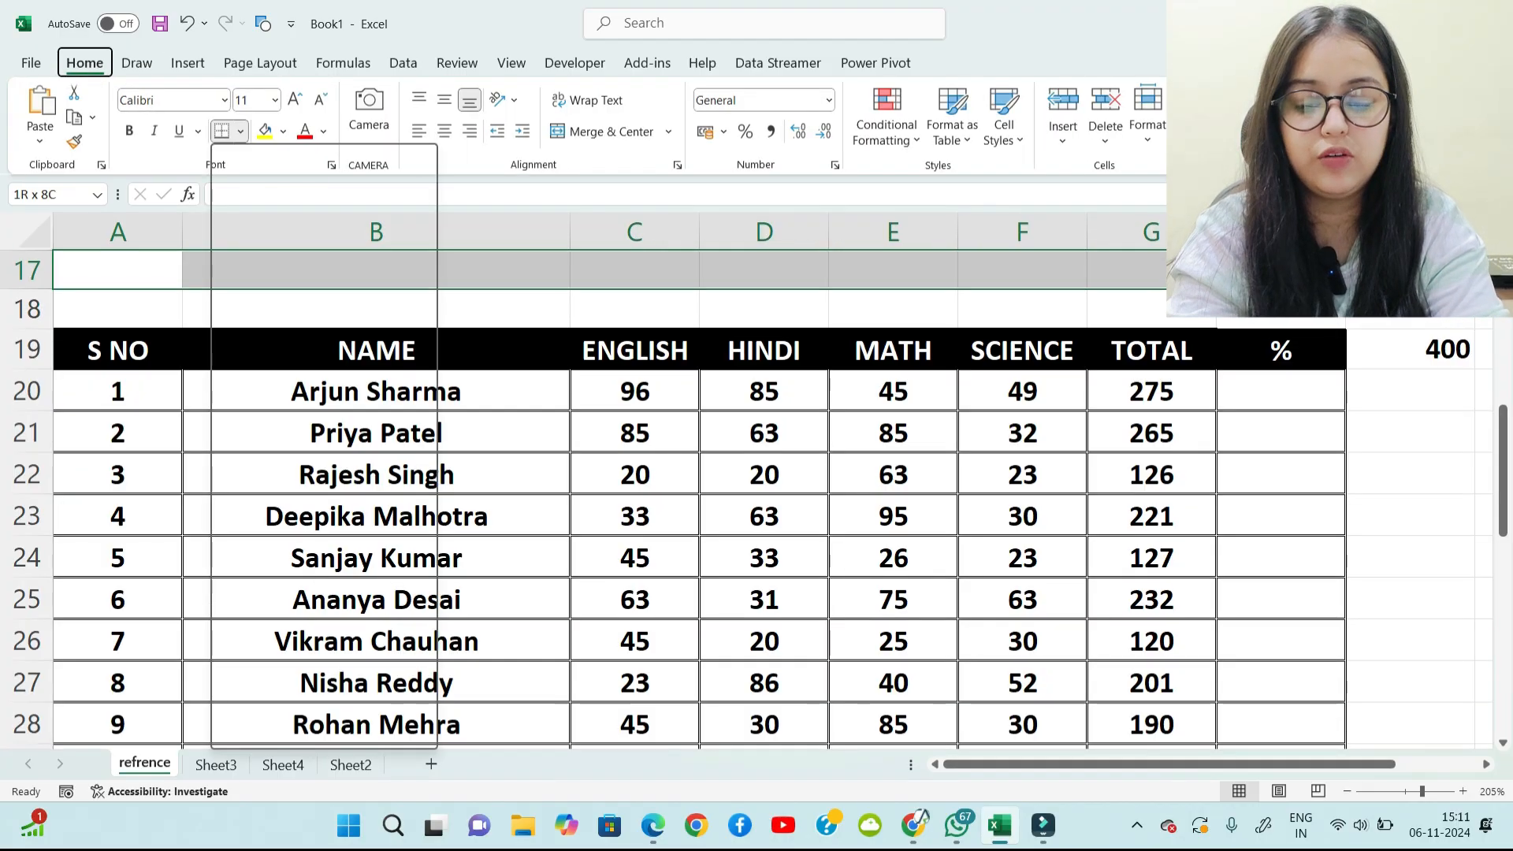
# Step: Merge and center cells A17:D17
pyautogui.hotkey('shift', 'Left')
pyautogui.hotkey('shift', 'Left')
pyautogui.hotkey('shift', 'Left')
pyautogui.hotkey('shift', 'Left')
pyautogui.hotkey('shift', 'Left')
pyautogui.hotkey('shift', 'Left')
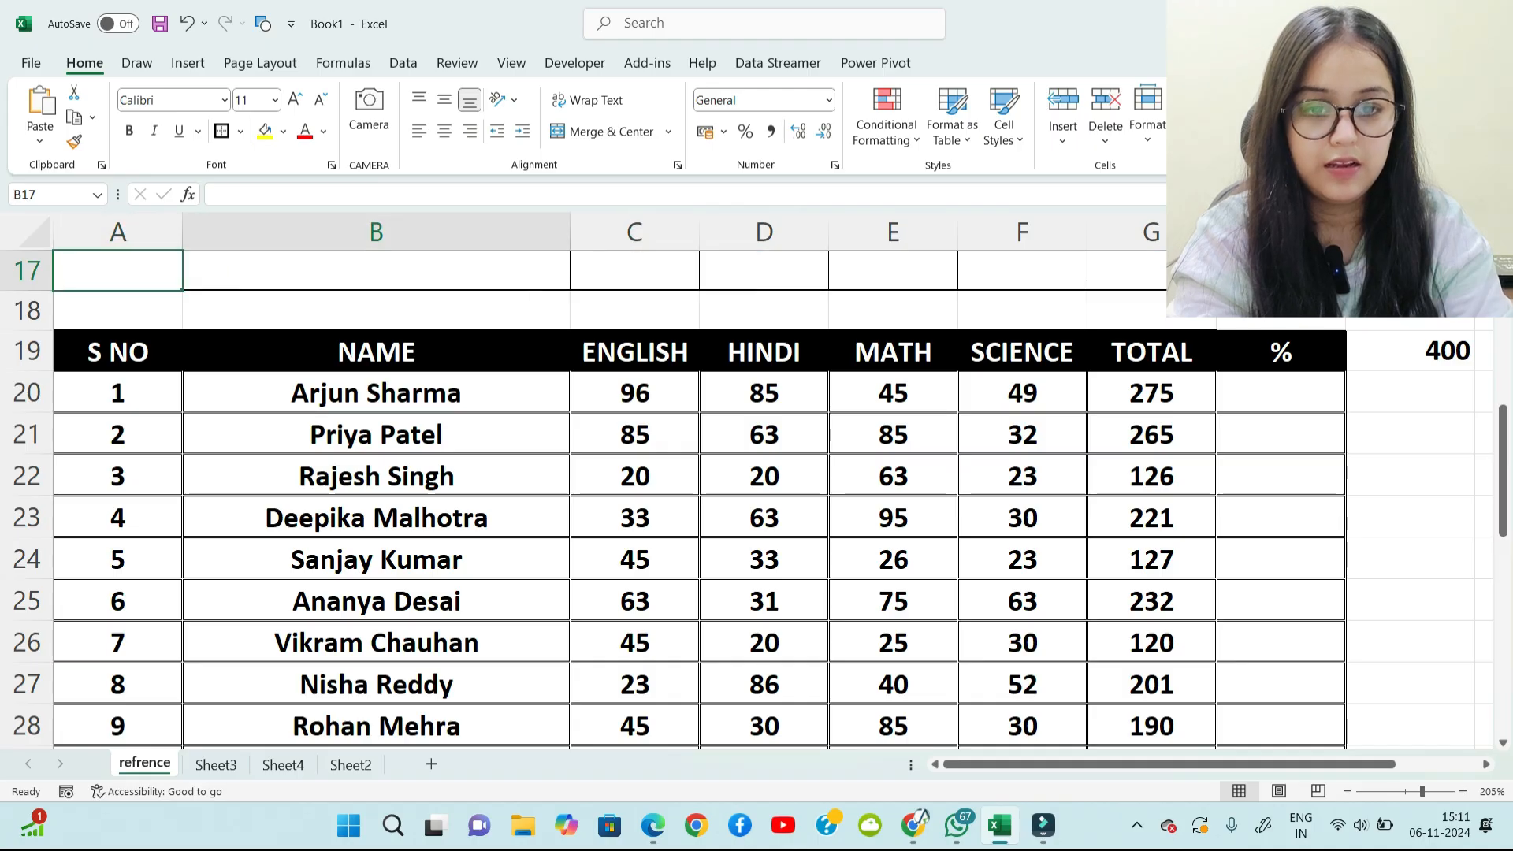
pyautogui.hotkey('shift', 'Right')
pyautogui.hotkey('shift', 'Right')
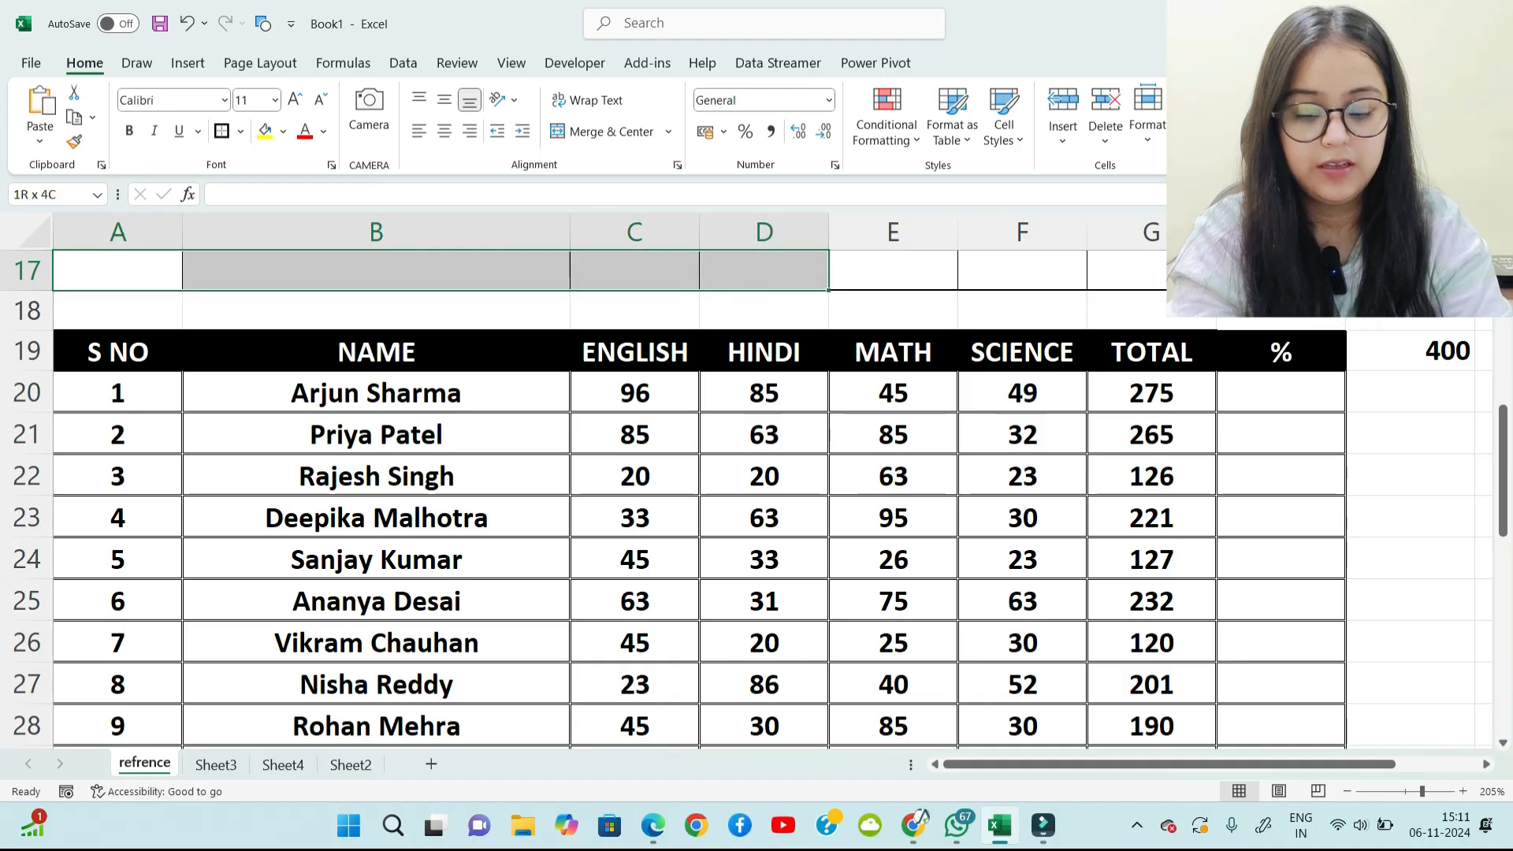
pyautogui.press('alt')
pyautogui.press('h')
pyautogui.press('m')
pyautogui.press('c')
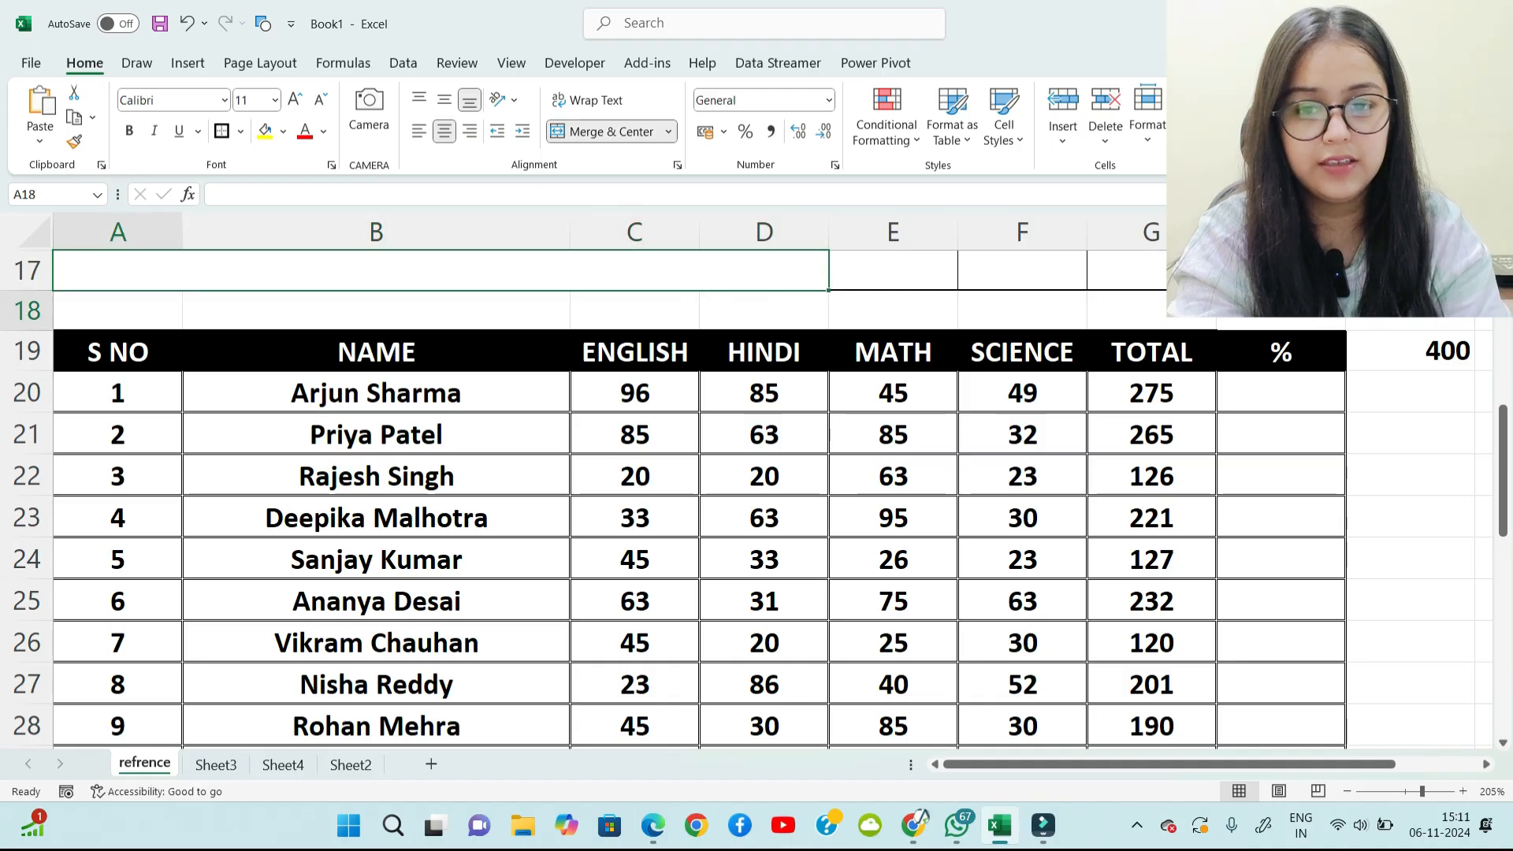
# Step: Enter the label "total marks" in the merged cell A17
pyautogui.write('tota')
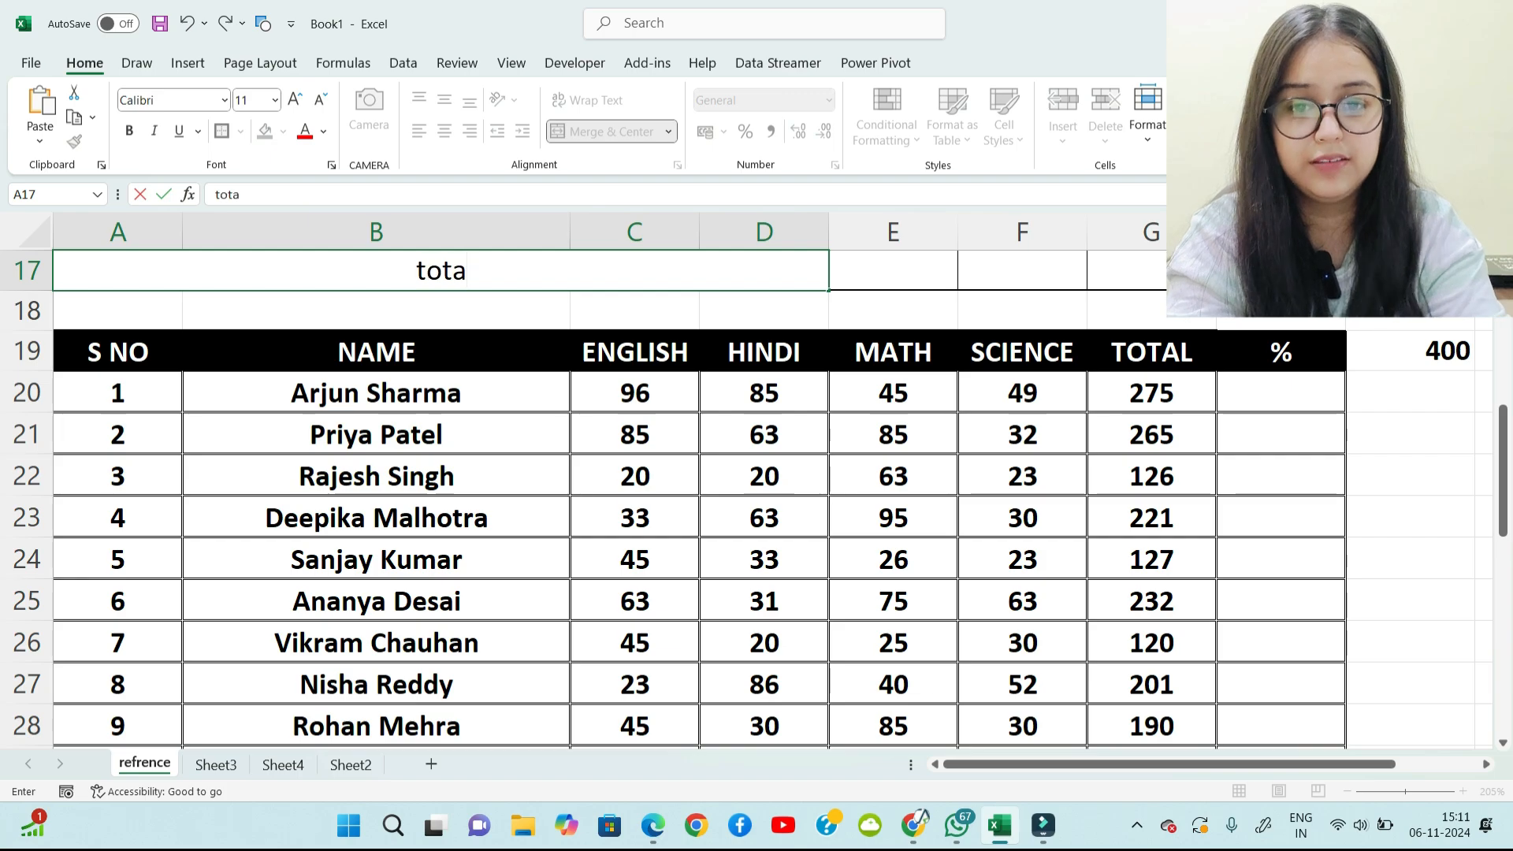
pyautogui.write('l marks')
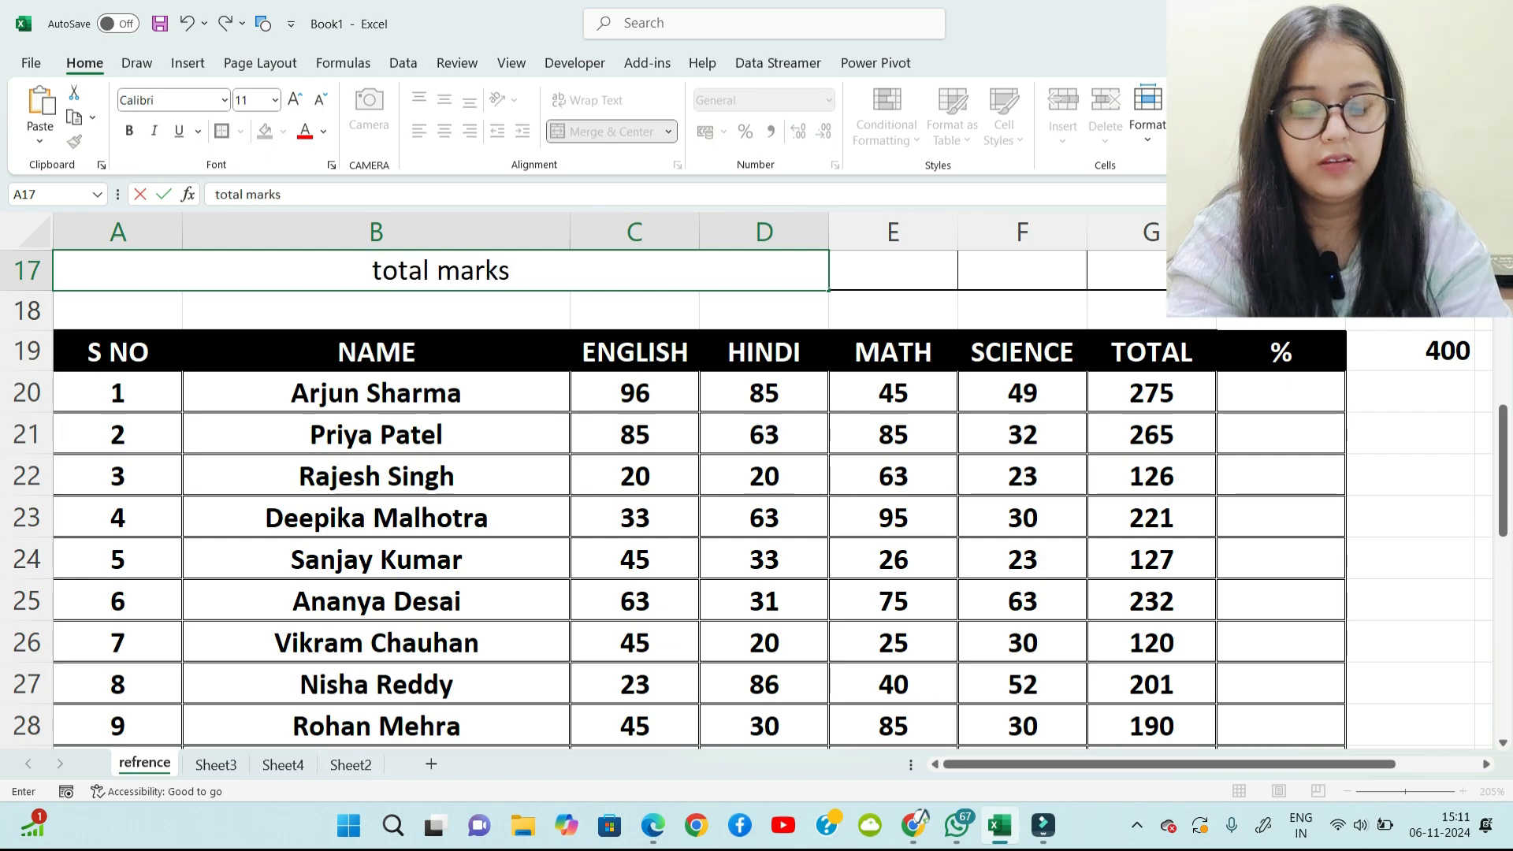
pyautogui.press('Tab')
# Step: Merge and center cells E17:H17 and enter 400 as the total marks
pyautogui.hotkey('shift', 'Right')
pyautogui.hotkey('shift', 'Right')
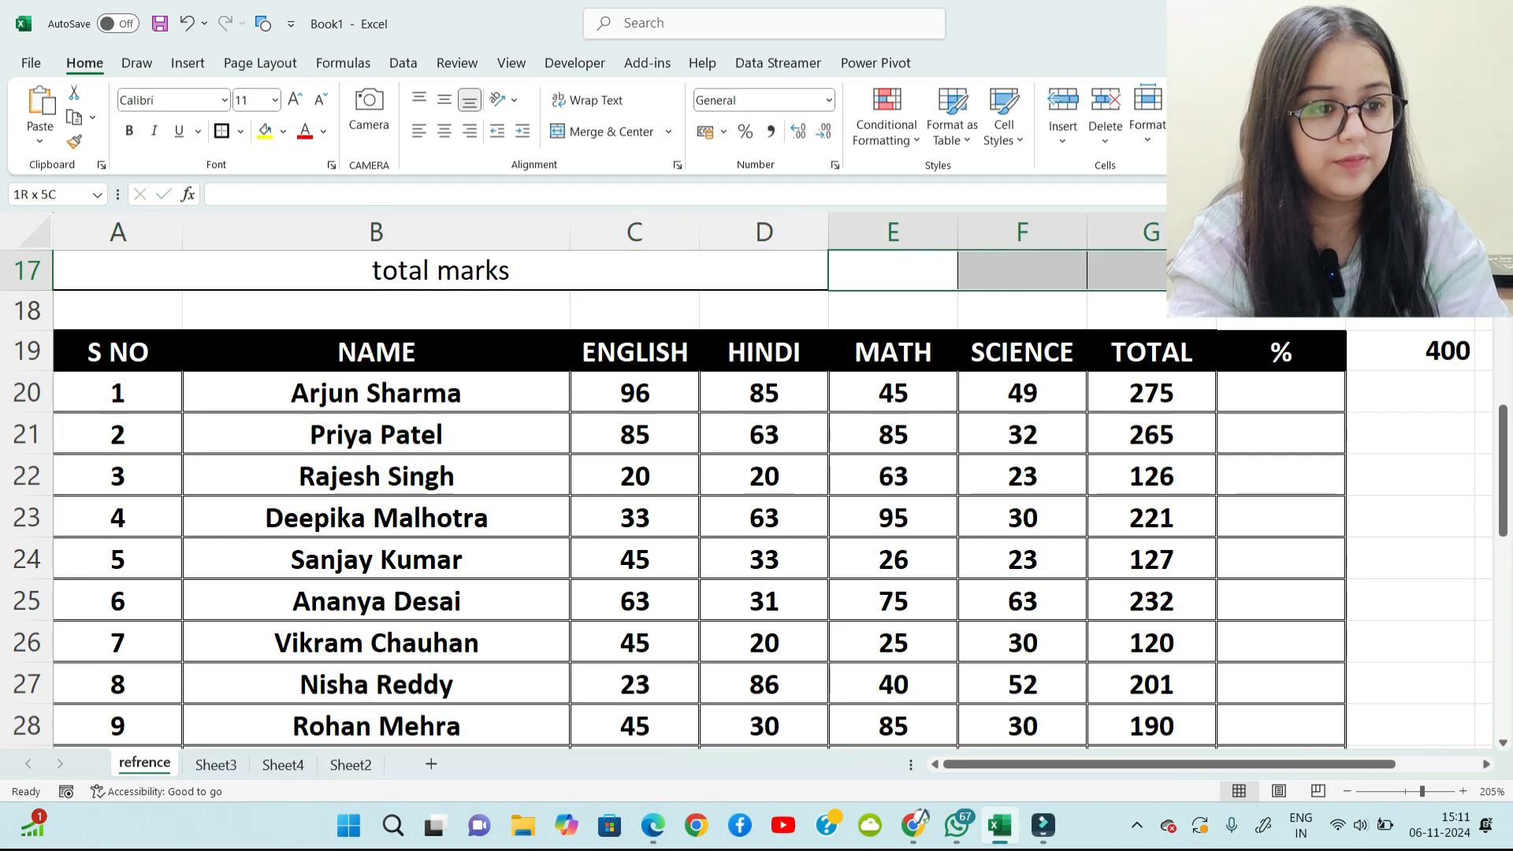
pyautogui.press('alt')
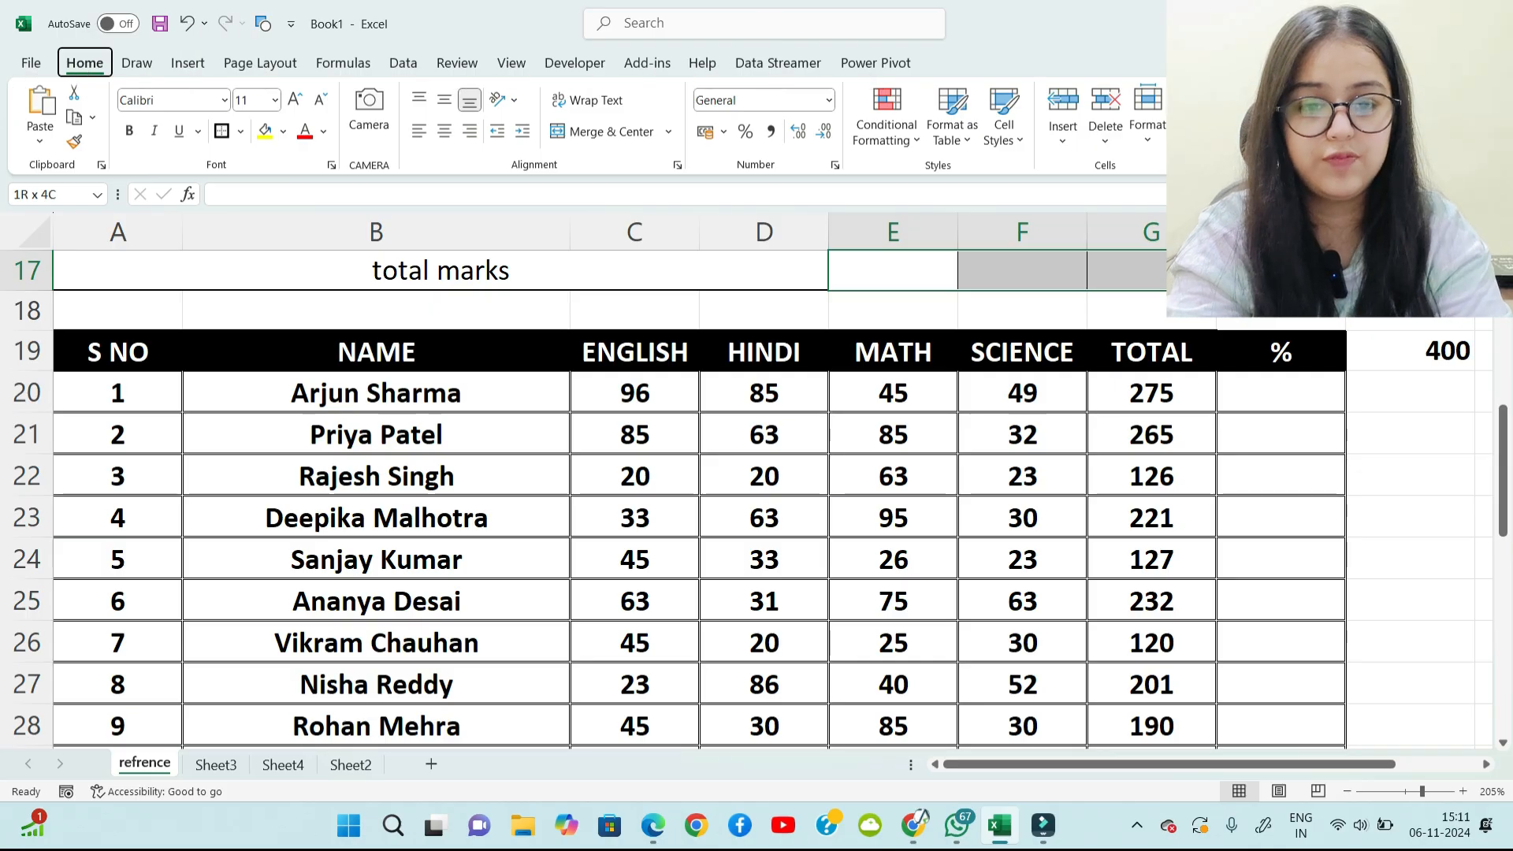
pyautogui.press('h')
pyautogui.press('m')
pyautogui.press('m')
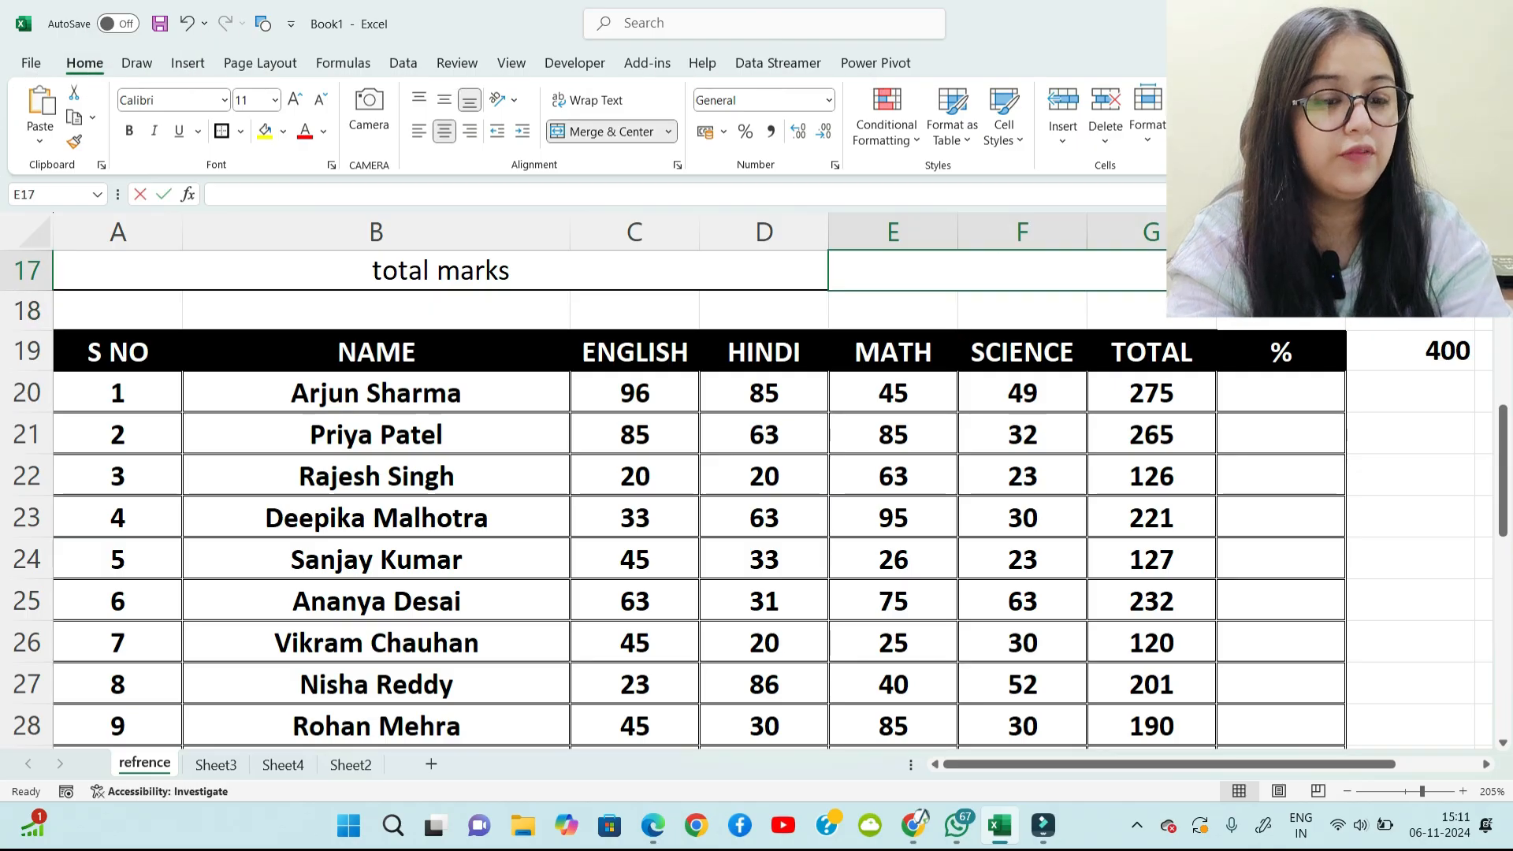
pyautogui.write('400')
pyautogui.press('Return')
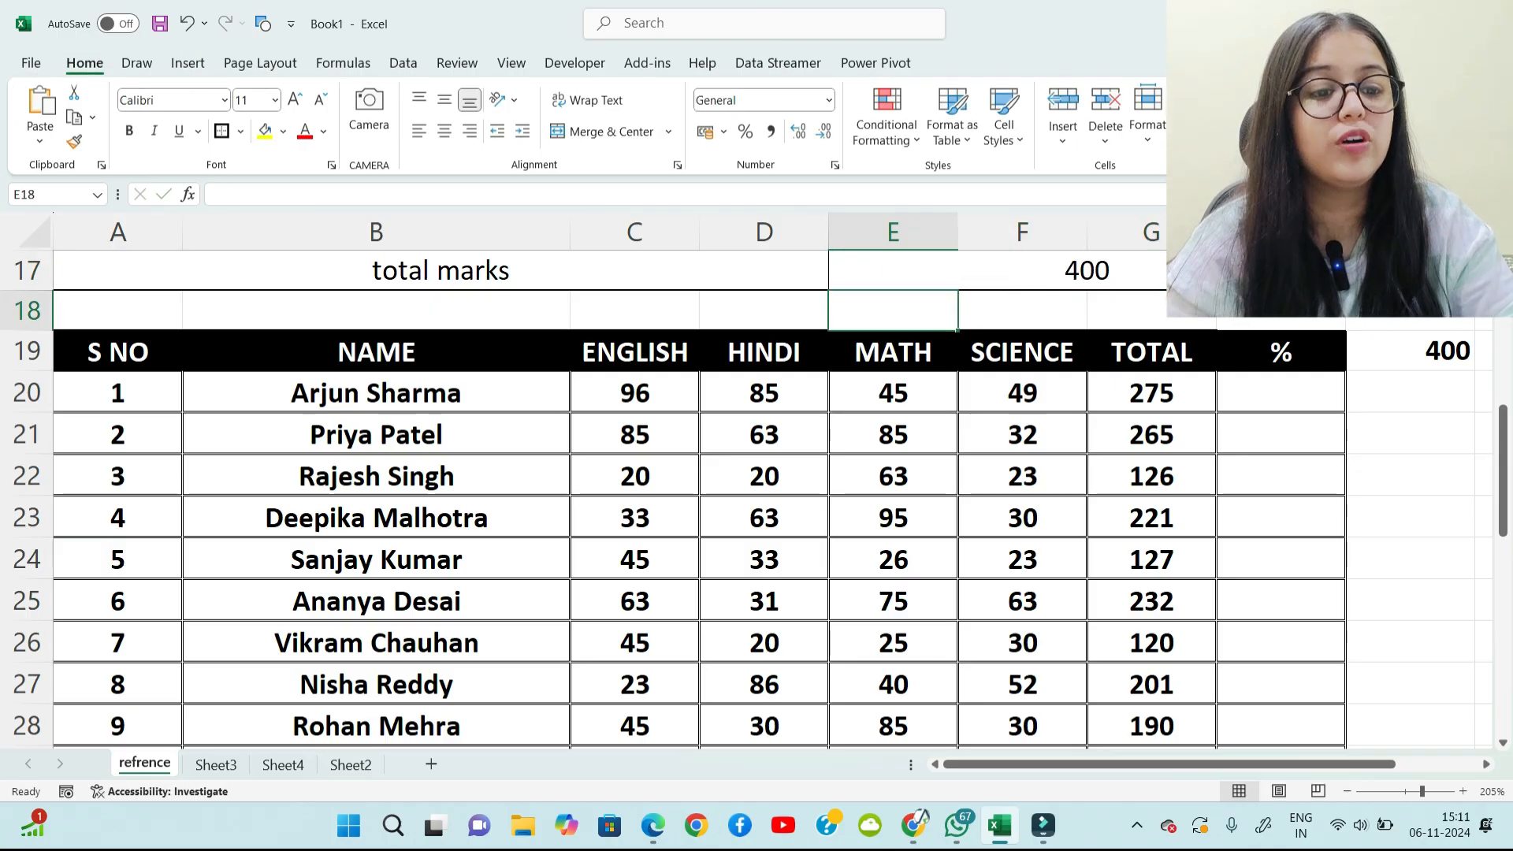
pyautogui.press('Up')
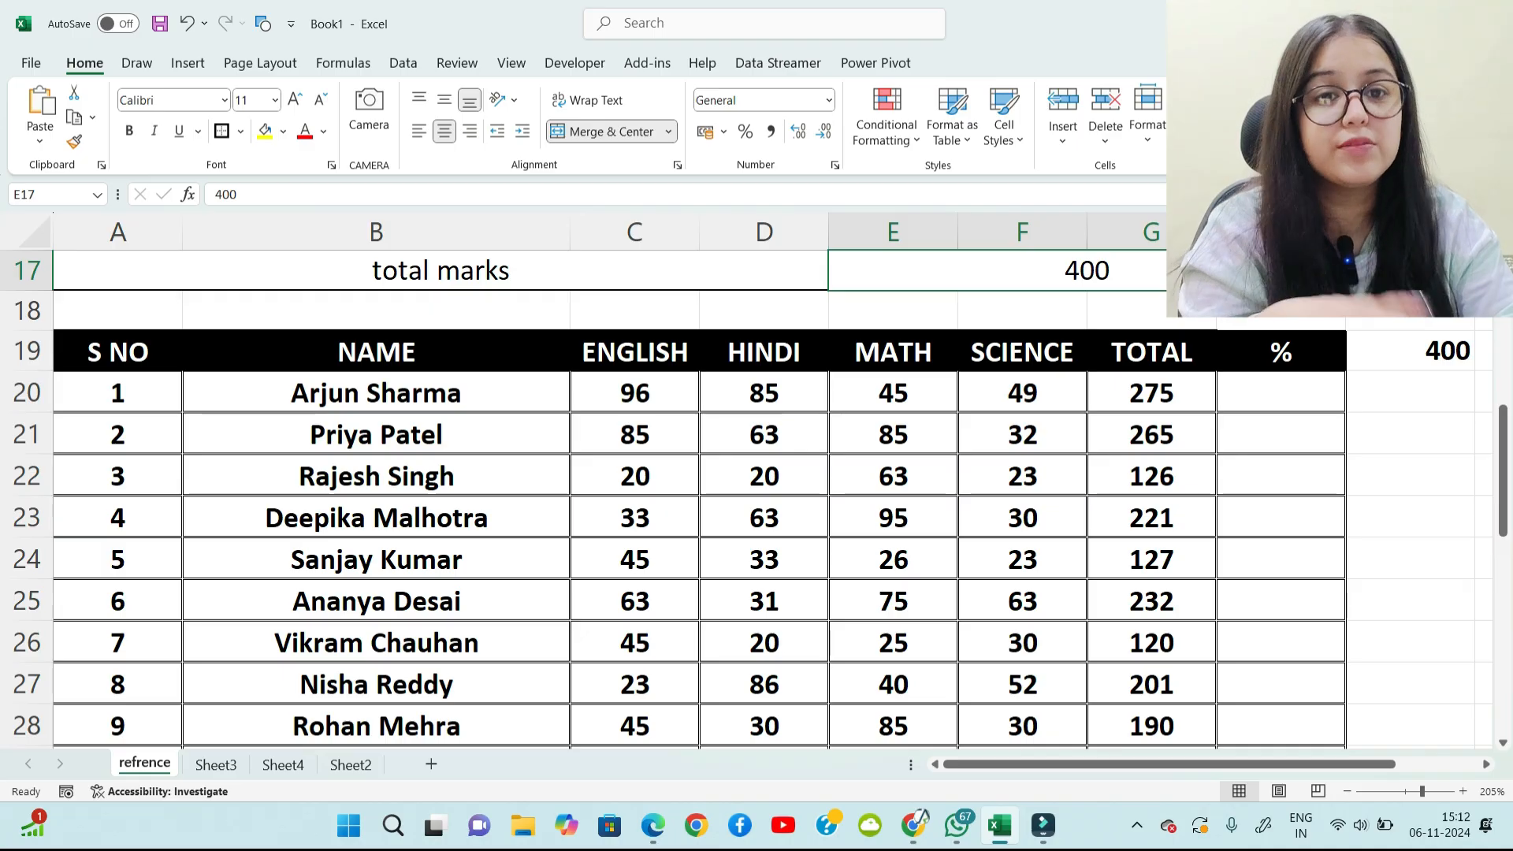
# Step: Try to calculate the first student's percentage by entering =G20/E17 in G20, and undo that entry
pyautogui.click(1281, 392)
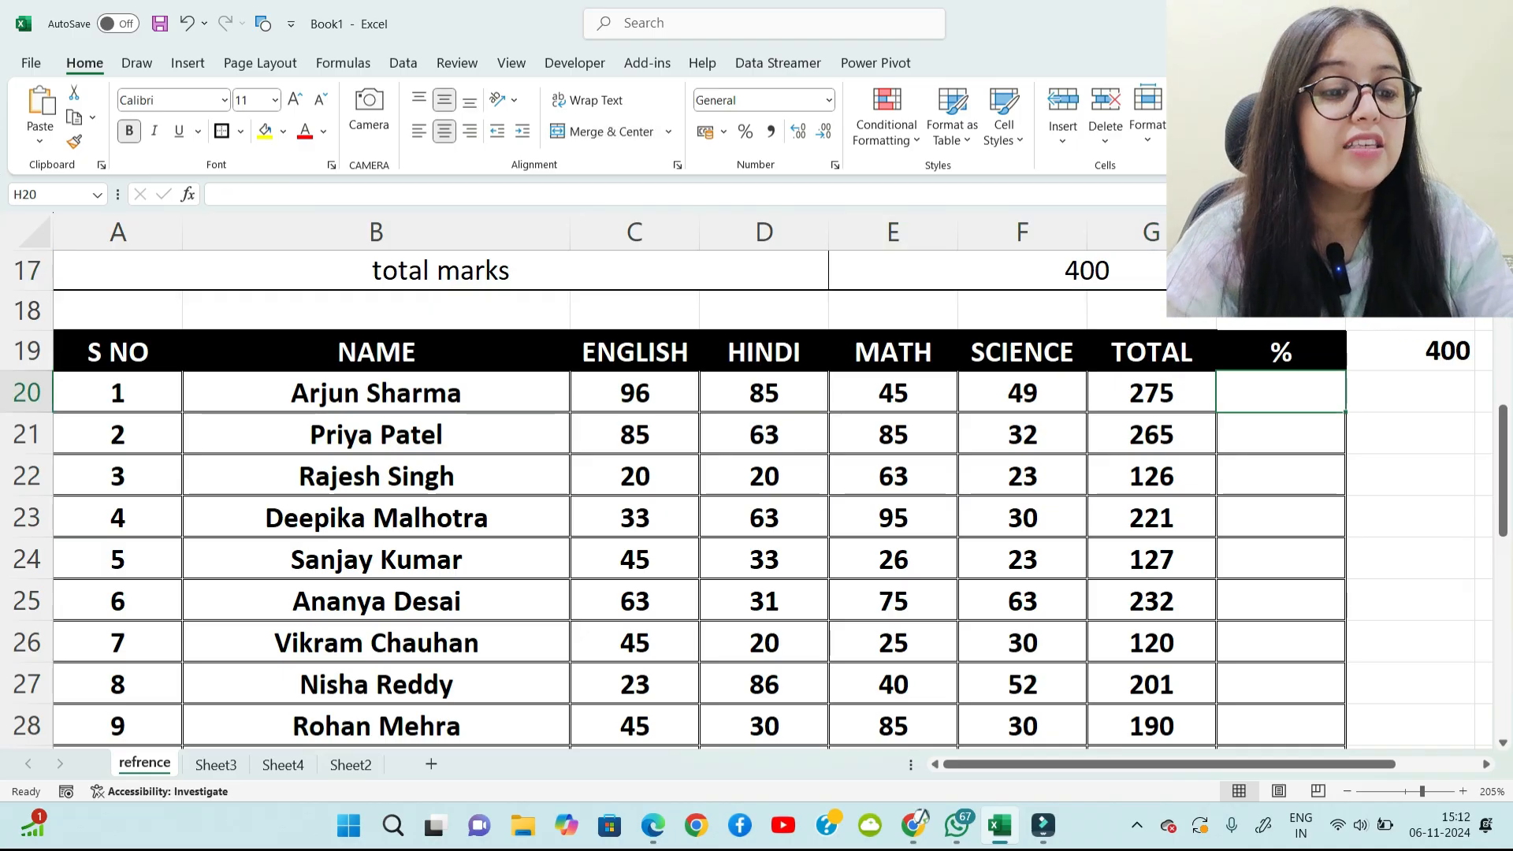
pyautogui.click(1151, 392)
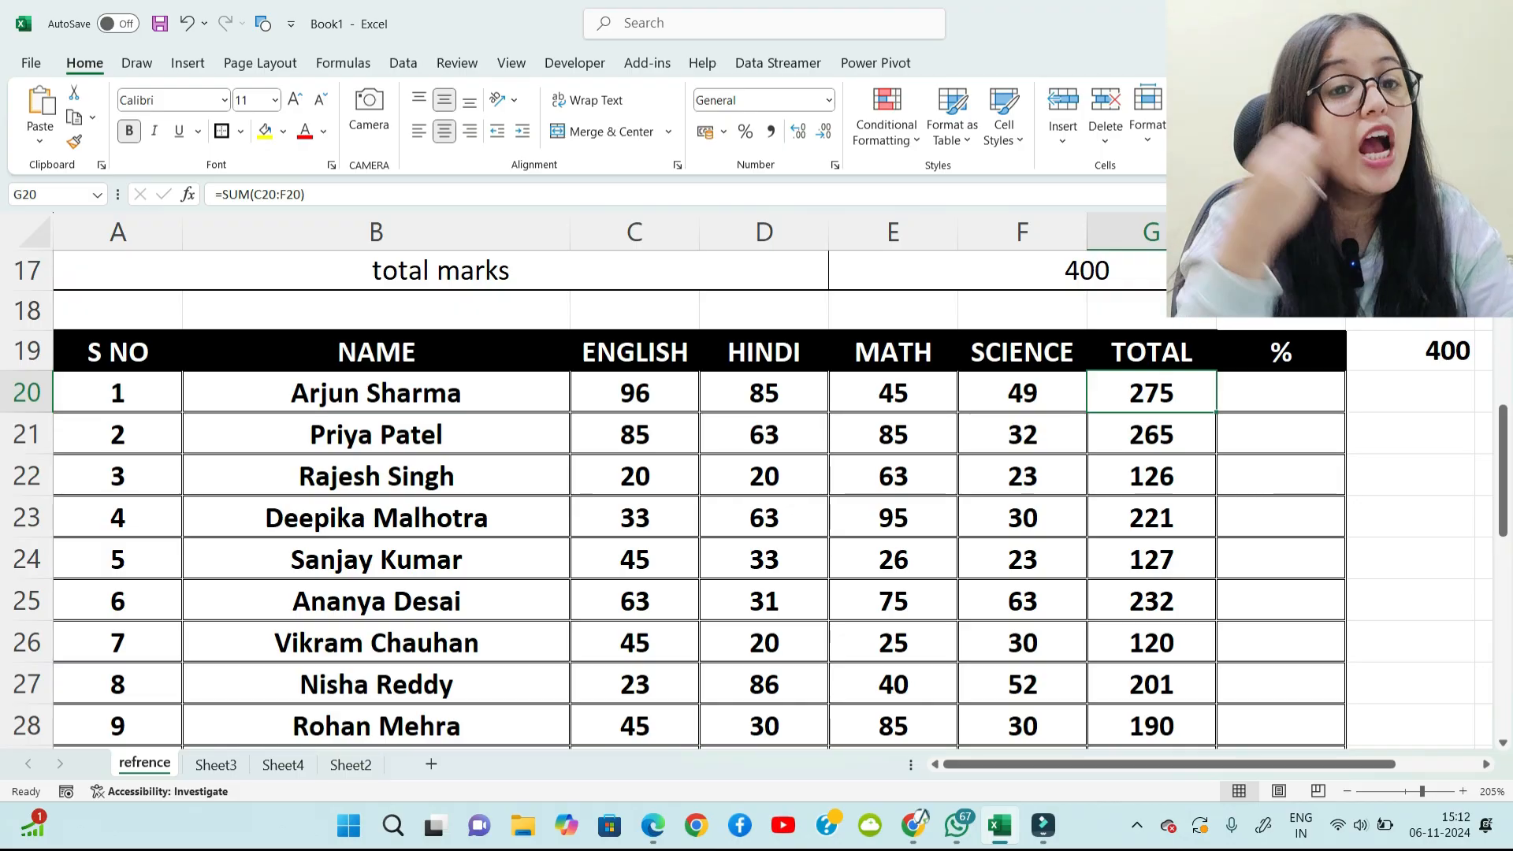
pyautogui.write('=')
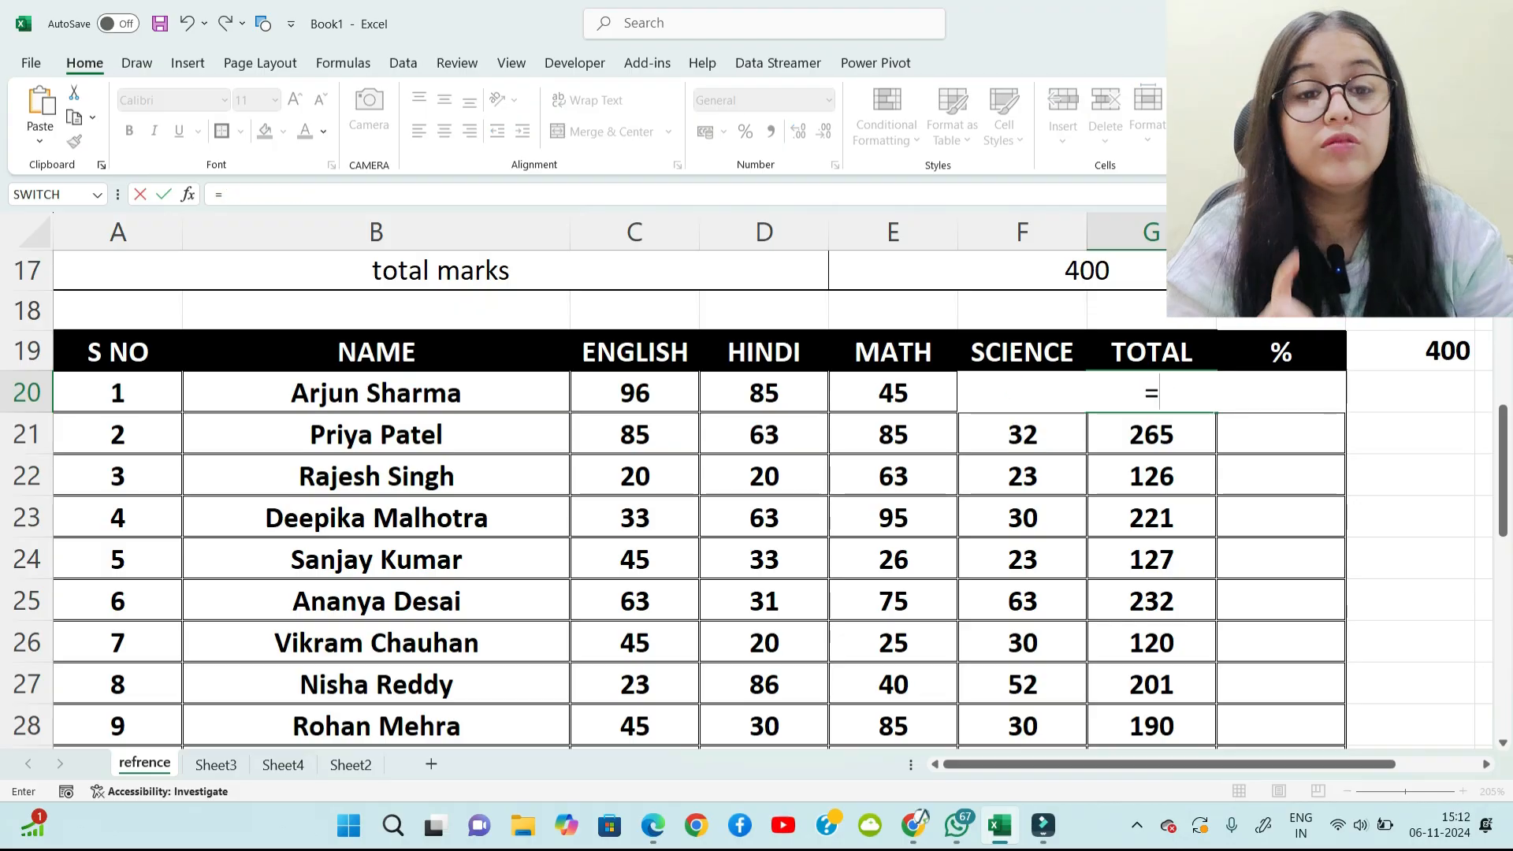
pyautogui.press('Down')
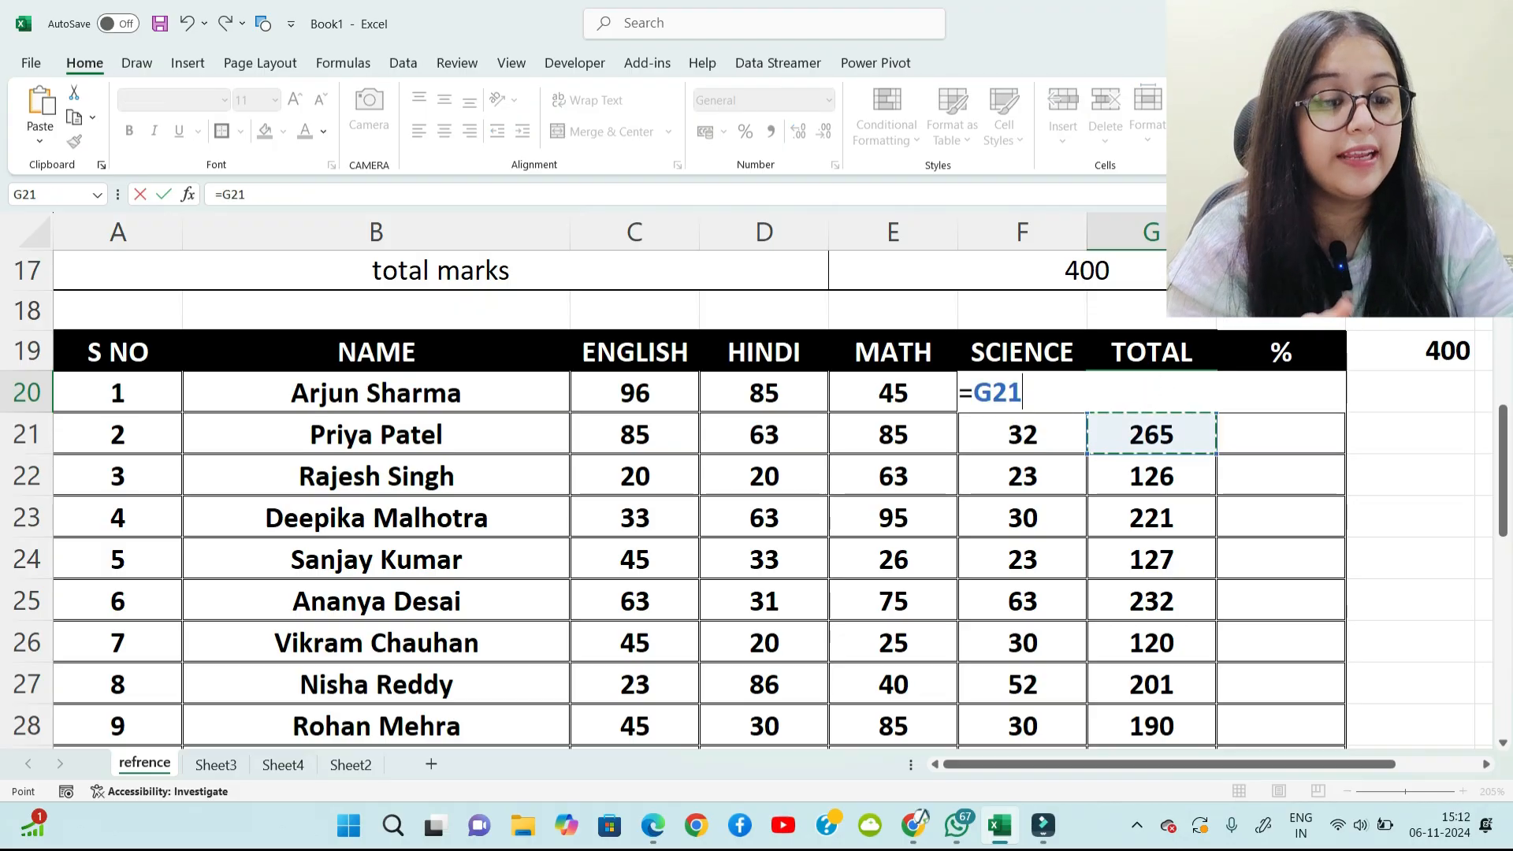
pyautogui.press('Up')
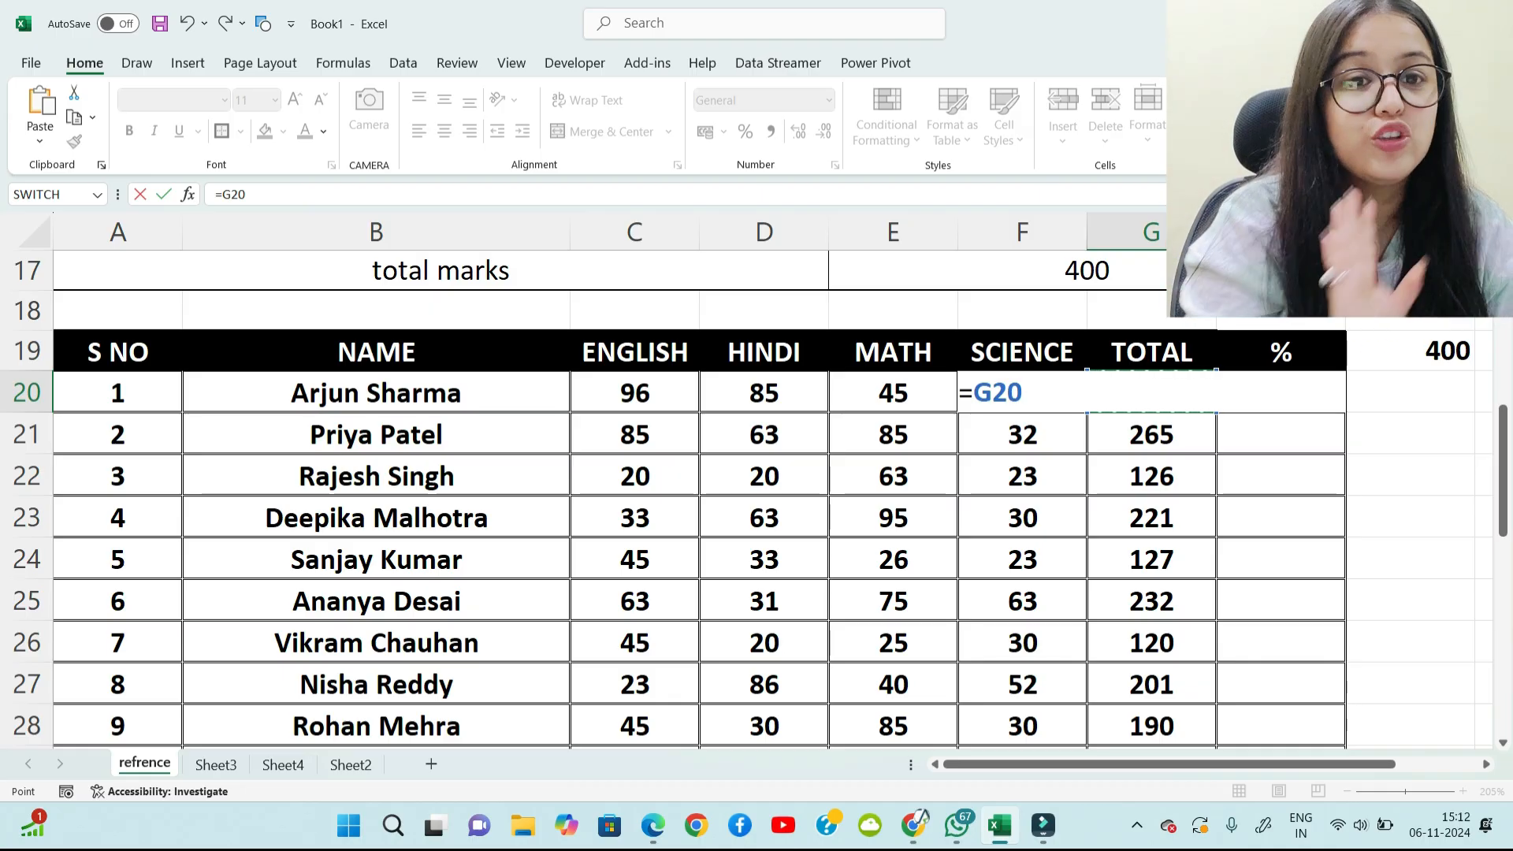
pyautogui.write('/')
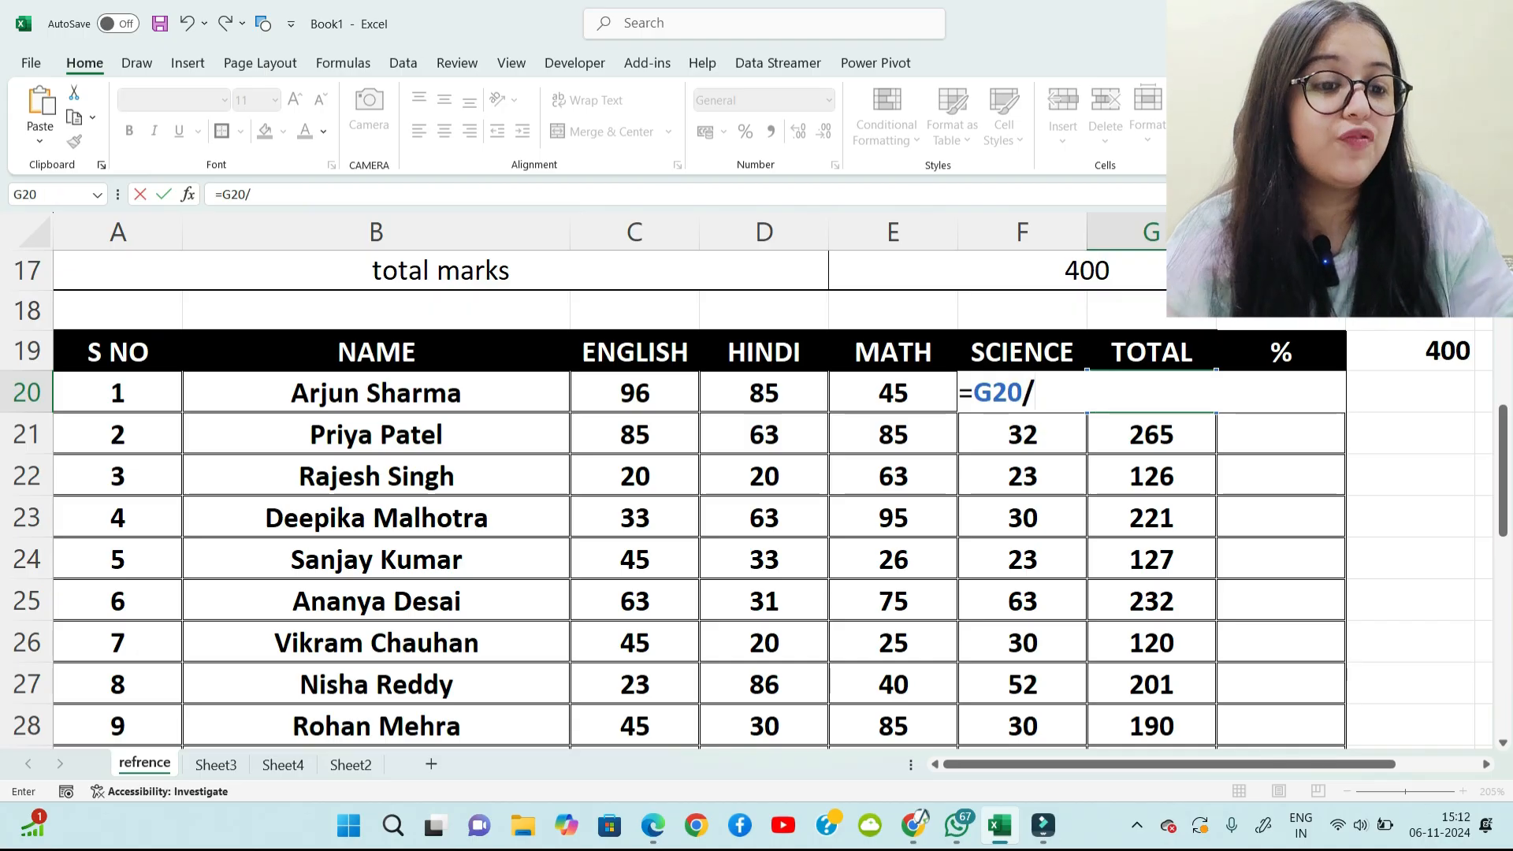
pyautogui.click(1025, 270)
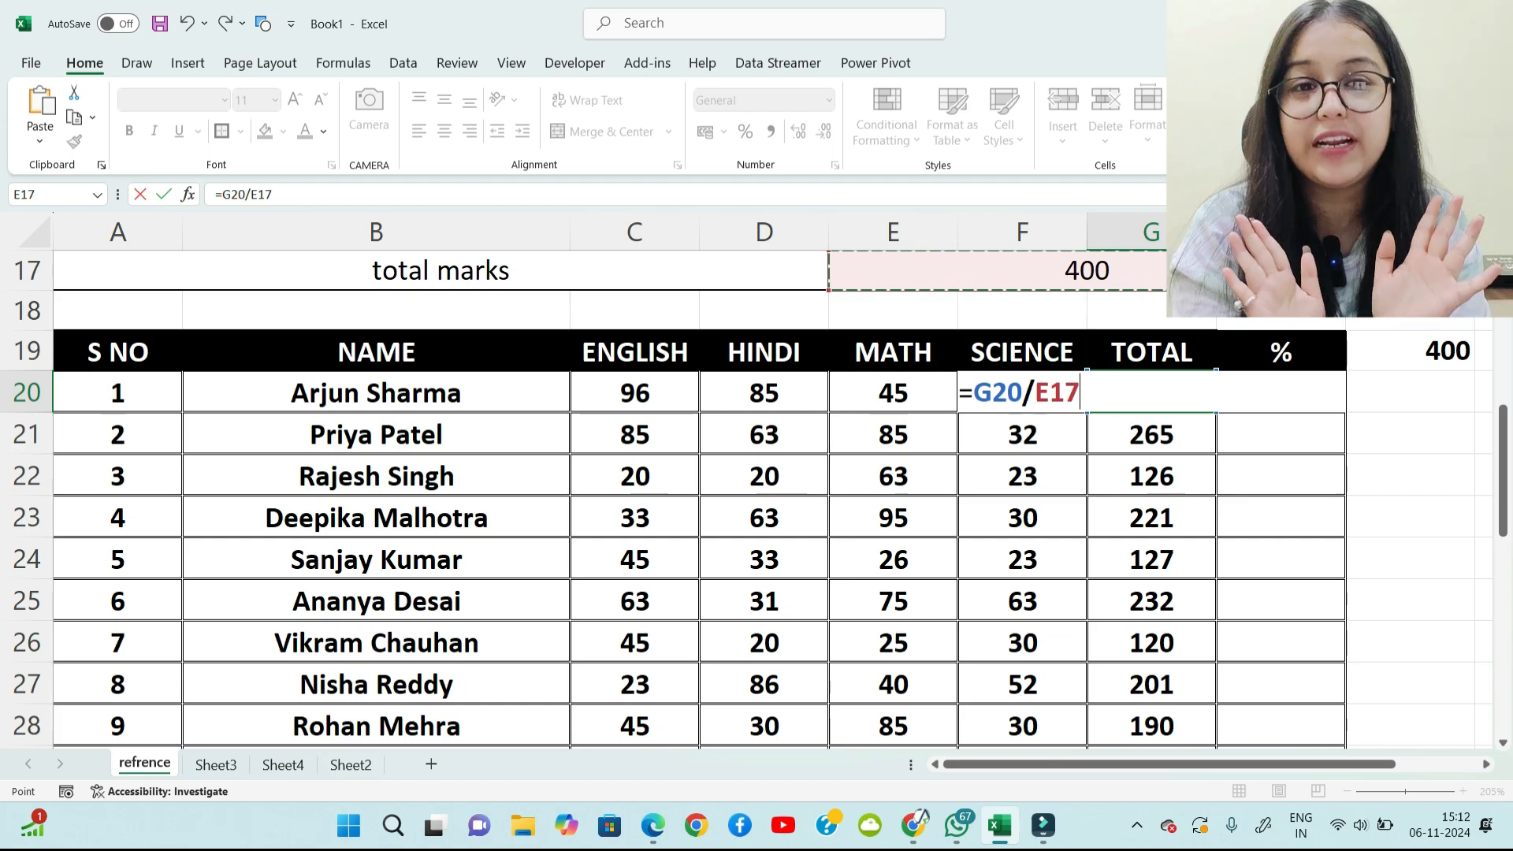
pyautogui.press('Return')
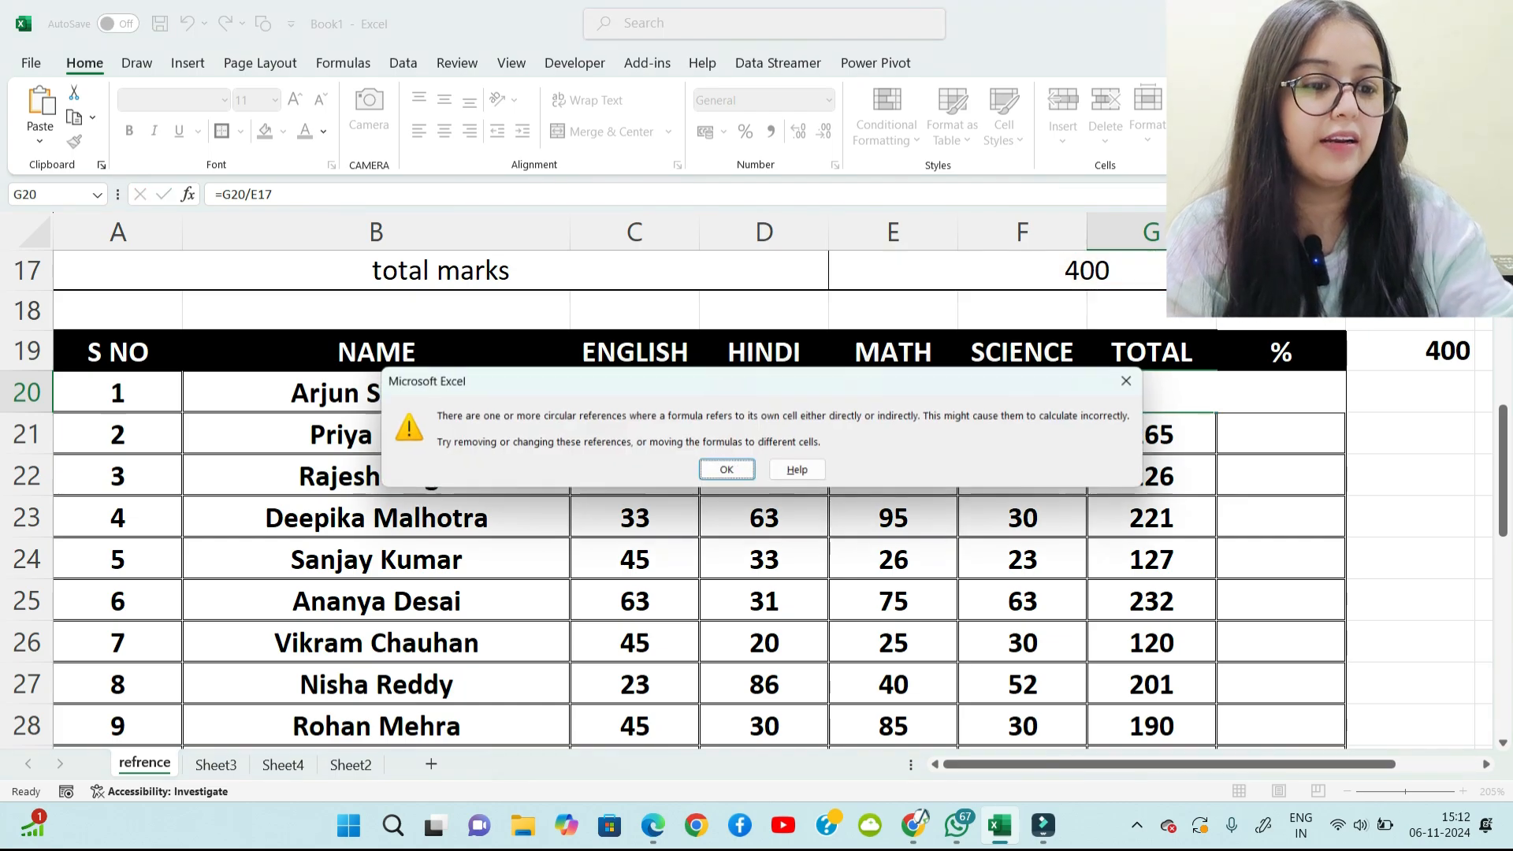
pyautogui.click(727, 471)
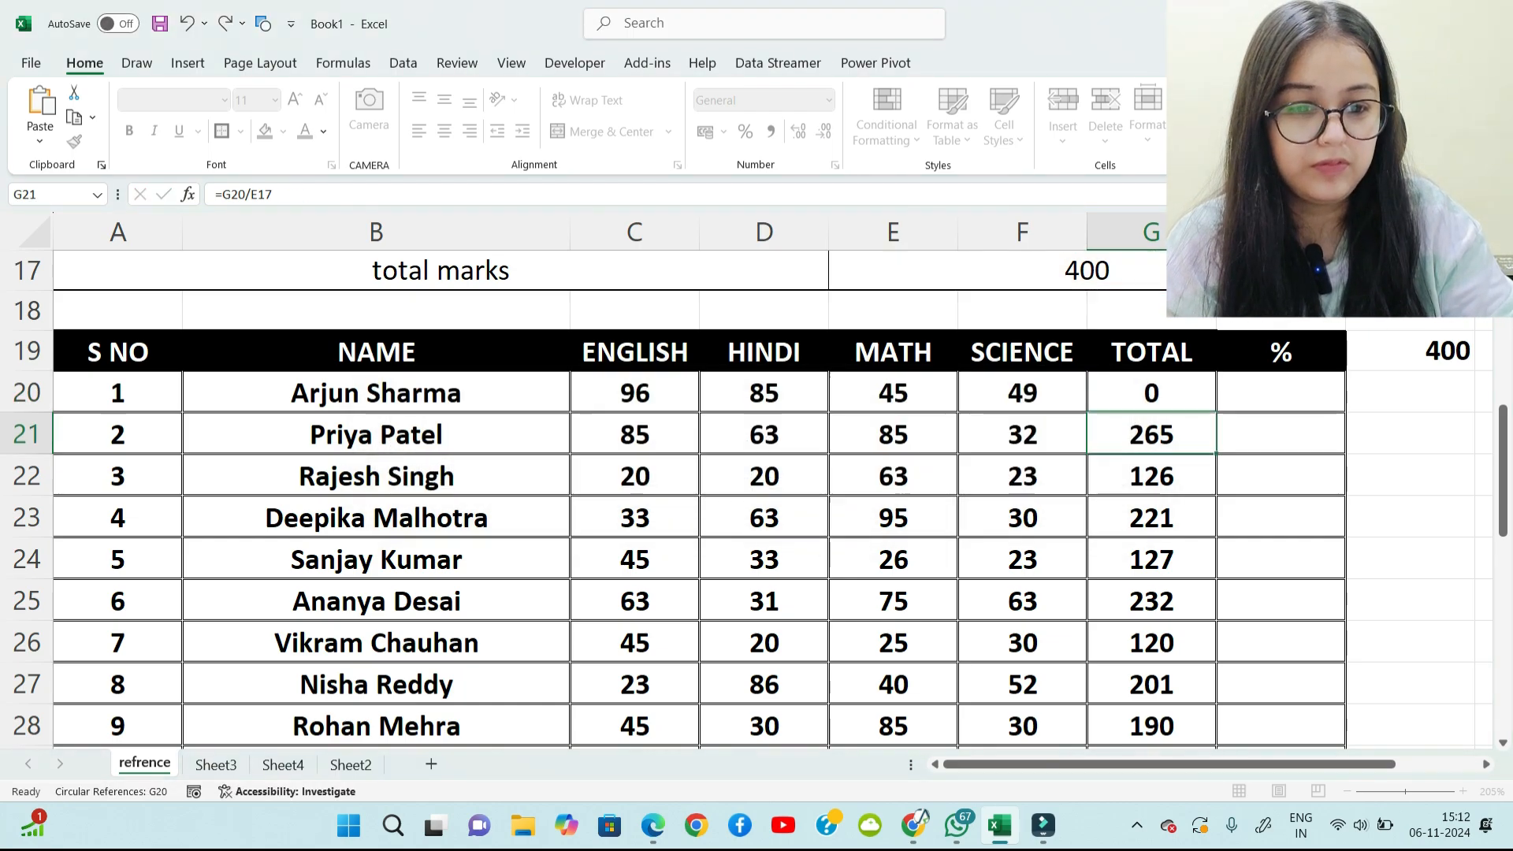
pyautogui.click(1281, 393)
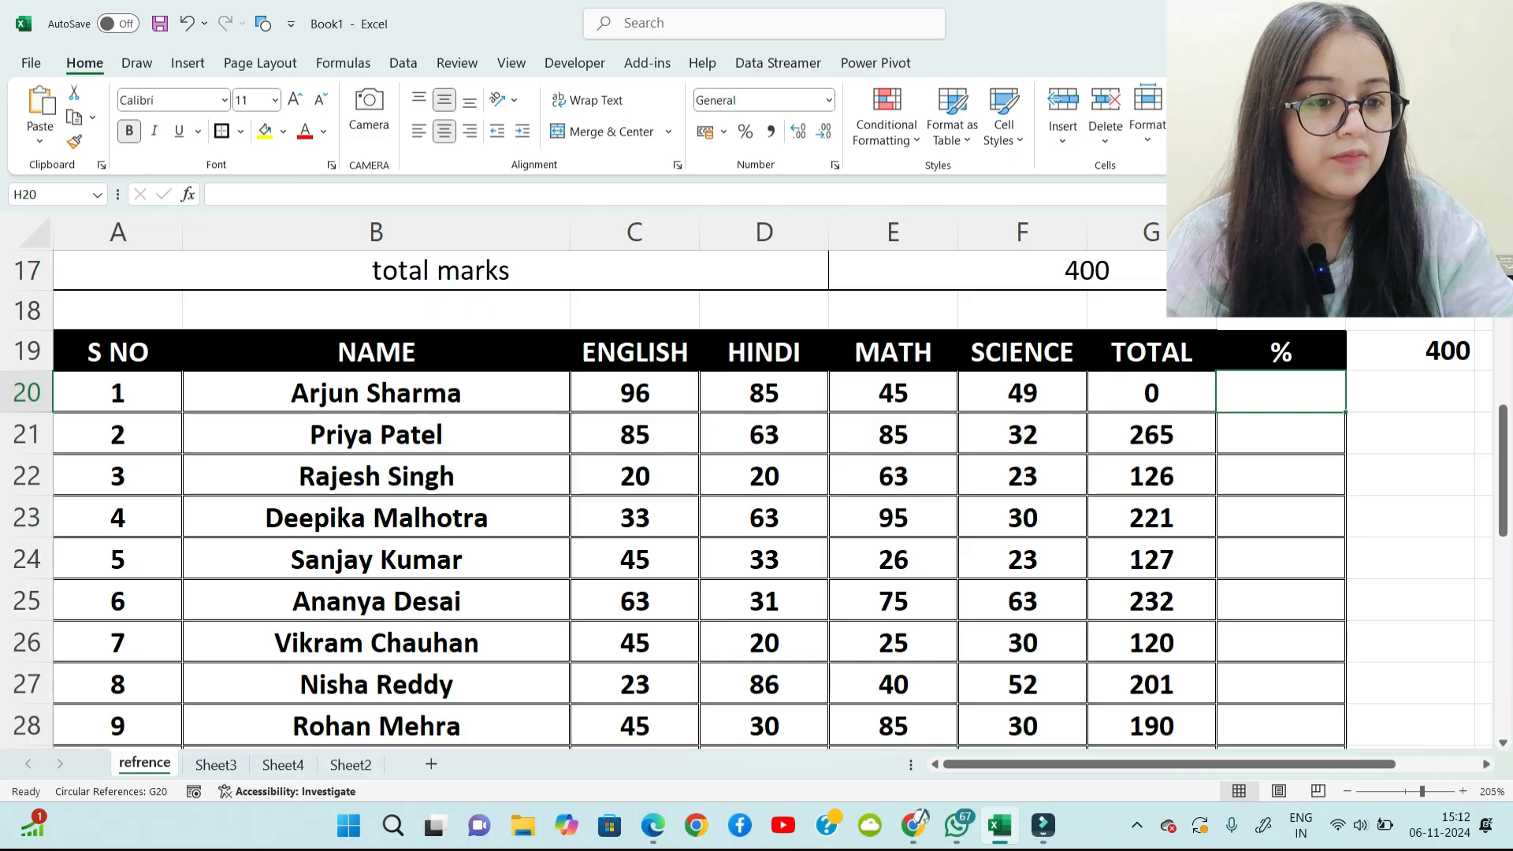
pyautogui.hotkey('ctrl', 'z')
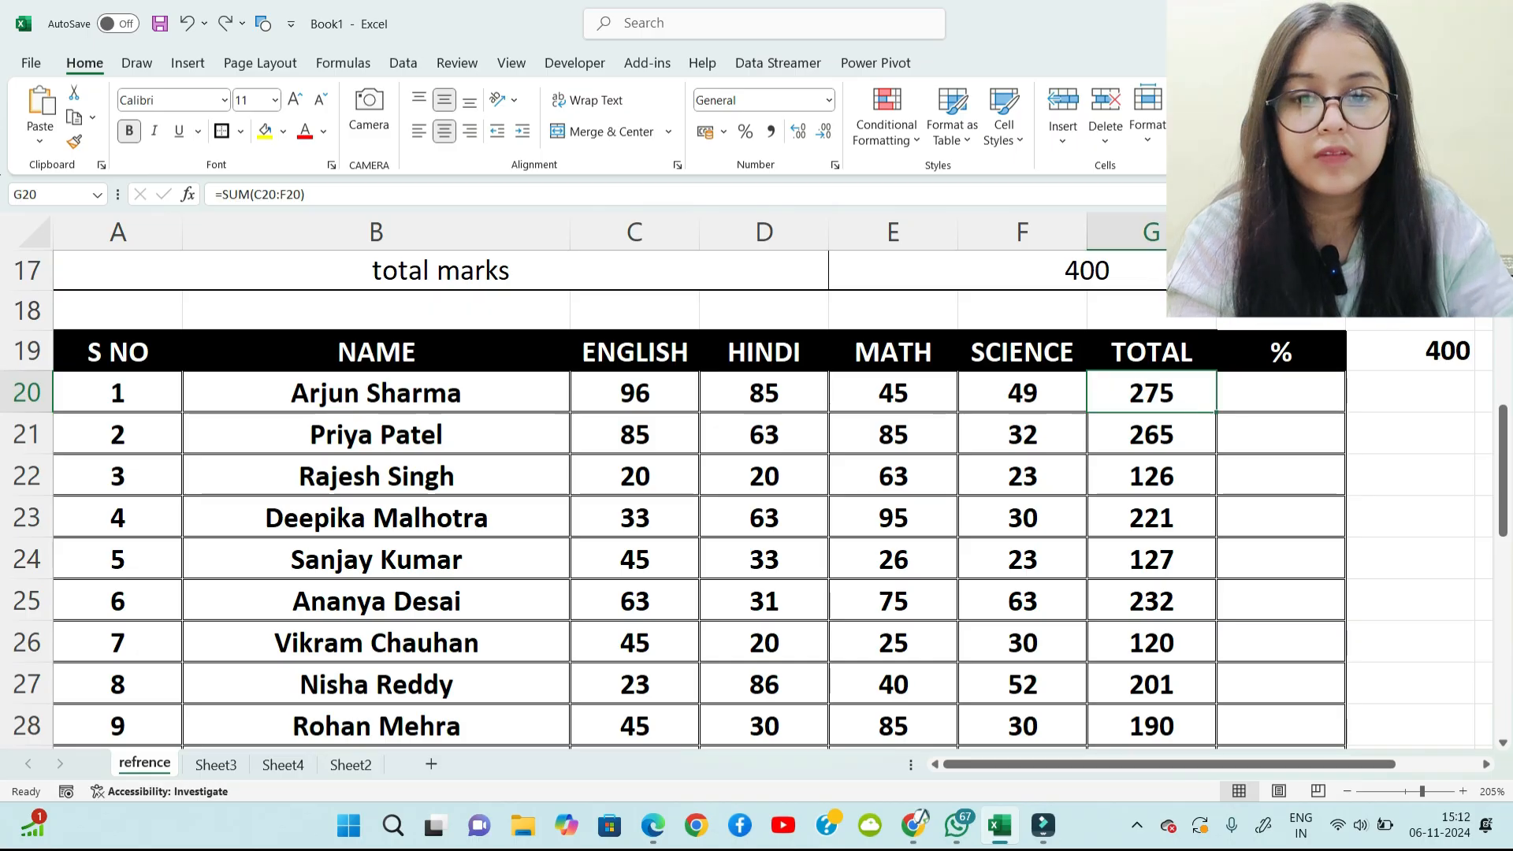
# Step: Calculate the first student's percentage by entering =G20/E17 in H20 with relative references
pyautogui.click(1280, 393)
pyautogui.write('=')
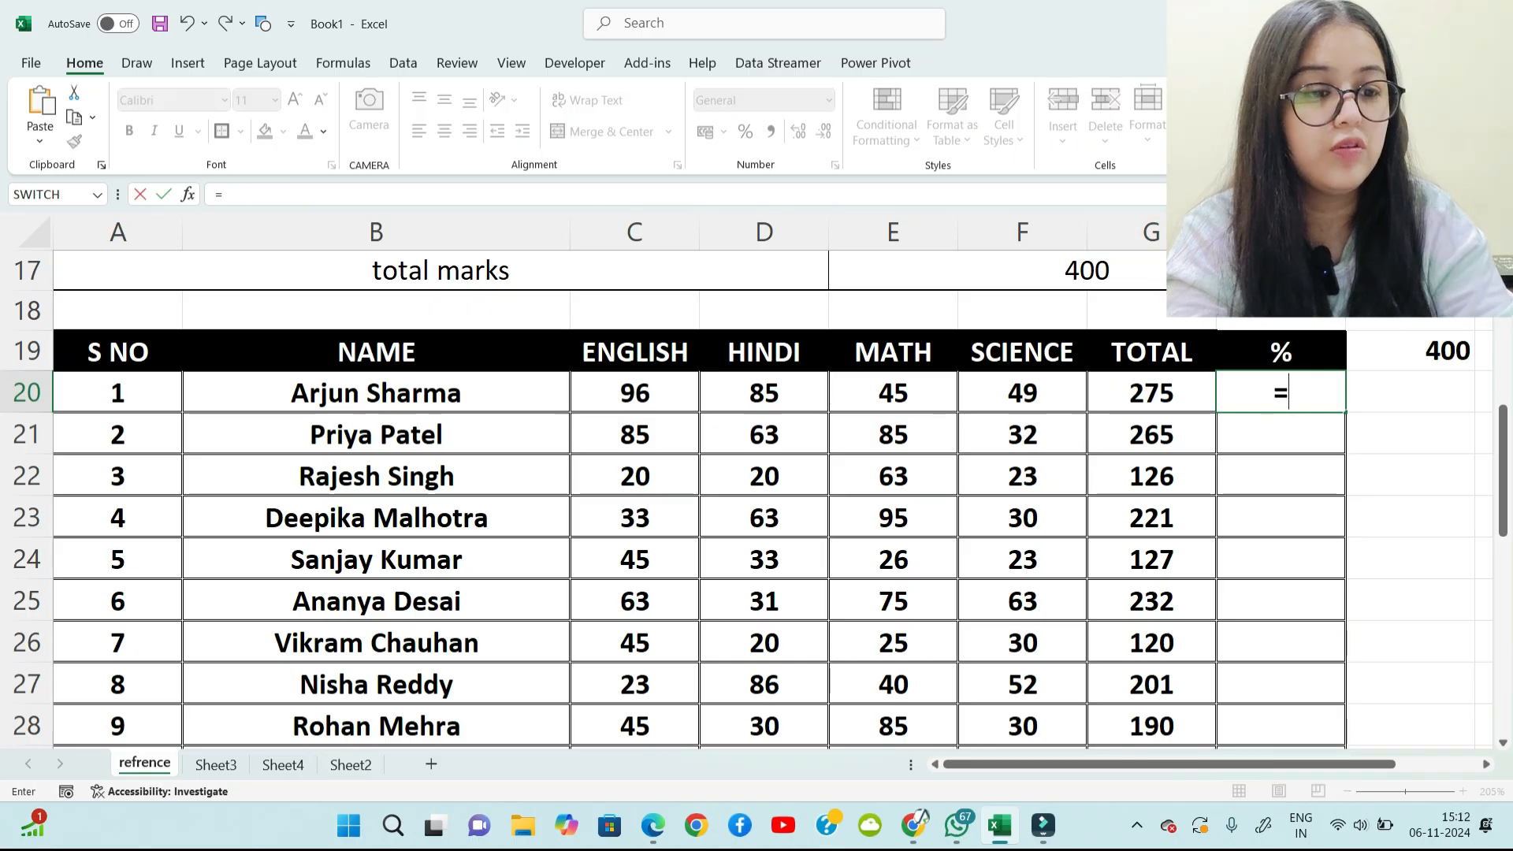
pyautogui.click(1151, 393)
pyautogui.write('/')
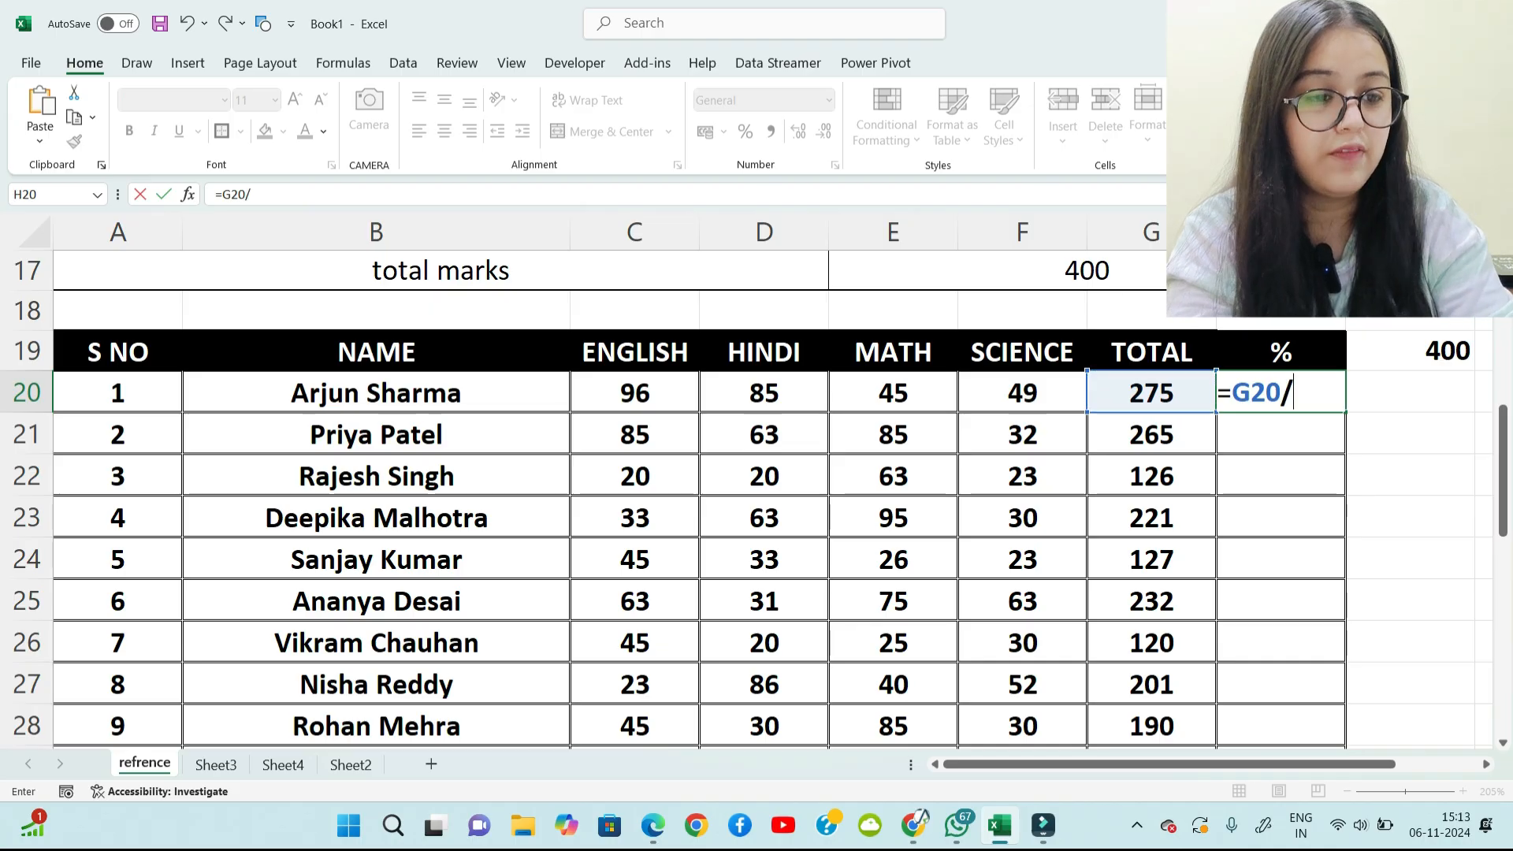
pyautogui.click(1024, 271)
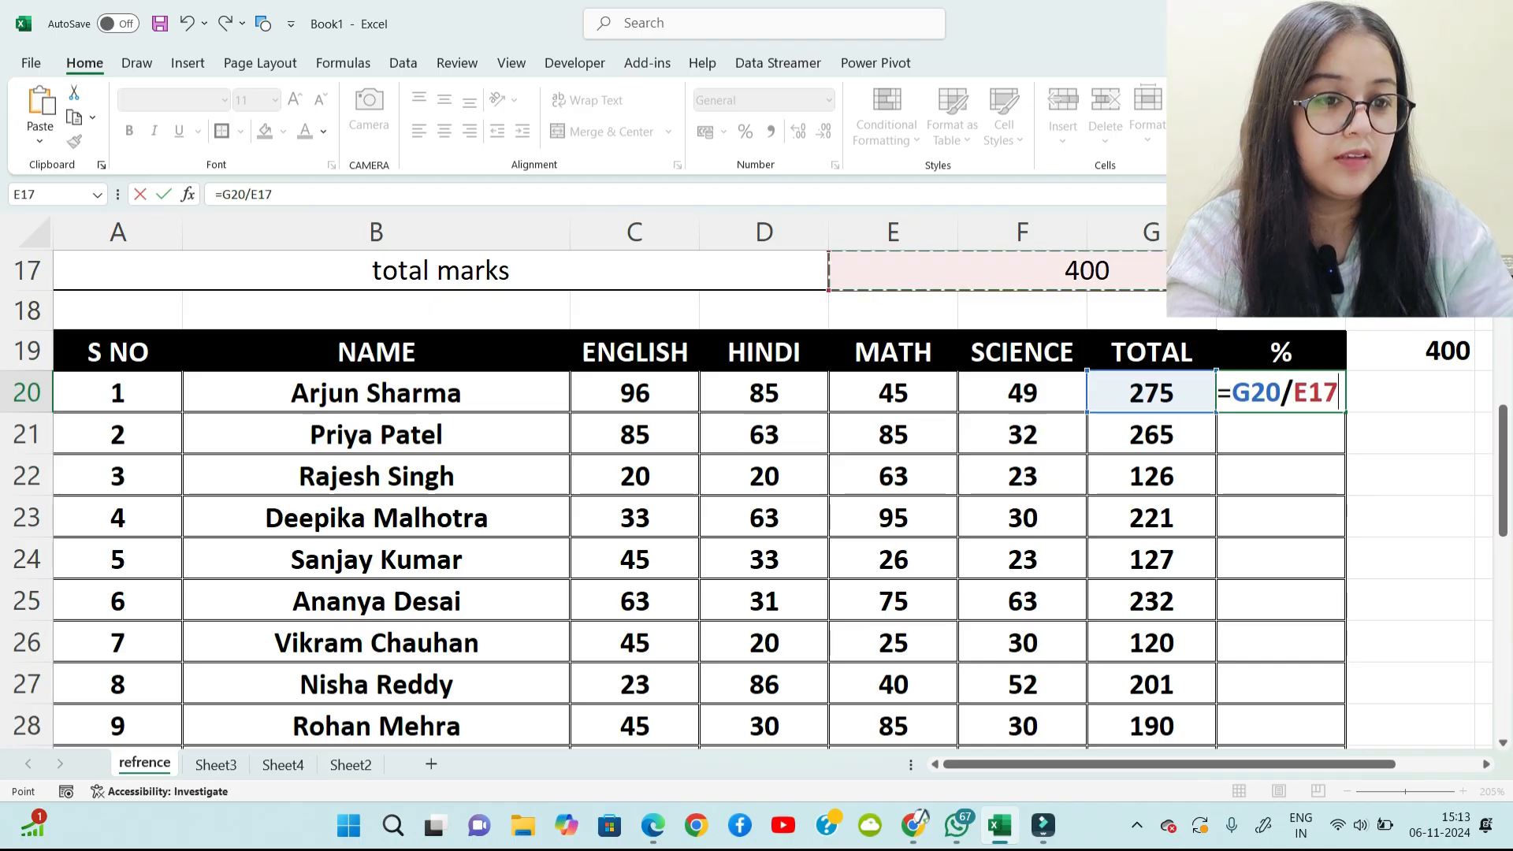
pyautogui.press('Return')
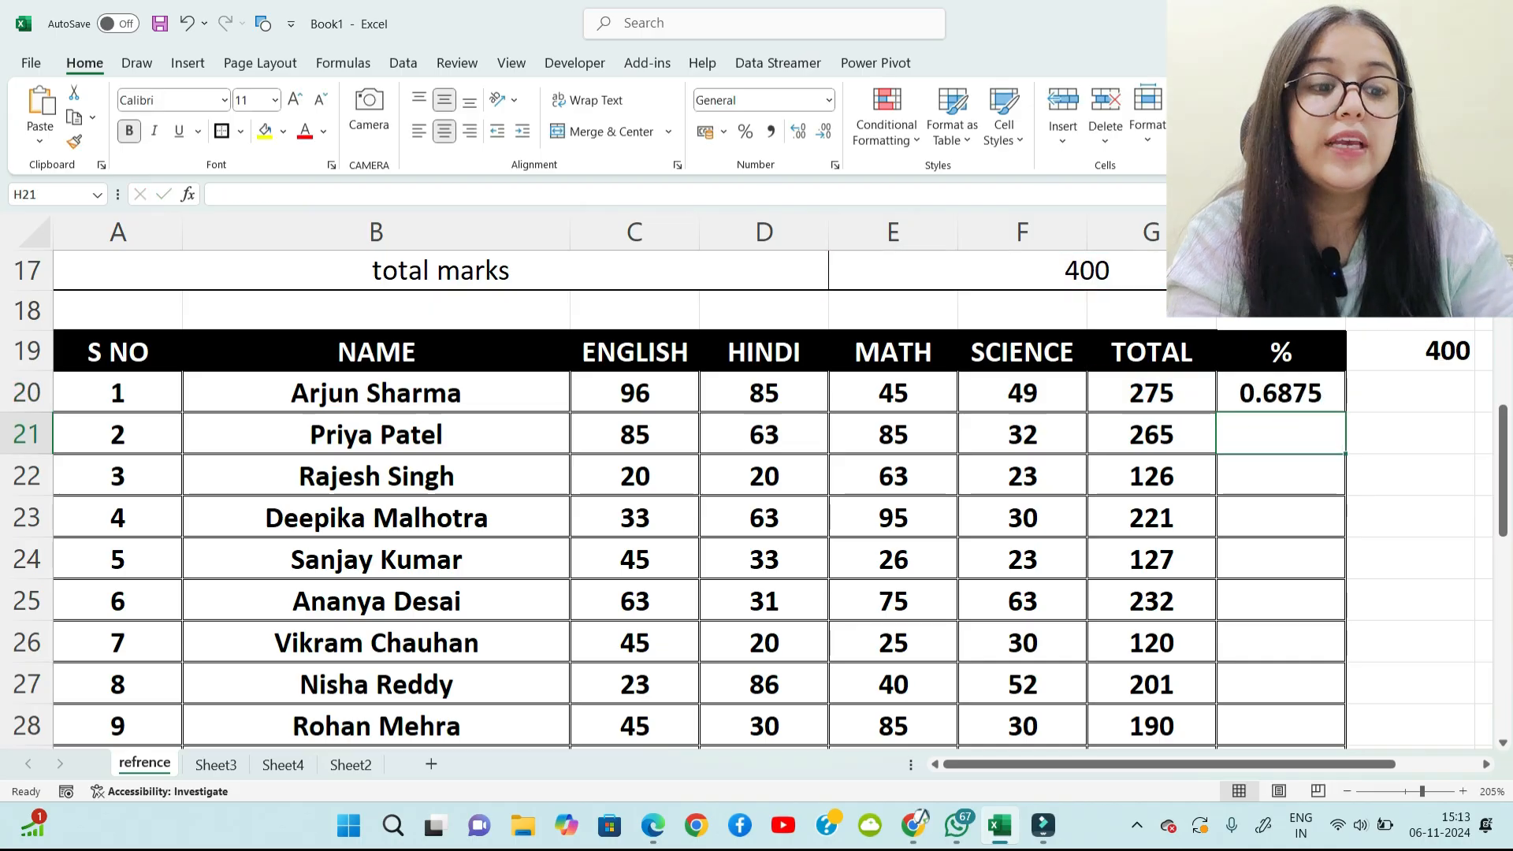
# Step: Fill the H20 formula down to H29 and format H20:H29 as percentages
pyautogui.click(1280, 393)
pyautogui.moveTo(1345, 412); pyautogui.dragTo(1345, 694)
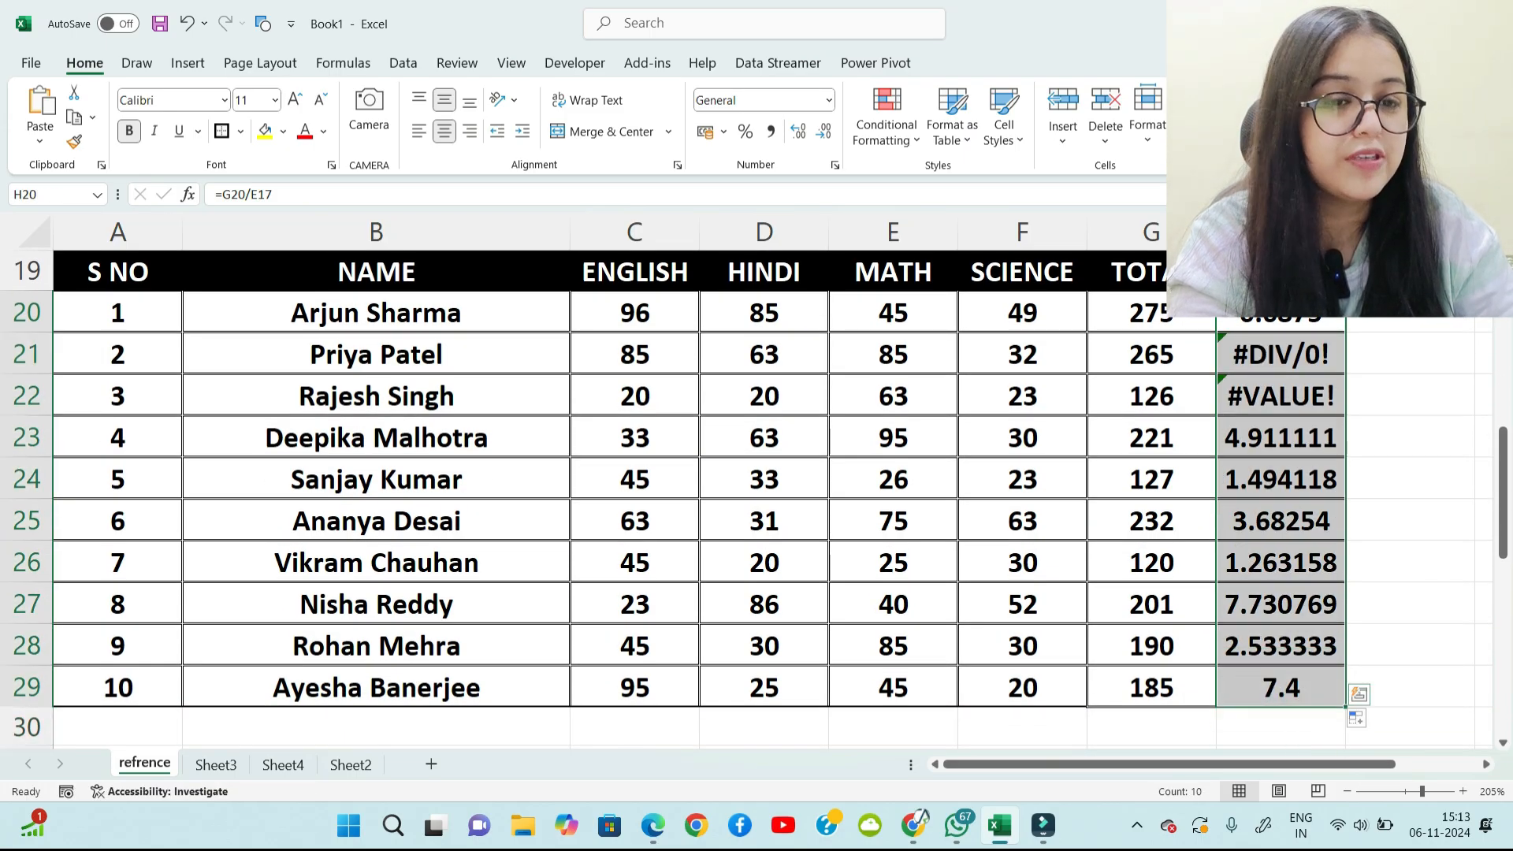
pyautogui.click(744, 132)
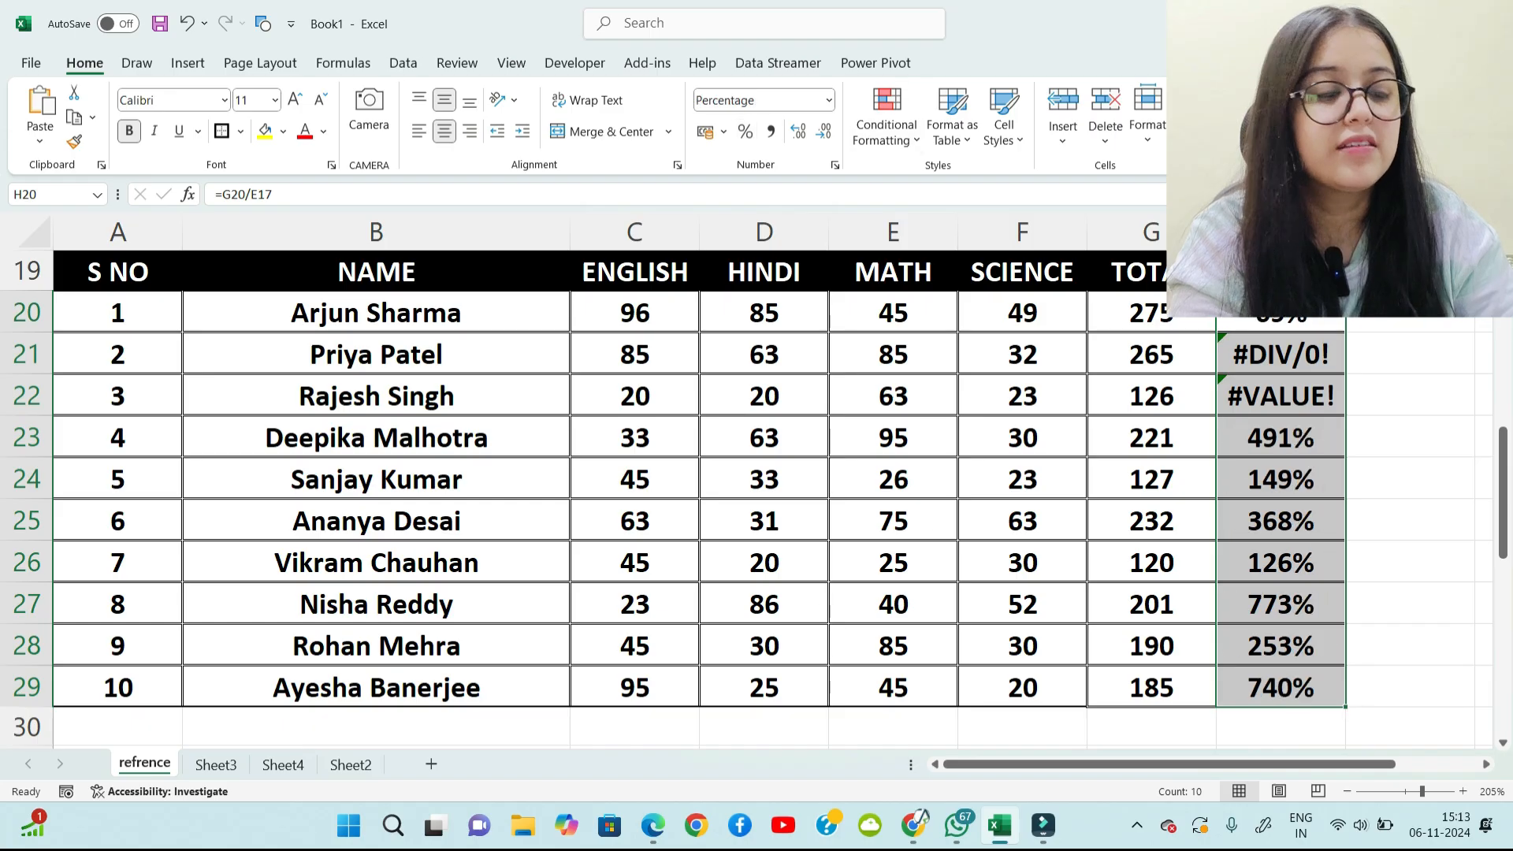
# Step: Examine the formulas in H20:H23 to compare how the total-marks reference E17 shifts in each row
pyautogui.scroll(1, 1280, 473)
pyautogui.scroll(-1, 1280, 473)
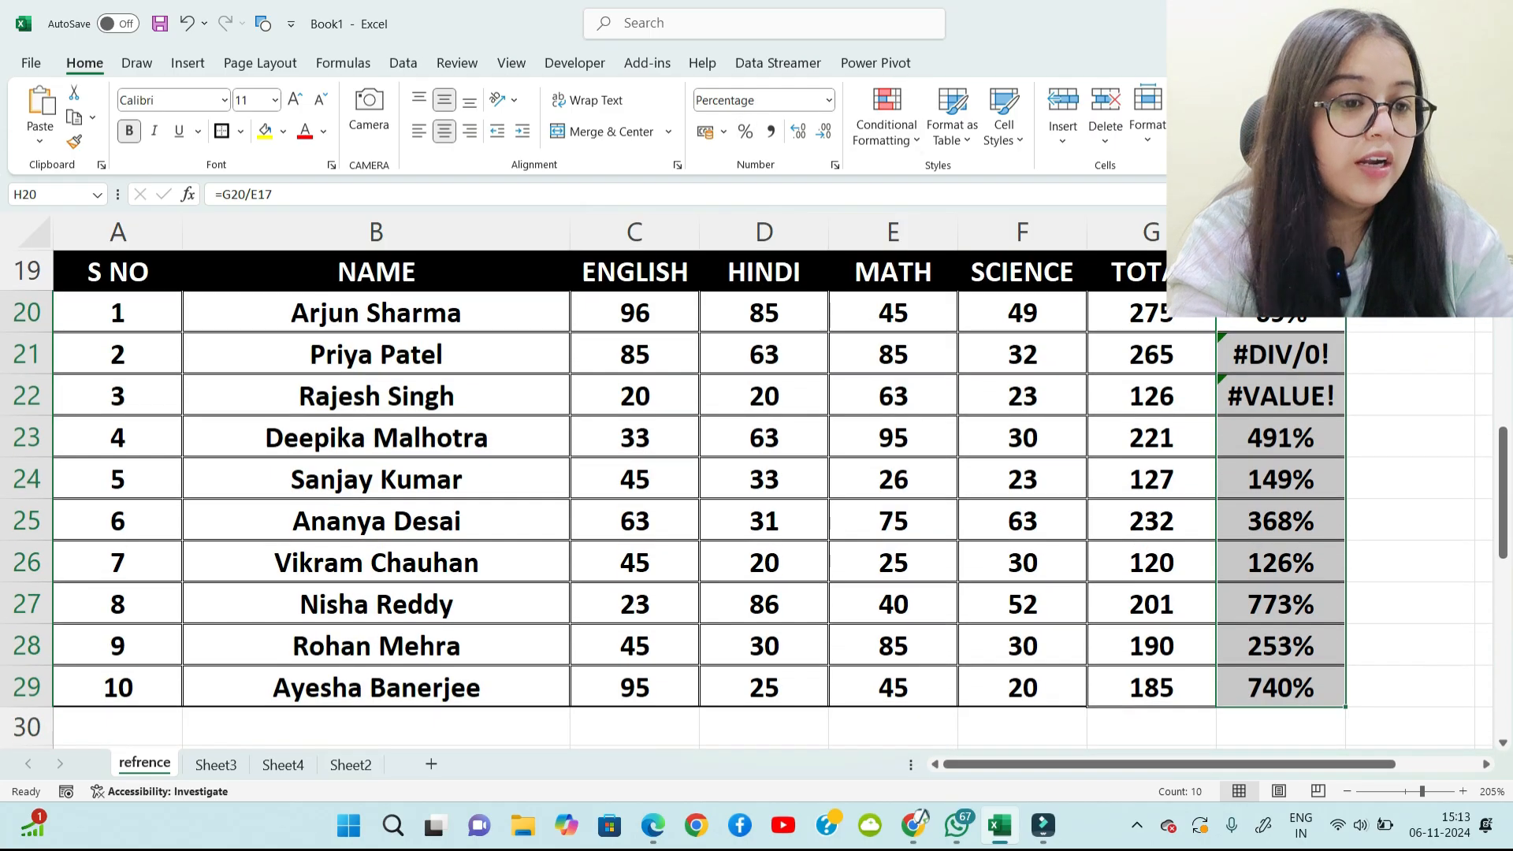
pyautogui.click(1281, 313)
pyautogui.scroll(1, 754, 498)
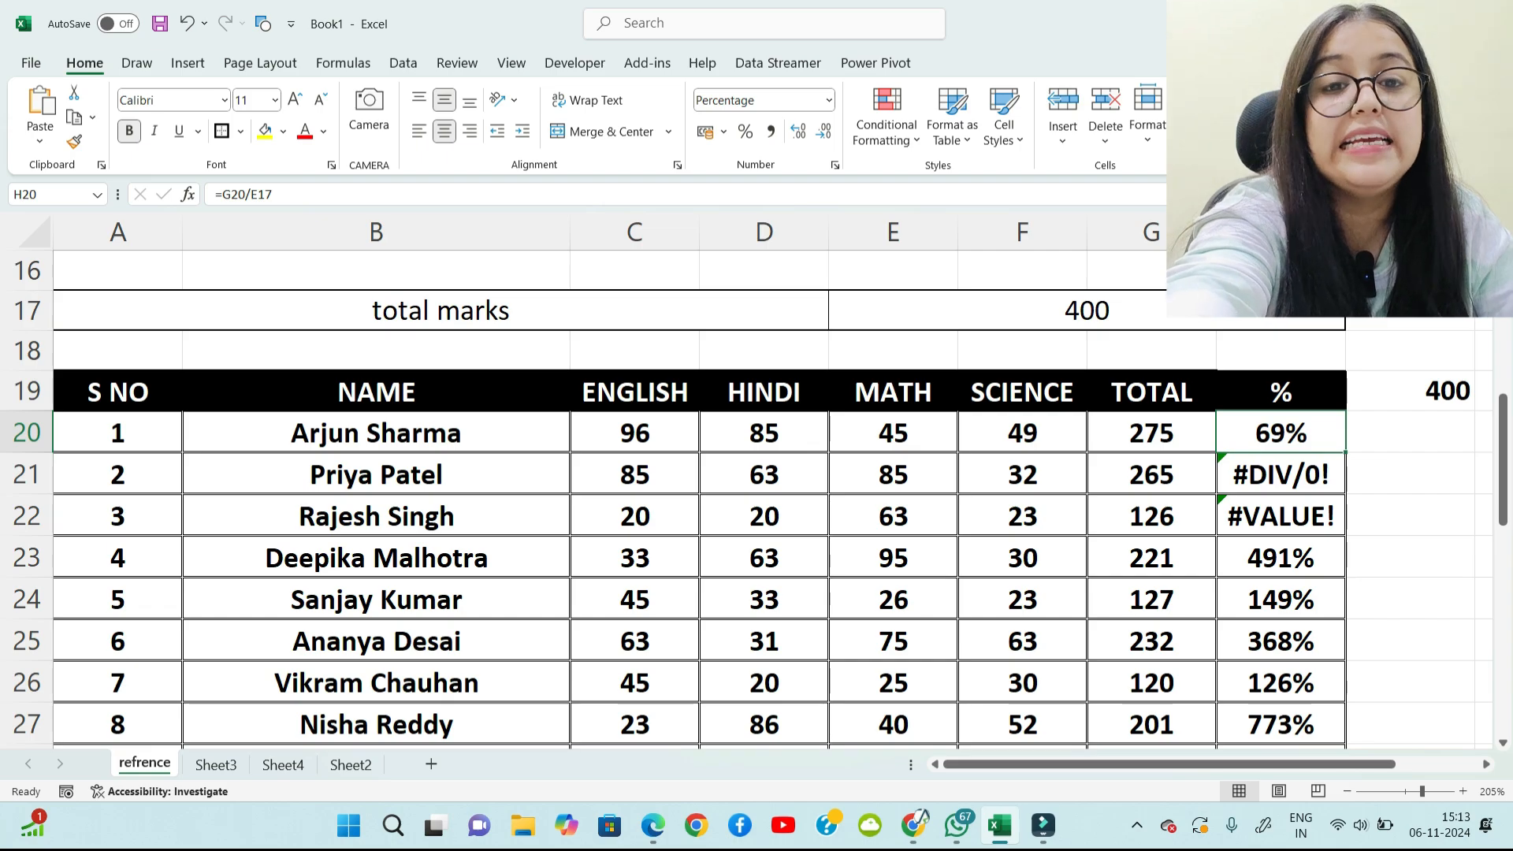
pyautogui.click(1086, 311)
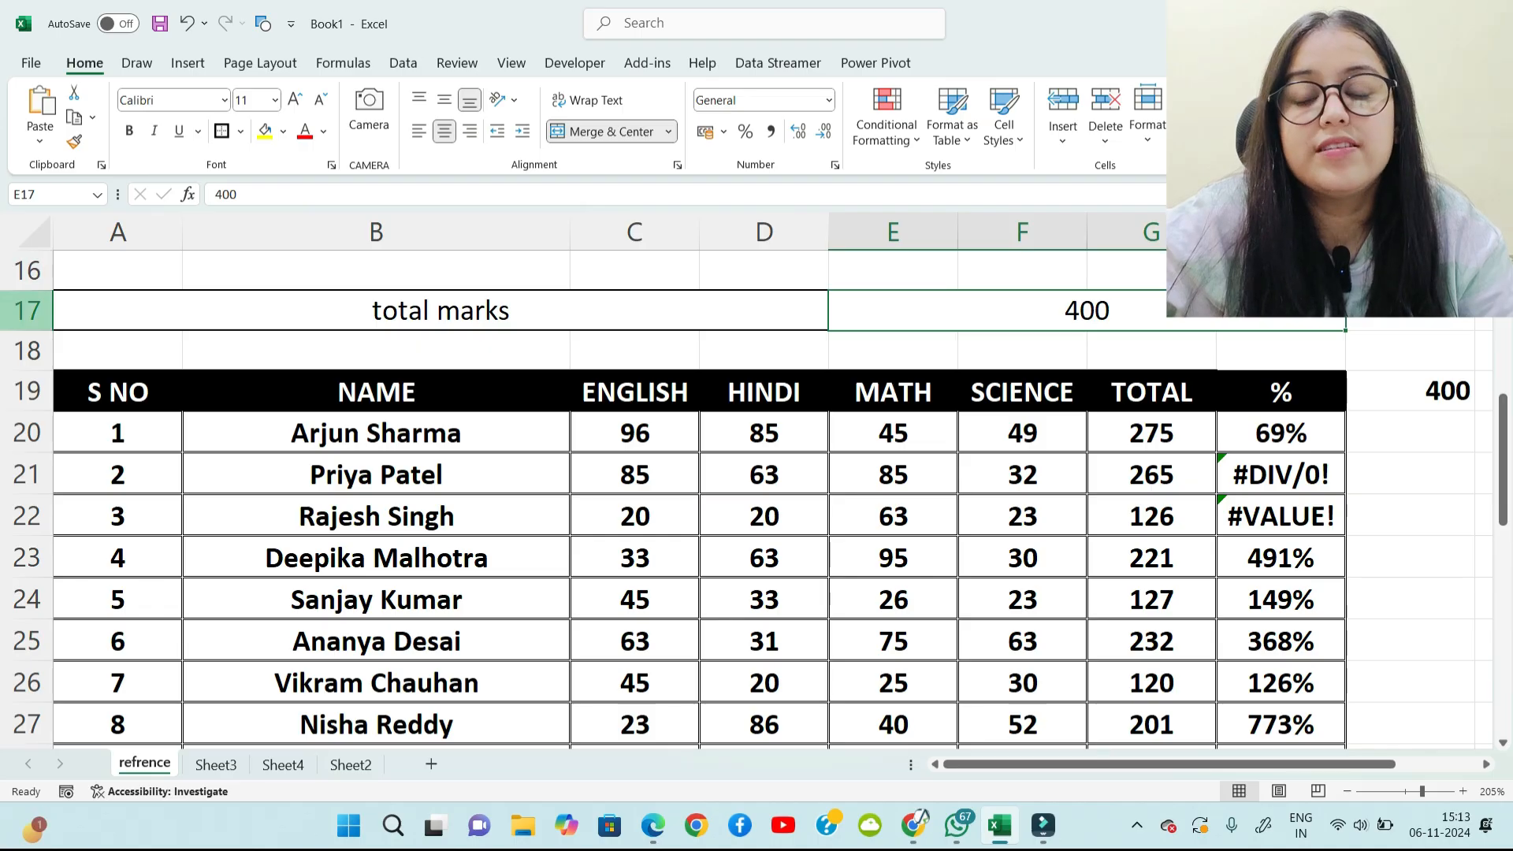
pyautogui.click(1281, 473)
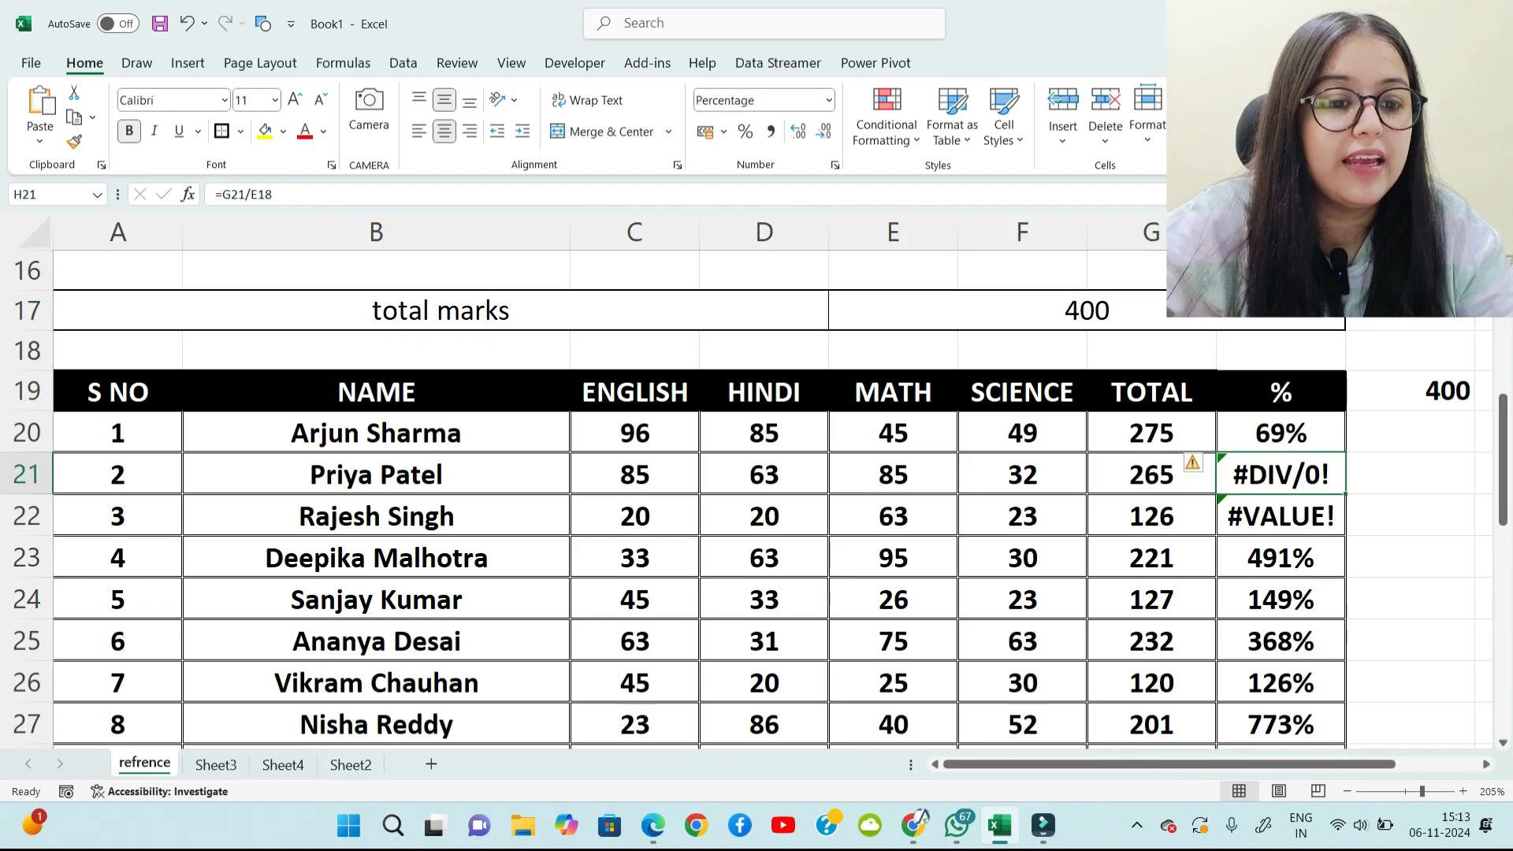
pyautogui.click(1022, 350)
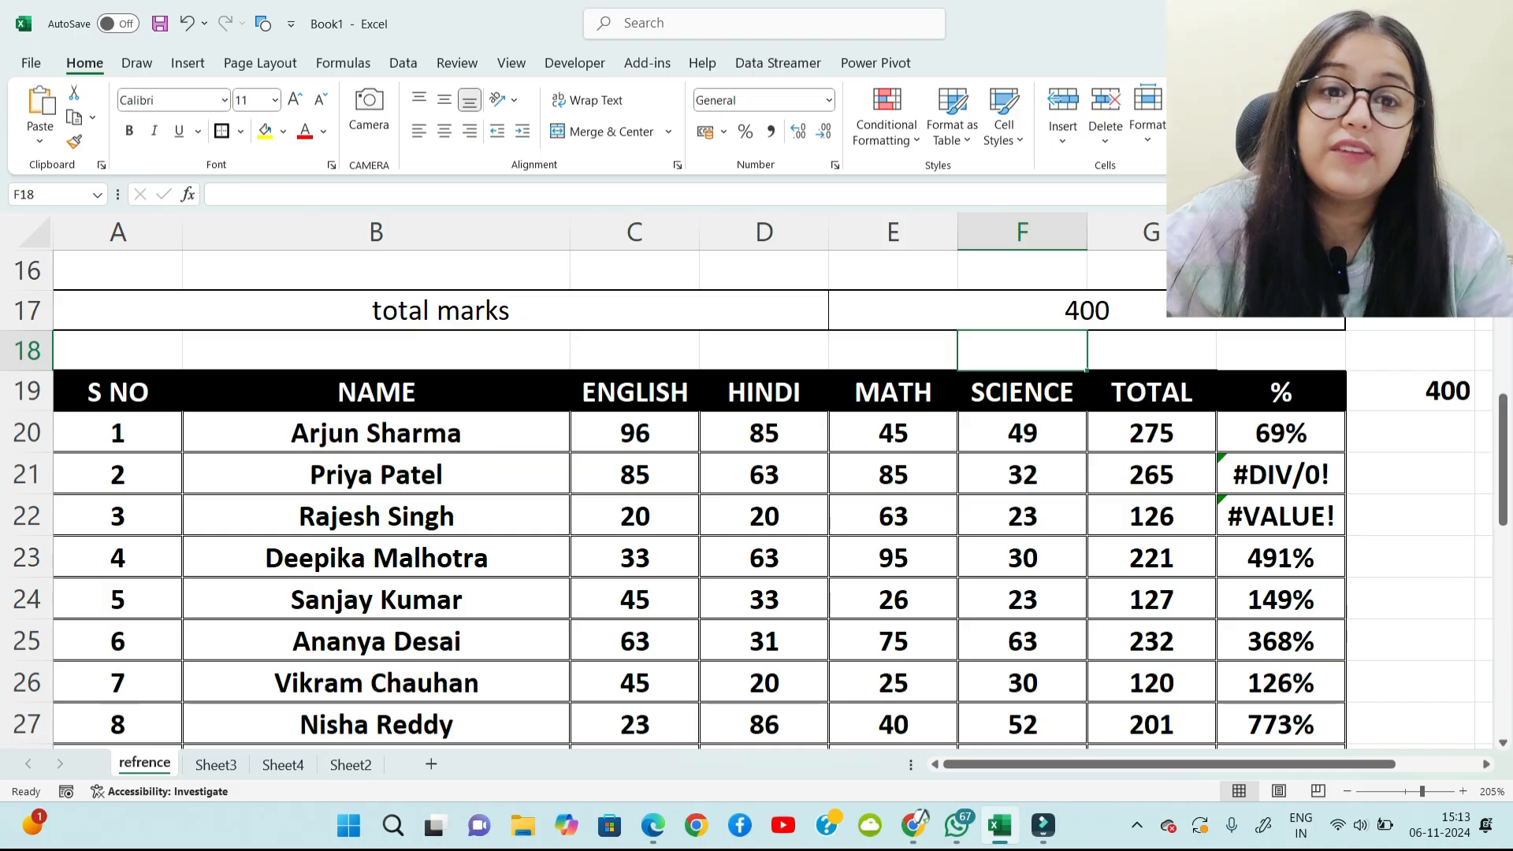
pyautogui.click(1281, 516)
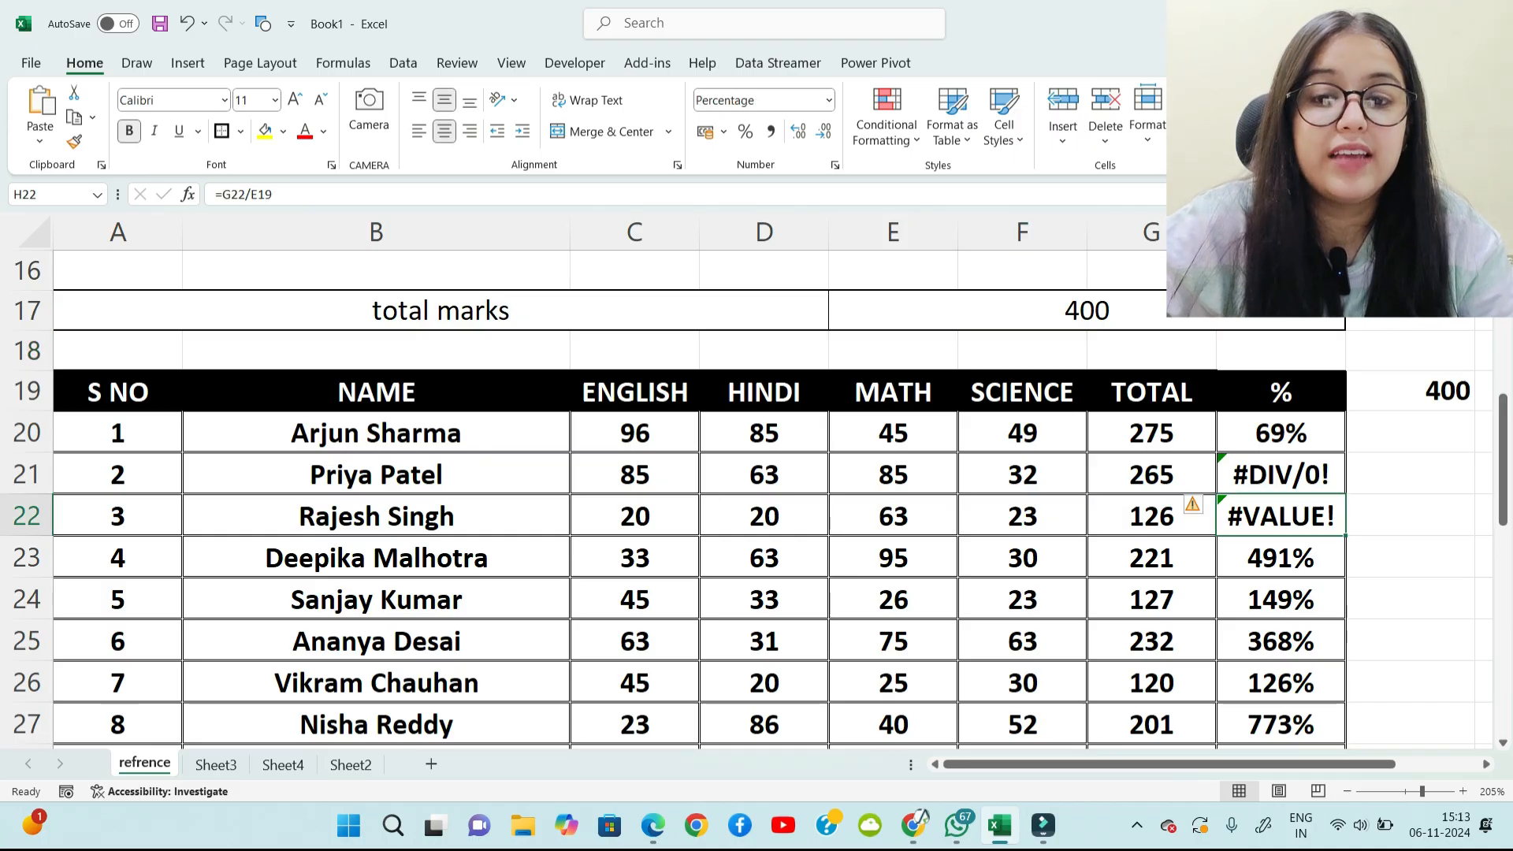
pyautogui.click(1280, 557)
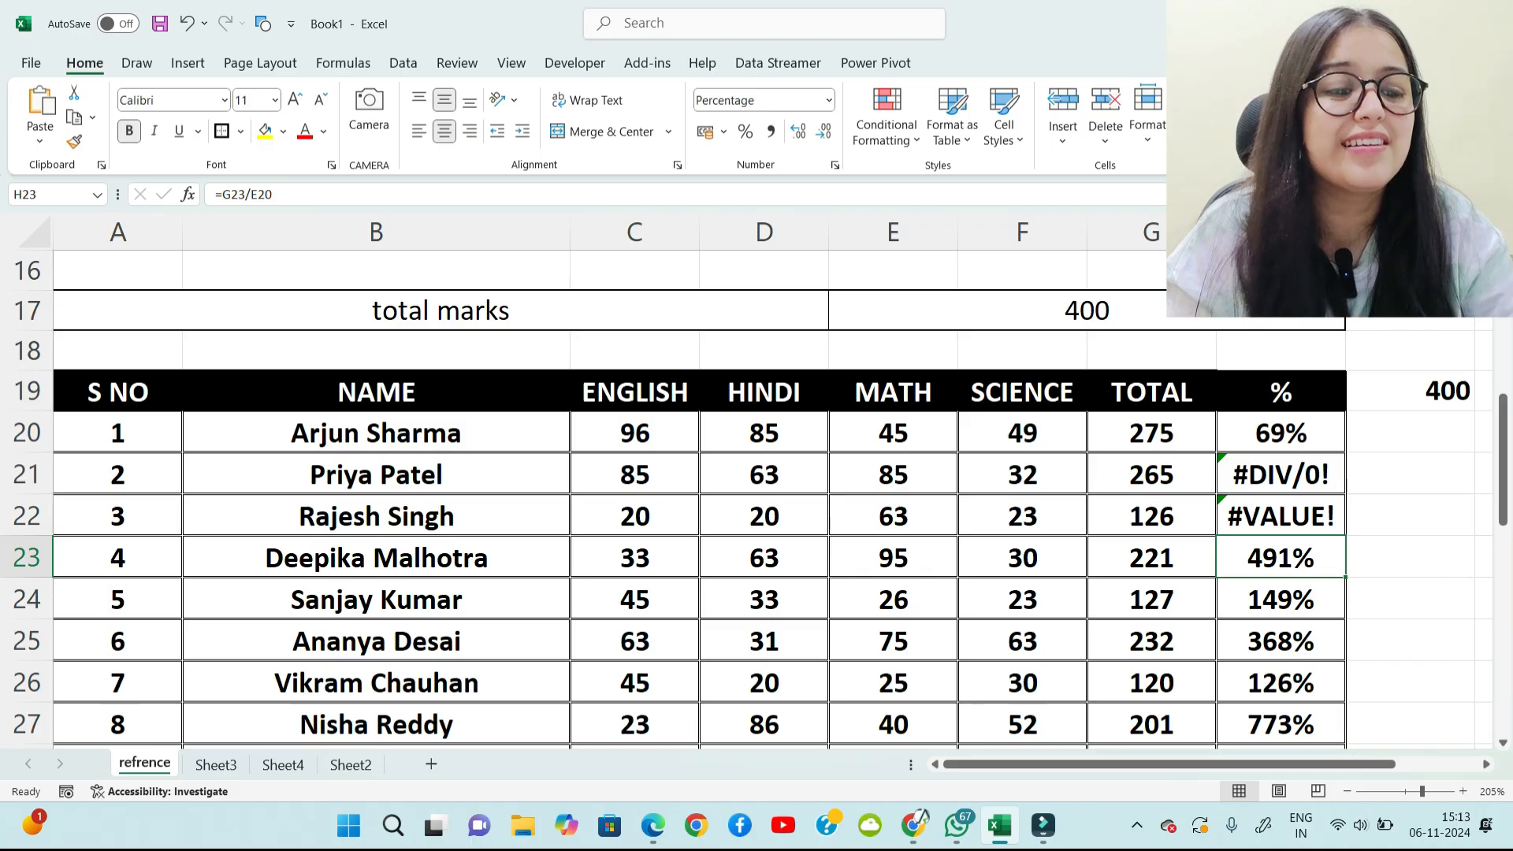
# Step: Clear the percentage formulas from H20:H29
pyautogui.moveTo(1280, 432); pyautogui.dragTo(1280, 747)
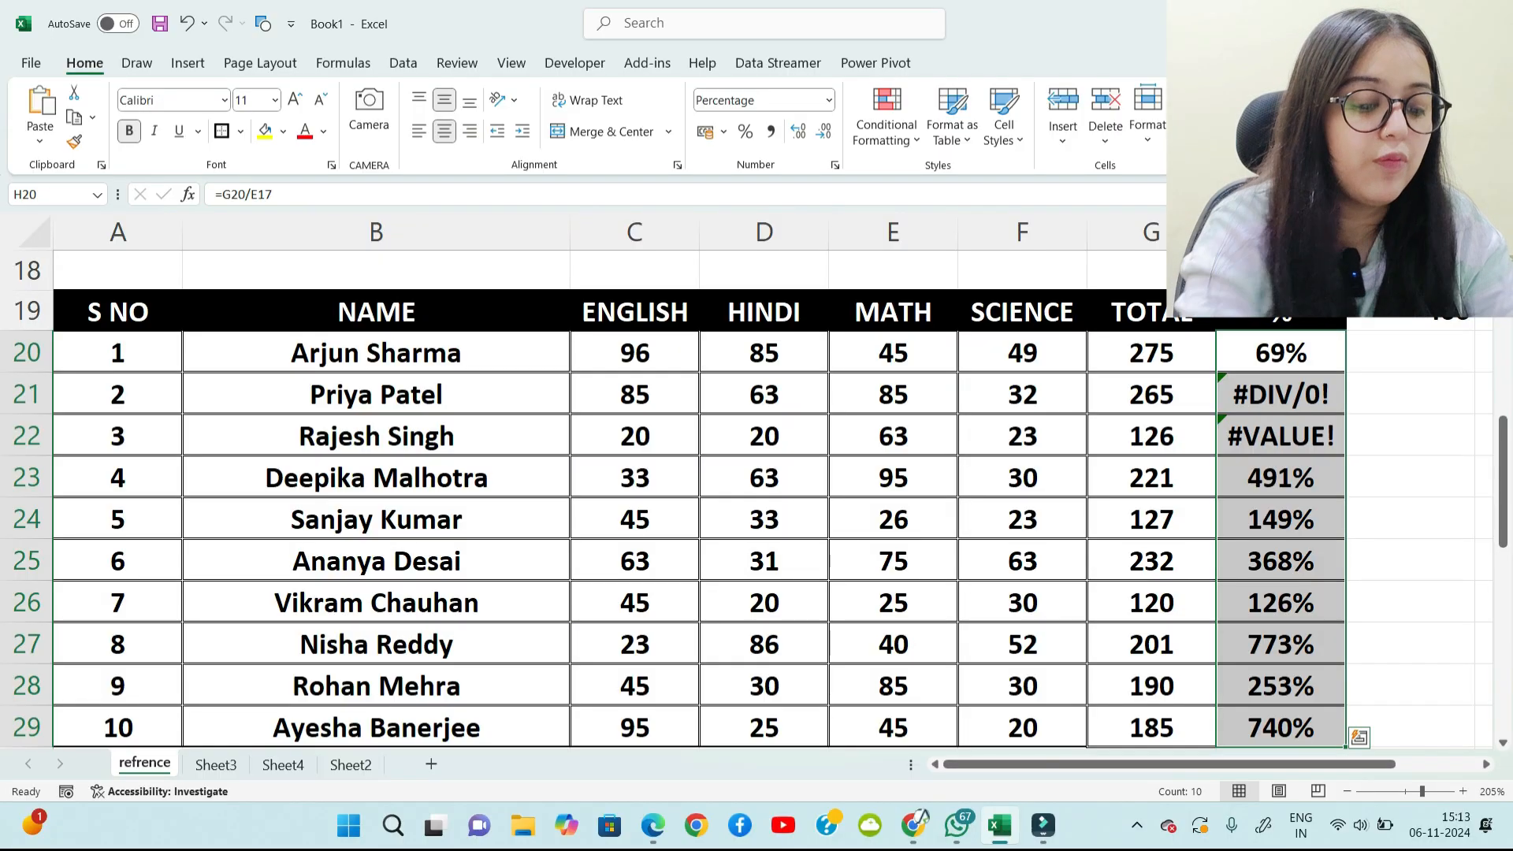
pyautogui.press('Delete')
# Step: Enter =G20/$E$17 in H20, making the total-marks reference absolute, and fill it down to H29
pyautogui.click(1281, 352)
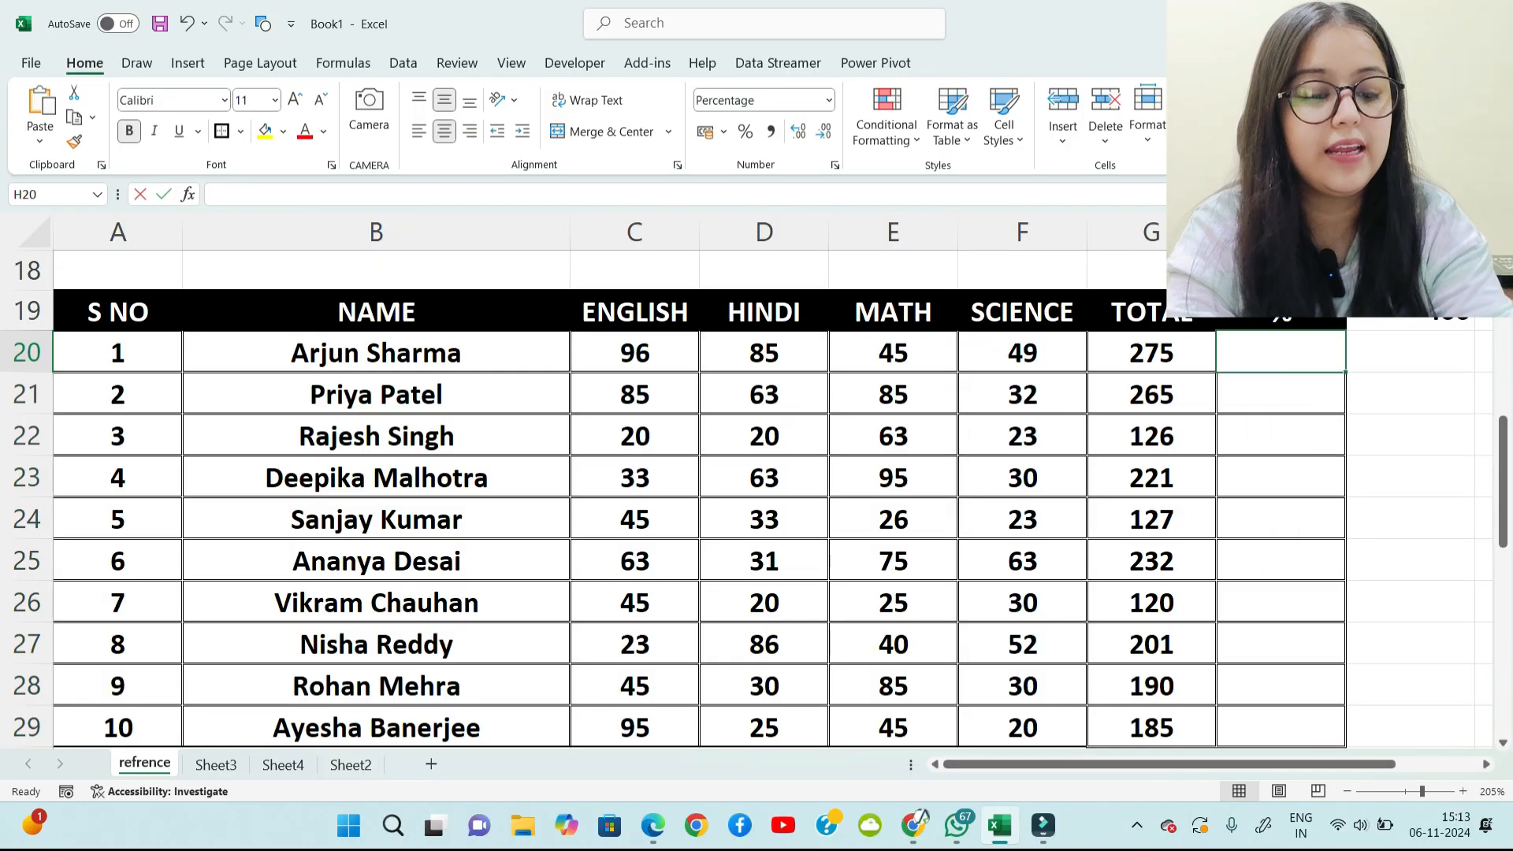
pyautogui.write('=')
pyautogui.click(1151, 352)
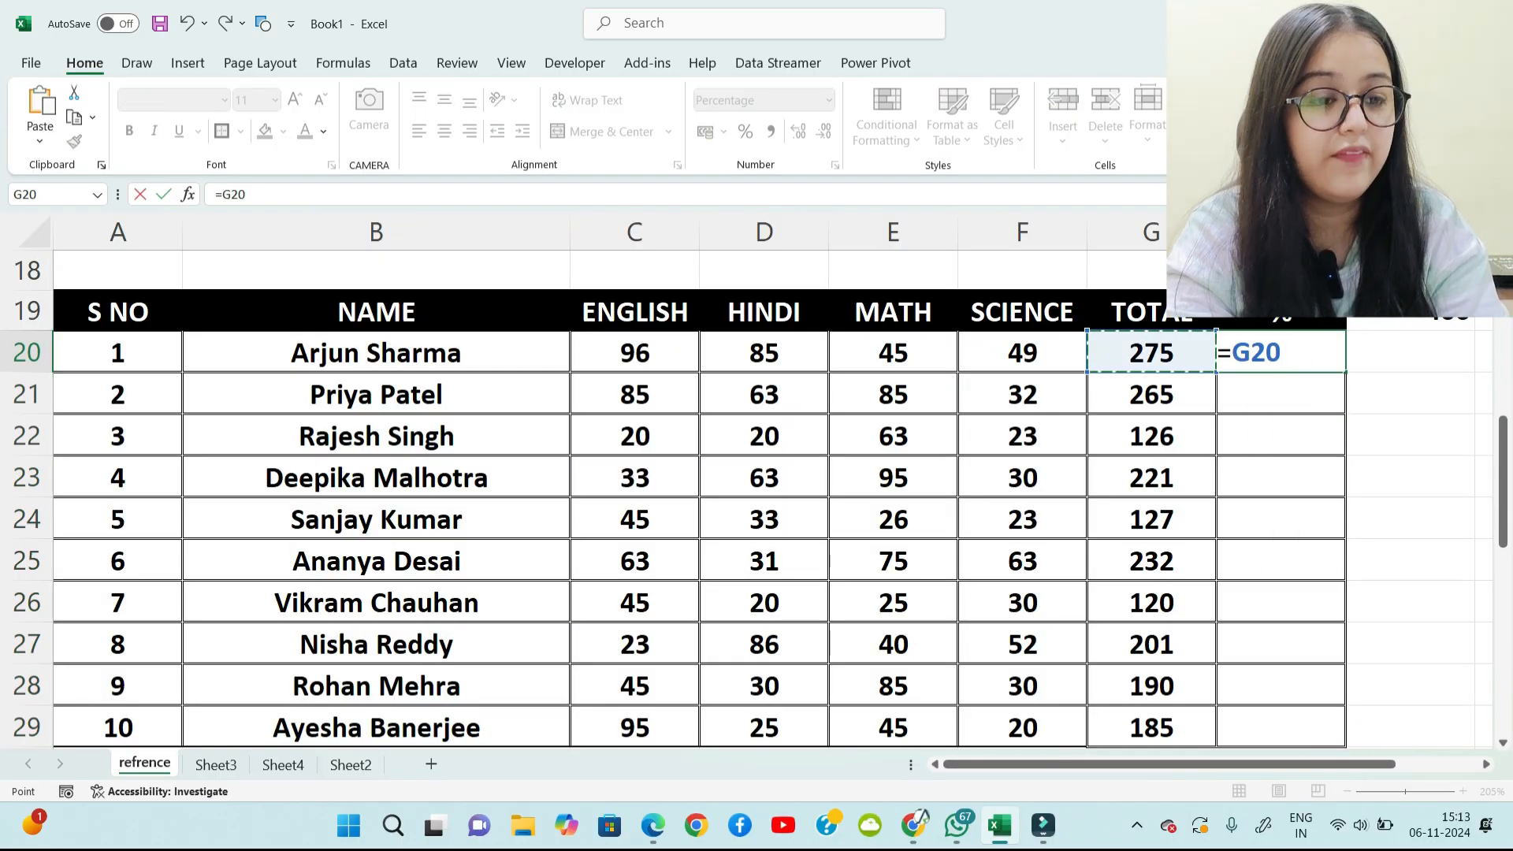
pyautogui.write('/')
pyautogui.scroll(2, 737, 512)
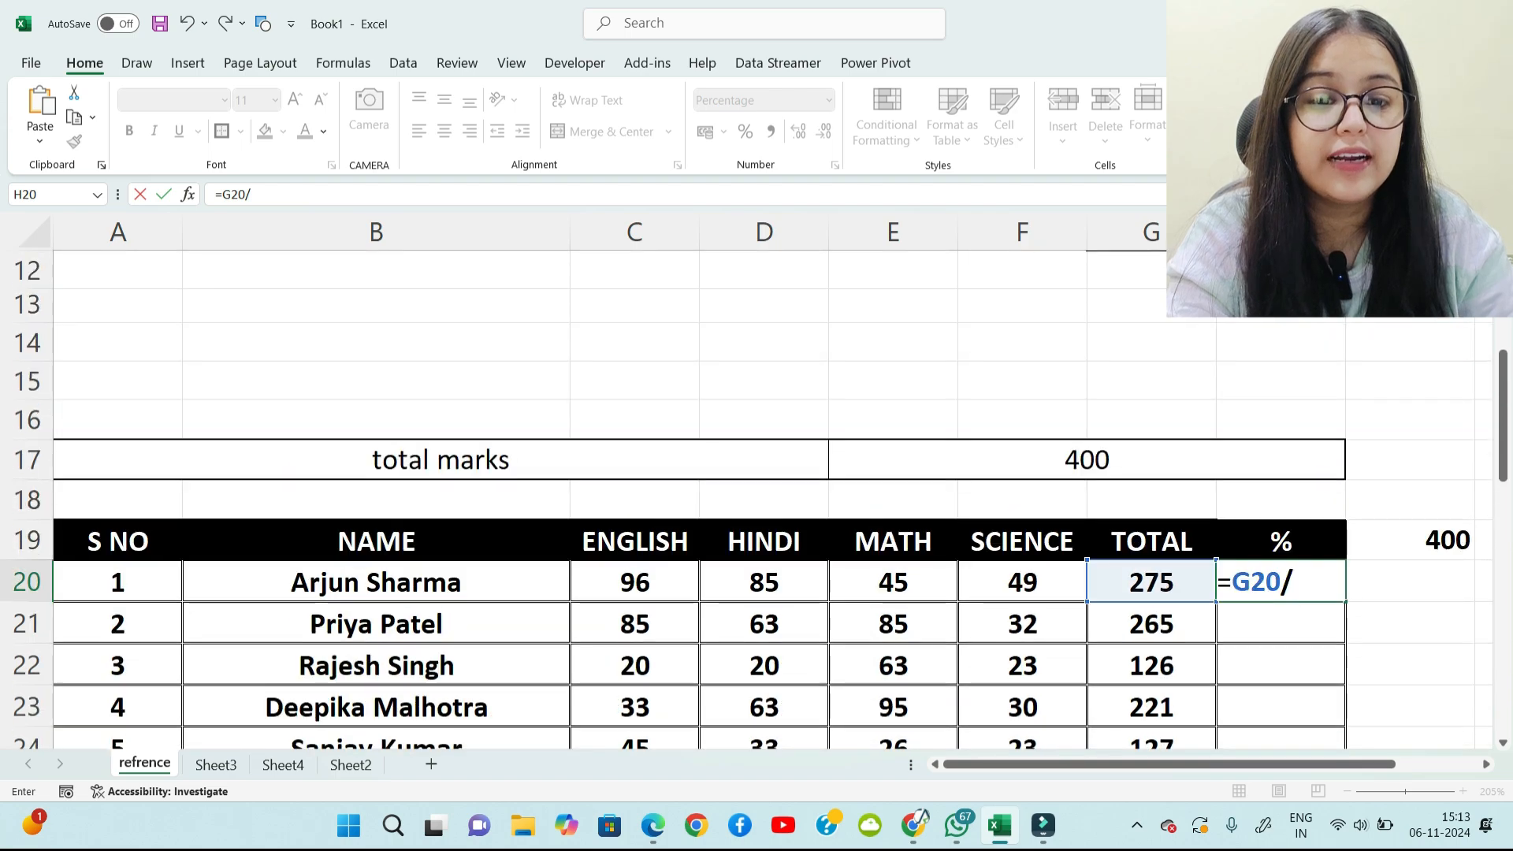
pyautogui.click(1087, 459)
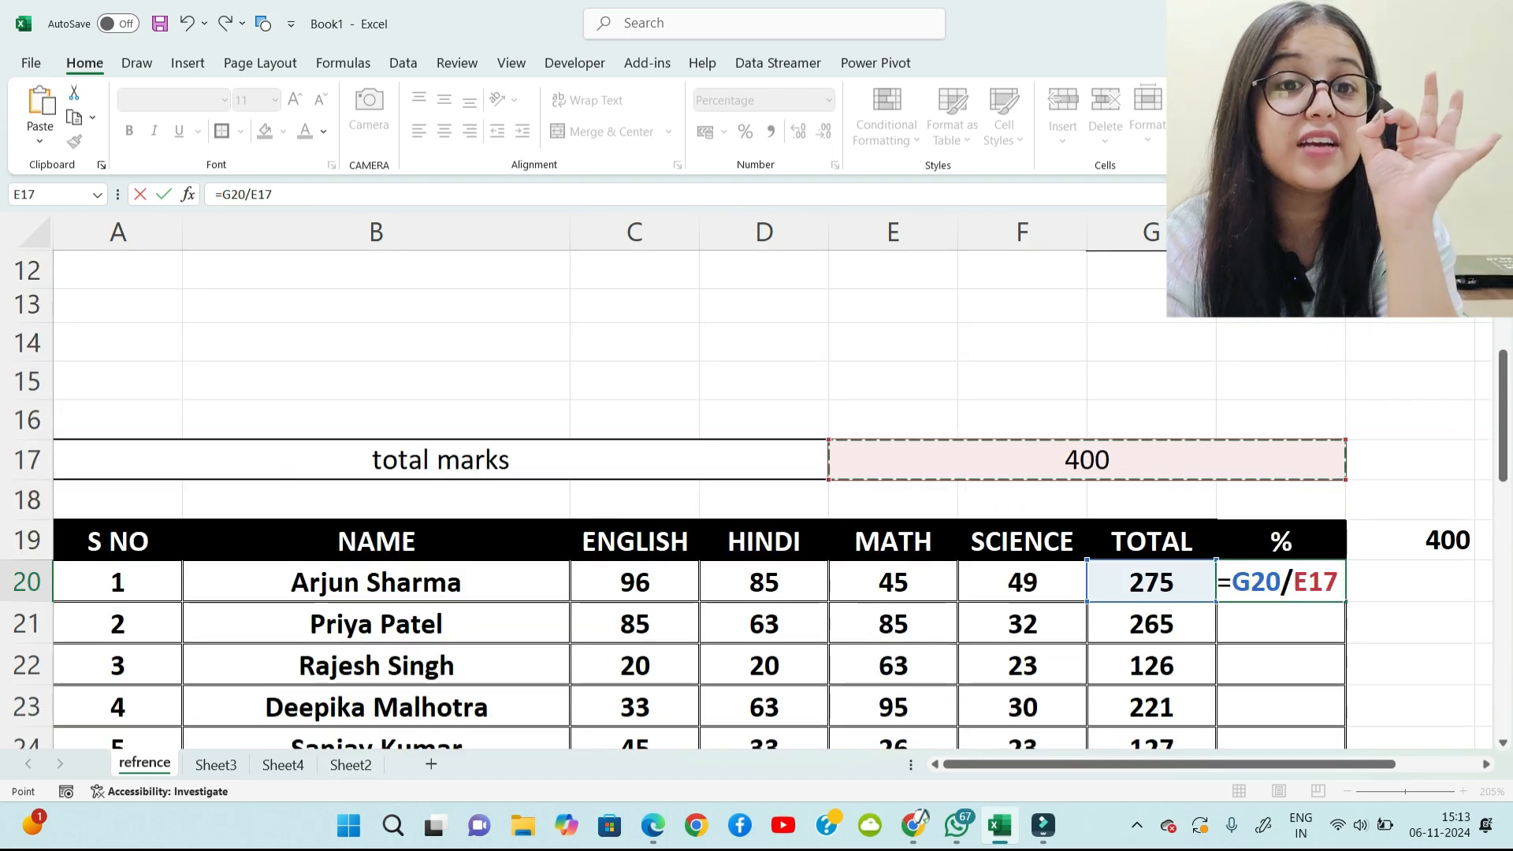
pyautogui.press('F4')
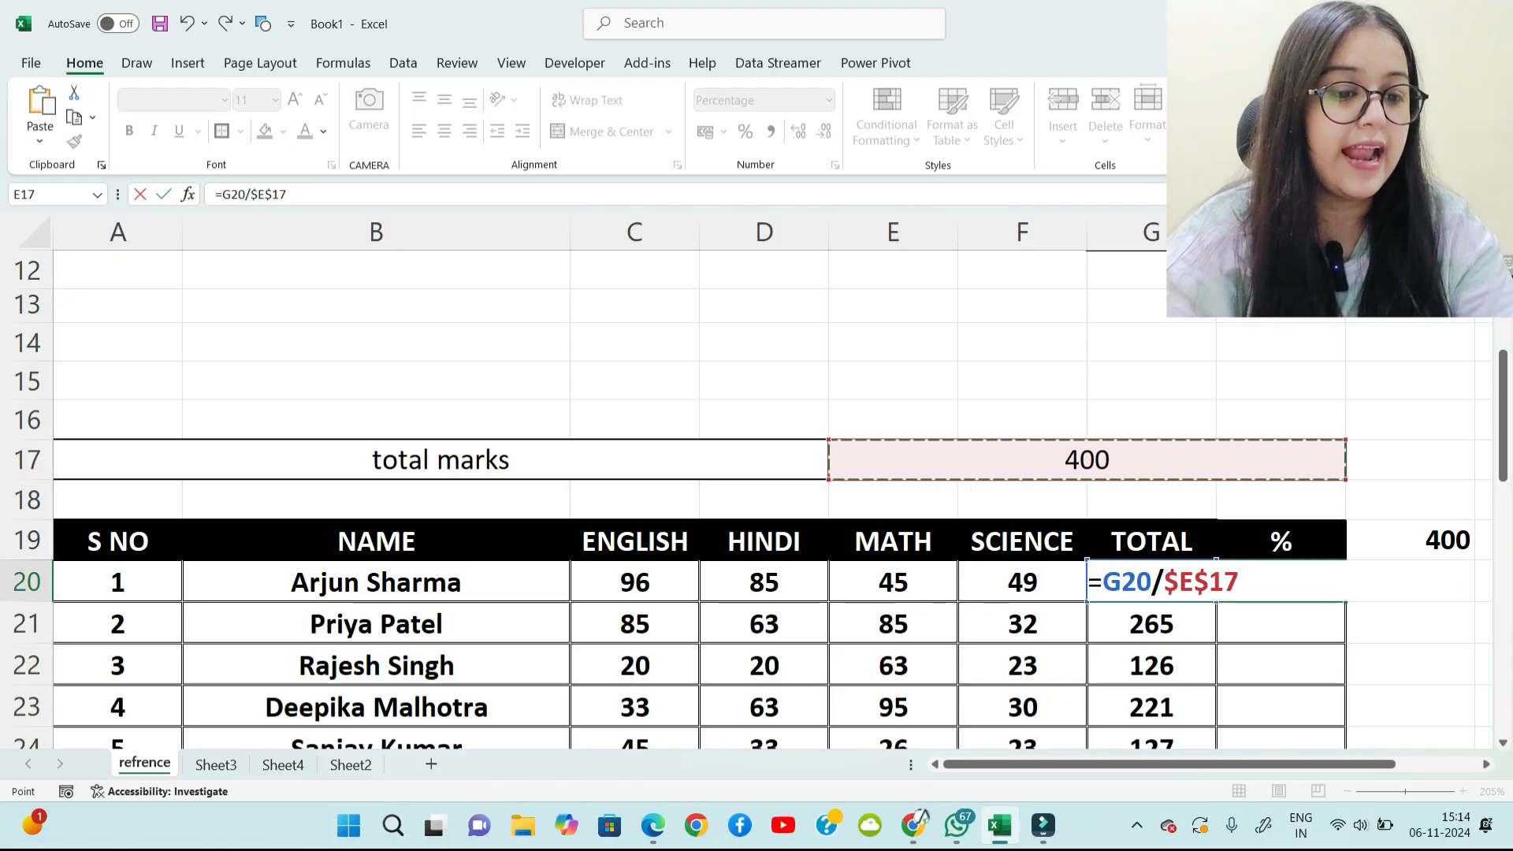
pyautogui.press('Return')
pyautogui.click(1281, 582)
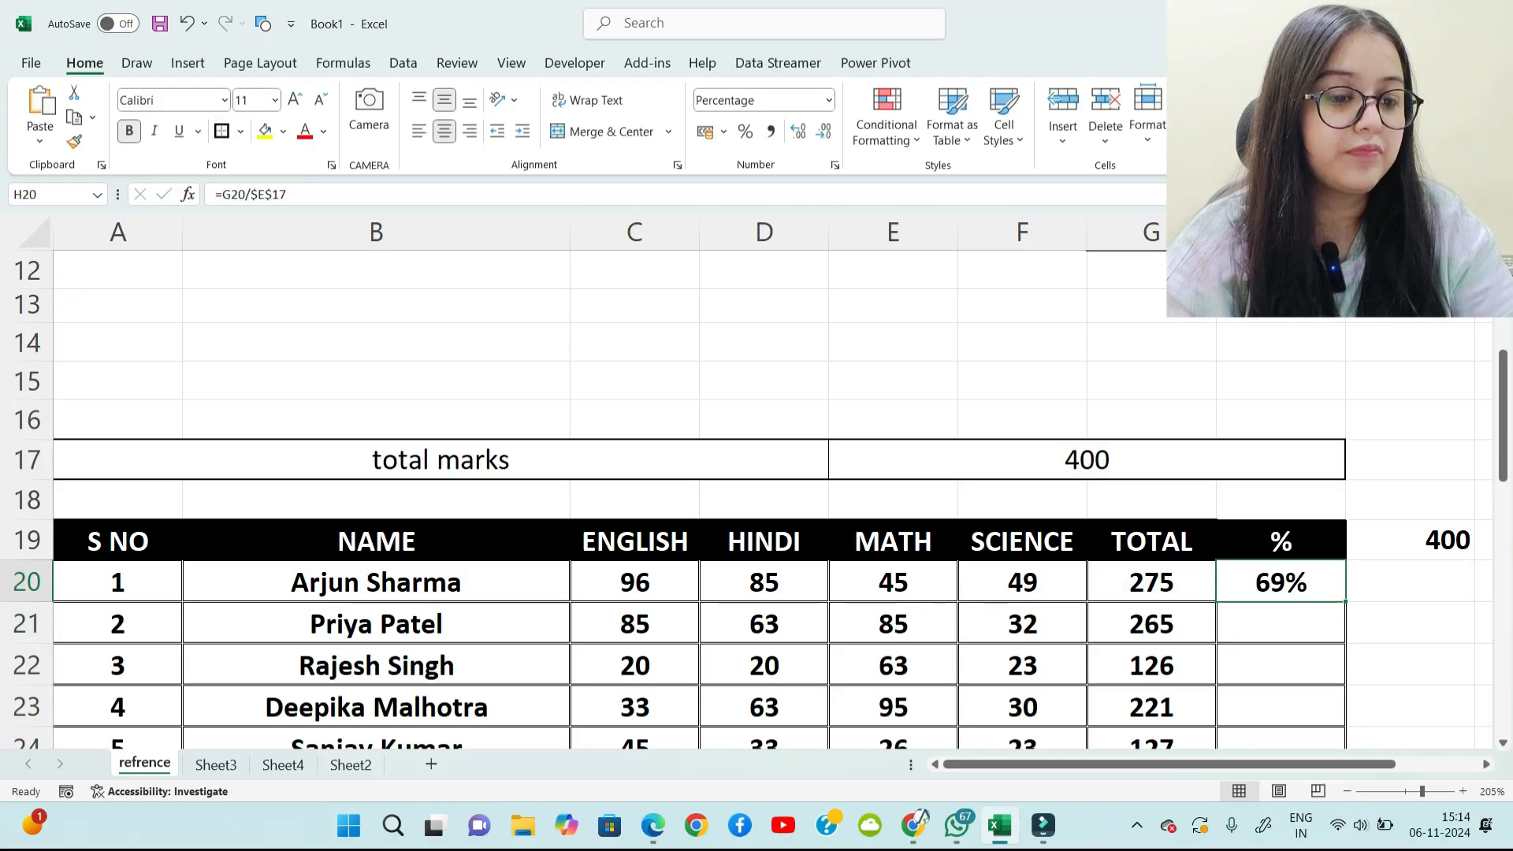
pyautogui.moveTo(1345, 601); pyautogui.dragTo(1292, 710)
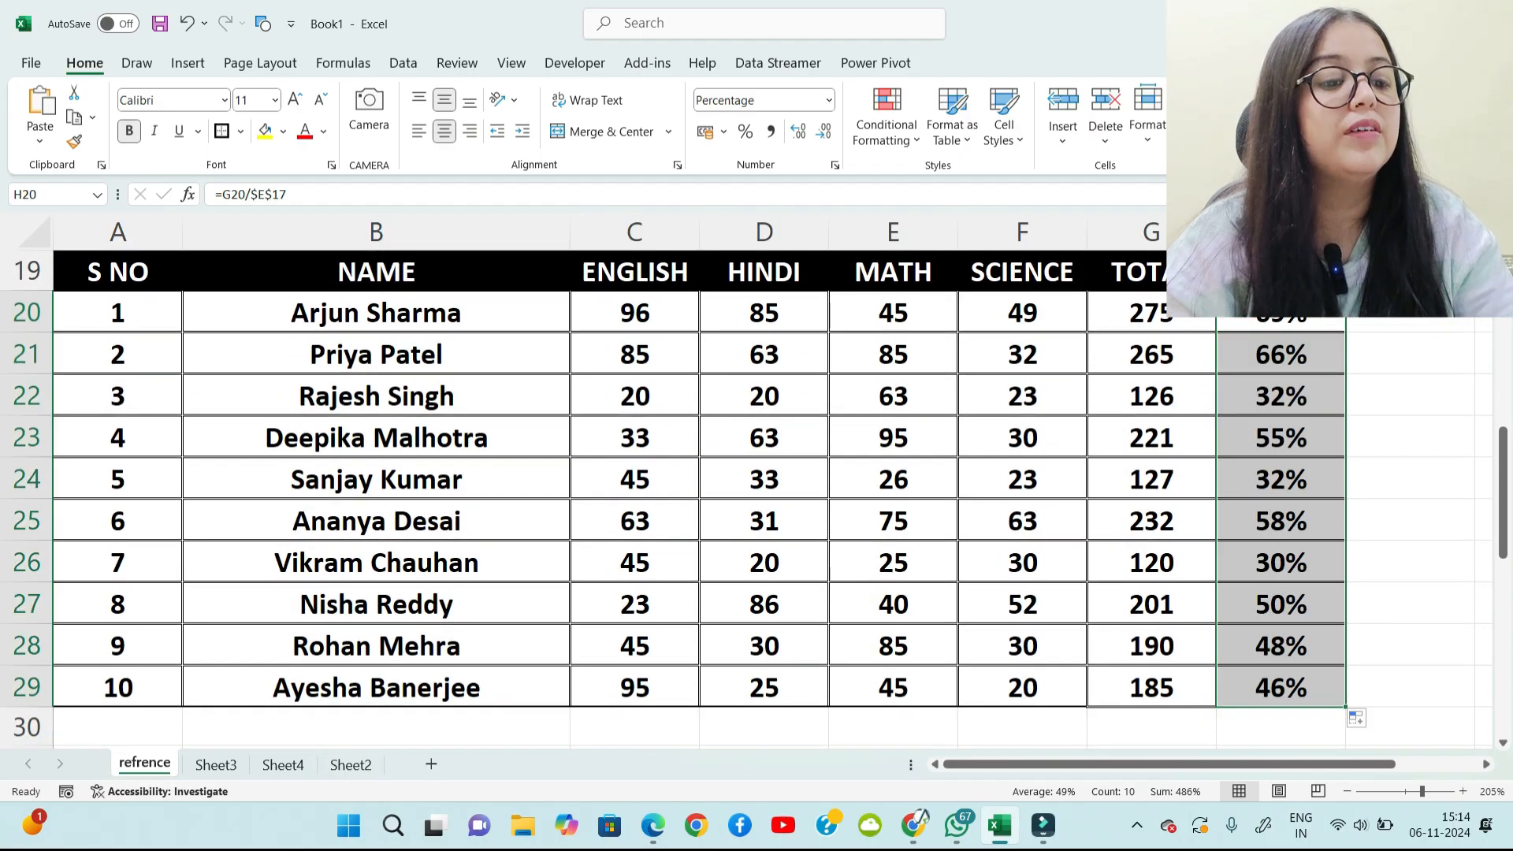
# Step: Examine the formulas in H20:H22 and the totals in column G to compare the relative and fixed references
pyautogui.click(1281, 355)
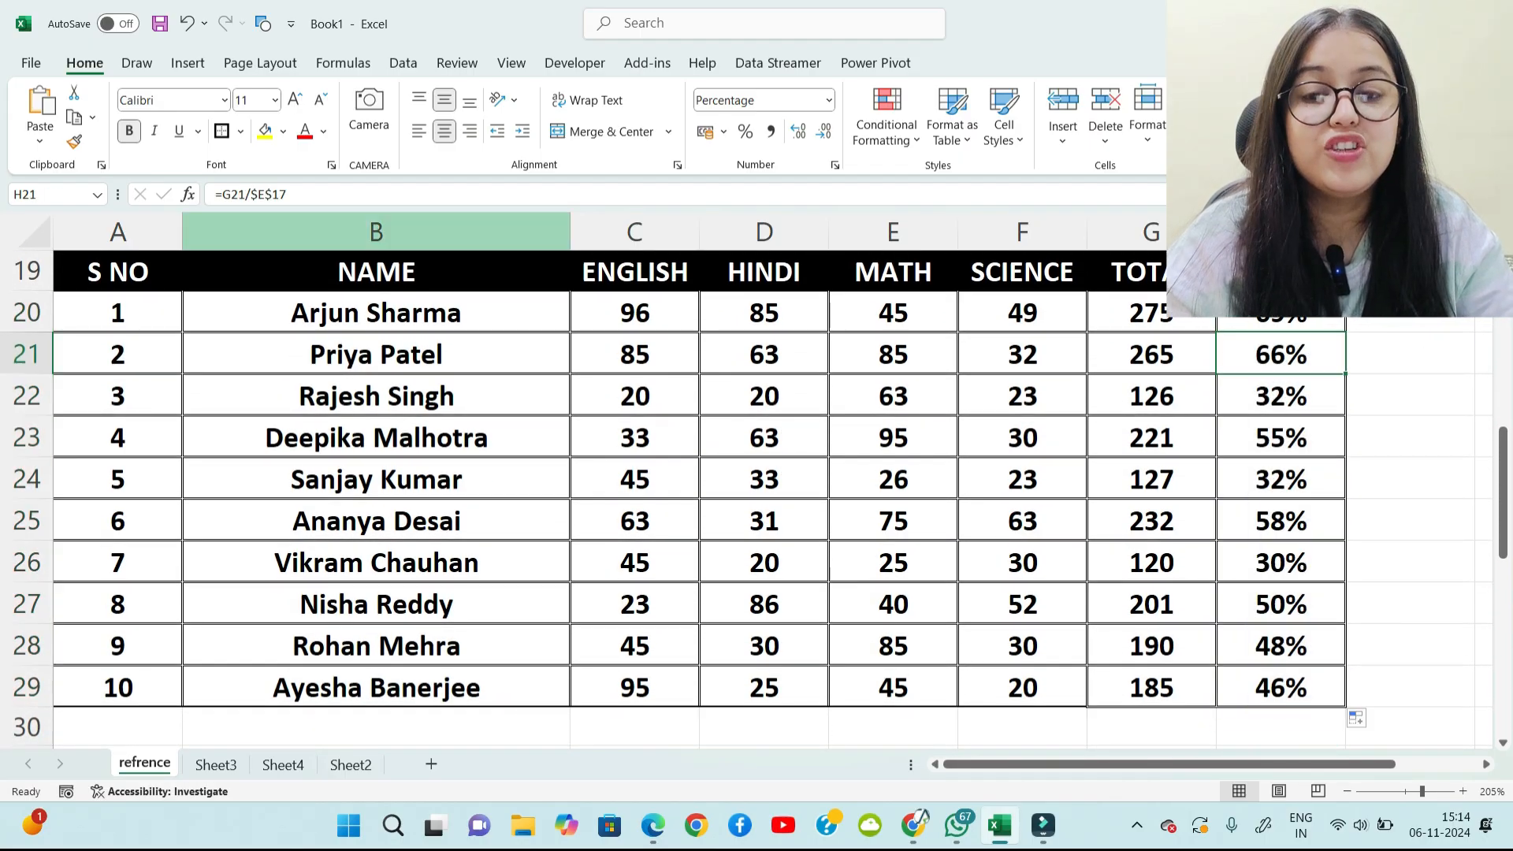
pyautogui.click(1127, 313)
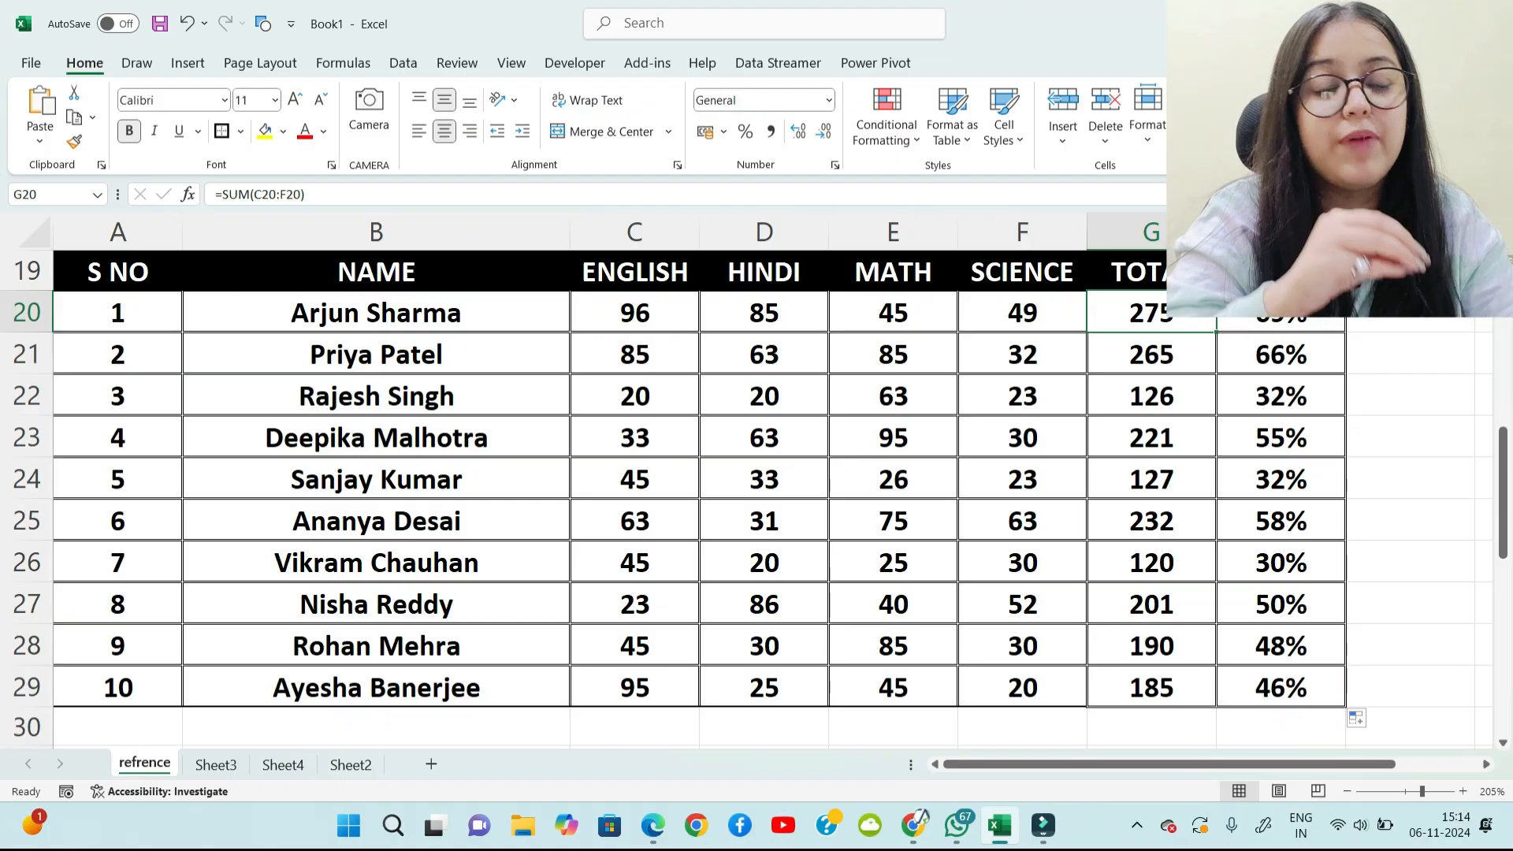
pyautogui.click(1281, 355)
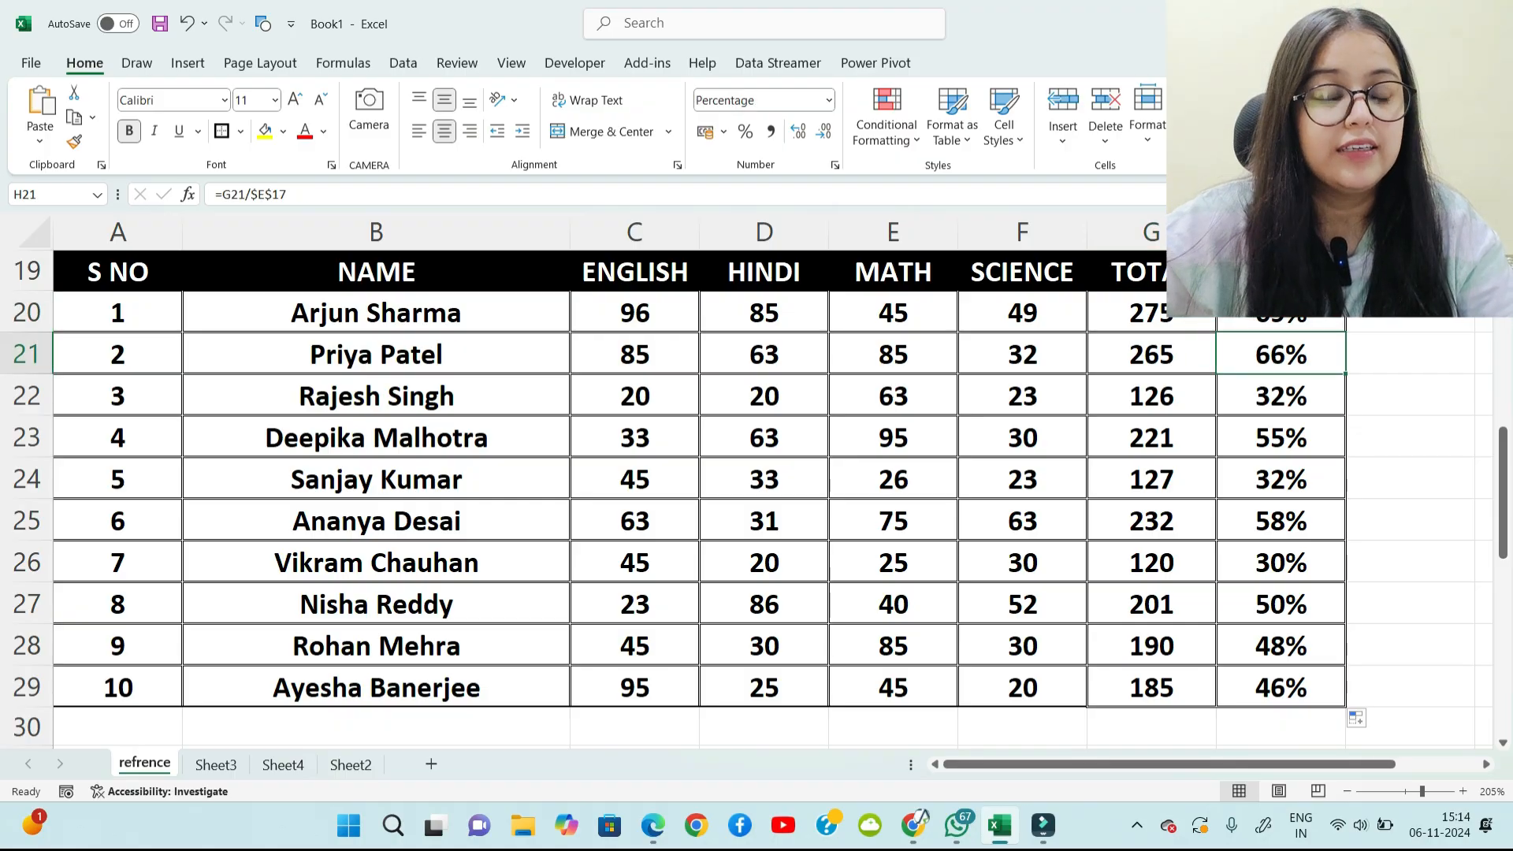
pyautogui.click(1151, 355)
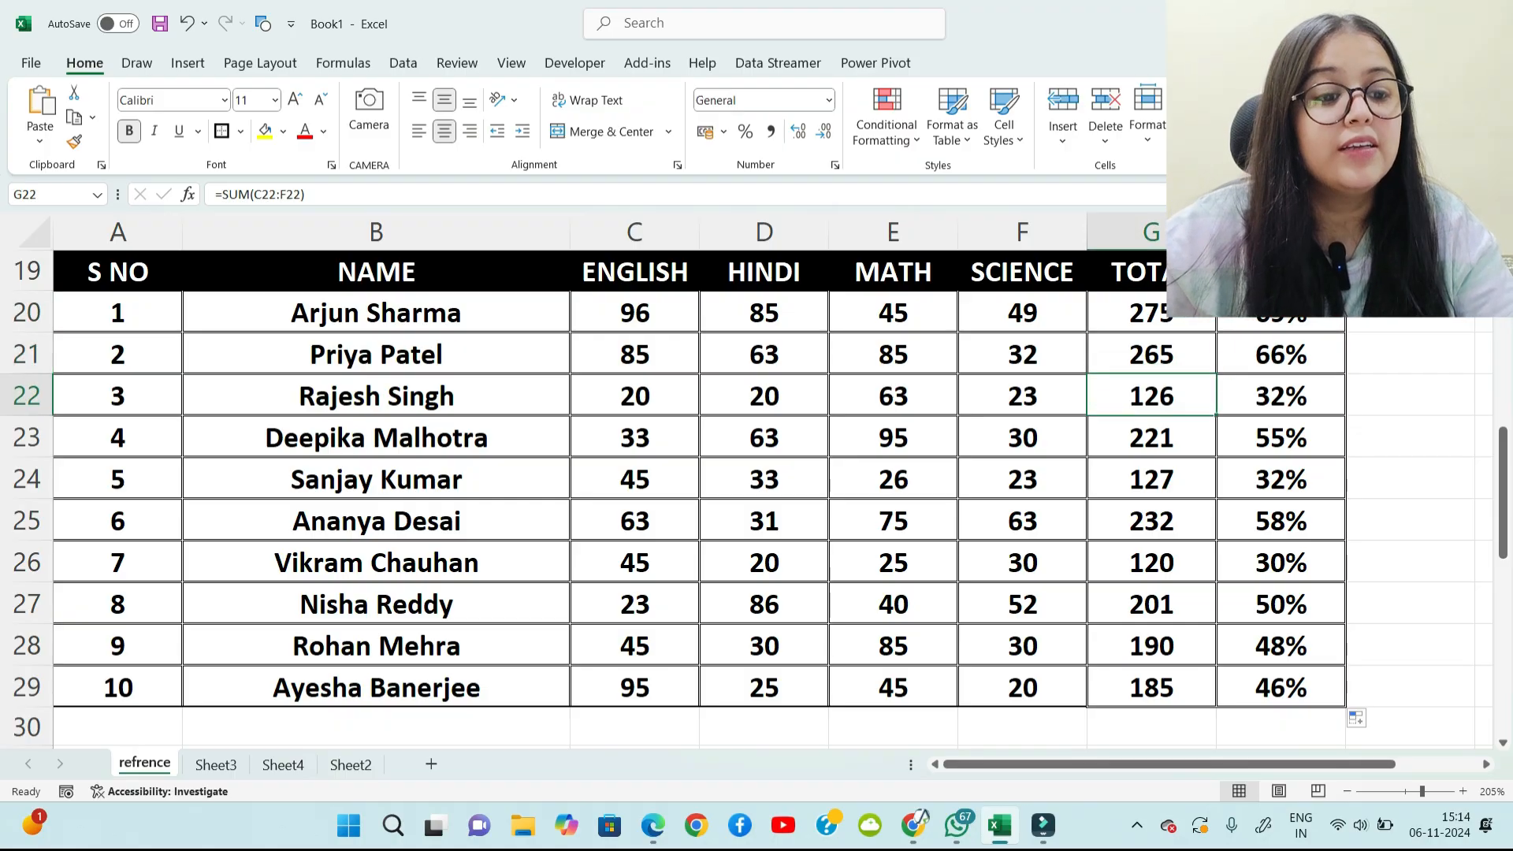
pyautogui.click(1281, 395)
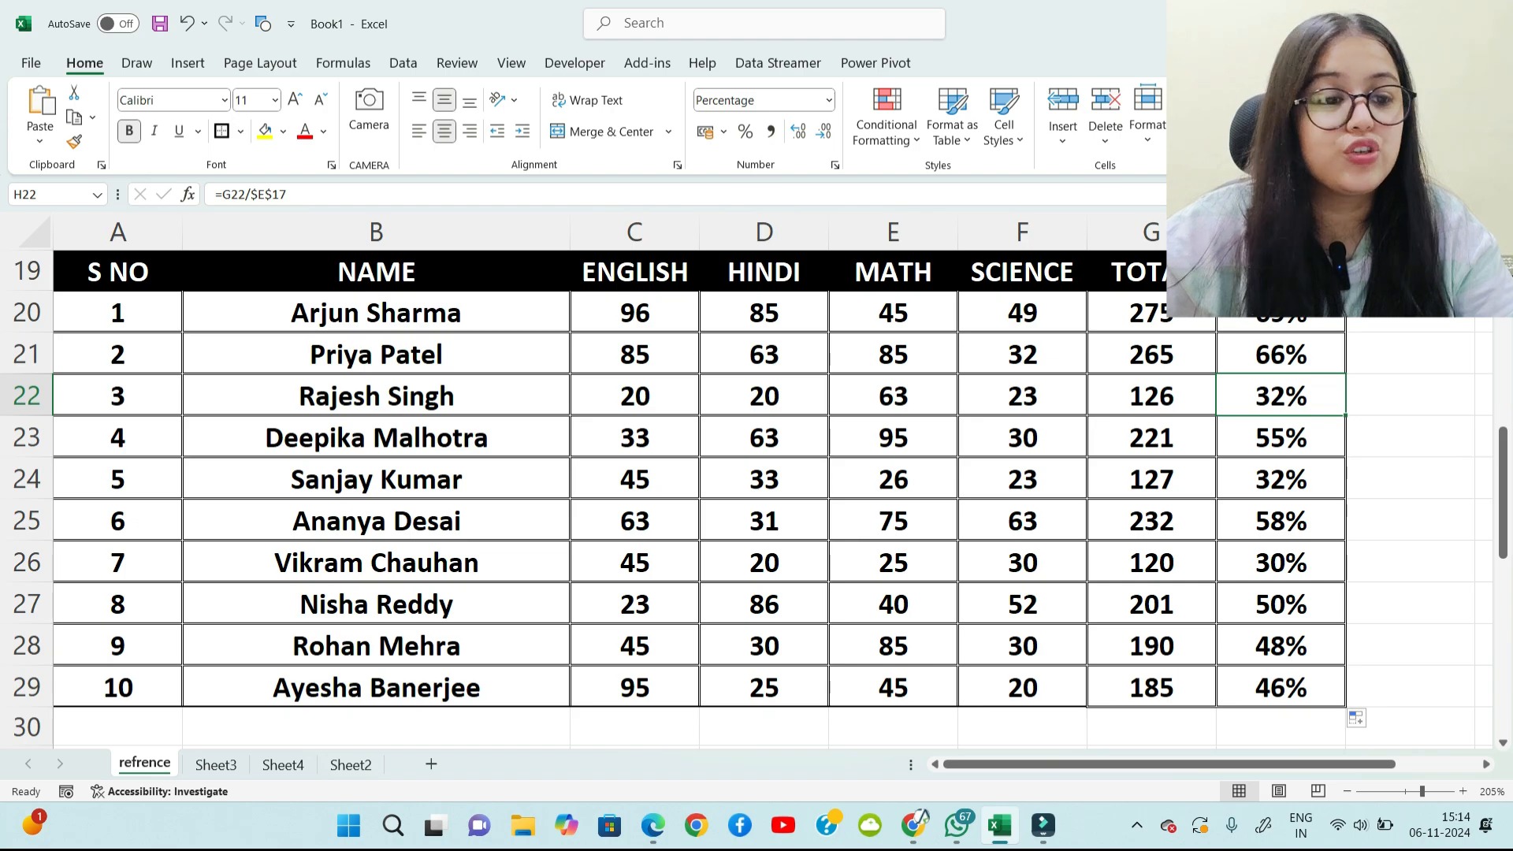
pyautogui.click(1281, 354)
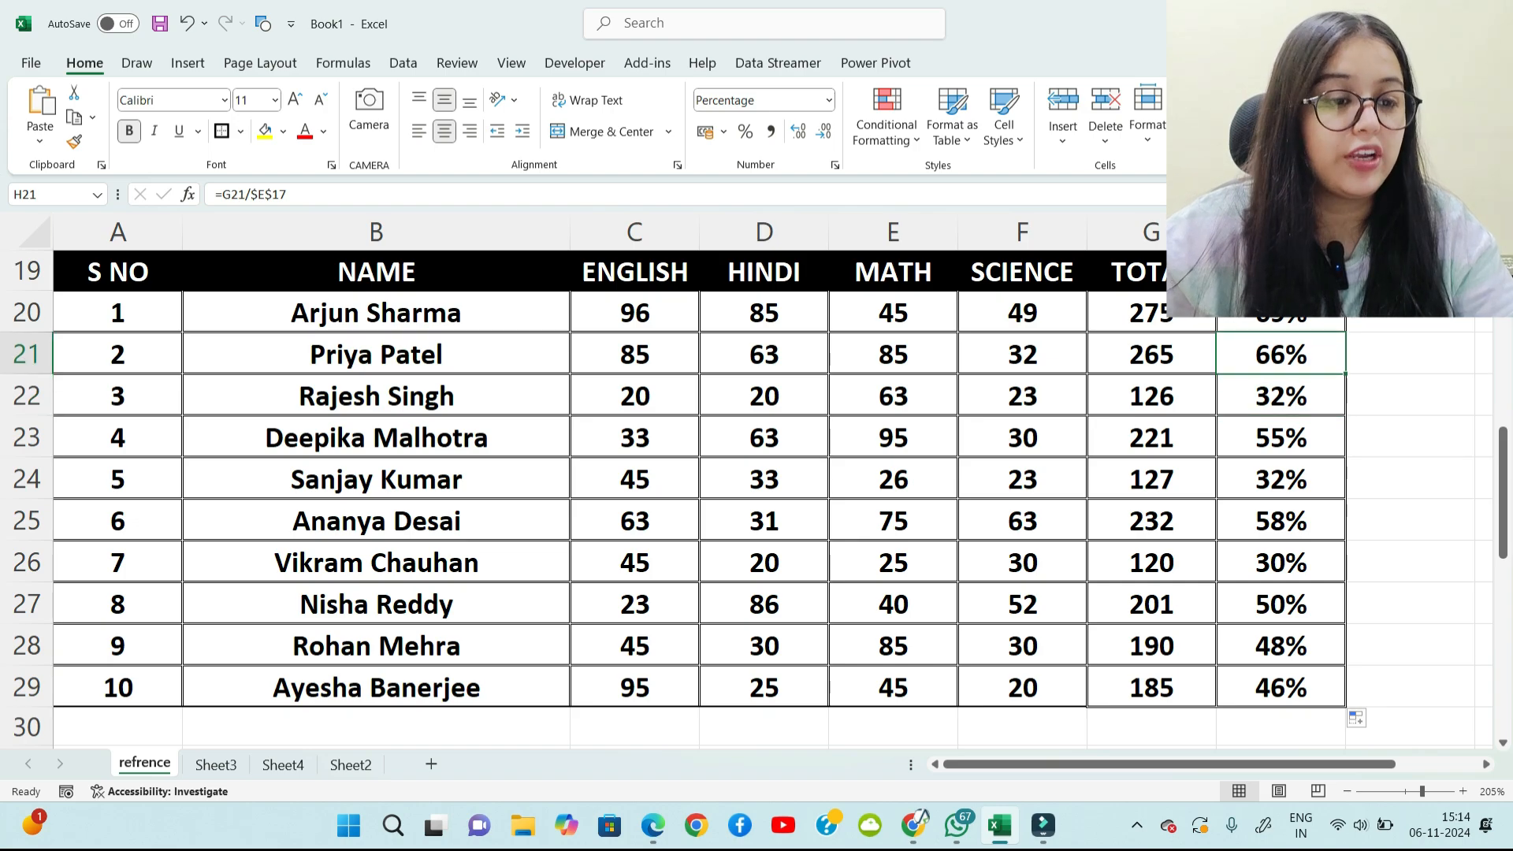
pyautogui.click(1281, 312)
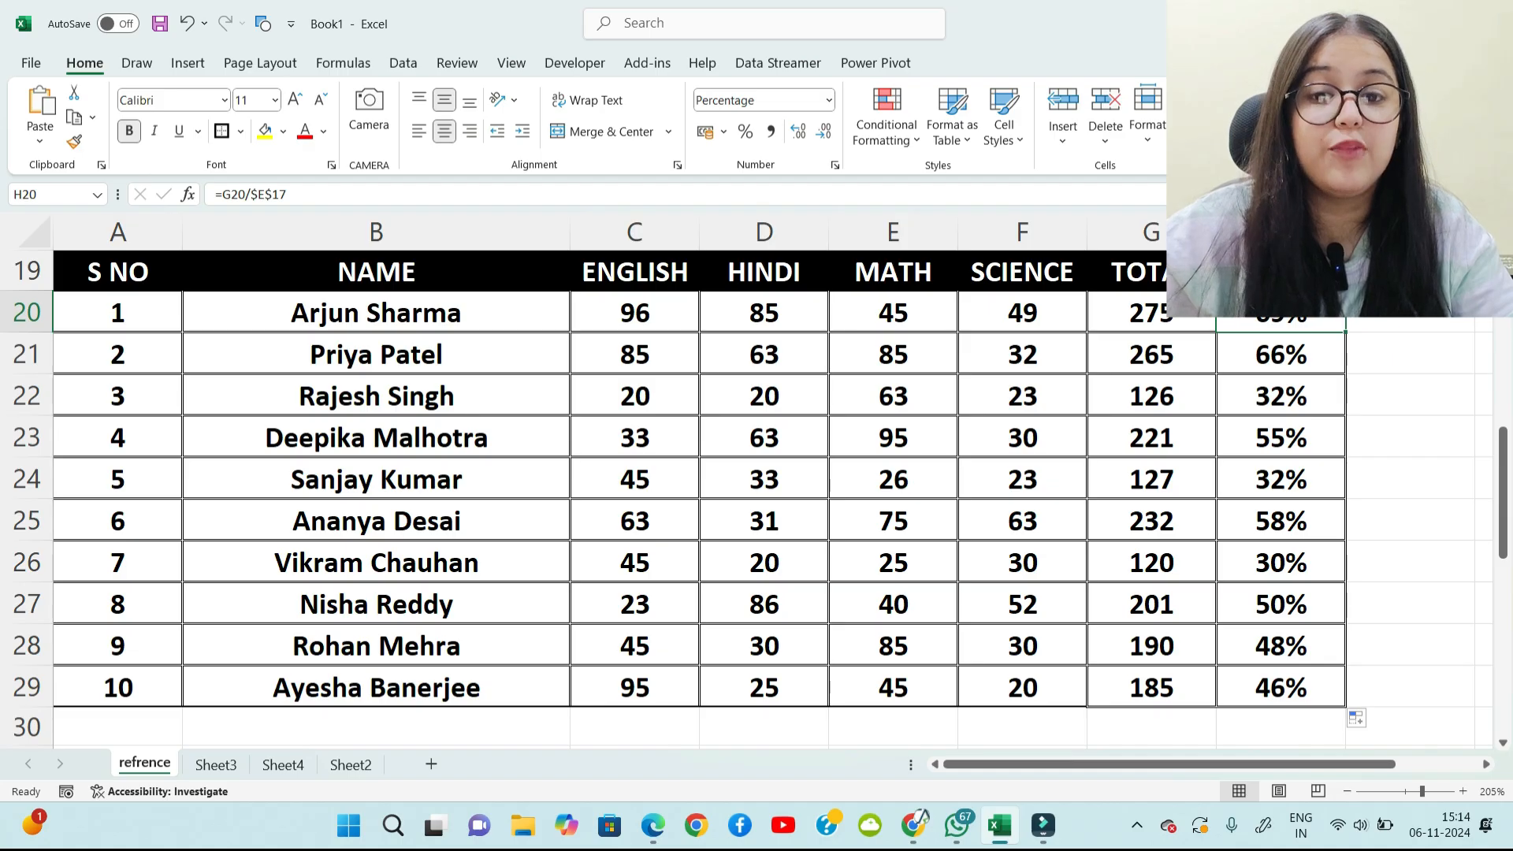
pyautogui.click(1280, 355)
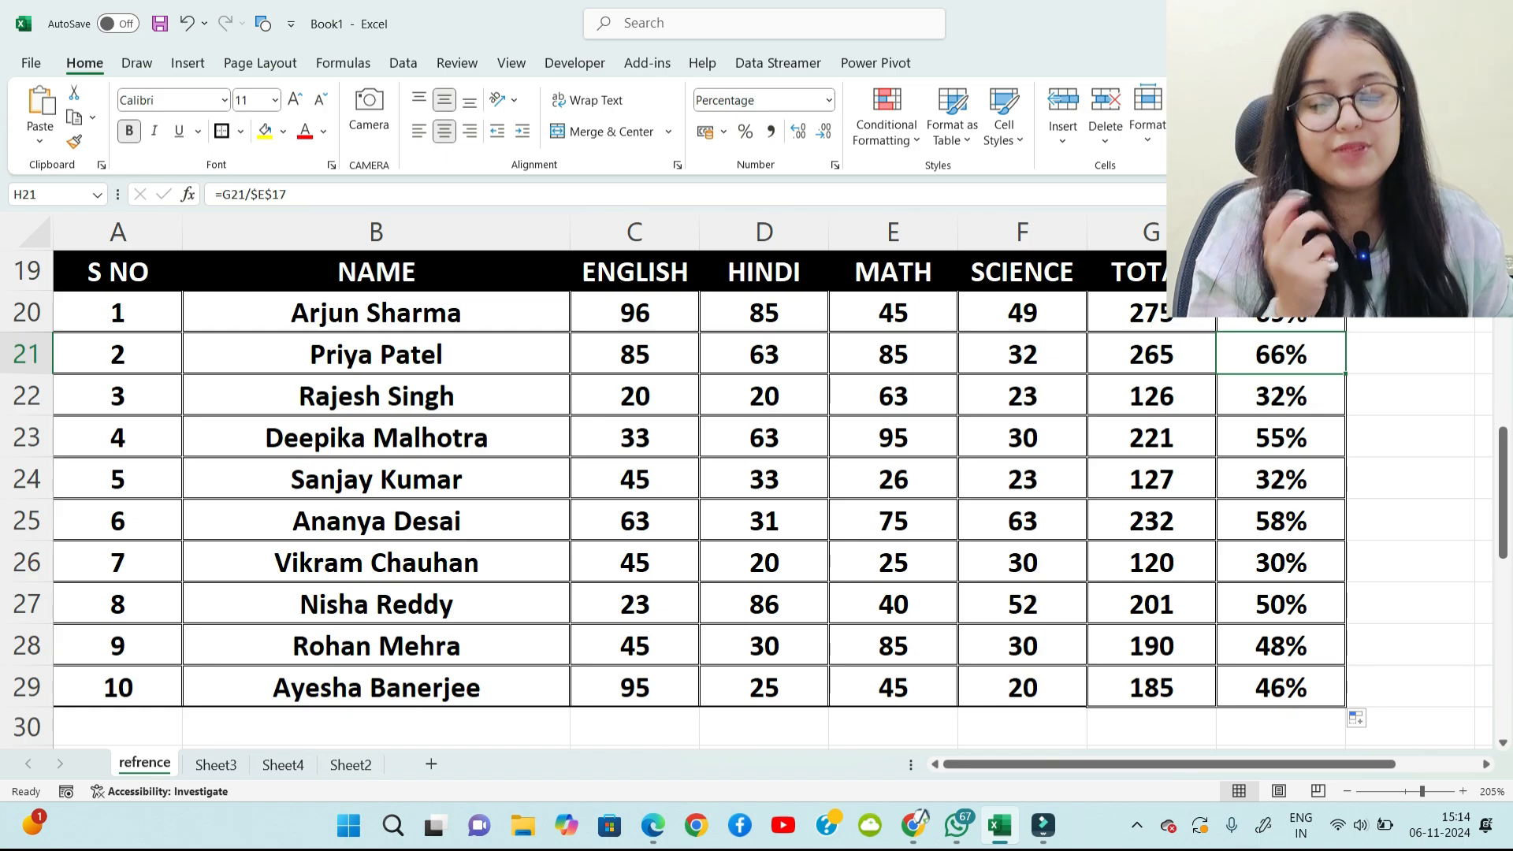
# Step: On Sheet3, handwrite the underlined heading "Mixed Refrence" in red ink in the blank area around row 106, below the absolute reference notes
pyautogui.click(215, 764)
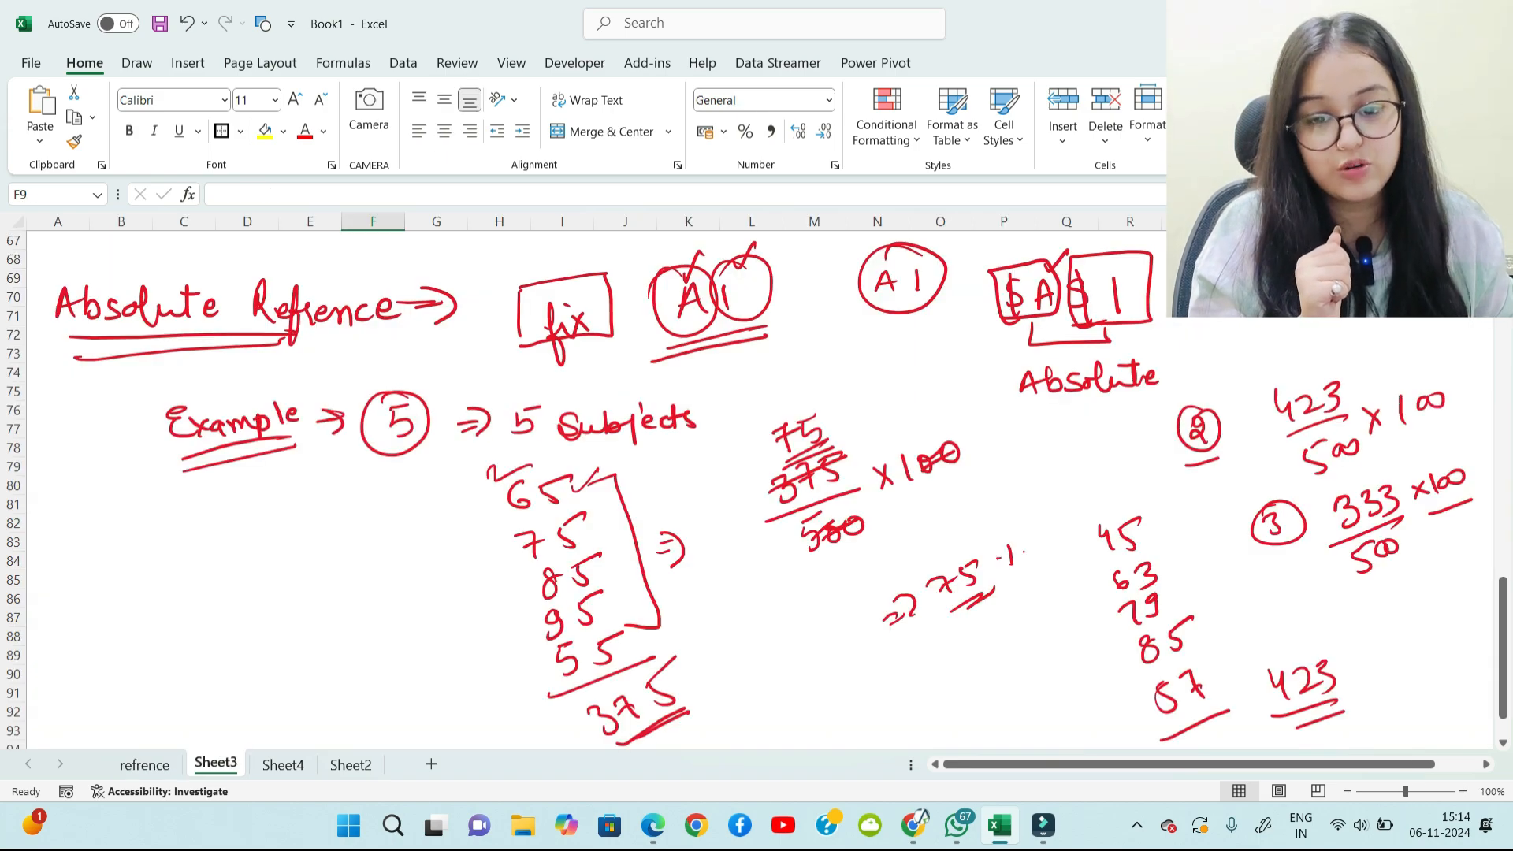
pyautogui.scroll(-12, 584, 489)
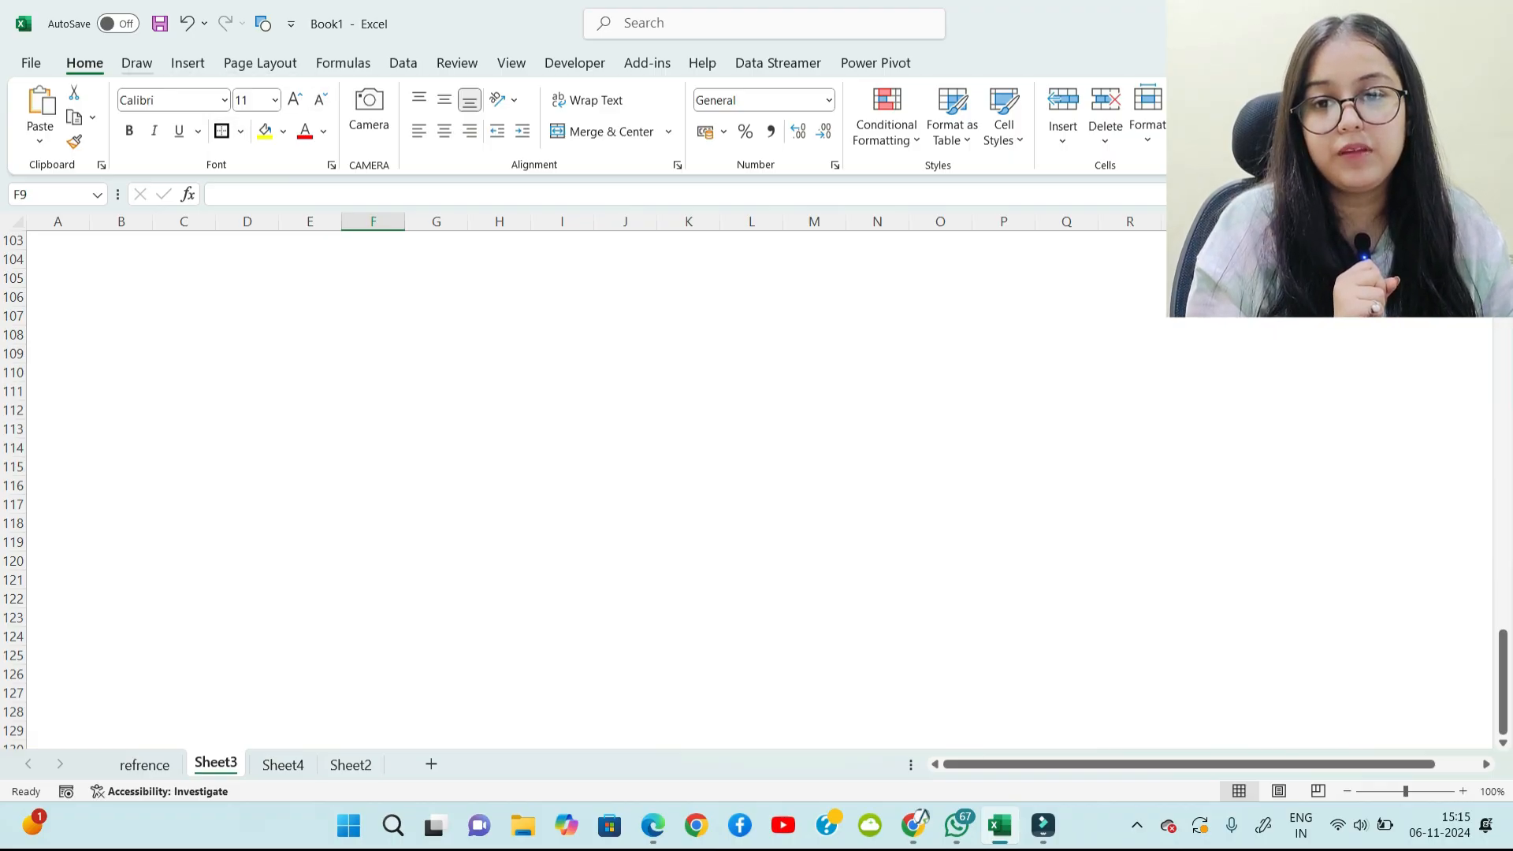
pyautogui.click(137, 63)
pyautogui.click(279, 113)
pyautogui.moveTo(67, 315)
pyautogui.mouseDown()
pyautogui.moveTo(69, 286)
pyautogui.moveTo(95, 313)
pyautogui.mouseUp()
pyautogui.moveTo(110, 290)
pyautogui.mouseDown()
pyautogui.moveTo(126, 311)
pyautogui.moveTo(112, 317)
pyautogui.mouseUp()
pyautogui.moveTo(139, 302); pyautogui.dragTo(174, 311)
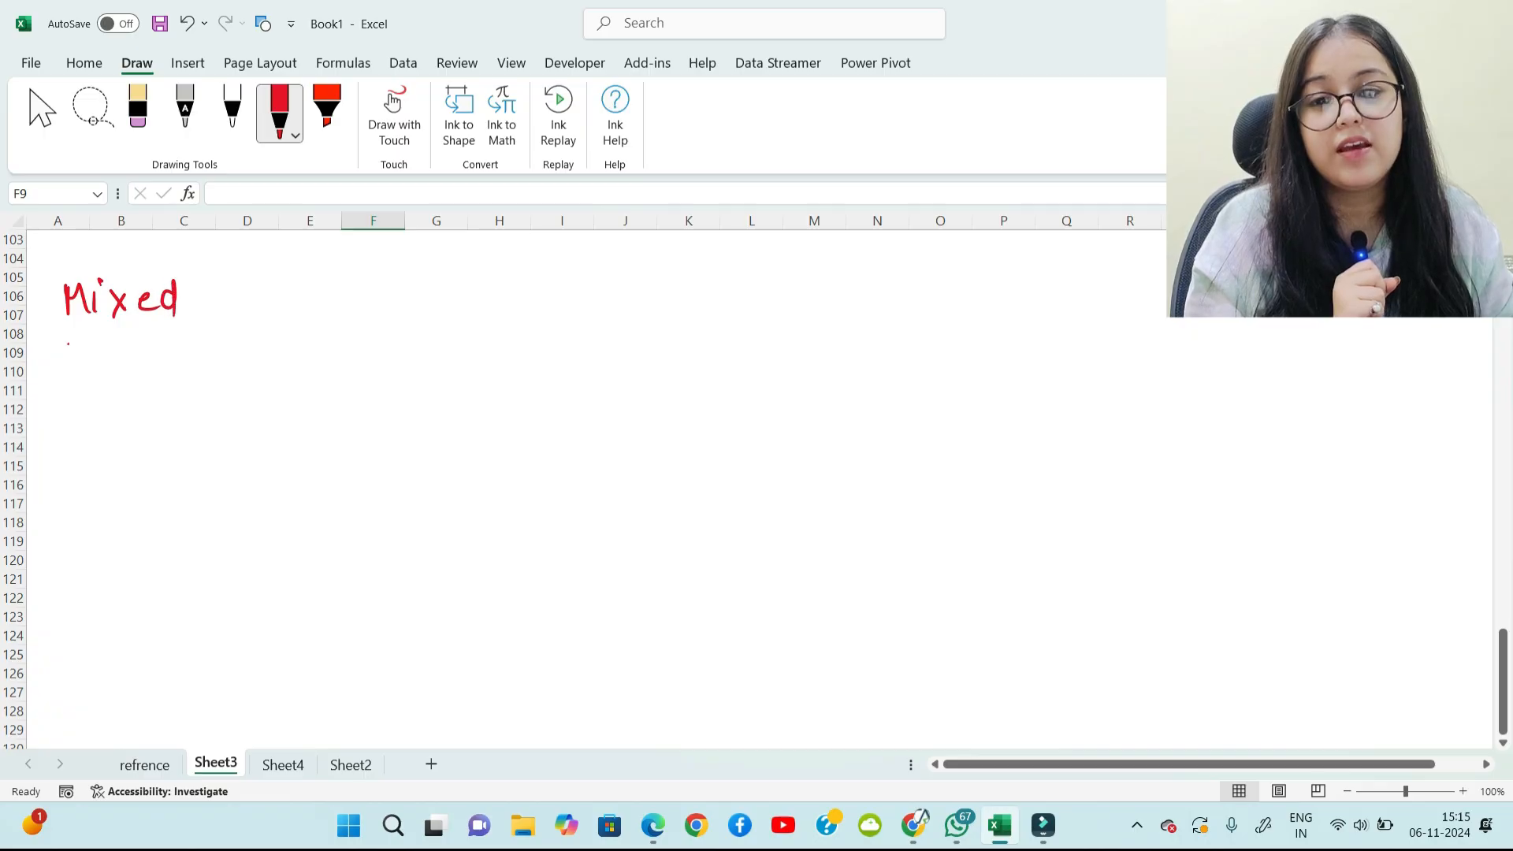
pyautogui.moveTo(68, 344); pyautogui.dragTo(177, 331)
pyautogui.moveTo(211, 304)
pyautogui.mouseDown()
pyautogui.moveTo(219, 293)
pyautogui.moveTo(210, 323)
pyautogui.mouseUp()
pyautogui.moveTo(211, 293)
pyautogui.mouseDown()
pyautogui.moveTo(226, 323)
pyautogui.moveTo(250, 319)
pyautogui.mouseUp()
pyautogui.moveTo(262, 290)
pyautogui.mouseDown()
pyautogui.moveTo(257, 351)
pyautogui.moveTo(280, 309)
pyautogui.moveTo(295, 318)
pyautogui.mouseUp()
pyautogui.moveTo(299, 320)
pyautogui.mouseDown()
pyautogui.moveTo(320, 299)
pyautogui.moveTo(324, 315)
pyautogui.mouseUp()
pyautogui.moveTo(326, 317); pyautogui.dragTo(339, 315)
pyautogui.moveTo(351, 304)
pyautogui.mouseDown()
pyautogui.moveTo(342, 317)
pyautogui.moveTo(367, 312)
pyautogui.mouseUp()
pyautogui.moveTo(229, 347); pyautogui.dragTo(359, 335)
# Step: Draw an arrow after the "Mixed Refrence" heading and handwrite the underlined word "Cell" beside it
pyautogui.moveTo(422, 297); pyautogui.dragTo(444, 311)
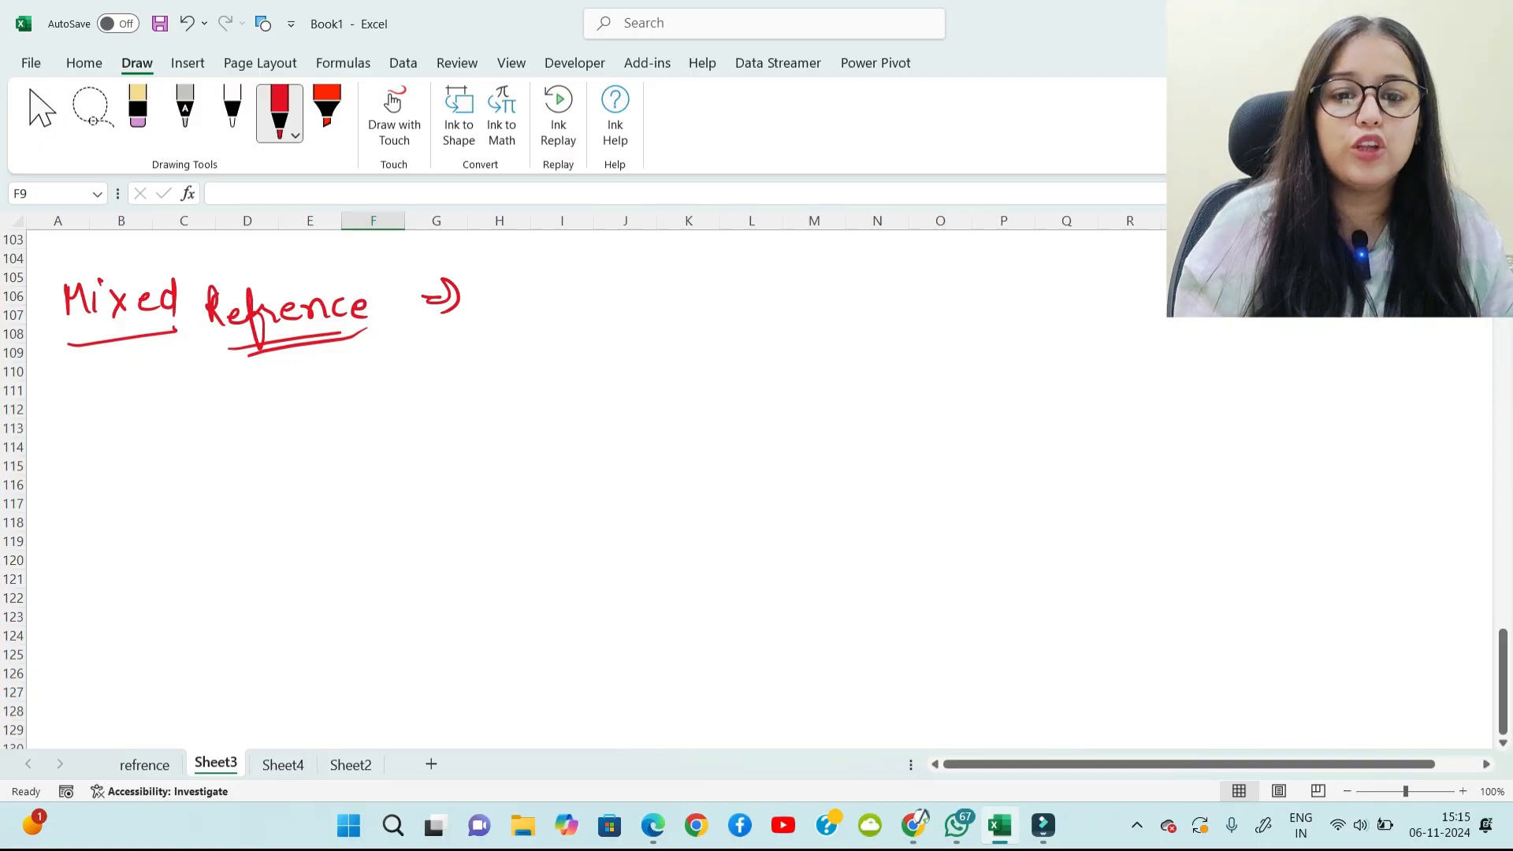
pyautogui.moveTo(534, 285)
pyautogui.mouseDown()
pyautogui.moveTo(520, 303)
pyautogui.moveTo(536, 316)
pyautogui.mouseUp()
pyautogui.moveTo(541, 304); pyautogui.dragTo(569, 314)
pyautogui.moveTo(591, 277); pyautogui.dragTo(595, 319)
pyautogui.moveTo(537, 339); pyautogui.dragTo(601, 321)
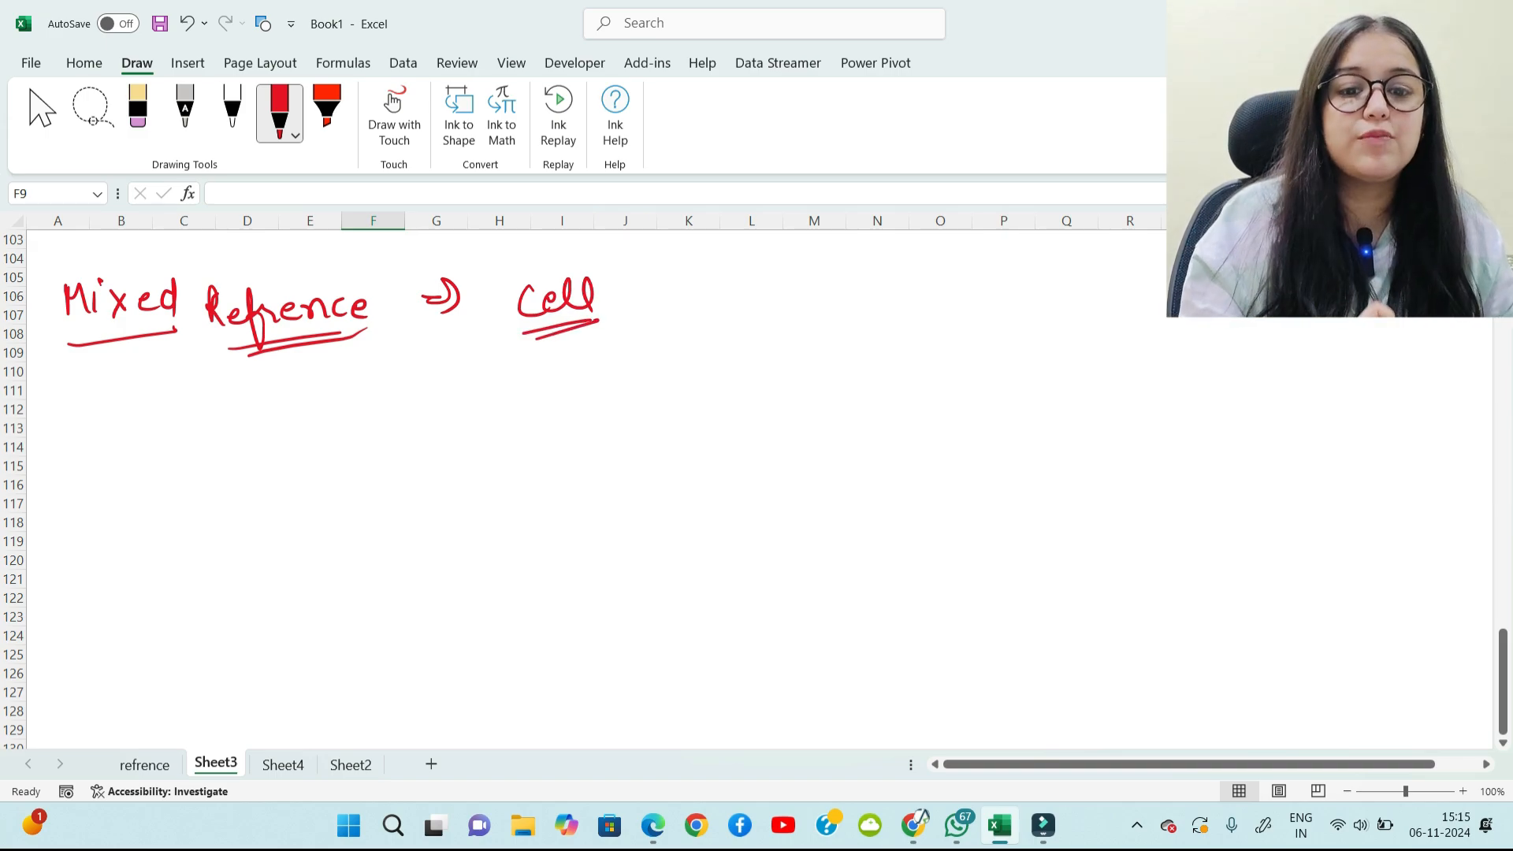
# Step: Draw an arrow after "Cell" and handwrite the cell reference A1 with the column letter and row number circled separately
pyautogui.moveTo(653, 295); pyautogui.dragTo(666, 294)
pyautogui.moveTo(651, 306); pyautogui.dragTo(668, 316)
pyautogui.moveTo(753, 284)
pyautogui.mouseDown()
pyautogui.moveTo(744, 312)
pyautogui.moveTo(762, 309)
pyautogui.mouseUp()
pyautogui.moveTo(744, 300); pyautogui.dragTo(823, 308)
pyautogui.moveTo(806, 281)
pyautogui.mouseDown()
pyautogui.moveTo(823, 278)
pyautogui.moveTo(720, 295)
pyautogui.moveTo(769, 267)
pyautogui.moveTo(811, 323)
pyautogui.moveTo(839, 262)
pyautogui.mouseUp()
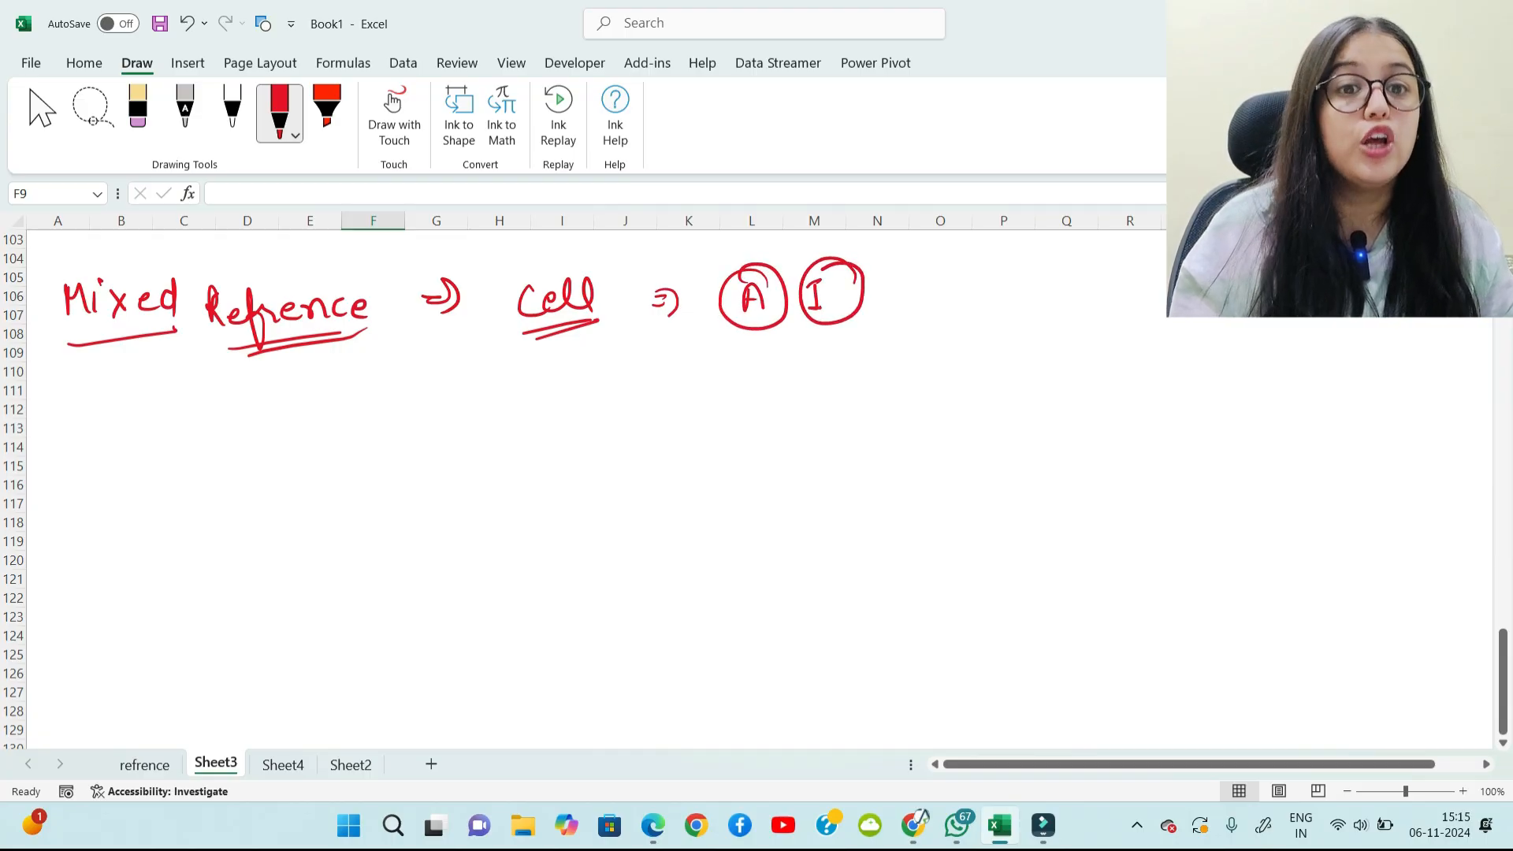
# Step: Draw an arrow from the circled A to a handwritten "column" label and handwrite the references A1, A2, A3 and A4 in a list below
pyautogui.moveTo(750, 329)
pyautogui.mouseDown()
pyautogui.moveTo(750, 355)
pyautogui.moveTo(774, 343)
pyautogui.moveTo(741, 398)
pyautogui.moveTo(832, 376)
pyautogui.moveTo(863, 342)
pyautogui.mouseUp()
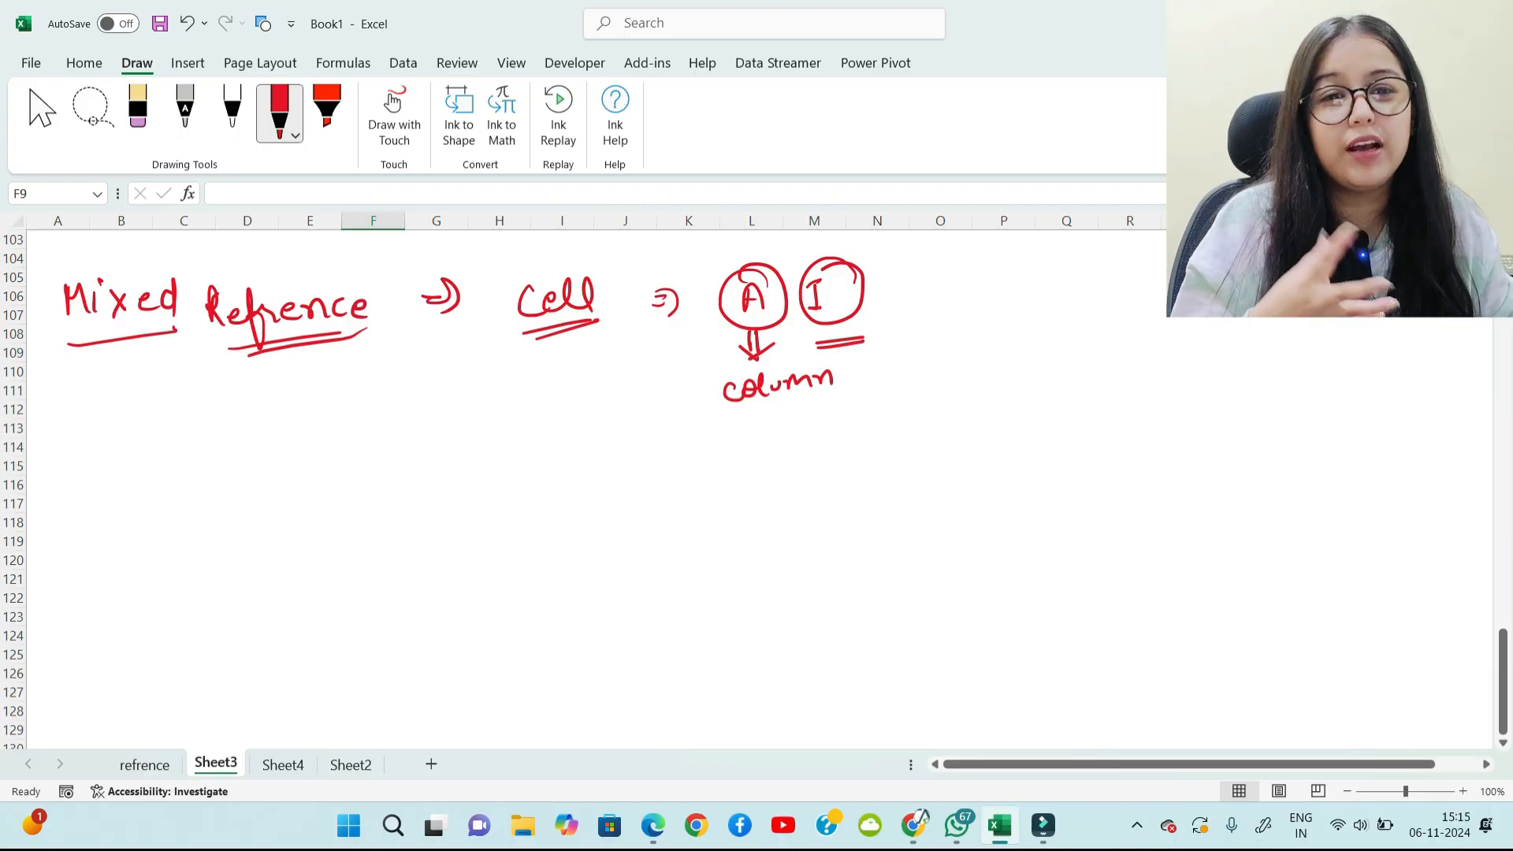
pyautogui.moveTo(520, 506); pyautogui.dragTo(536, 494)
pyautogui.moveTo(560, 477); pyautogui.dragTo(570, 494)
pyautogui.moveTo(550, 476); pyautogui.dragTo(569, 473)
pyautogui.moveTo(535, 549); pyautogui.dragTo(556, 544)
pyautogui.moveTo(567, 544); pyautogui.dragTo(594, 536)
pyautogui.moveTo(560, 565)
pyautogui.mouseDown()
pyautogui.moveTo(550, 592)
pyautogui.moveTo(587, 588)
pyautogui.mouseUp()
pyautogui.moveTo(559, 640); pyautogui.dragTo(582, 627)
pyautogui.moveTo(612, 606); pyautogui.dragTo(630, 630)
# Step: Extend the first three handwritten references into the ranges A1:F1, A2:F2 and A3:F3
pyautogui.moveTo(591, 463); pyautogui.dragTo(602, 485)
pyautogui.moveTo(630, 461)
pyautogui.mouseDown()
pyautogui.moveTo(631, 478)
pyautogui.moveTo(643, 454)
pyautogui.mouseUp()
pyautogui.moveTo(631, 475)
pyautogui.mouseDown()
pyautogui.moveTo(666, 475)
pyautogui.moveTo(617, 521)
pyautogui.moveTo(623, 536)
pyautogui.mouseUp()
pyautogui.moveTo(648, 530)
pyautogui.mouseDown()
pyautogui.moveTo(661, 505)
pyautogui.moveTo(663, 517)
pyautogui.mouseUp()
pyautogui.moveTo(679, 514); pyautogui.dragTo(711, 517)
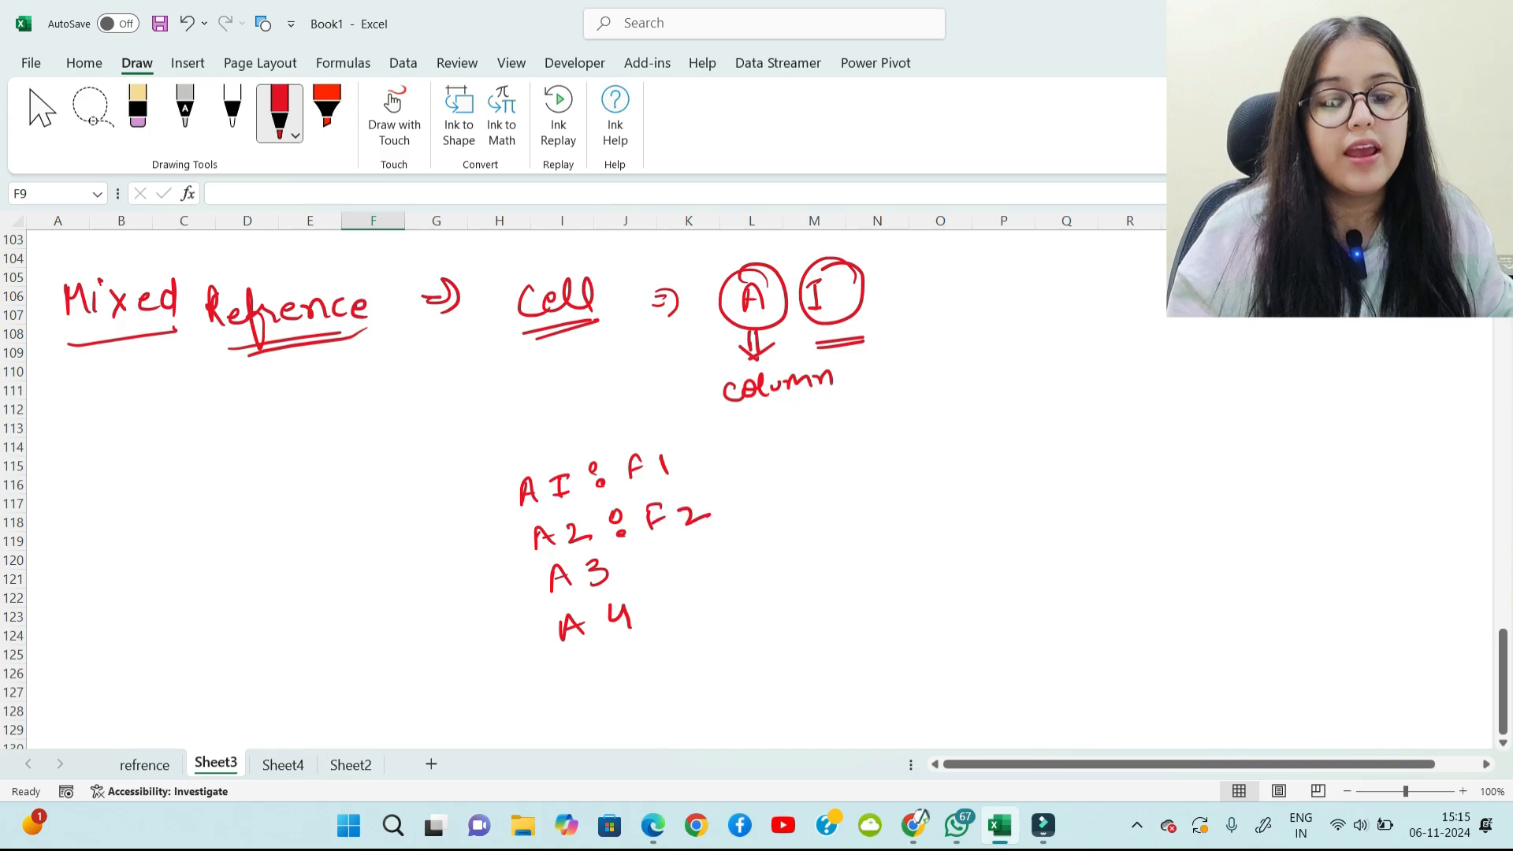
pyautogui.moveTo(635, 561); pyautogui.dragTo(642, 579)
pyautogui.moveTo(671, 577); pyautogui.dragTo(683, 552)
pyautogui.moveTo(672, 567); pyautogui.dragTo(689, 563)
pyautogui.moveTo(697, 556)
pyautogui.mouseDown()
pyautogui.moveTo(707, 550)
pyautogui.moveTo(699, 573)
pyautogui.mouseUp()
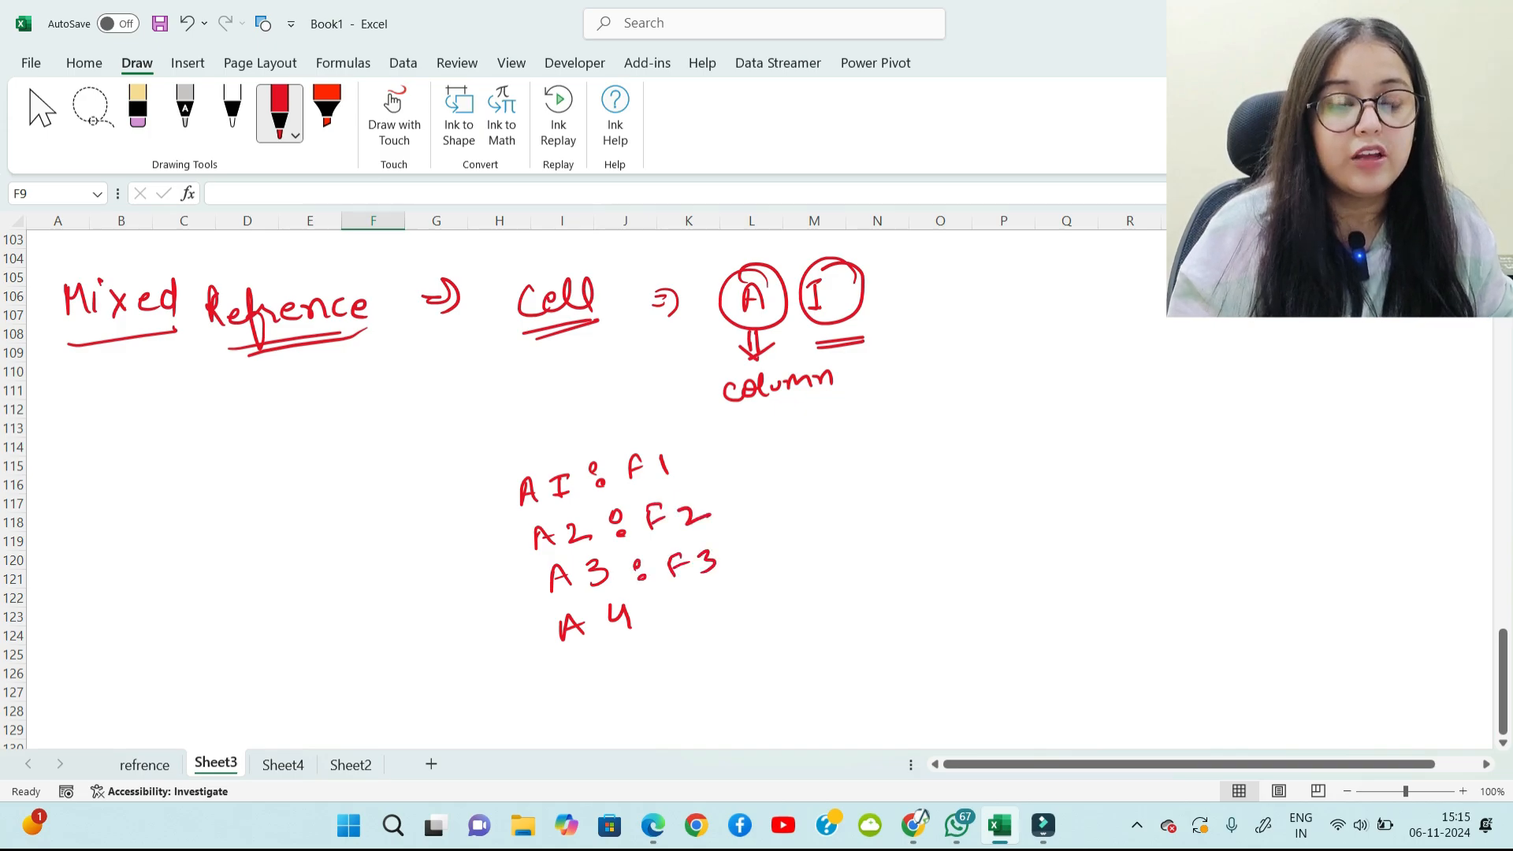
# Step: Circle the column letters and row numbers of the listed references and handwrite the label "column" above the A letters
pyautogui.moveTo(537, 471)
pyautogui.mouseDown()
pyautogui.moveTo(501, 485)
pyautogui.moveTo(539, 470)
pyautogui.moveTo(574, 603)
pyautogui.mouseUp()
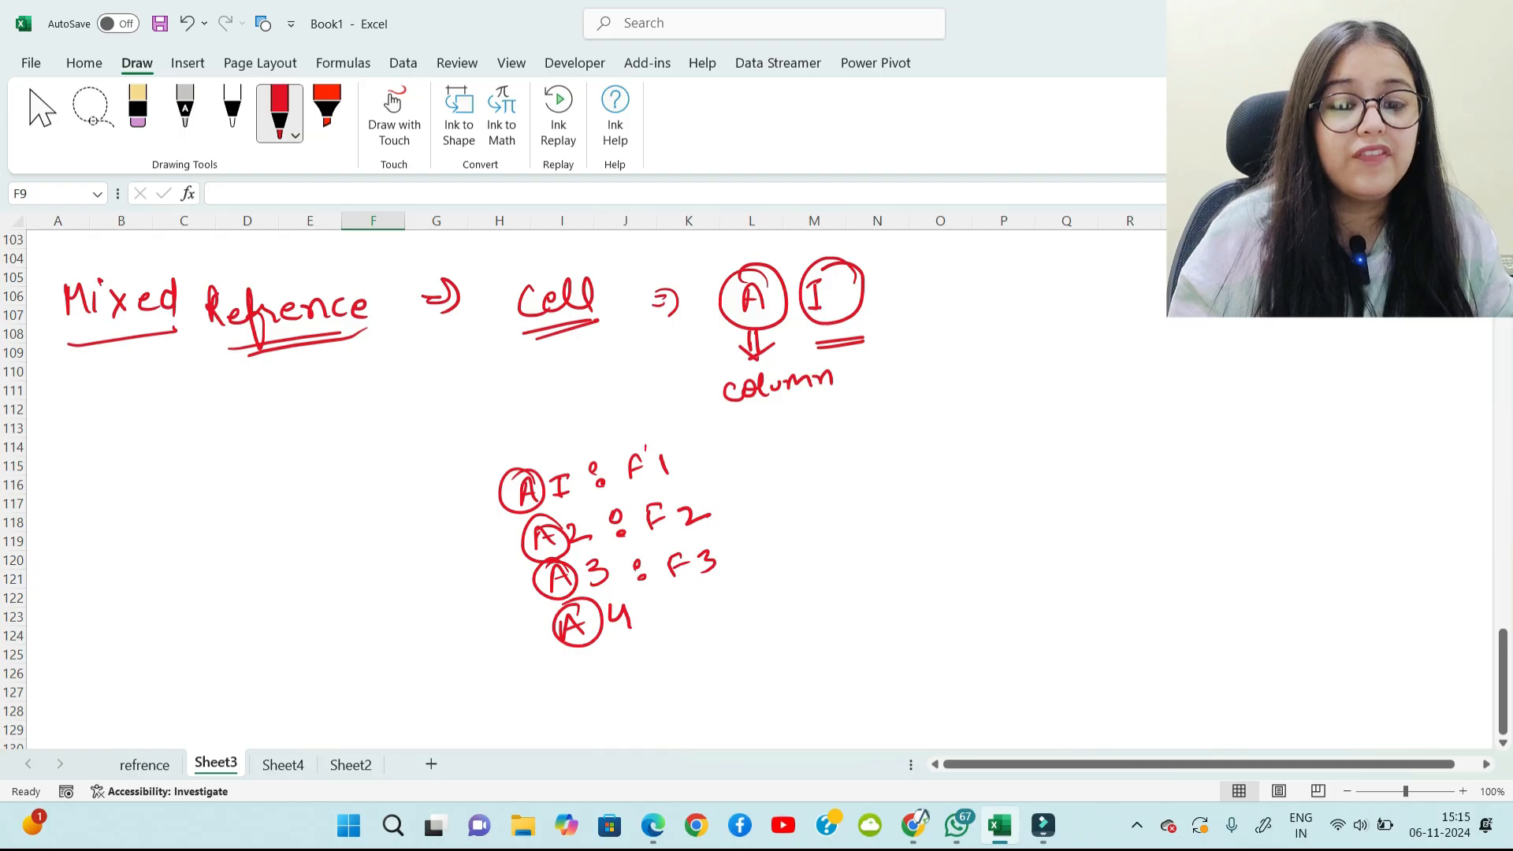
pyautogui.moveTo(642, 443)
pyautogui.mouseDown()
pyautogui.moveTo(638, 520)
pyautogui.moveTo(655, 491)
pyautogui.mouseUp()
pyautogui.moveTo(671, 549)
pyautogui.mouseDown()
pyautogui.moveTo(650, 572)
pyautogui.moveTo(675, 549)
pyautogui.mouseUp()
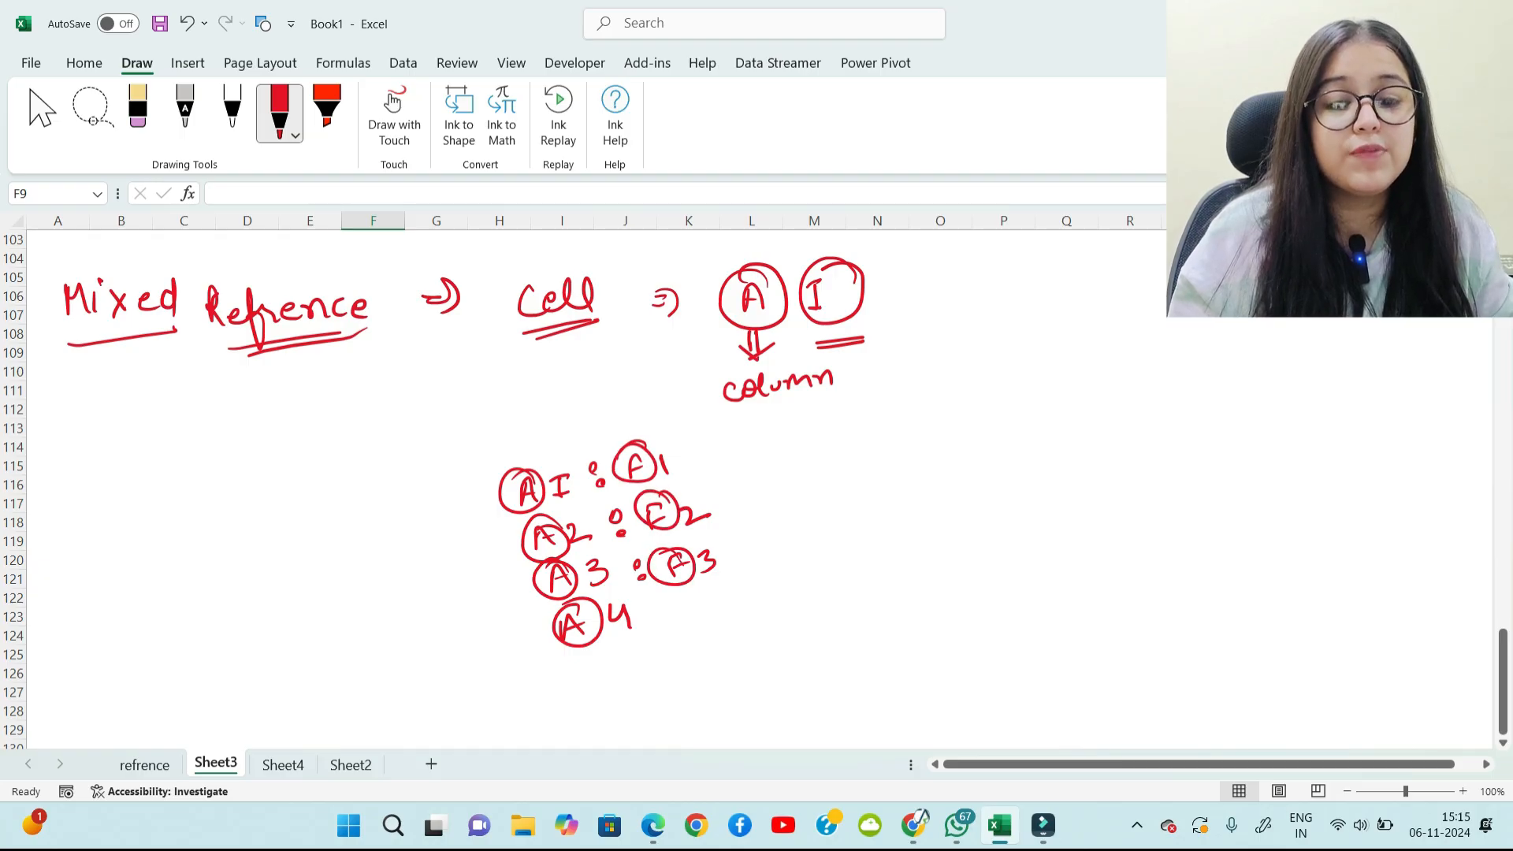
pyautogui.moveTo(499, 448)
pyautogui.mouseDown()
pyautogui.moveTo(506, 466)
pyautogui.moveTo(504, 426)
pyautogui.moveTo(527, 432)
pyautogui.moveTo(569, 404)
pyautogui.mouseUp()
pyautogui.moveTo(564, 459)
pyautogui.mouseDown()
pyautogui.moveTo(544, 504)
pyautogui.moveTo(576, 465)
pyautogui.moveTo(582, 583)
pyautogui.moveTo(622, 556)
pyautogui.mouseUp()
pyautogui.moveTo(623, 587)
pyautogui.mouseDown()
pyautogui.moveTo(606, 627)
pyautogui.moveTo(635, 585)
pyautogui.mouseUp()
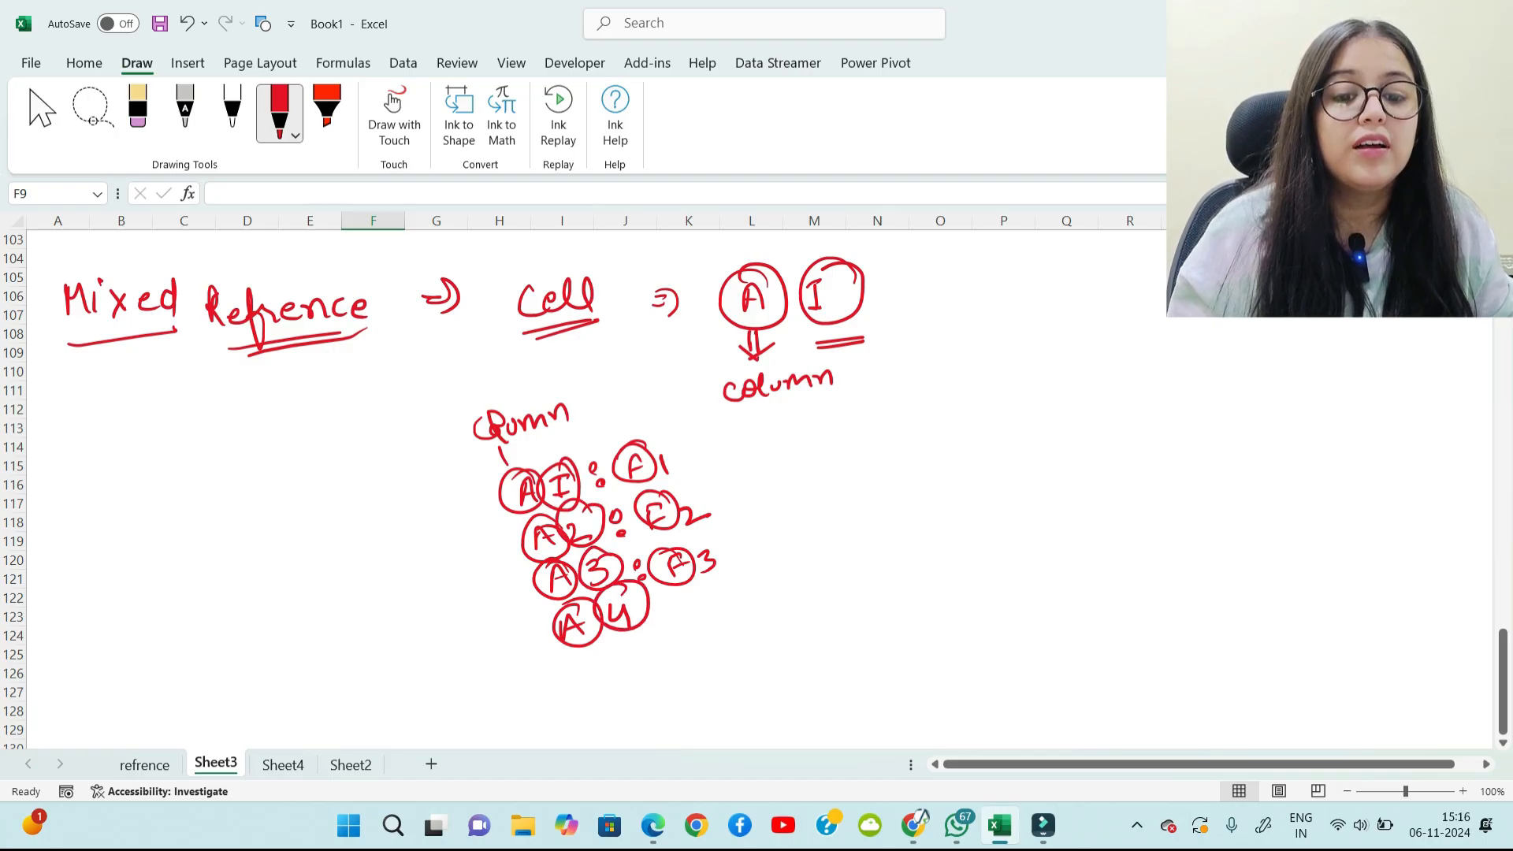
pyautogui.moveTo(666, 437)
pyautogui.mouseDown()
pyautogui.moveTo(671, 482)
pyautogui.moveTo(684, 441)
pyautogui.mouseUp()
pyautogui.moveTo(705, 486)
pyautogui.mouseDown()
pyautogui.moveTo(693, 516)
pyautogui.moveTo(732, 492)
pyautogui.moveTo(745, 567)
pyautogui.mouseUp()
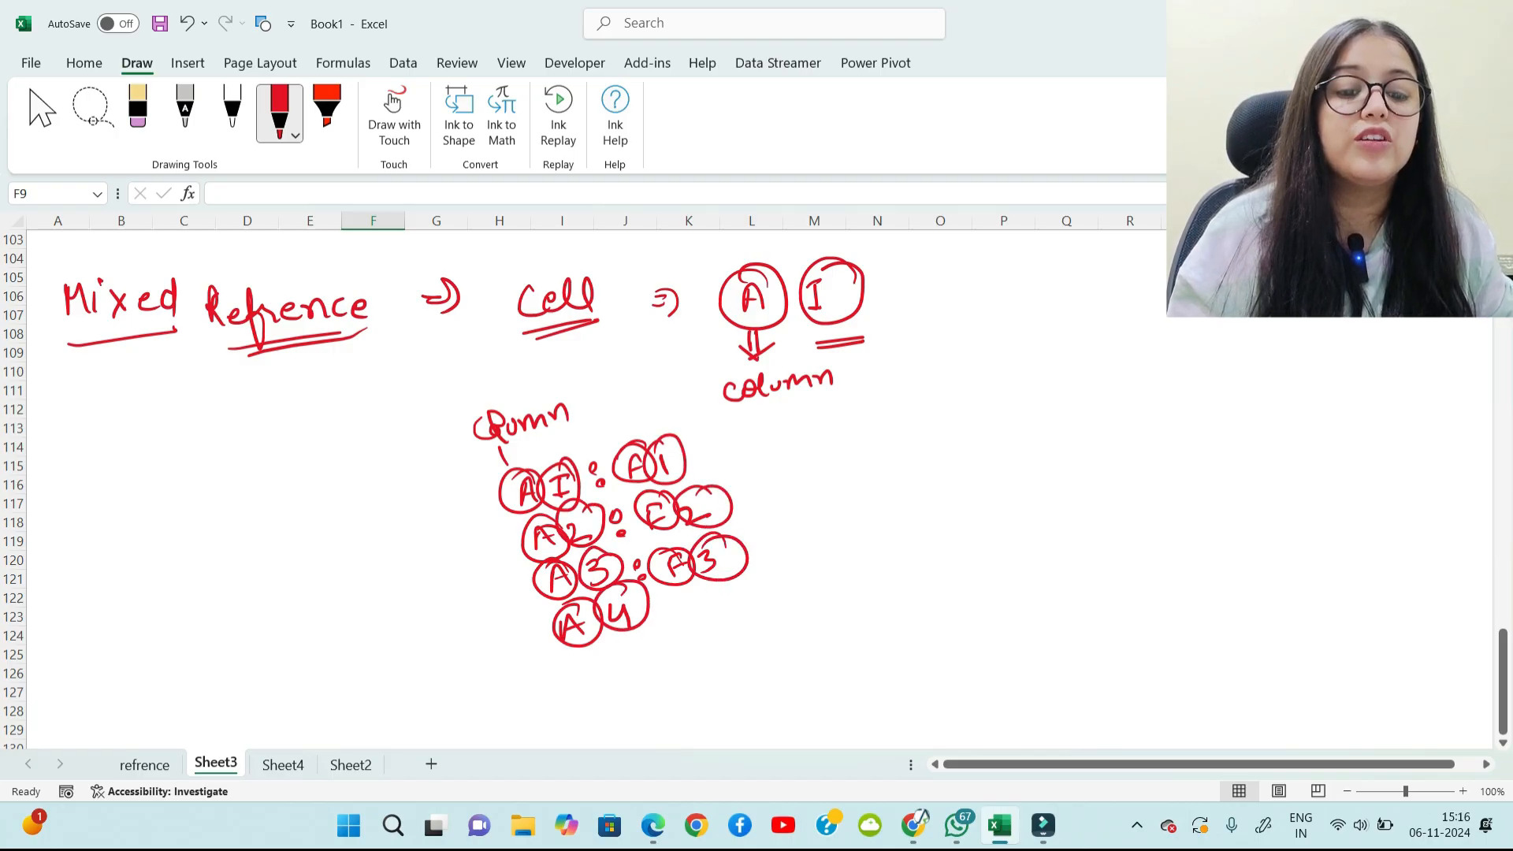
# Step: Double-underline the list of references and handwrite "Complic" beside it
pyautogui.moveTo(567, 660)
pyautogui.mouseDown()
pyautogui.moveTo(778, 588)
pyautogui.moveTo(560, 675)
pyautogui.mouseUp()
pyautogui.moveTo(832, 471); pyautogui.dragTo(938, 450)
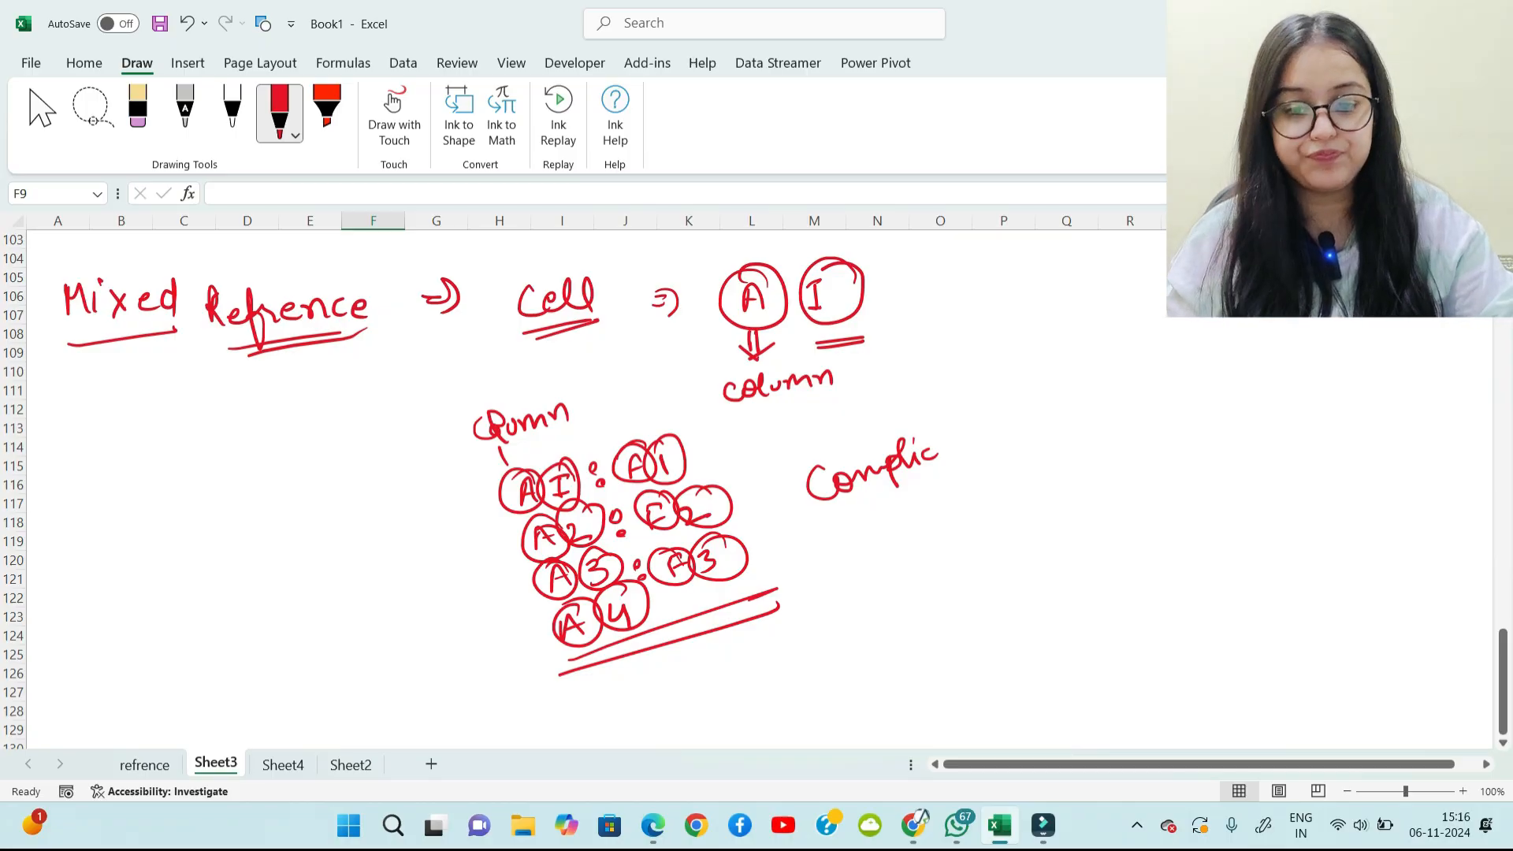
# Step: On the refrence sheet, examine the marks table in rows 36 to 46, its % formula and the empty E%, H%, M% and S% columns
pyautogui.click(144, 764)
pyautogui.scroll(-5, 772, 496)
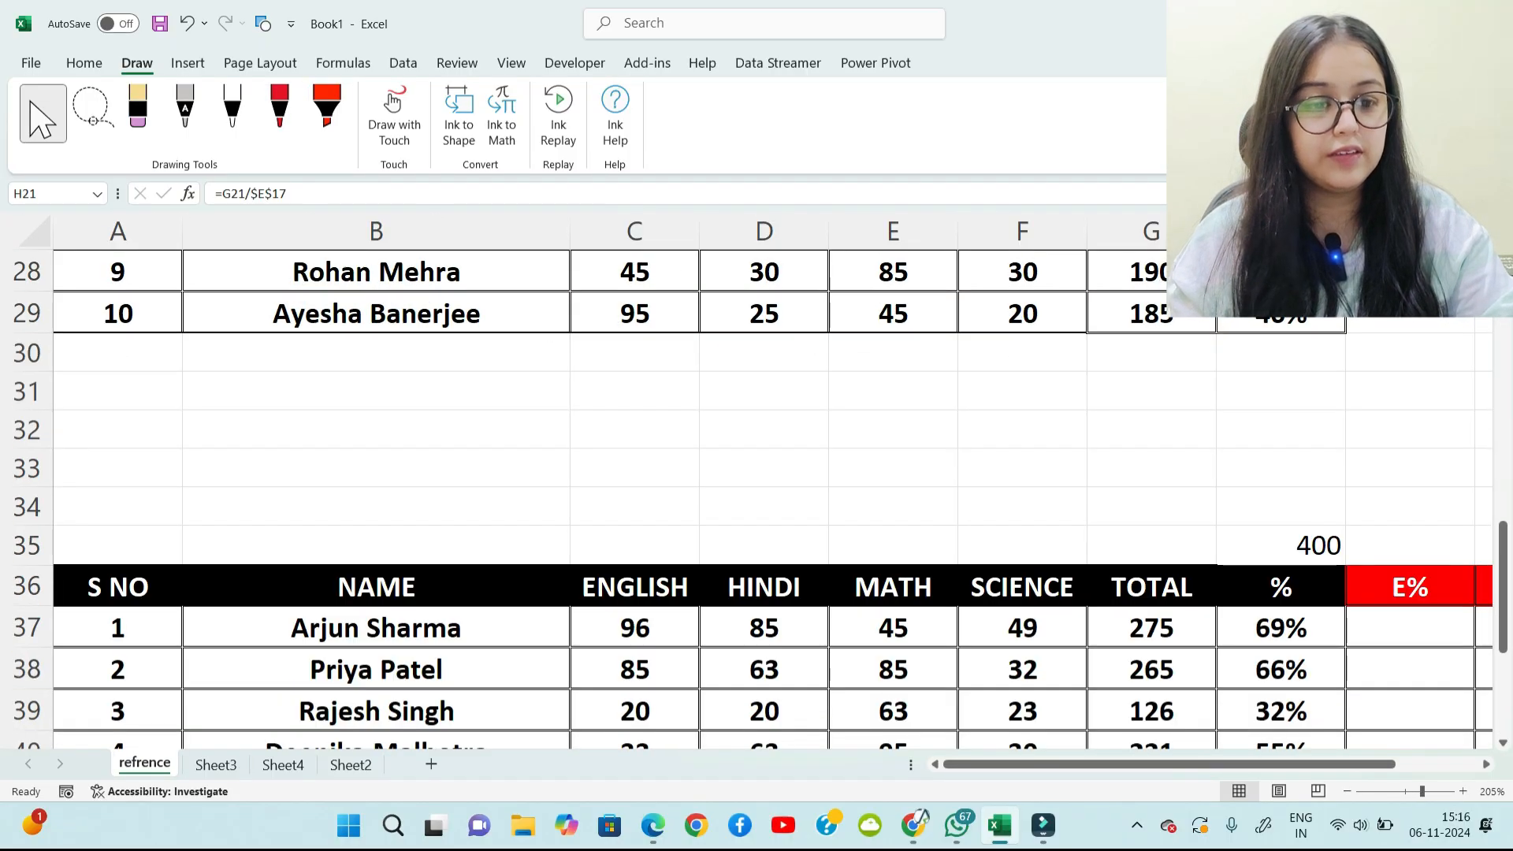
pyautogui.scroll(-1, 773, 497)
pyautogui.scroll(1, 772, 497)
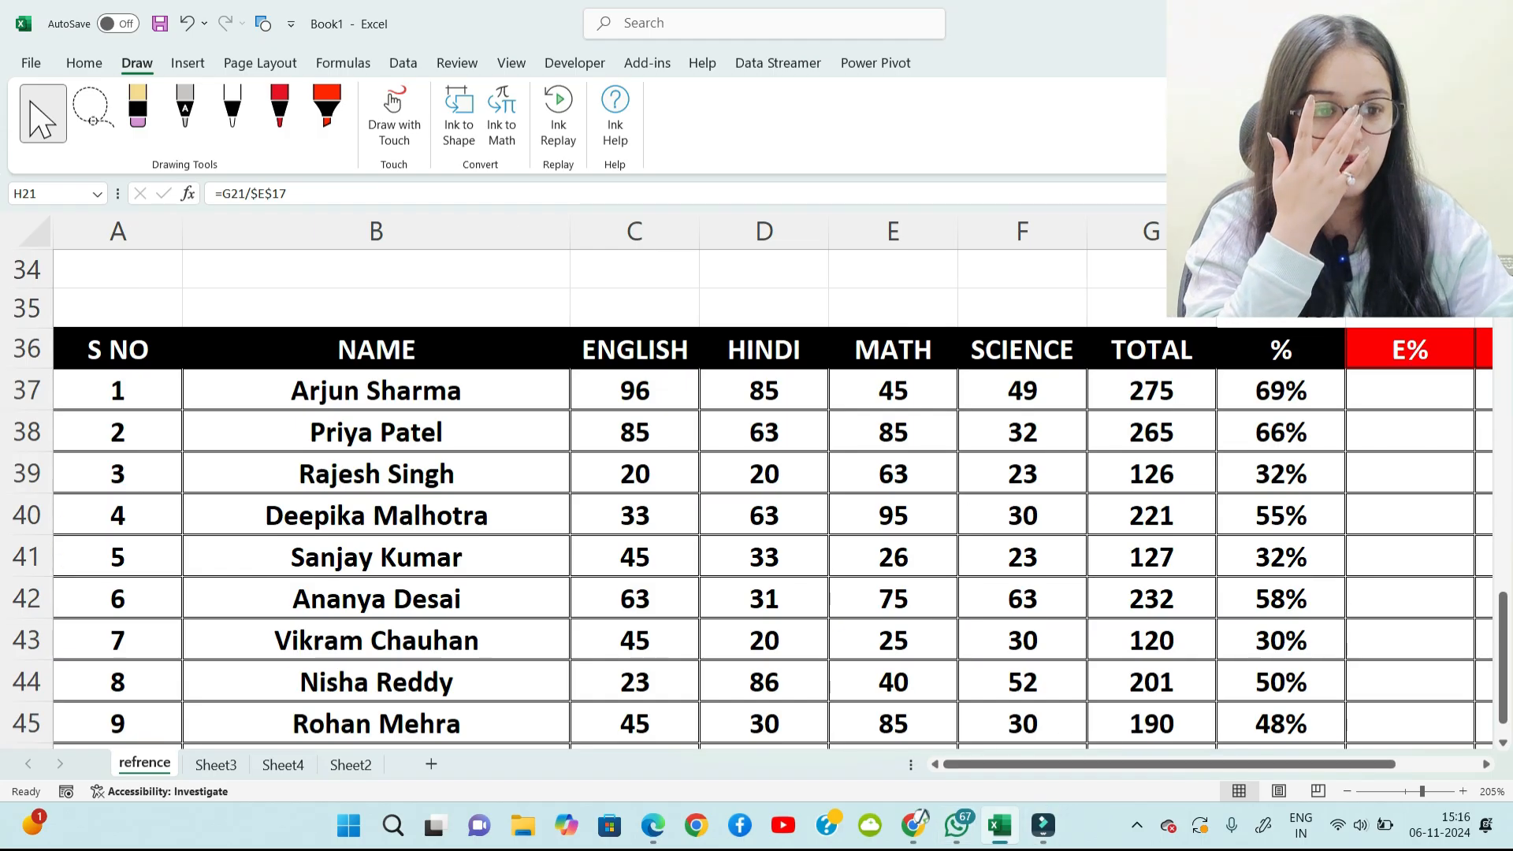
pyautogui.click(1281, 391)
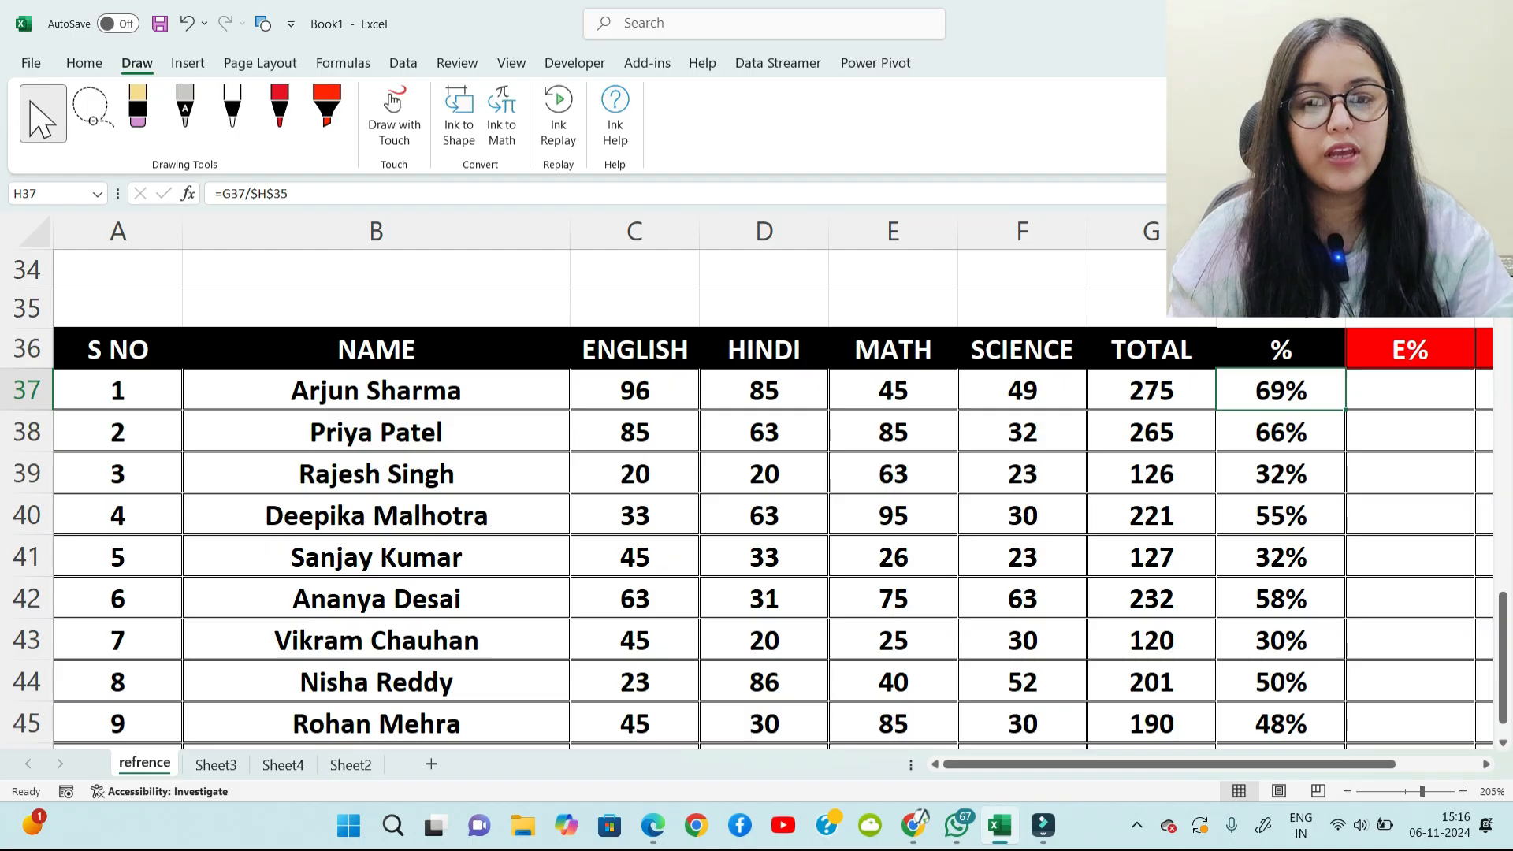
pyautogui.moveTo(1086, 764)
pyautogui.mouseDown()
pyautogui.moveTo(1154, 765)
pyautogui.moveTo(1100, 765)
pyautogui.mouseUp()
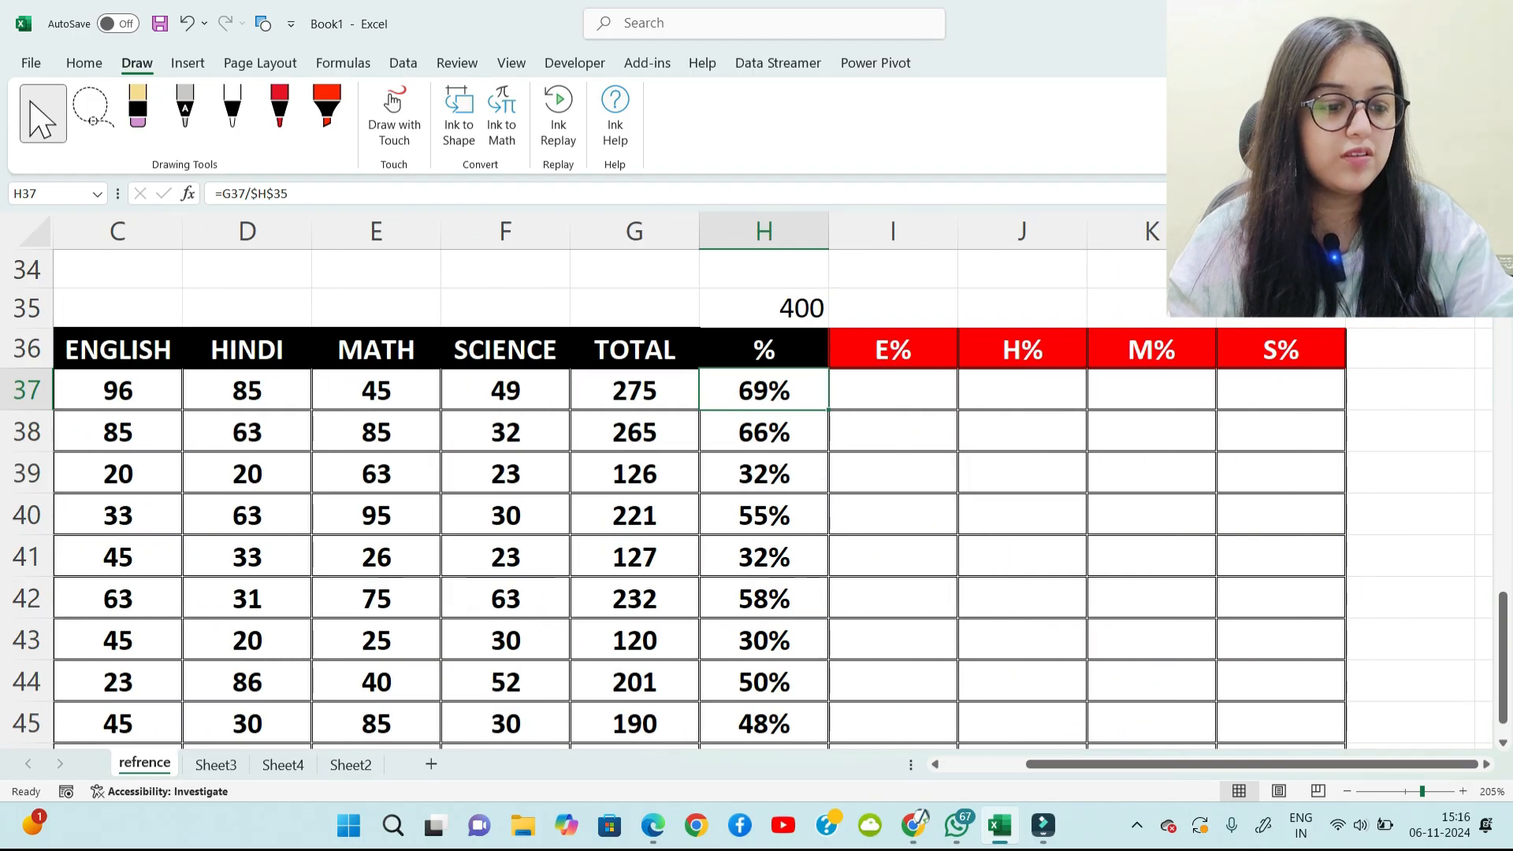
pyautogui.click(1411, 791)
pyautogui.scroll(-1, 756, 504)
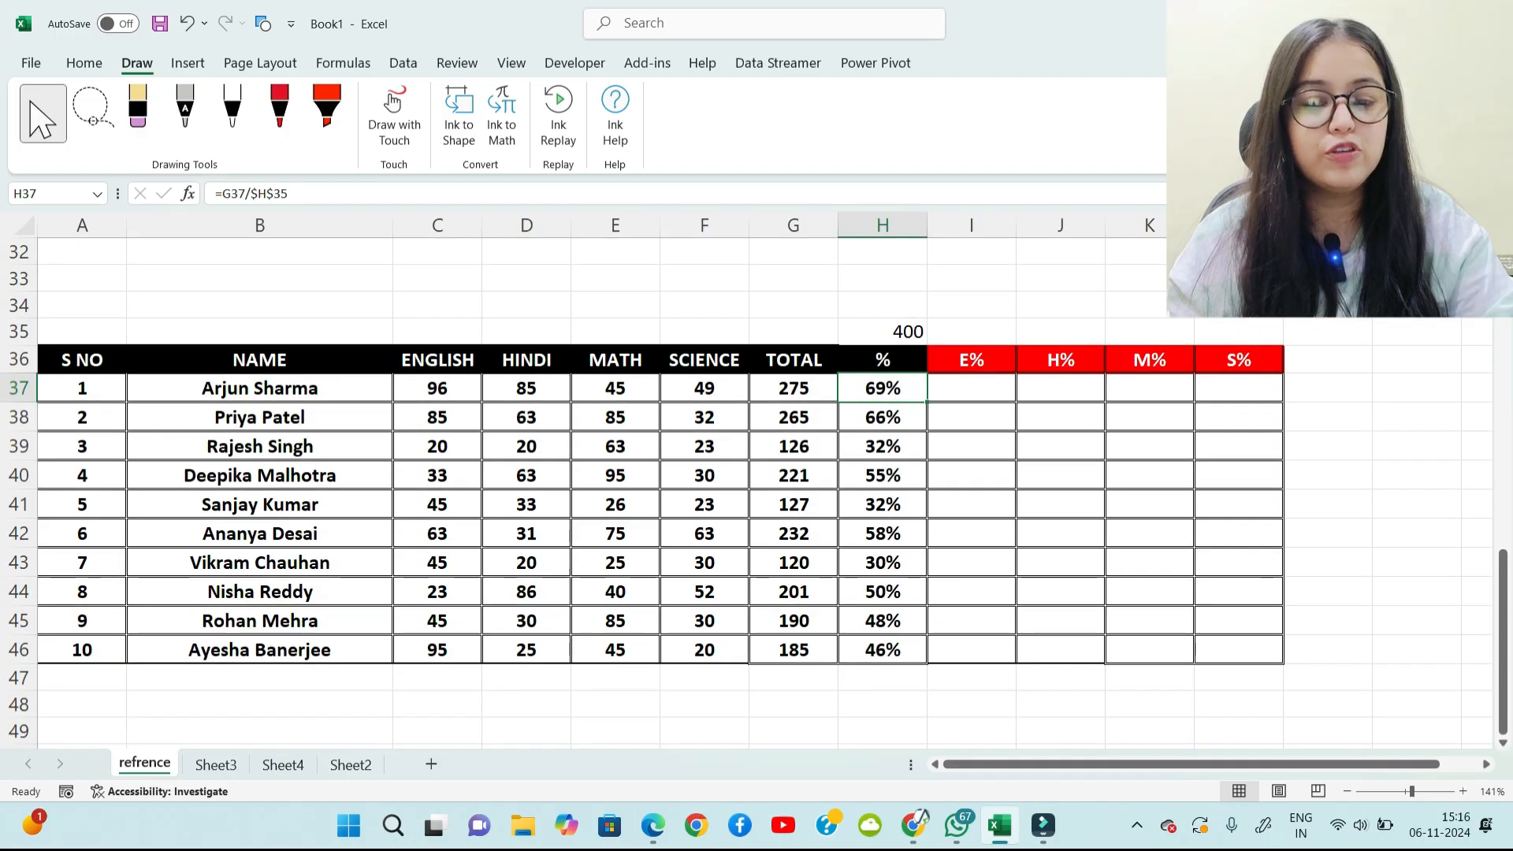
pyautogui.moveTo(437, 388)
pyautogui.mouseDown()
pyautogui.moveTo(883, 533)
pyautogui.moveTo(882, 620)
pyautogui.mouseUp()
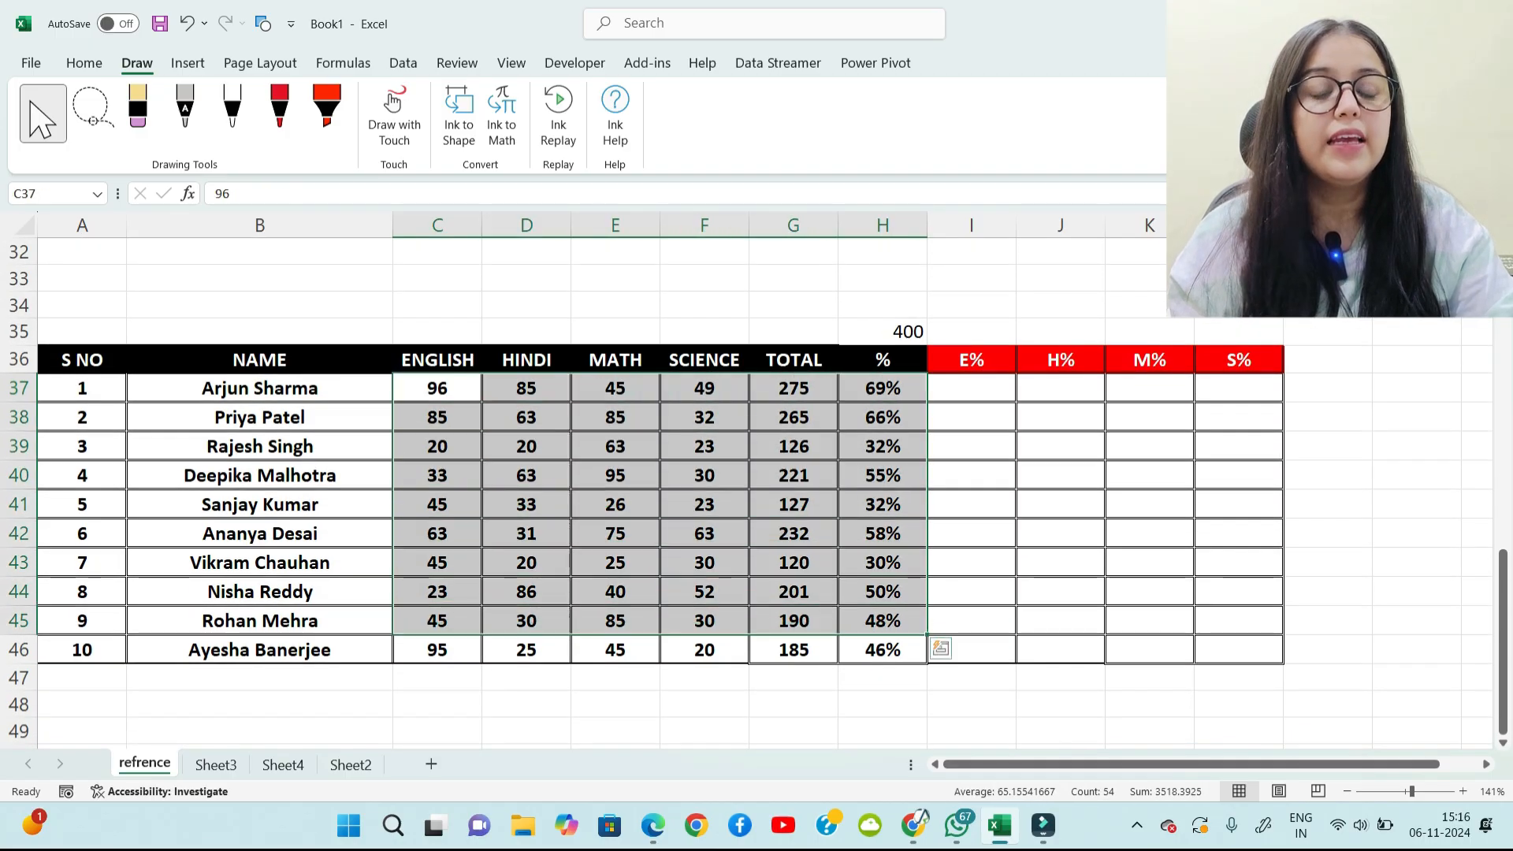
pyautogui.click(1060, 592)
# Step: Enter the formula =C37/G37 in cell I37 to calculate the first student's English share of the total
pyautogui.click(971, 387)
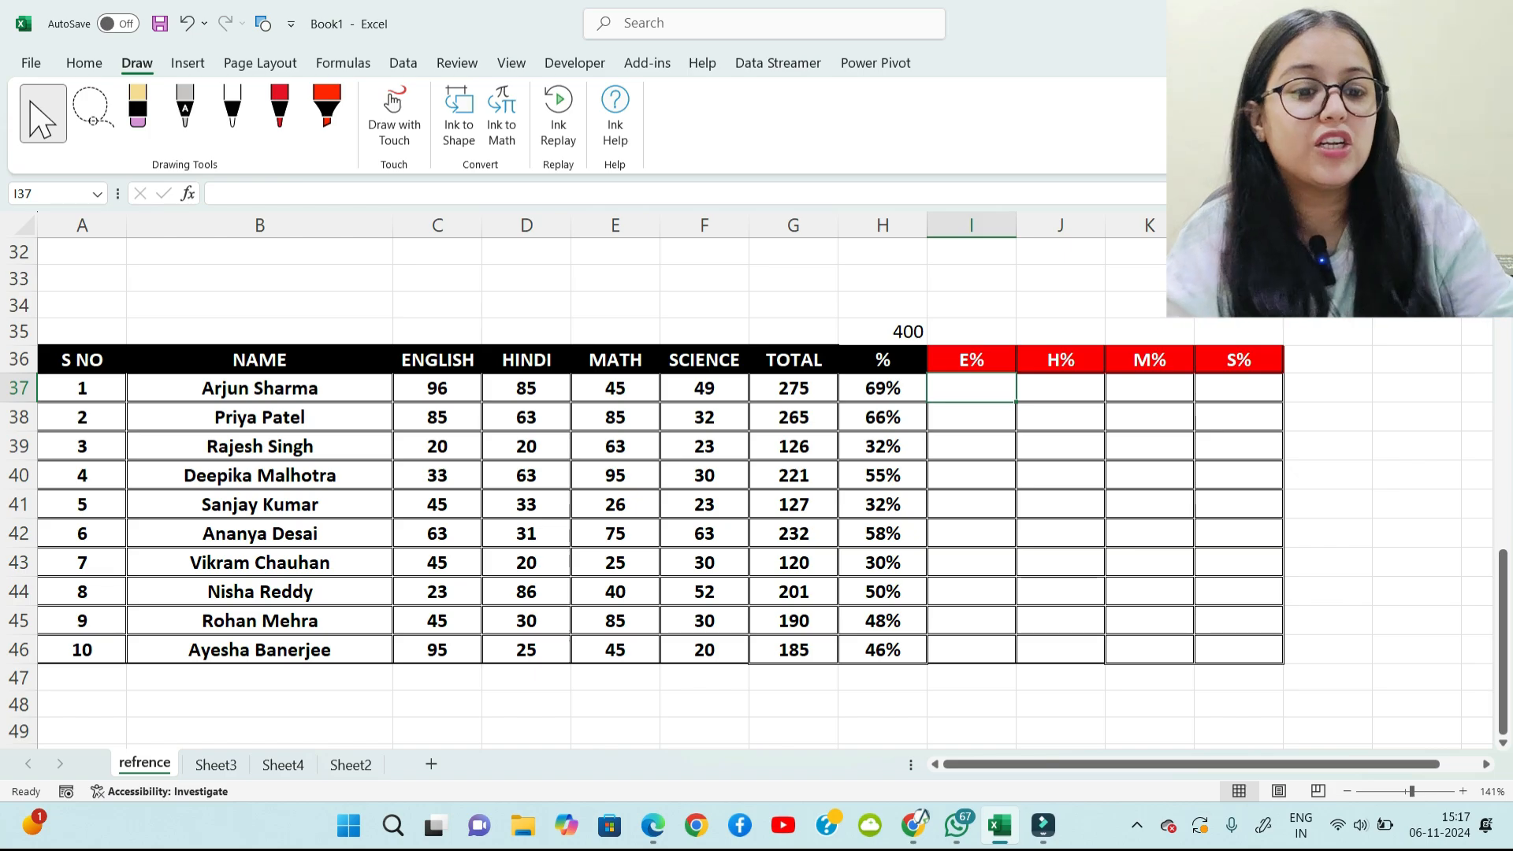
pyautogui.write('=')
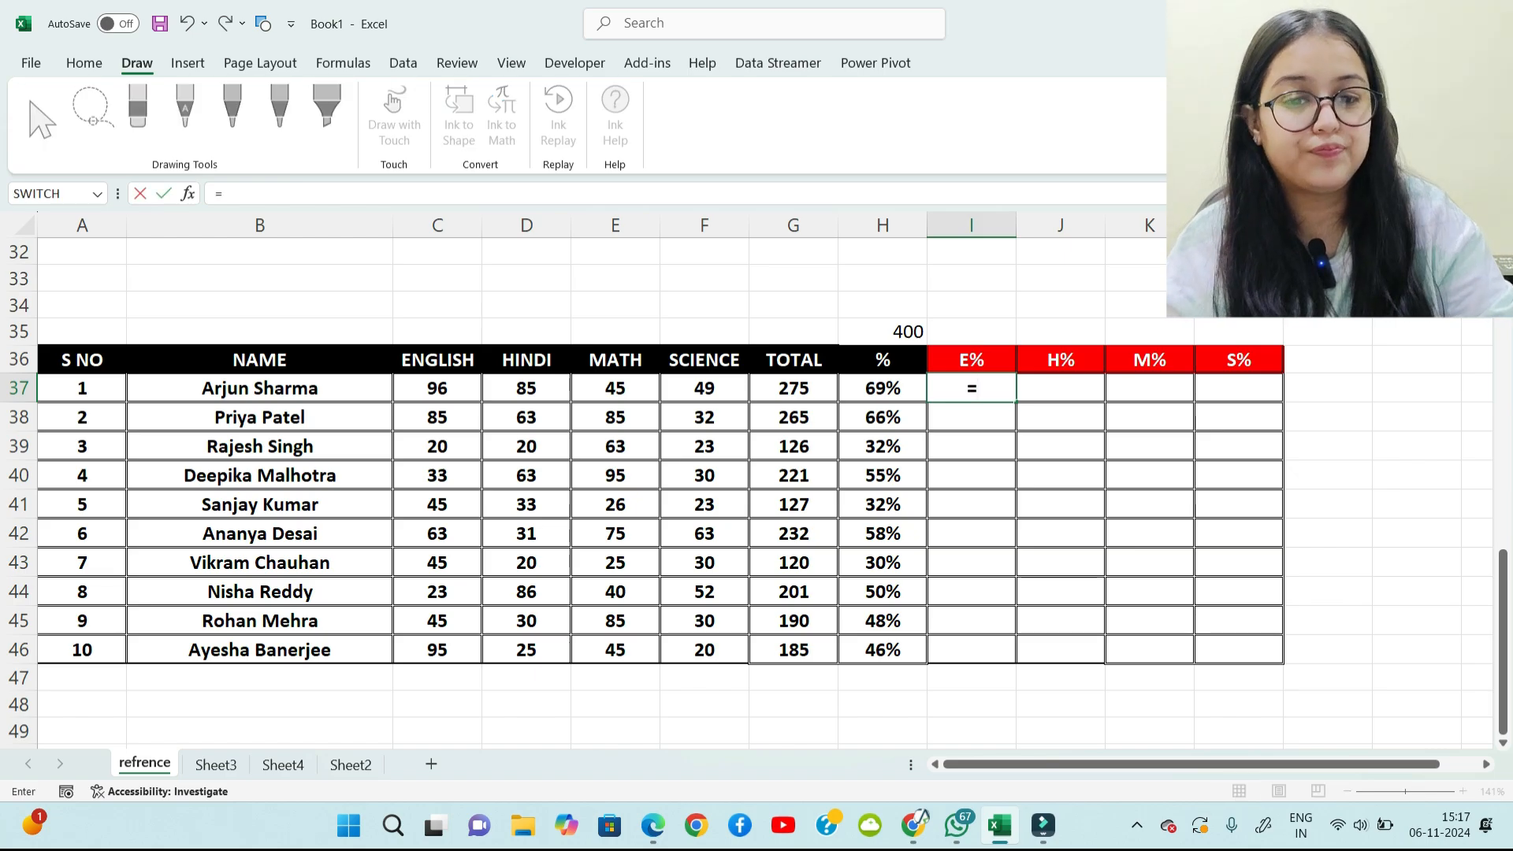
pyautogui.click(438, 388)
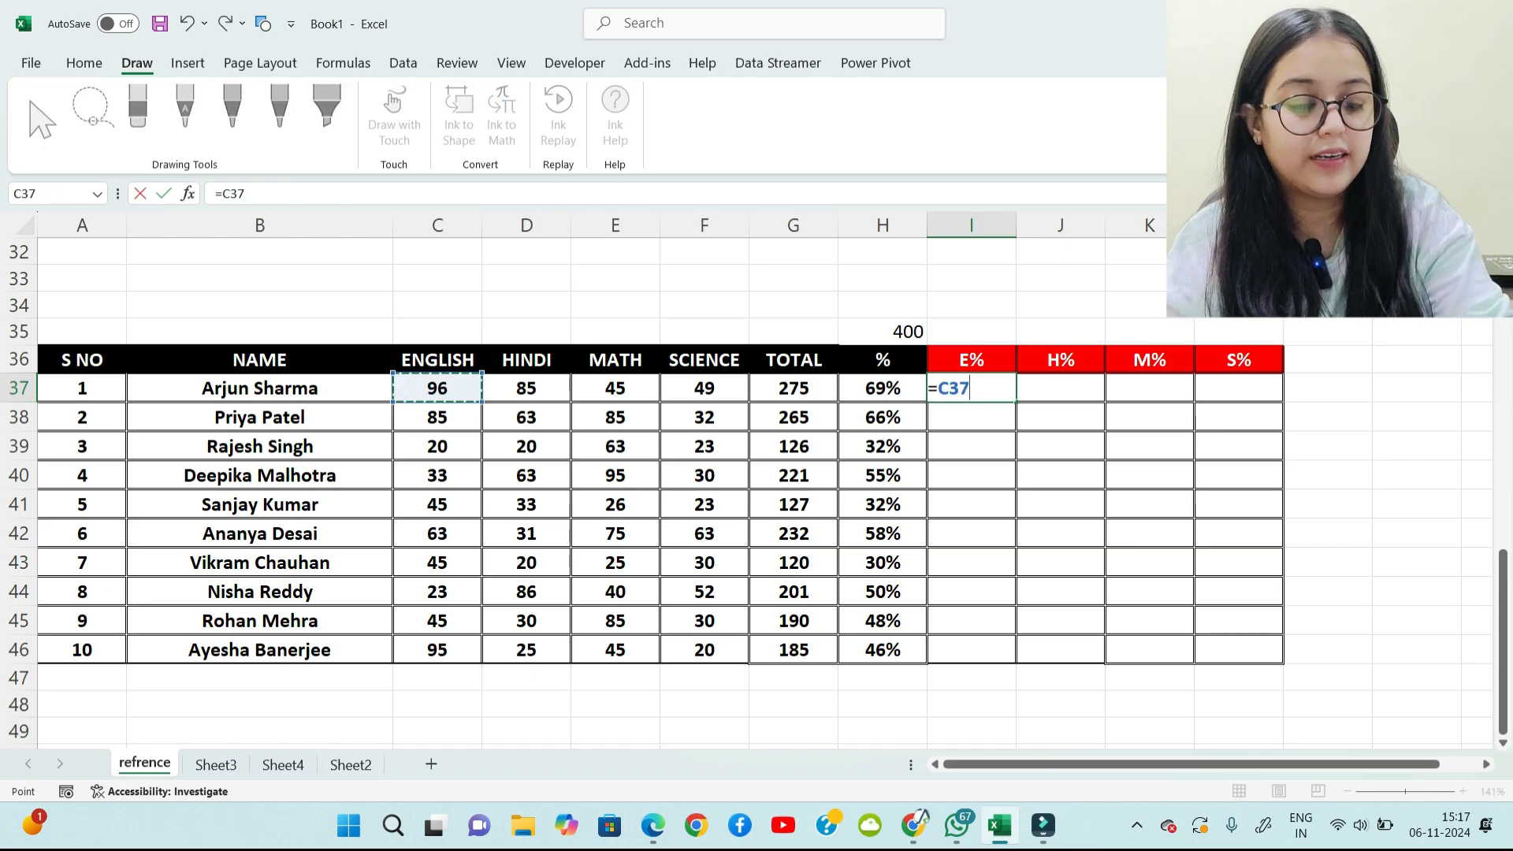
pyautogui.write('/')
pyautogui.click(793, 388)
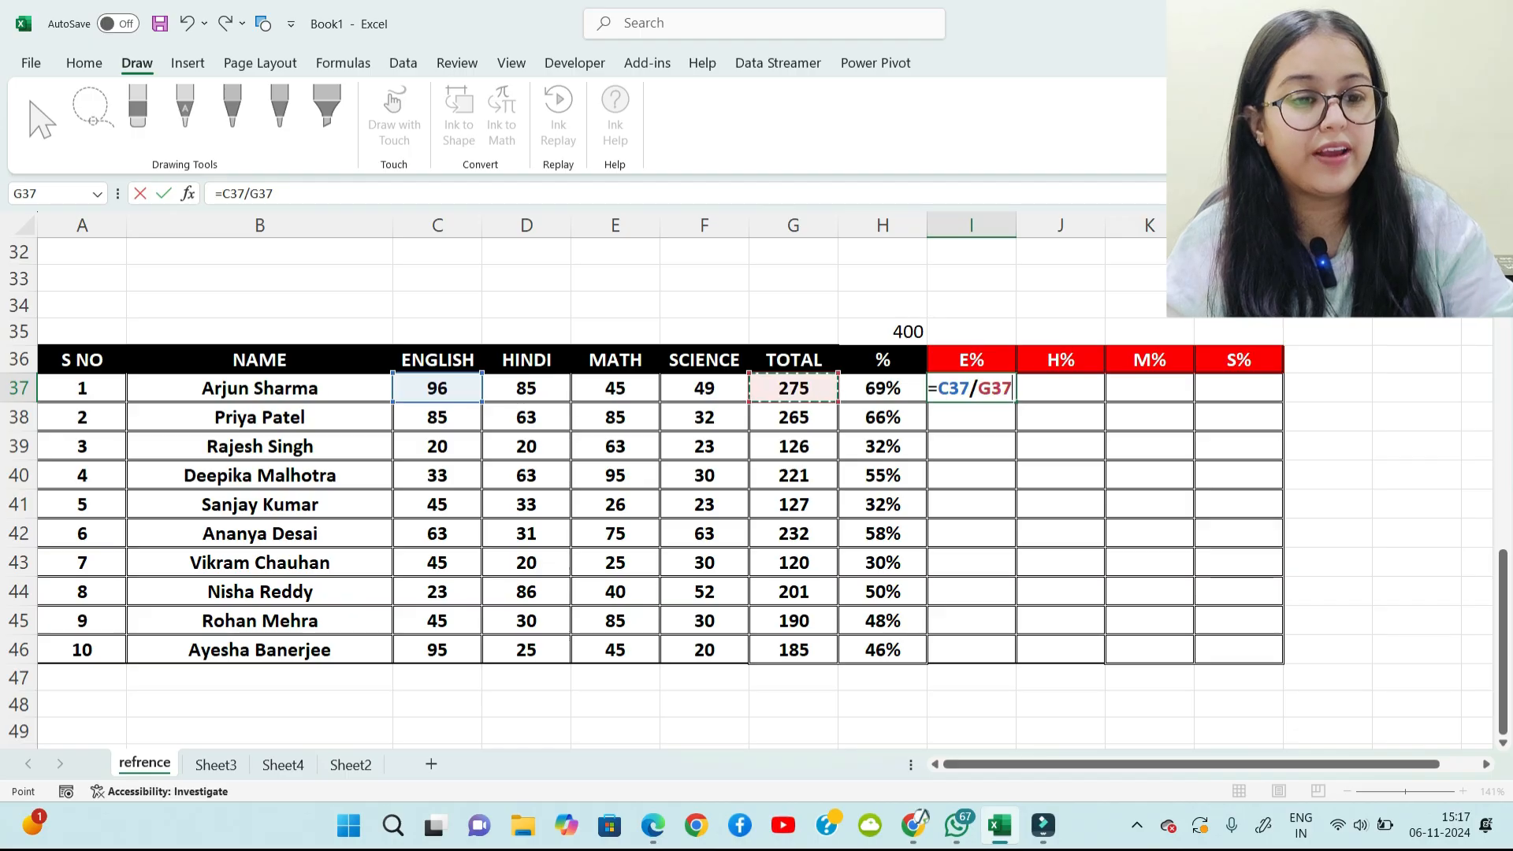
pyautogui.press('Return')
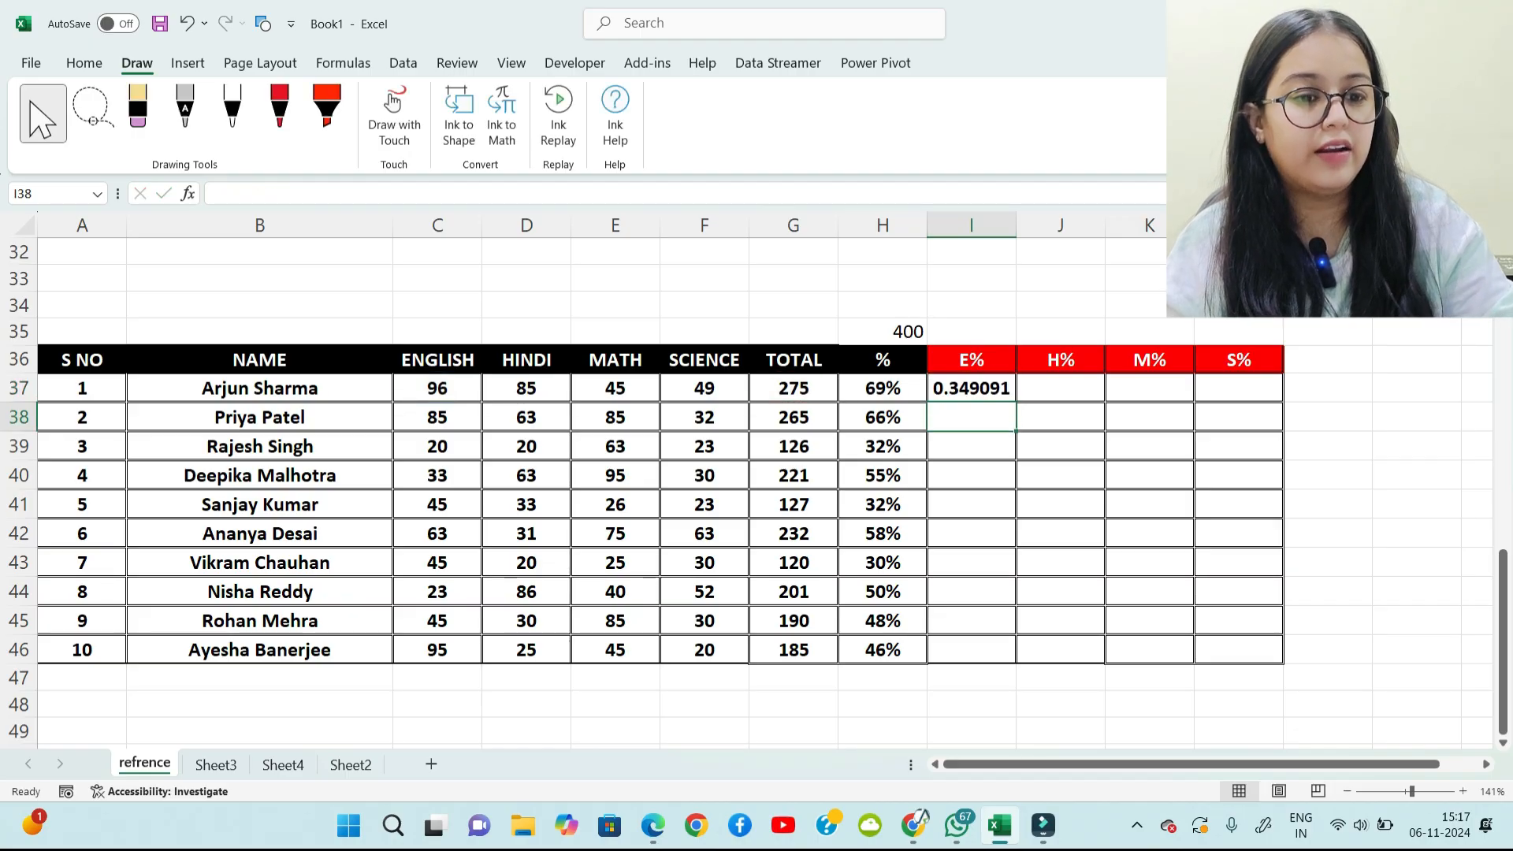
# Step: Format the subject percentage cells I37:L46 with the percentage number format
pyautogui.moveTo(972, 388); pyautogui.dragTo(1238, 650)
pyautogui.click(85, 63)
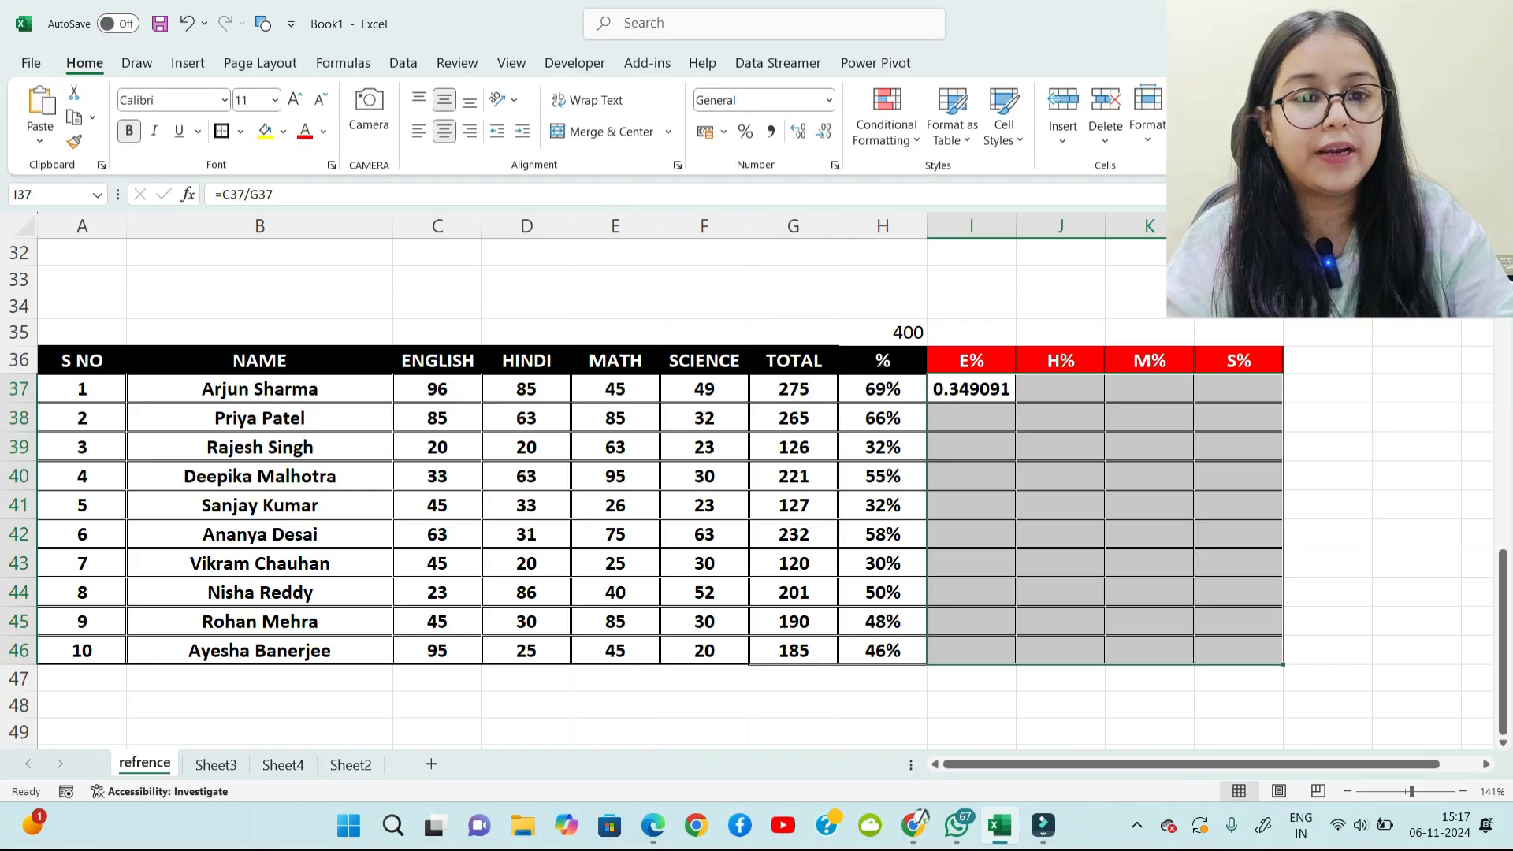
pyautogui.click(745, 132)
pyautogui.click(1328, 418)
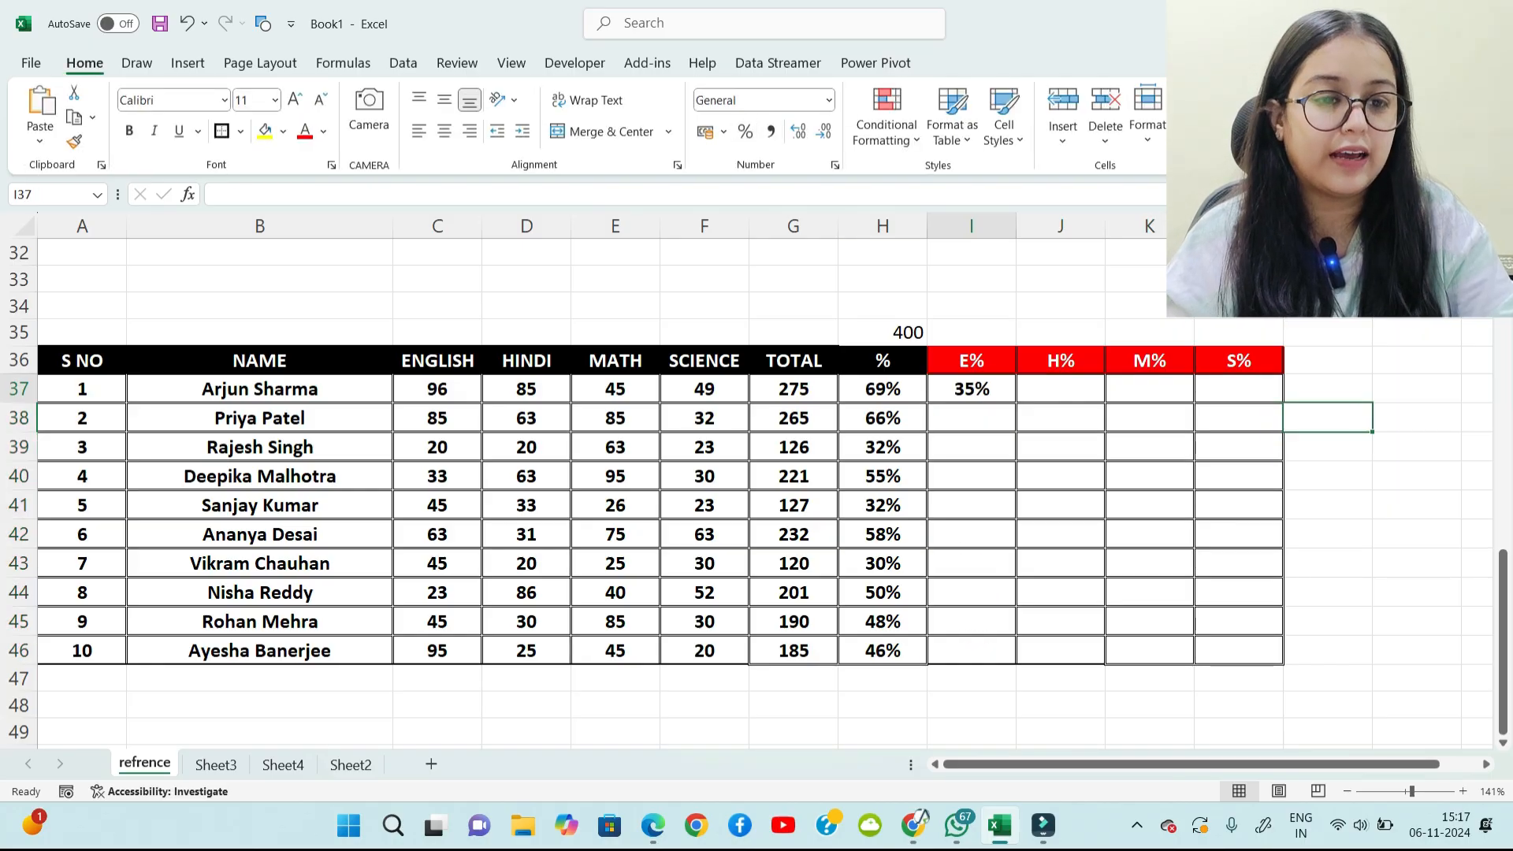
# Step: Fill the I37 formula across to L37 and compare the copied formula in J37 with the original in I37
pyautogui.click(972, 388)
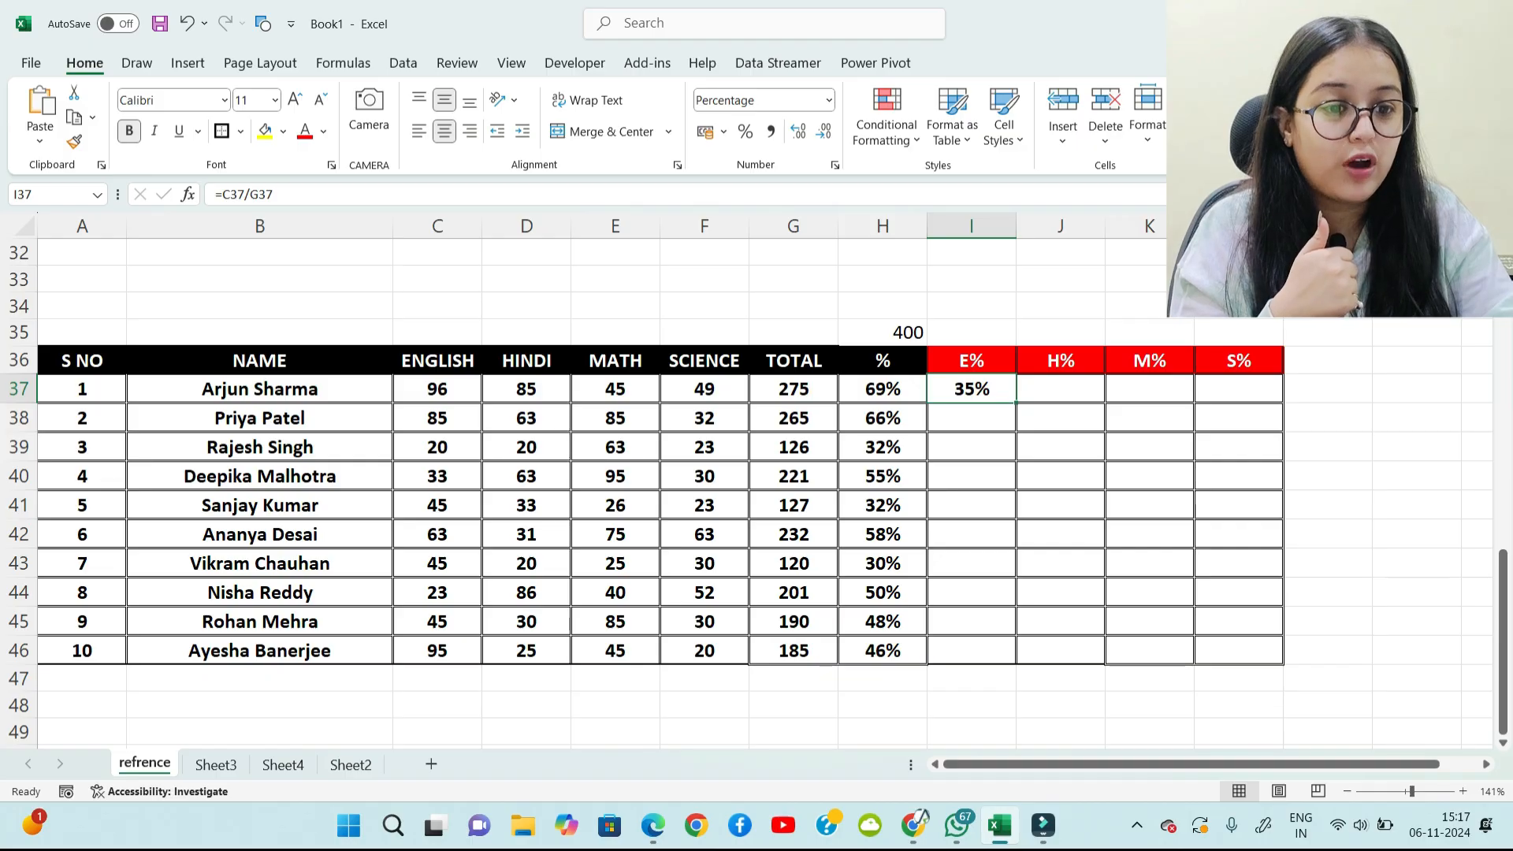
pyautogui.moveTo(1015, 403); pyautogui.dragTo(1281, 403)
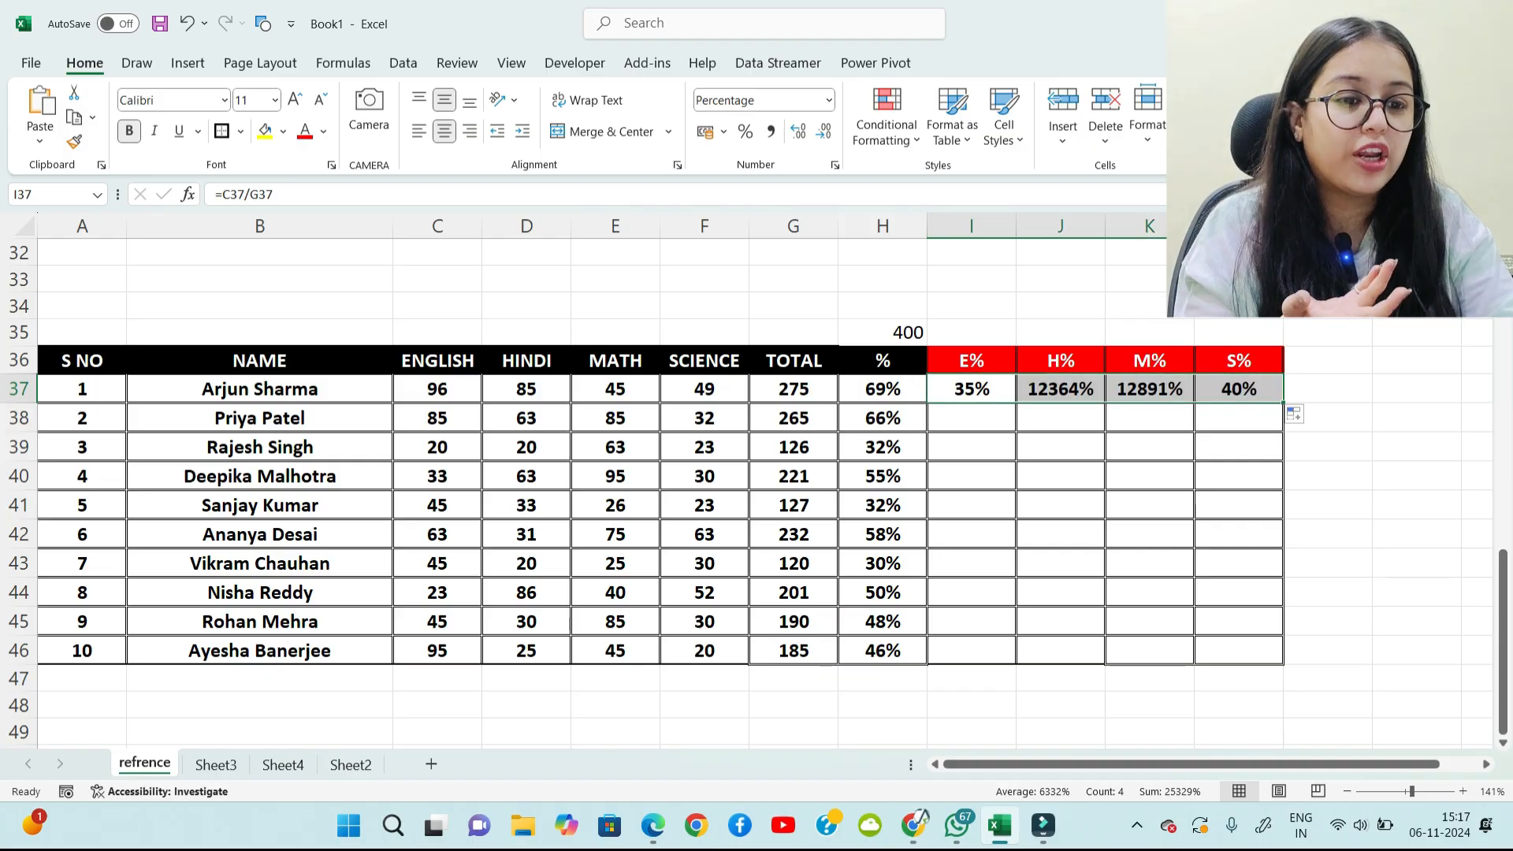
pyautogui.click(1061, 418)
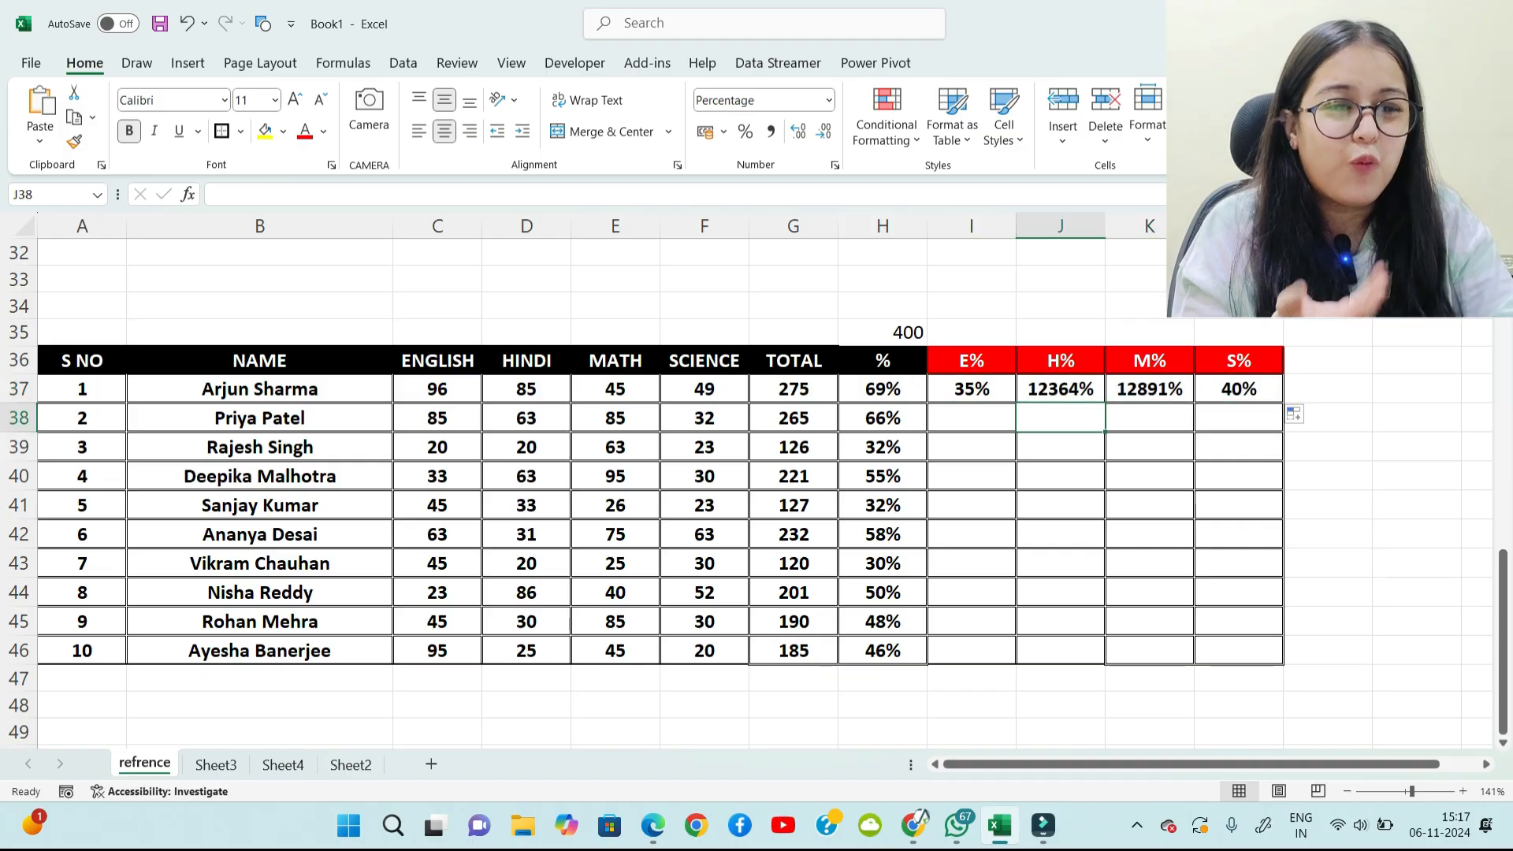
pyautogui.click(1061, 388)
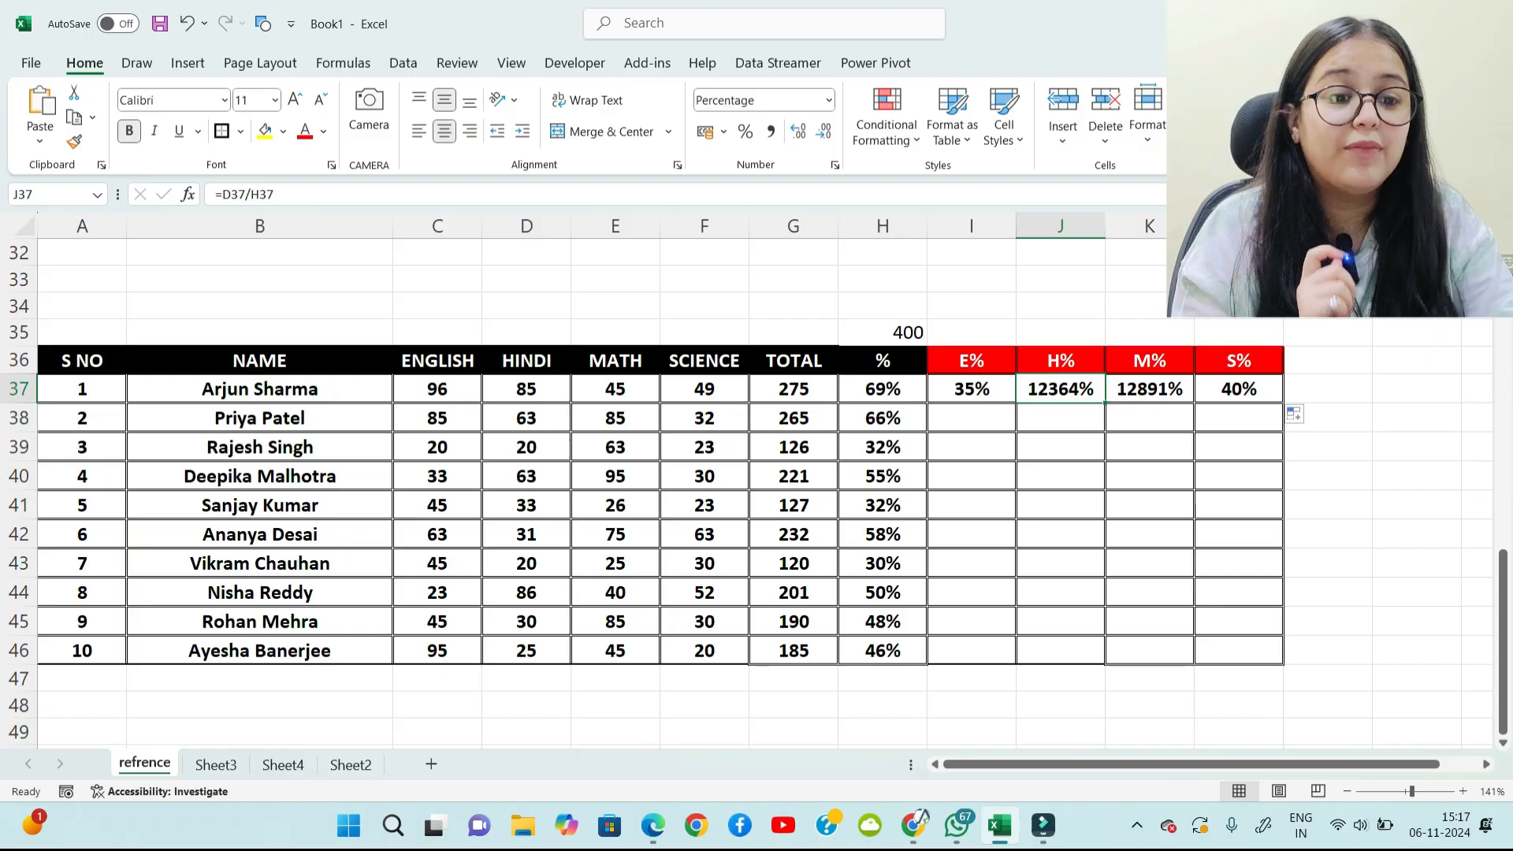
pyautogui.click(972, 388)
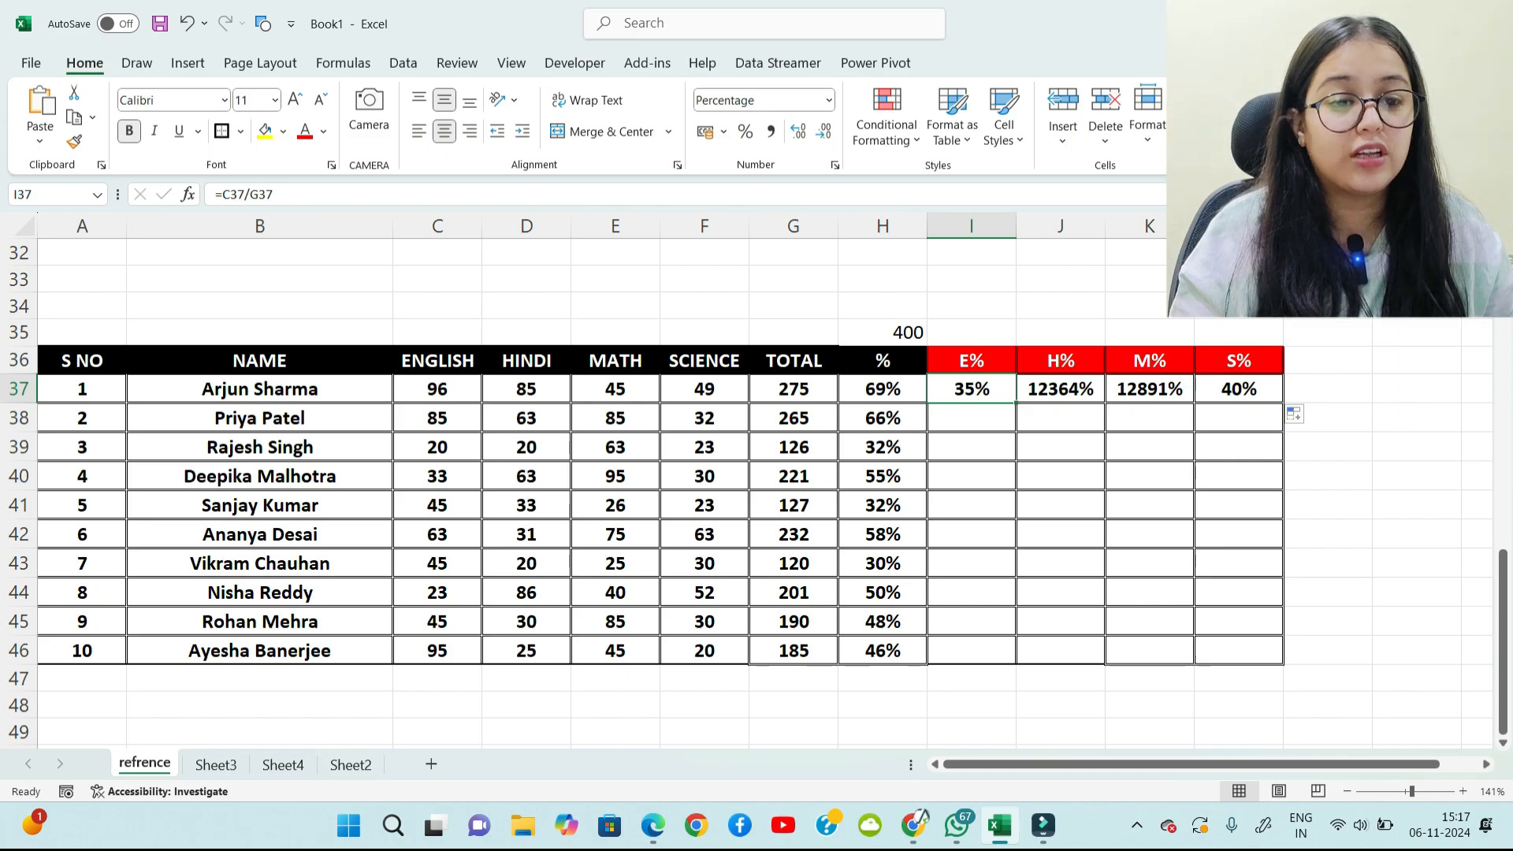
# Step: Handwrite C37/G37 in red ink above the table and circle the first student's total in G37
pyautogui.click(137, 63)
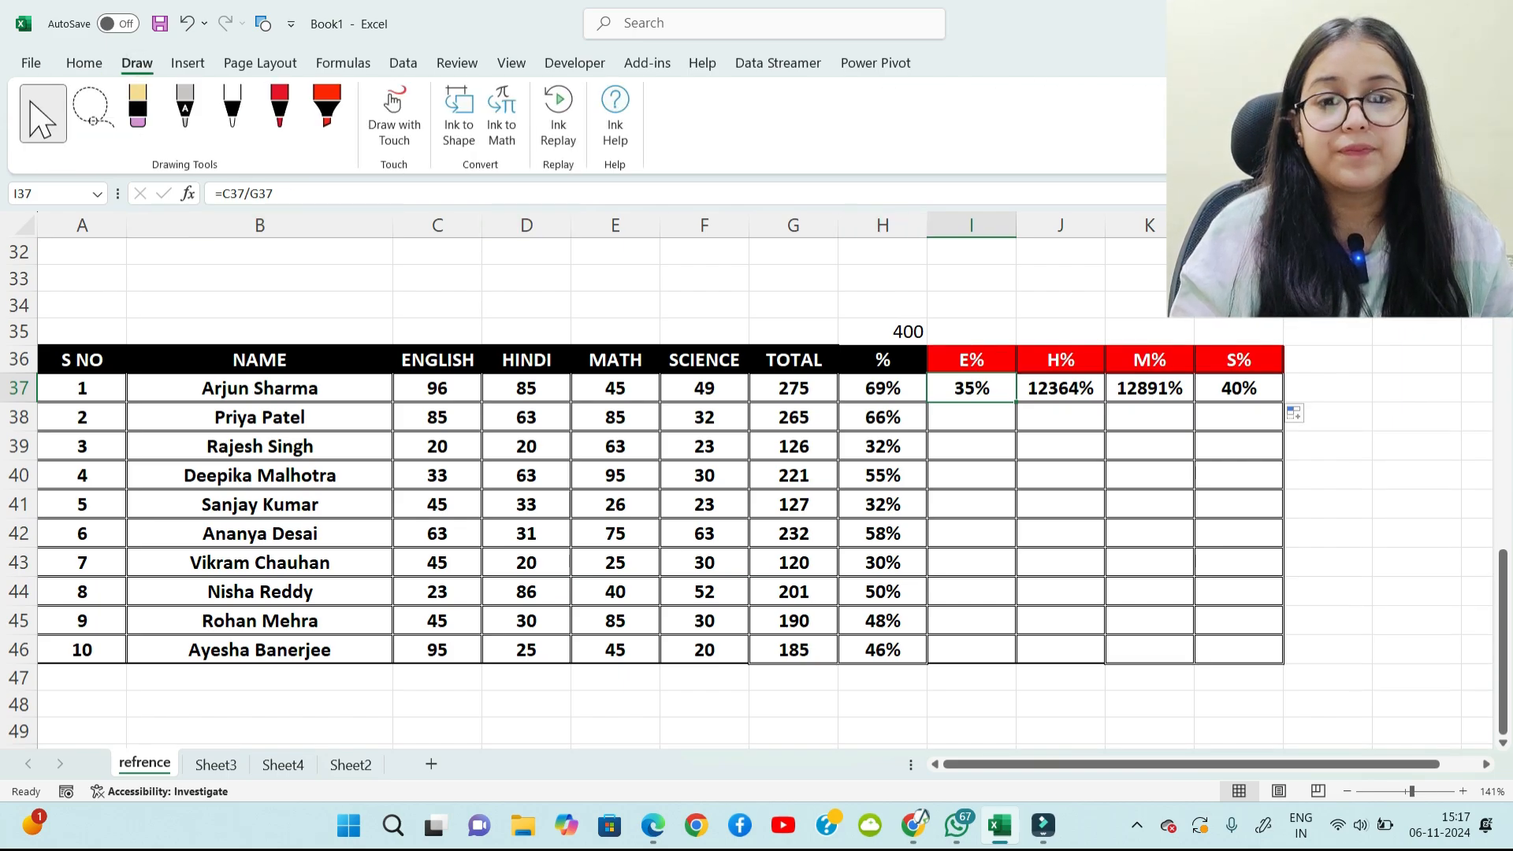
pyautogui.click(280, 110)
pyautogui.moveTo(714, 271)
pyautogui.mouseDown()
pyautogui.moveTo(719, 290)
pyautogui.moveTo(786, 306)
pyautogui.mouseUp()
pyautogui.moveTo(829, 263)
pyautogui.mouseDown()
pyautogui.moveTo(812, 270)
pyautogui.moveTo(851, 288)
pyautogui.mouseUp()
pyautogui.moveTo(872, 261); pyautogui.dragTo(874, 284)
pyautogui.moveTo(870, 272); pyautogui.dragTo(898, 264)
pyautogui.moveTo(811, 367)
pyautogui.mouseDown()
pyautogui.moveTo(776, 398)
pyautogui.moveTo(828, 386)
pyautogui.moveTo(817, 380)
pyautogui.mouseUp()
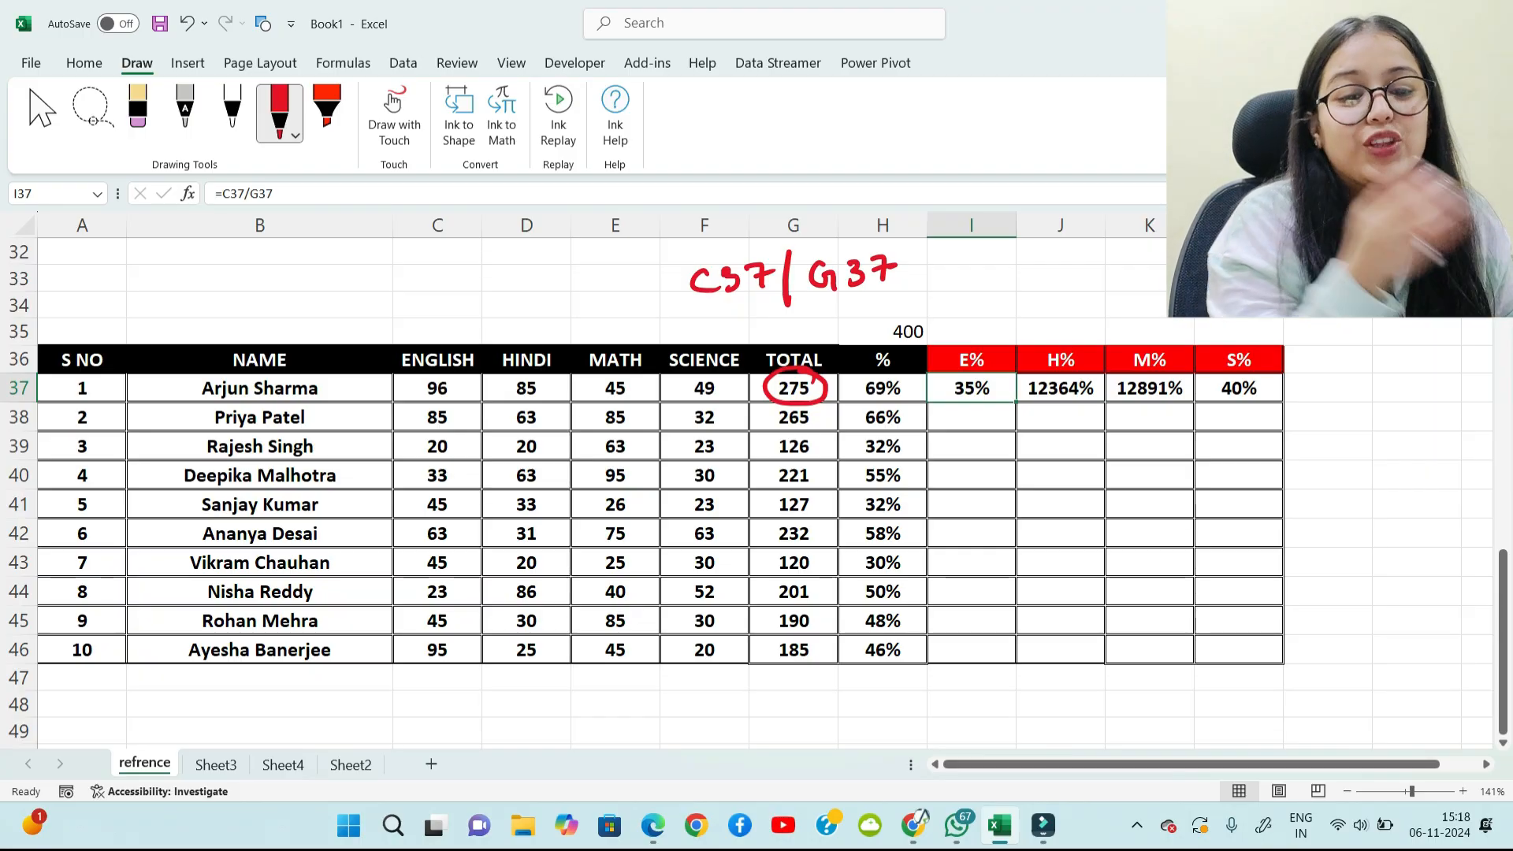
# Step: Circle the first student's English and Hindi marks in red and draw arrows pointing up to column headers C and D
pyautogui.moveTo(438, 245)
pyautogui.mouseDown()
pyautogui.moveTo(441, 284)
pyautogui.moveTo(439, 243)
pyautogui.moveTo(462, 257)
pyautogui.mouseUp()
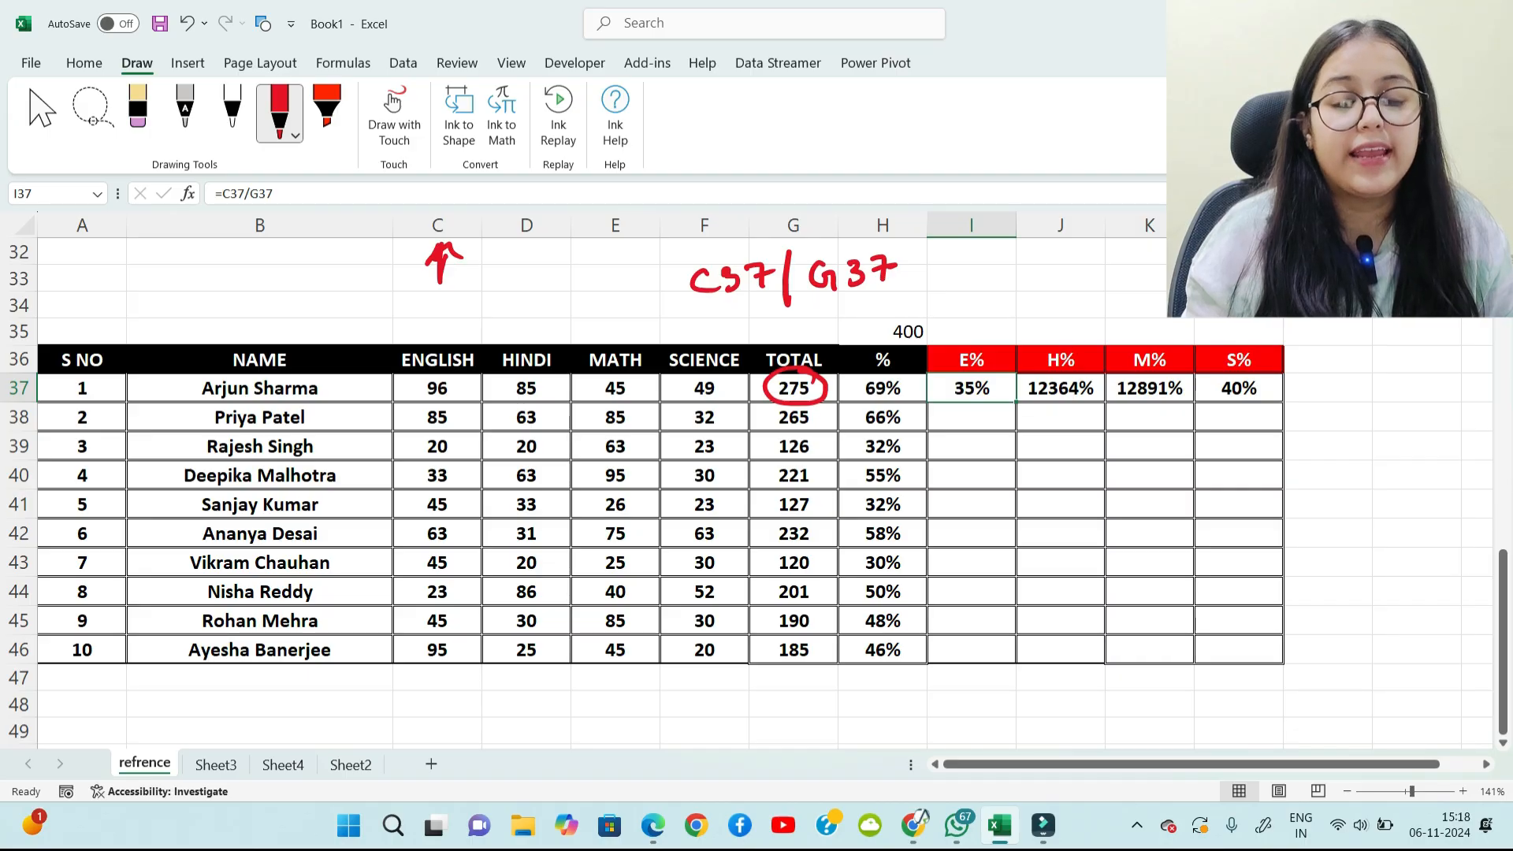
pyautogui.moveTo(454, 375)
pyautogui.mouseDown()
pyautogui.moveTo(464, 399)
pyautogui.moveTo(460, 378)
pyautogui.mouseUp()
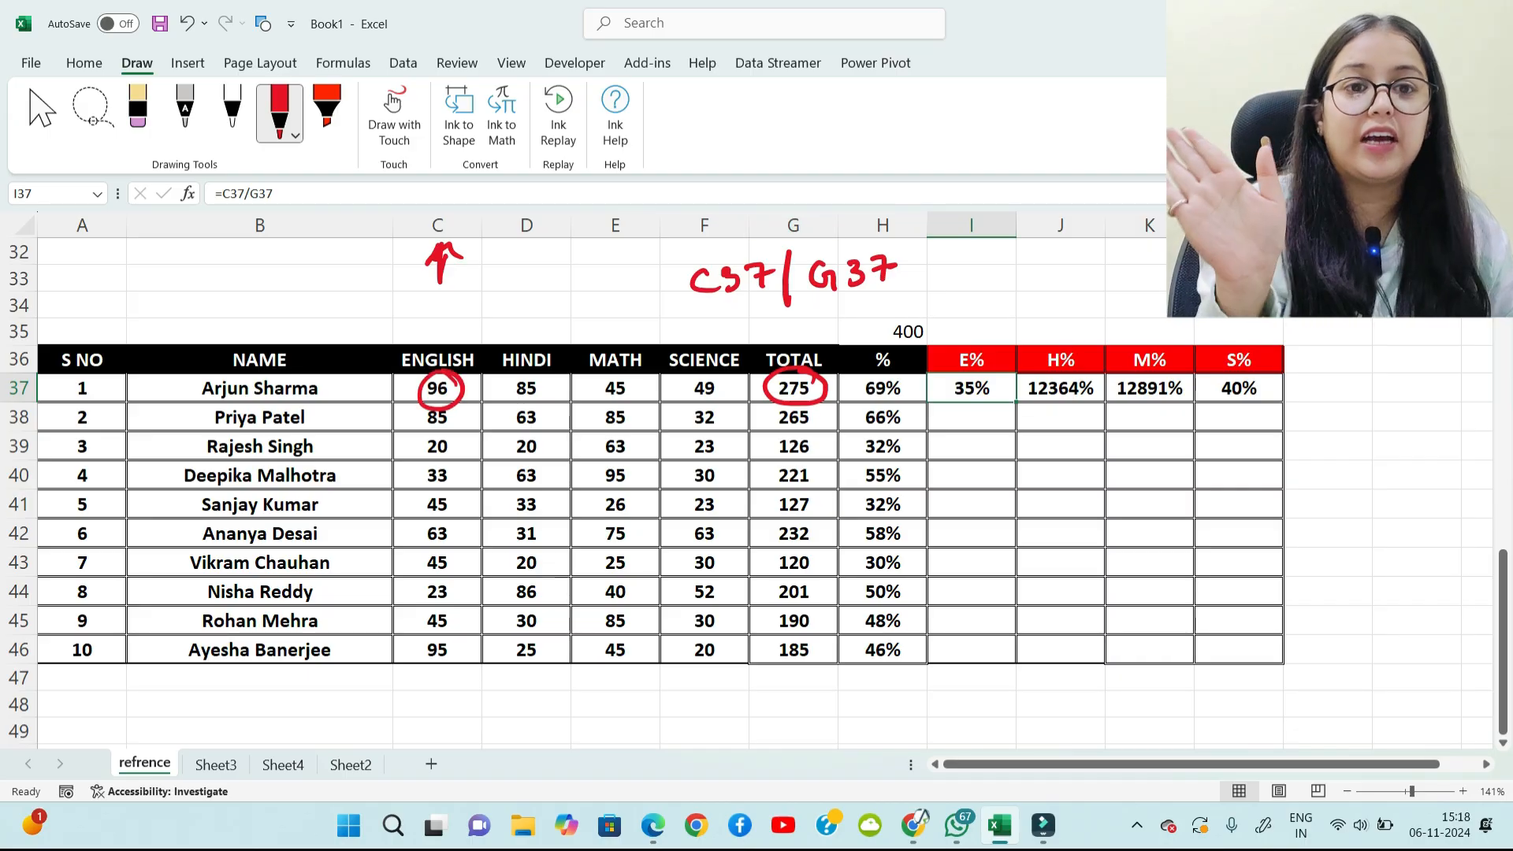
pyautogui.moveTo(530, 370)
pyautogui.mouseDown()
pyautogui.moveTo(508, 402)
pyautogui.moveTo(539, 379)
pyautogui.mouseUp()
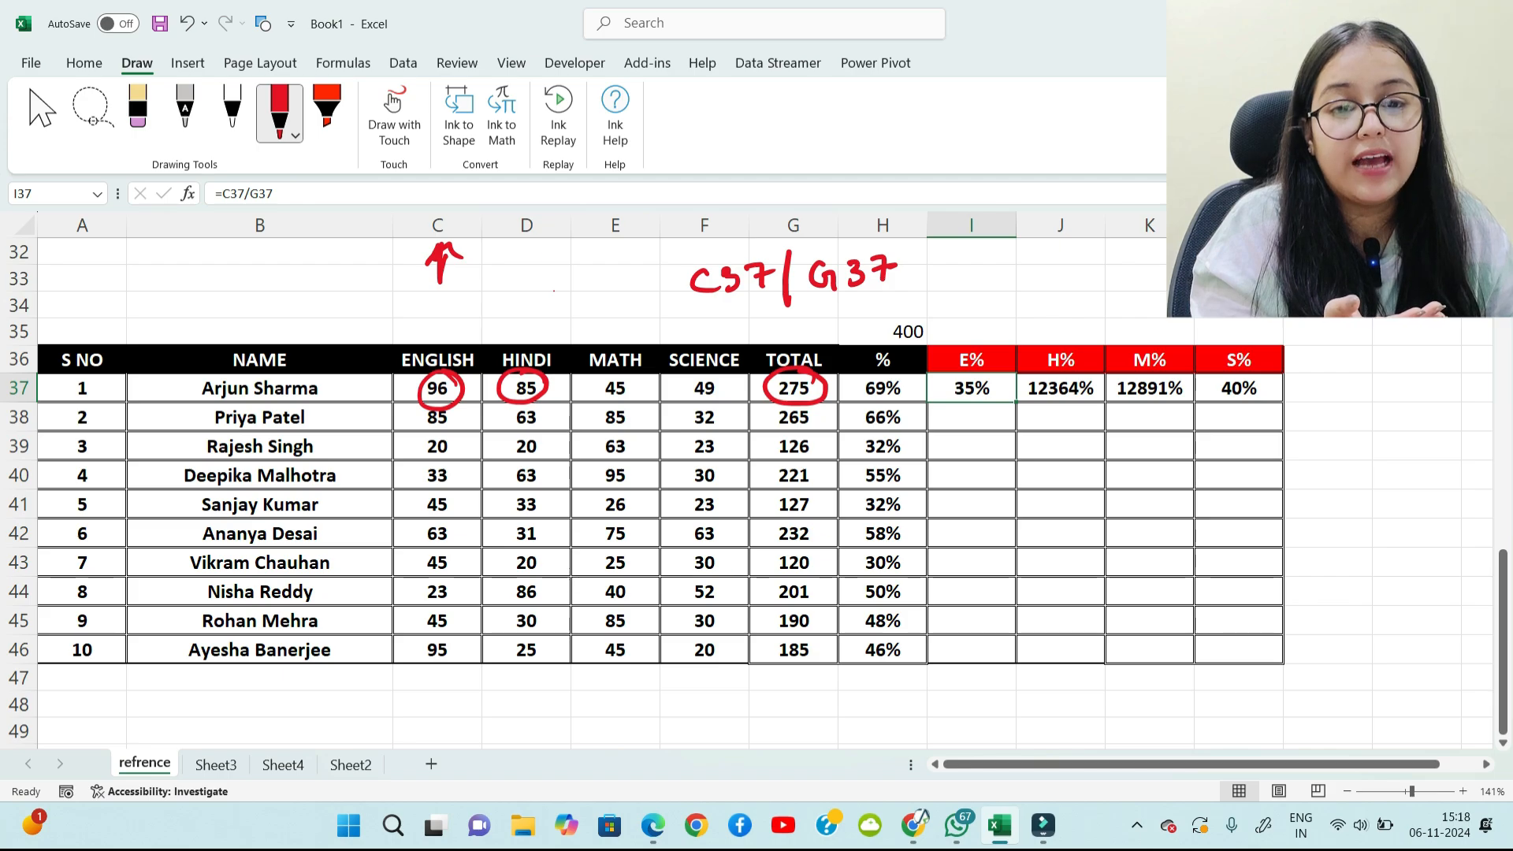
pyautogui.moveTo(525, 254)
pyautogui.mouseDown()
pyautogui.moveTo(550, 260)
pyautogui.moveTo(530, 282)
pyautogui.mouseUp()
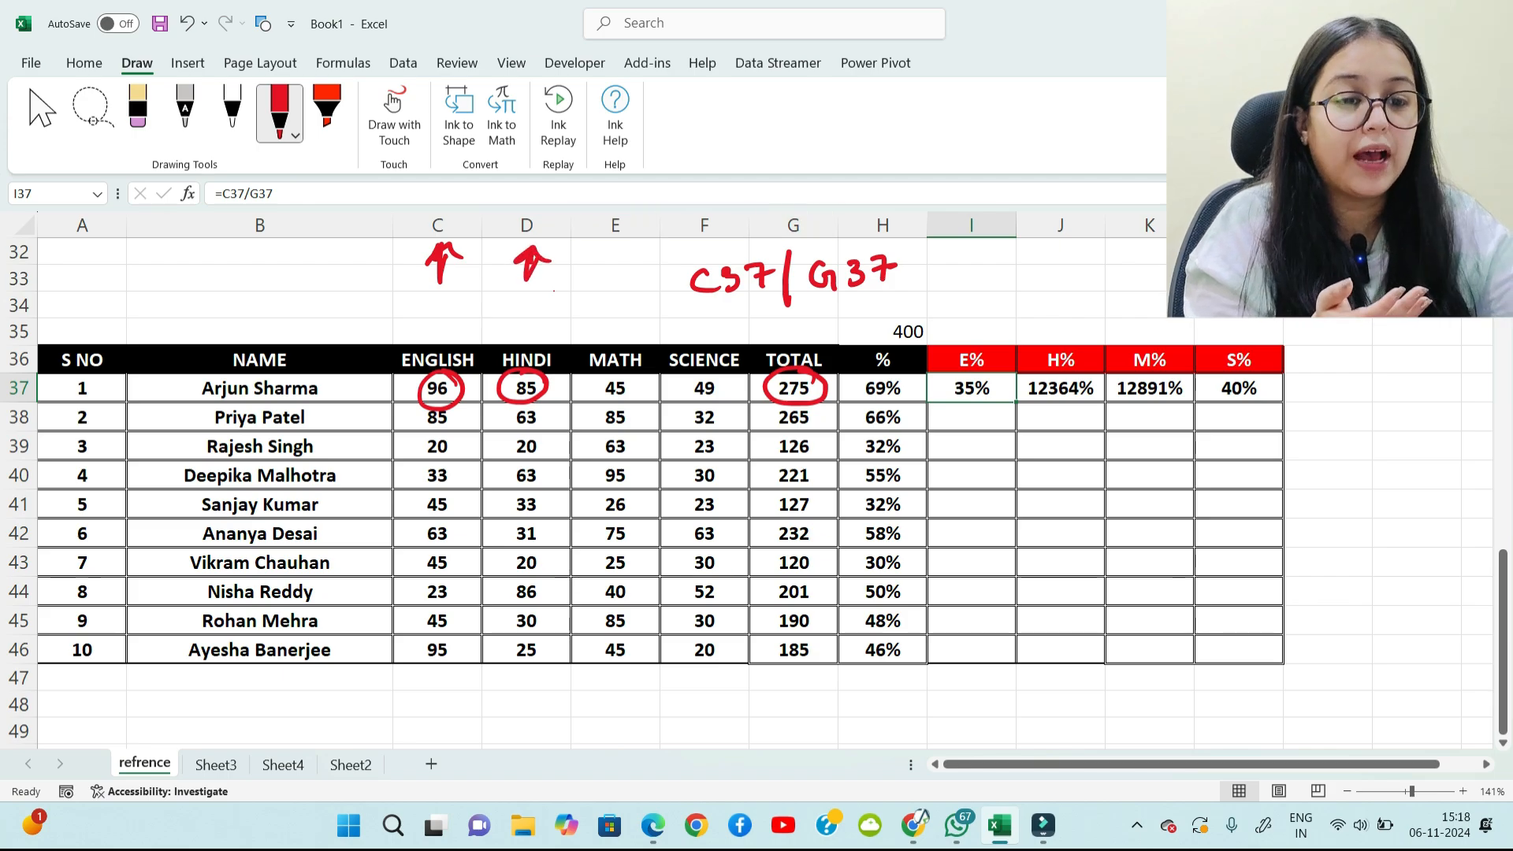
# Step: With J37 selected, draw an arrow after the handwritten G37, circle the percentage in H37, and handwrite a double-underlined division starting with 85/ above the H% column
pyautogui.press('Right')
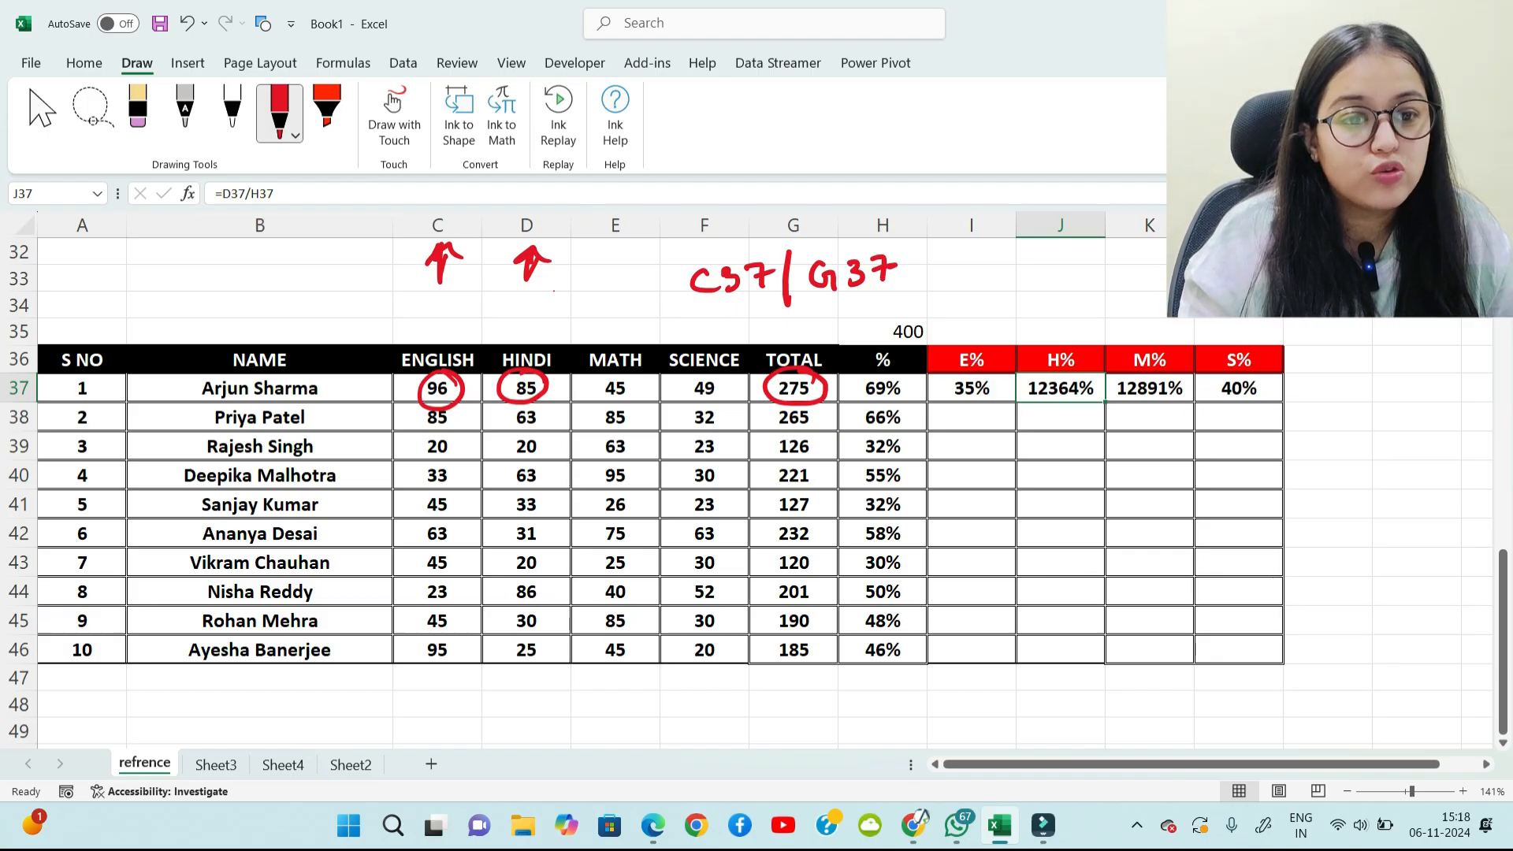
pyautogui.moveTo(904, 273)
pyautogui.mouseDown()
pyautogui.moveTo(895, 265)
pyautogui.moveTo(921, 248)
pyautogui.mouseUp()
pyautogui.moveTo(905, 380)
pyautogui.mouseDown()
pyautogui.moveTo(863, 403)
pyautogui.moveTo(903, 375)
pyautogui.mouseUp()
pyautogui.moveTo(1098, 259)
pyautogui.mouseDown()
pyautogui.moveTo(1088, 272)
pyautogui.moveTo(1097, 261)
pyautogui.mouseUp()
pyautogui.moveTo(1125, 258); pyautogui.dragTo(1116, 284)
pyautogui.moveTo(1144, 254); pyautogui.dragTo(1141, 296)
pyautogui.moveTo(1165, 267); pyautogui.dragTo(1160, 278)
pyautogui.moveTo(1083, 317); pyautogui.dragTo(1165, 309)
pyautogui.moveTo(1076, 328); pyautogui.dragTo(1164, 319)
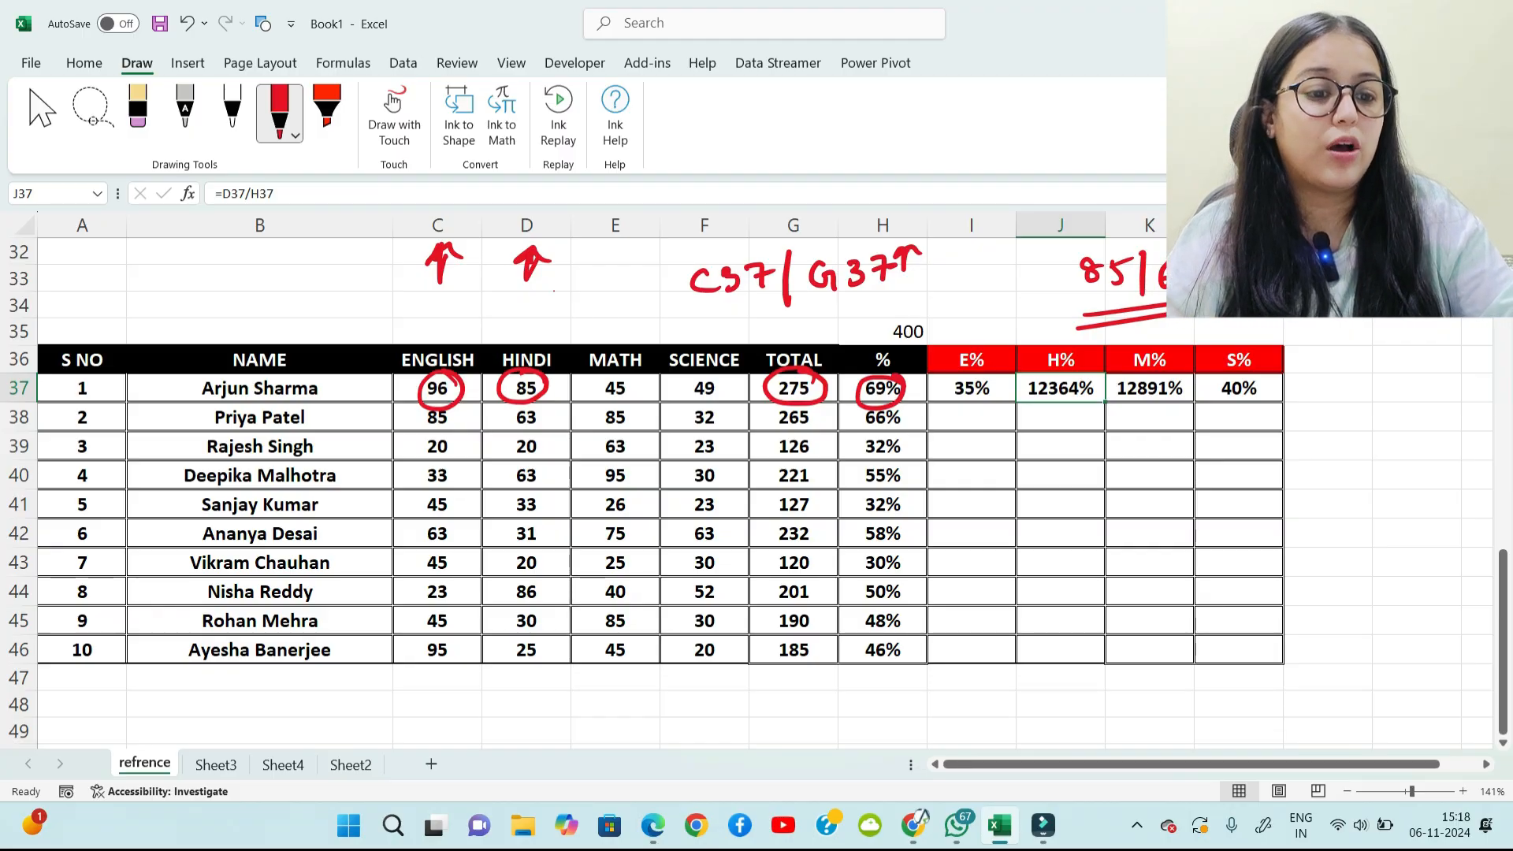
# Step: Clear the copied formulas from row 37 by deleting the contents of J37:M38
pyautogui.moveTo(1061, 388); pyautogui.dragTo(1340, 418)
pyautogui.press('Delete')
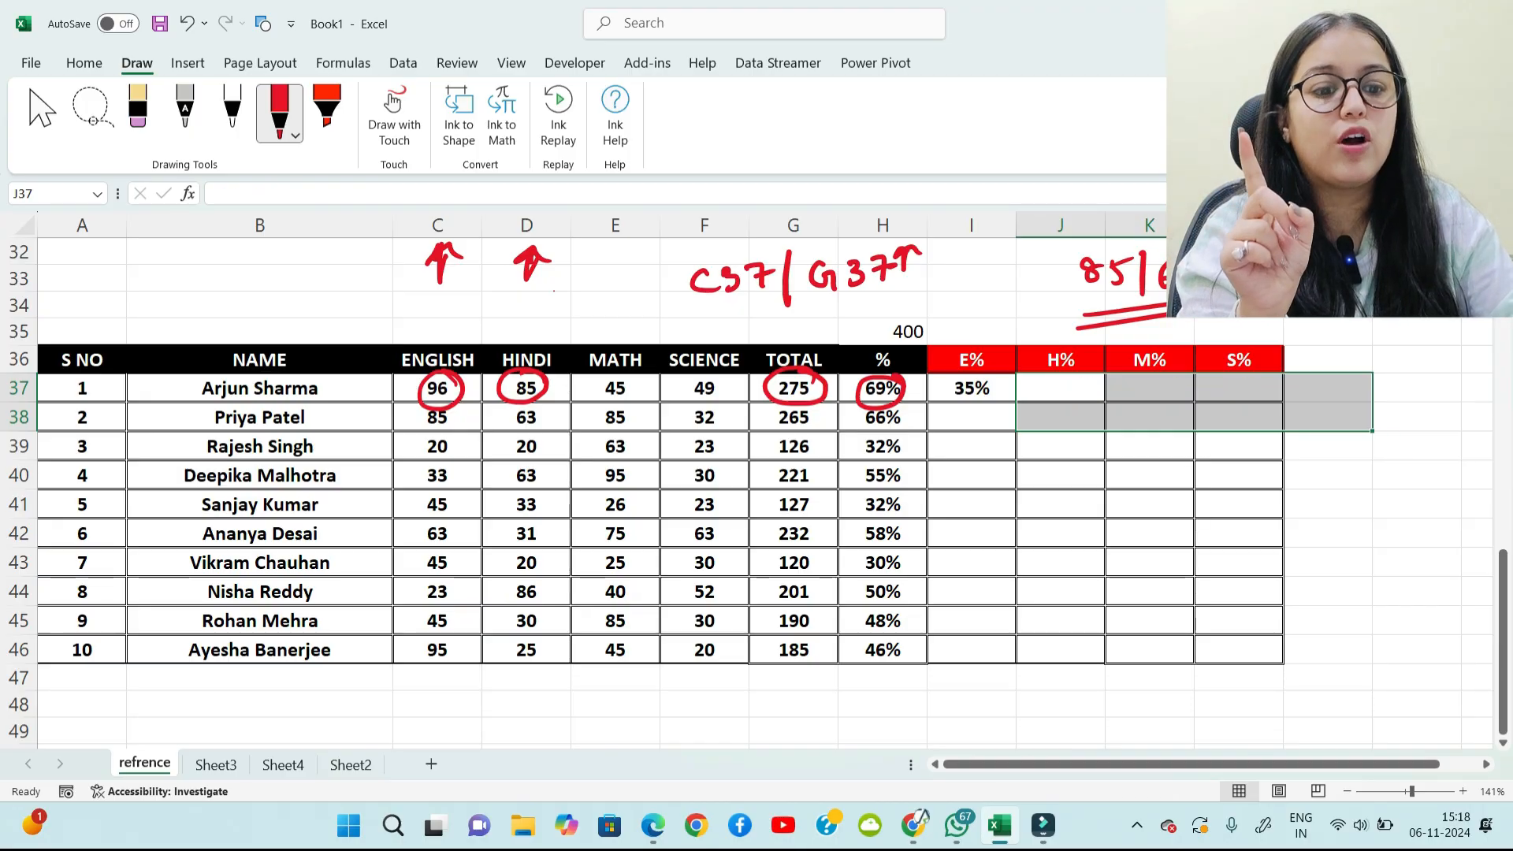
pyautogui.click(972, 388)
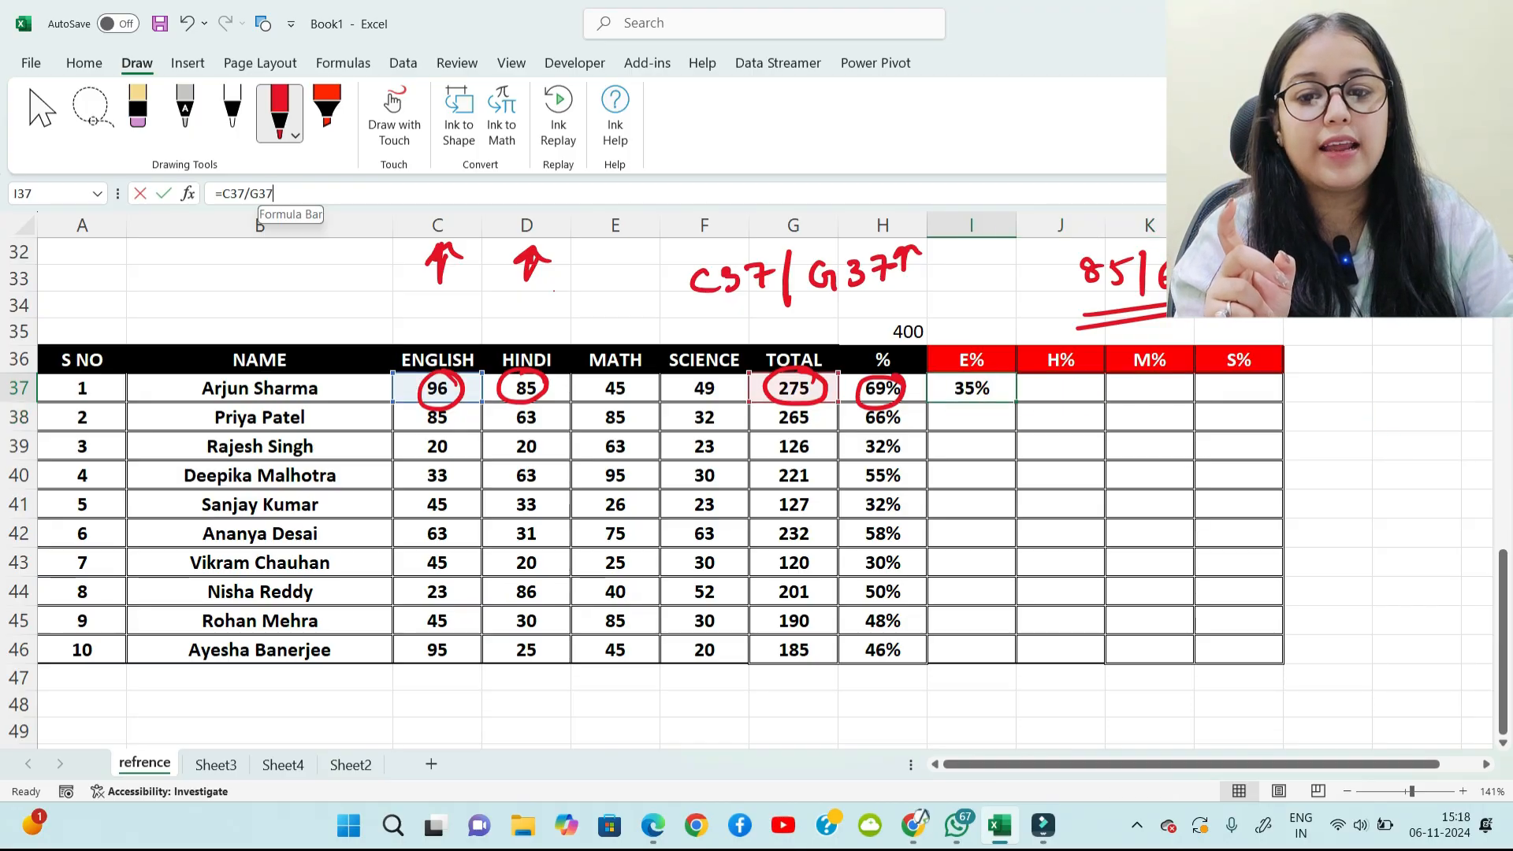
pyautogui.click(268, 193)
pyautogui.press('BackSpace')
pyautogui.press('BackSpace')
pyautogui.press('BackSpace')
pyautogui.press('BackSpace')
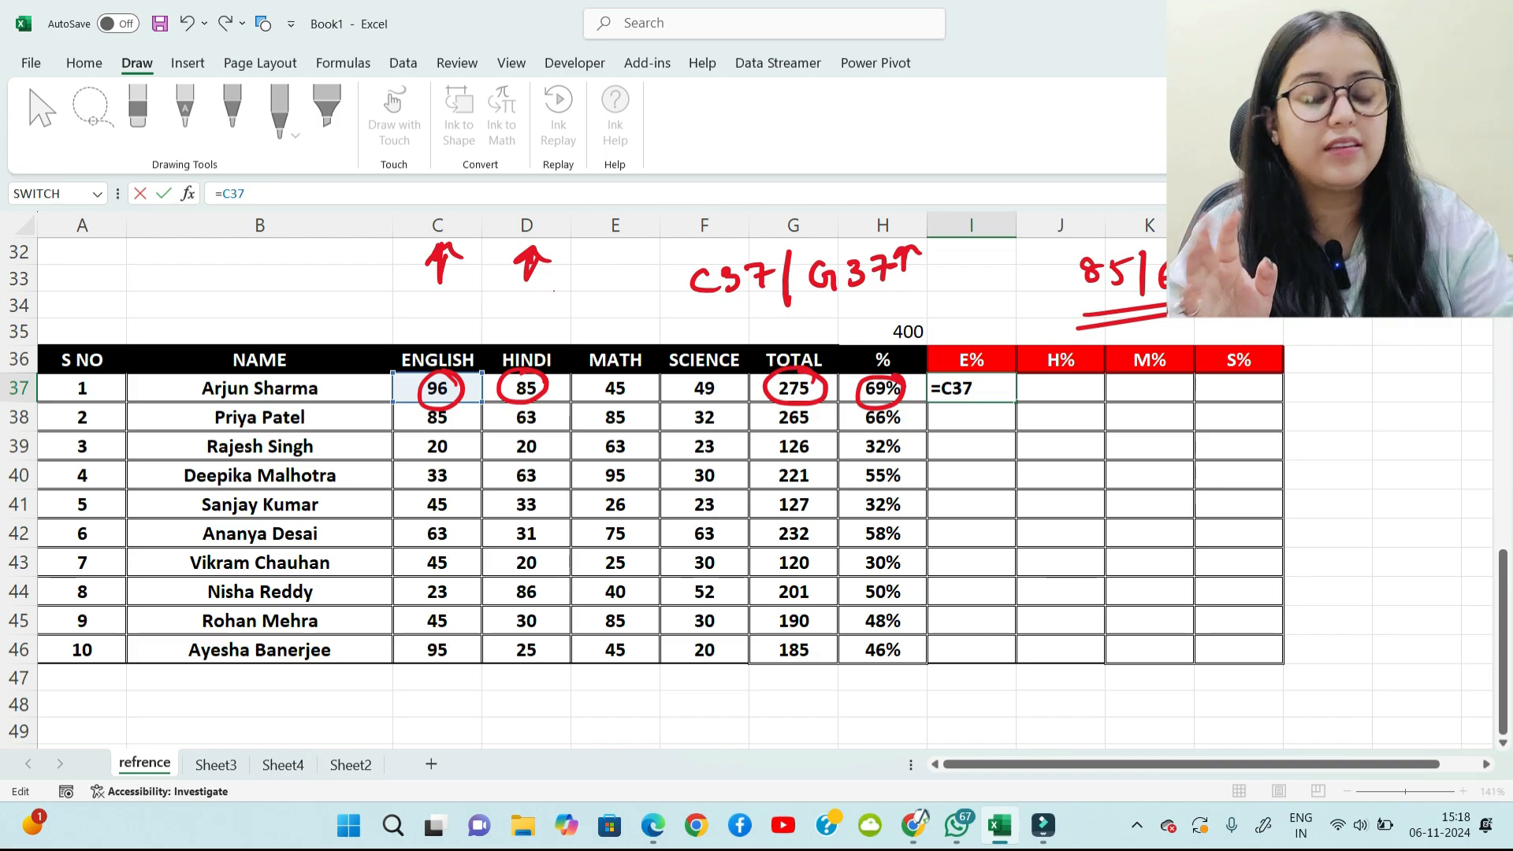
pyautogui.write('/')
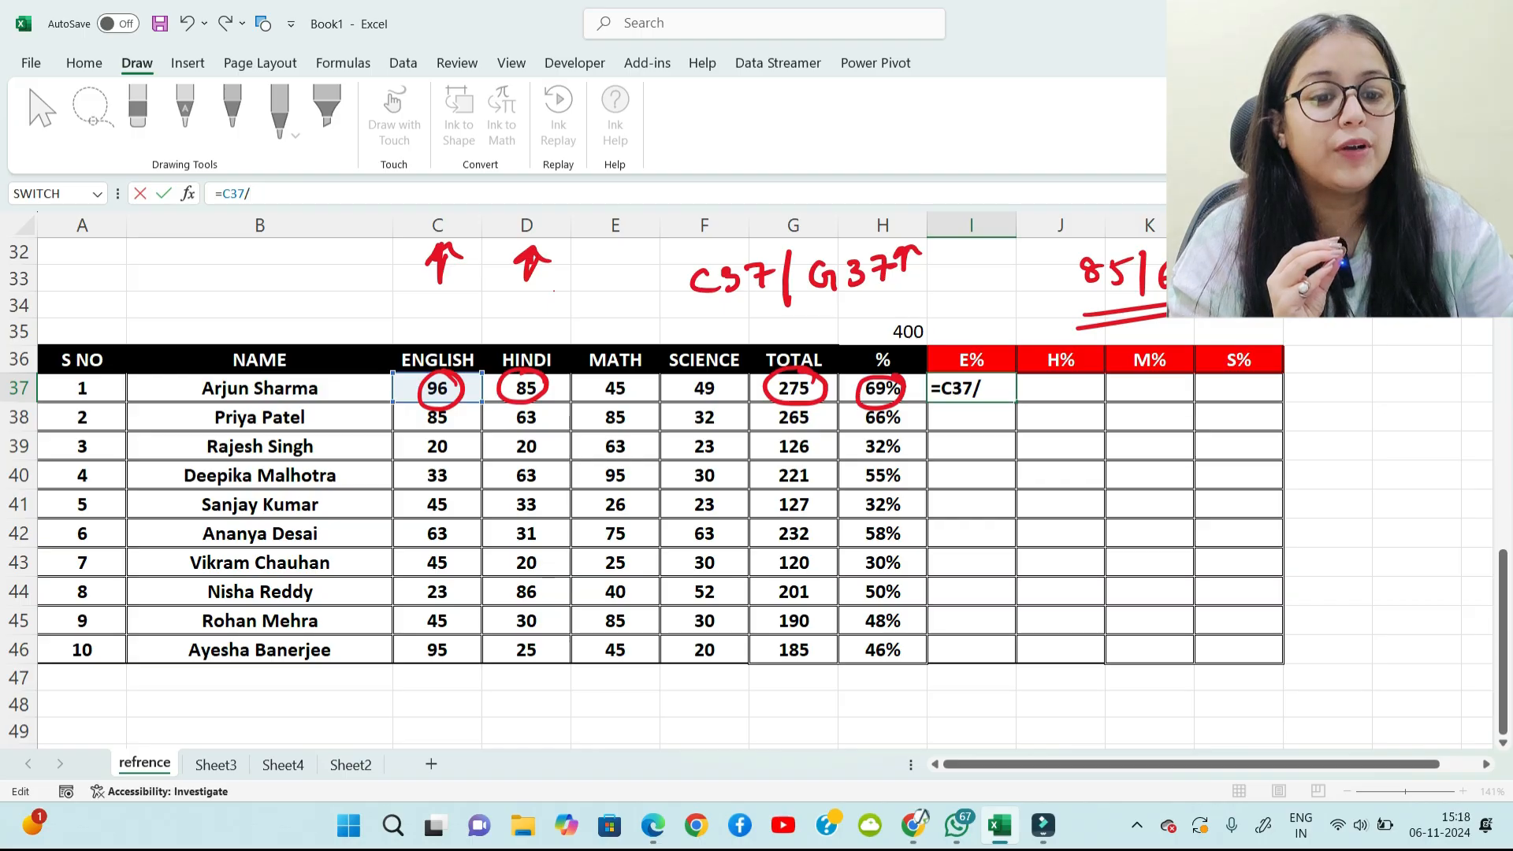
pyautogui.press('Return')
pyautogui.click(914, 367)
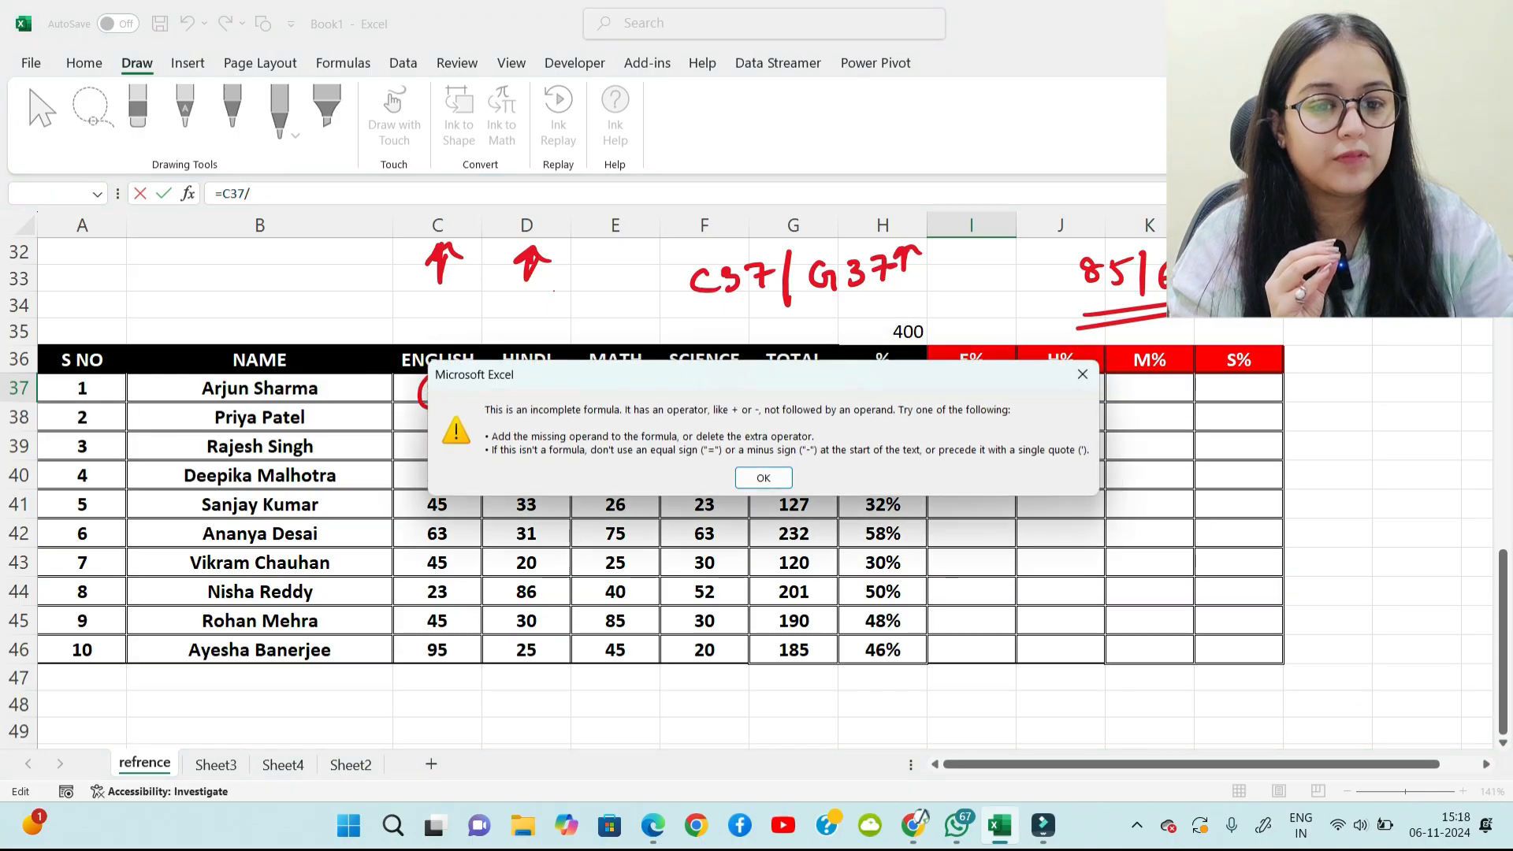
pyautogui.click(1083, 375)
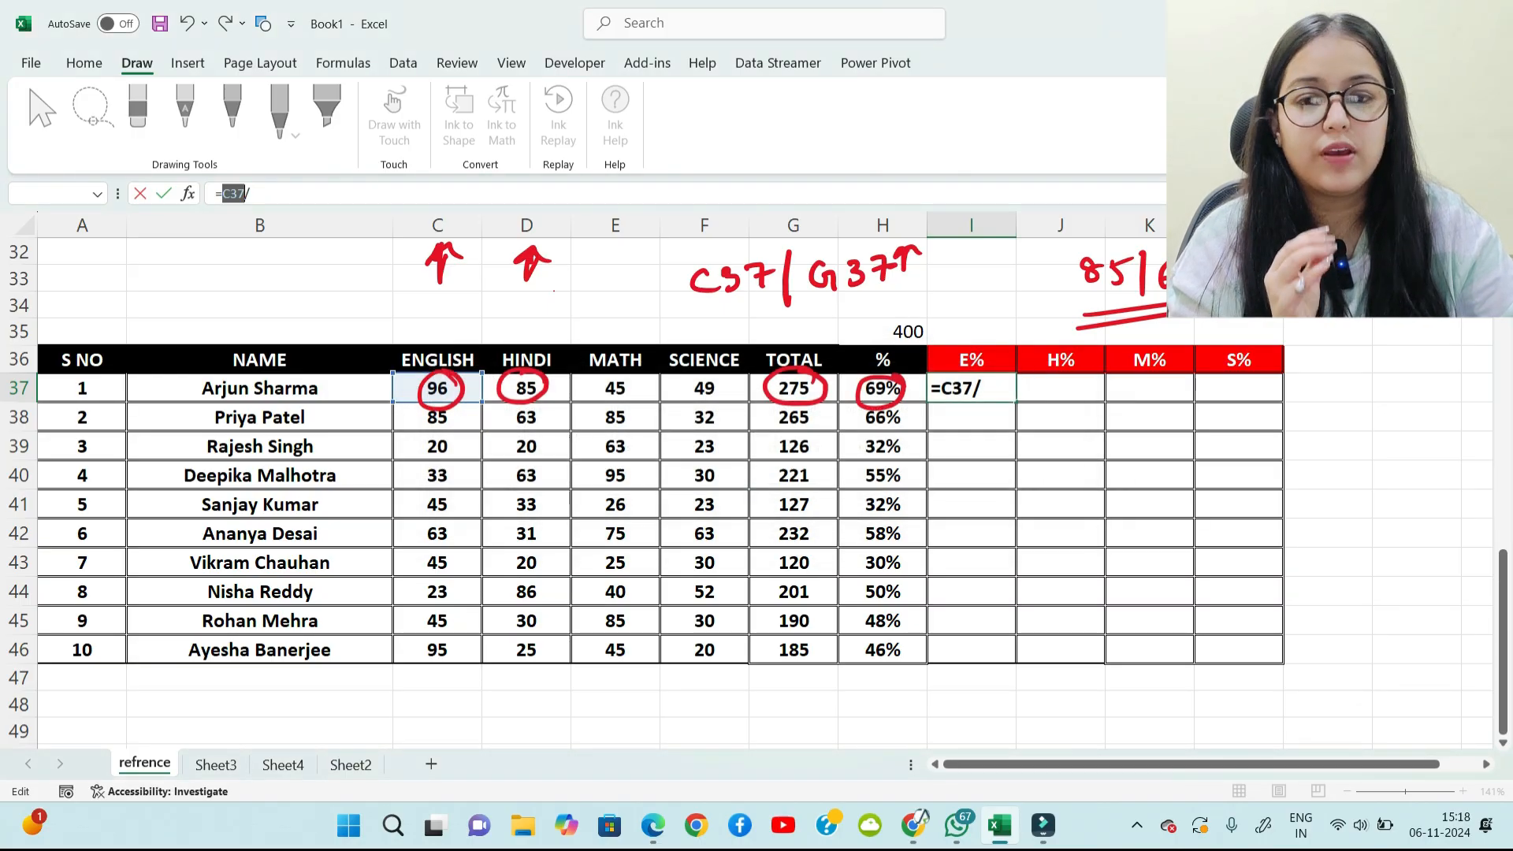
pyautogui.click(705, 331)
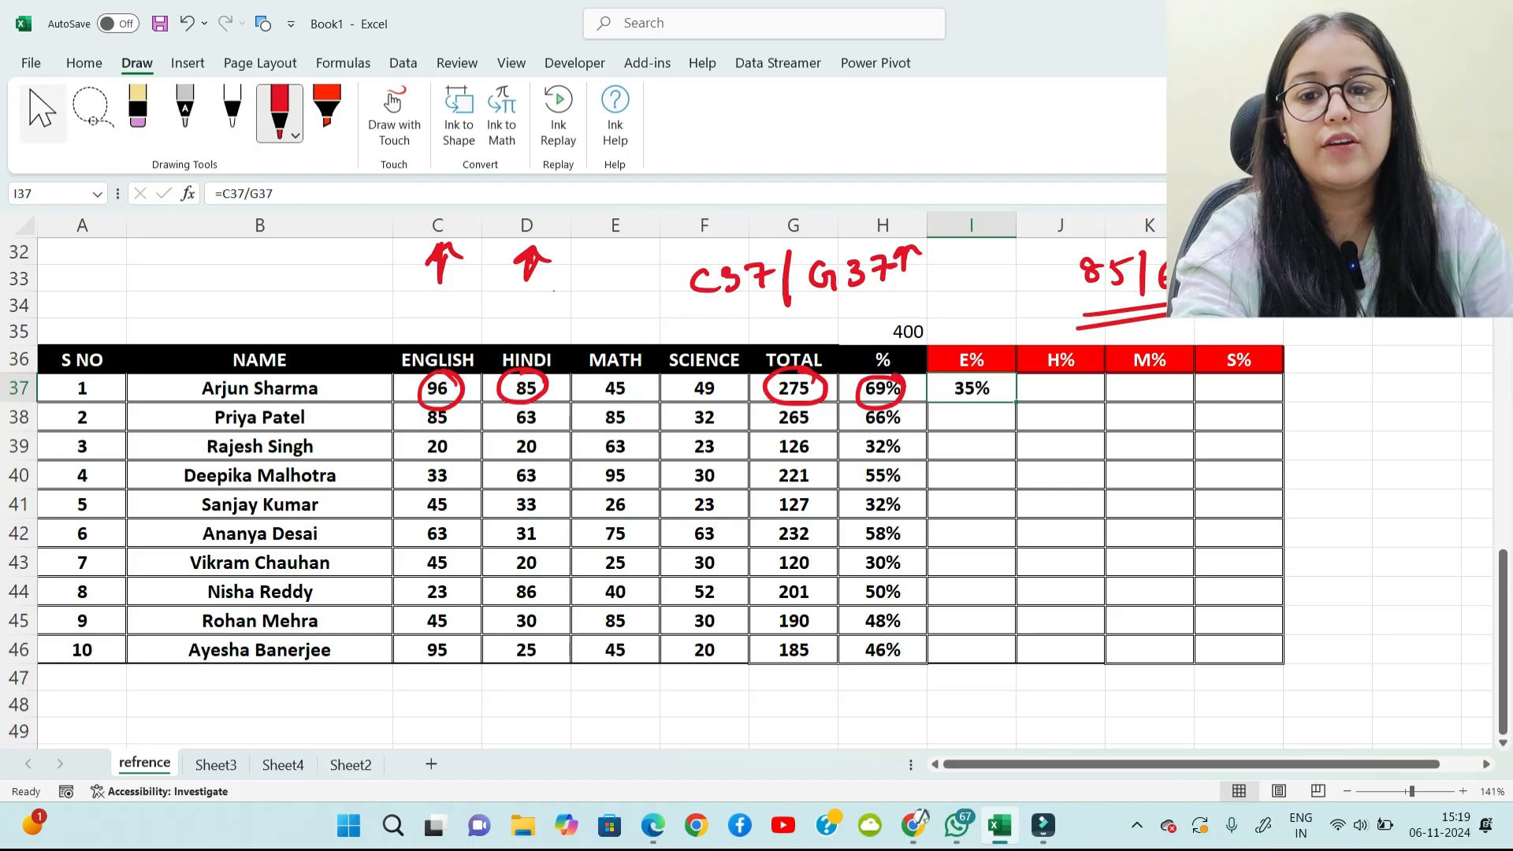
# Step: Change the E% formula in I37 to =C37/$G$37 and fill it across the first student's row to L37
pyautogui.click(42, 114)
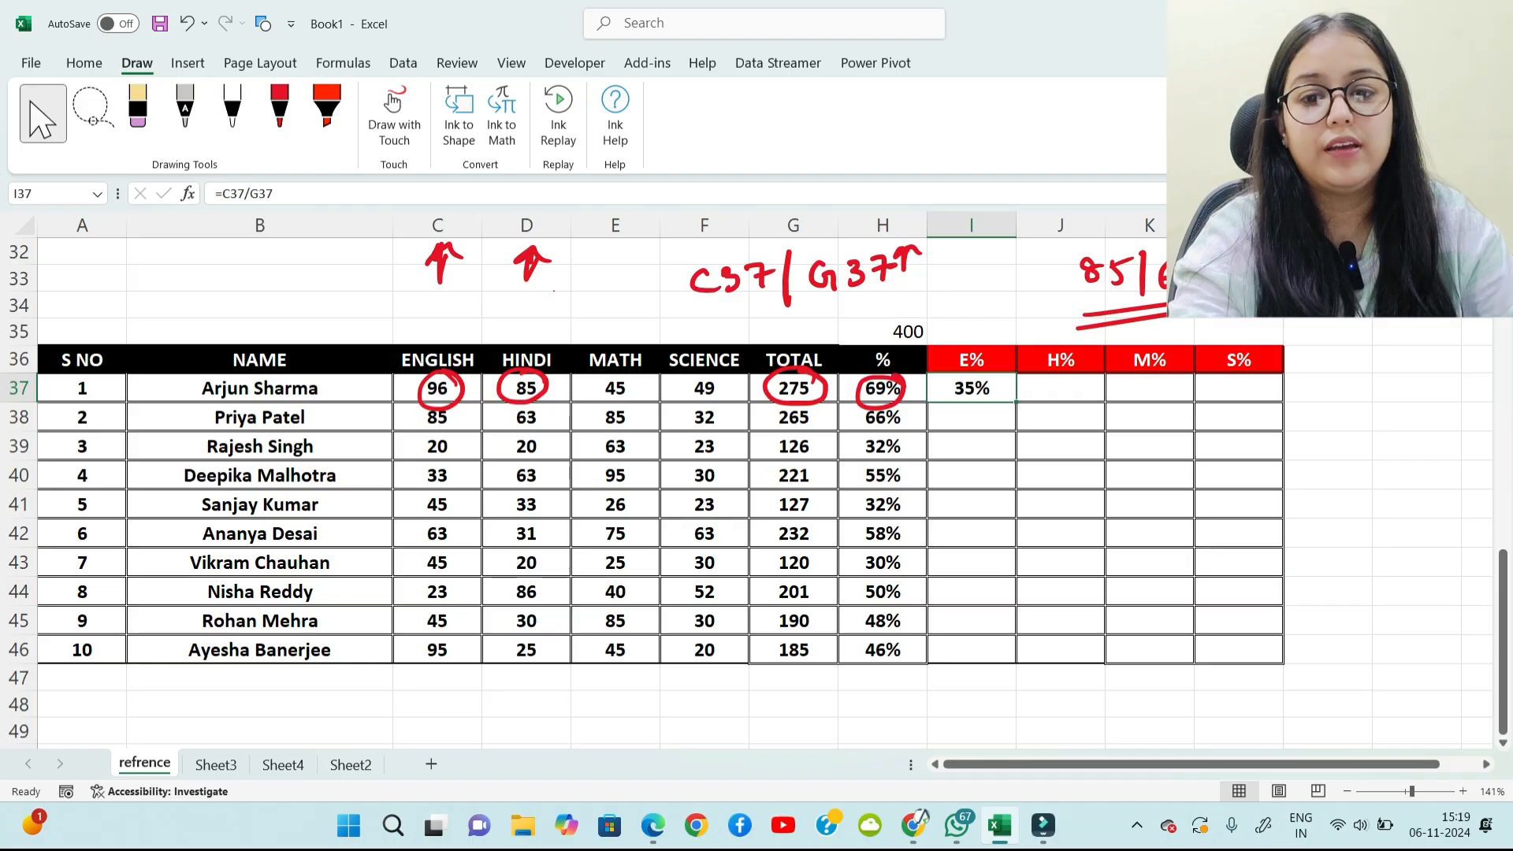
pyautogui.press('F2')
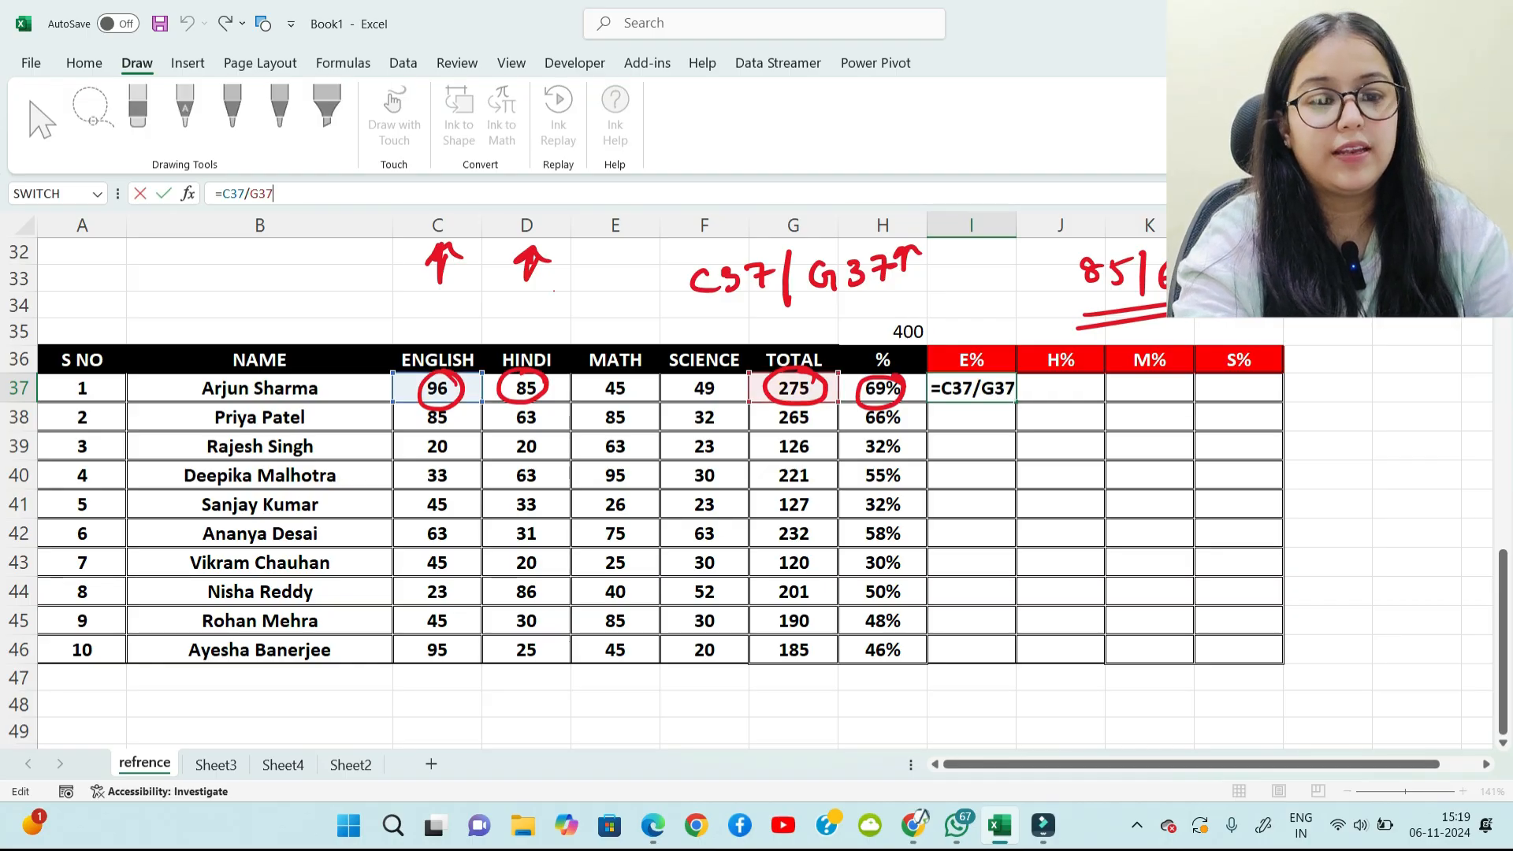
pyautogui.press('BackSpace')
pyautogui.press('BackSpace')
pyautogui.press('BackSpace')
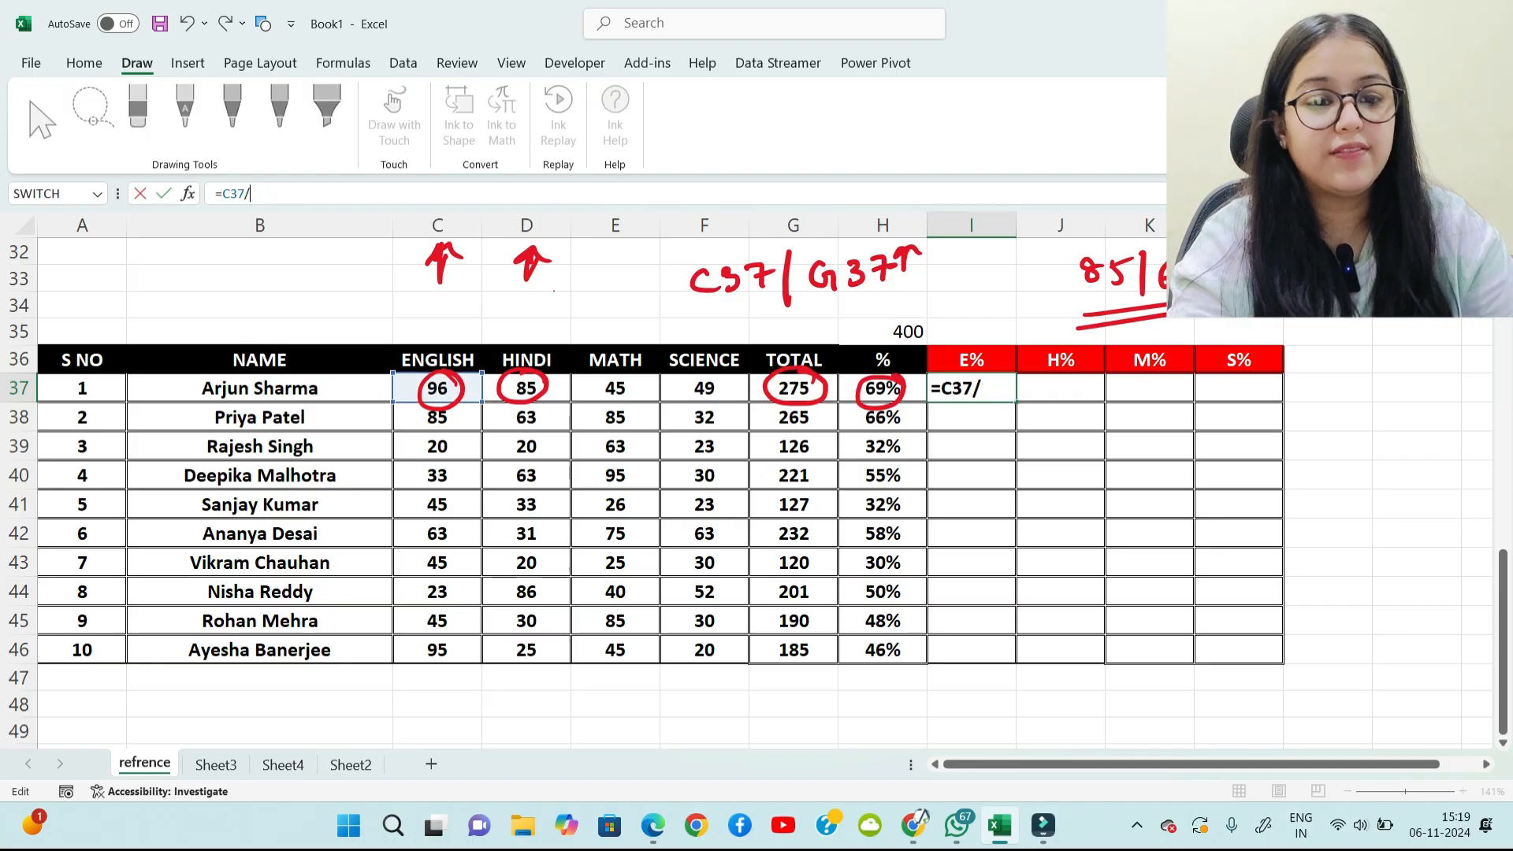
pyautogui.click(794, 388)
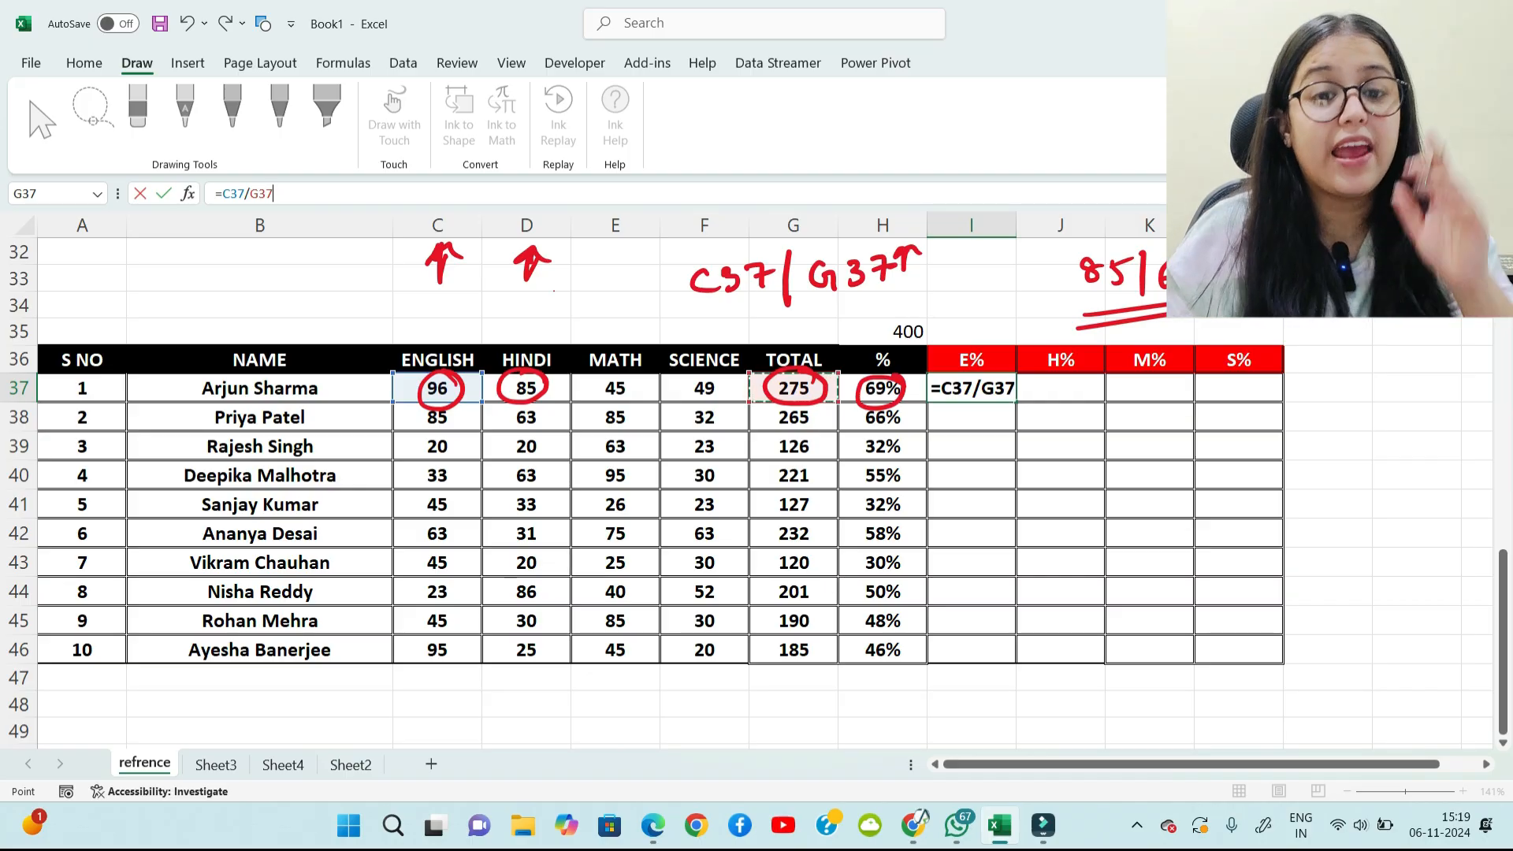
pyautogui.press('F4')
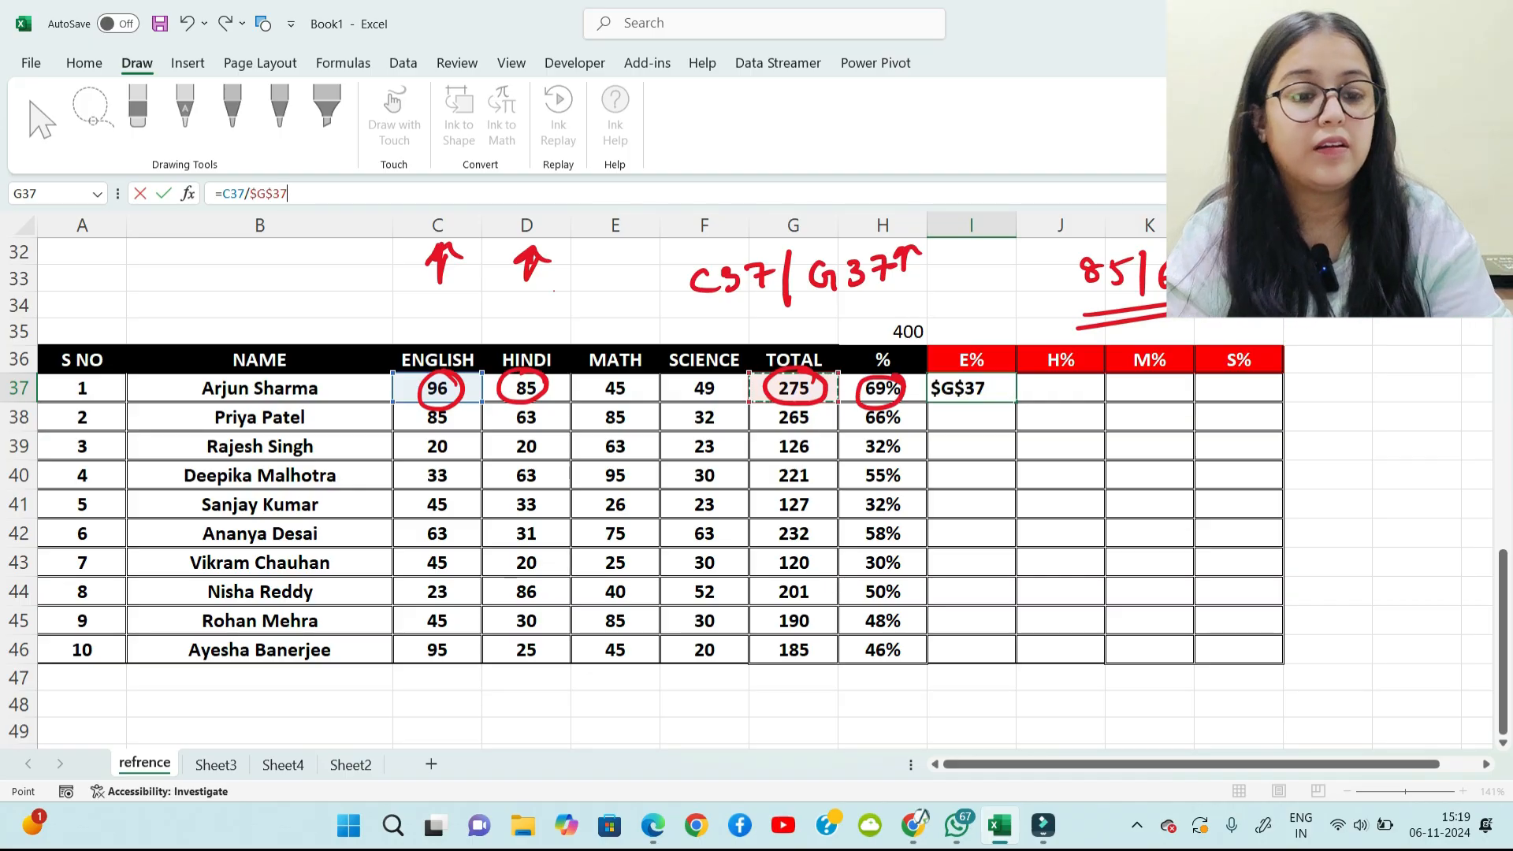
pyautogui.press('Return')
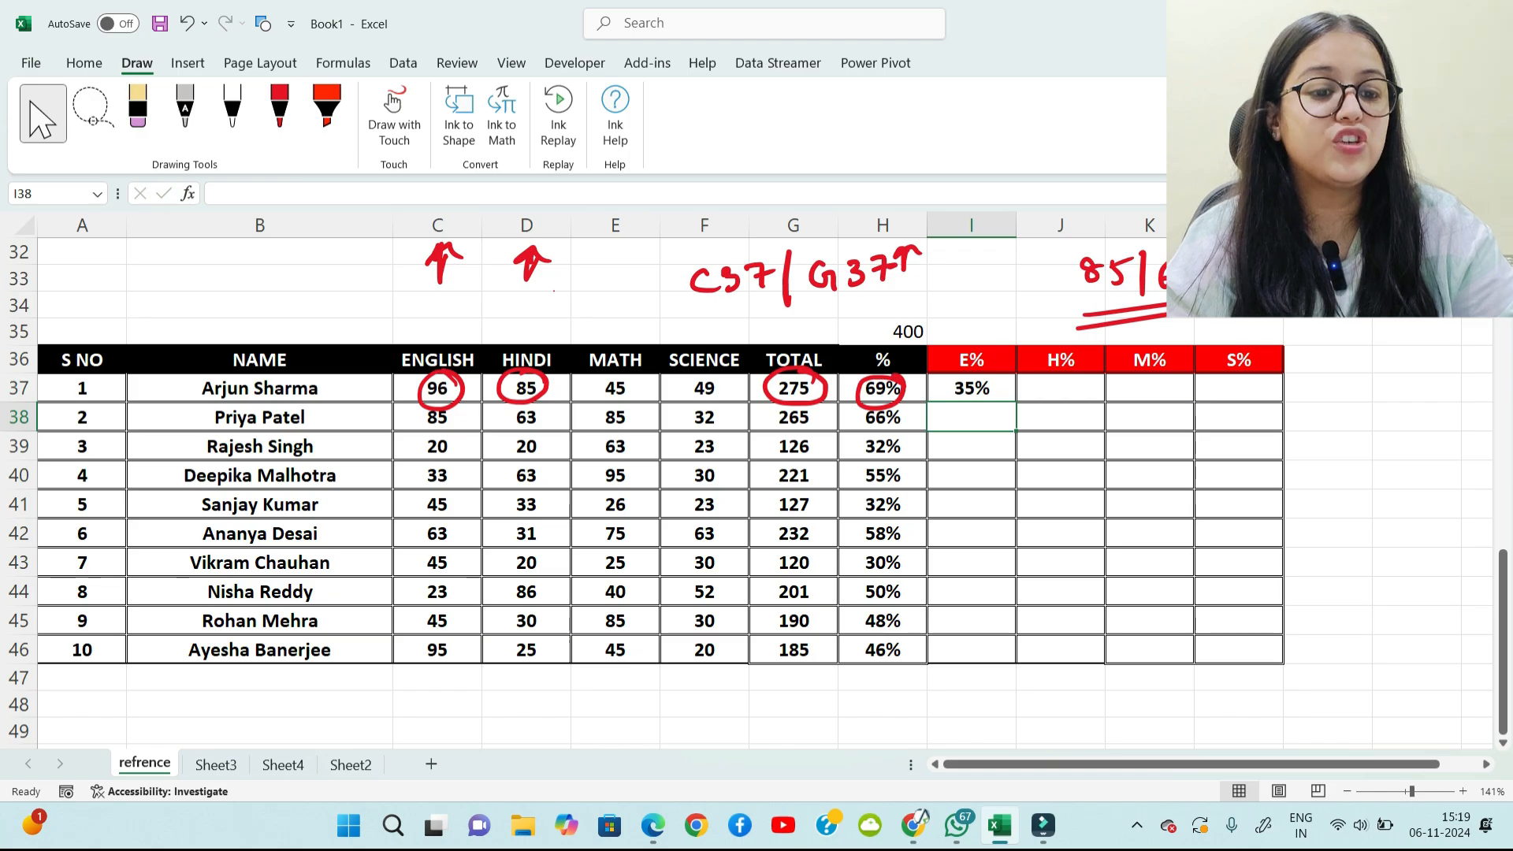
pyautogui.press('Up')
pyautogui.moveTo(1016, 402); pyautogui.dragTo(1276, 402)
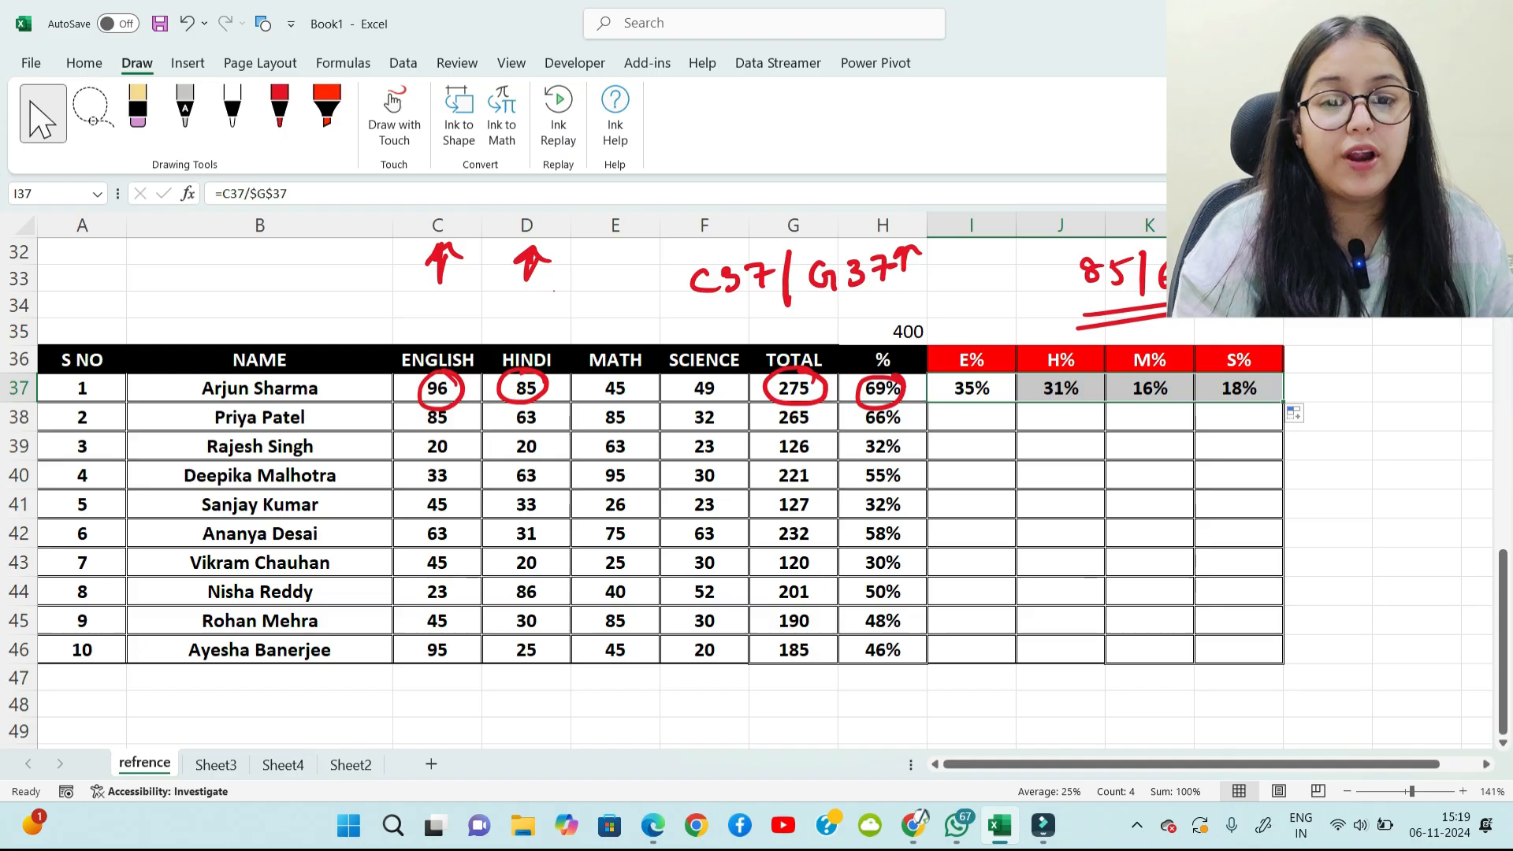
# Step: Erase the red handwriting and arrows above the table and the red circles around the first student's values
pyautogui.click(280, 112)
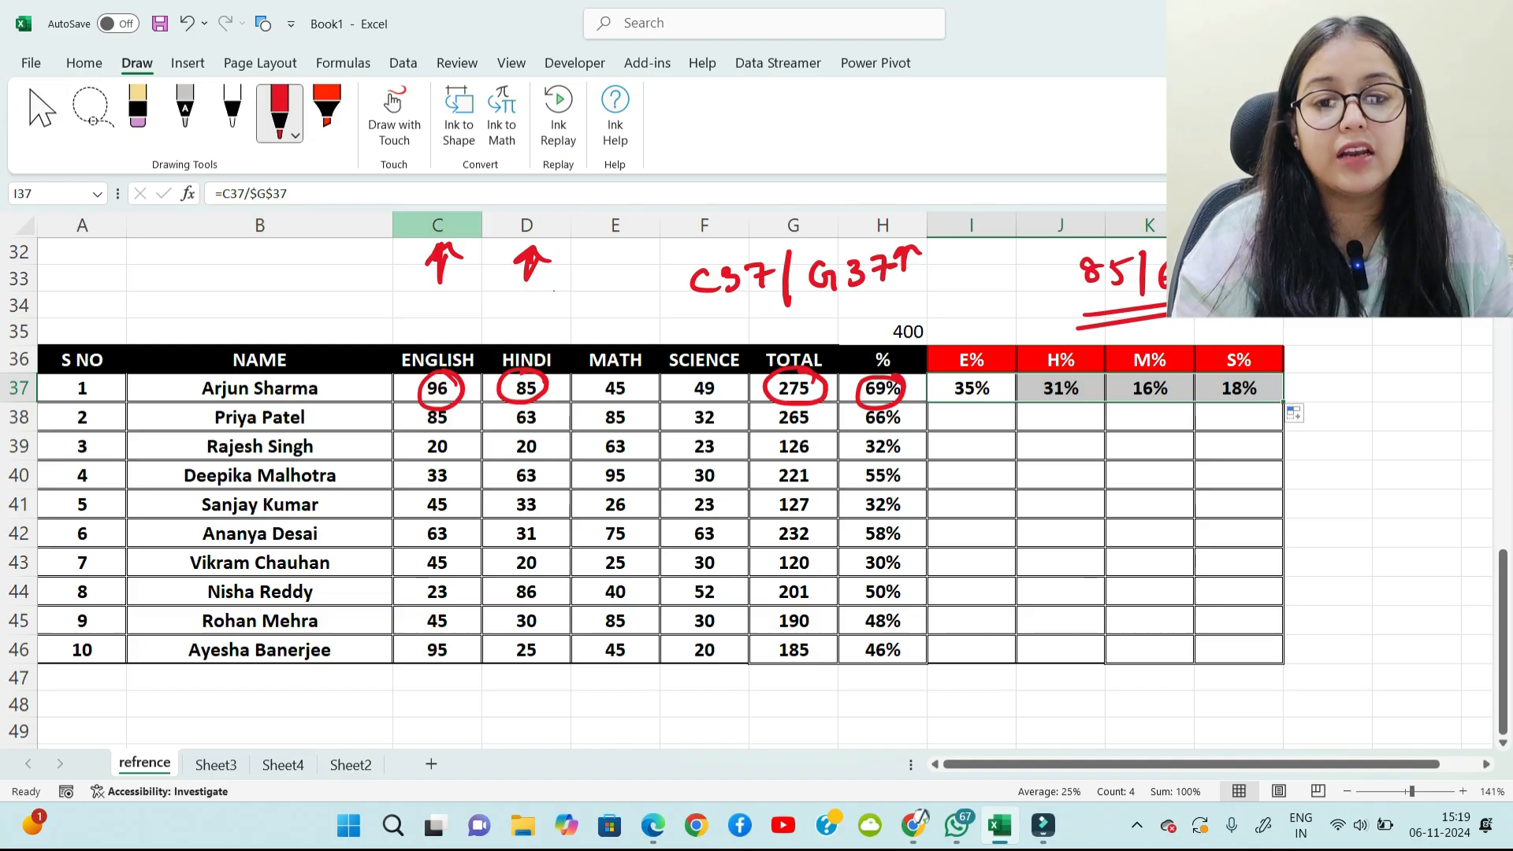
pyautogui.click(137, 112)
pyautogui.scroll(1, 755, 478)
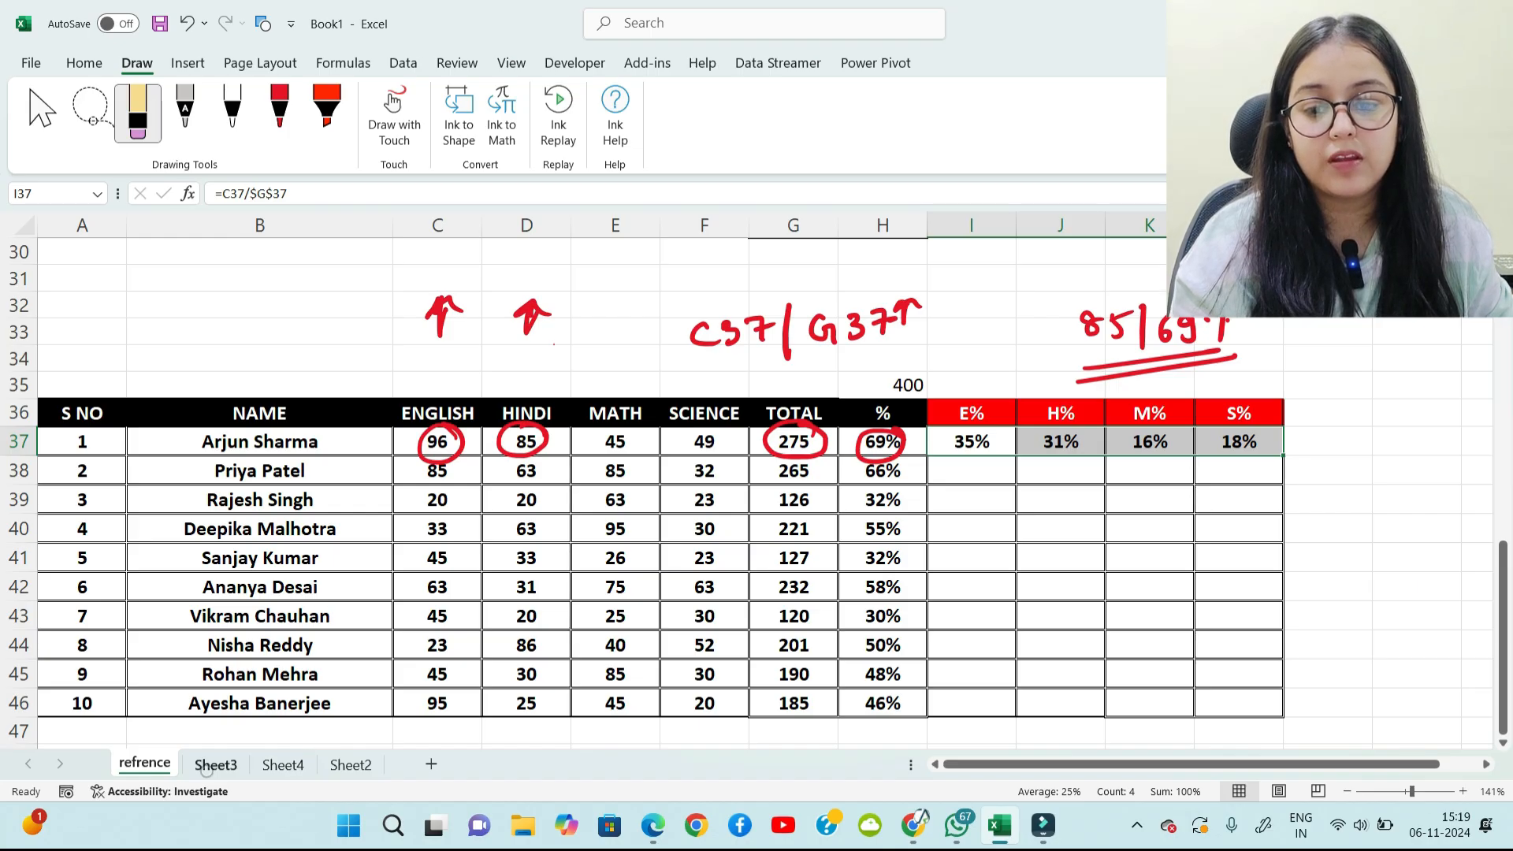
pyautogui.click(215, 764)
pyautogui.click(157, 764)
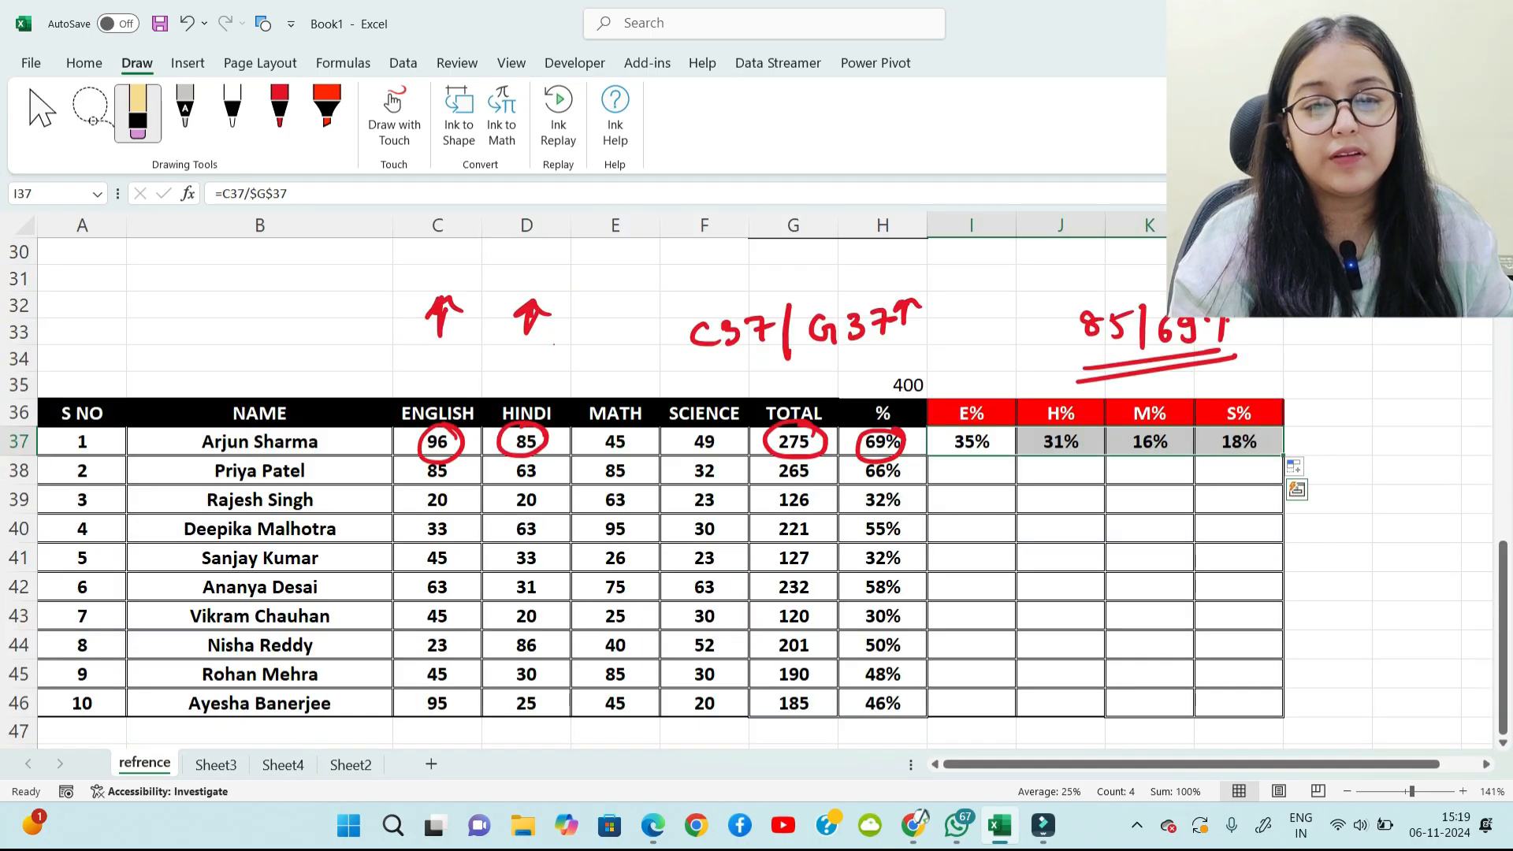
pyautogui.moveTo(785, 330)
pyautogui.mouseDown()
pyautogui.moveTo(855, 327)
pyautogui.moveTo(705, 331)
pyautogui.moveTo(899, 315)
pyautogui.moveTo(1182, 327)
pyautogui.moveTo(1079, 379)
pyautogui.moveTo(1123, 316)
pyautogui.mouseUp()
pyautogui.click(524, 455)
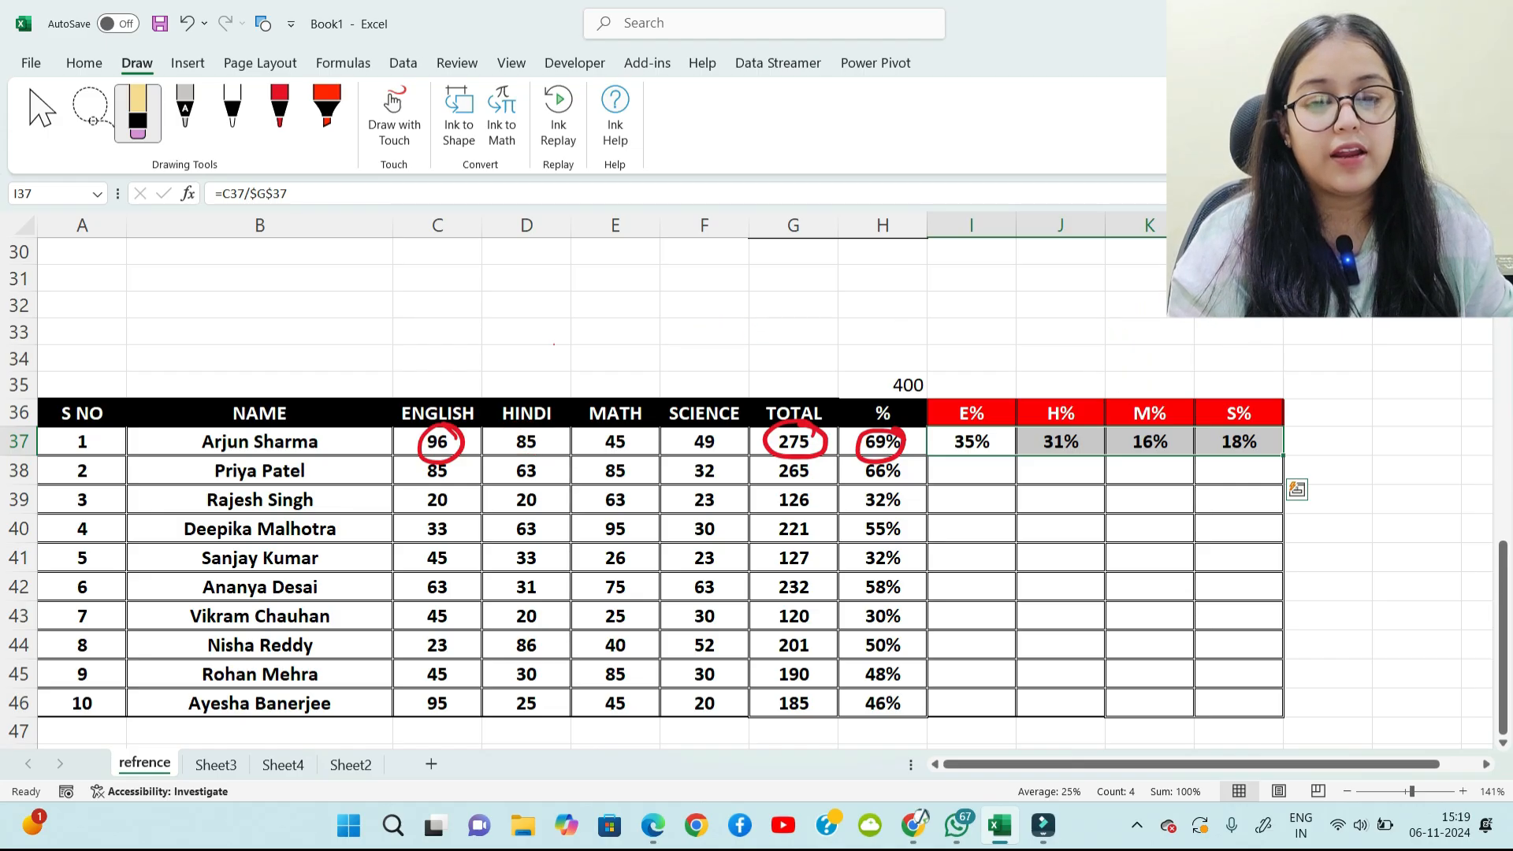
pyautogui.click(441, 461)
pyautogui.click(794, 442)
pyautogui.click(881, 443)
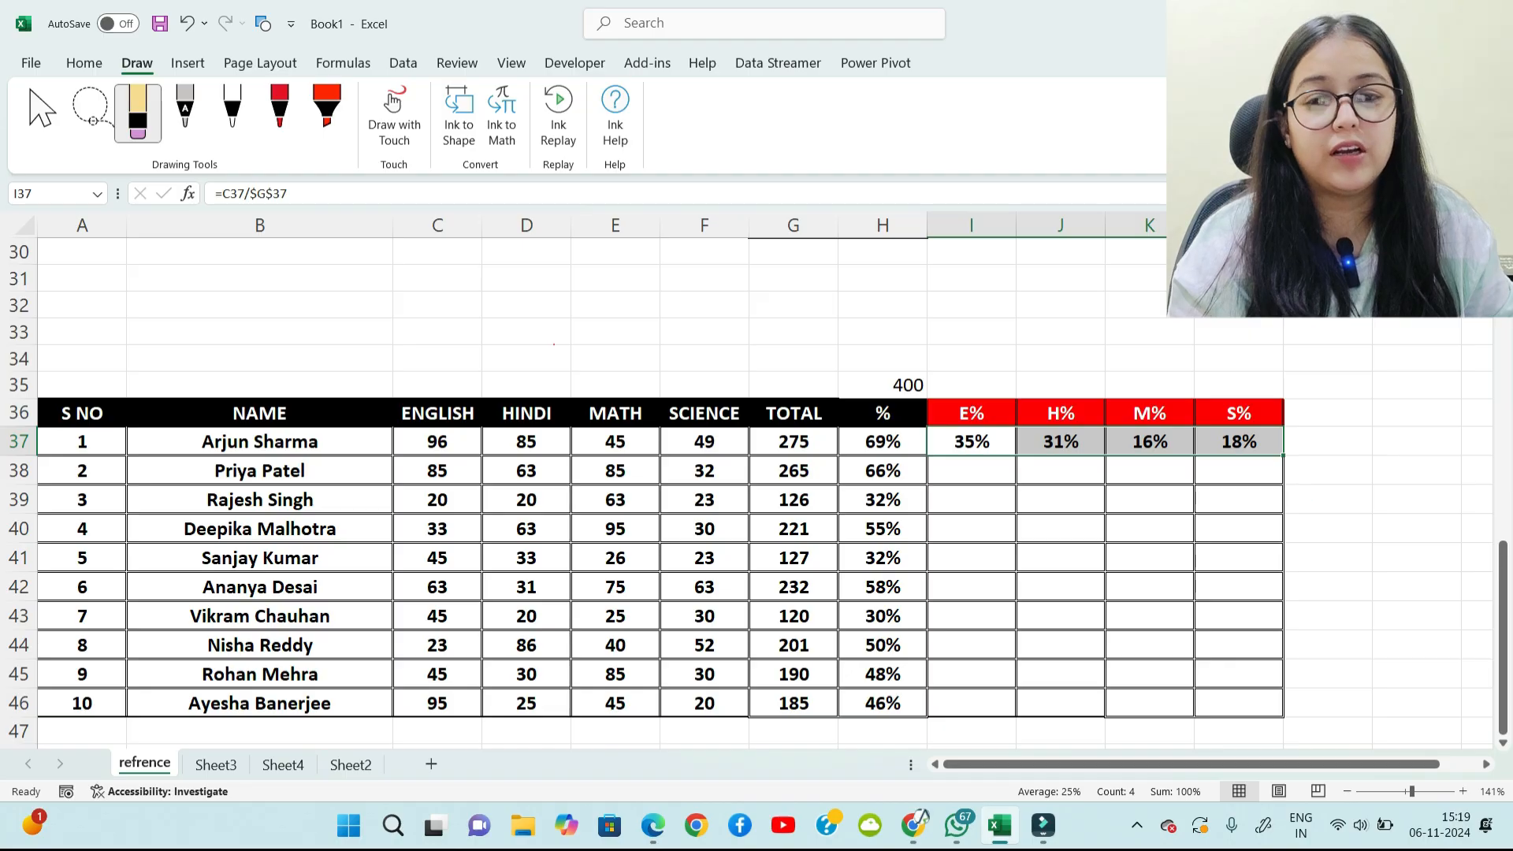
# Step: Handwrite D37/G37, E37/G37 in red ink above the table
pyautogui.click(279, 111)
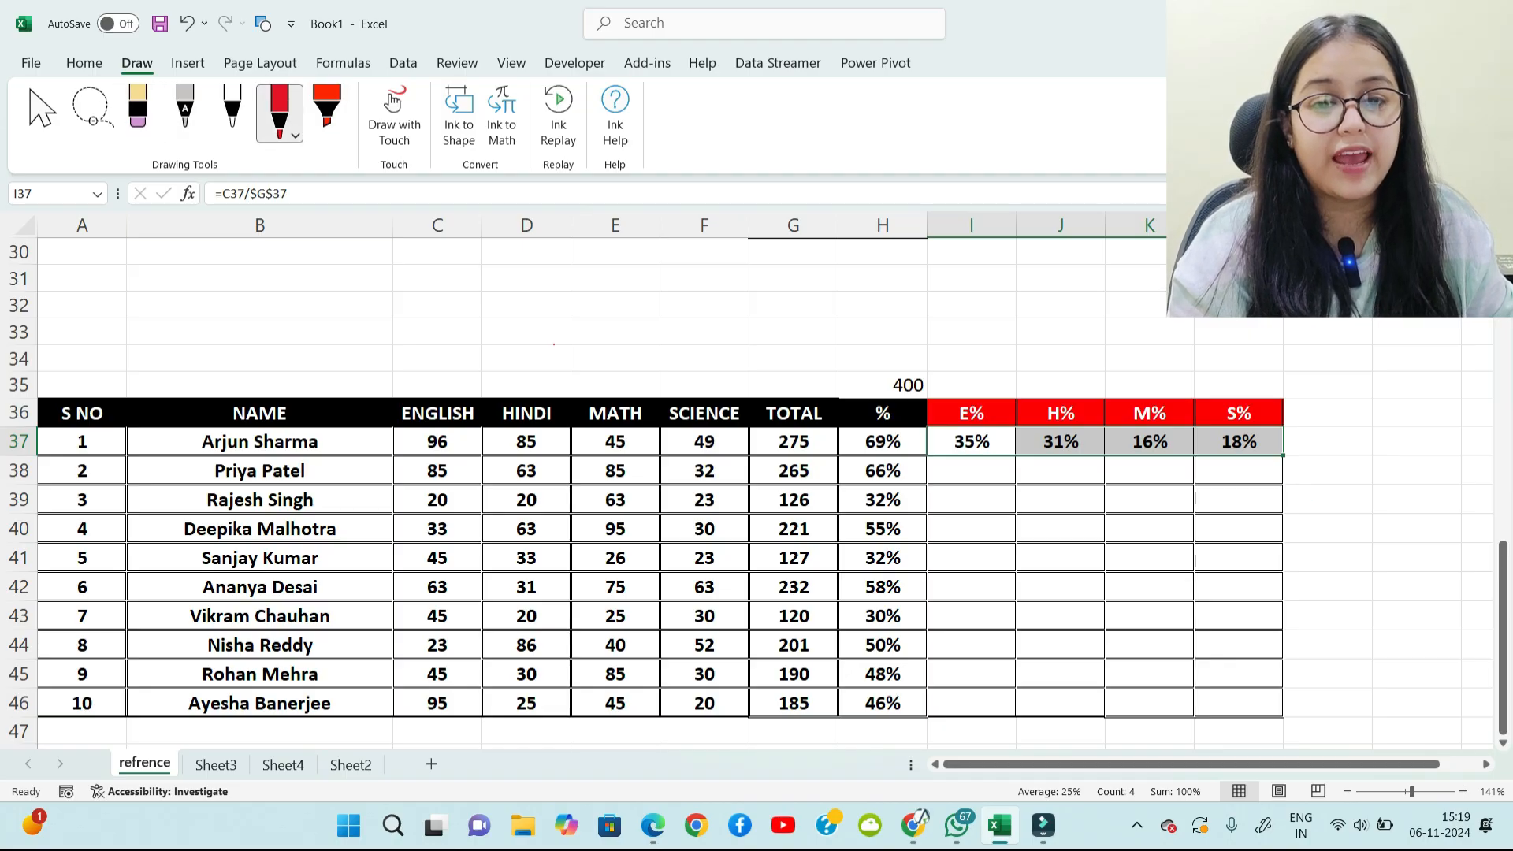
pyautogui.moveTo(539, 335)
pyautogui.mouseDown()
pyautogui.moveTo(548, 315)
pyautogui.moveTo(553, 340)
pyautogui.moveTo(590, 326)
pyautogui.moveTo(609, 346)
pyautogui.mouseUp()
pyautogui.moveTo(609, 291)
pyautogui.mouseDown()
pyautogui.moveTo(603, 327)
pyautogui.moveTo(664, 317)
pyautogui.mouseUp()
pyautogui.moveTo(680, 294); pyautogui.dragTo(693, 312)
pyautogui.moveTo(737, 305); pyautogui.dragTo(736, 321)
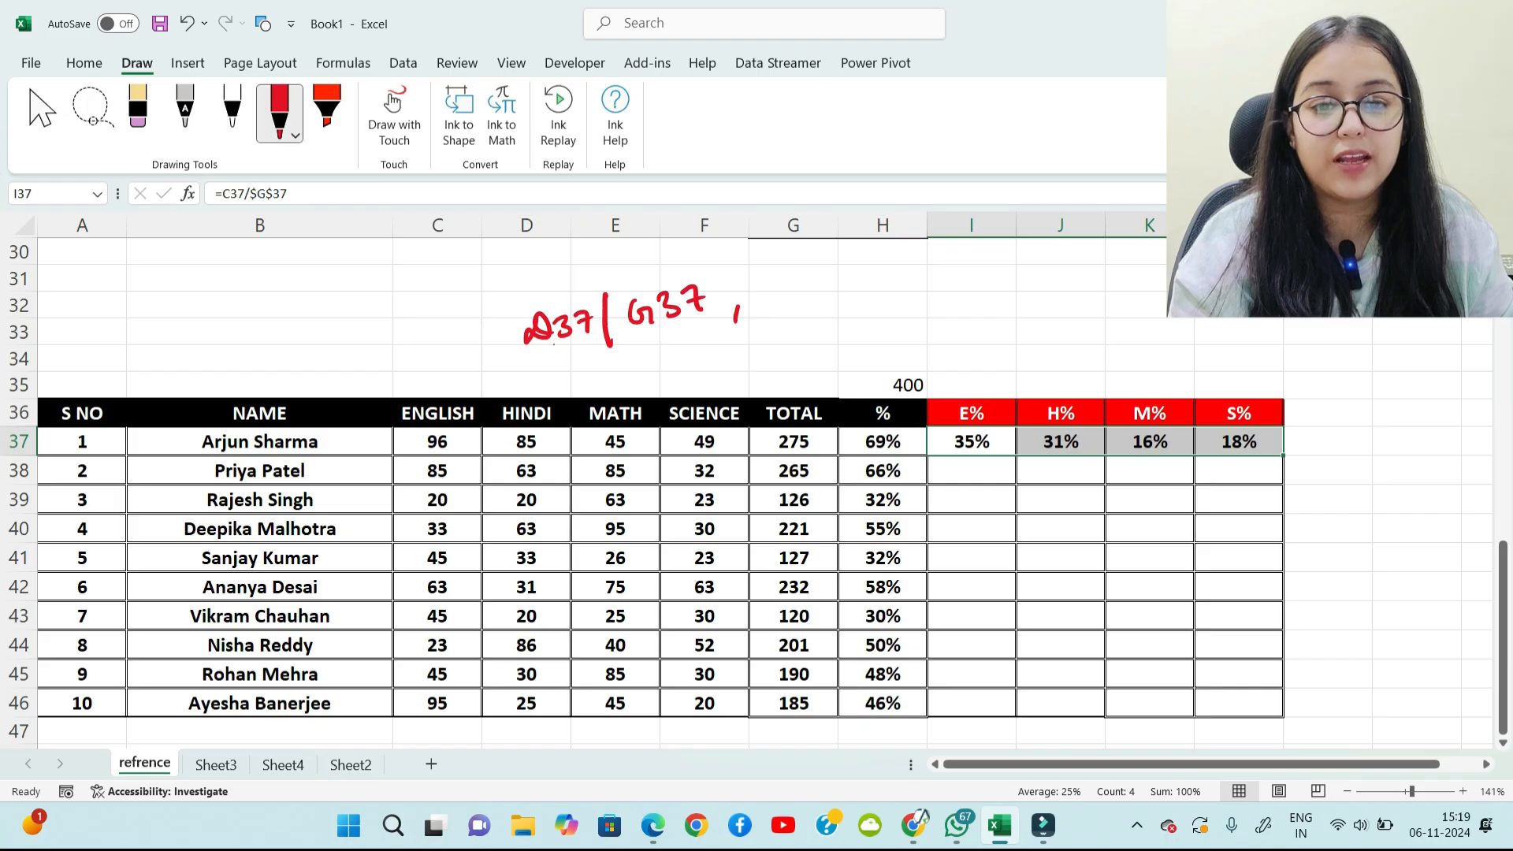
pyautogui.moveTo(804, 276)
pyautogui.mouseDown()
pyautogui.moveTo(831, 307)
pyautogui.moveTo(845, 302)
pyautogui.mouseUp()
pyautogui.moveTo(860, 272); pyautogui.dragTo(866, 295)
pyautogui.moveTo(903, 262)
pyautogui.mouseDown()
pyautogui.moveTo(906, 315)
pyautogui.moveTo(986, 287)
pyautogui.mouseUp()
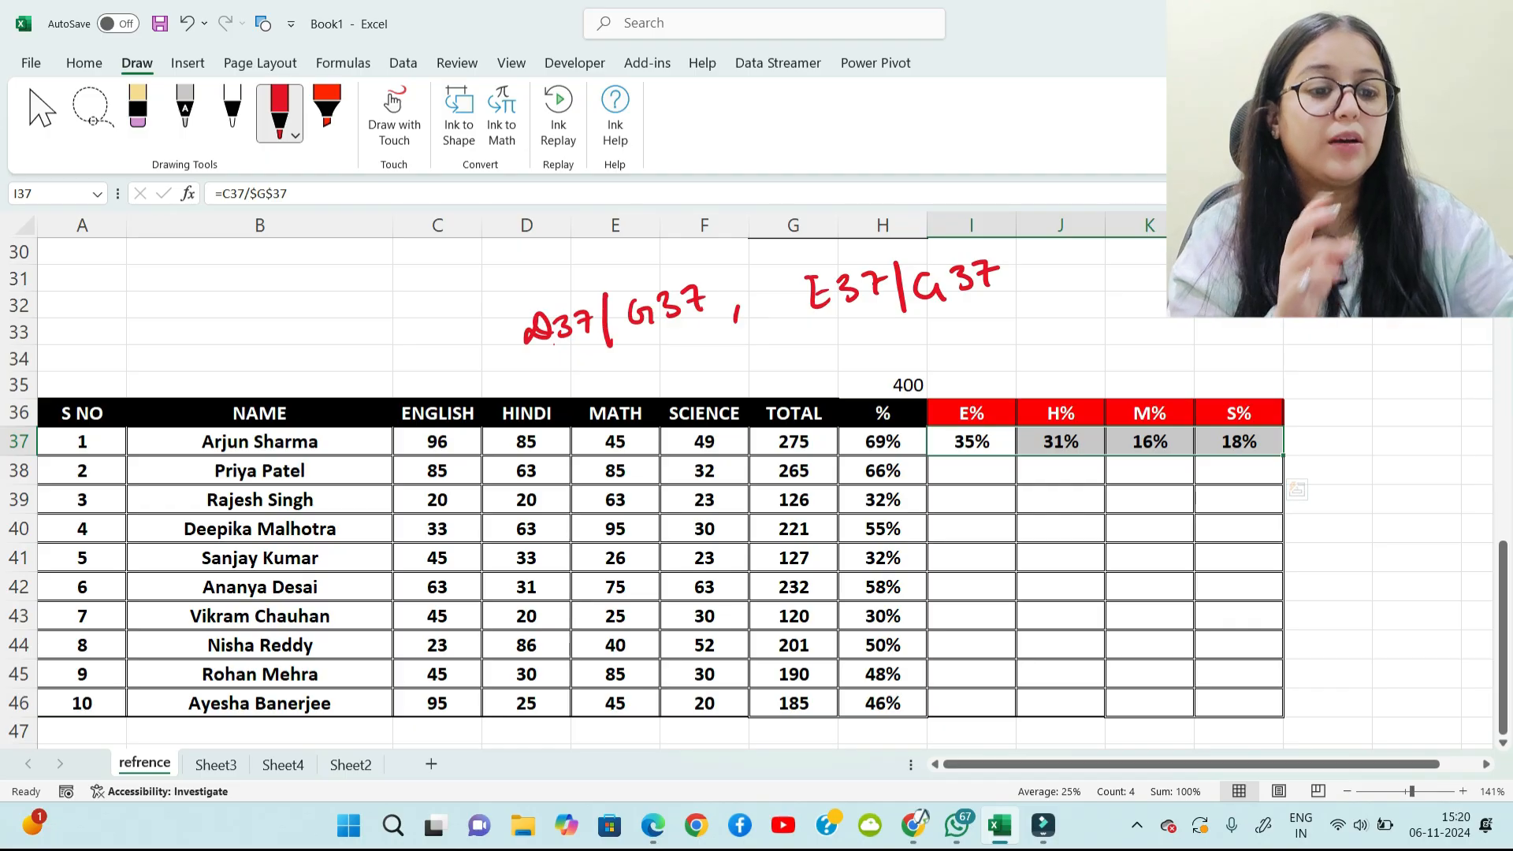
# Step: Check the copied formulas in J37, K37 and L37 one by one
pyautogui.press('Right')
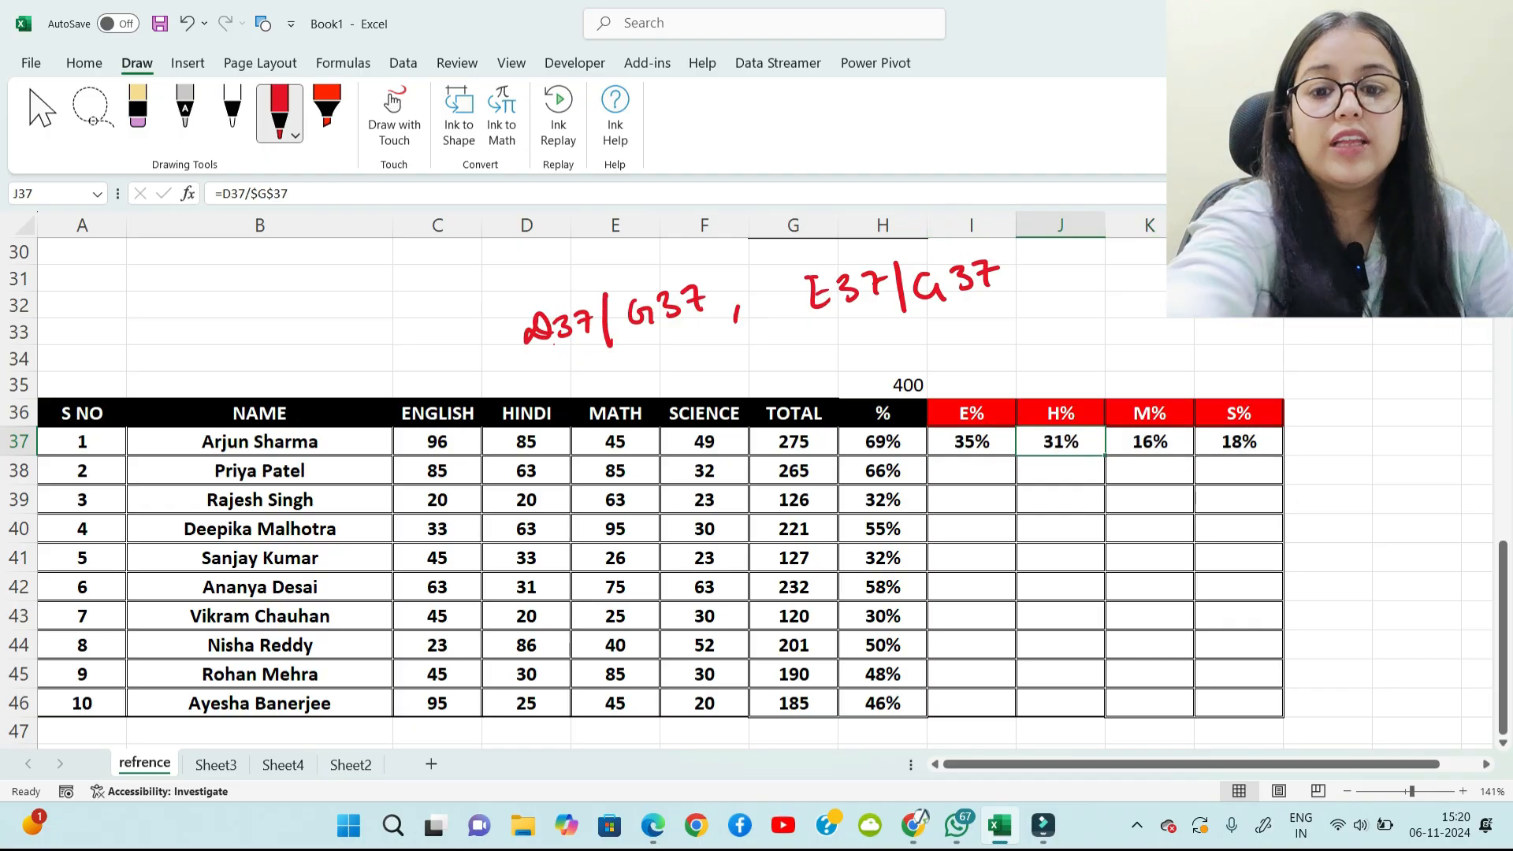
pyautogui.press('Right')
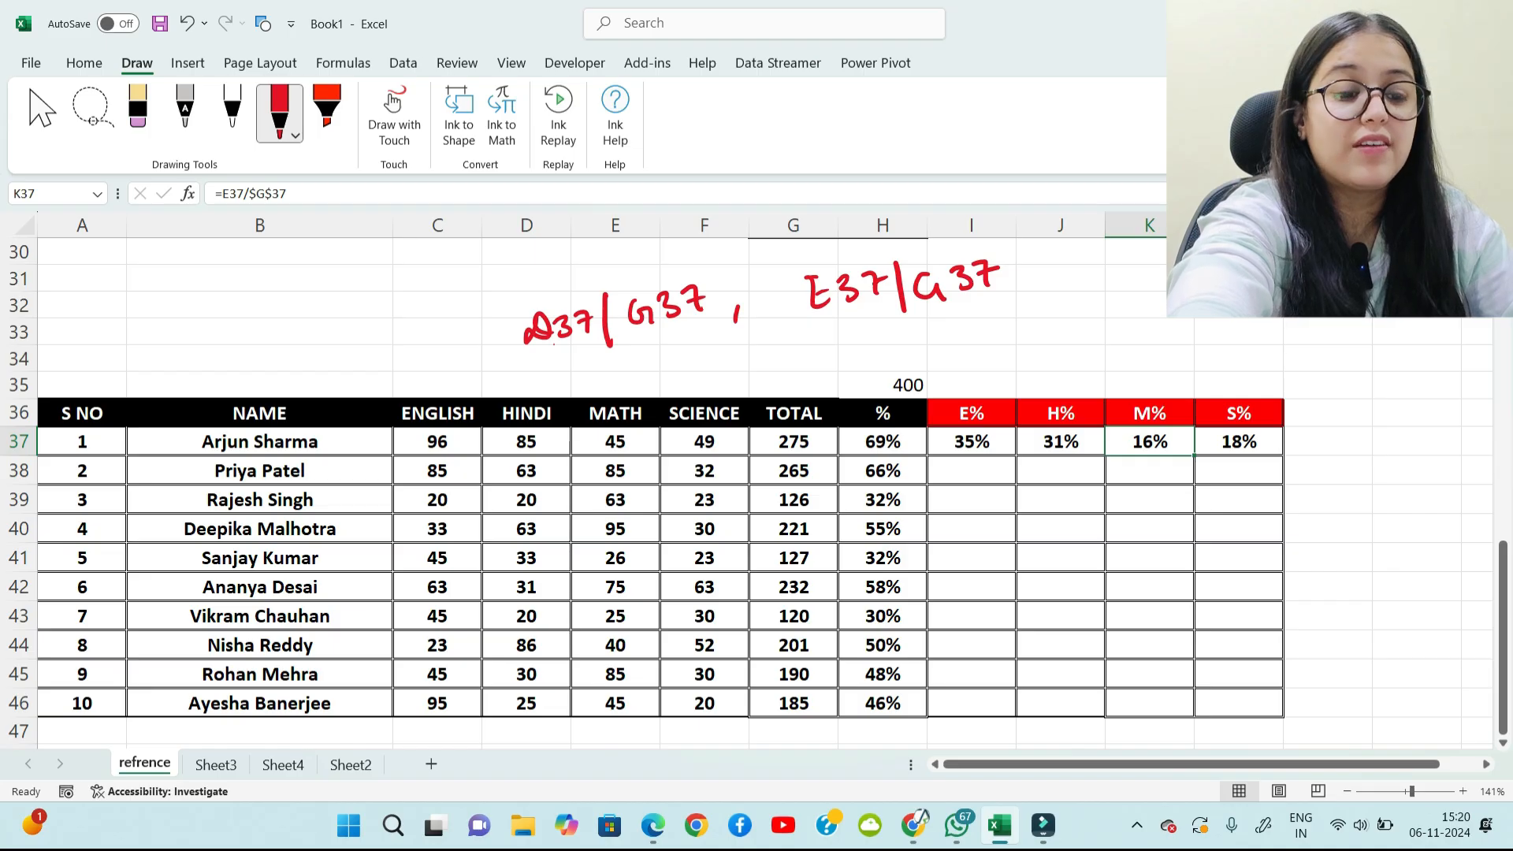
pyautogui.press('Right')
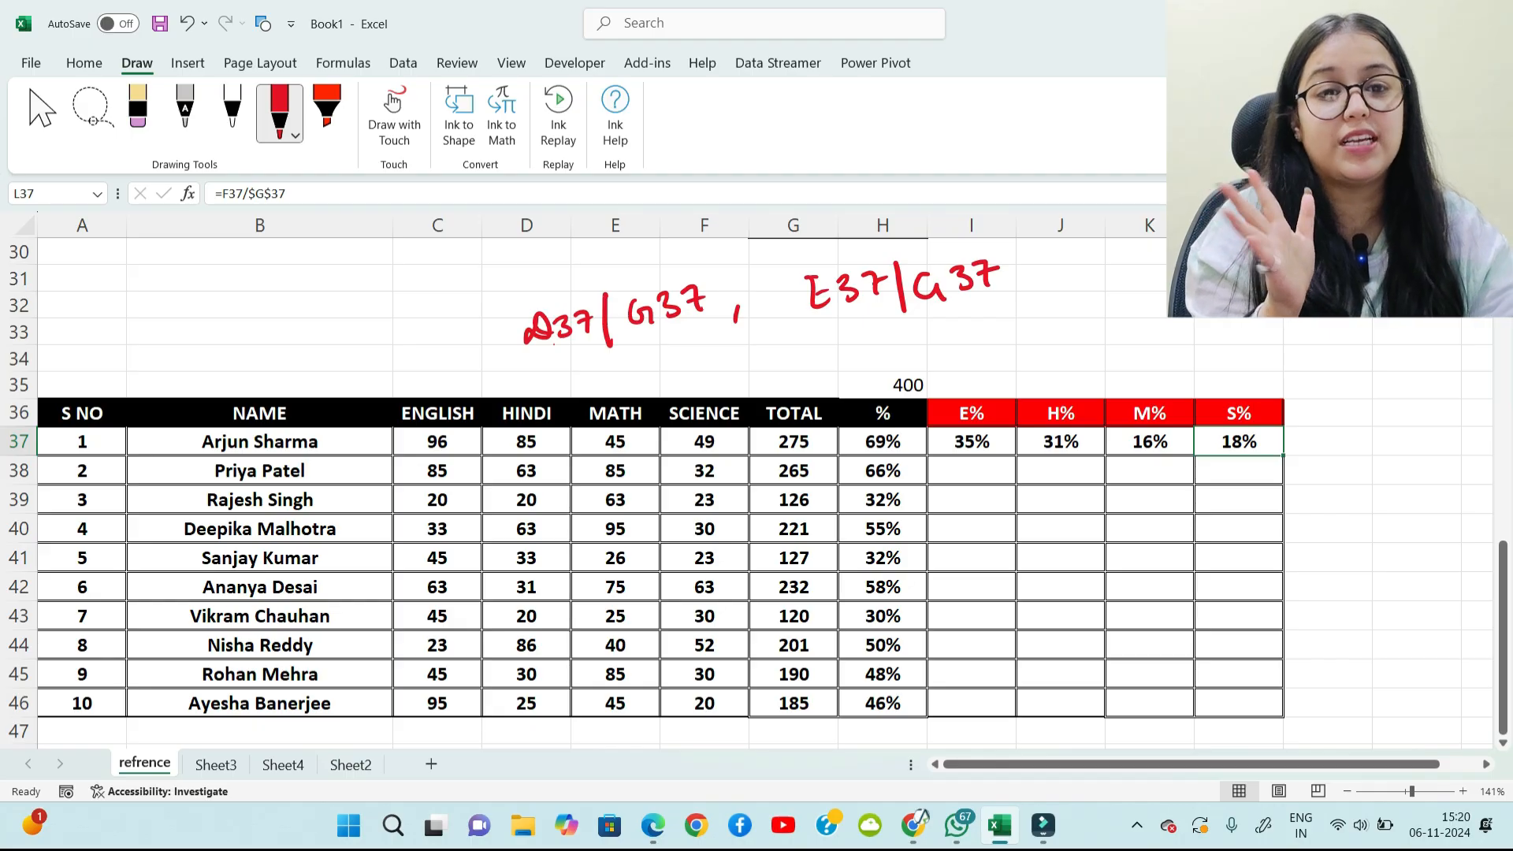
# Step: Fill the percentage formulas in I37:L37 down to row 46 for all the students
pyautogui.press('Left')
pyautogui.press('Left')
pyautogui.press('Left')
pyautogui.hotkey('shift', 'Right')
pyautogui.hotkey('shift', 'Right')
pyautogui.hotkey('shift', 'Right')
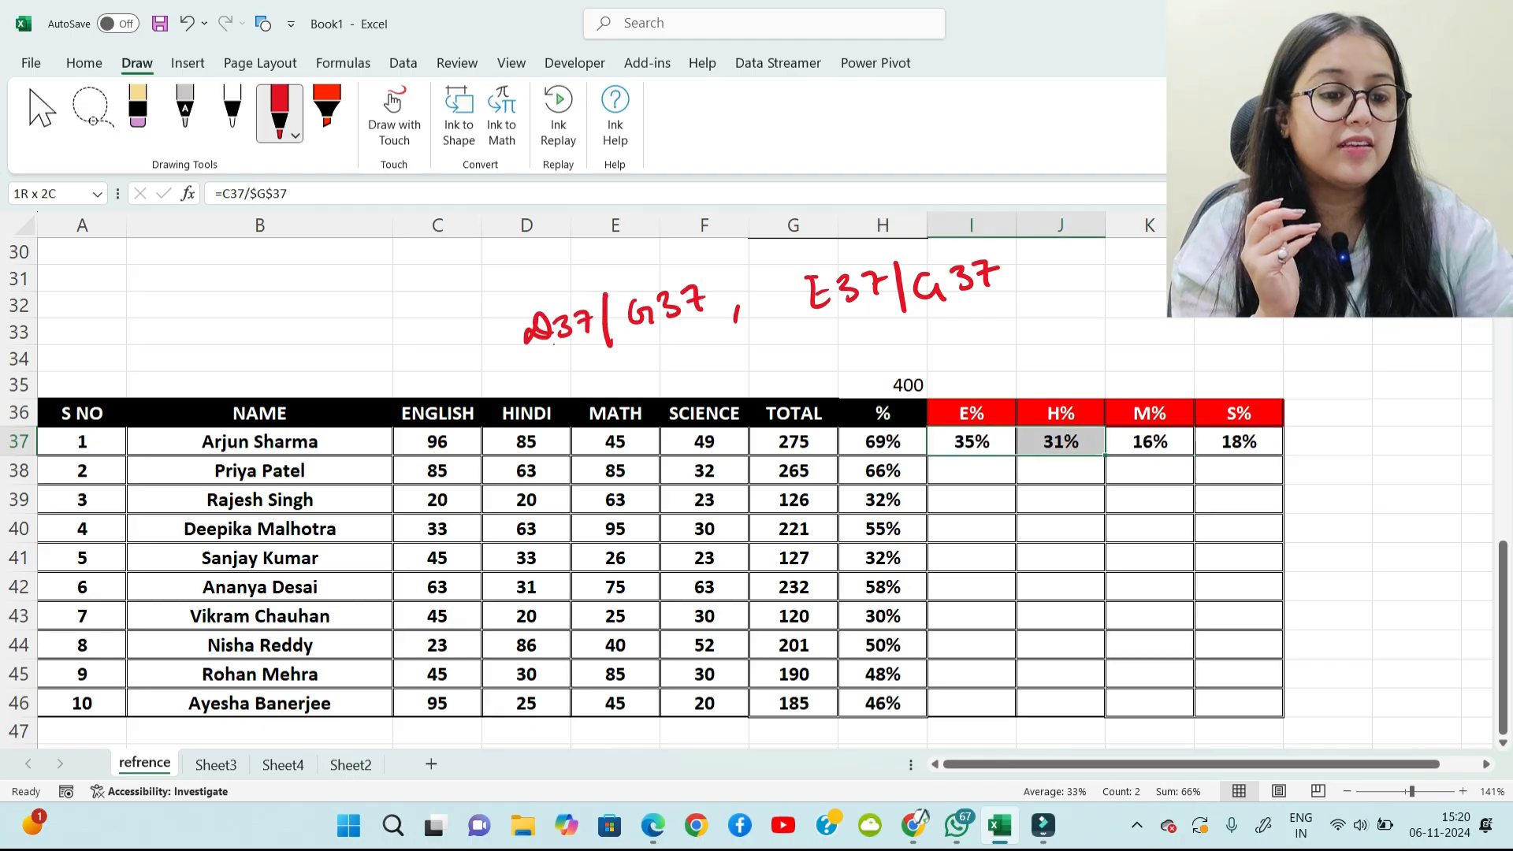
pyautogui.moveTo(1283, 455); pyautogui.dragTo(1284, 717)
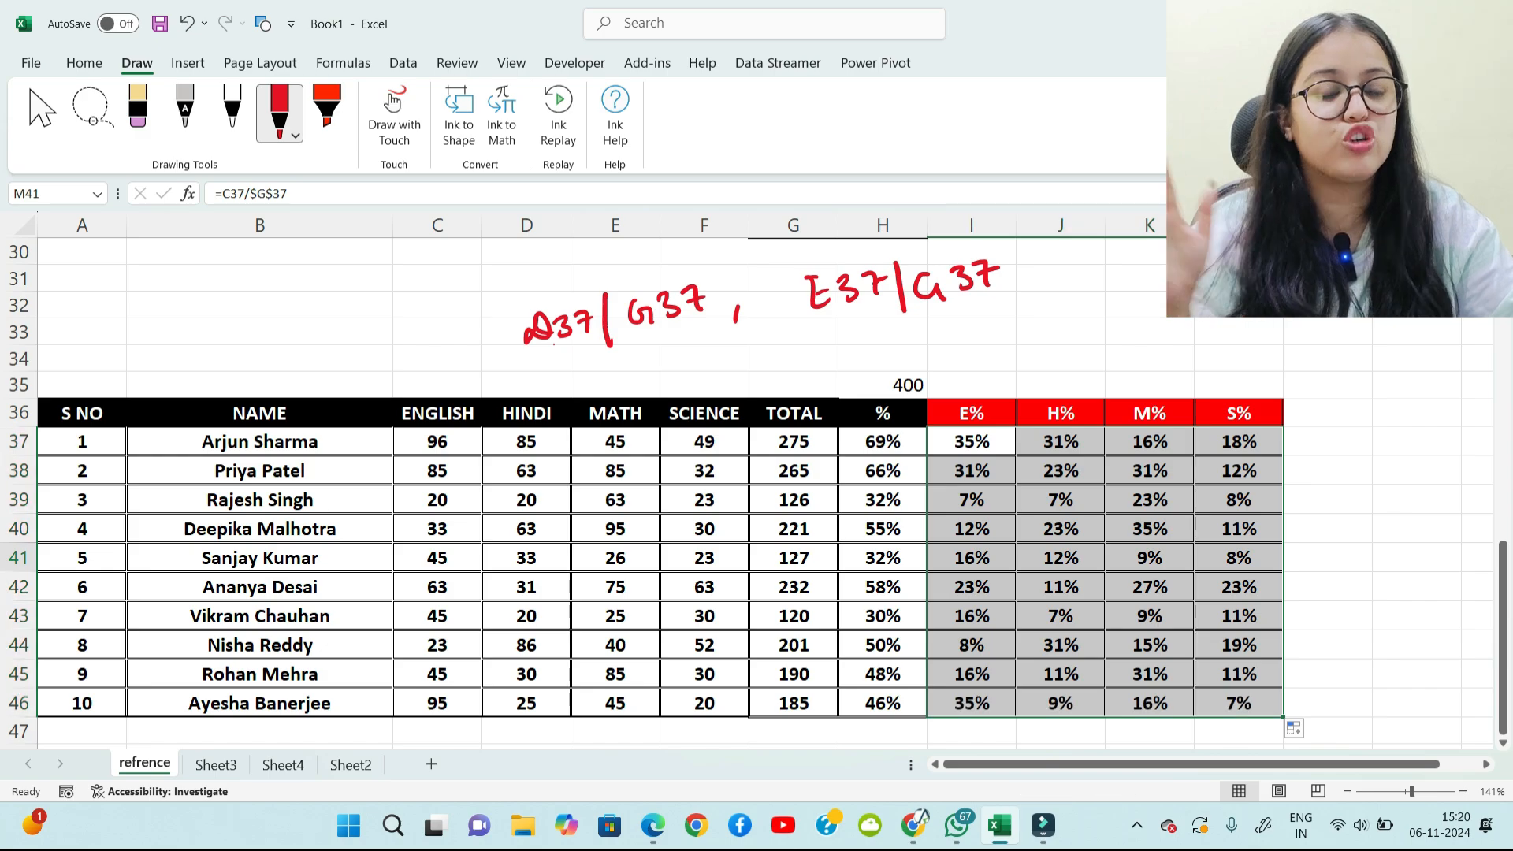
pyautogui.click(1328, 557)
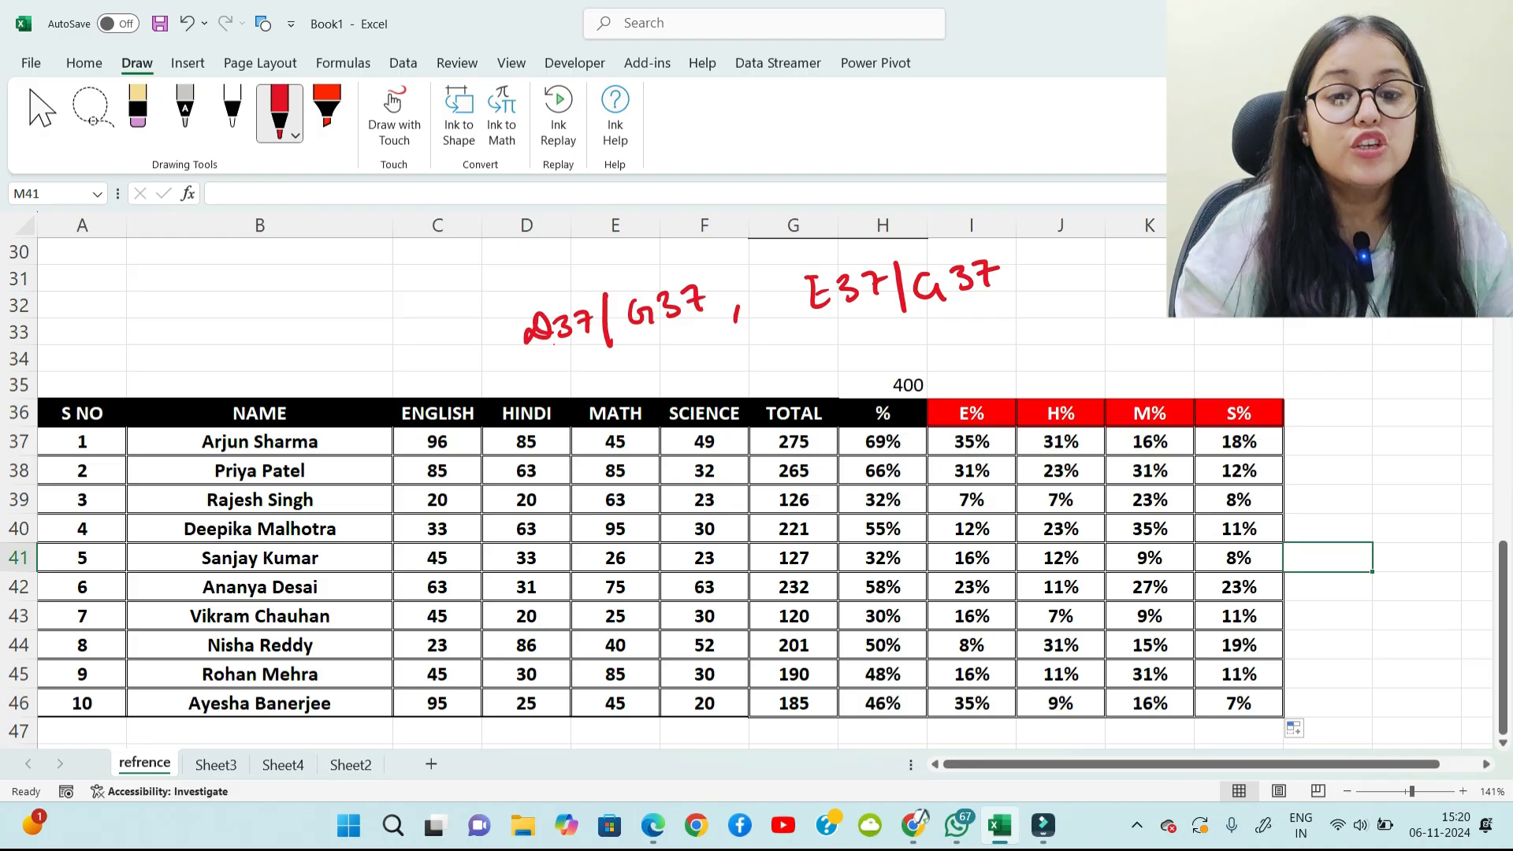
# Step: In red ink, label the first student's marks and total C to G, circling G, and mark the second student's English mark 38C and underline the total
pyautogui.moveTo(455, 442)
pyautogui.mouseDown()
pyautogui.moveTo(566, 431)
pyautogui.moveTo(479, 455)
pyautogui.moveTo(656, 454)
pyautogui.mouseUp()
pyautogui.moveTo(634, 446); pyautogui.dragTo(833, 448)
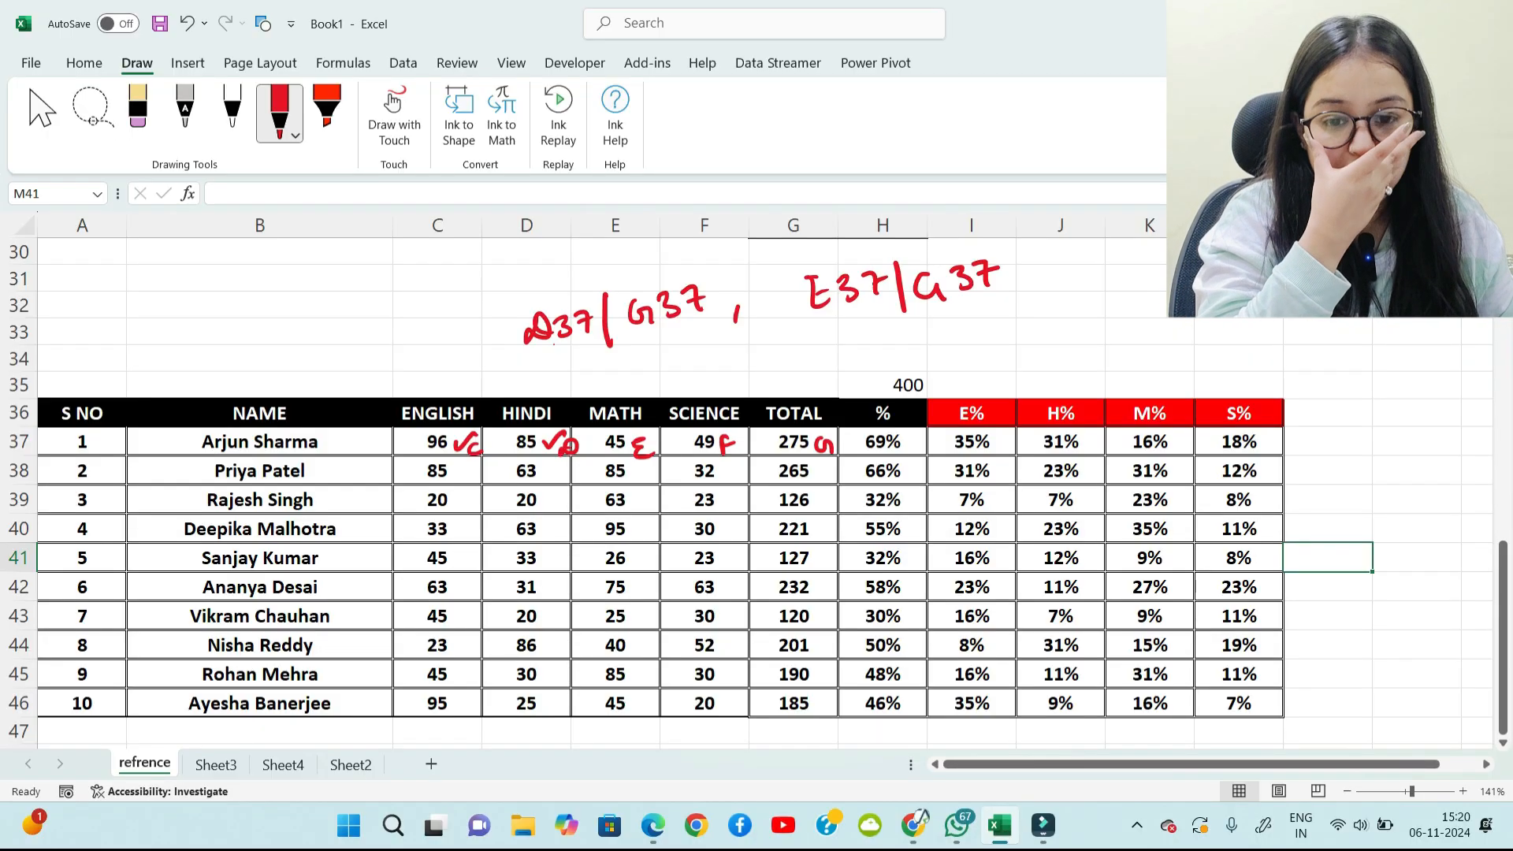
pyautogui.moveTo(456, 471)
pyautogui.mouseDown()
pyautogui.moveTo(478, 464)
pyautogui.moveTo(402, 479)
pyautogui.mouseUp()
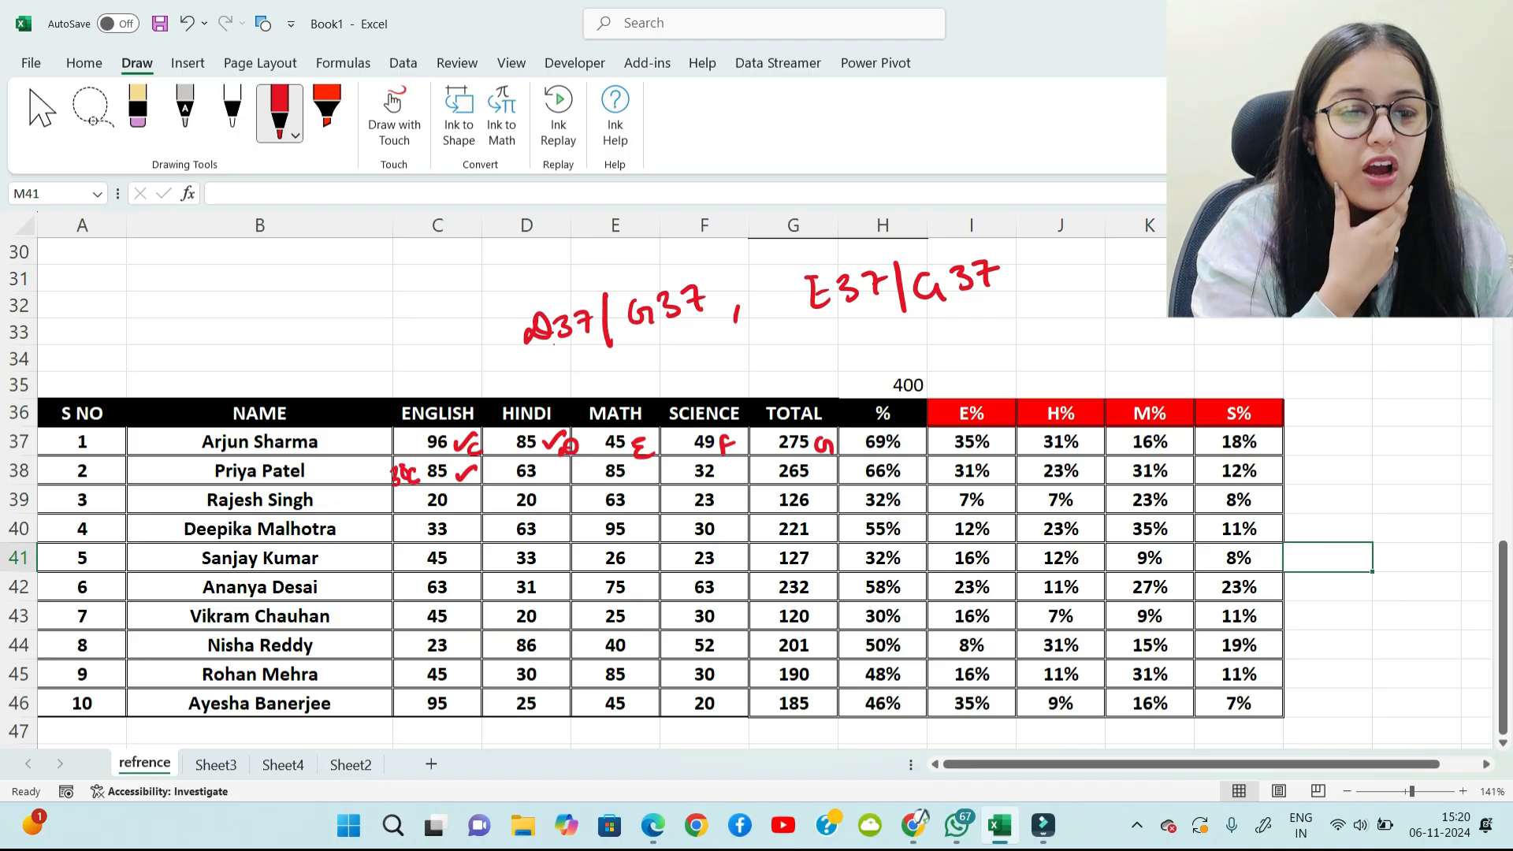
pyautogui.moveTo(776, 482)
pyautogui.mouseDown()
pyautogui.moveTo(843, 465)
pyautogui.moveTo(812, 431)
pyautogui.mouseUp()
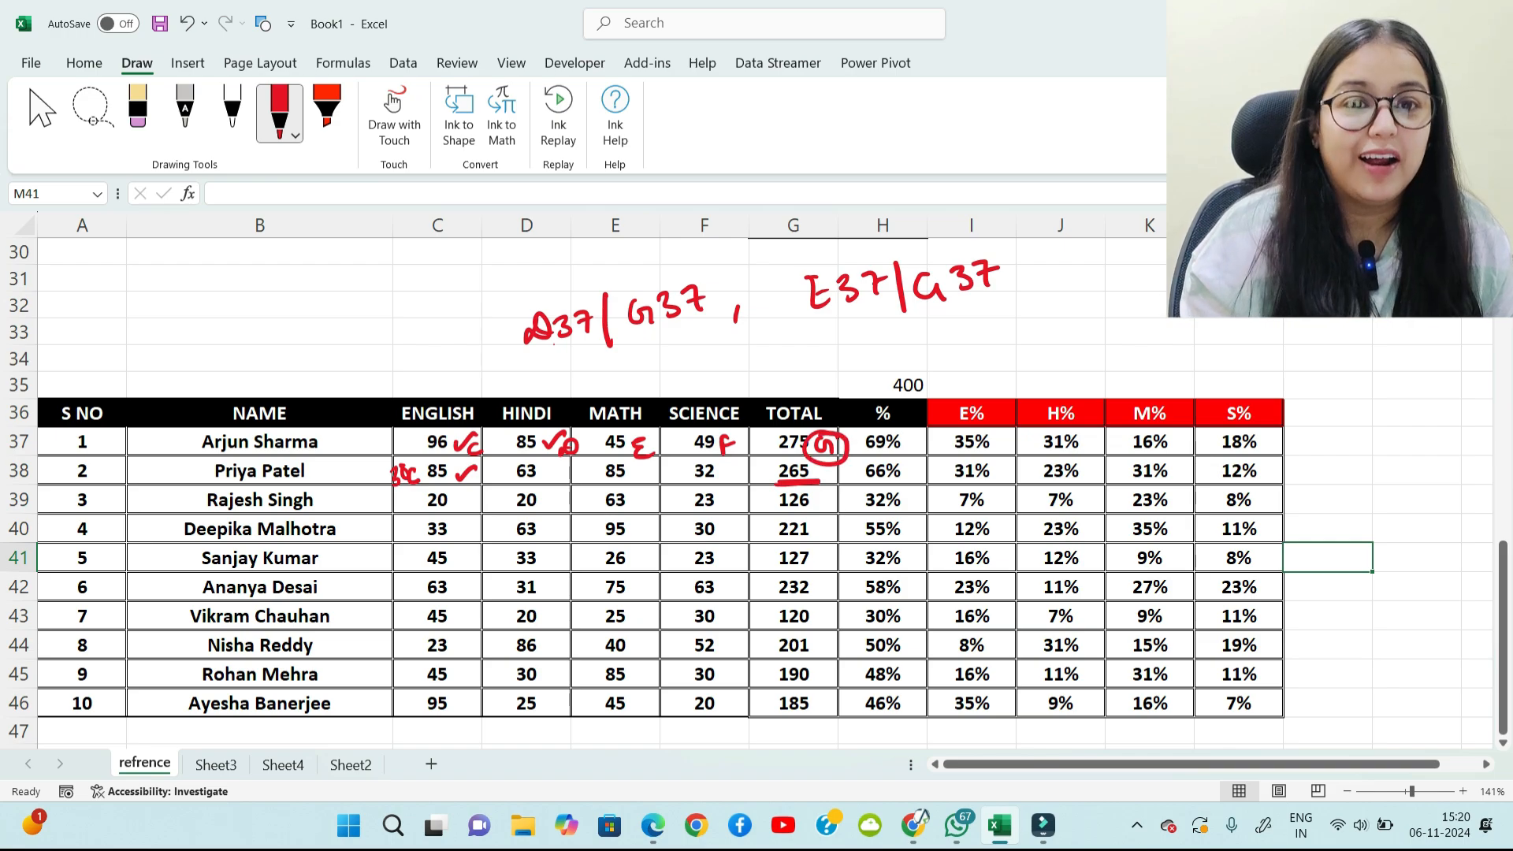
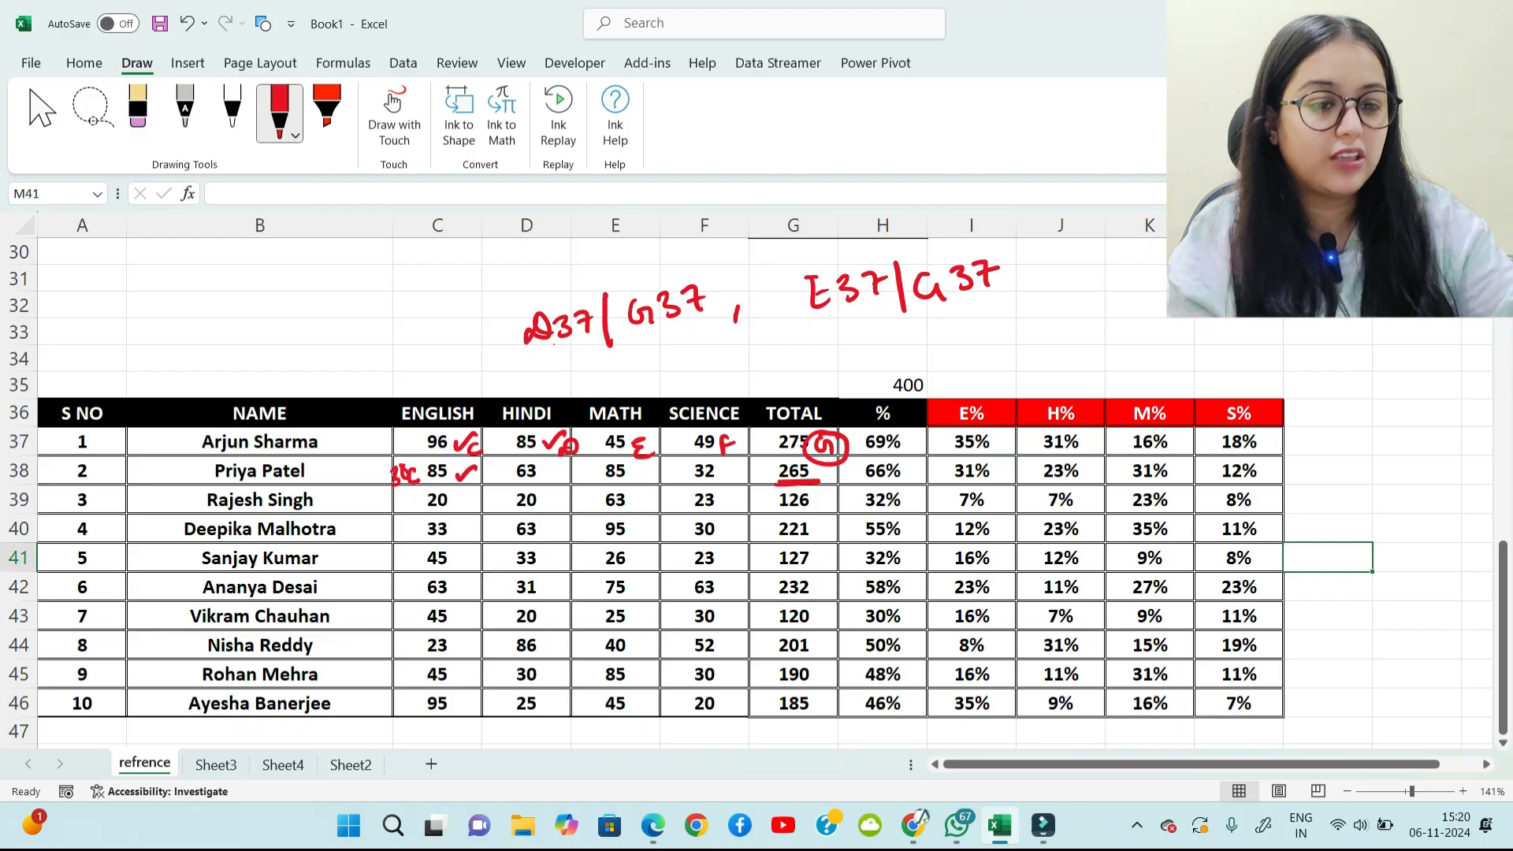
# Step: Go through the formulas in I38 and I39, circling the second student's total and handwriting 39C beside the third student's English mark in red
pyautogui.click(972, 470)
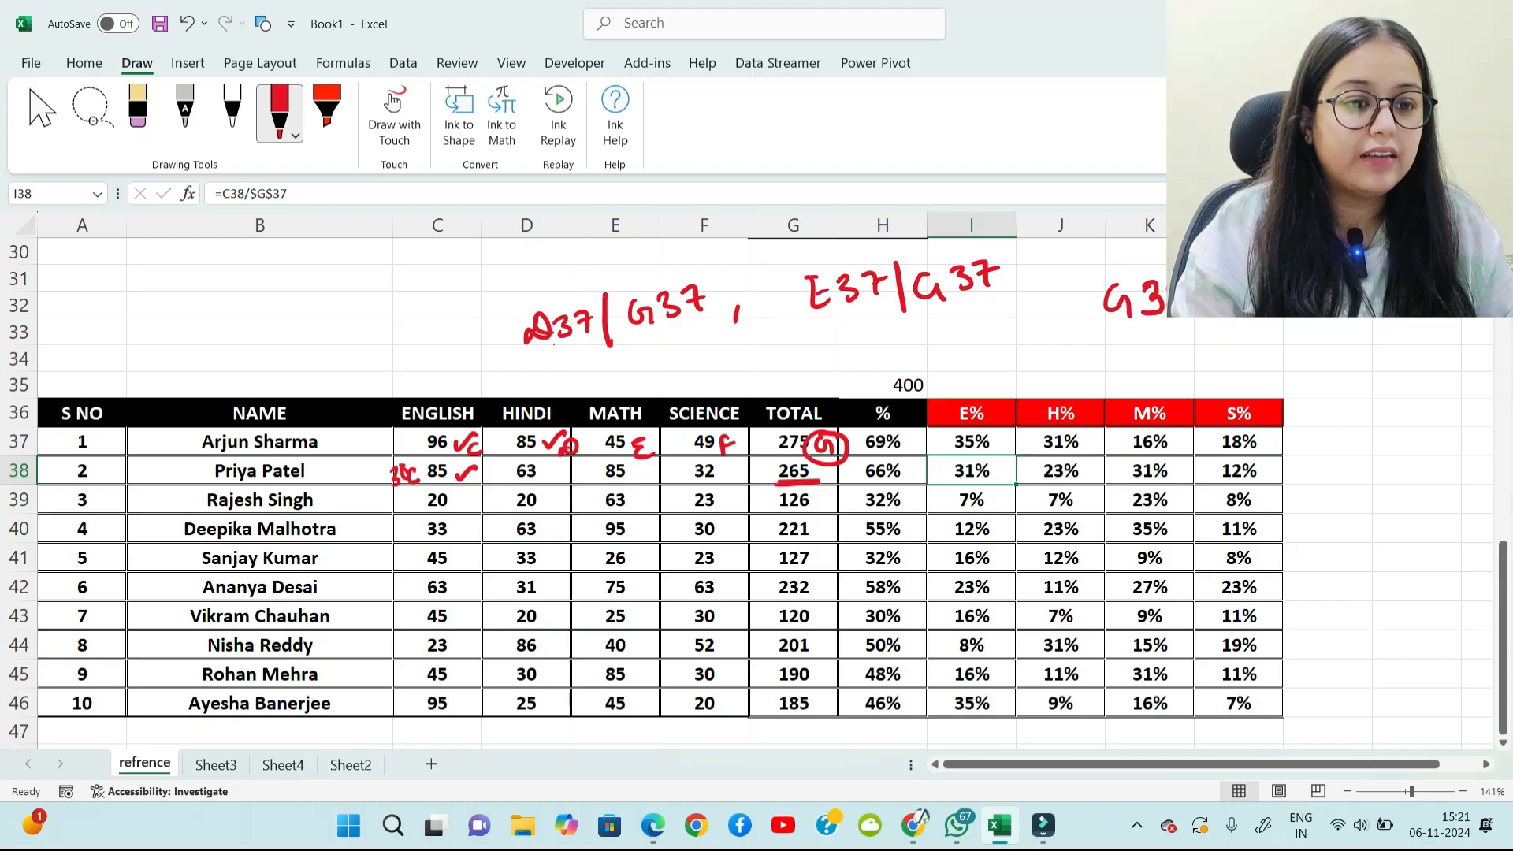
pyautogui.moveTo(822, 471)
pyautogui.mouseDown()
pyautogui.moveTo(770, 475)
pyautogui.moveTo(819, 465)
pyautogui.mouseUp()
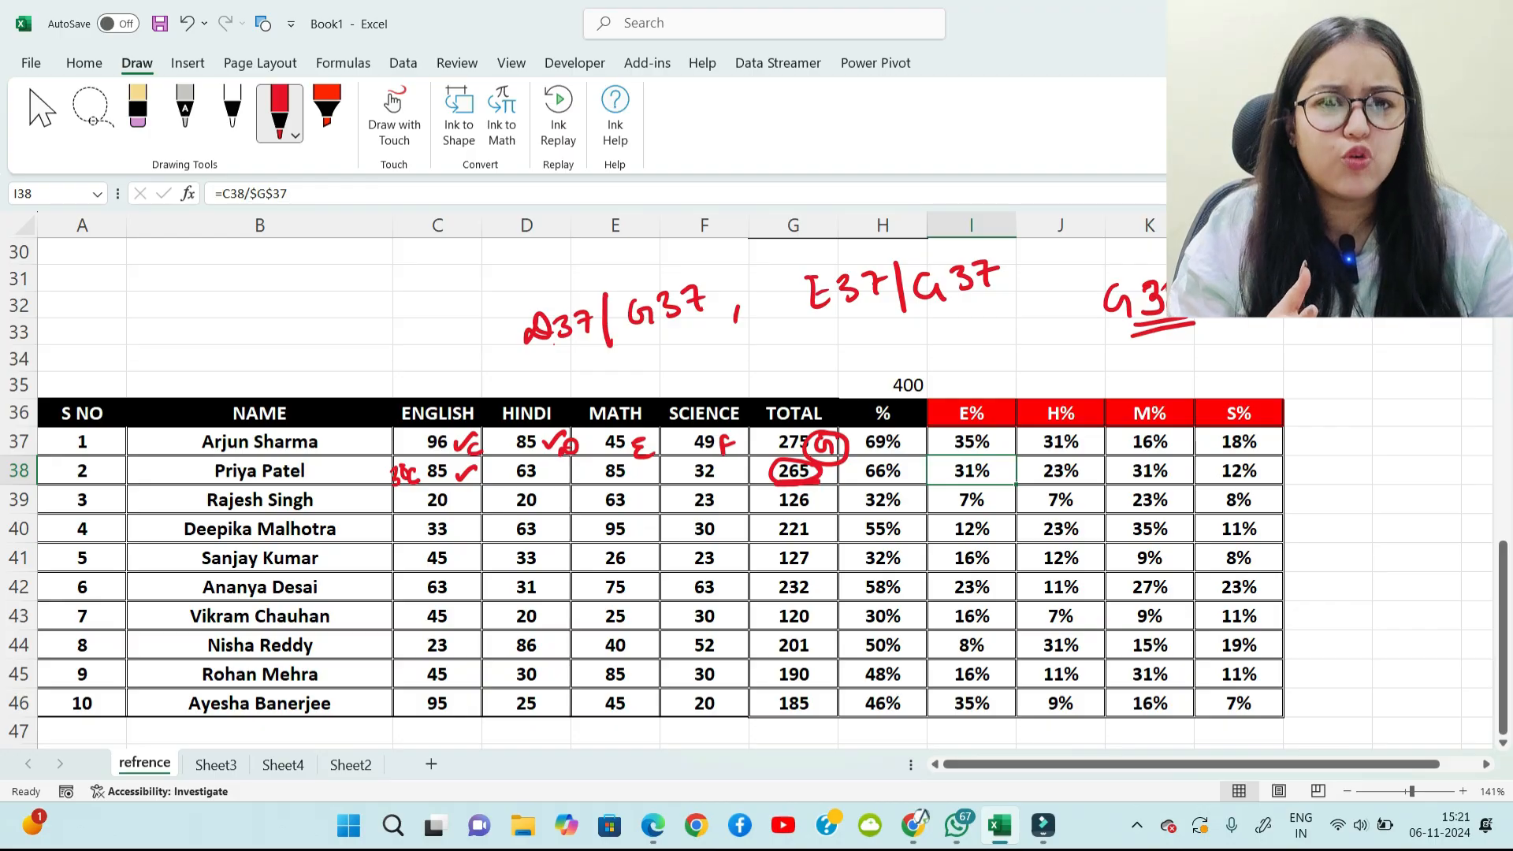
pyautogui.press('Down')
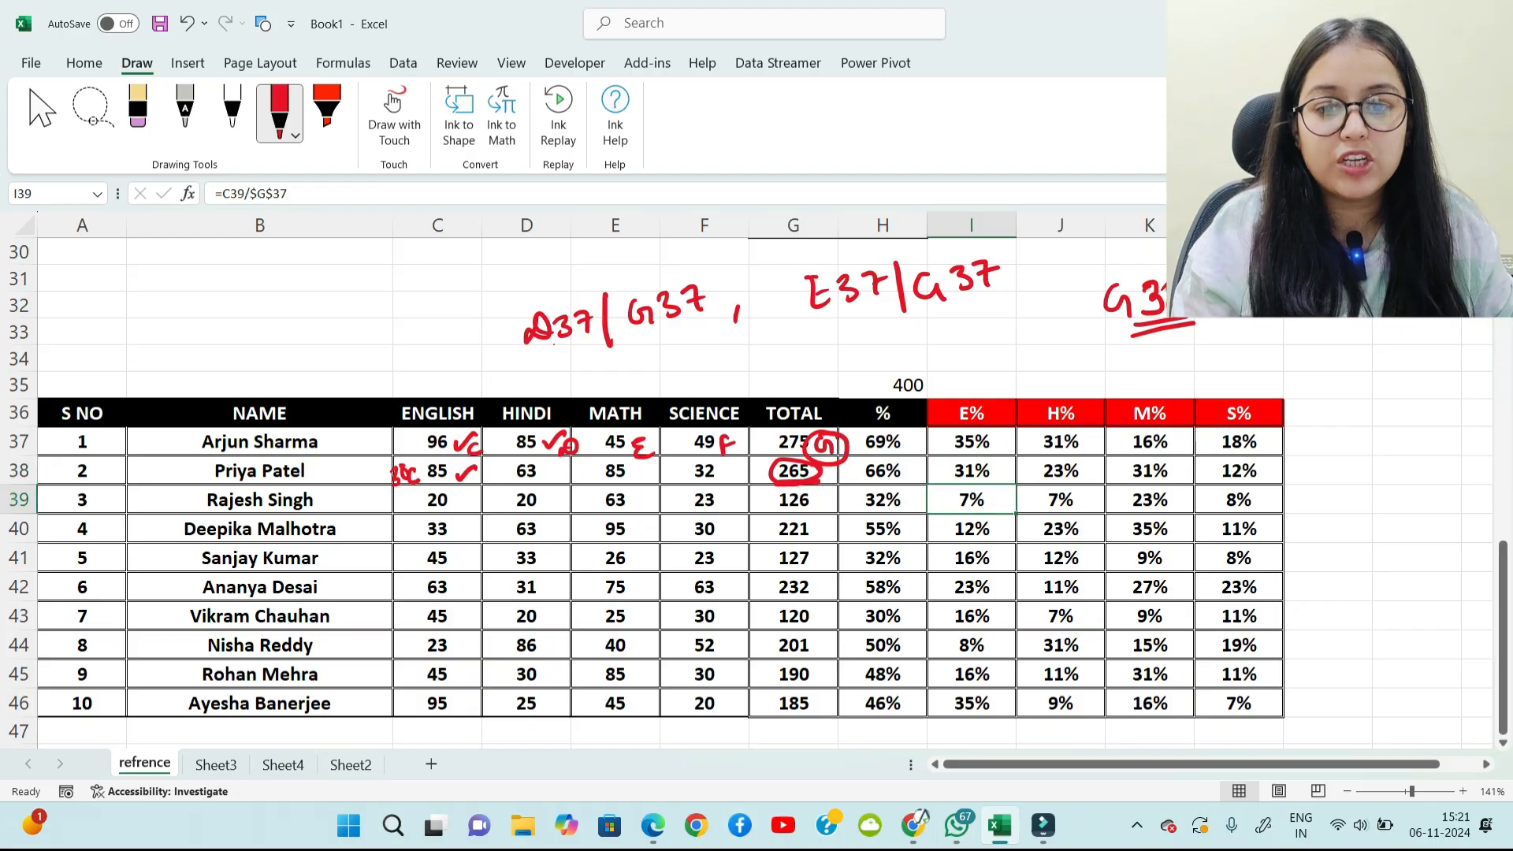
pyautogui.moveTo(398, 498)
pyautogui.mouseDown()
pyautogui.moveTo(417, 512)
pyautogui.moveTo(394, 517)
pyautogui.moveTo(406, 509)
pyautogui.mouseUp()
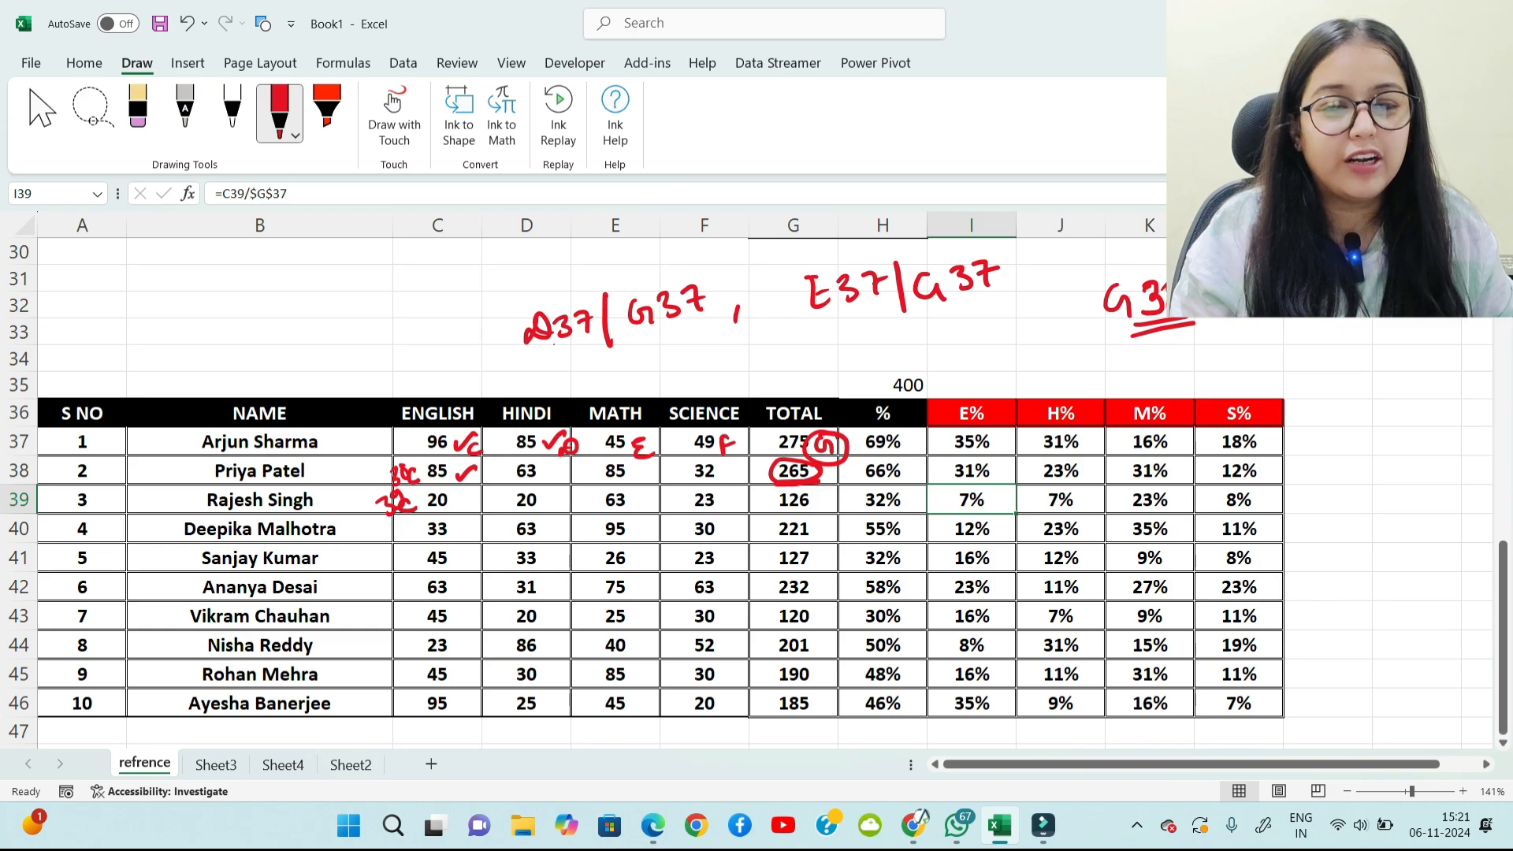
# Step: In red ink, circle the third student's total, draw an arrow up at the formula, and draw a long arrow down beside the totals
pyautogui.moveTo(810, 487)
pyautogui.mouseDown()
pyautogui.moveTo(782, 518)
pyautogui.moveTo(797, 491)
pyautogui.mouseUp()
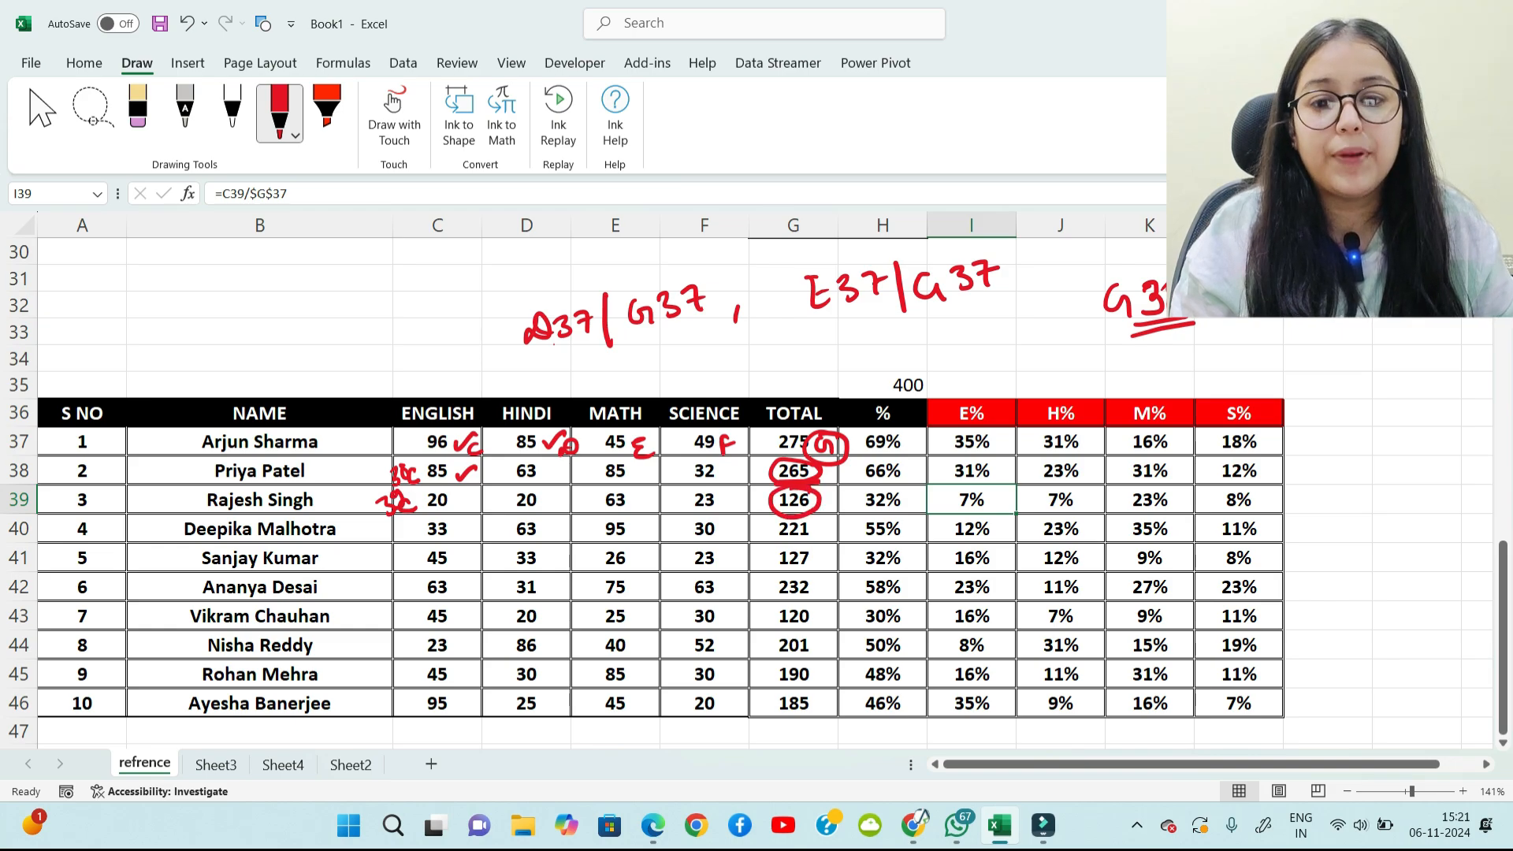
pyautogui.moveTo(239, 273)
pyautogui.mouseDown()
pyautogui.moveTo(238, 246)
pyautogui.moveTo(261, 254)
pyautogui.mouseUp()
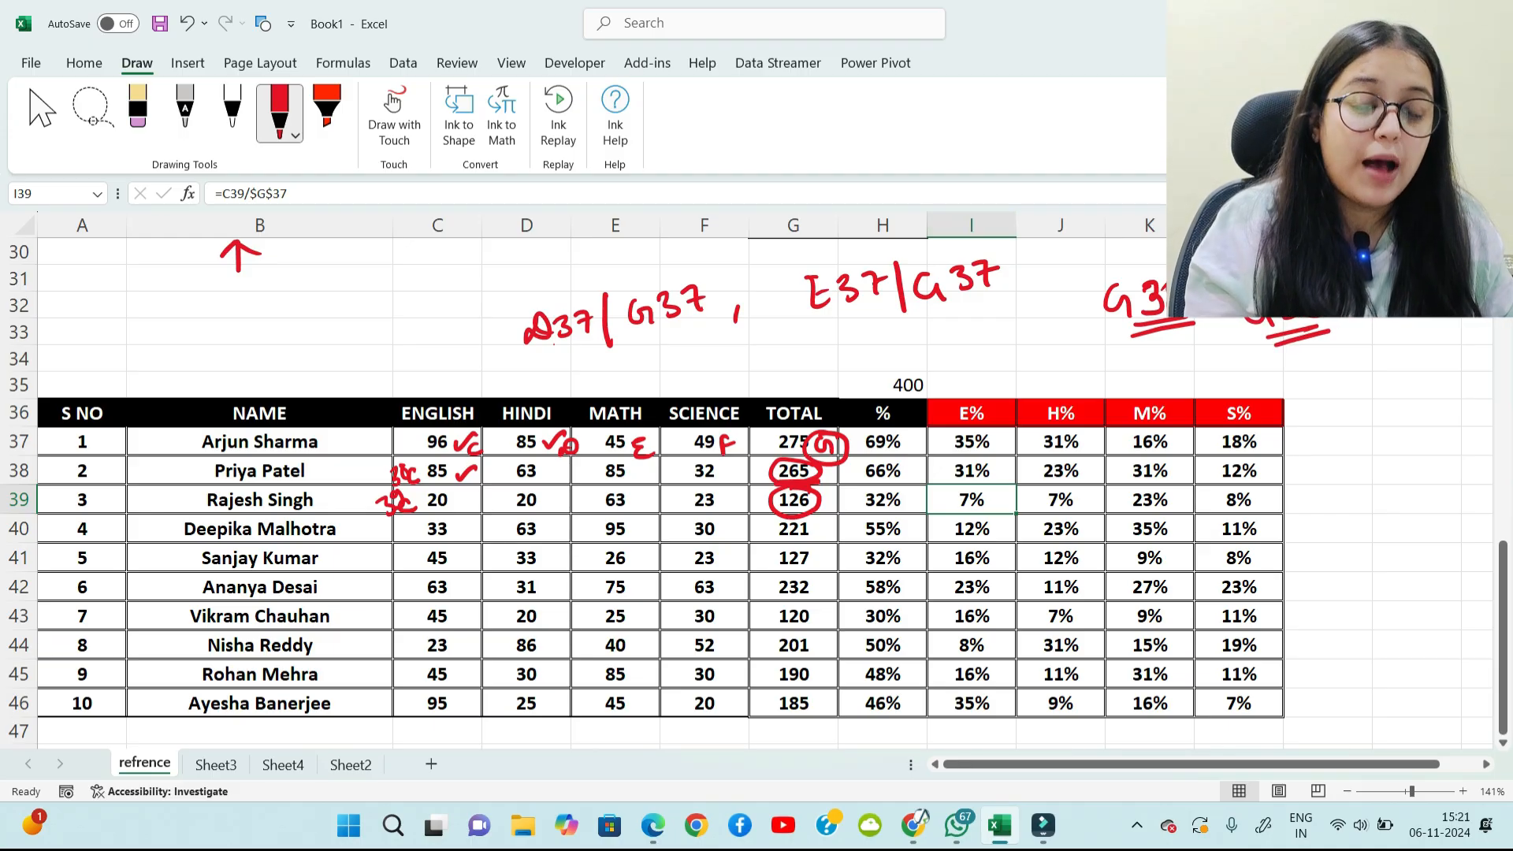
pyautogui.moveTo(849, 437); pyautogui.dragTo(858, 676)
pyautogui.moveTo(843, 660)
pyautogui.mouseDown()
pyautogui.moveTo(856, 681)
pyautogui.moveTo(869, 660)
pyautogui.mouseUp()
# Step: Handwrite G40, G41, G42 and G43 in red beside the table and underline G43
pyautogui.moveTo(1365, 357)
pyautogui.mouseDown()
pyautogui.moveTo(1387, 433)
pyautogui.moveTo(1415, 442)
pyautogui.mouseUp()
pyautogui.moveTo(1420, 420)
pyautogui.mouseDown()
pyautogui.moveTo(1425, 447)
pyautogui.moveTo(1372, 508)
pyautogui.moveTo(1387, 509)
pyautogui.mouseUp()
pyautogui.moveTo(1399, 493)
pyautogui.mouseDown()
pyautogui.moveTo(1415, 513)
pyautogui.moveTo(1448, 514)
pyautogui.mouseUp()
pyautogui.moveTo(1388, 565)
pyautogui.mouseDown()
pyautogui.moveTo(1380, 602)
pyautogui.moveTo(1438, 603)
pyautogui.mouseUp()
pyautogui.moveTo(1393, 621); pyautogui.dragTo(1444, 606)
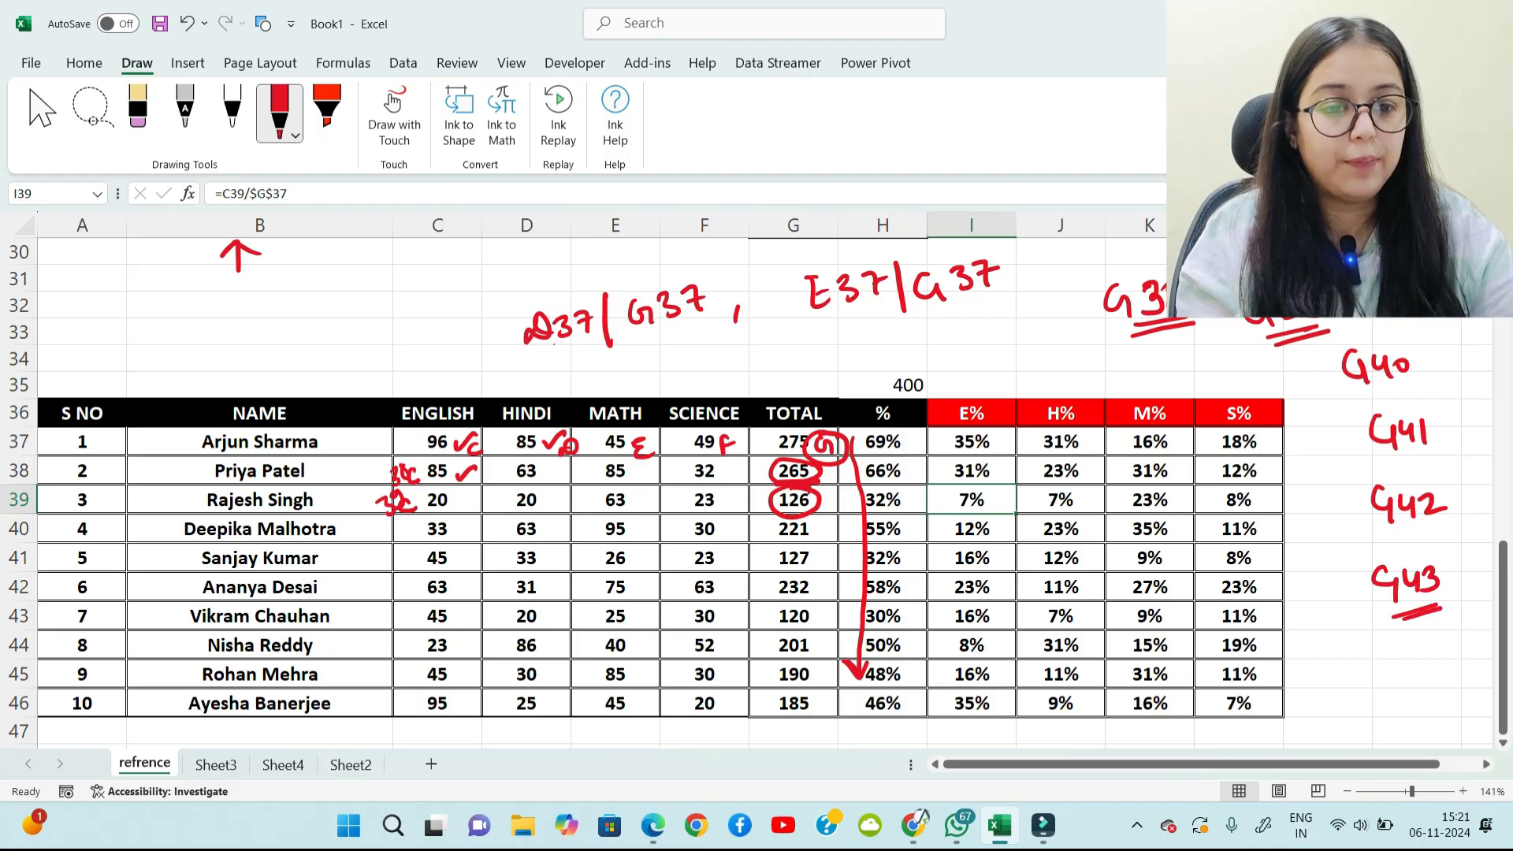
# Step: Go down the E% formulas in I40, I41 and I42 to check which total cell each one divides by
pyautogui.press('Down')
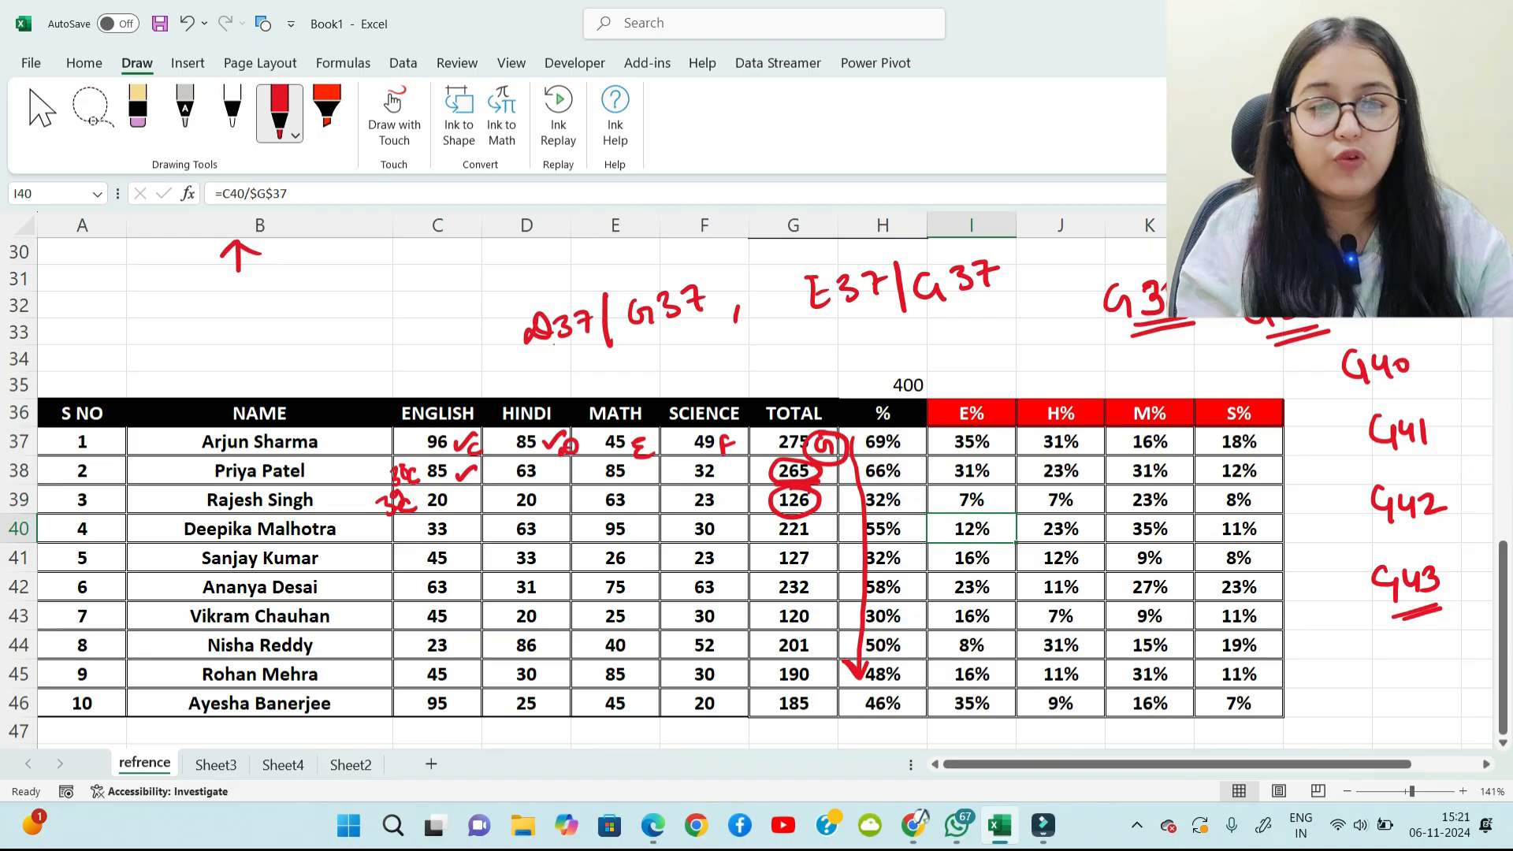
pyautogui.press('Down')
pyautogui.press('Down')
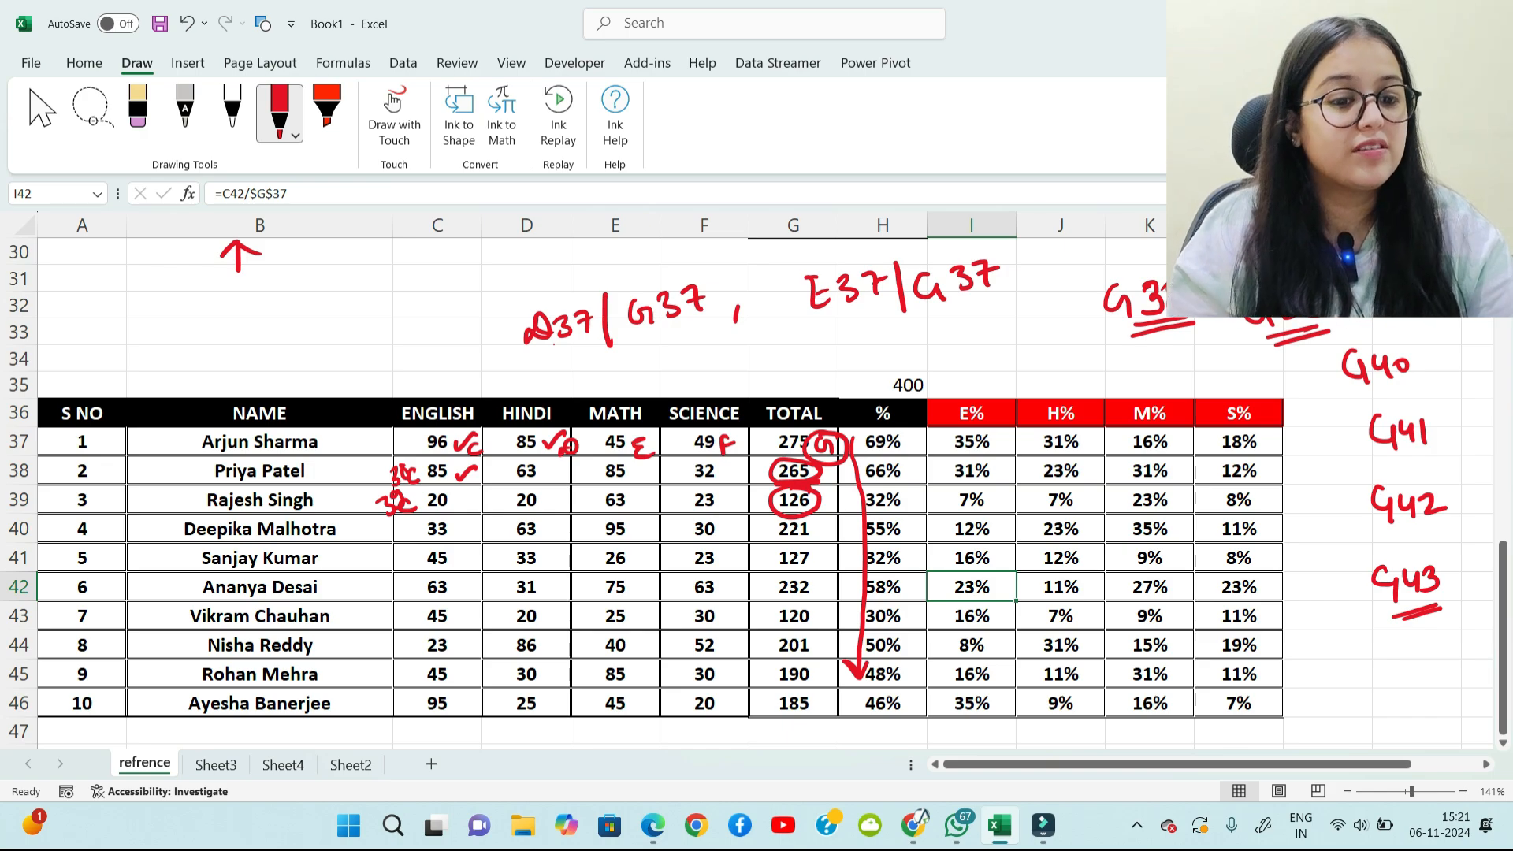
# Step: Clear the percentage formulas in I38:L46 and J37:L37, and look over the one in I37
pyautogui.moveTo(971, 471); pyautogui.dragTo(1239, 703)
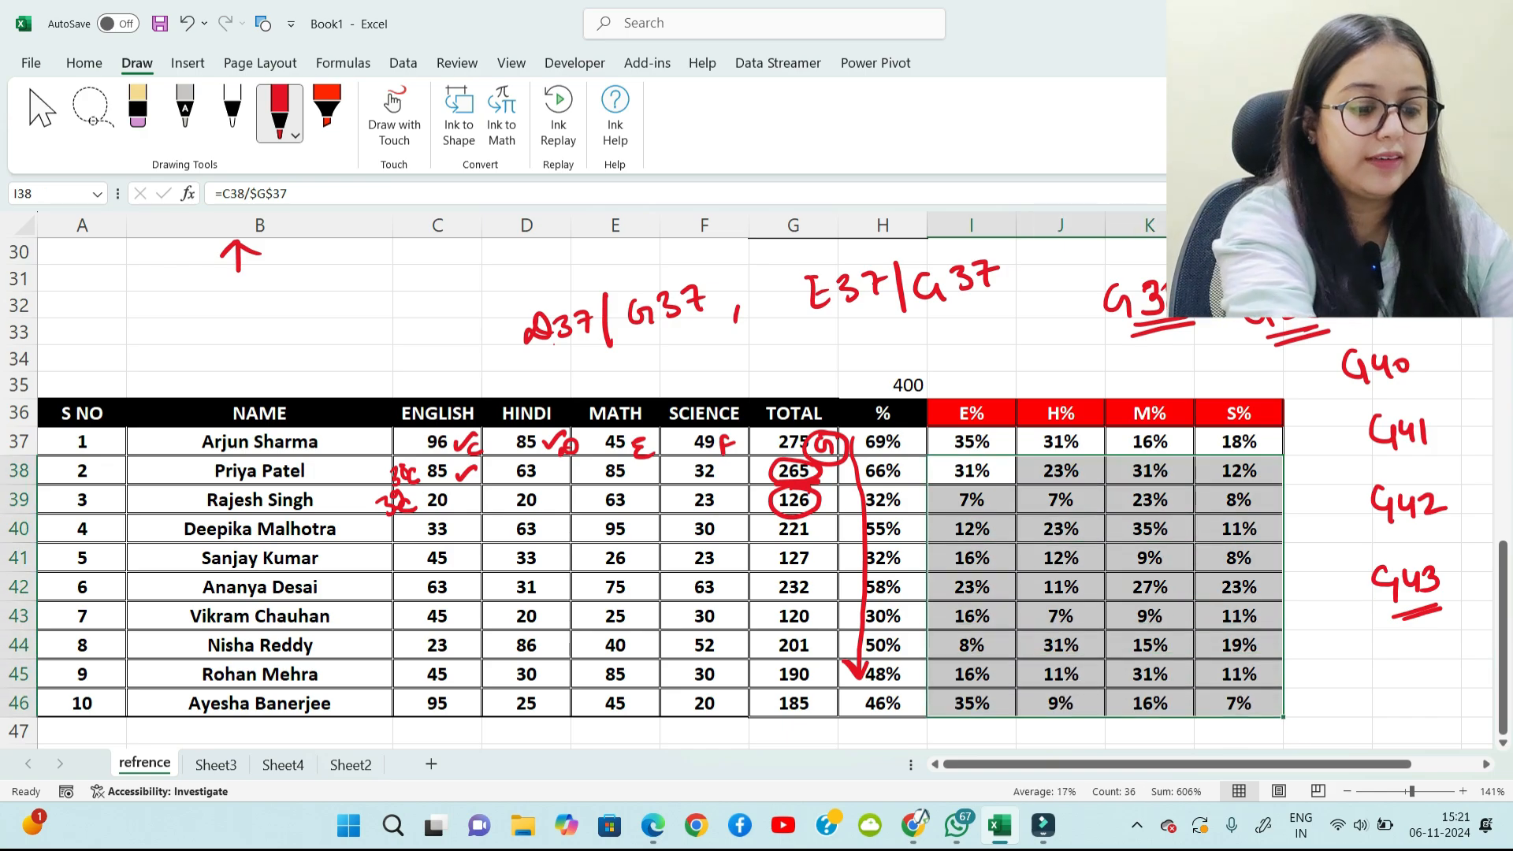
pyautogui.press('Delete')
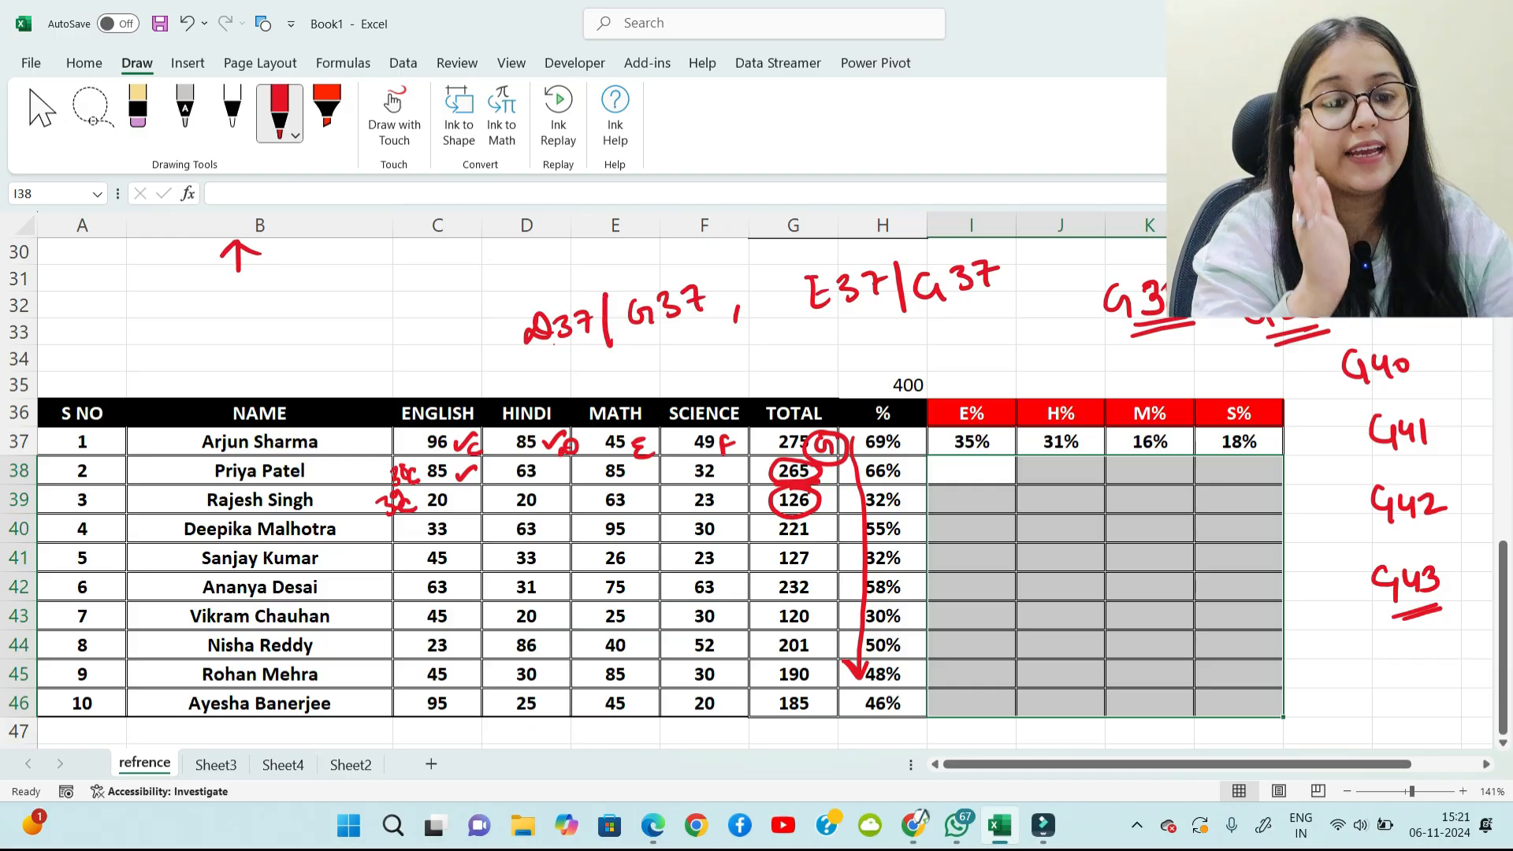
pyautogui.moveTo(1060, 442); pyautogui.dragTo(1239, 442)
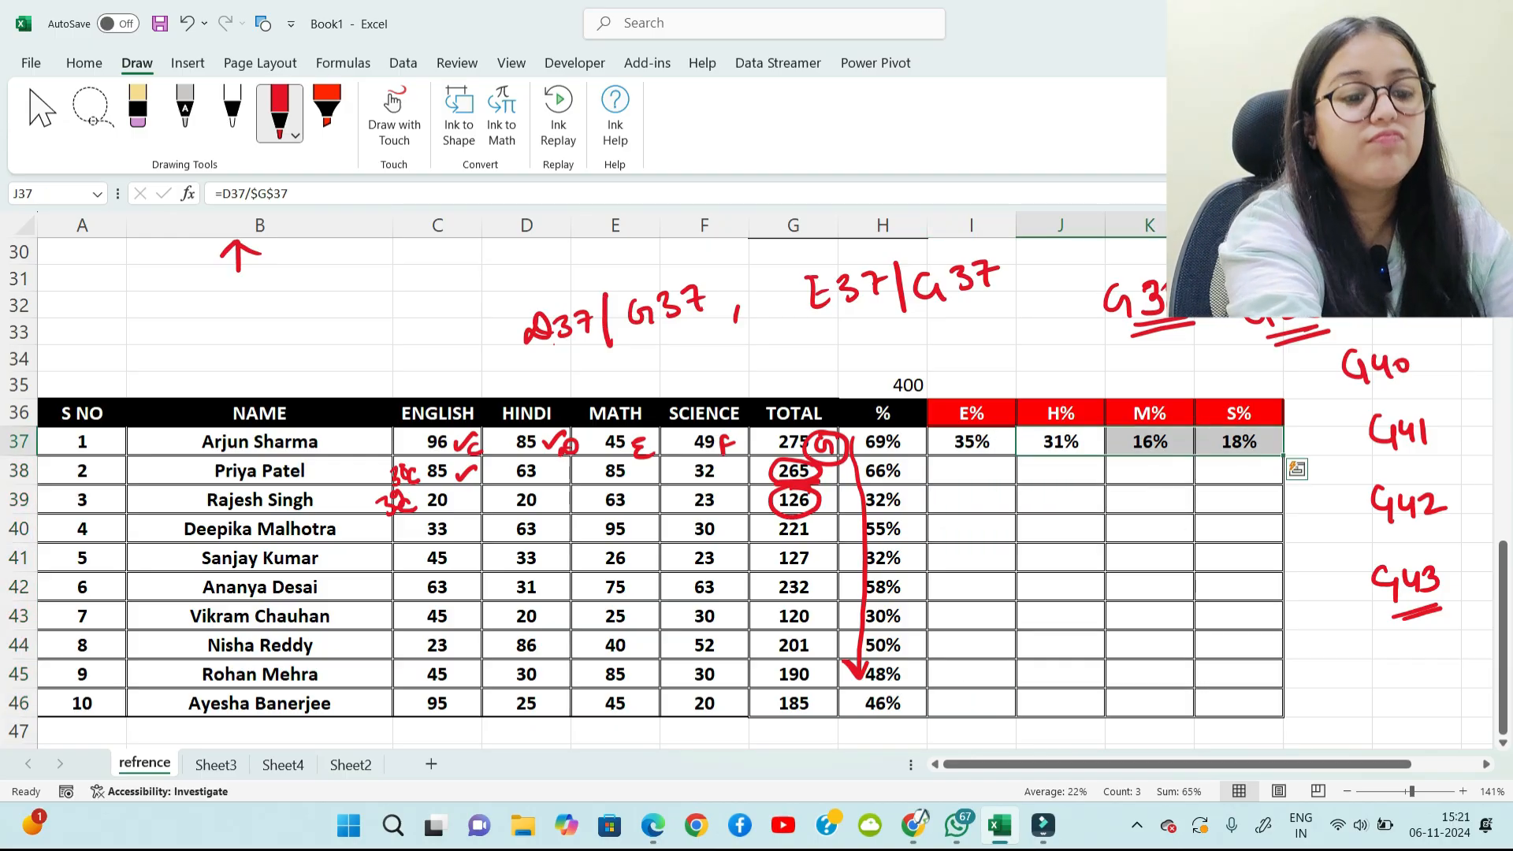
pyautogui.press('Delete')
pyautogui.press('Left')
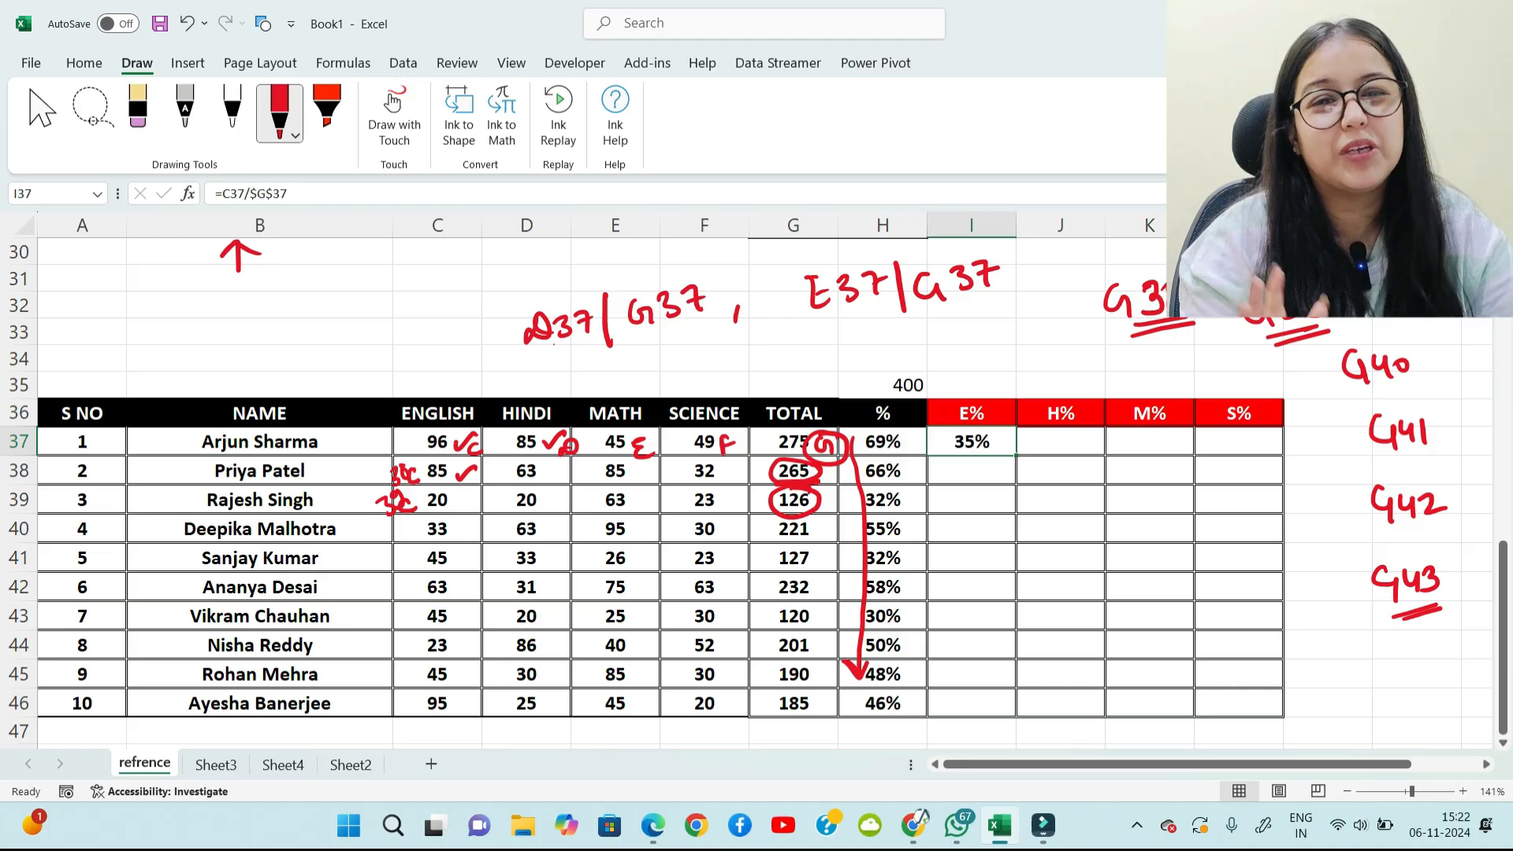
pyautogui.press('F2')
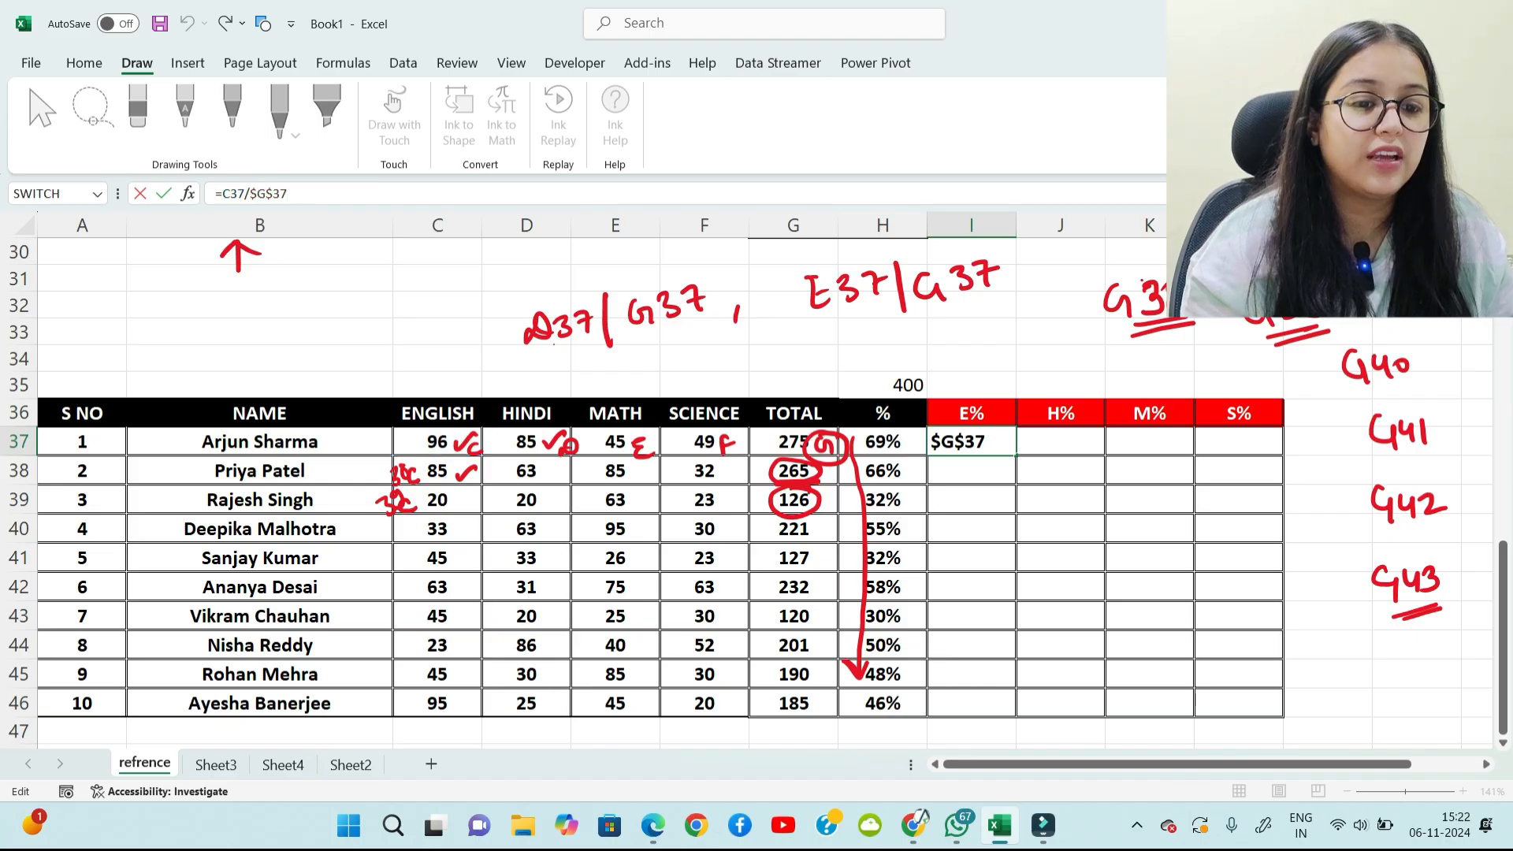
pyautogui.press('Escape')
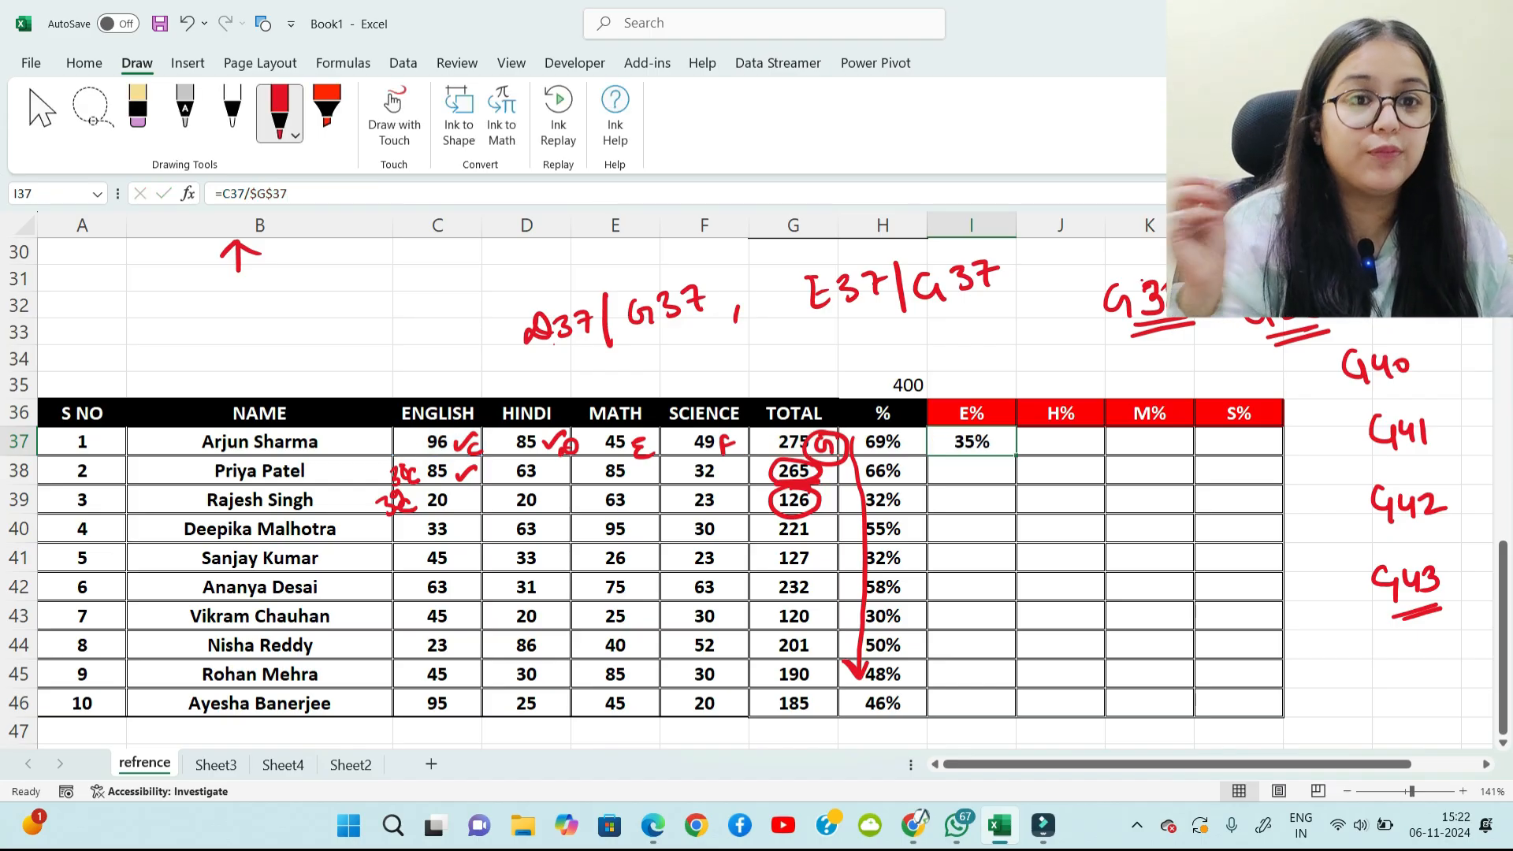
# Step: Circle the handwritten G40, G41, G42 and G43, and write an underlined, circled G labelled "fixed" below them
pyautogui.moveTo(1387, 329); pyautogui.dragTo(1414, 337)
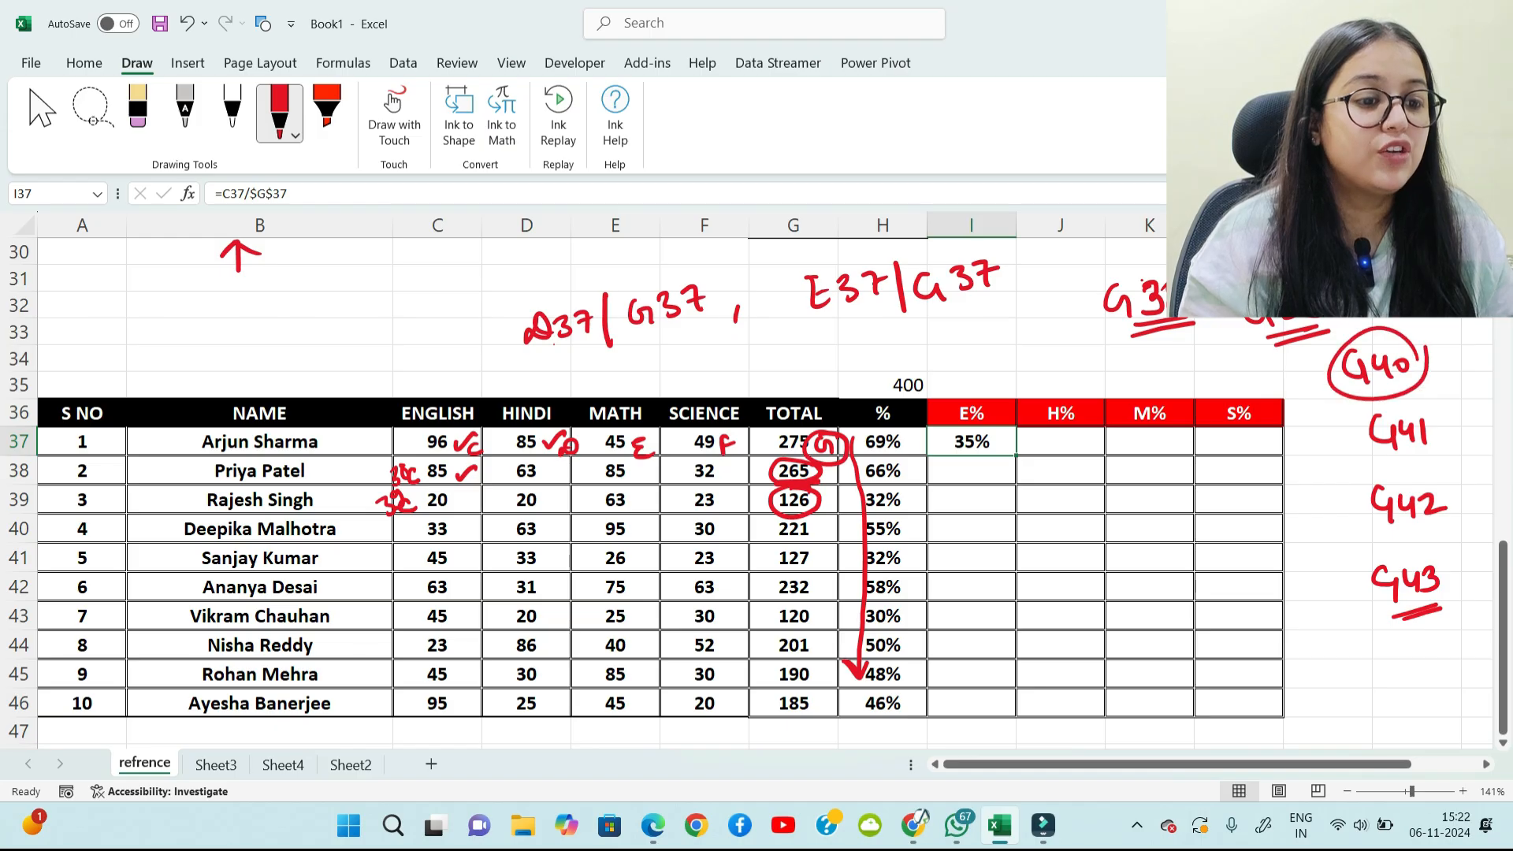
pyautogui.moveTo(1465, 411)
pyautogui.mouseDown()
pyautogui.moveTo(1463, 432)
pyautogui.moveTo(1448, 398)
pyautogui.mouseUp()
pyautogui.moveTo(1452, 475)
pyautogui.mouseDown()
pyautogui.moveTo(1480, 497)
pyautogui.moveTo(1381, 534)
pyautogui.moveTo(1450, 613)
pyautogui.moveTo(1363, 552)
pyautogui.mouseUp()
pyautogui.moveTo(1365, 647)
pyautogui.mouseDown()
pyautogui.moveTo(1339, 700)
pyautogui.moveTo(1375, 635)
pyautogui.mouseUp()
pyautogui.moveTo(1328, 704); pyautogui.dragTo(1399, 707)
pyautogui.moveTo(1308, 592)
pyautogui.mouseDown()
pyautogui.moveTo(1306, 627)
pyautogui.moveTo(1360, 628)
pyautogui.moveTo(1374, 600)
pyautogui.mouseUp()
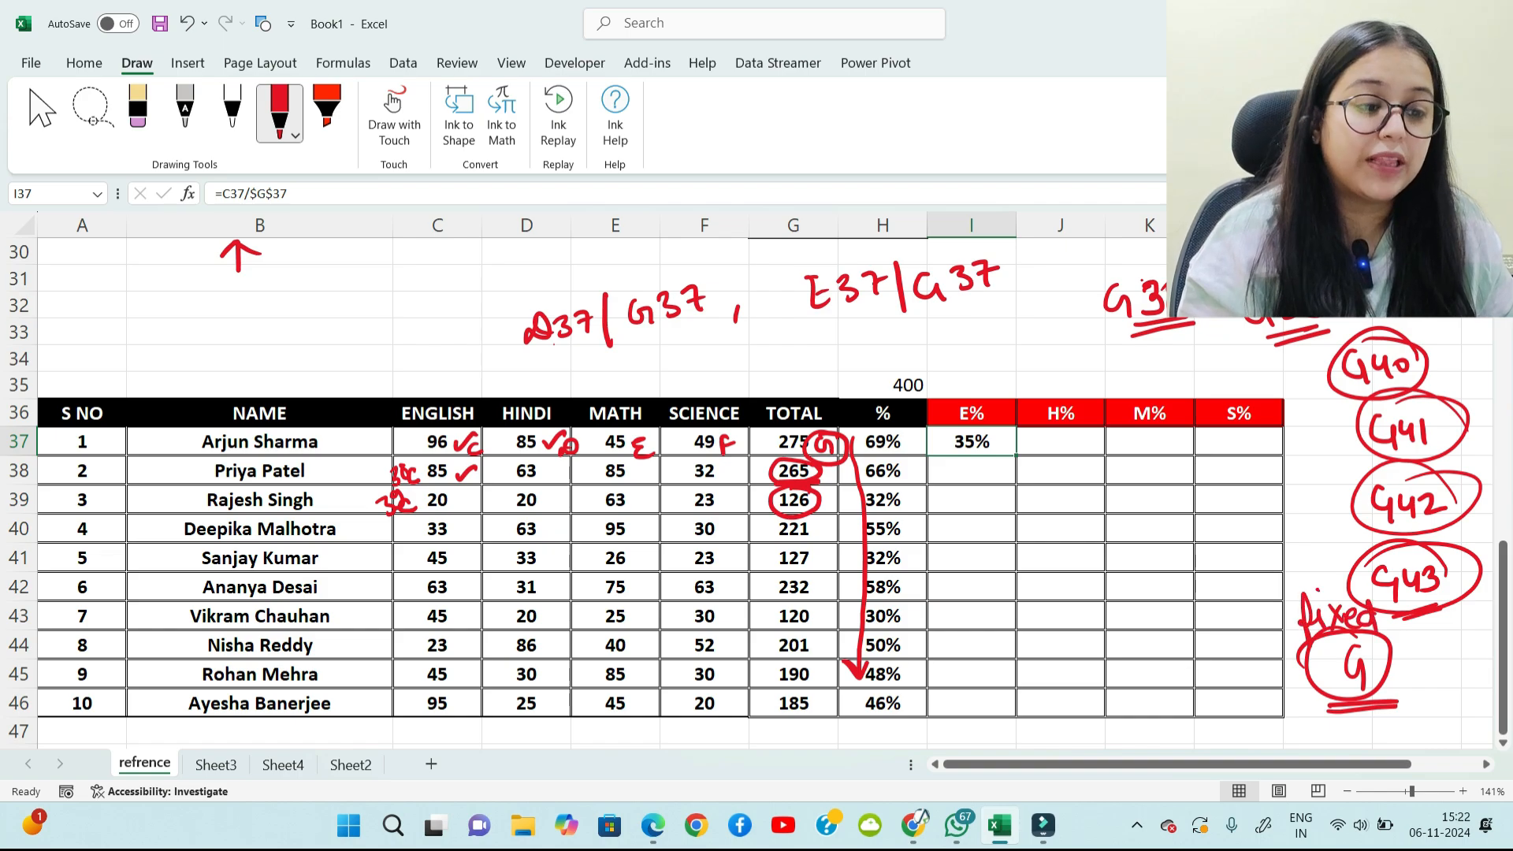
# Step: Circle the row numbers 43, 42 and 41 in the handwritten references and write an underlined "Row" beside the fixed G
pyautogui.moveTo(1375, 671)
pyautogui.mouseDown()
pyautogui.moveTo(1401, 662)
pyautogui.moveTo(1395, 673)
pyautogui.mouseUp()
pyautogui.moveTo(1428, 563)
pyautogui.mouseDown()
pyautogui.moveTo(1442, 618)
pyautogui.moveTo(1446, 606)
pyautogui.mouseUp()
pyautogui.moveTo(1403, 471); pyautogui.dragTo(1438, 508)
pyautogui.moveTo(1390, 394); pyautogui.dragTo(1446, 437)
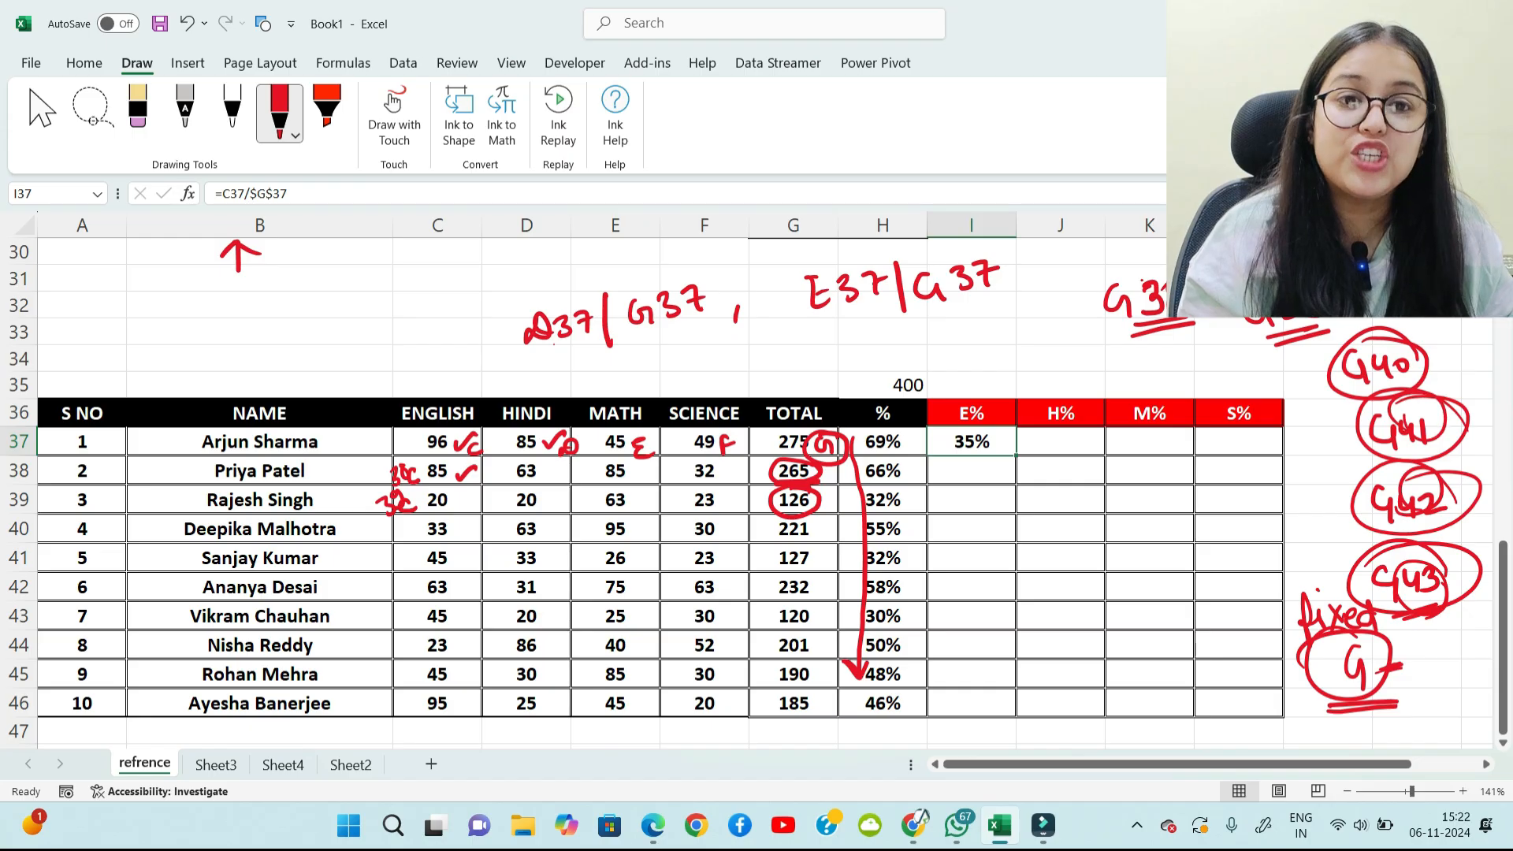
pyautogui.moveTo(1423, 638)
pyautogui.mouseDown()
pyautogui.moveTo(1444, 678)
pyautogui.moveTo(1487, 668)
pyautogui.moveTo(1488, 687)
pyautogui.mouseUp()
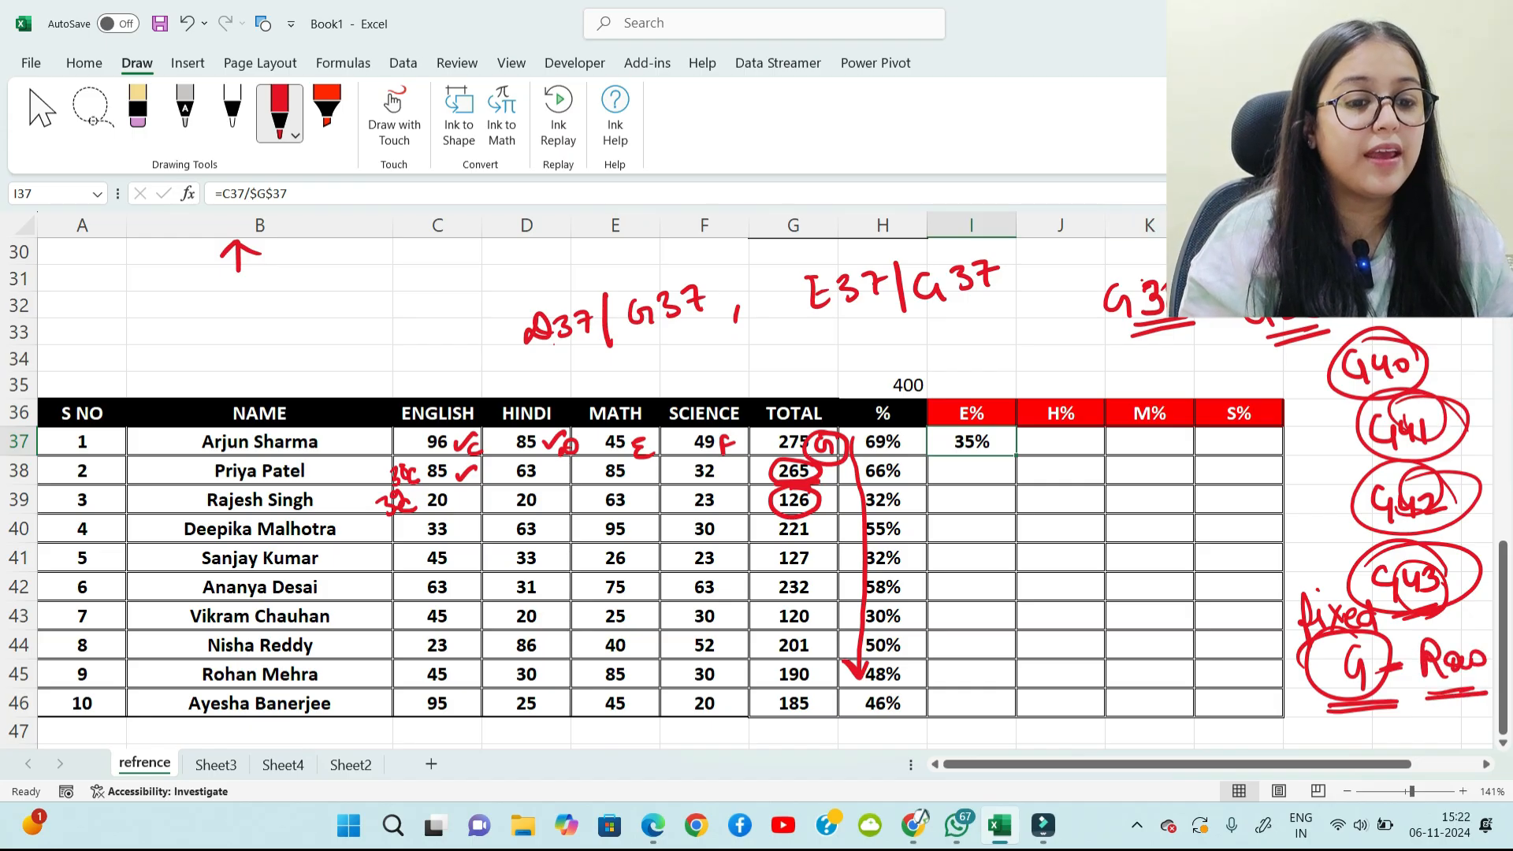
# Step: Handwrite $G41 with 42 and 43 beneath its row number, above the E% and H% headers
pyautogui.moveTo(983, 325)
pyautogui.mouseDown()
pyautogui.moveTo(995, 359)
pyautogui.moveTo(944, 359)
pyautogui.moveTo(962, 382)
pyautogui.mouseUp()
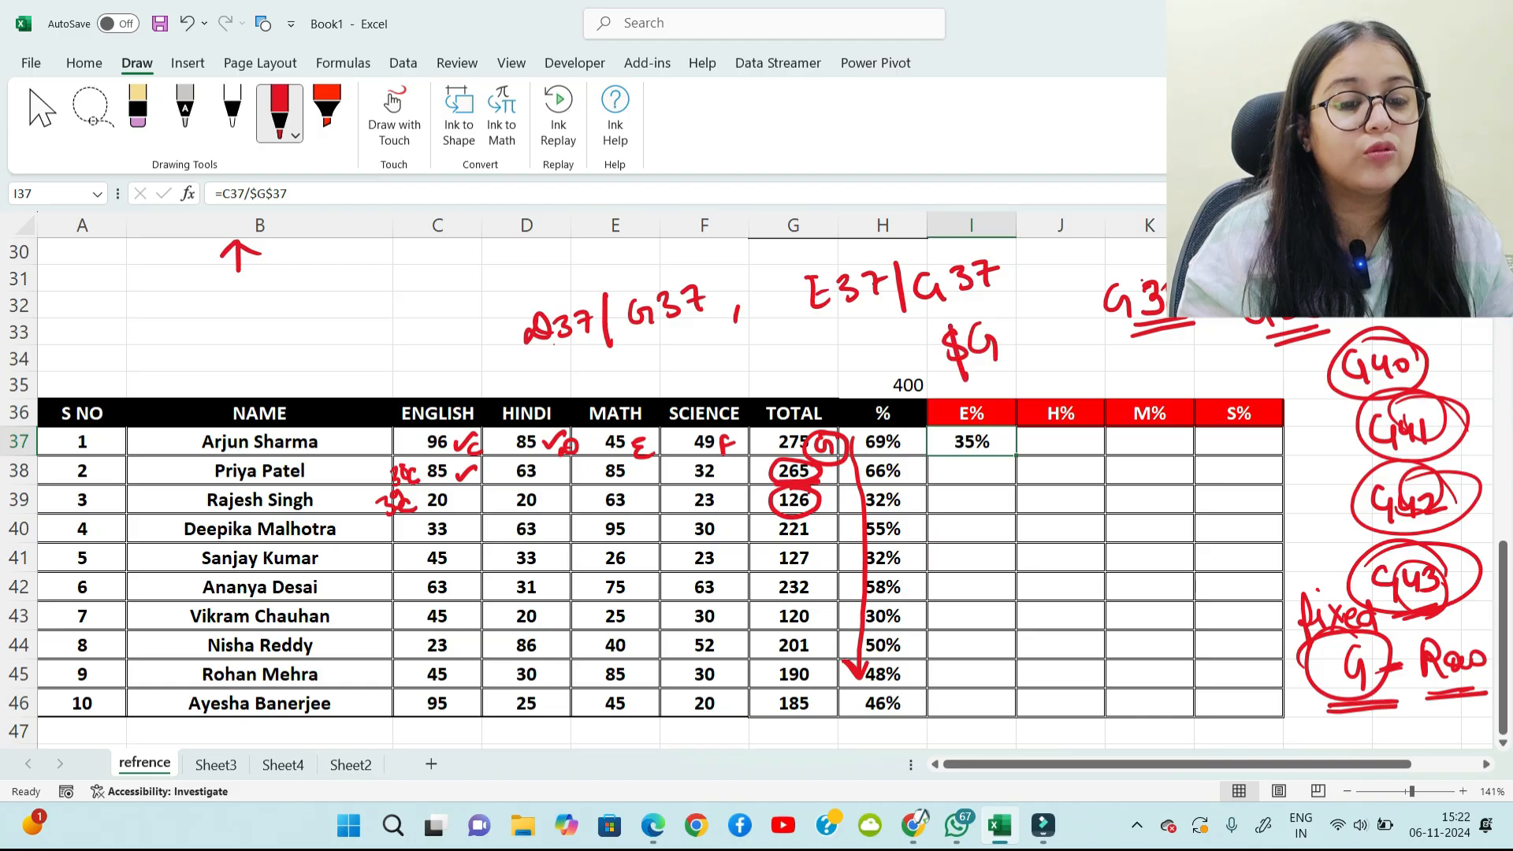
pyautogui.moveTo(1011, 325); pyautogui.dragTo(1023, 351)
pyautogui.moveTo(1032, 325)
pyautogui.mouseDown()
pyautogui.moveTo(1043, 370)
pyautogui.moveTo(1078, 366)
pyautogui.moveTo(1077, 389)
pyautogui.mouseUp()
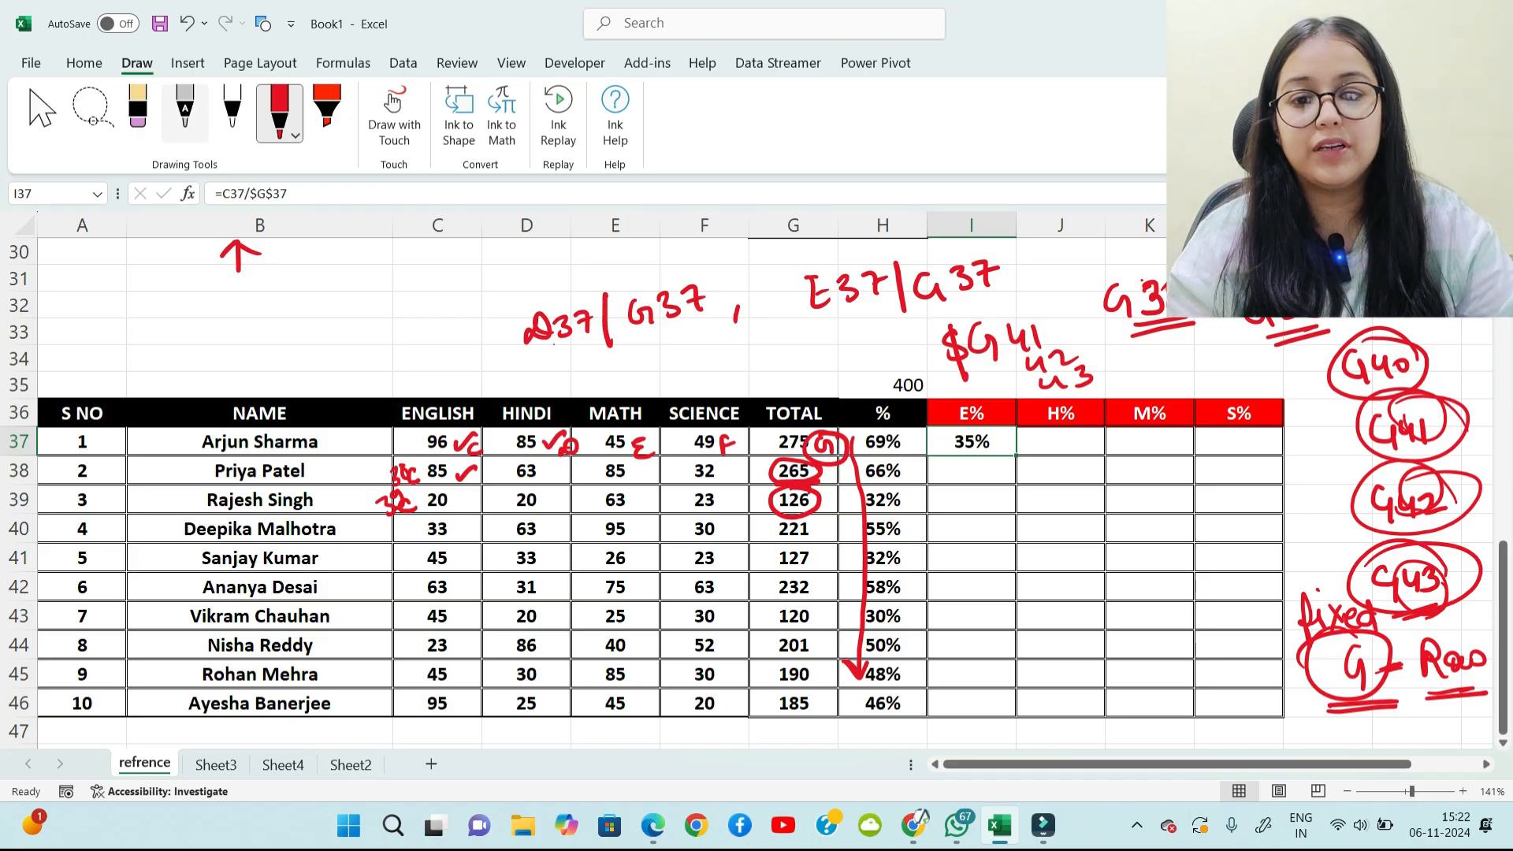
# Step: Erase the red ink over the table, the handwritten formulas above it and the G references beside it, keeping the $G41 note
pyautogui.click(138, 110)
pyautogui.click(240, 256)
pyautogui.moveTo(404, 475)
pyautogui.mouseDown()
pyautogui.moveTo(407, 505)
pyautogui.moveTo(865, 492)
pyautogui.moveTo(466, 474)
pyautogui.moveTo(555, 439)
pyautogui.mouseUp()
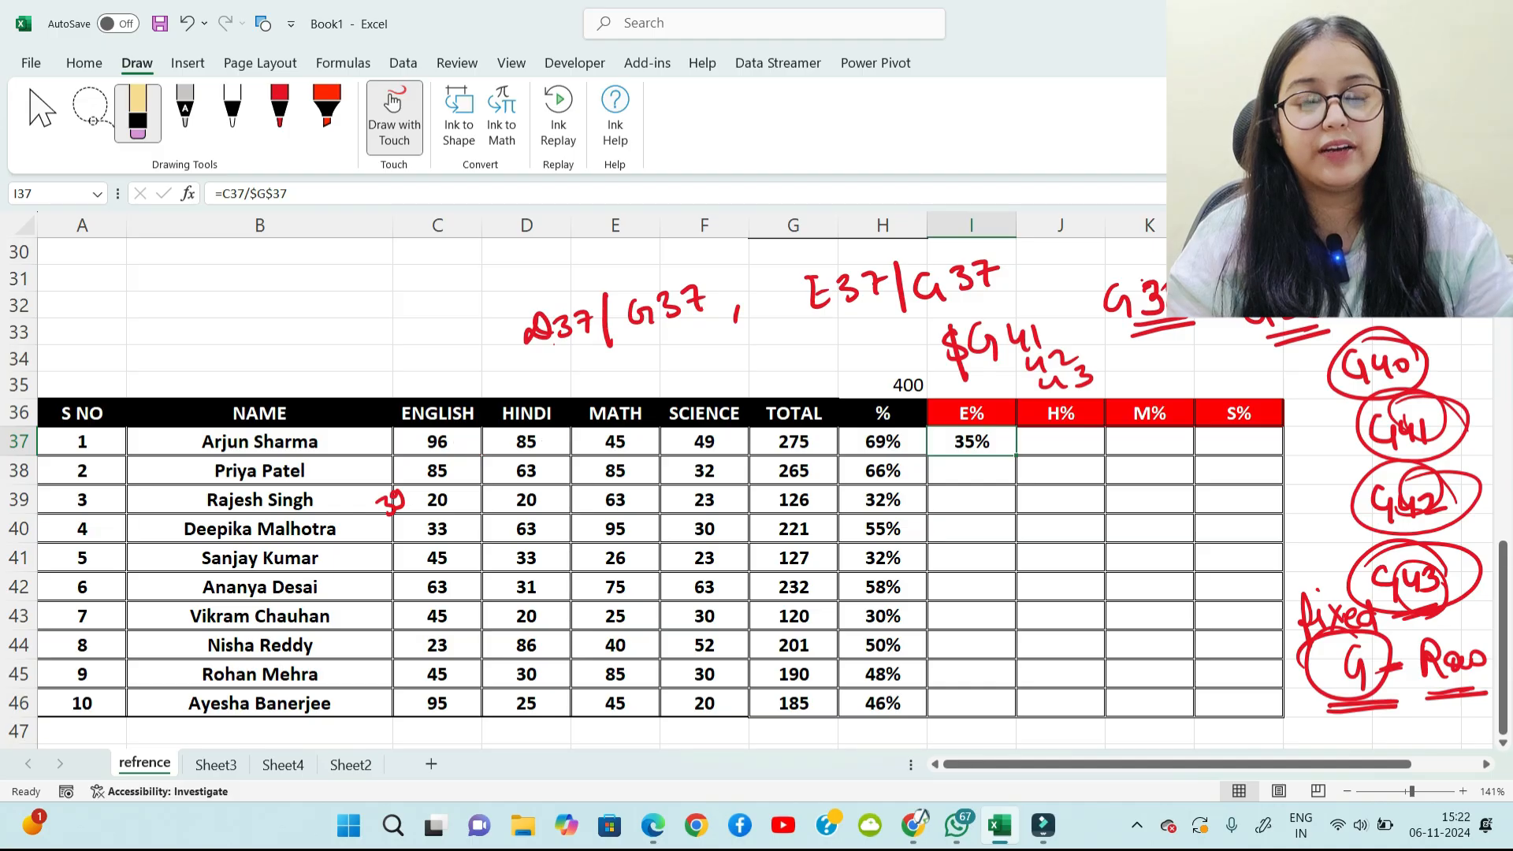
pyautogui.moveTo(380, 495); pyautogui.dragTo(401, 508)
pyautogui.moveTo(535, 330); pyautogui.dragTo(697, 296)
pyautogui.moveTo(581, 319)
pyautogui.mouseDown()
pyautogui.moveTo(981, 275)
pyautogui.moveTo(737, 314)
pyautogui.mouseUp()
pyautogui.moveTo(1111, 301); pyautogui.dragTo(1292, 309)
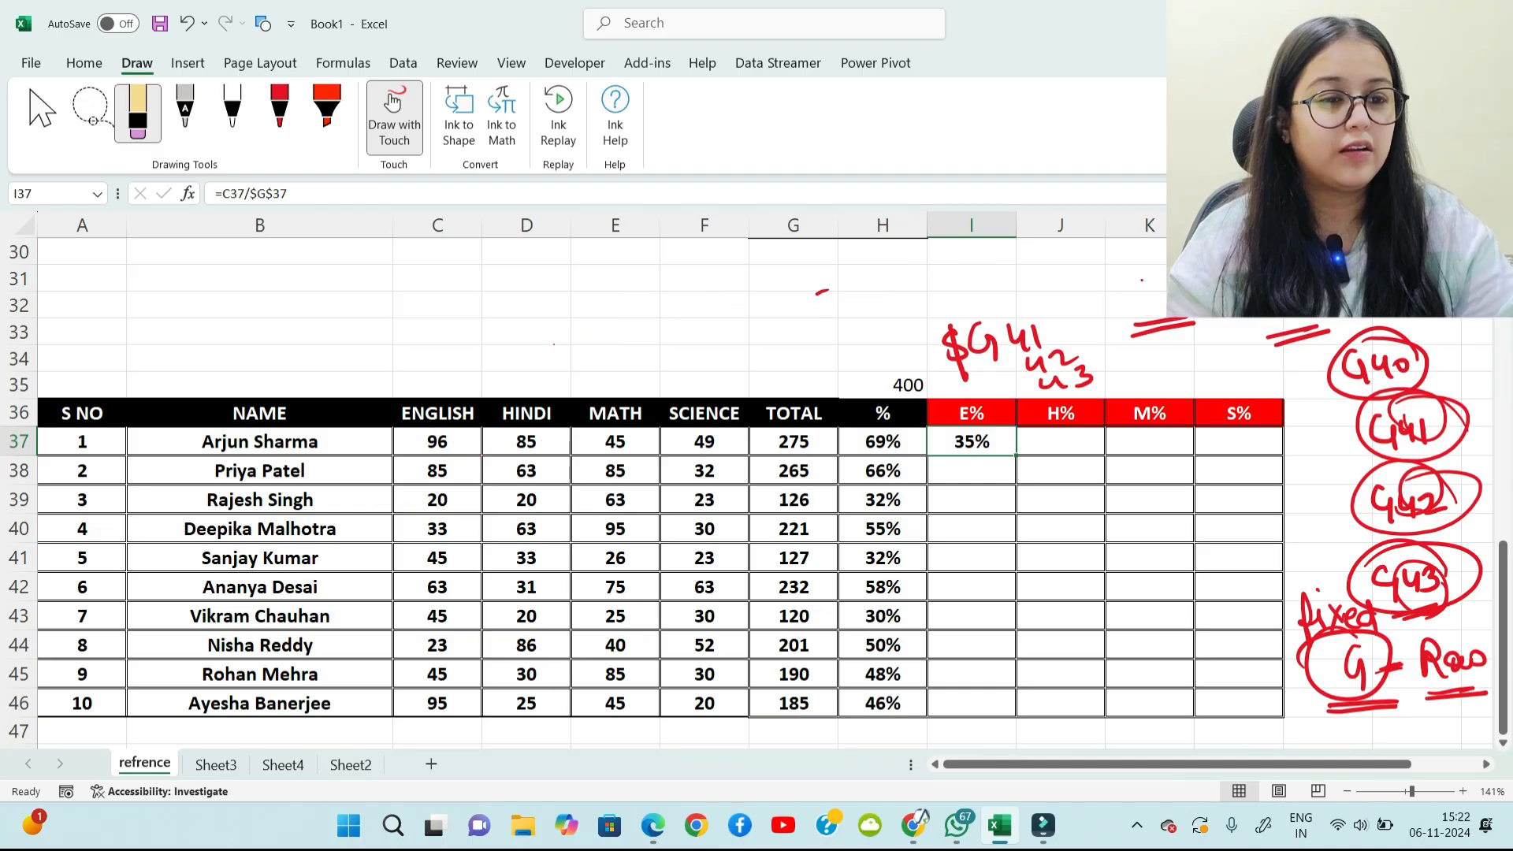
pyautogui.moveTo(1150, 327)
pyautogui.mouseDown()
pyautogui.moveTo(1379, 379)
pyautogui.moveTo(1418, 607)
pyautogui.moveTo(1340, 694)
pyautogui.moveTo(1308, 622)
pyautogui.moveTo(1464, 660)
pyautogui.moveTo(1456, 693)
pyautogui.moveTo(1421, 487)
pyautogui.moveTo(1407, 505)
pyautogui.moveTo(1446, 511)
pyautogui.mouseUp()
pyautogui.moveTo(1342, 355); pyautogui.dragTo(1375, 382)
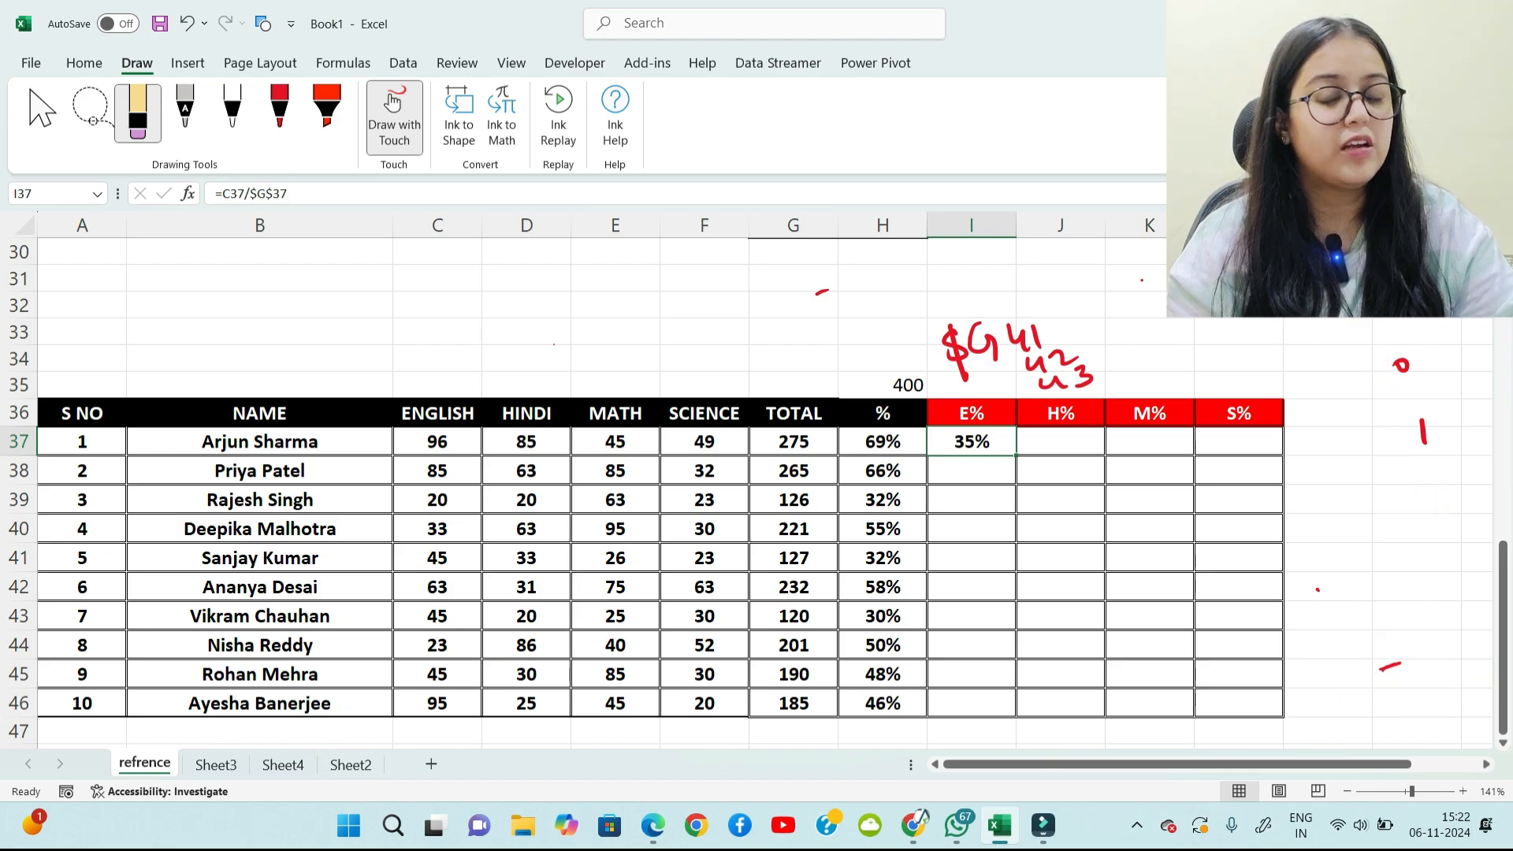
# Step: Replace the E% formula in I37 with =C37/$G37, locking only the column of the total
pyautogui.click(42, 113)
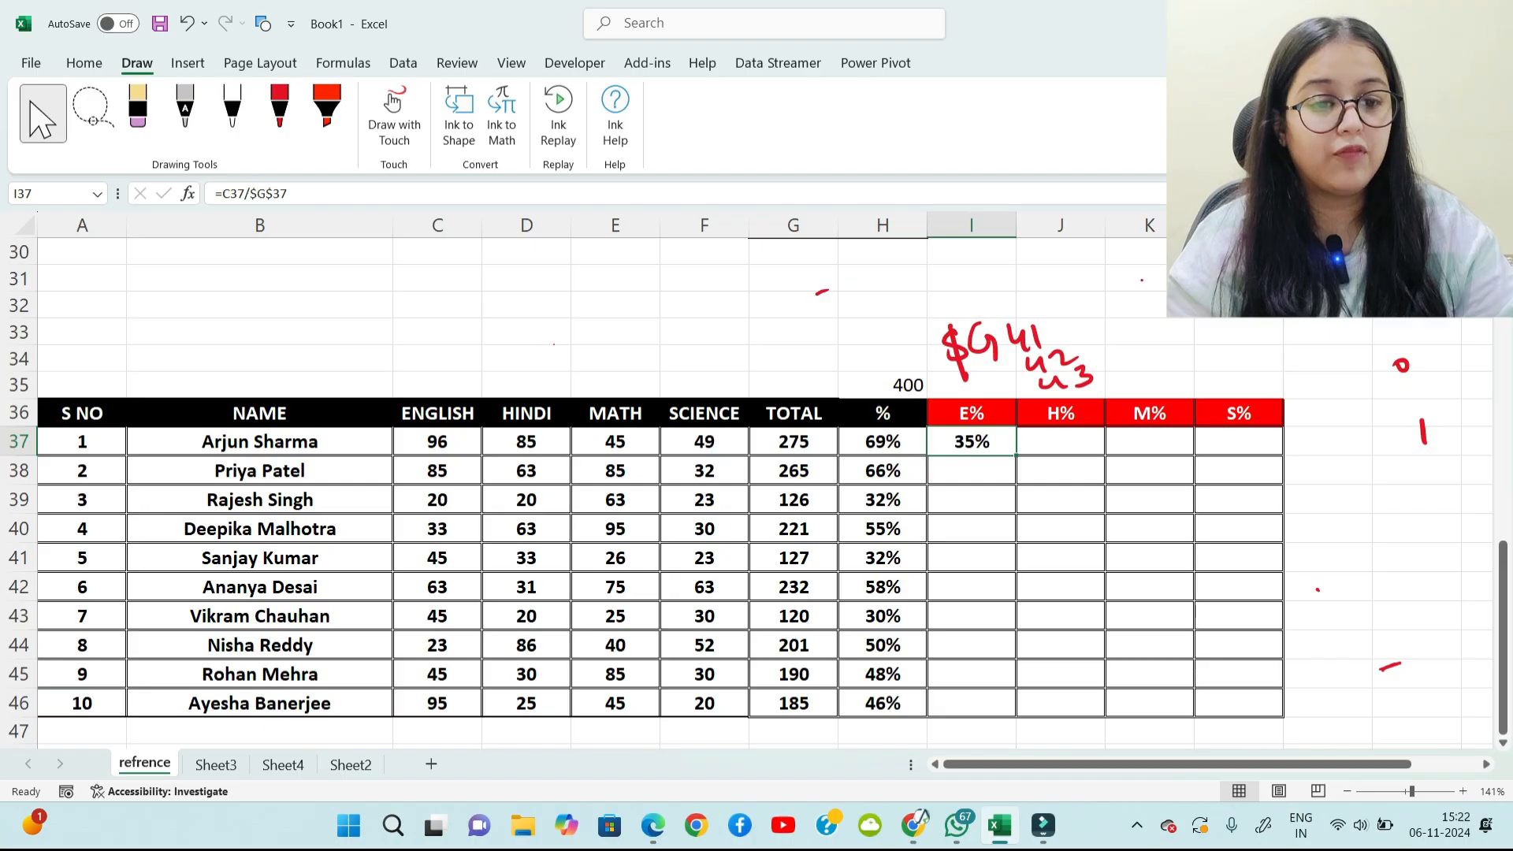
pyautogui.press('Delete')
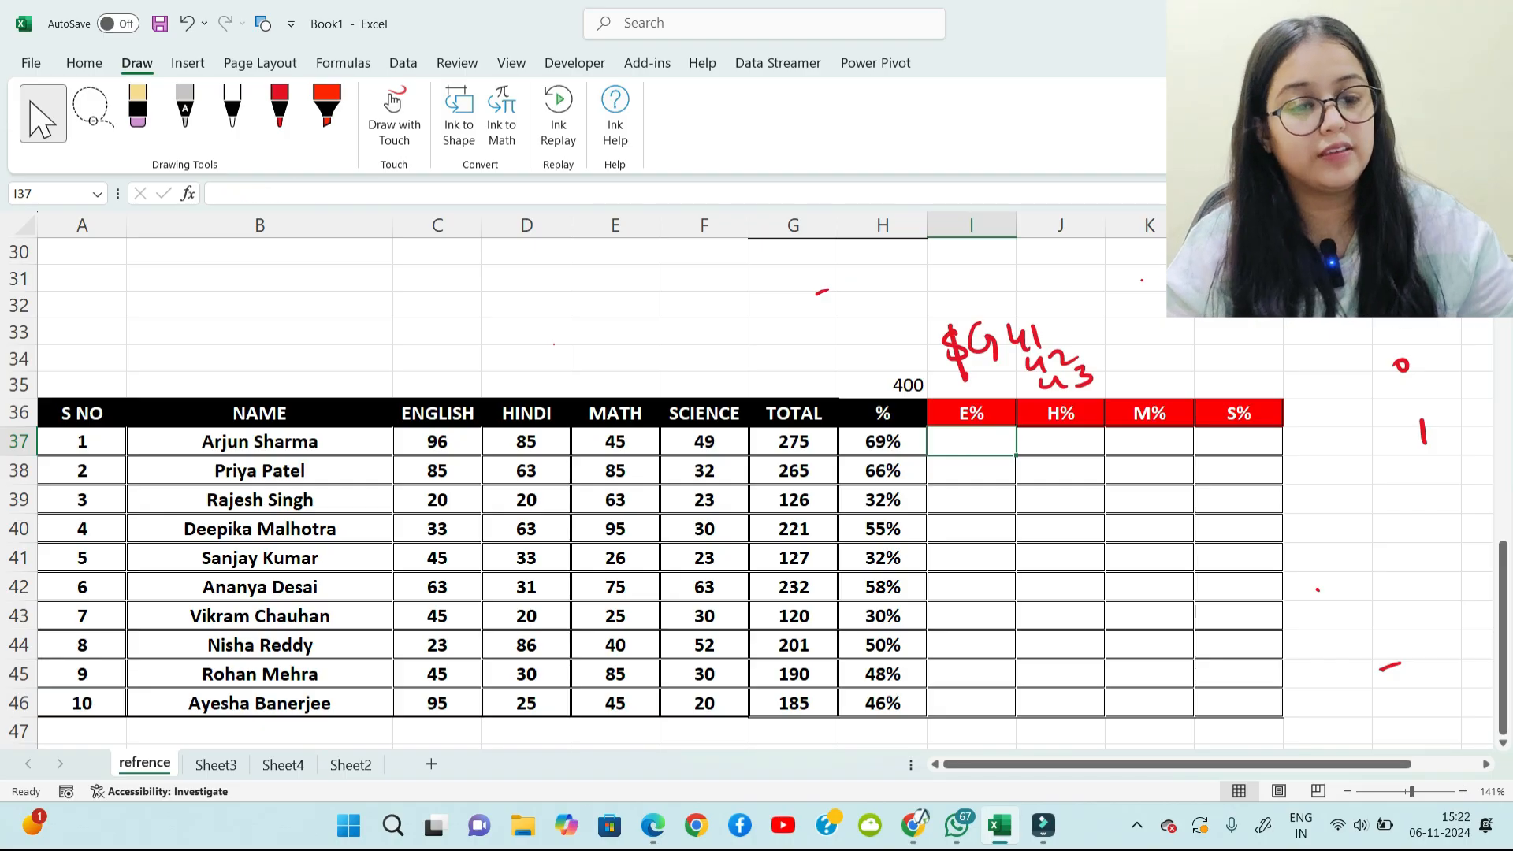
pyautogui.click(1061, 587)
pyautogui.click(972, 441)
pyautogui.write('=')
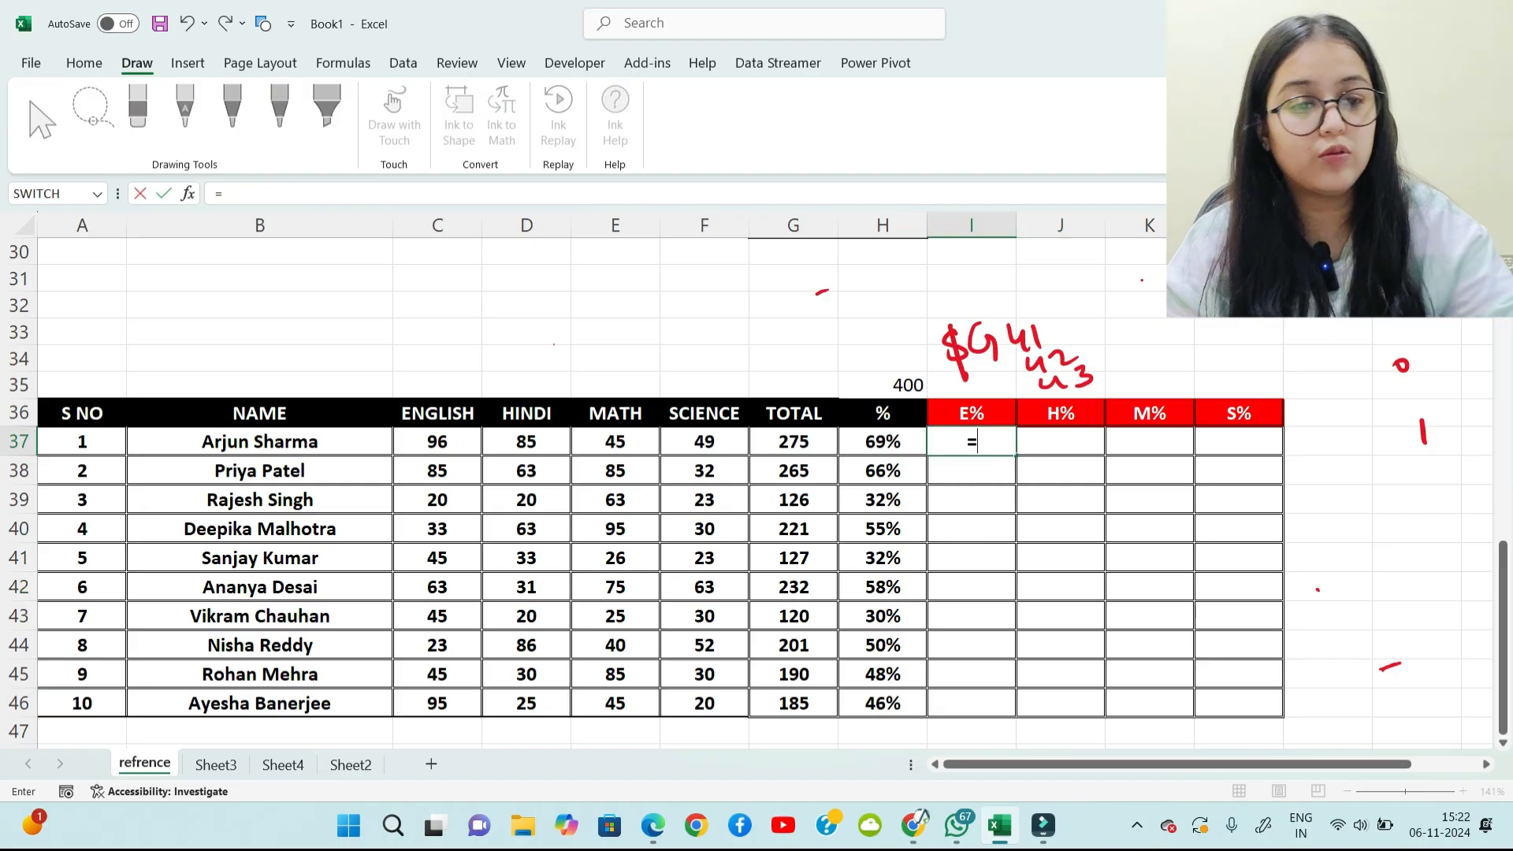
pyautogui.click(438, 441)
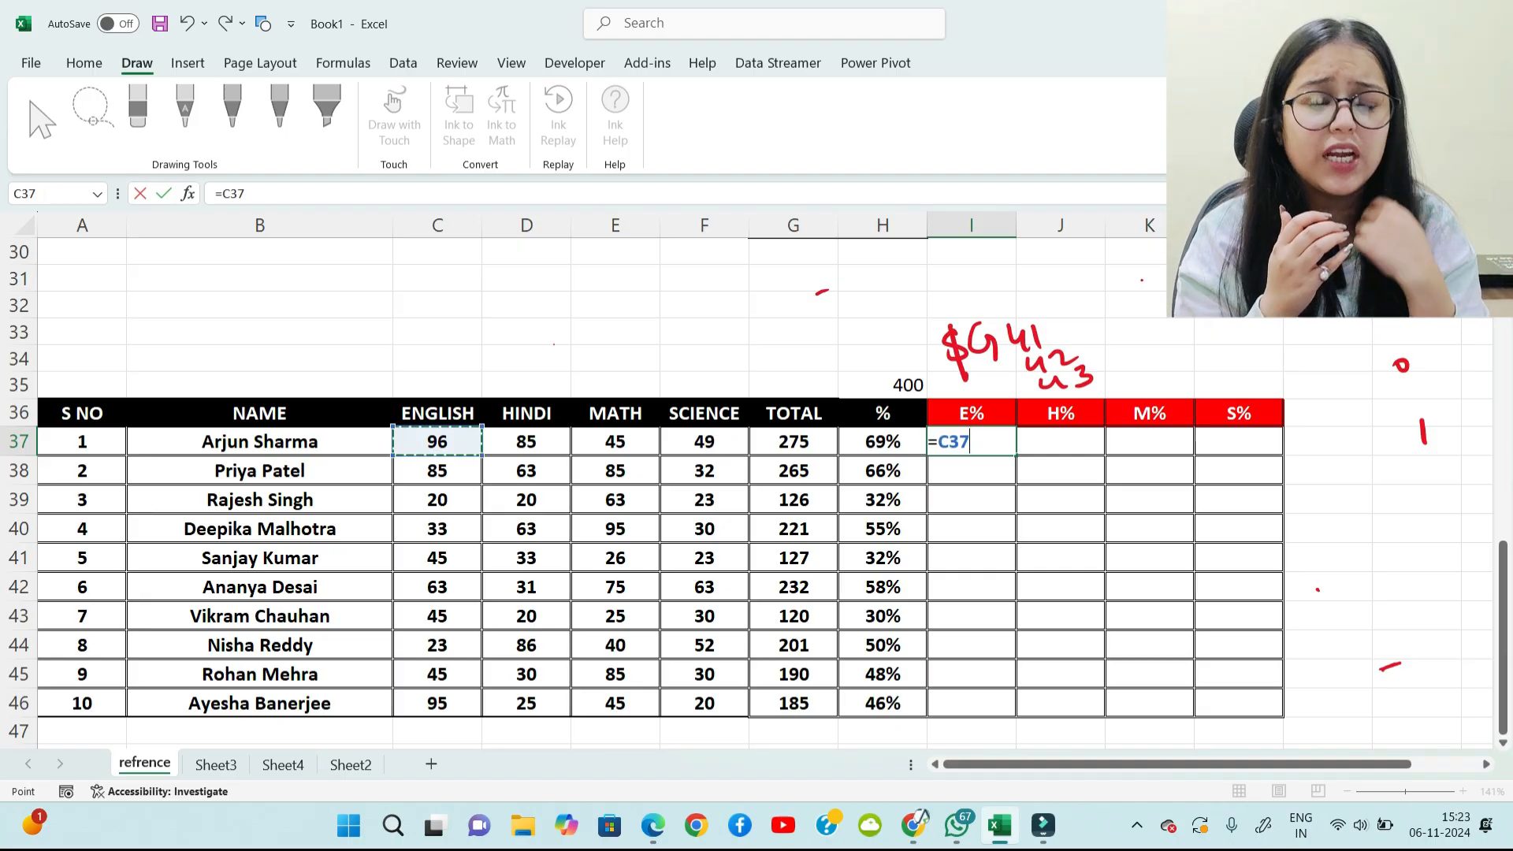
pyautogui.write('/')
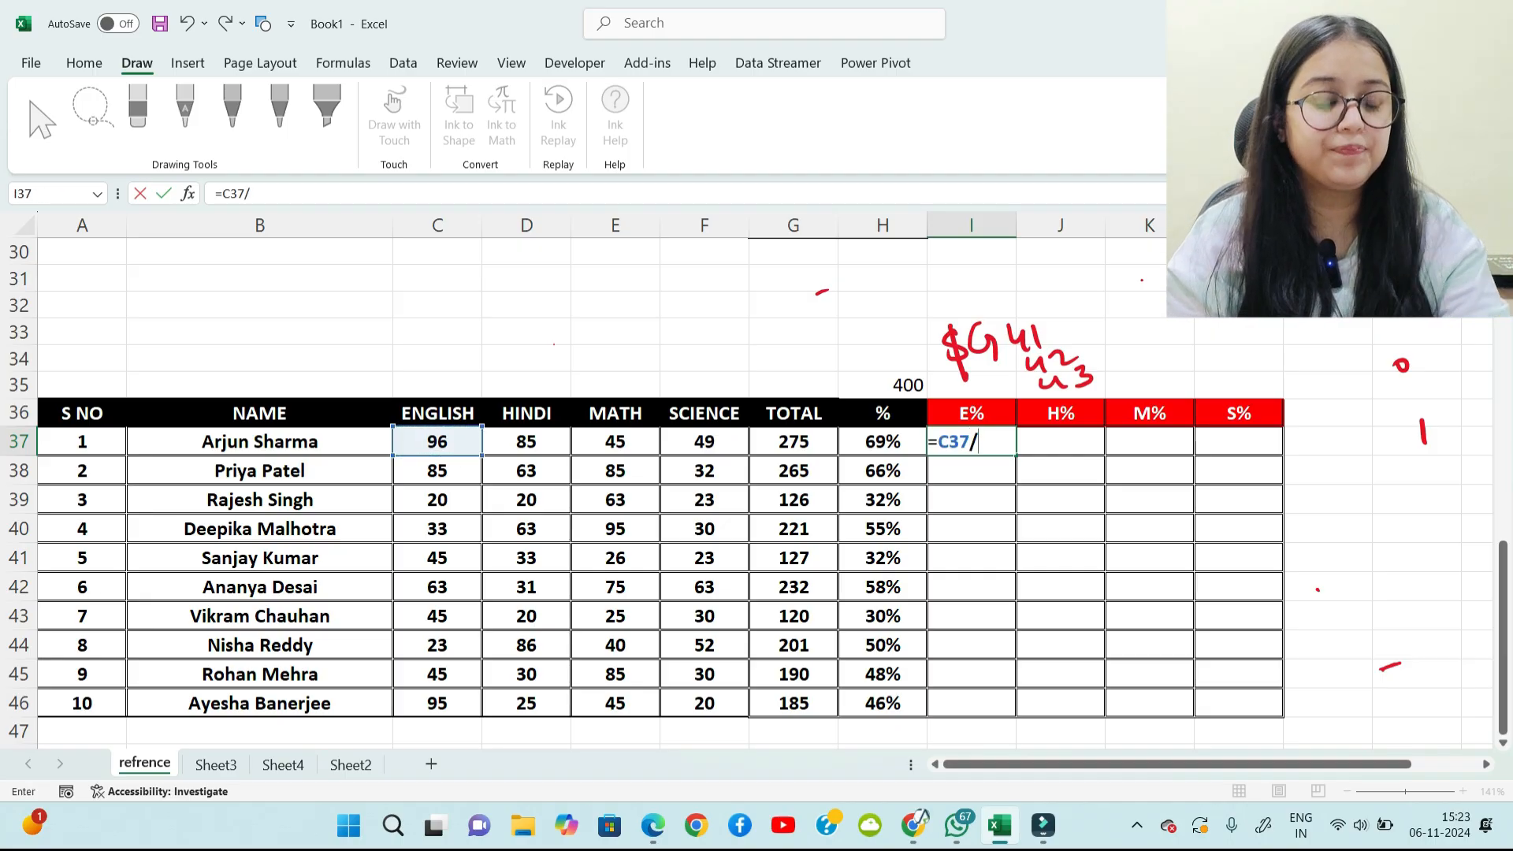
pyautogui.click(793, 441)
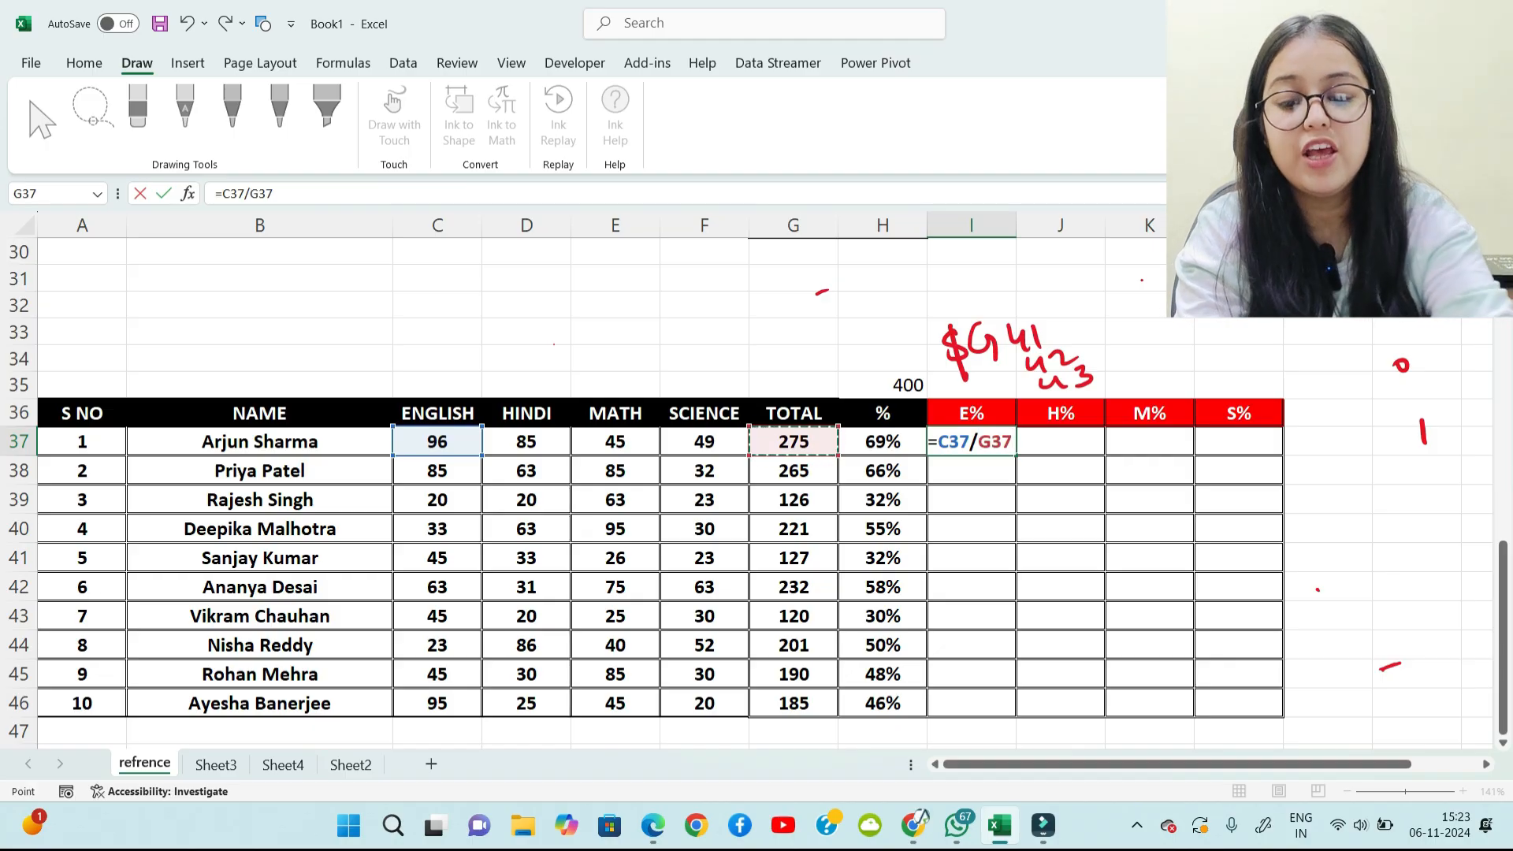
pyautogui.press('F4')
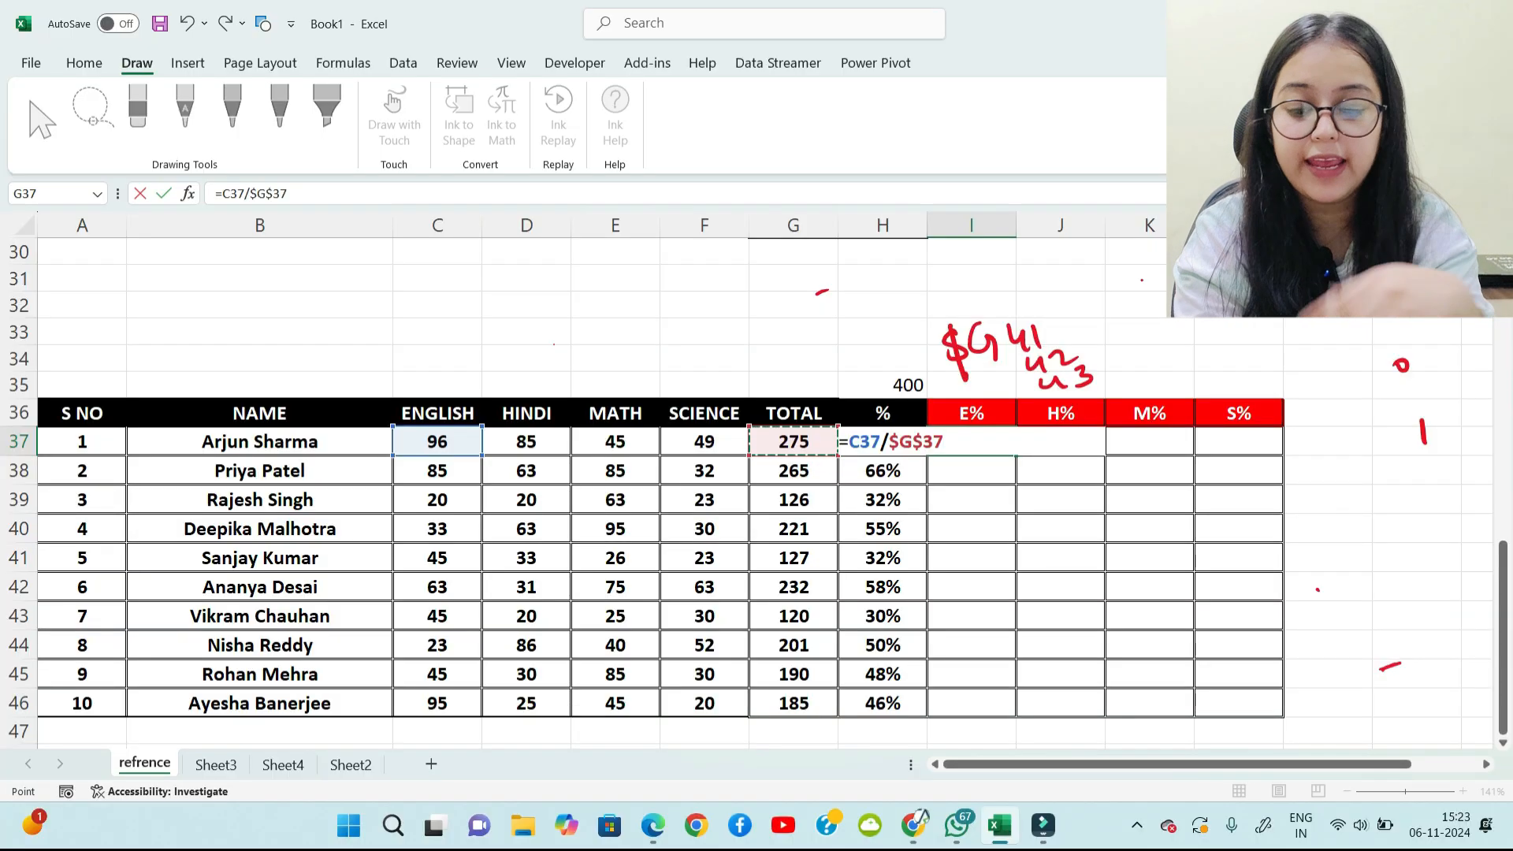
pyautogui.press('F4')
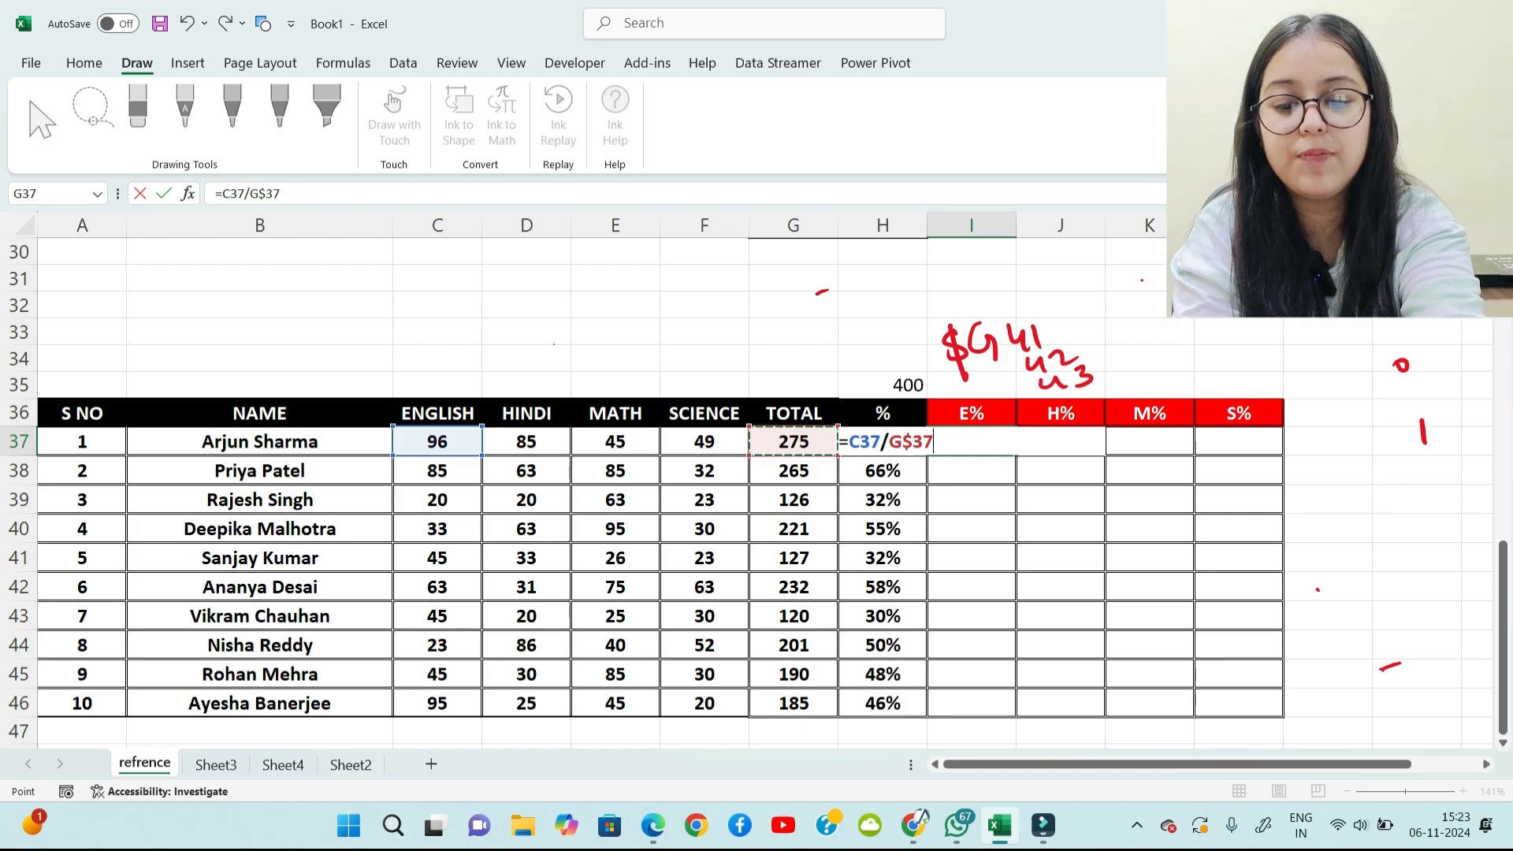
pyautogui.press('F4')
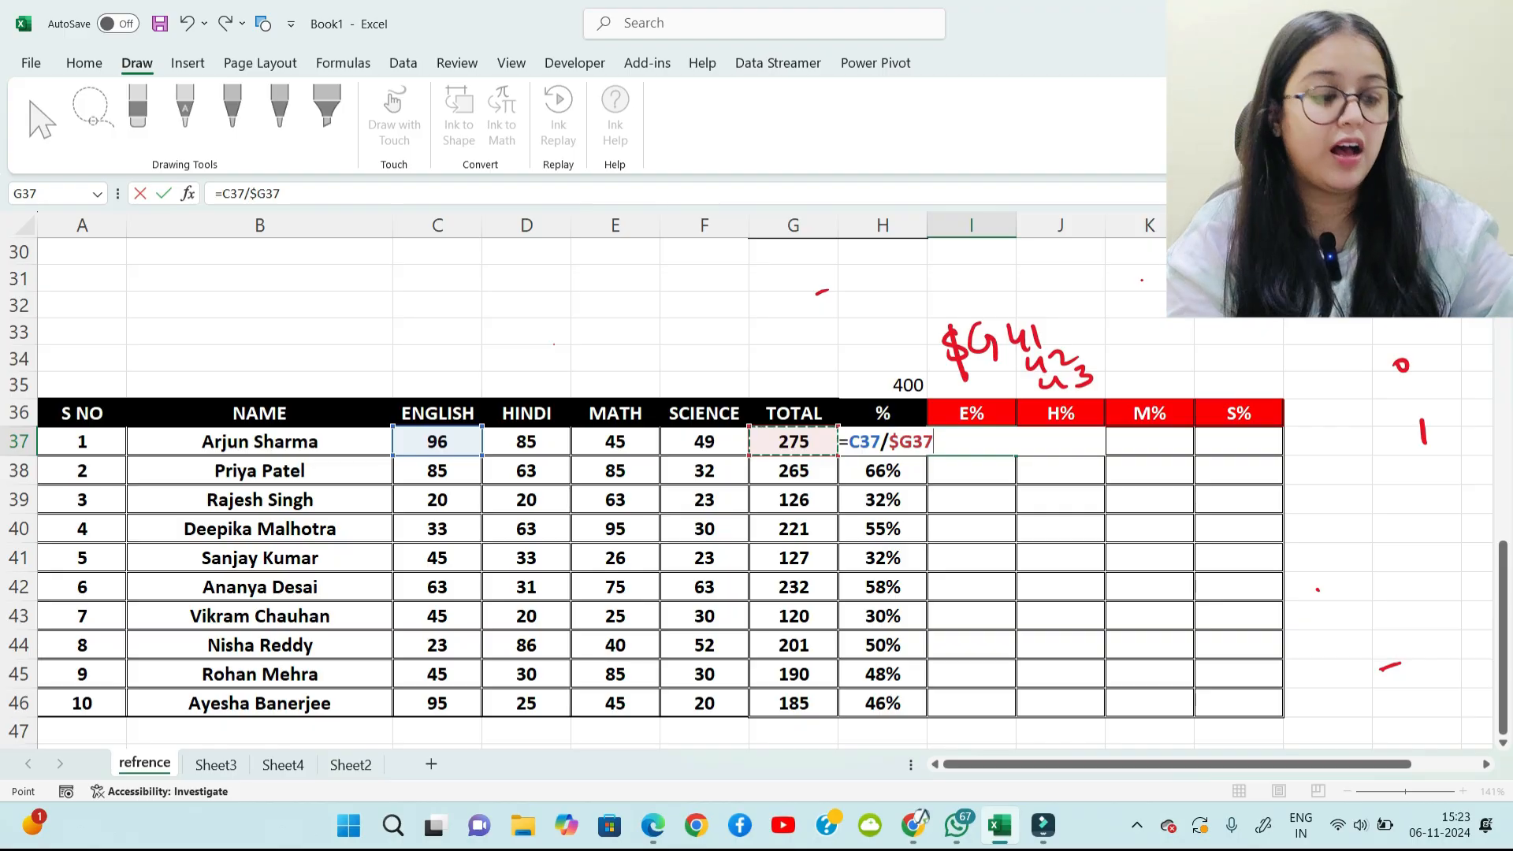
pyautogui.press('Return')
# Step: Fill the I37 formula across to column L and down to row 46
pyautogui.click(972, 442)
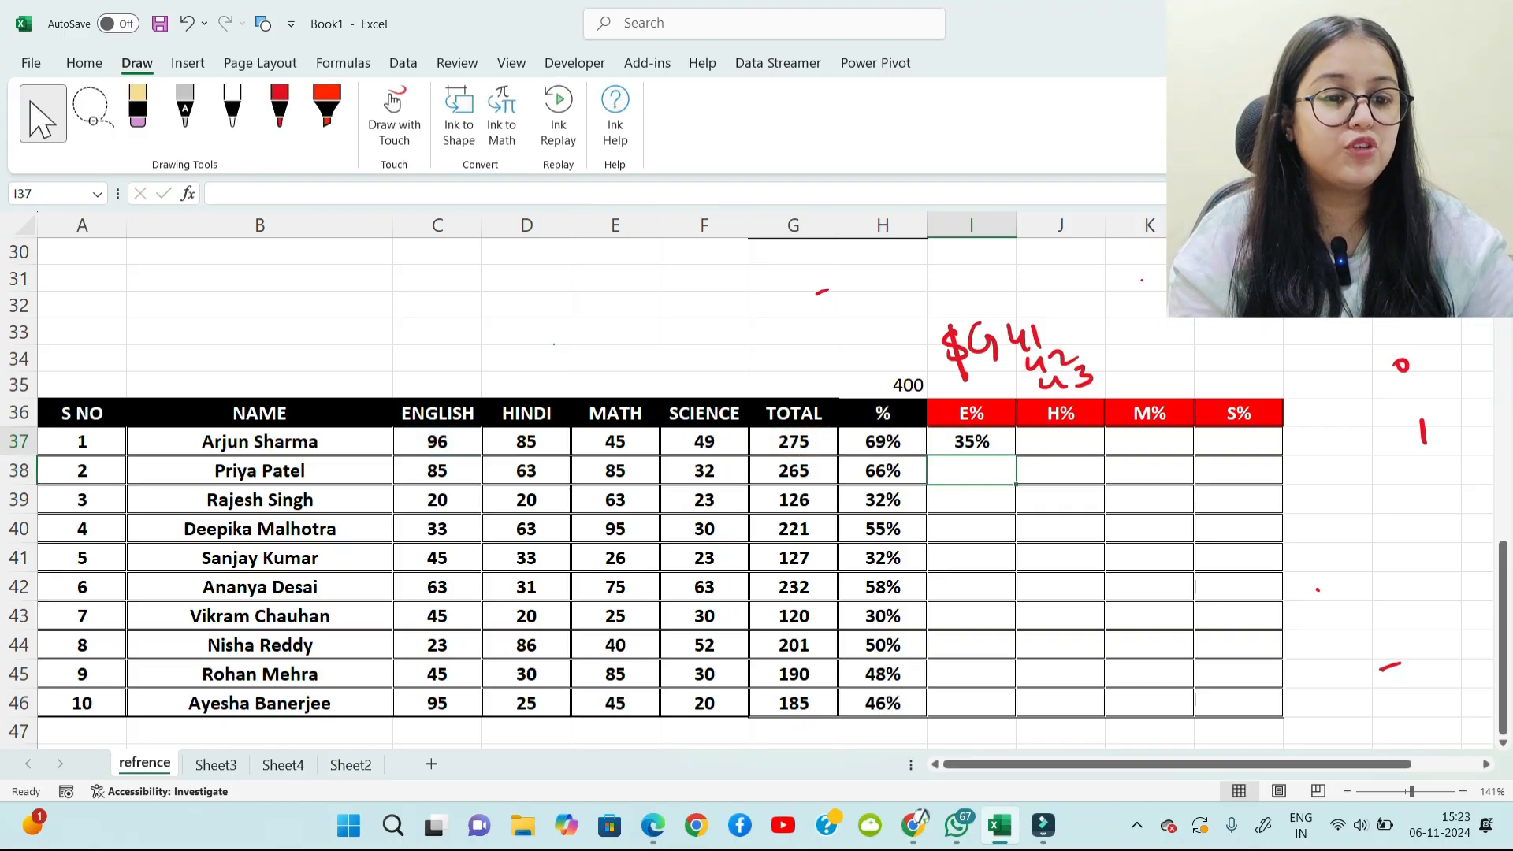
pyautogui.moveTo(1016, 456); pyautogui.dragTo(1284, 716)
pyautogui.click(1328, 616)
# Step: Check the copied formulas across I37, J37 and K37 and down column I in I38, I39, I40 and I42
pyautogui.click(972, 470)
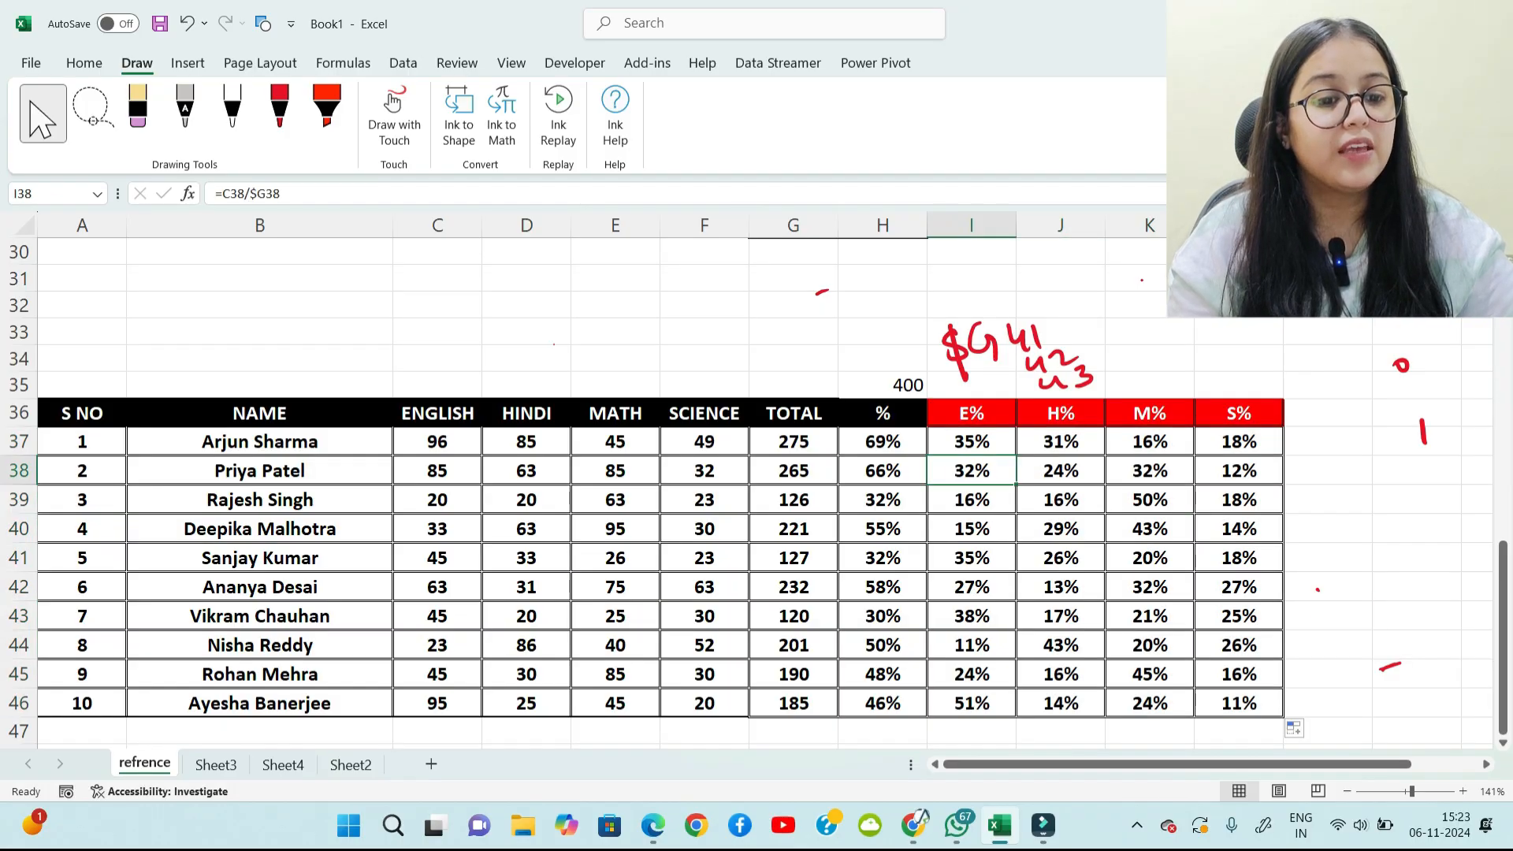
pyautogui.click(972, 442)
pyautogui.click(1060, 442)
pyautogui.click(1150, 442)
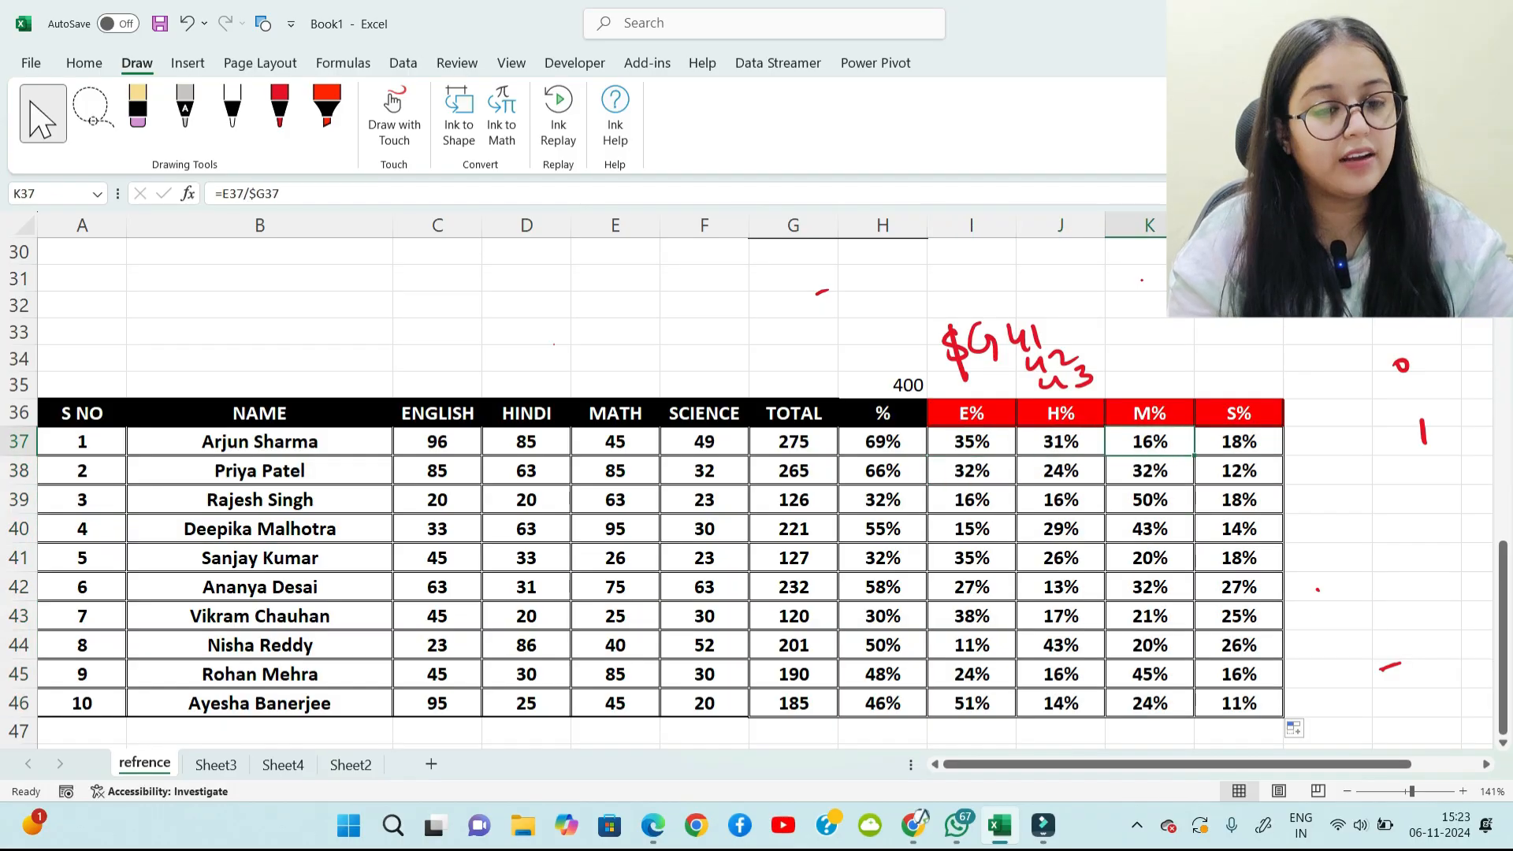
pyautogui.click(972, 470)
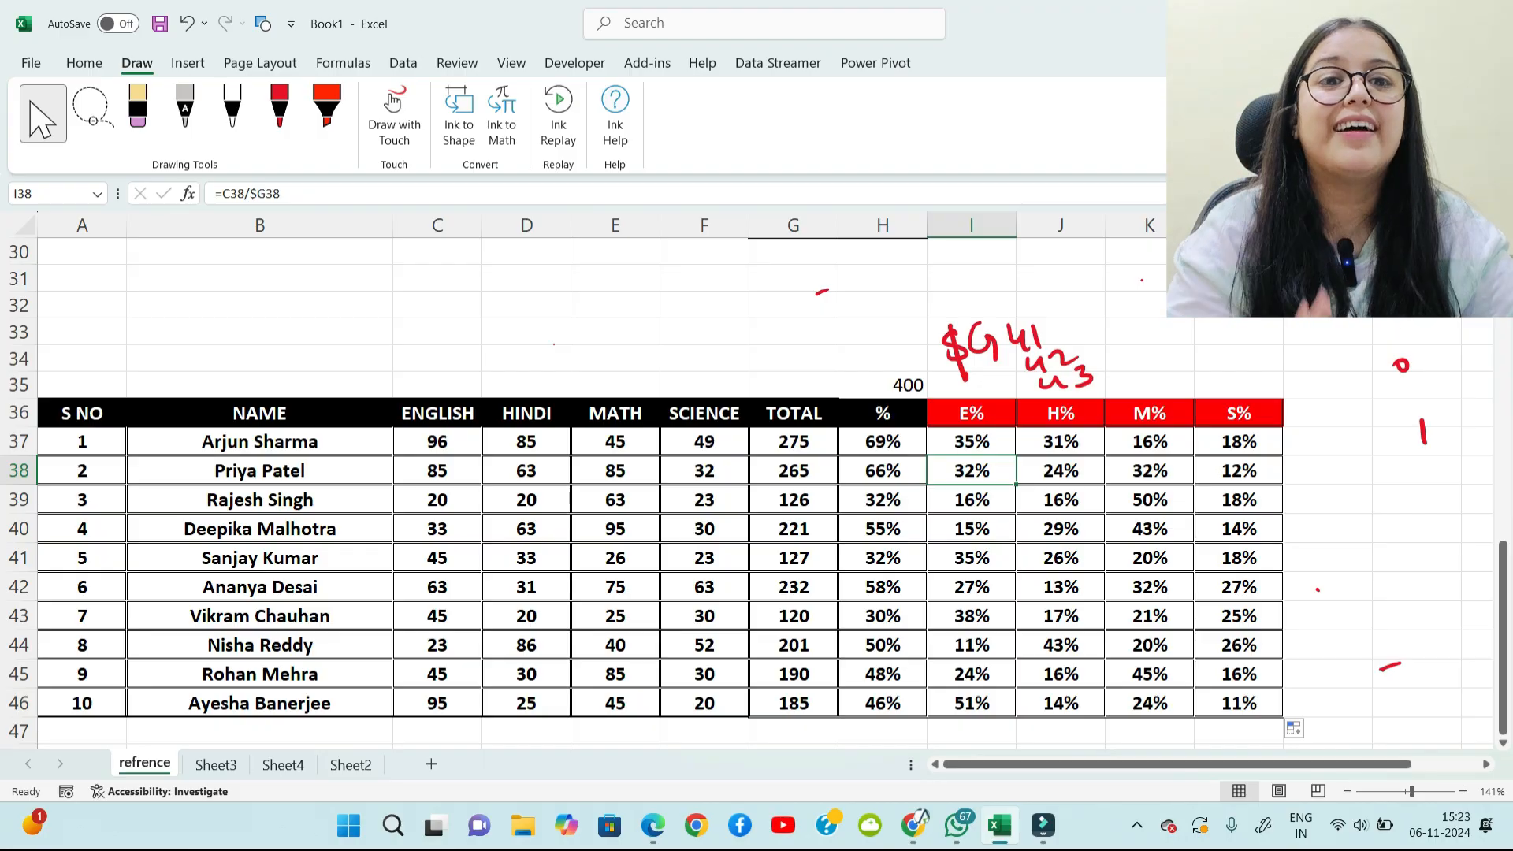
pyautogui.click(971, 500)
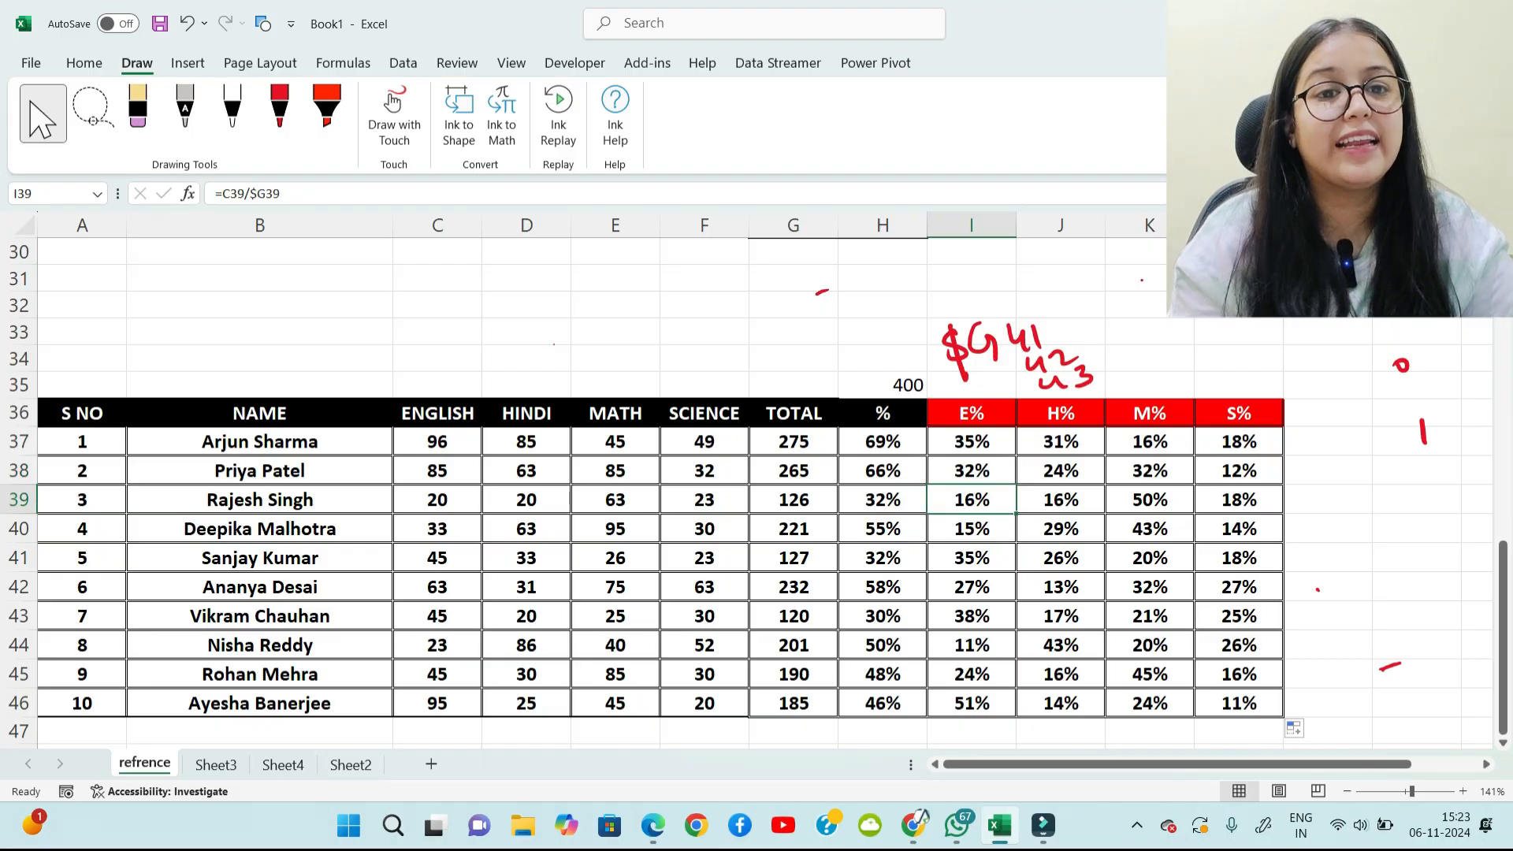
pyautogui.click(971, 529)
pyautogui.click(972, 587)
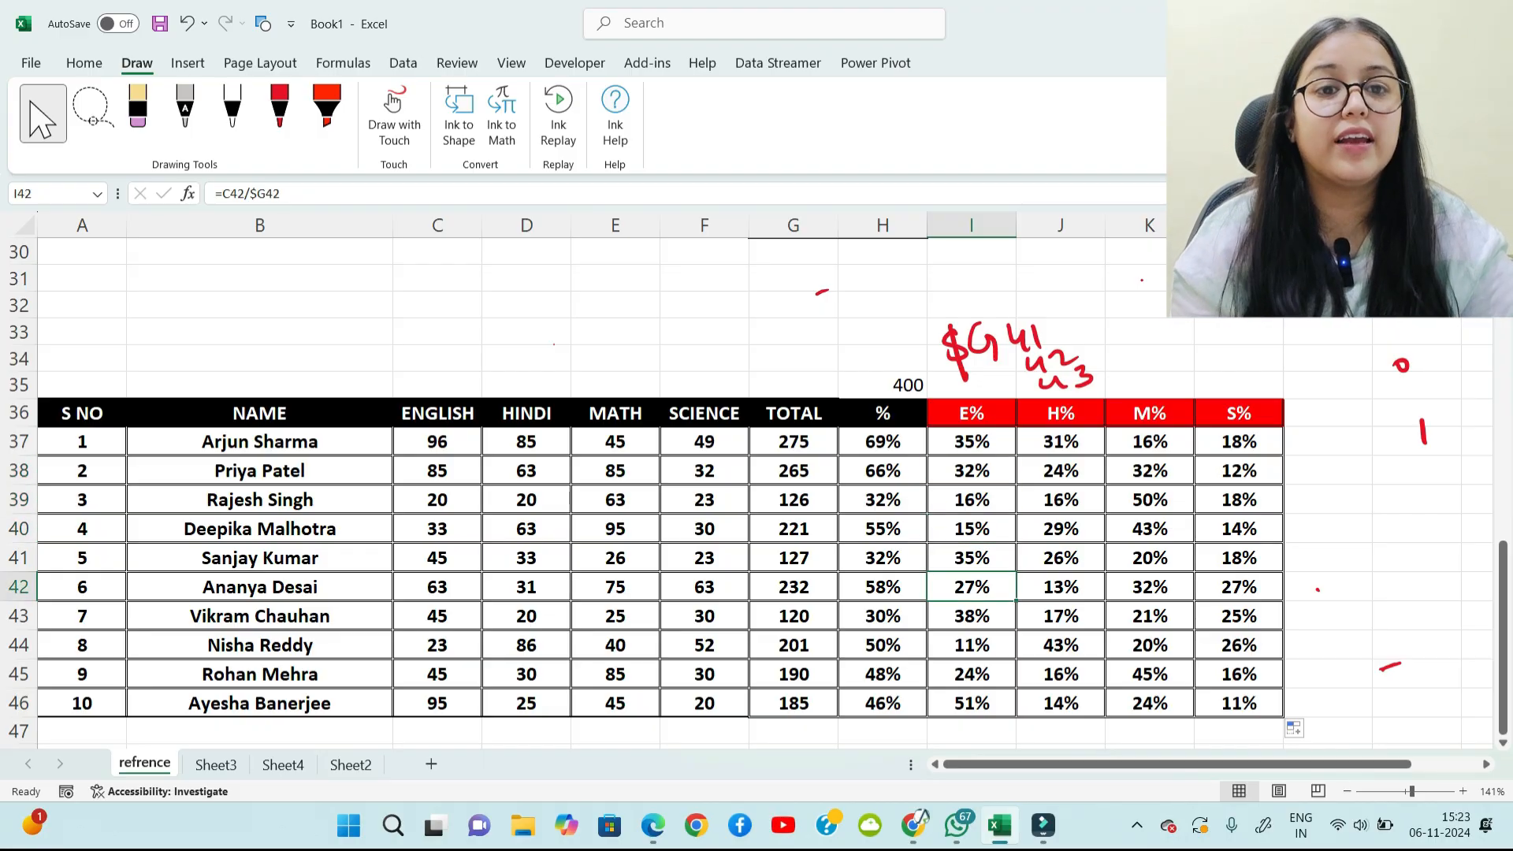
pyautogui.moveTo(972, 441); pyautogui.dragTo(1239, 674)
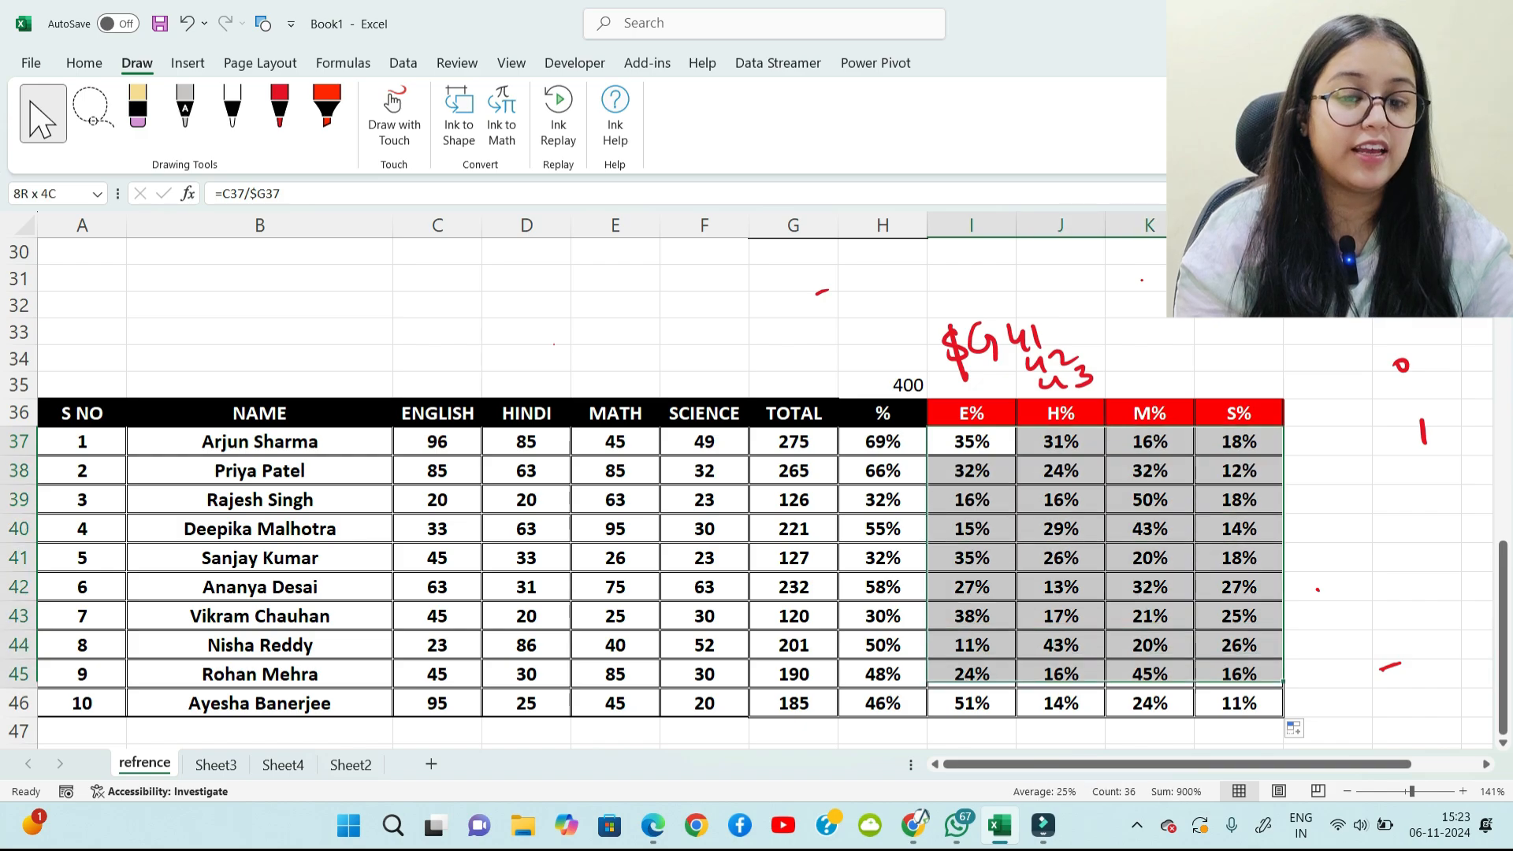
# Step: In the blank area below Sheet3's mixed reference notes, handwrite a double-underlined "Refrence" in red ink with an arrow to an underlined tick and cross
pyautogui.click(215, 765)
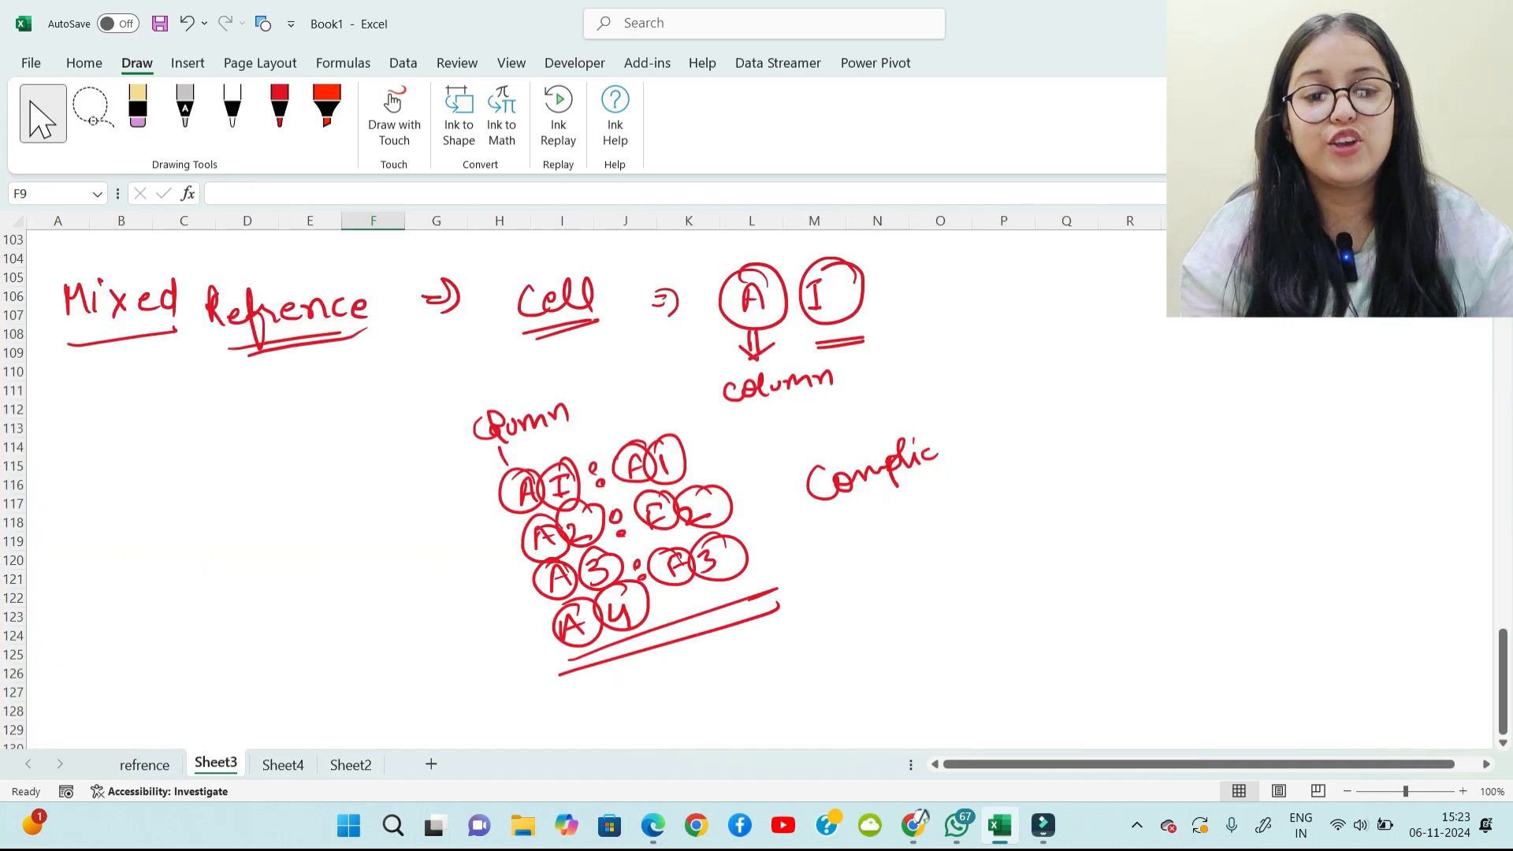
pyautogui.scroll(-11, 599, 489)
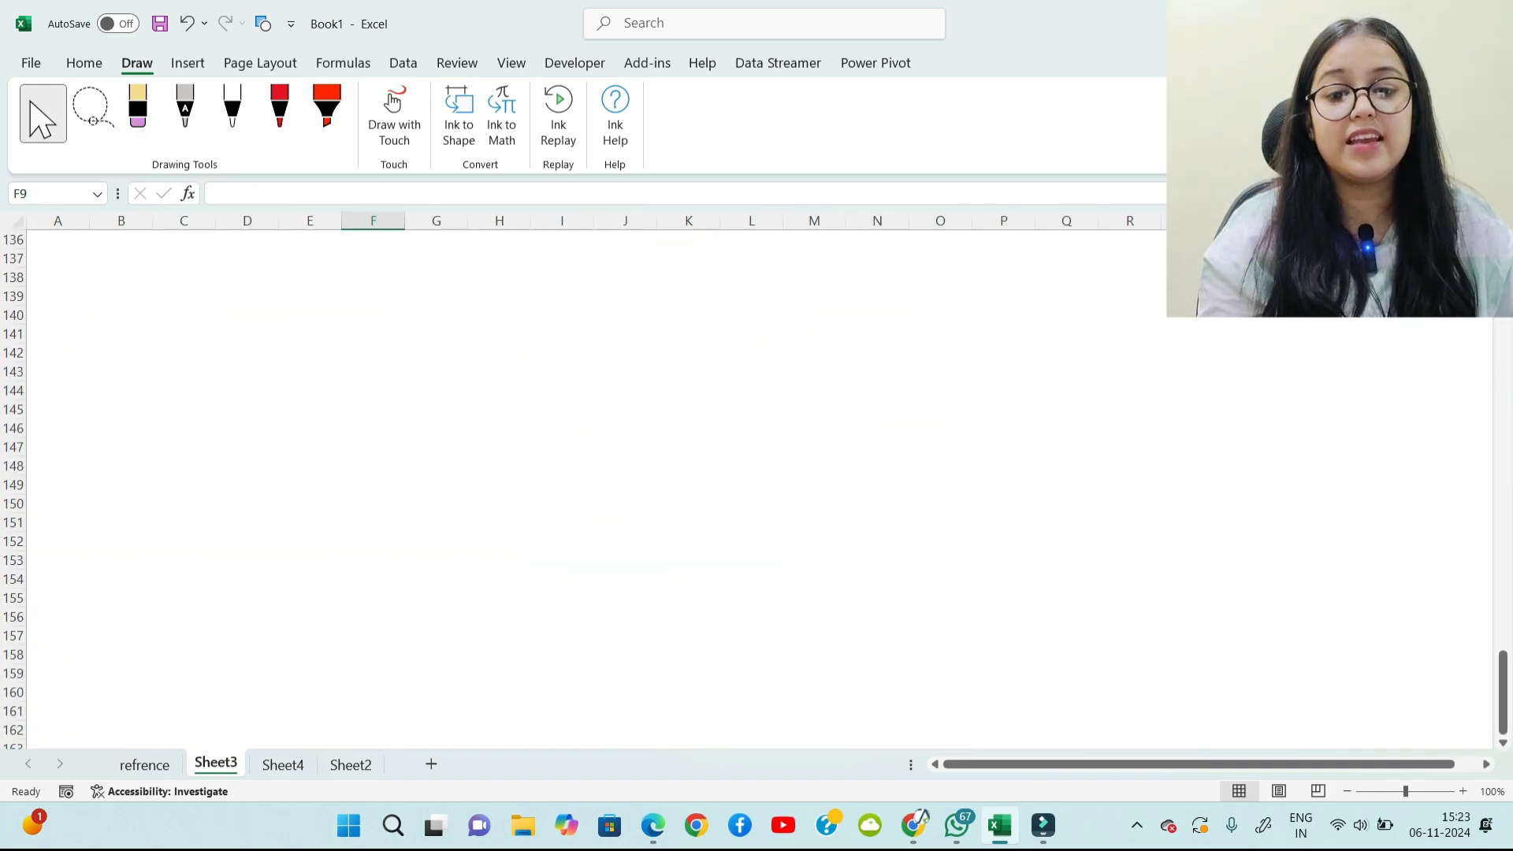
pyautogui.click(280, 111)
pyautogui.moveTo(211, 319)
pyautogui.mouseDown()
pyautogui.moveTo(213, 366)
pyautogui.moveTo(367, 346)
pyautogui.mouseUp()
pyautogui.moveTo(266, 419); pyautogui.dragTo(388, 386)
pyautogui.moveTo(261, 443); pyautogui.dragTo(389, 394)
pyautogui.moveTo(433, 347)
pyautogui.mouseDown()
pyautogui.moveTo(454, 336)
pyautogui.moveTo(447, 358)
pyautogui.moveTo(537, 300)
pyautogui.mouseUp()
pyautogui.moveTo(520, 364)
pyautogui.mouseDown()
pyautogui.moveTo(603, 321)
pyautogui.moveTo(548, 420)
pyautogui.mouseUp()
pyautogui.moveTo(532, 456); pyautogui.dragTo(628, 390)
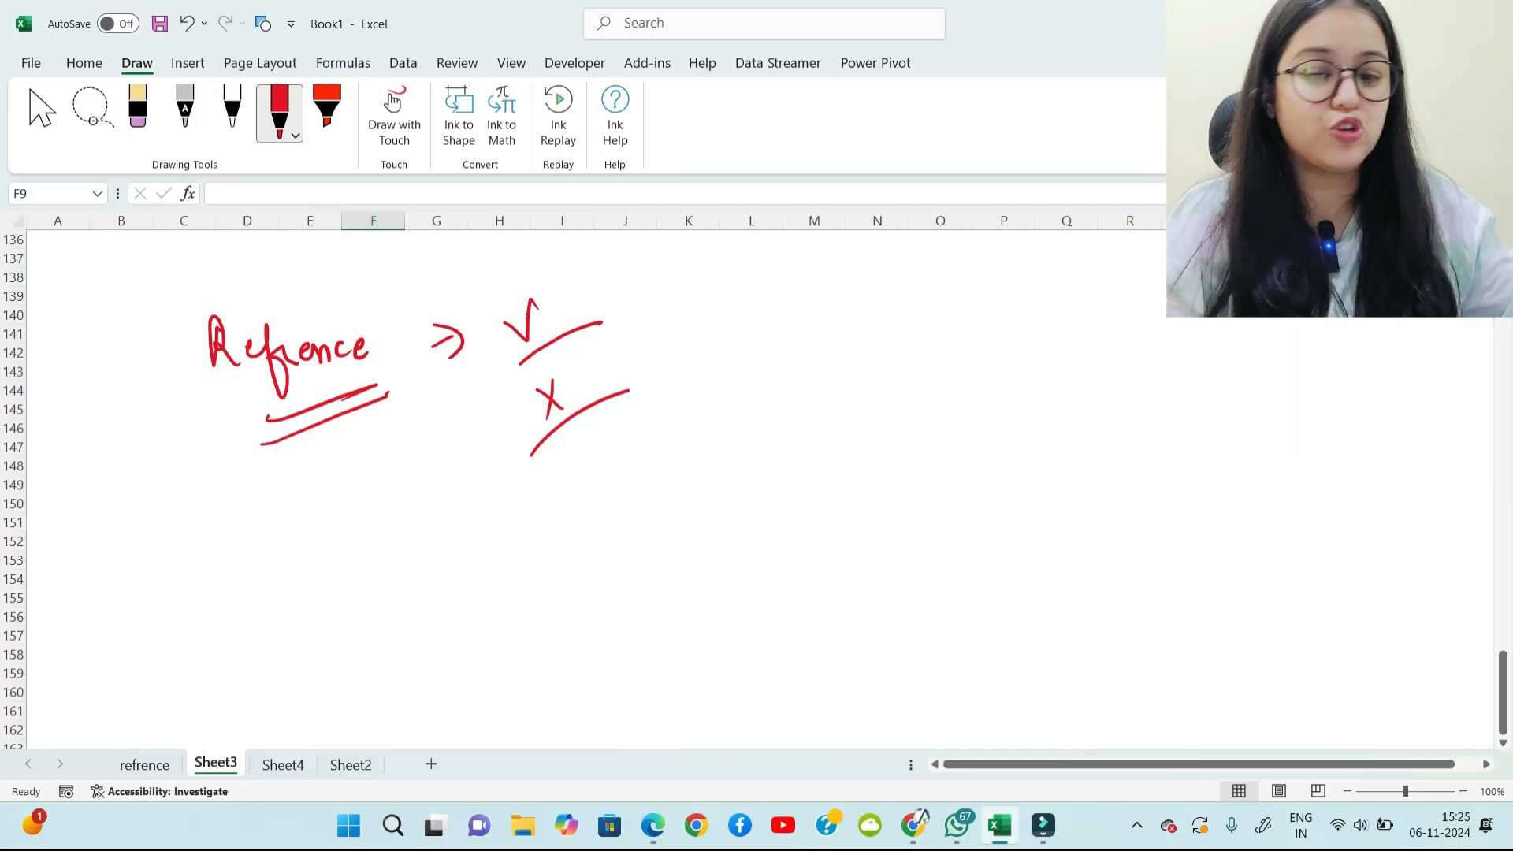
# Step: Review the written notes on relative, absolute and mixed references on Sheet2, including the summary section
pyautogui.hotkey('ctrl', 'pagedown')
pyautogui.hotkey('ctrl', 'pagedown')
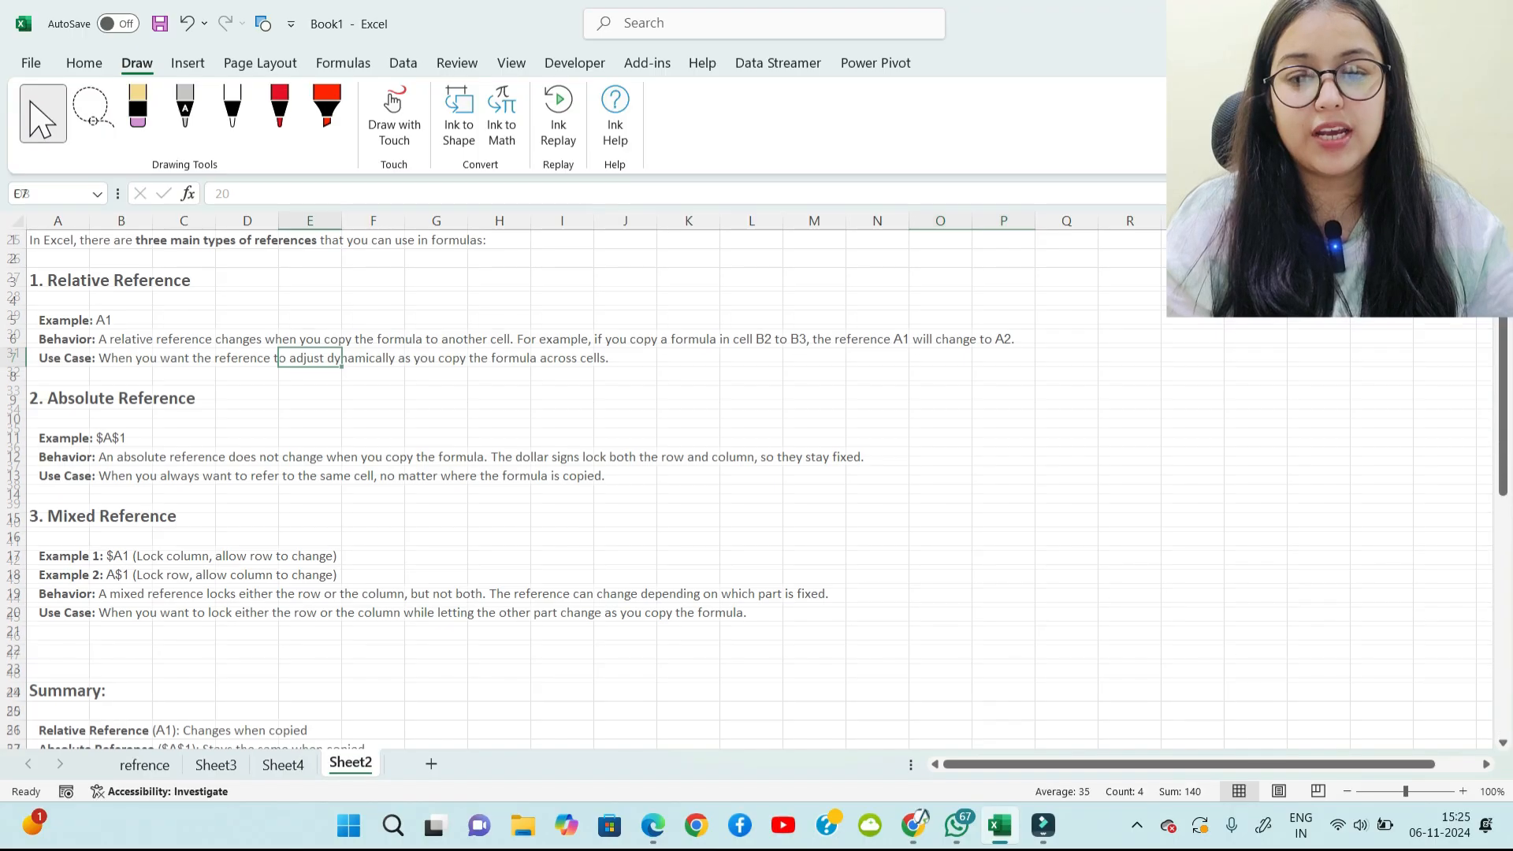
pyautogui.scroll(-6, 551, 473)
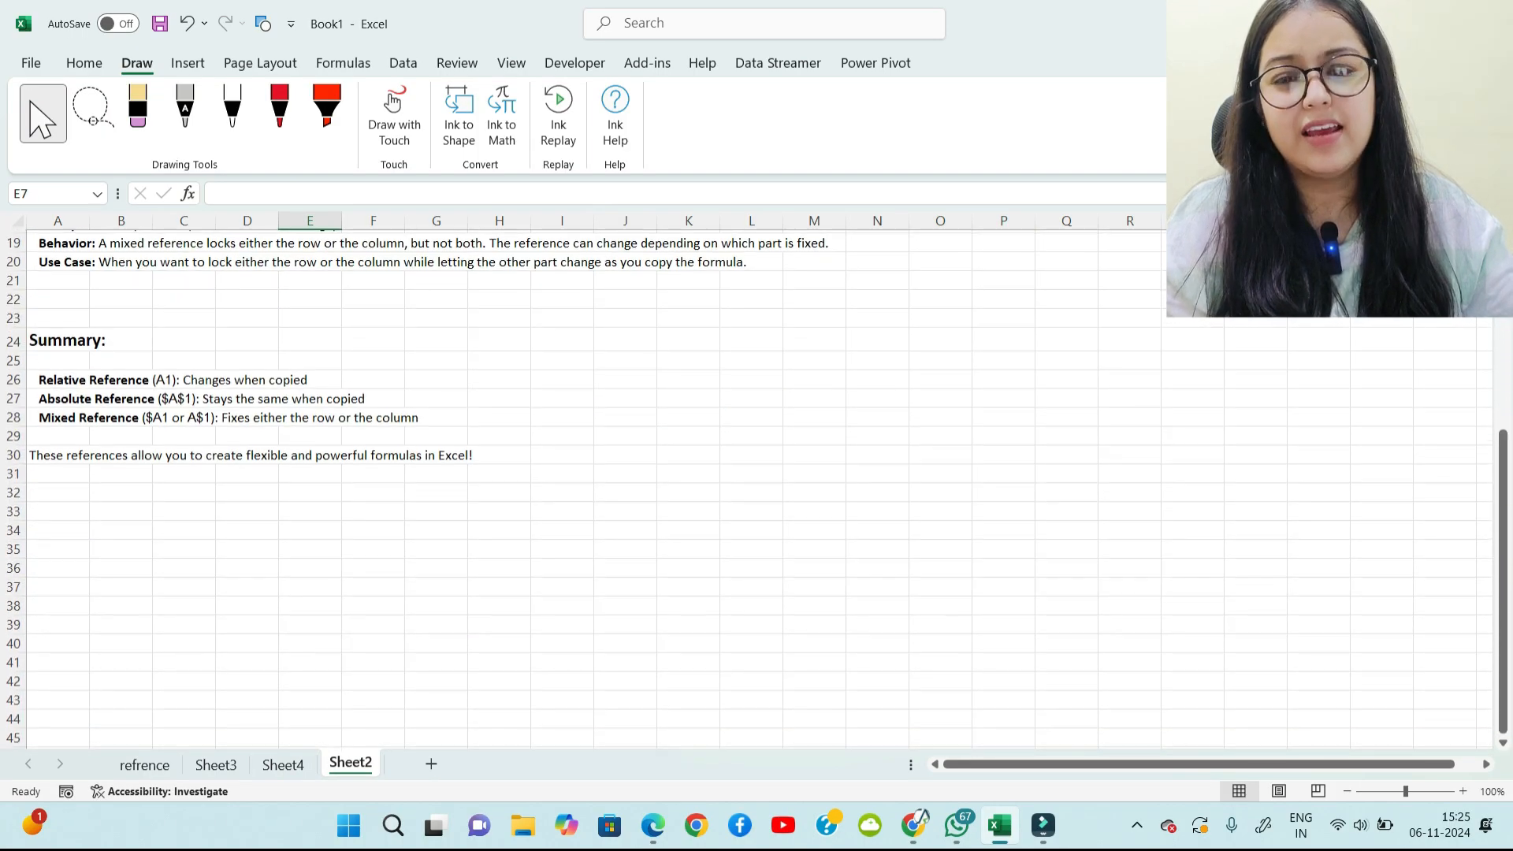
pyautogui.scroll(5, 551, 472)
pyautogui.scroll(1, 551, 473)
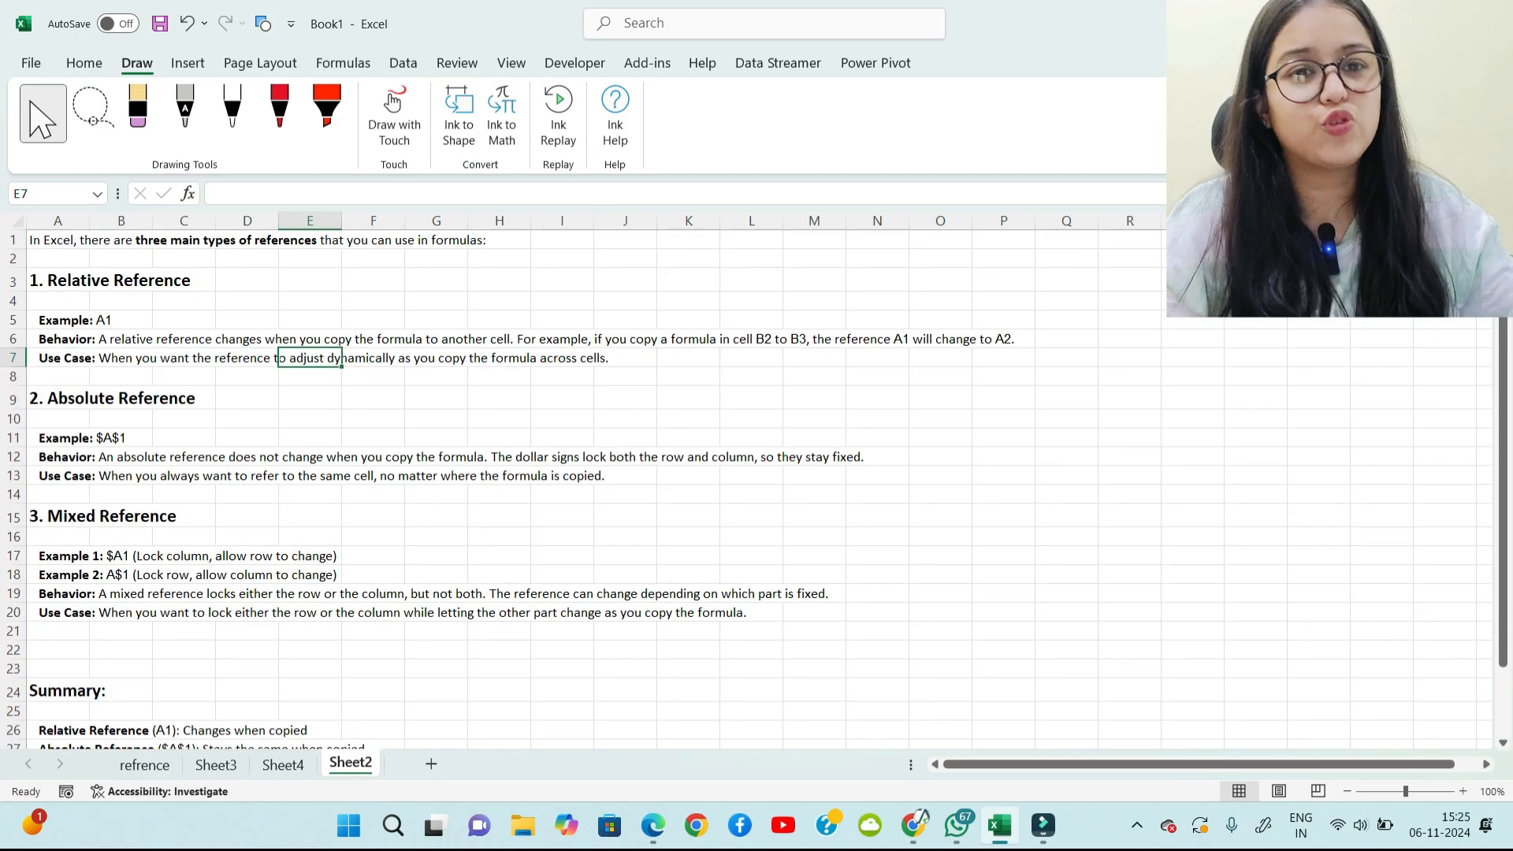